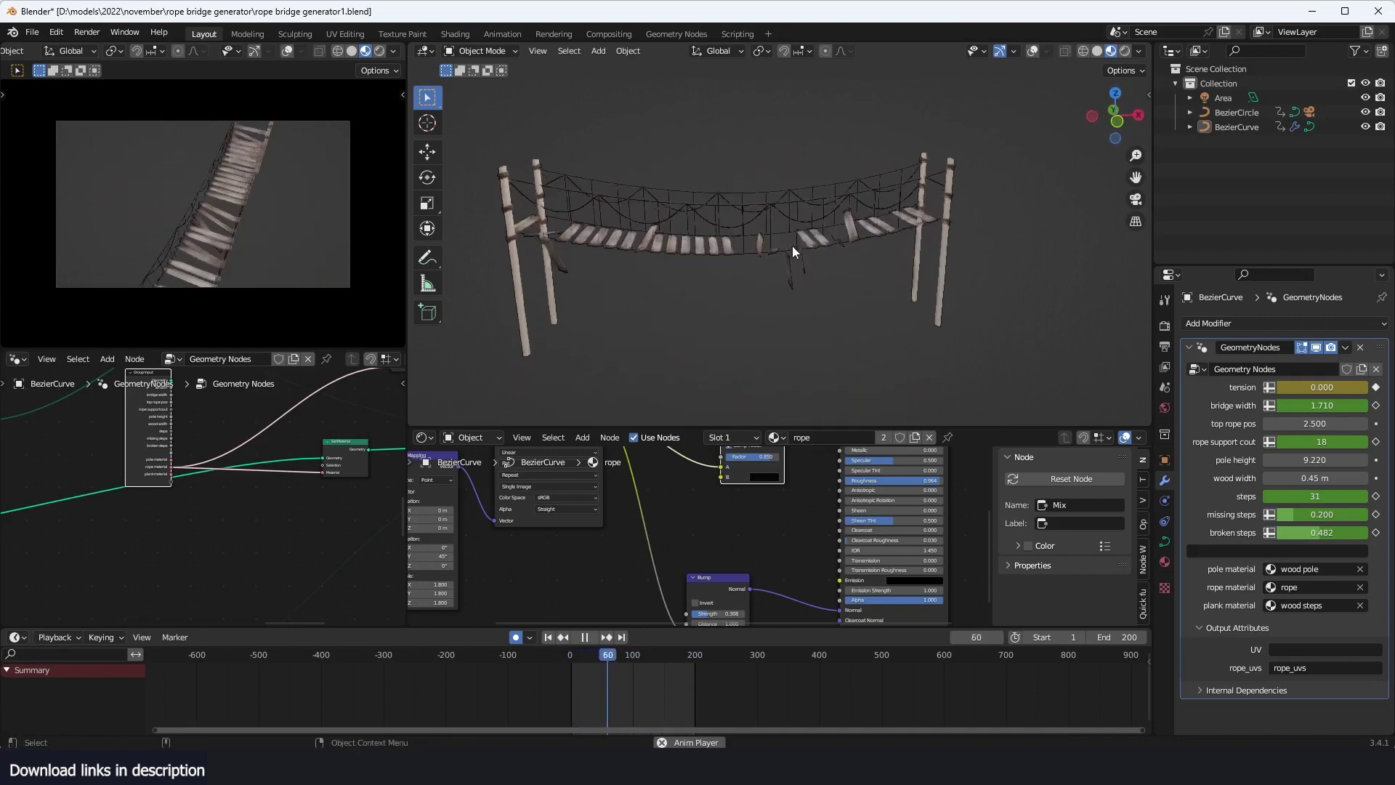
# Step: Stop the animation playback in the finished rope bridge scene
pyautogui.press('space')
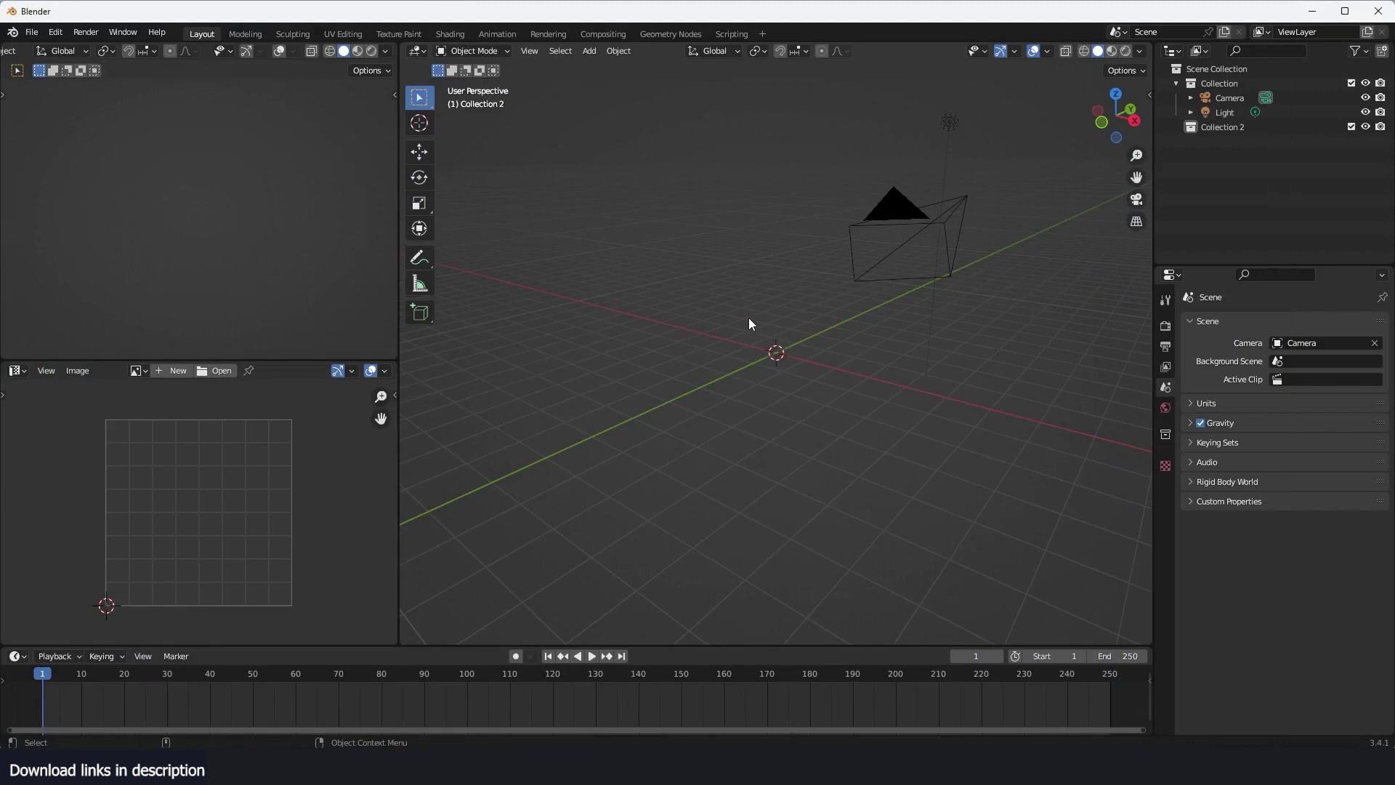
# Step: Add a Bezier curve to the empty scene
pyautogui.hotkey('shift', 'a')
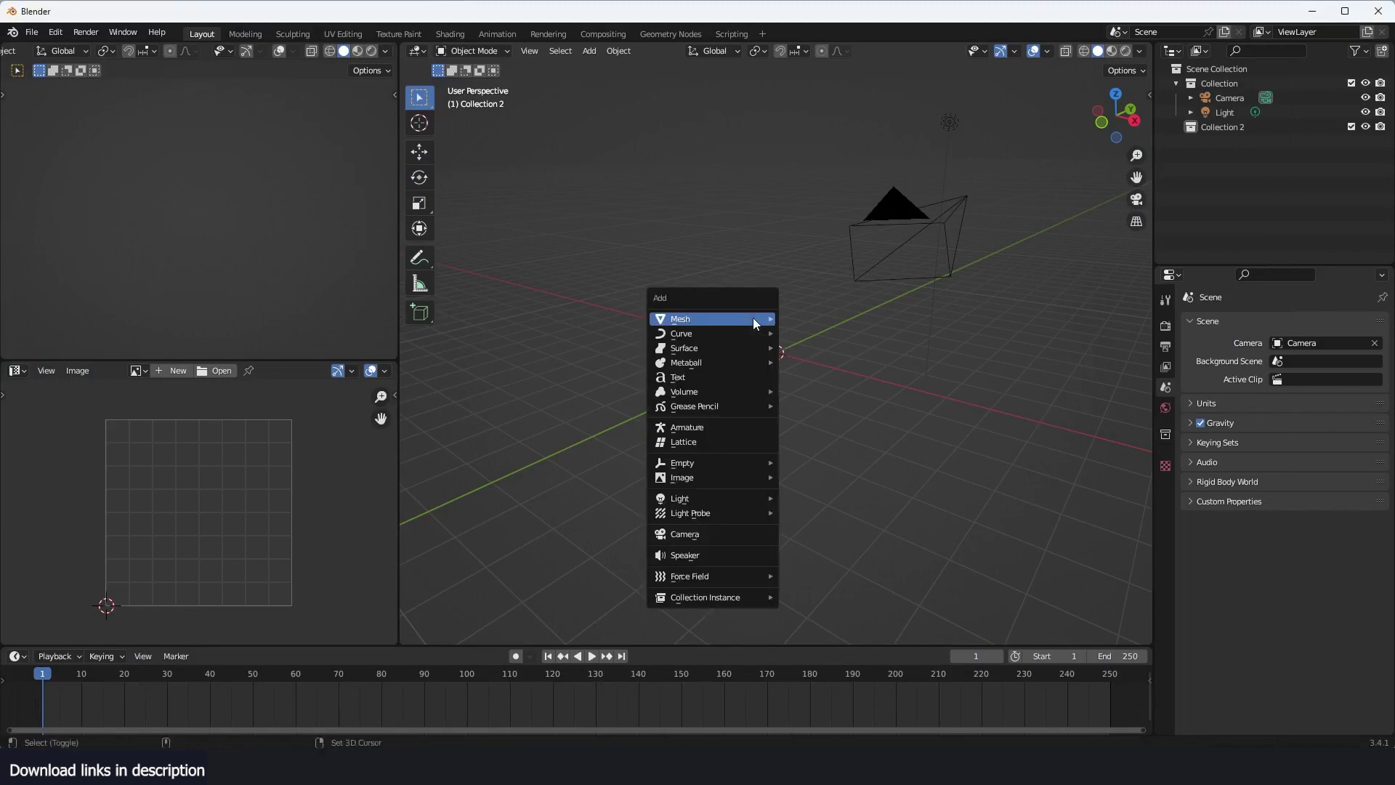
pyautogui.moveTo(738, 334)
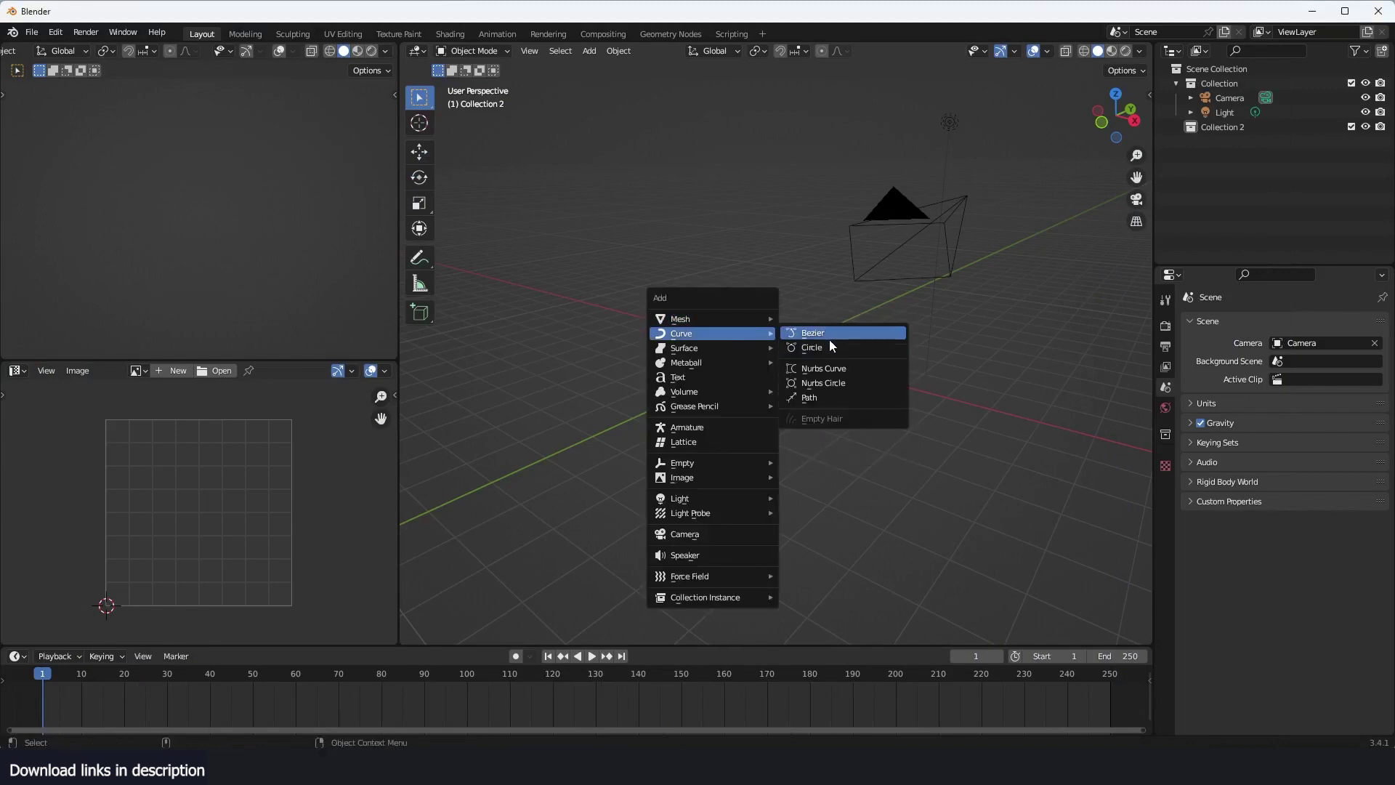
pyautogui.click(831, 337)
# Step: Try moving the Bezier curve's end control point in Edit Mode, then return to Object Mode
pyautogui.press('Tab')
pyautogui.click(817, 351)
pyautogui.press('g')
pyautogui.rightClick(1016, 305)
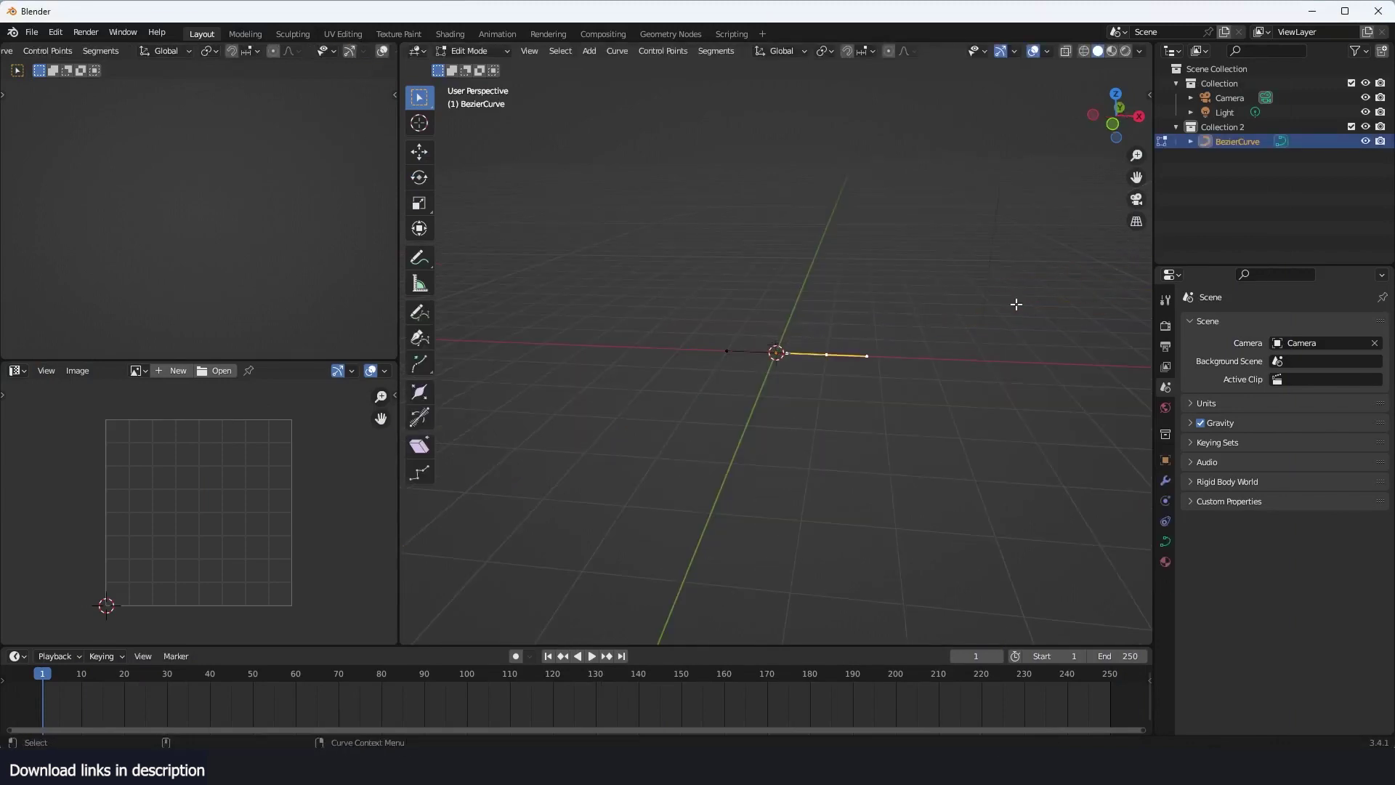
pyautogui.press('g')
pyautogui.rightClick(818, 334)
pyautogui.press('Tab')
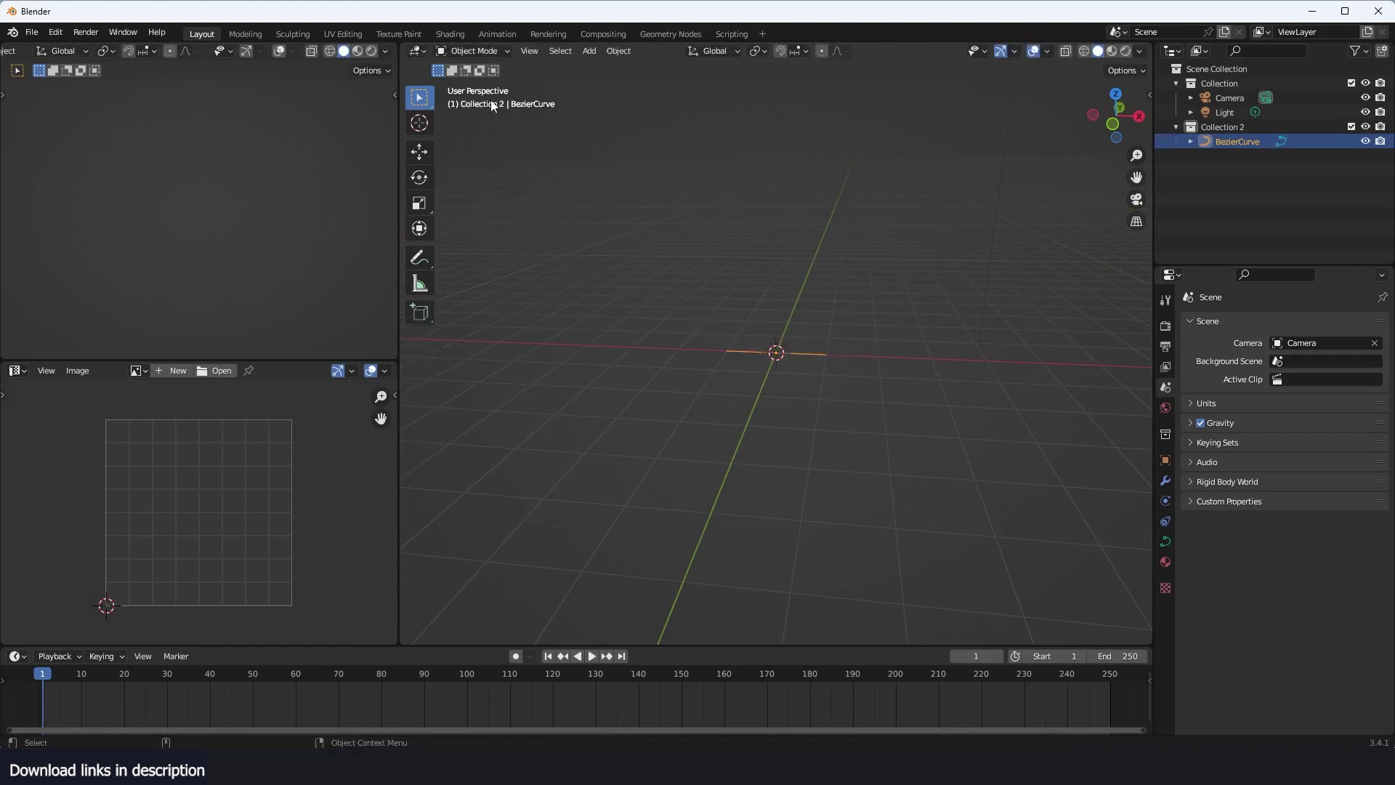
# Step: Switch to the Geometry Nodes workspace and create a new geometry node tree on the Bezier curve
pyautogui.click(671, 35)
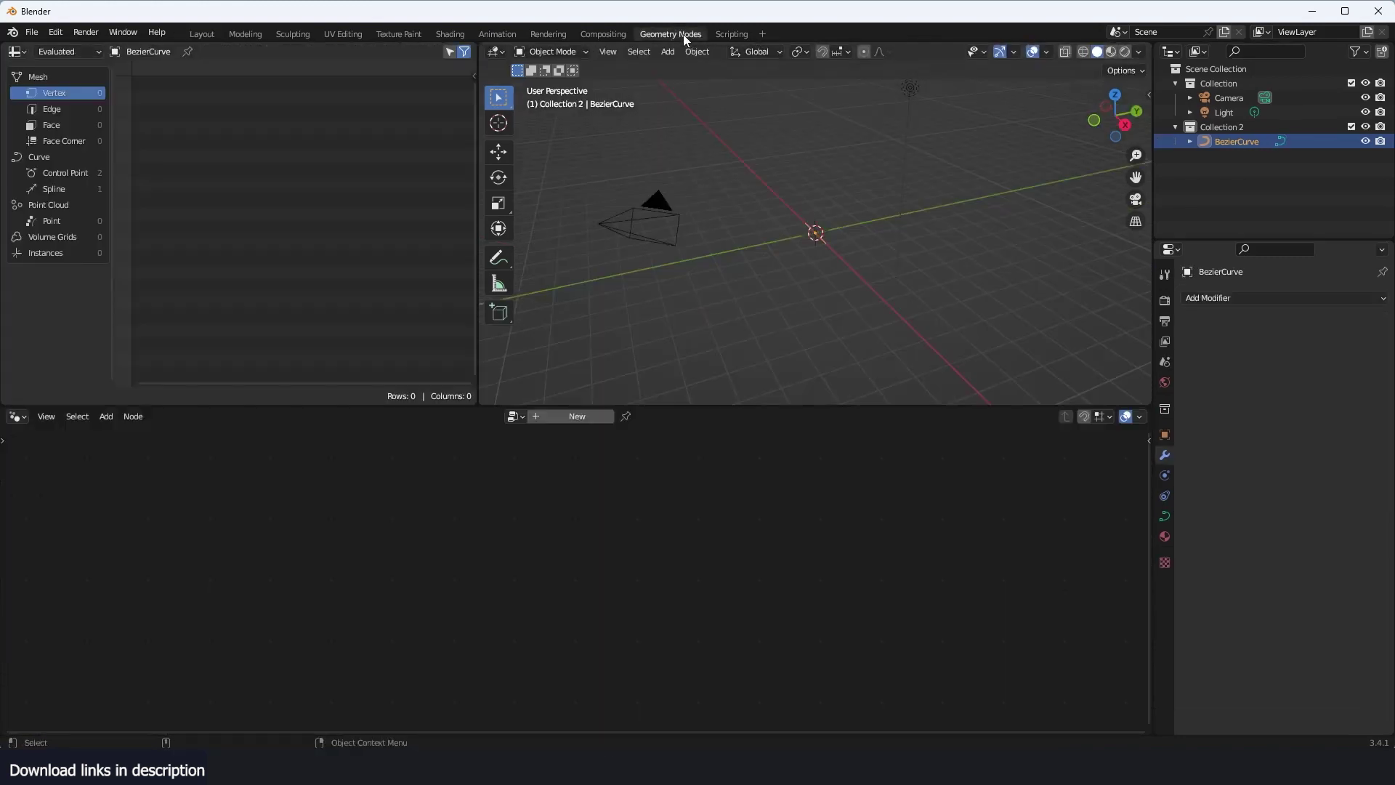
pyautogui.click(575, 417)
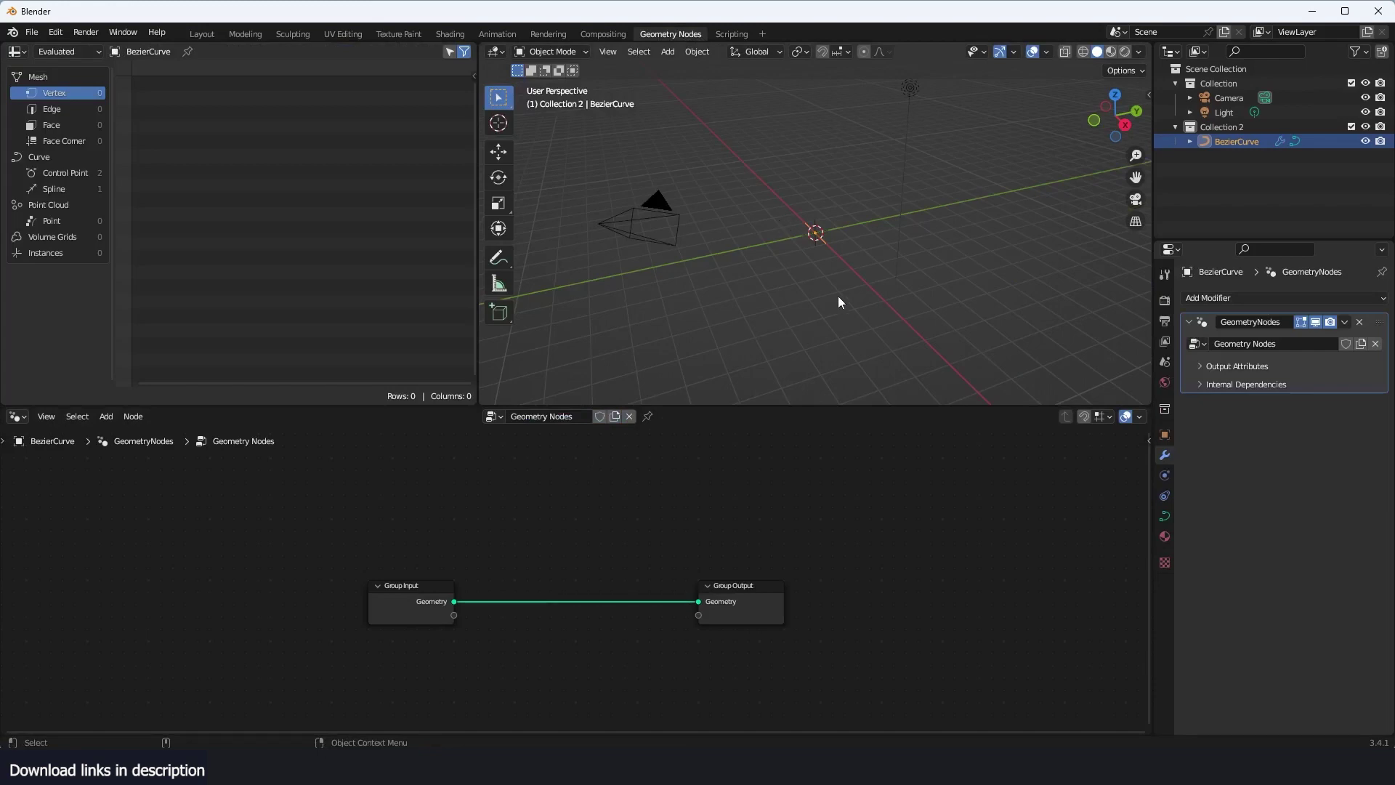
pyautogui.moveTo(839, 302); pyautogui.dragTo(933, 436, button='middle')
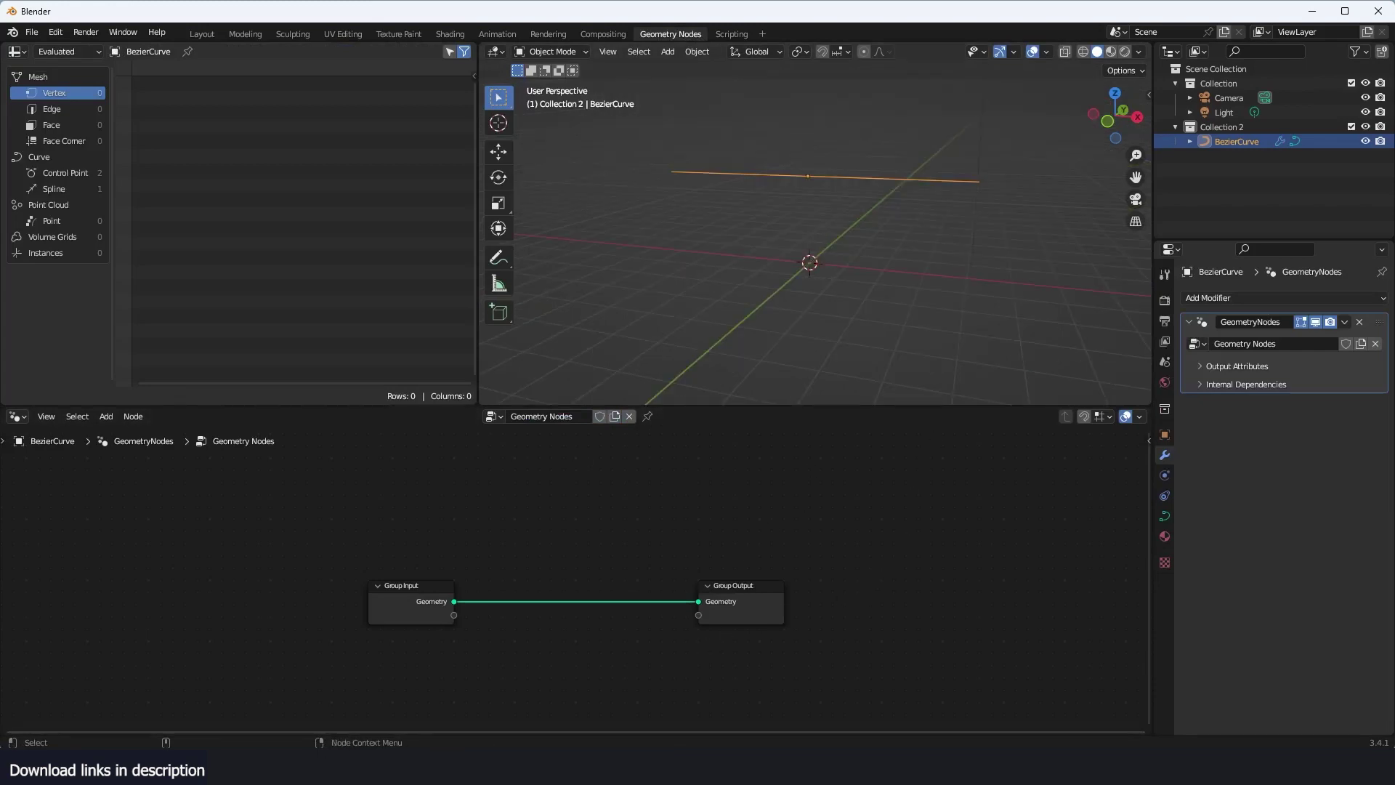
# Step: Switch to the finished rope bridge file, examine its poles, ropes and planks from several angles, and return to the new scene
pyautogui.moveTo(436, 770)
pyautogui.click(542, 711)
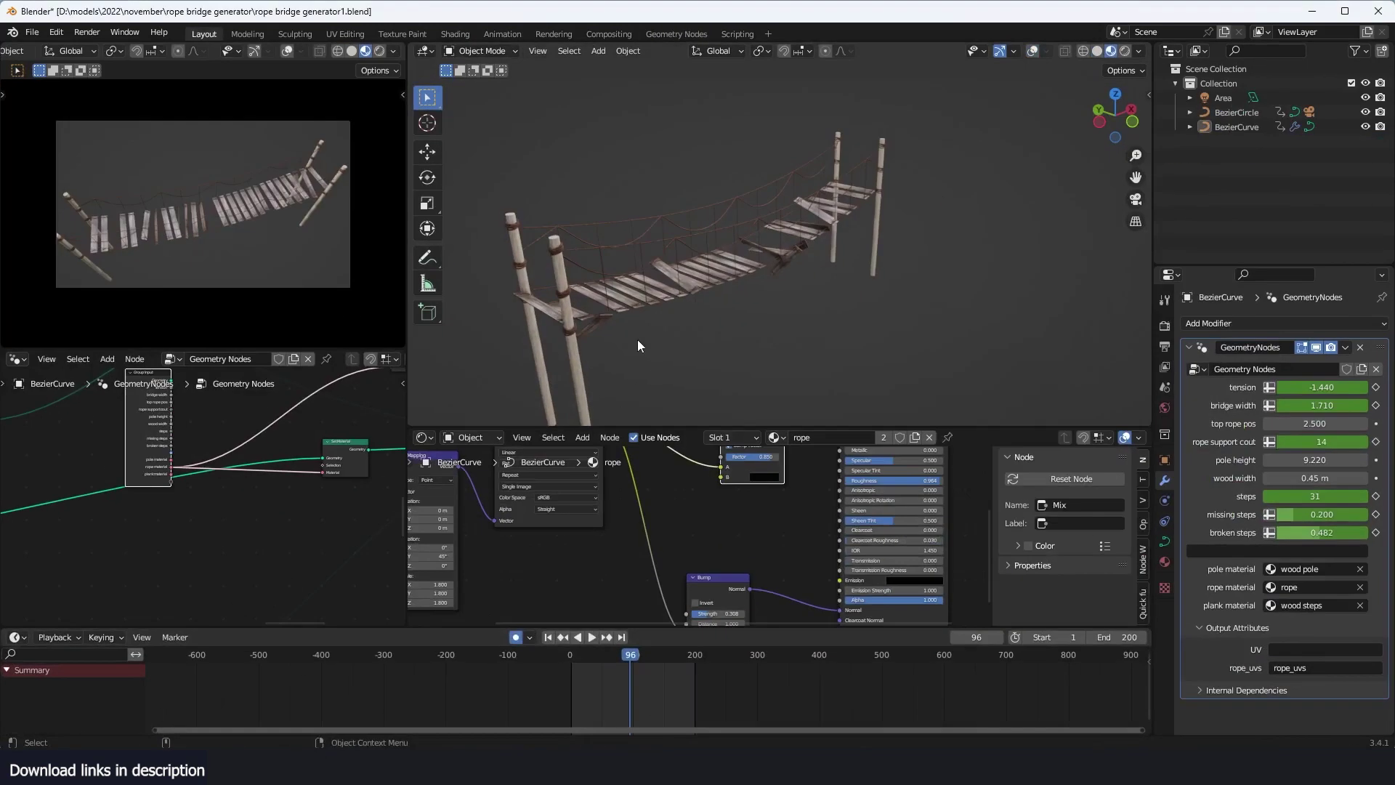
pyautogui.moveTo(638, 338); pyautogui.dragTo(660, 146, button='middle')
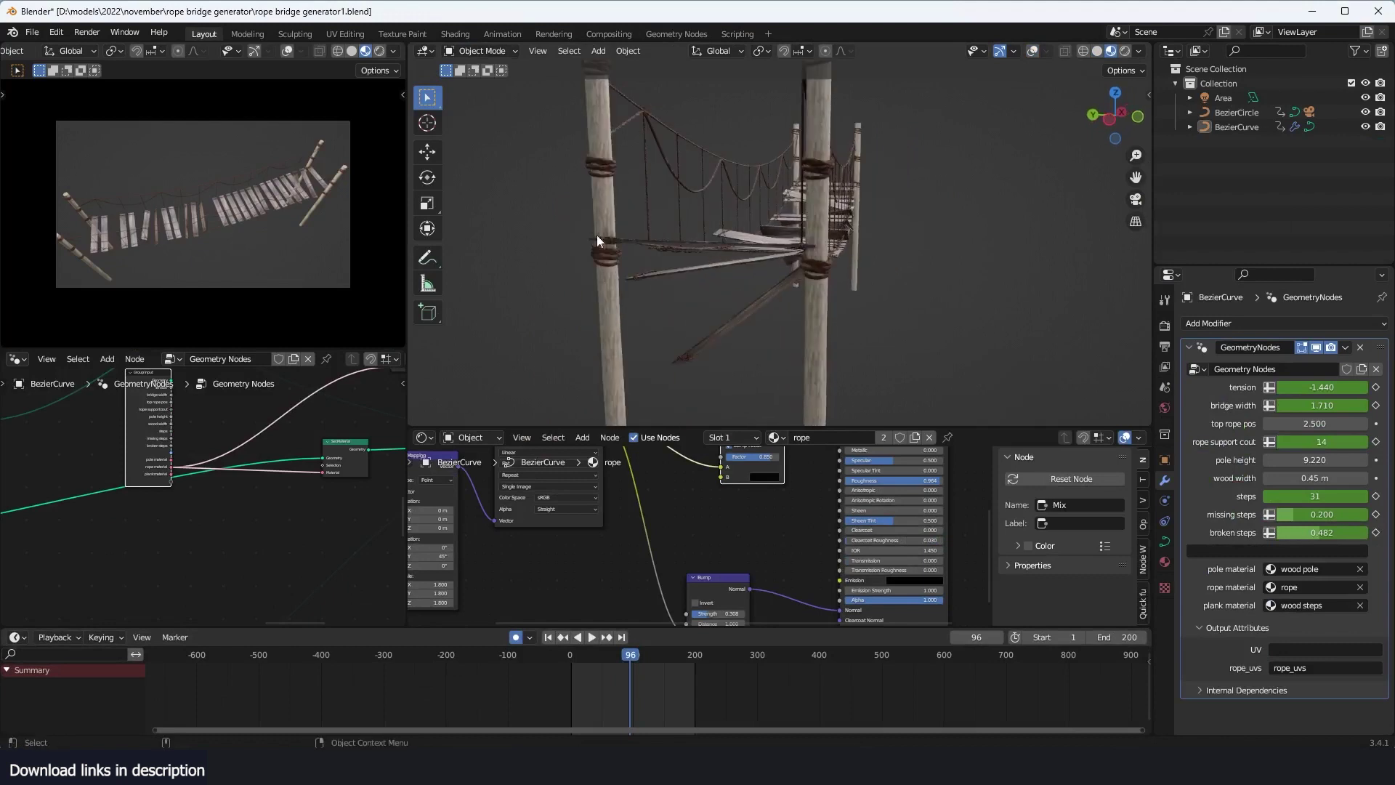
pyautogui.moveTo(927, 176); pyautogui.dragTo(750, 291, button='middle')
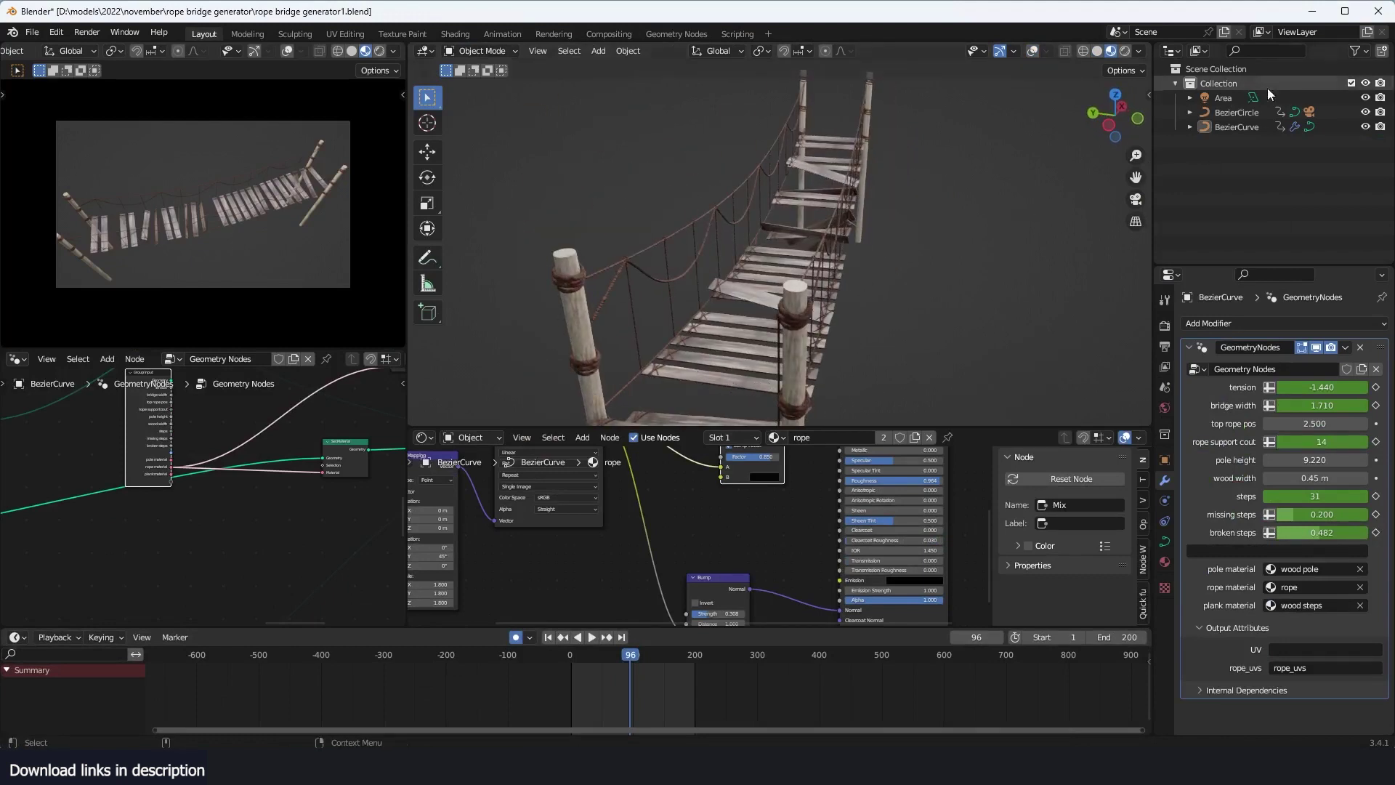
pyautogui.click(1312, 12)
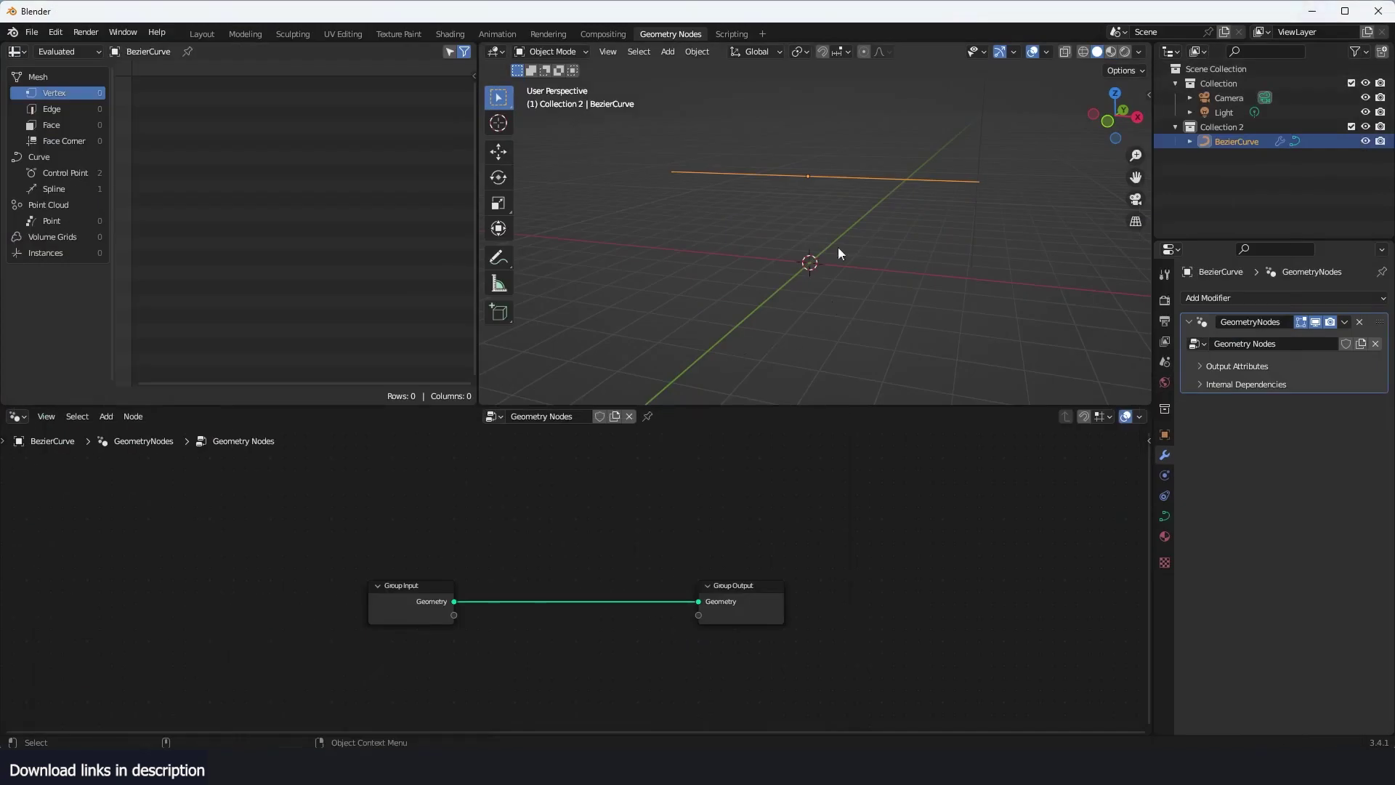
# Step: Spread the Group Input and Group Output nodes far apart to make room for new nodes
pyautogui.moveTo(742, 607); pyautogui.dragTo(879, 582)
pyautogui.moveTo(422, 614); pyautogui.dragTo(225, 586)
pyautogui.moveTo(895, 582); pyautogui.dragTo(980, 582)
pyautogui.moveTo(625, 537); pyautogui.dragTo(855, 603, button='middle')
pyautogui.moveTo(901, 167); pyautogui.dragTo(818, 151, button='middle')
pyautogui.moveTo(389, 493); pyautogui.dragTo(482, 500, button='middle')
# Step: Add a Cylinder node with a 0.27 m radius feeding the output, and delete the Transform node behind it
pyautogui.hotkey('shift', 'a')
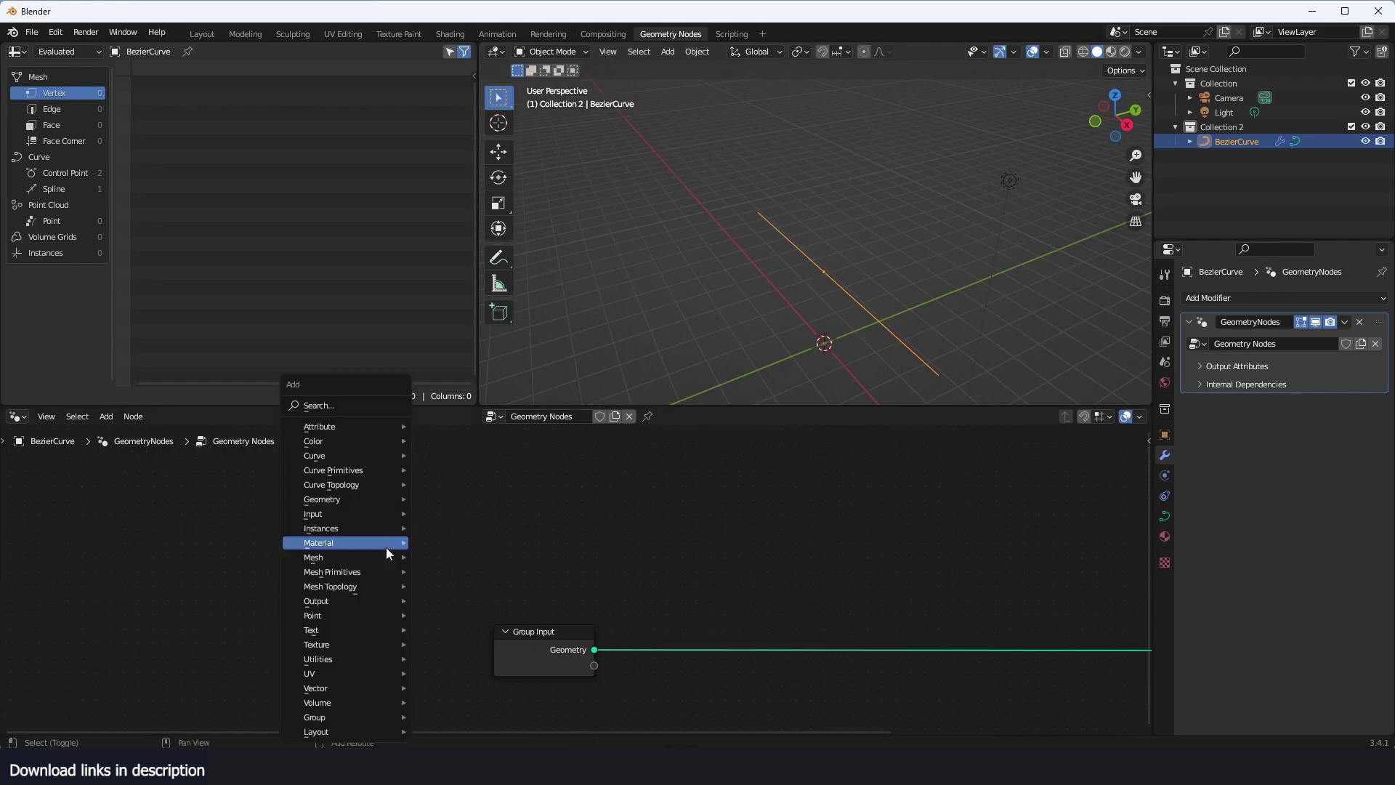
pyautogui.click(364, 403)
pyautogui.write('ci')
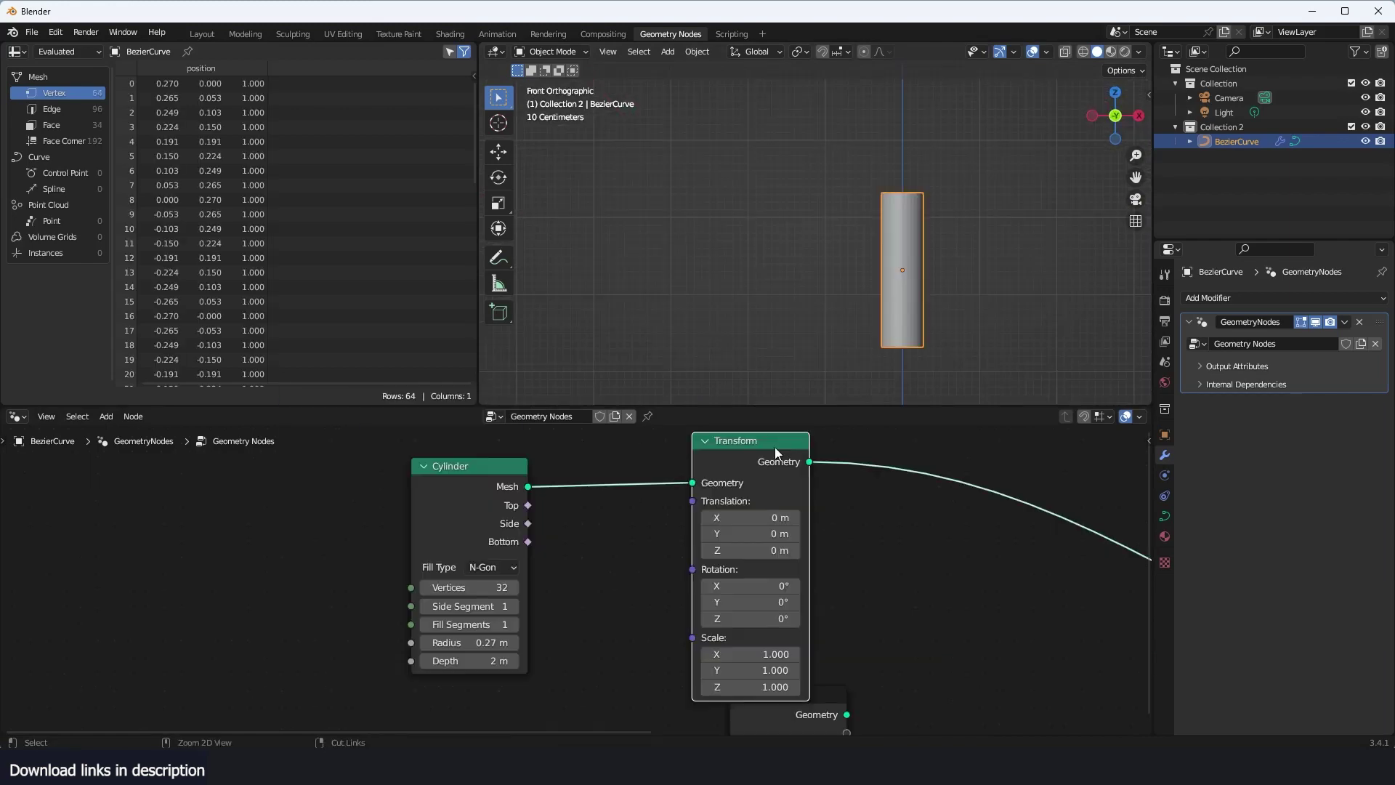
pyautogui.hotkey('ctrl', 'x')
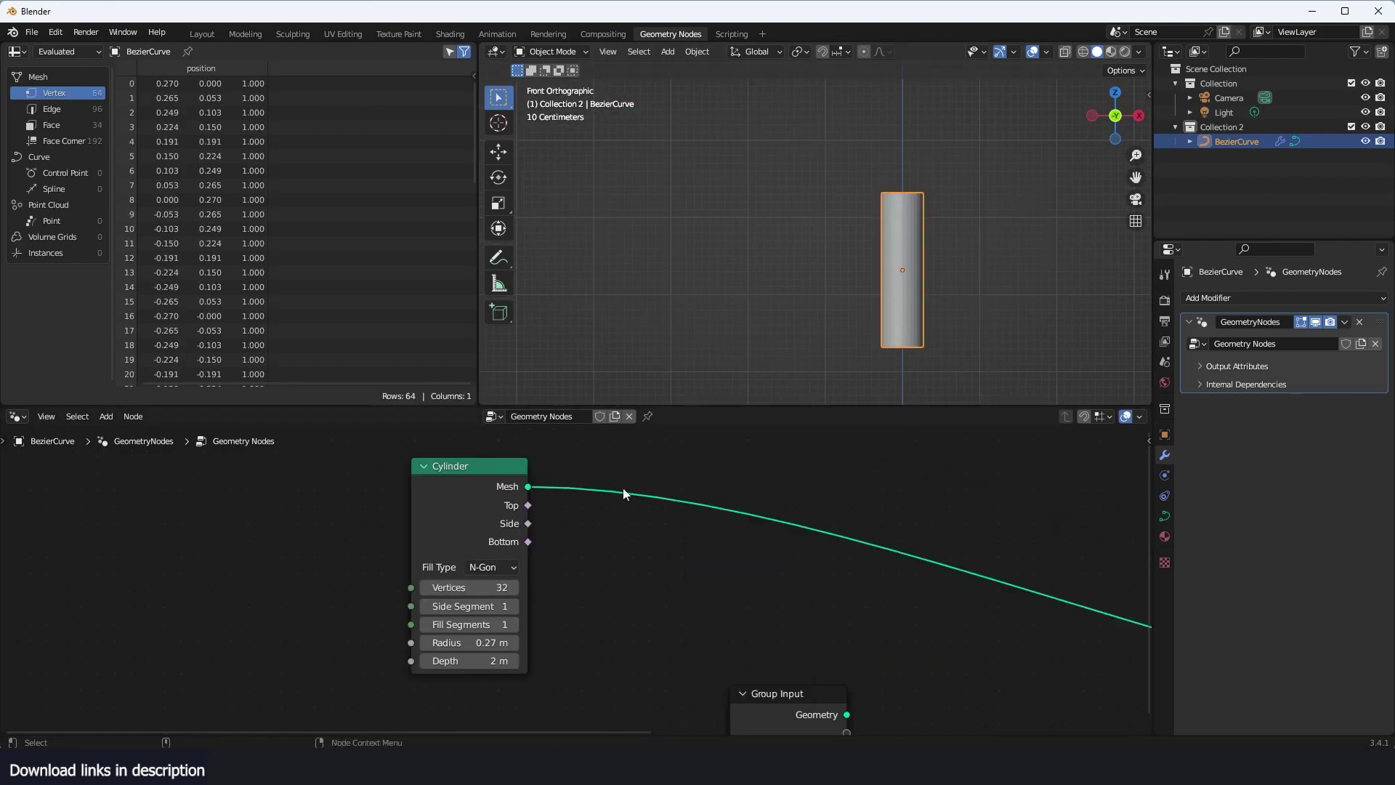
# Step: Set the Cylinder node to 13 vertices and 11 side segments
pyautogui.moveTo(623, 494); pyautogui.dragTo(655, 479, button='middle')
pyautogui.rightClick(1008, 223)
pyautogui.click(1013, 221)
pyautogui.scroll(2, 940, 247)
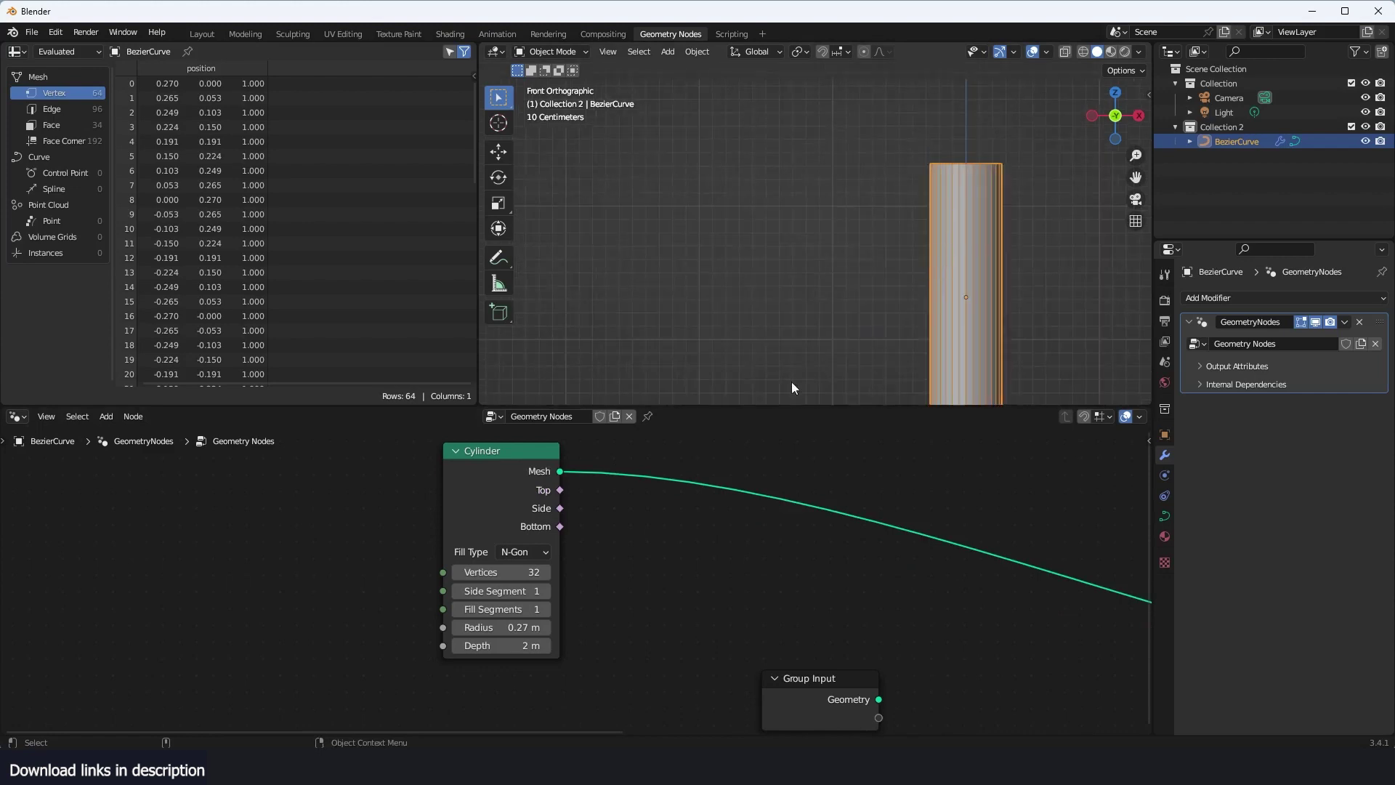
pyautogui.moveTo(1029, 236); pyautogui.dragTo(1021, 270, button='middle')
pyautogui.moveTo(515, 573)
pyautogui.keyDown('shift'); pyautogui.mouseDown()
pyautogui.moveTo(490, 573)
pyautogui.moveTo(505, 572)
pyautogui.mouseUp(); pyautogui.keyUp('shift')
pyautogui.moveTo(549, 618); pyautogui.dragTo(604, 576, button='middle')
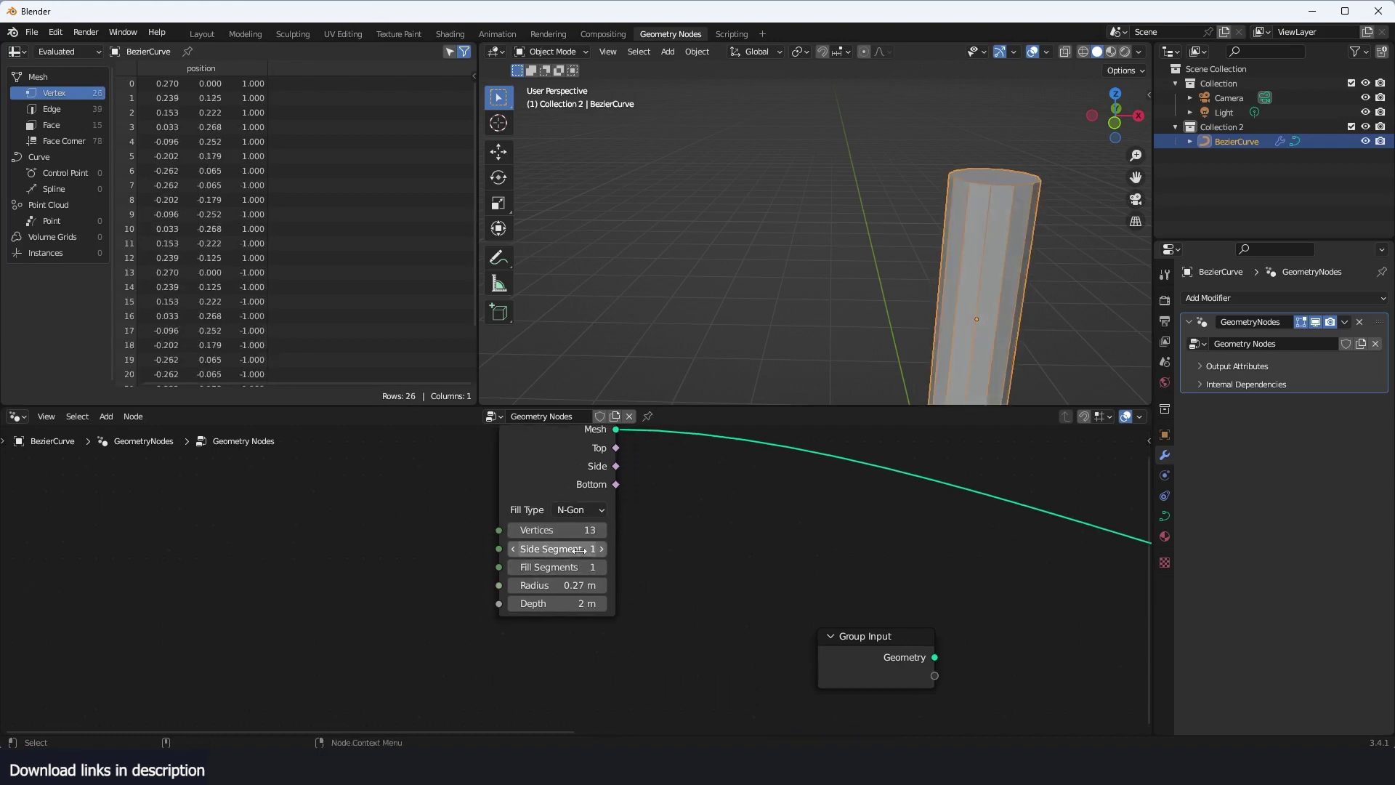
pyautogui.moveTo(584, 550); pyautogui.dragTo(607, 550)
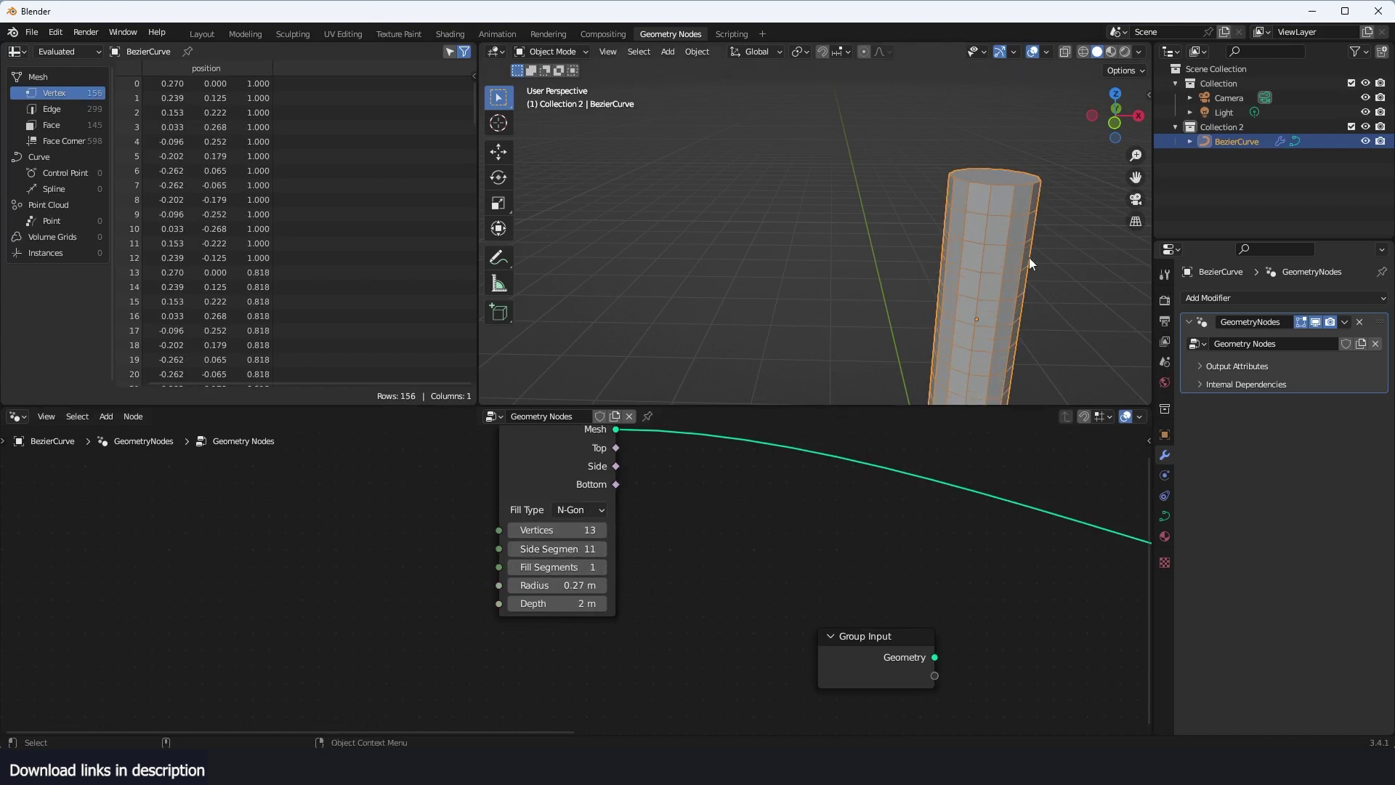
# Step: Insert a Transform node on the cylinder's mesh link and move the Group Input node below it
pyautogui.press('KP_1')
pyautogui.moveTo(789, 455); pyautogui.dragTo(783, 478, button='middle')
pyautogui.hotkey('shift', 'a')
pyautogui.click(713, 398)
pyautogui.write('tra')
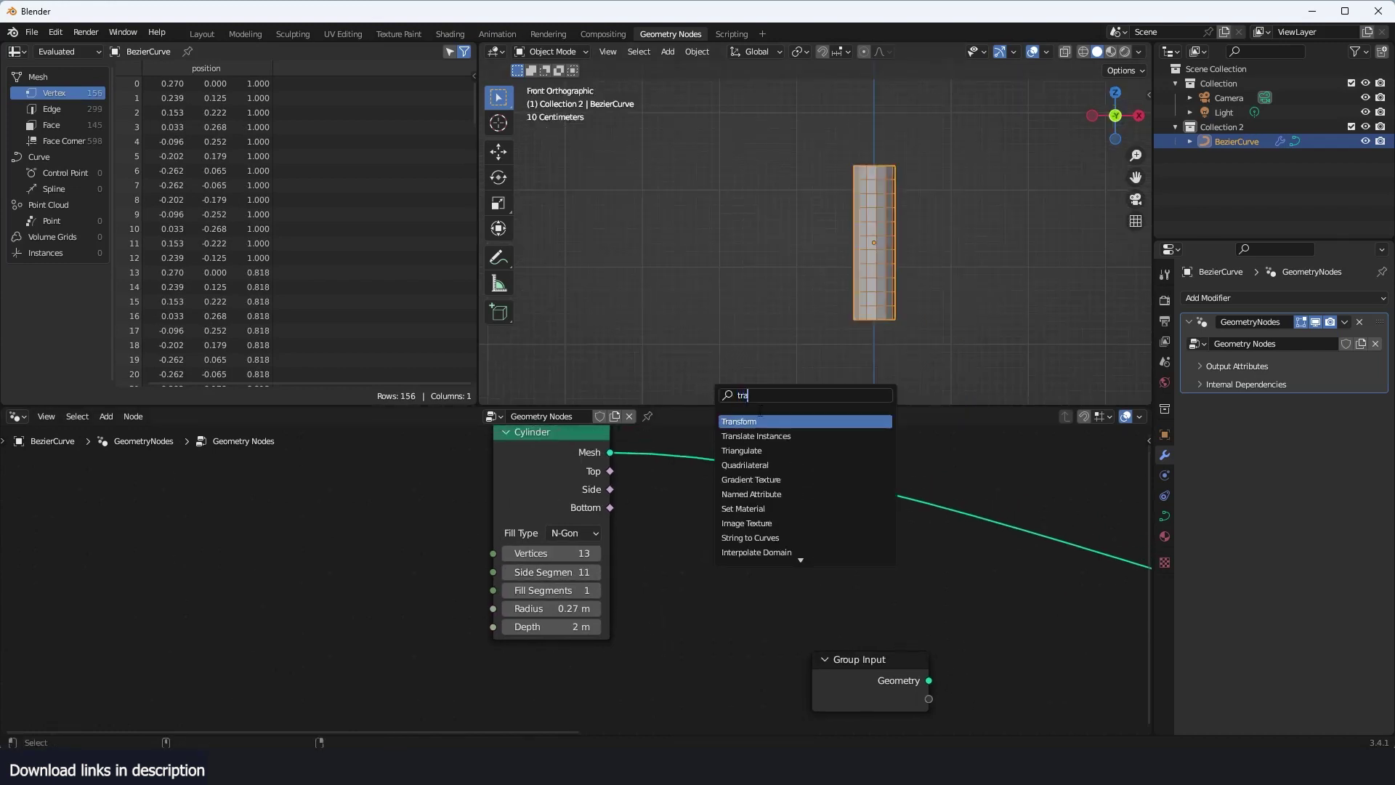
pyautogui.press('Return')
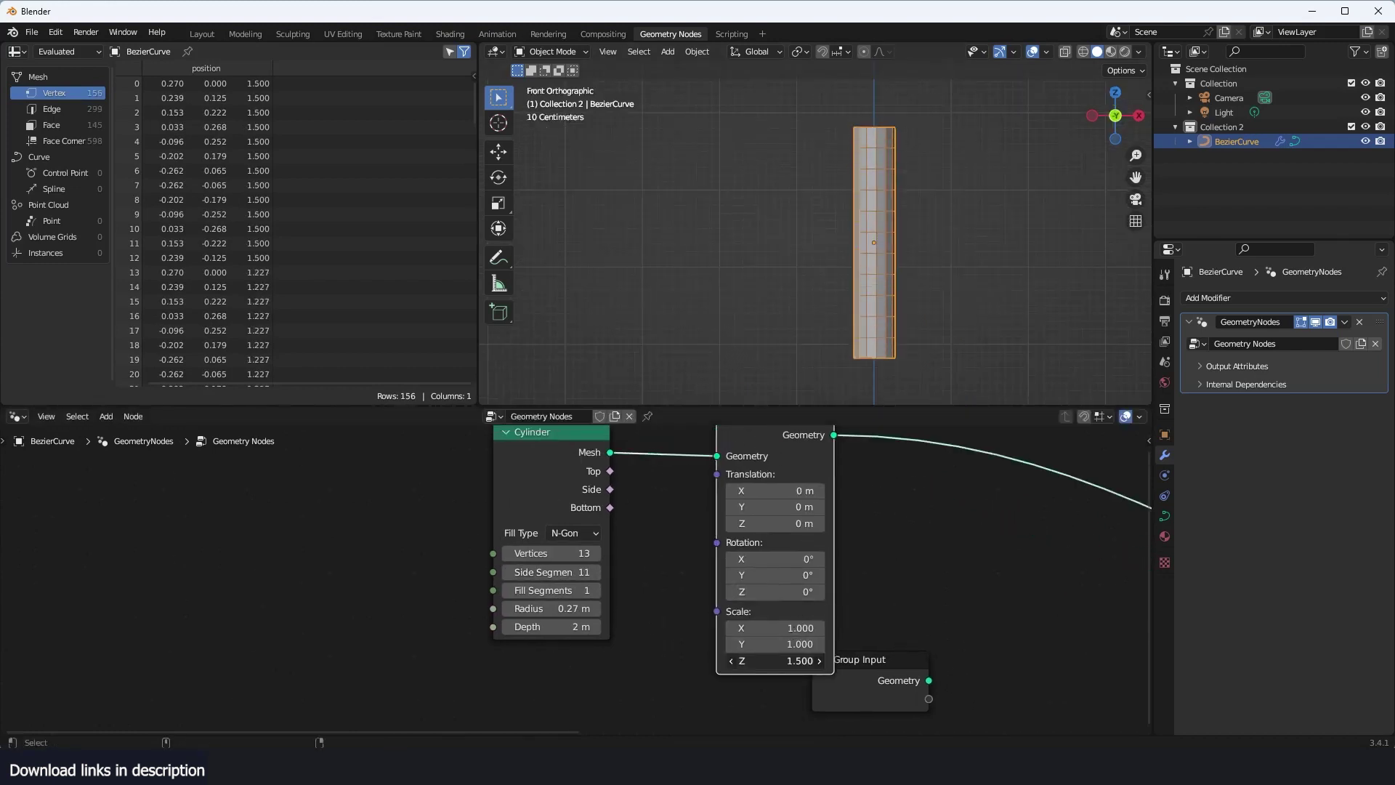
pyautogui.scroll(-1, 882, 591)
pyautogui.moveTo(825, 666); pyautogui.dragTo(741, 713)
pyautogui.scroll(2, 873, 575)
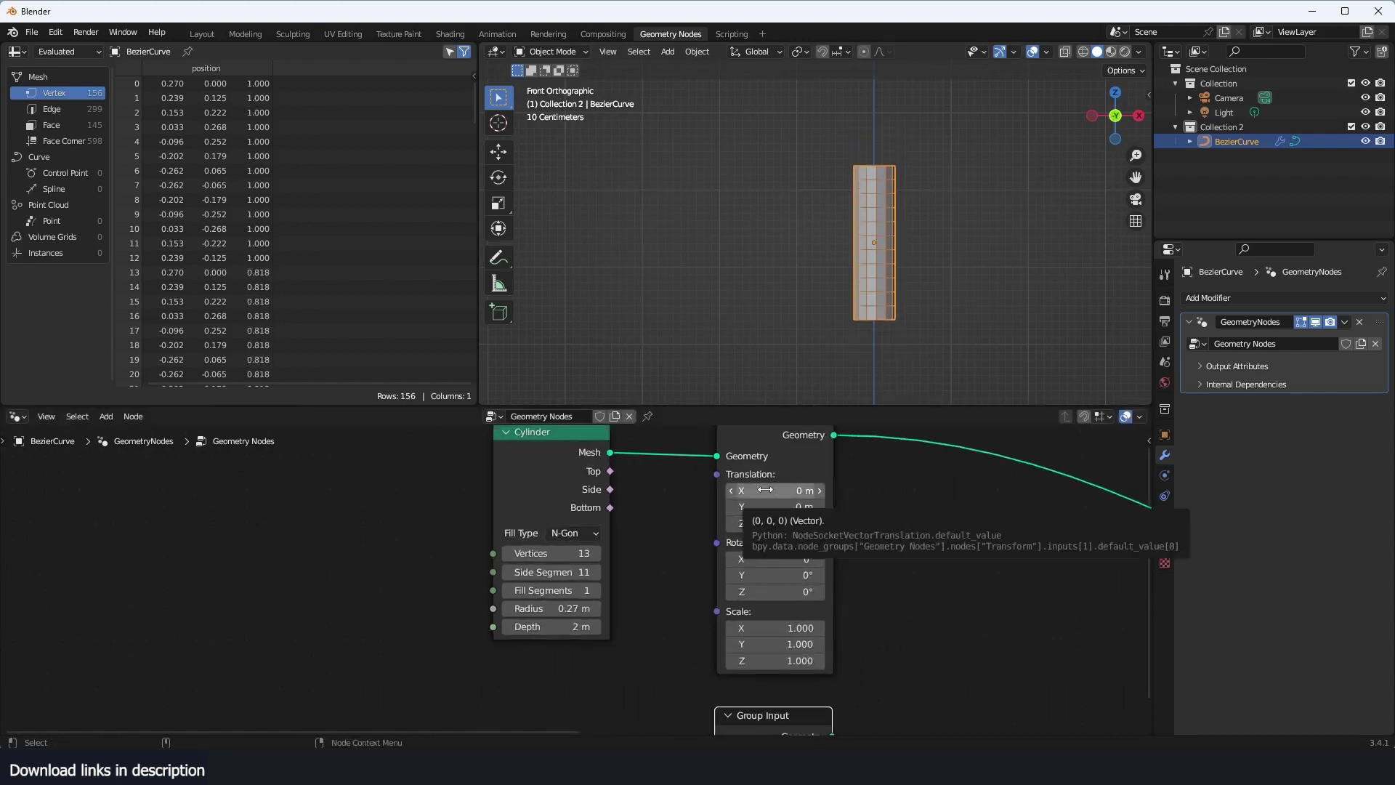
# Step: Set the Transform node's Z translation to 0.5 m and the cylinder's depth to 1 m
pyautogui.click(796, 523)
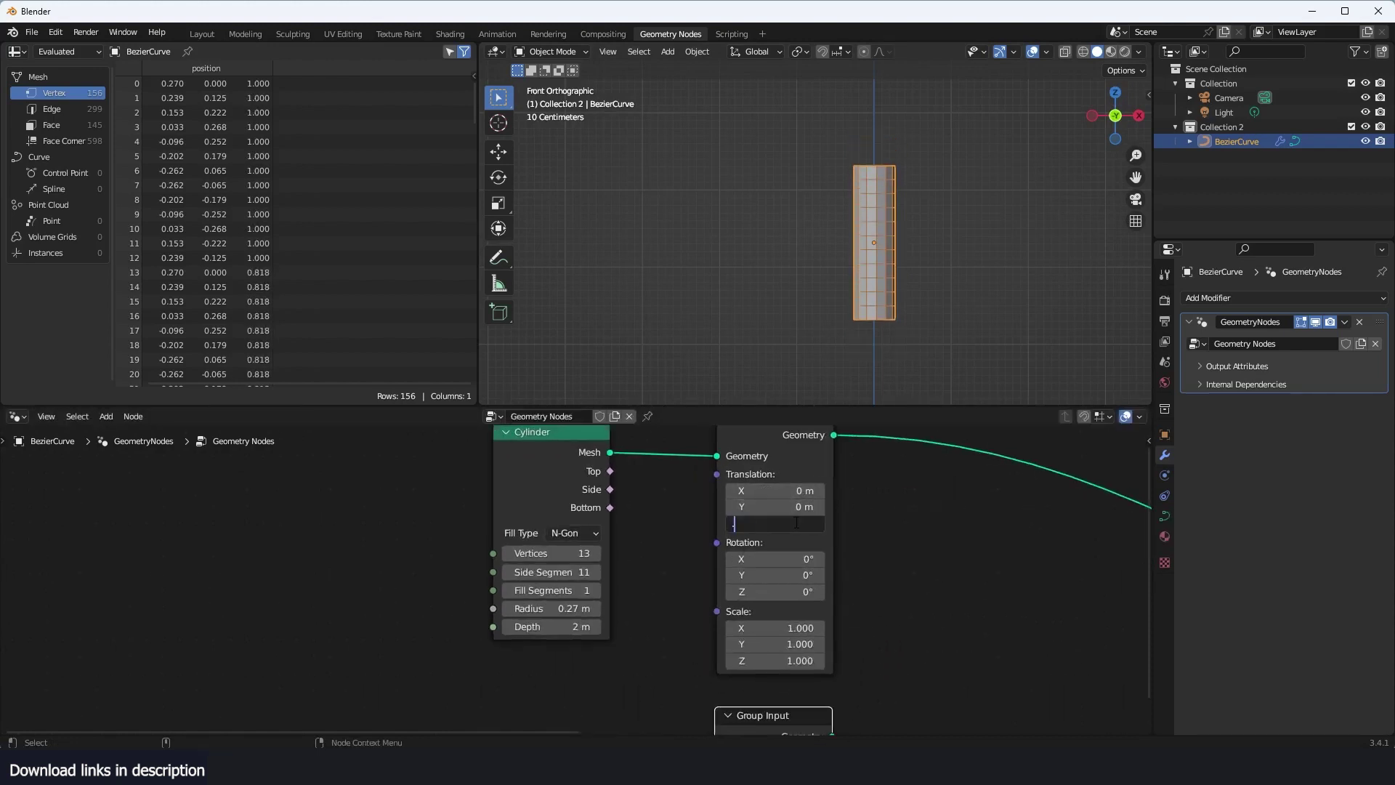
pyautogui.write('0.5')
pyautogui.press('Return')
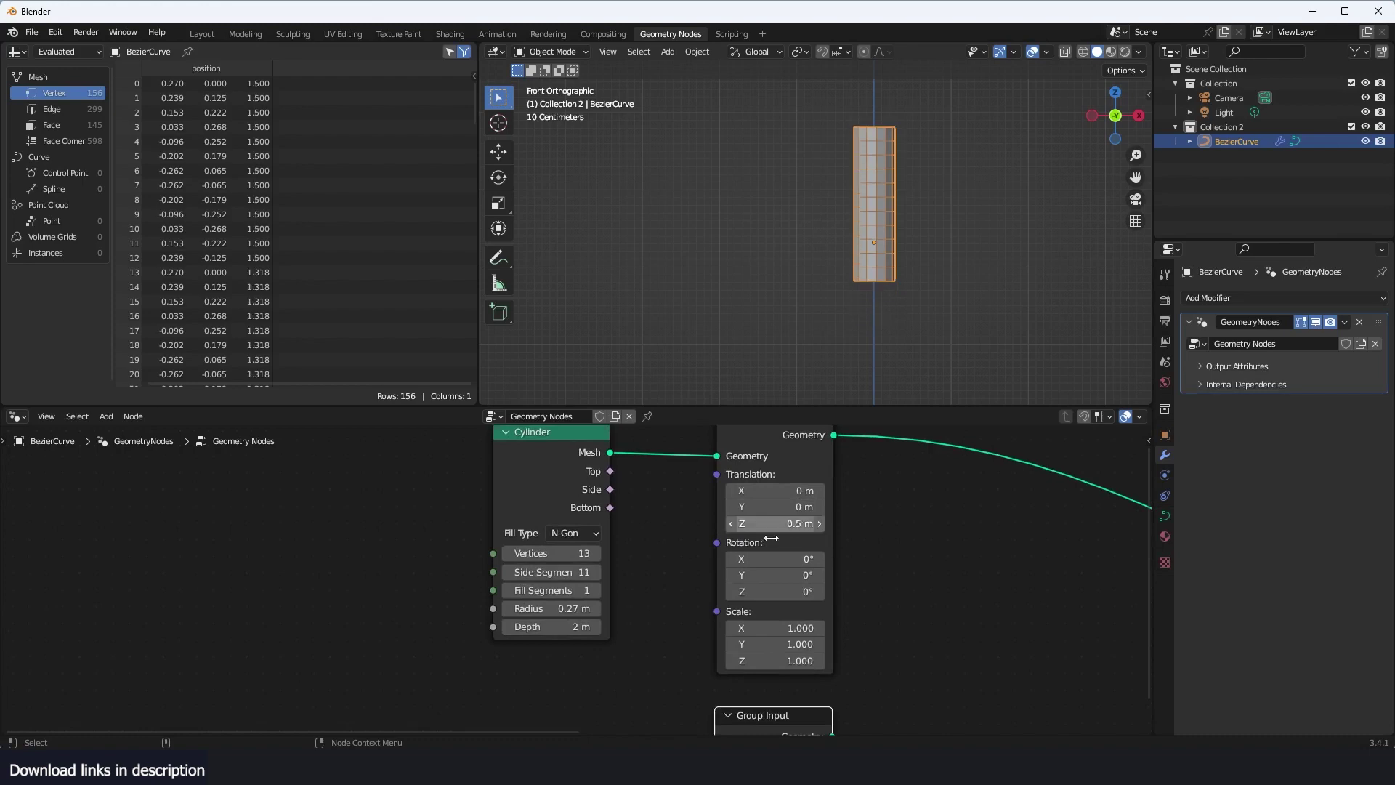
pyautogui.click(594, 624)
pyautogui.write('1')
pyautogui.press('Return')
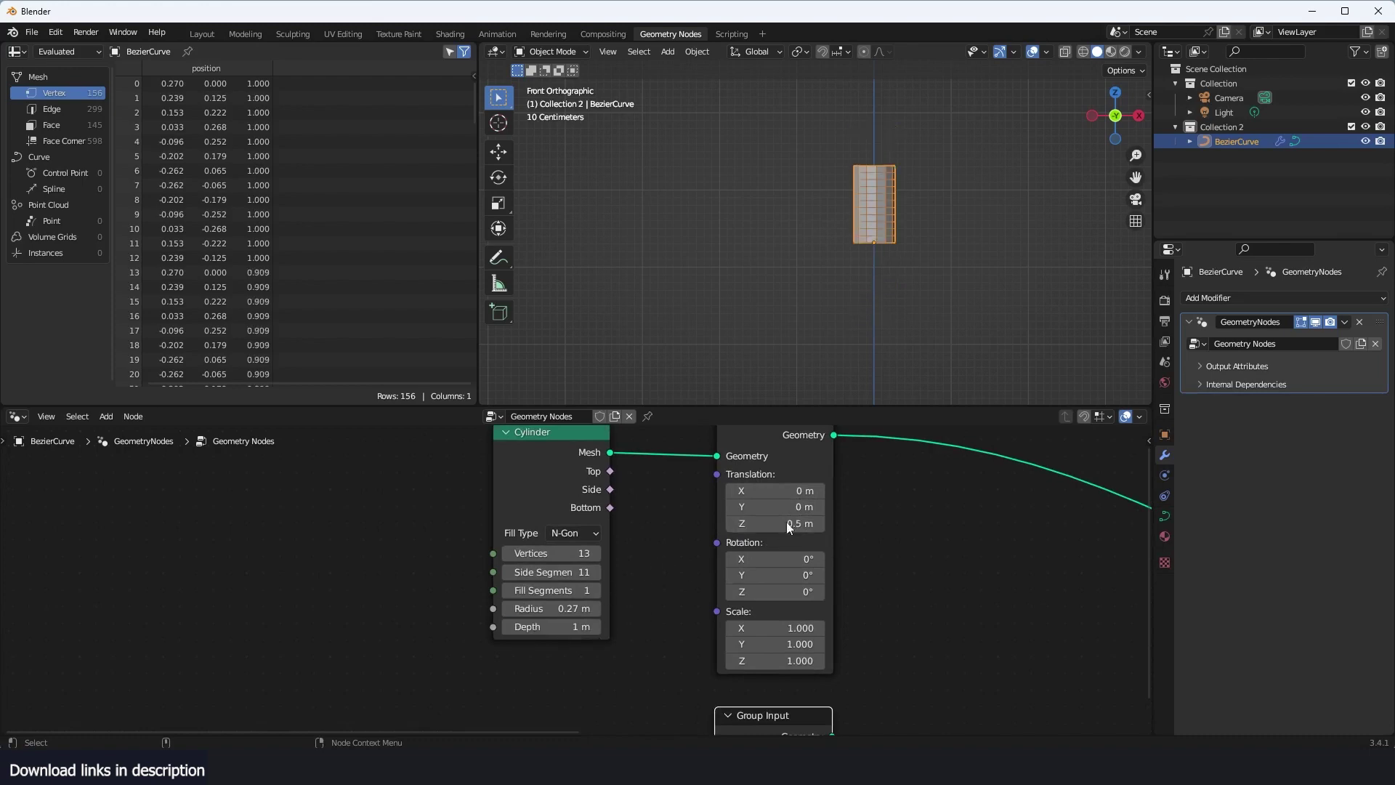
# Step: Duplicate the Transform node onto the link after the original and set the copy's Z translation to 0
pyautogui.scroll(-3, 786, 522)
pyautogui.scroll(1, 707, 538)
pyautogui.click(648, 481)
pyautogui.hotkey('shift', 'd')
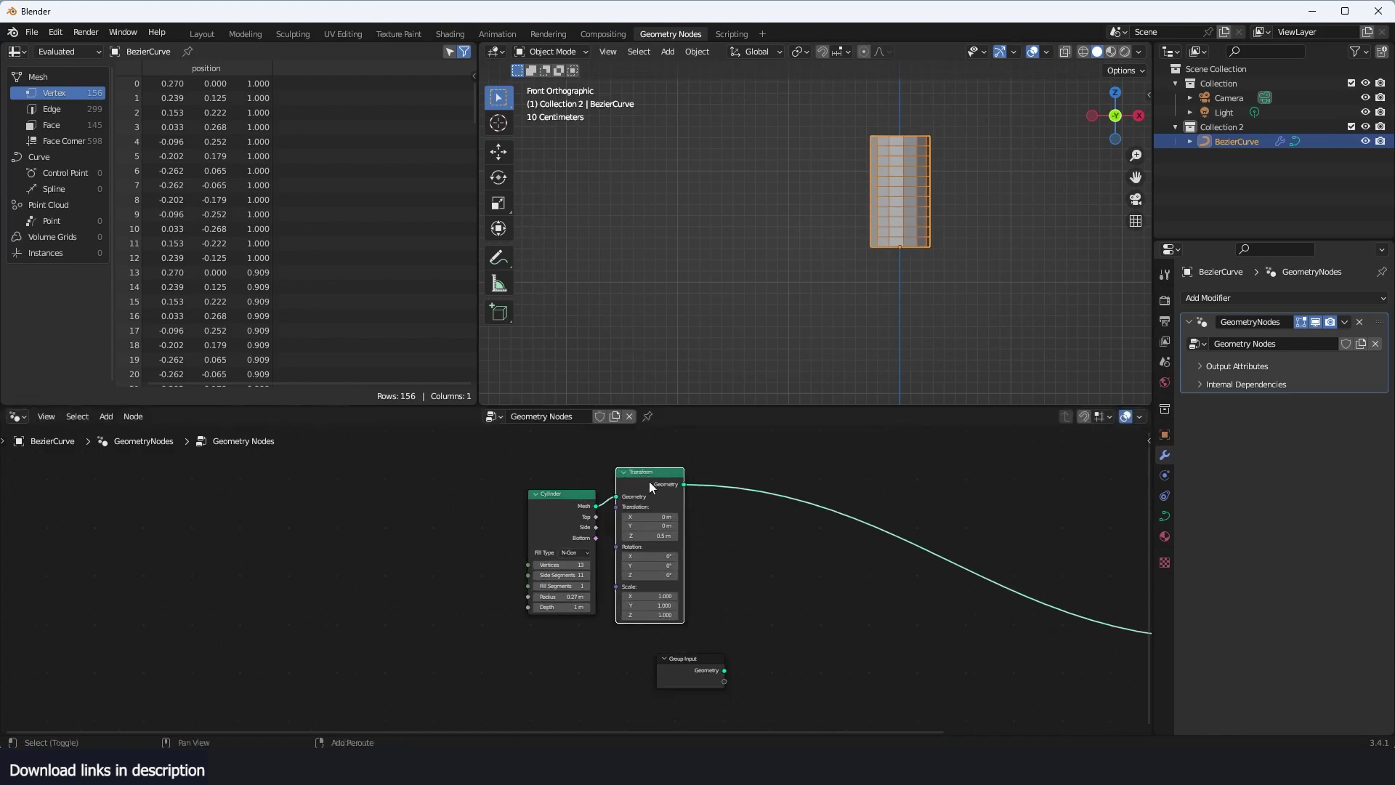
pyautogui.click(757, 499)
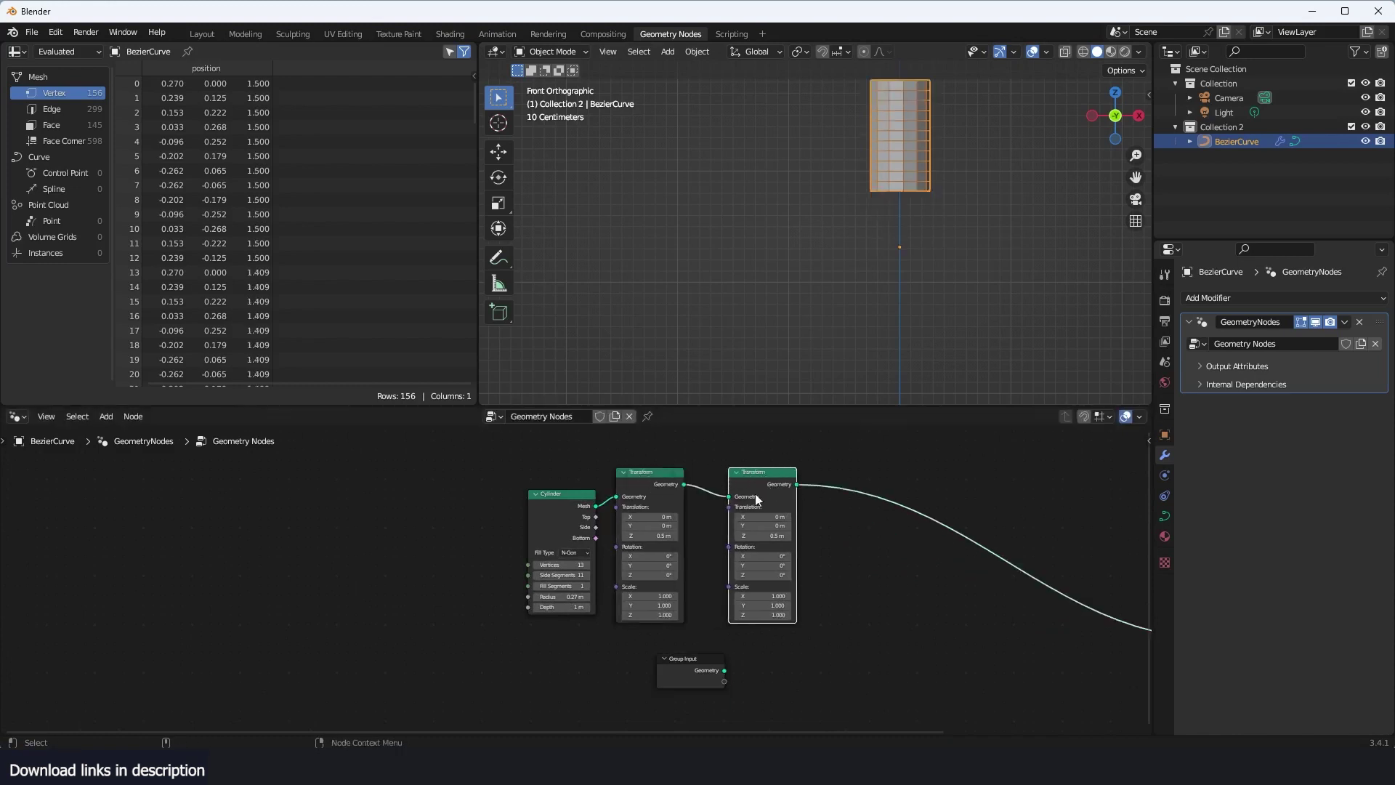
pyautogui.click(776, 539)
pyautogui.write('0')
pyautogui.press('Return')
pyautogui.scroll(1, 860, 546)
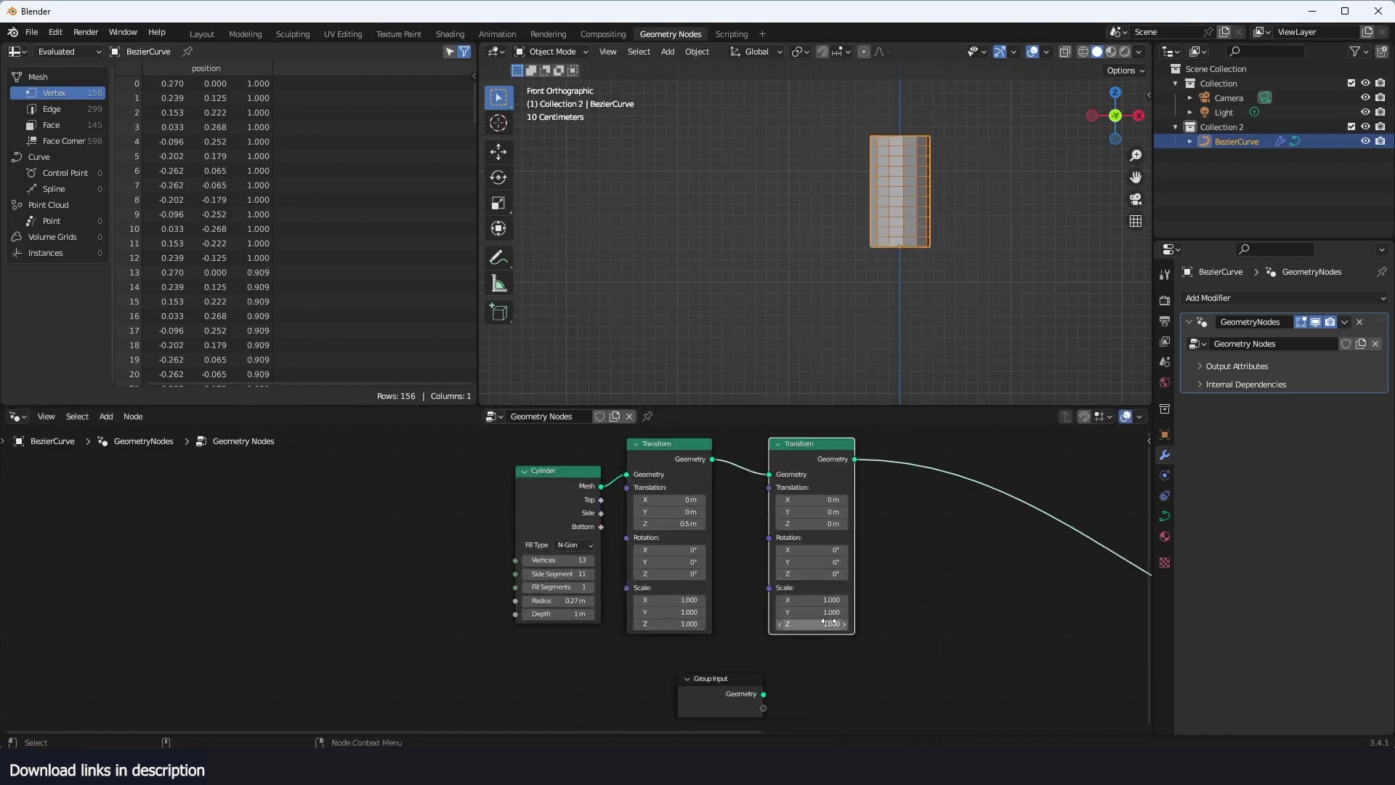
# Step: Set the second Transform node's Z scale to 2.700 to stretch the cylinder upward
pyautogui.moveTo(833, 624); pyautogui.dragTo(985, 624)
pyautogui.scroll(-8, 878, 396)
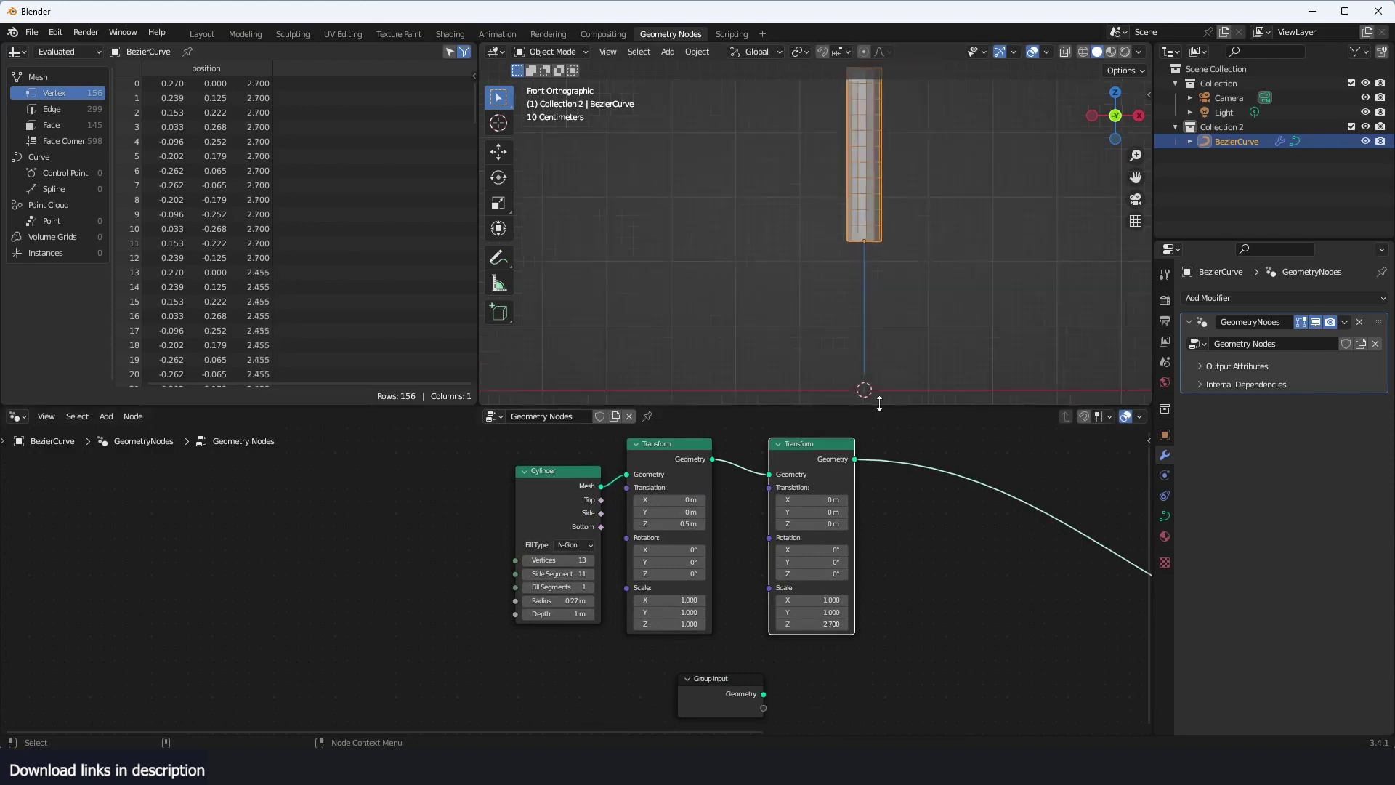
pyautogui.keyDown('shift'); pyautogui.moveTo(867, 338); pyautogui.dragTo(859, 366, button='middle'); pyautogui.keyUp('shift')
pyautogui.scroll(5, 859, 366)
pyautogui.scroll(3, 769, 558)
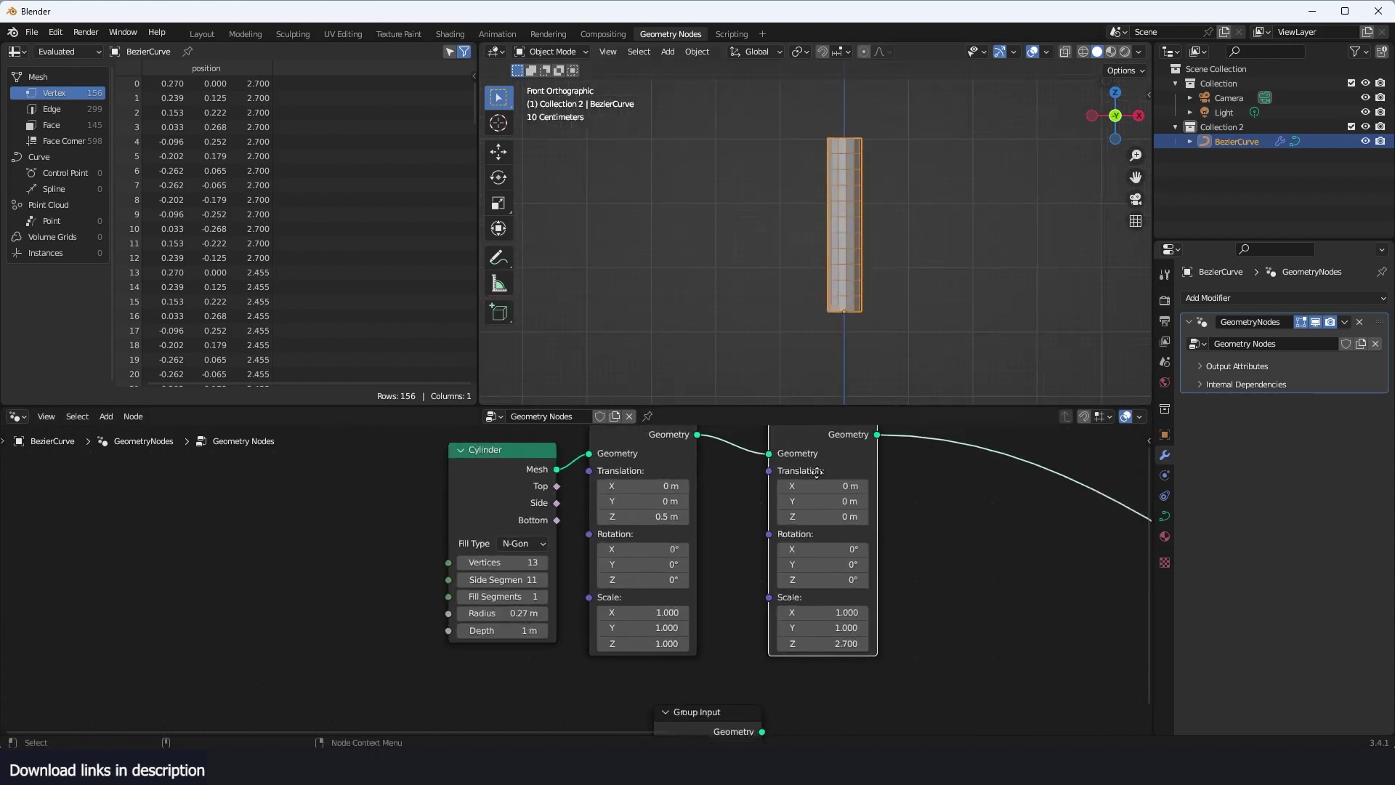
# Step: Move the Cylinder and both Transform nodes farther away from the Group Output
pyautogui.moveTo(690, 574); pyautogui.dragTo(537, 592, button='middle')
pyautogui.scroll(-4, 532, 593)
pyautogui.moveTo(782, 468); pyautogui.dragTo(306, 589)
pyautogui.moveTo(618, 495); pyautogui.dragTo(357, 490)
# Step: Insert a Set Position node on the link after the second Transform node
pyautogui.click(679, 488)
pyautogui.hotkey('shift', 'a')
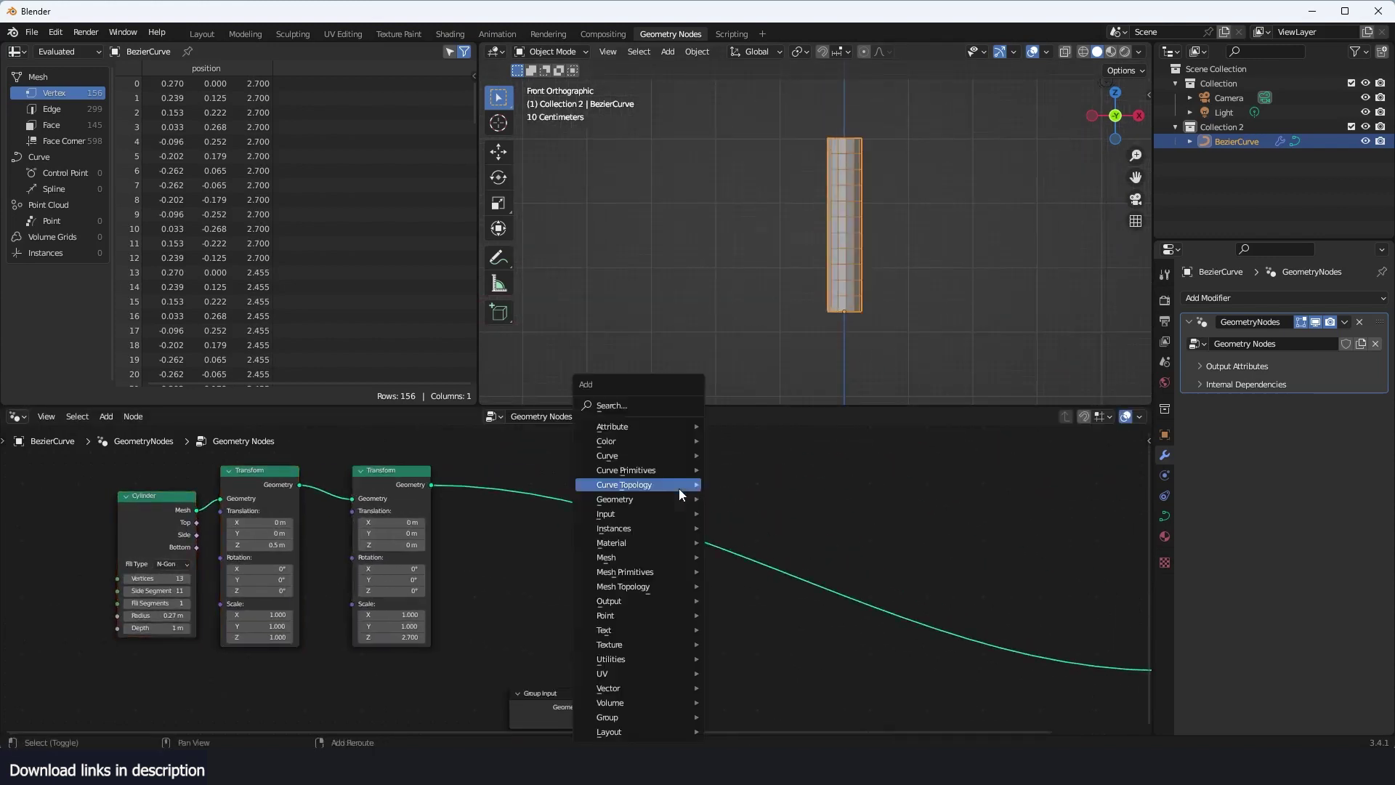
pyautogui.click(667, 403)
pyautogui.write('set')
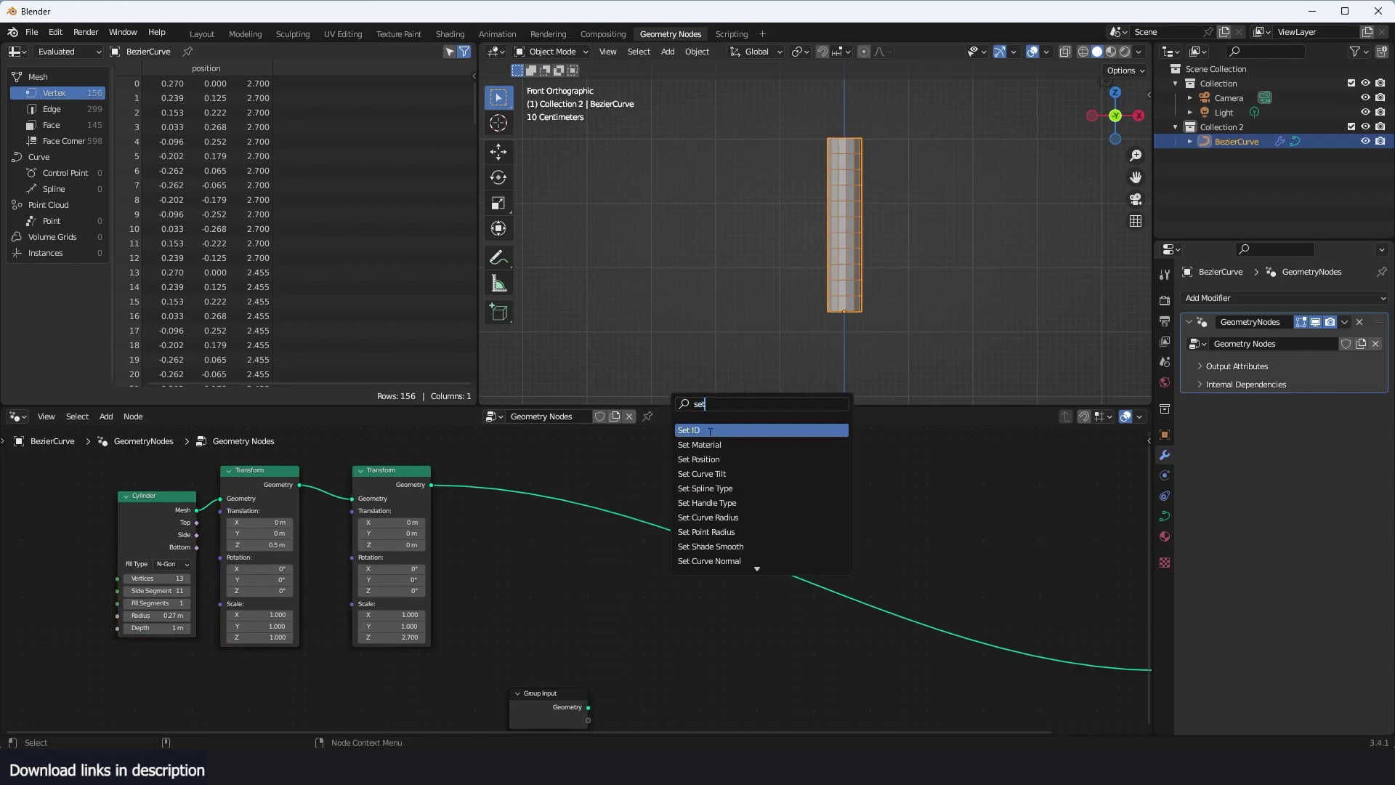
pyautogui.click(701, 459)
pyautogui.click(690, 520)
pyautogui.hotkey('shift', 'a')
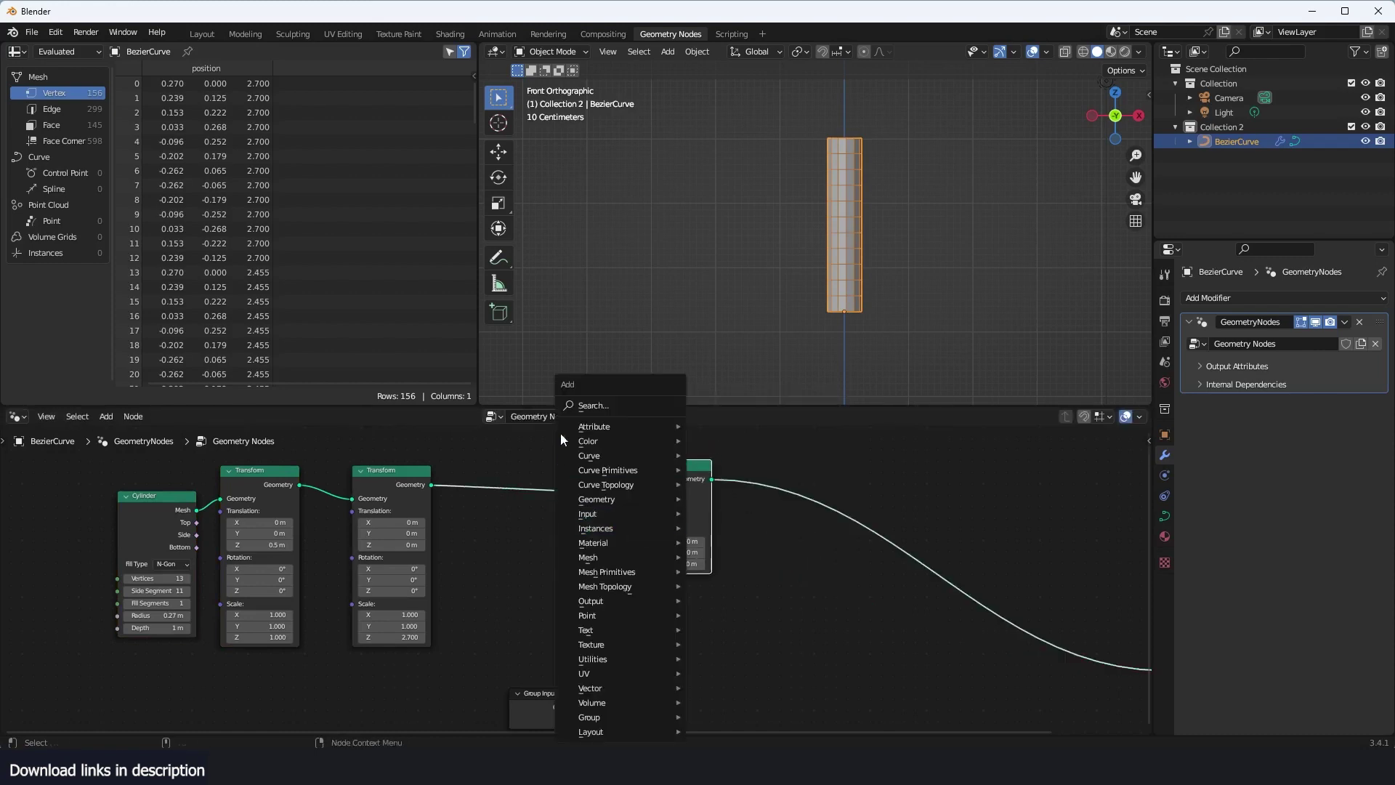
pyautogui.write('x')
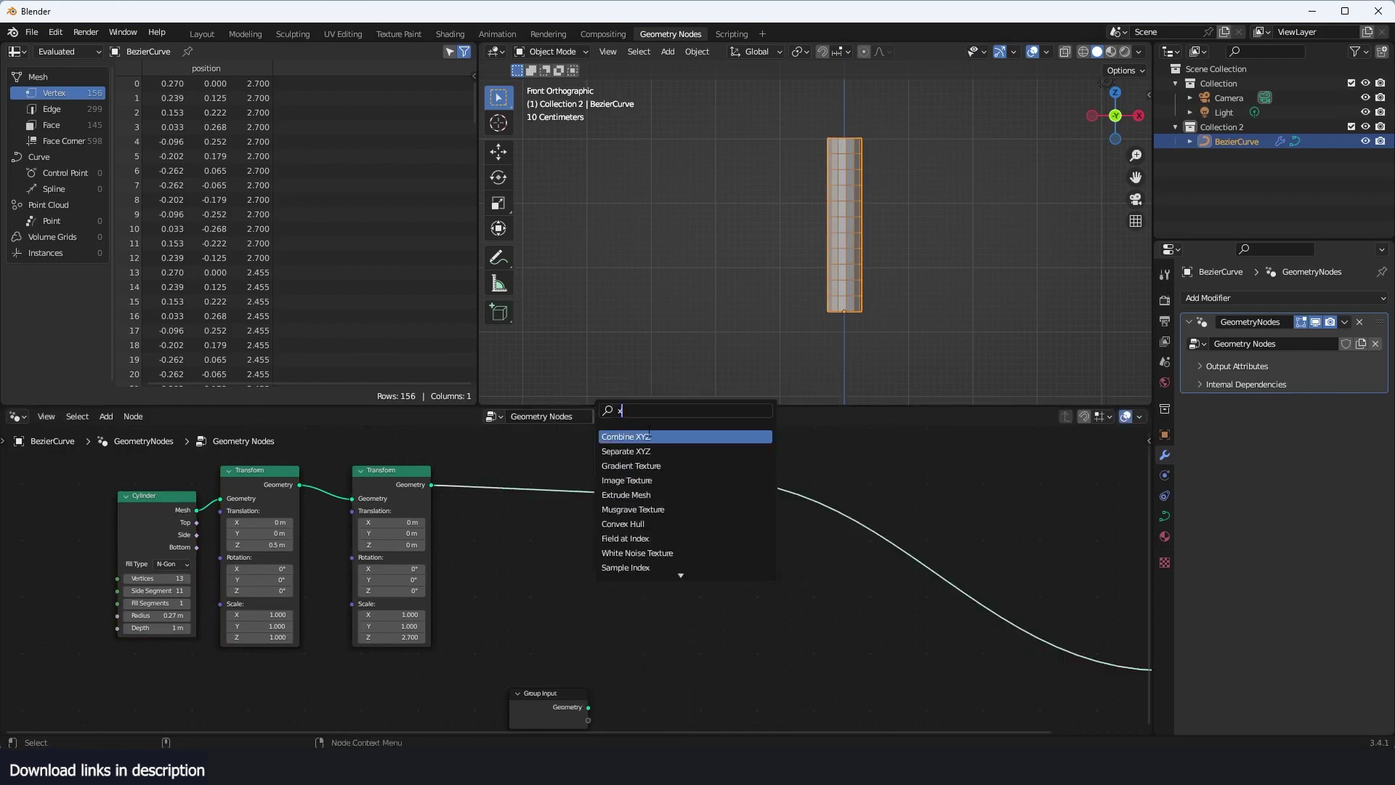
pyautogui.click(649, 435)
pyautogui.click(725, 582)
pyautogui.press('x')
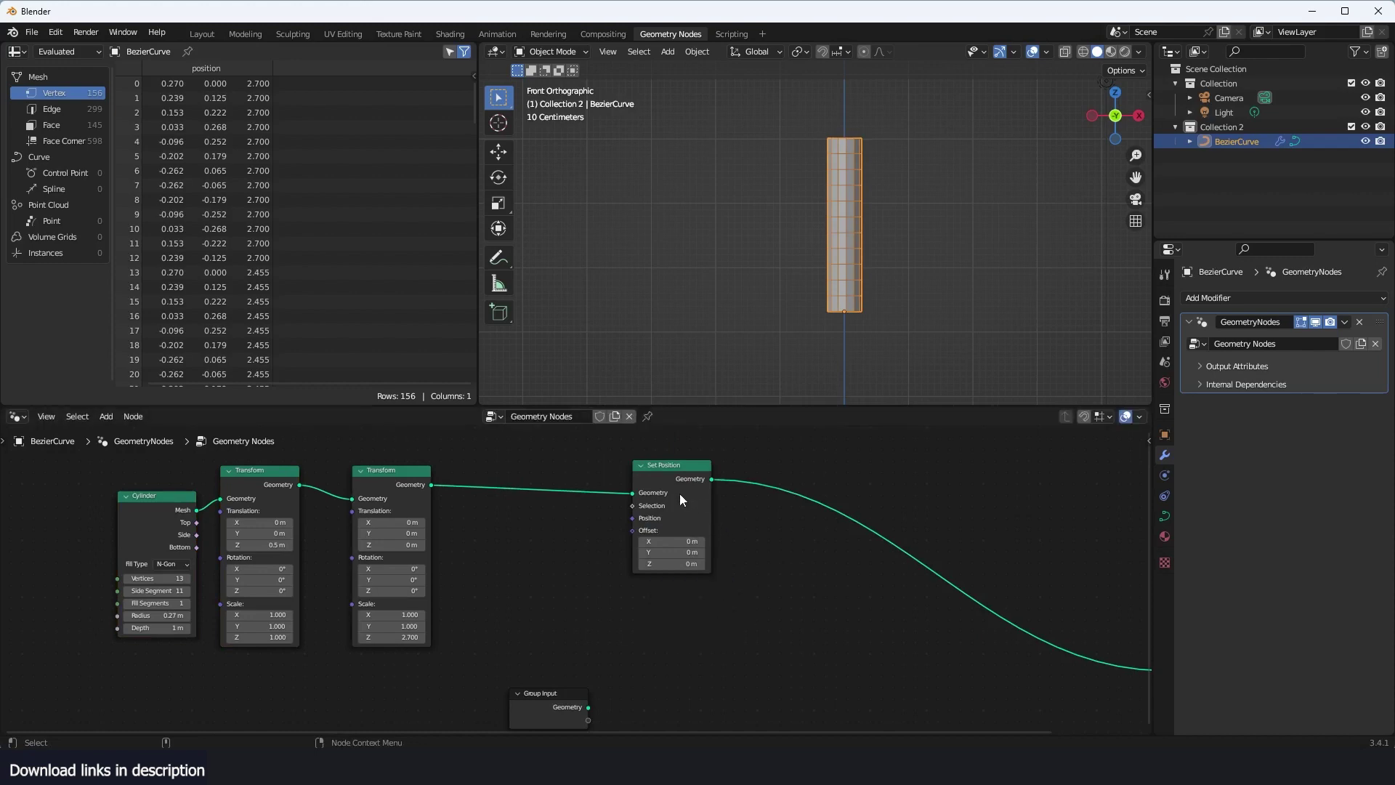
# Step: Move the Set Position node farther along its link and add a Normal node beside the second Transform node
pyautogui.moveTo(680, 495); pyautogui.dragTo(850, 468)
pyautogui.hotkey('shift', 'a')
pyautogui.click(696, 403)
pyautogui.write('nor')
pyautogui.click(718, 430)
pyautogui.click(472, 536)
# Step: Add a Noise Texture node below the Normal node and connect Normal to the Set Position node's Offset
pyautogui.hotkey('shift', 'a')
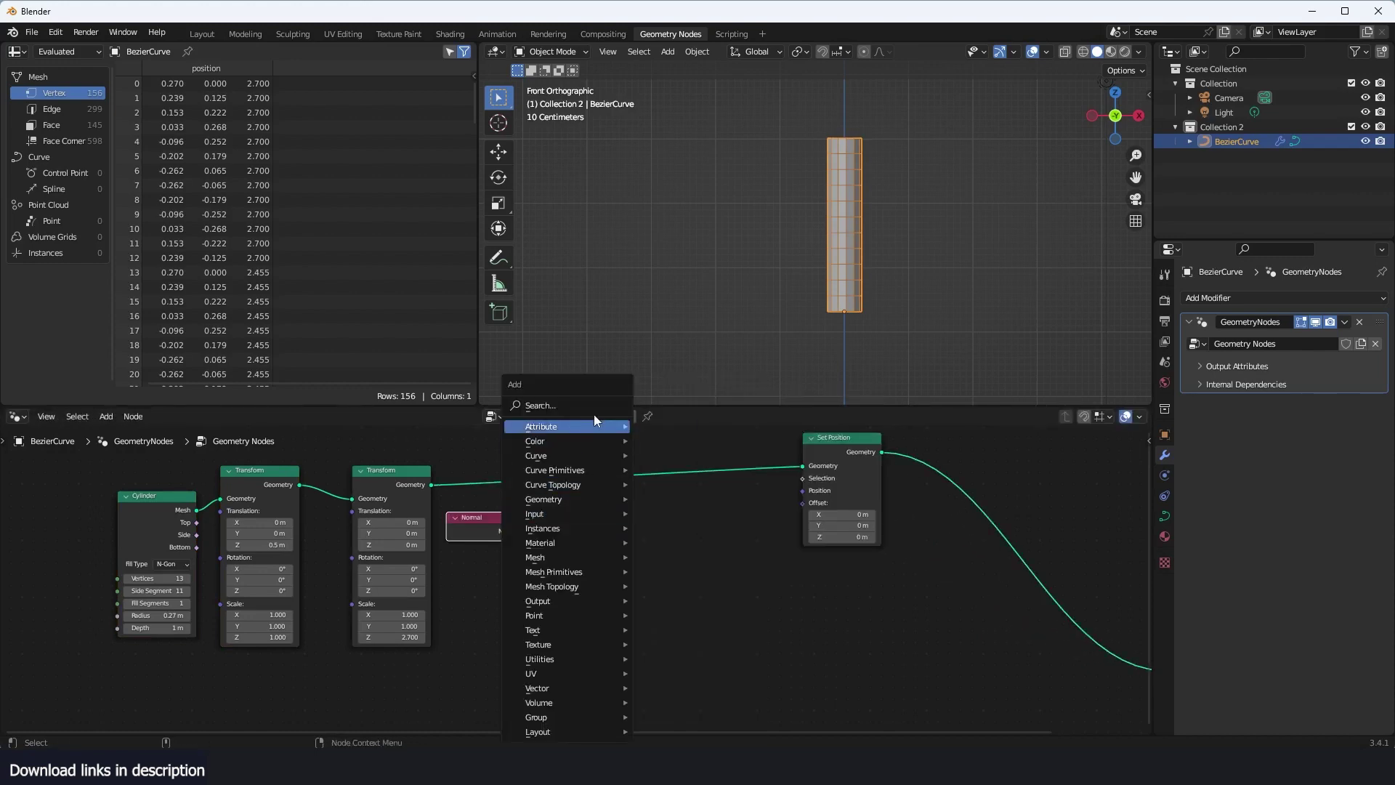
pyautogui.click(595, 409)
pyautogui.write('noise')
pyautogui.click(689, 436)
pyautogui.click(492, 603)
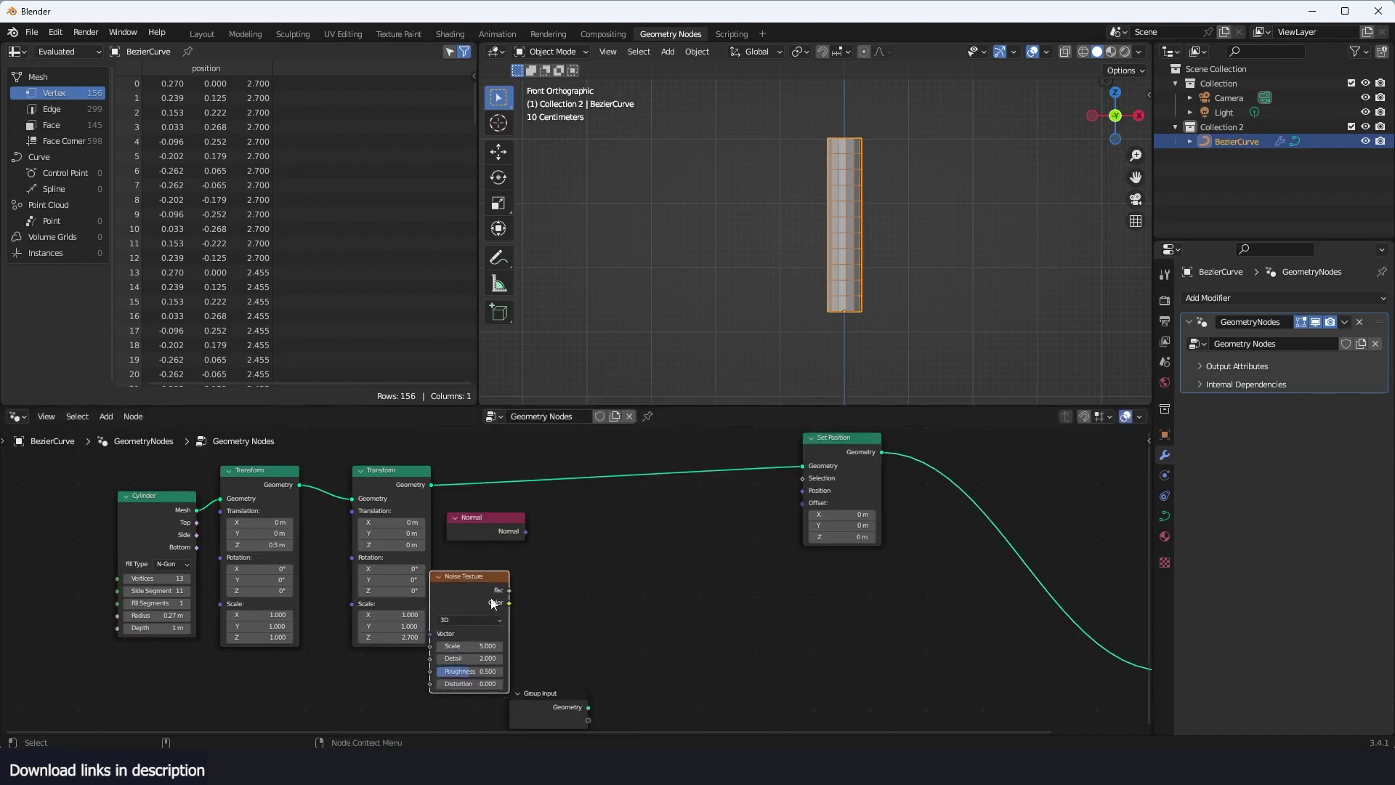
pyautogui.moveTo(526, 531); pyautogui.dragTo(807, 505)
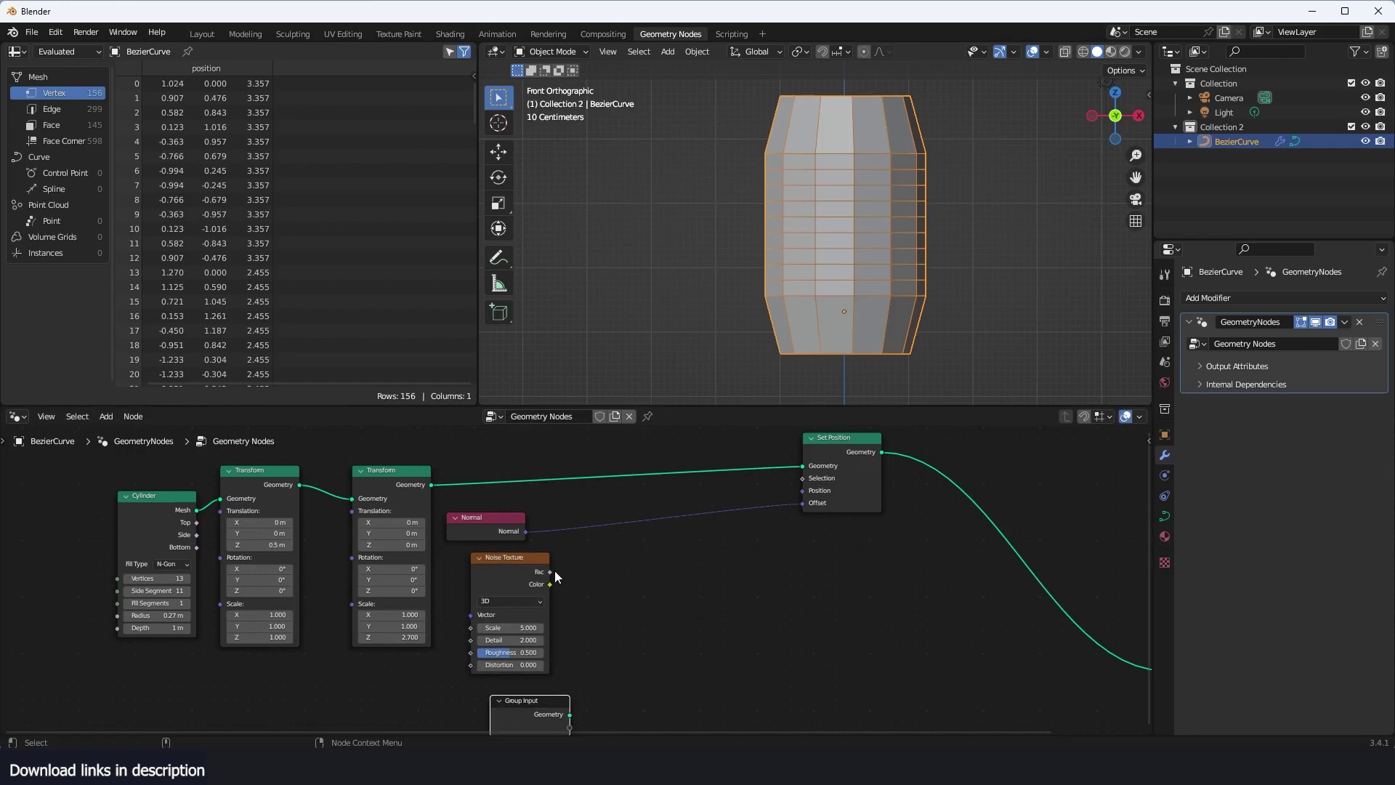
# Step: Insert a Vector Math node on the link between Normal and Set Position's Offset and set its operation to Scale
pyautogui.hotkey('shift', 'a')
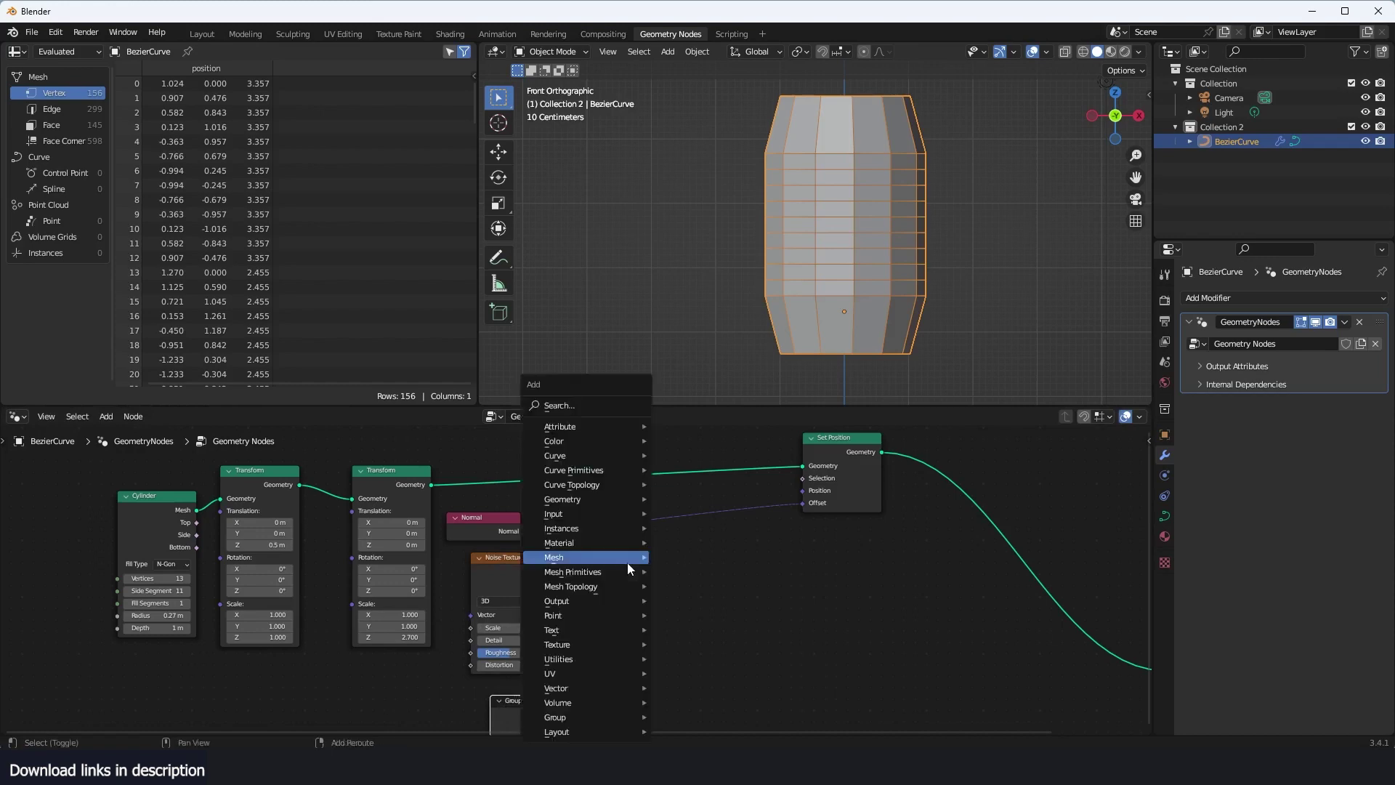
pyautogui.hotkey('shift', 'a')
pyautogui.click(709, 401)
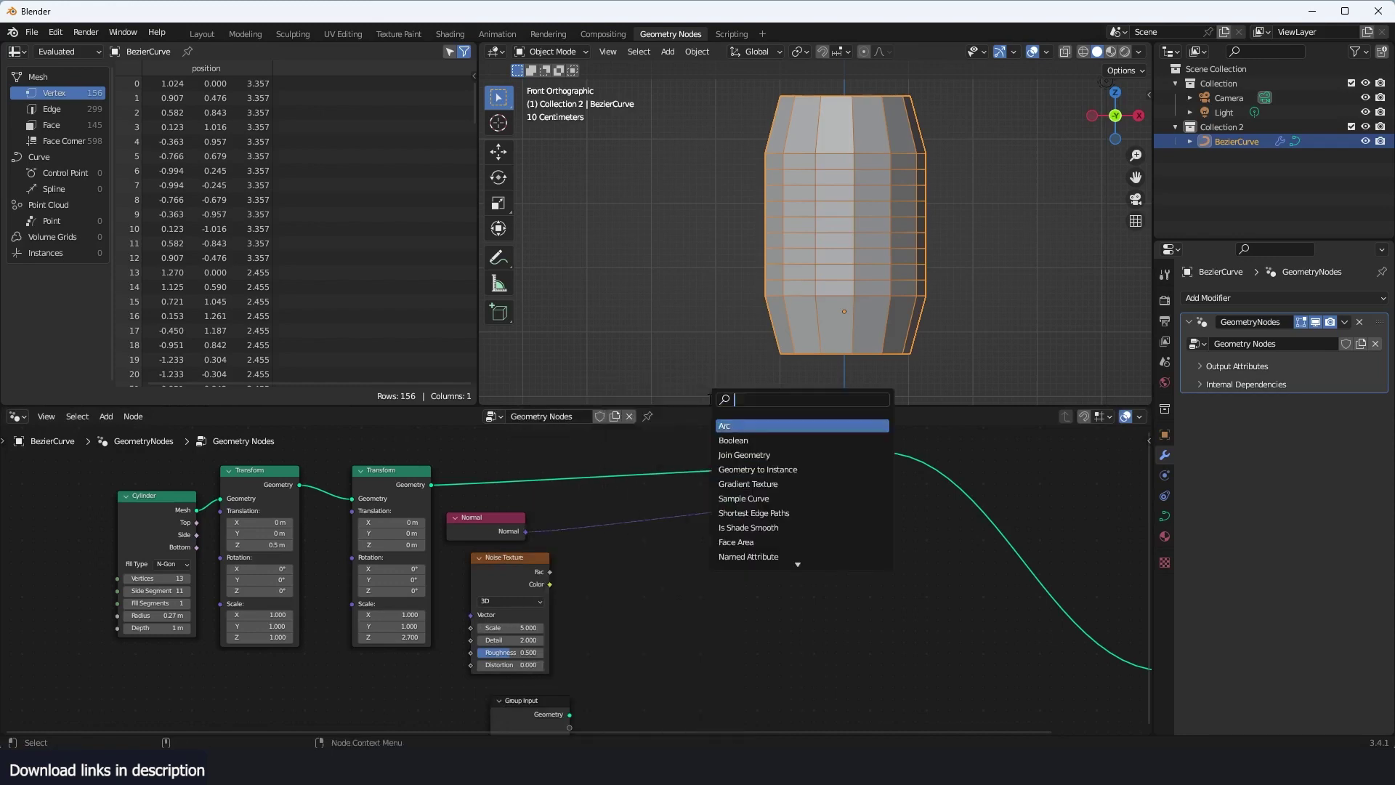
pyautogui.click(711, 532)
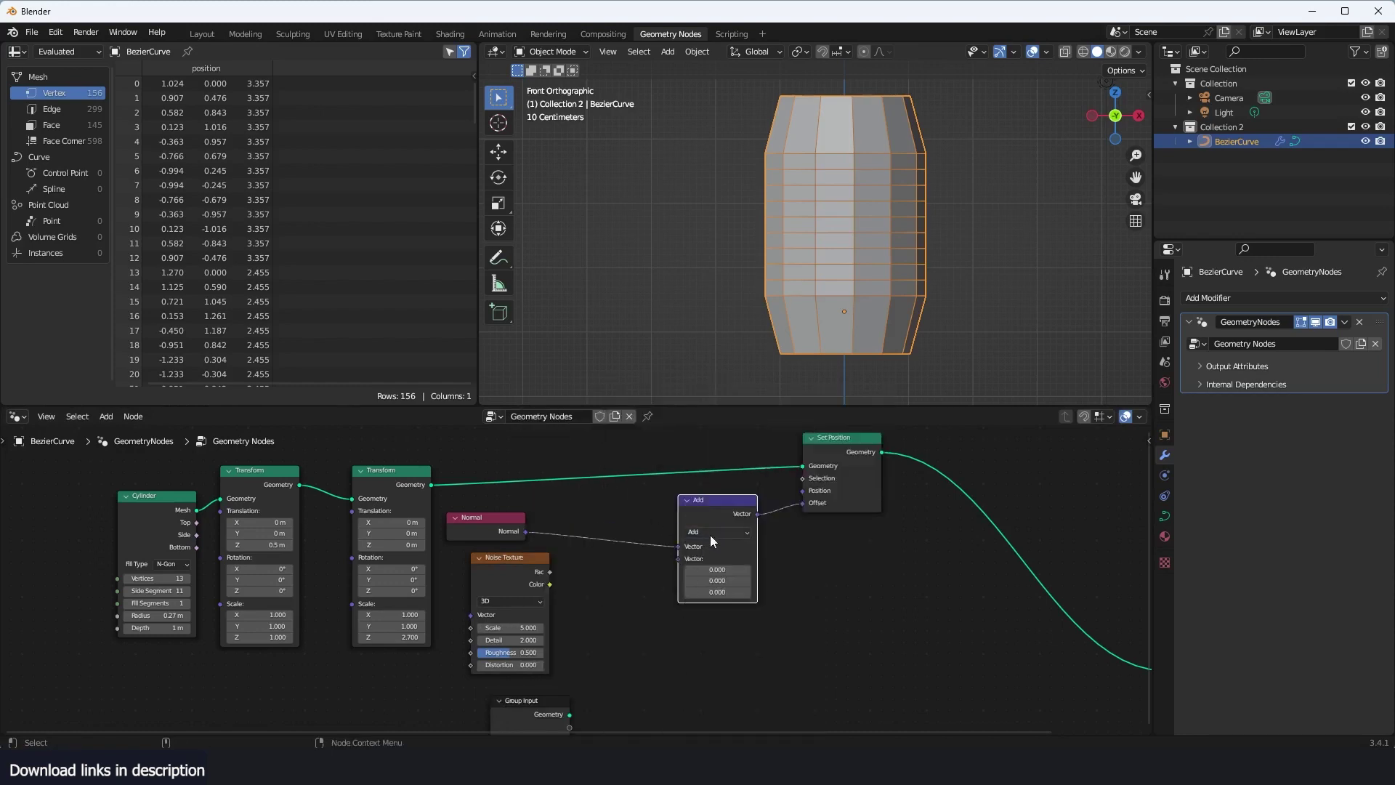
pyautogui.click(709, 535)
pyautogui.click(696, 719)
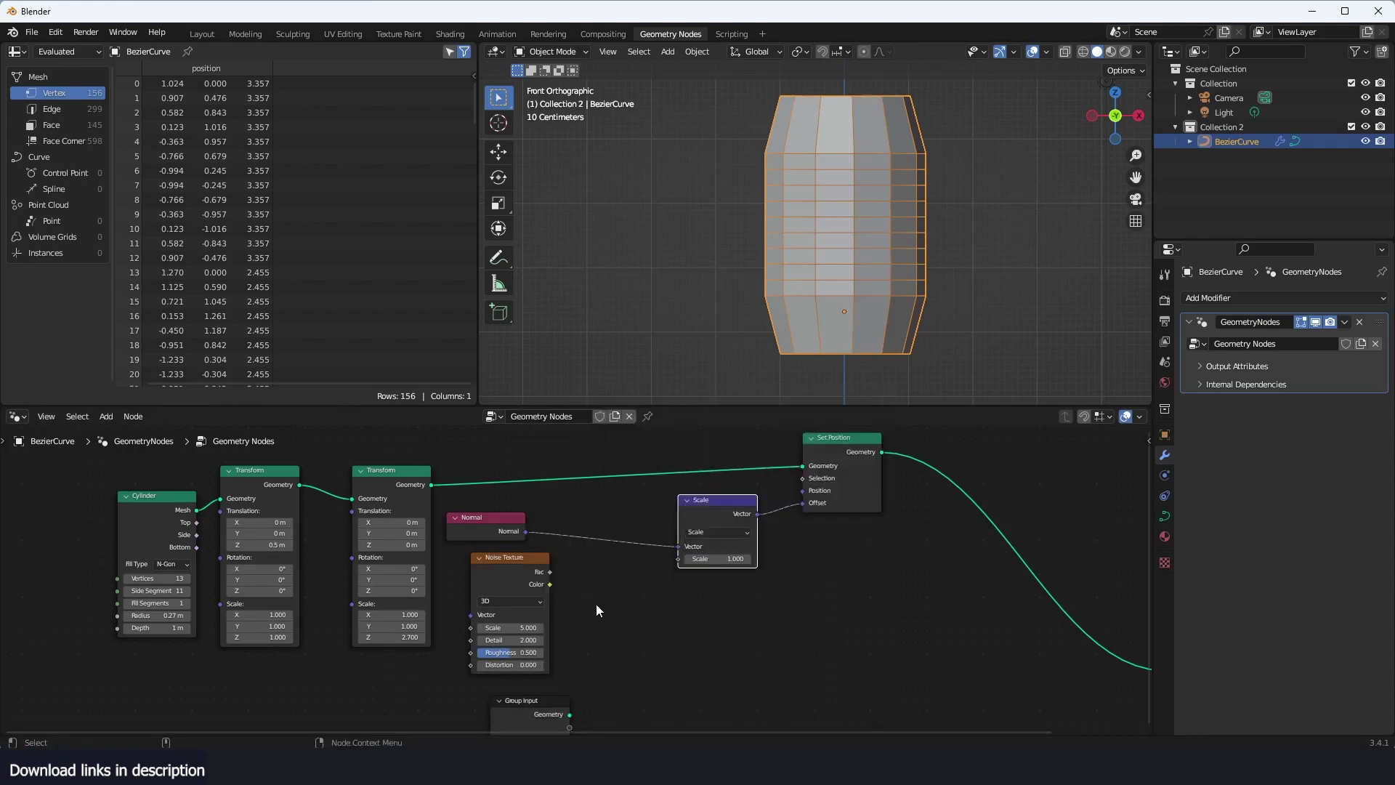
# Step: Drive the Scale node with the noise Fac, then insert a duplicate Scale node before Set Position with a scale of 0.110
pyautogui.moveTo(541, 573); pyautogui.dragTo(608, 530)
pyautogui.hotkey('shift', 'd')
pyautogui.click(787, 526)
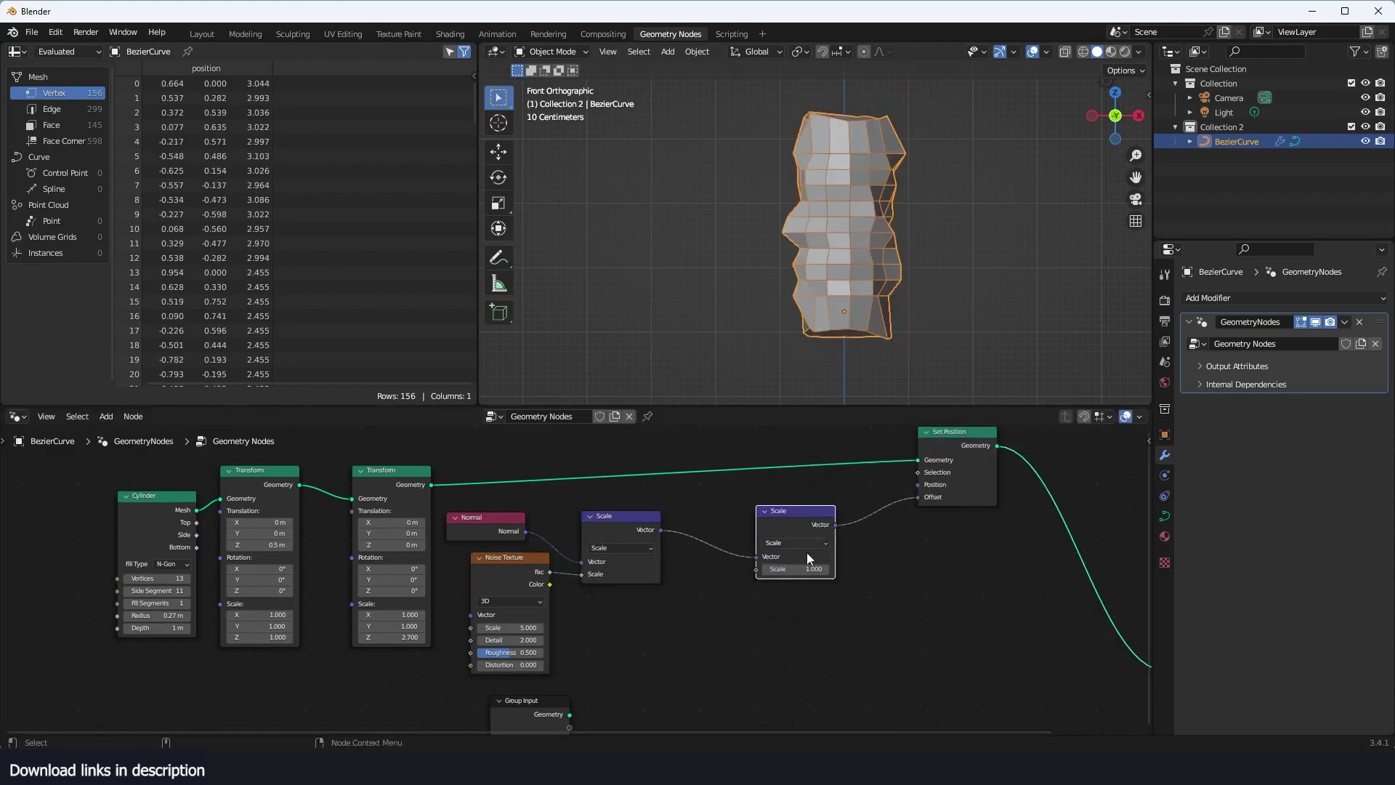
pyautogui.moveTo(816, 569); pyautogui.dragTo(773, 568)
# Step: Turn off the wireframe display on the pole in the 3D viewport
pyautogui.moveTo(1014, 228); pyautogui.dragTo(936, 260, button='middle')
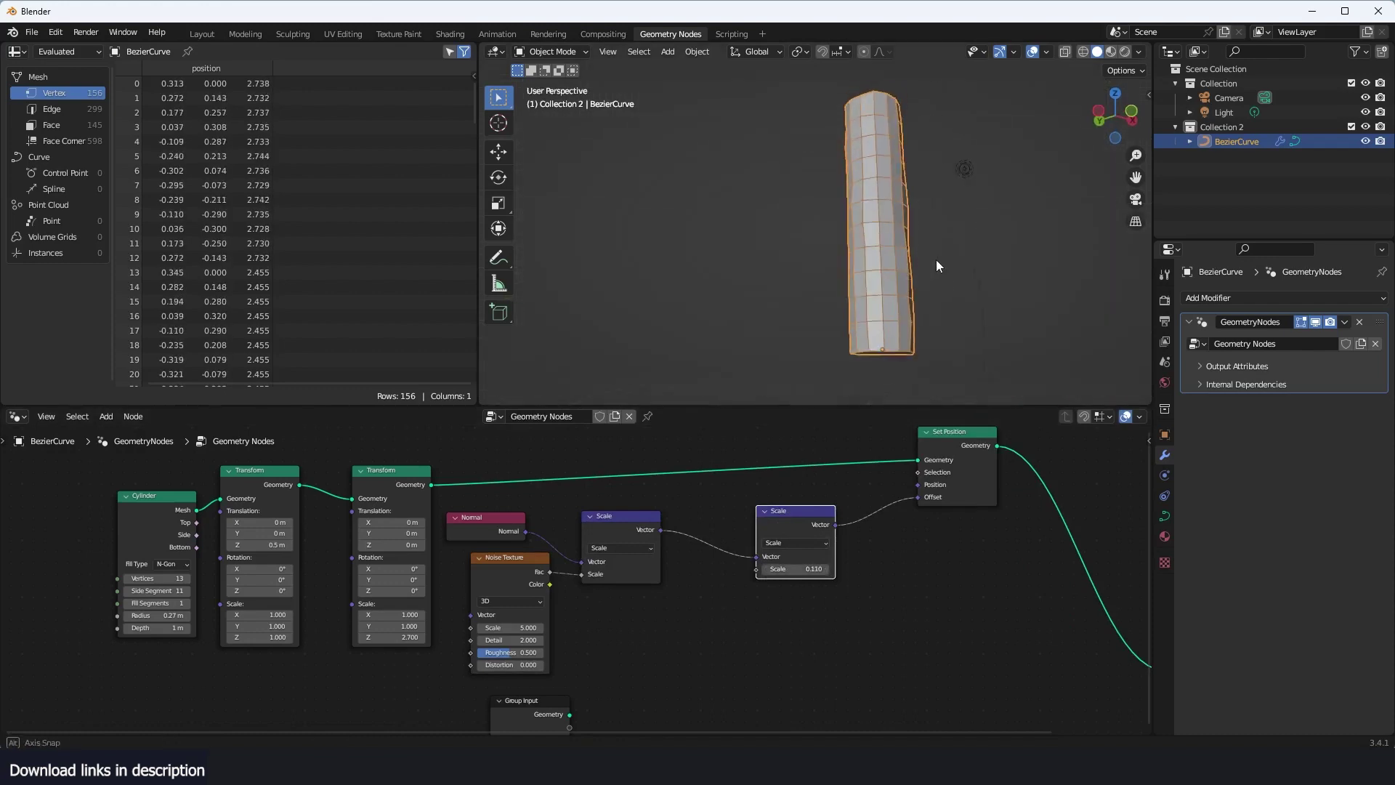
pyautogui.press('q')
pyautogui.click(936, 259)
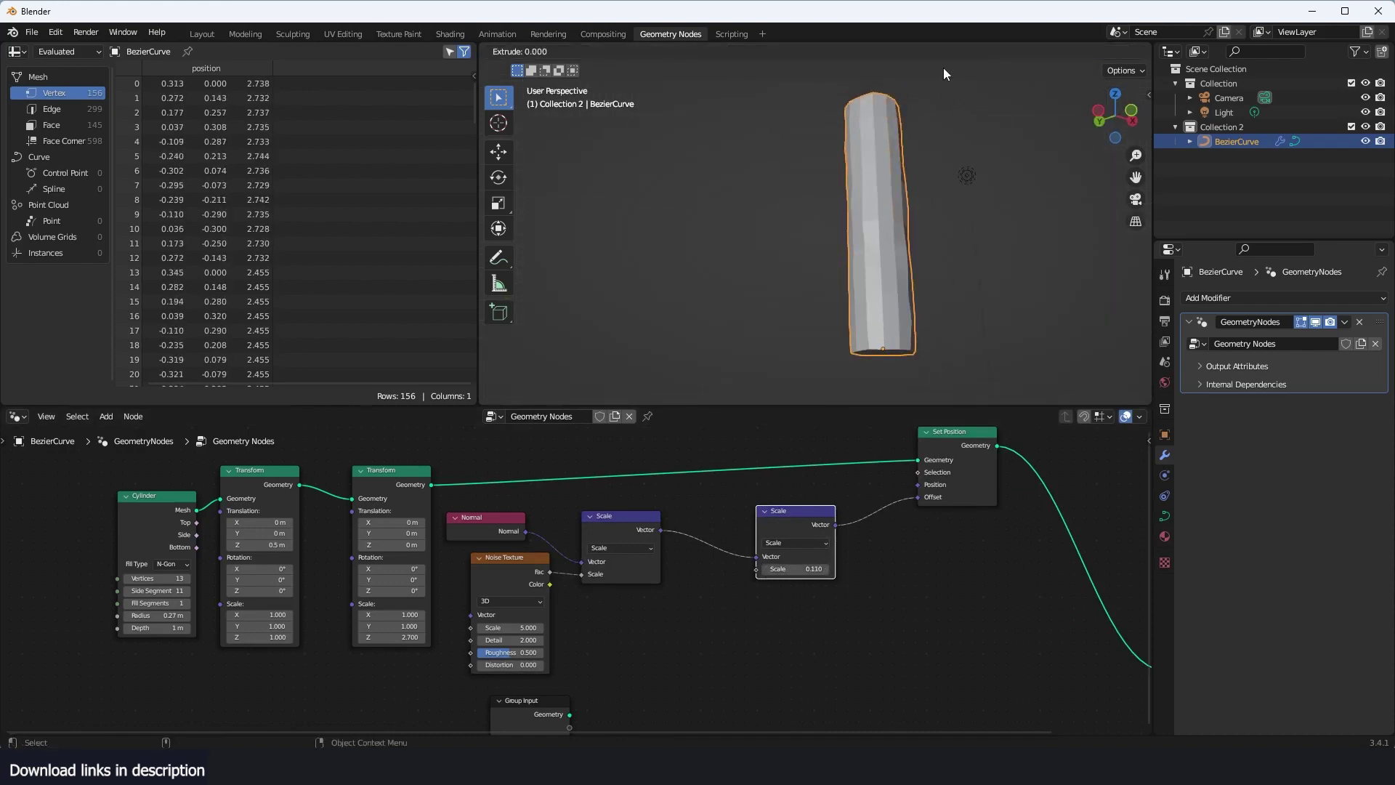
# Step: Insert a Set Shade Smooth node after Set Position and limit its selection to the Cylinder's Side output
pyautogui.hotkey('shift', 'a')
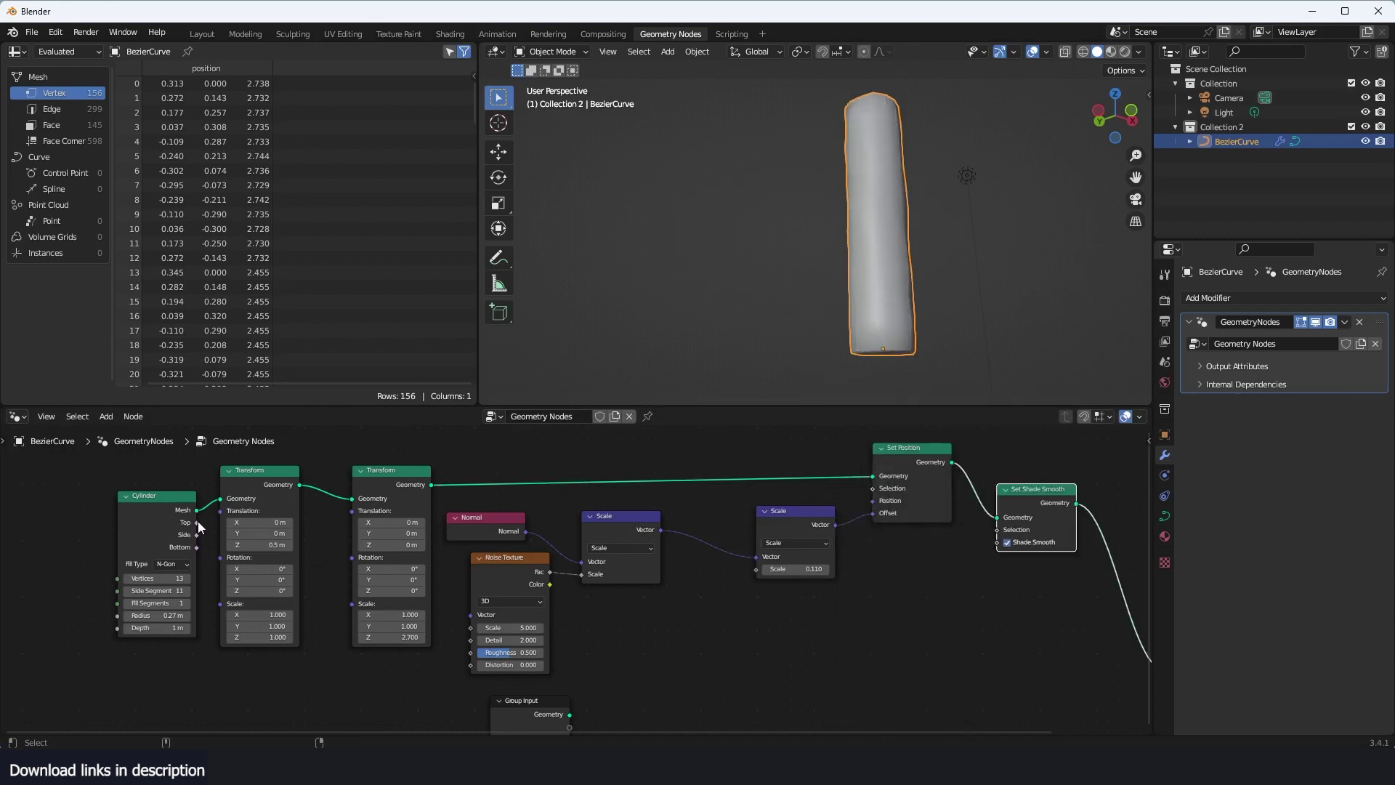
pyautogui.moveTo(196, 523)
pyautogui.mouseDown()
pyautogui.moveTo(1059, 545)
pyautogui.moveTo(997, 530)
pyautogui.mouseUp()
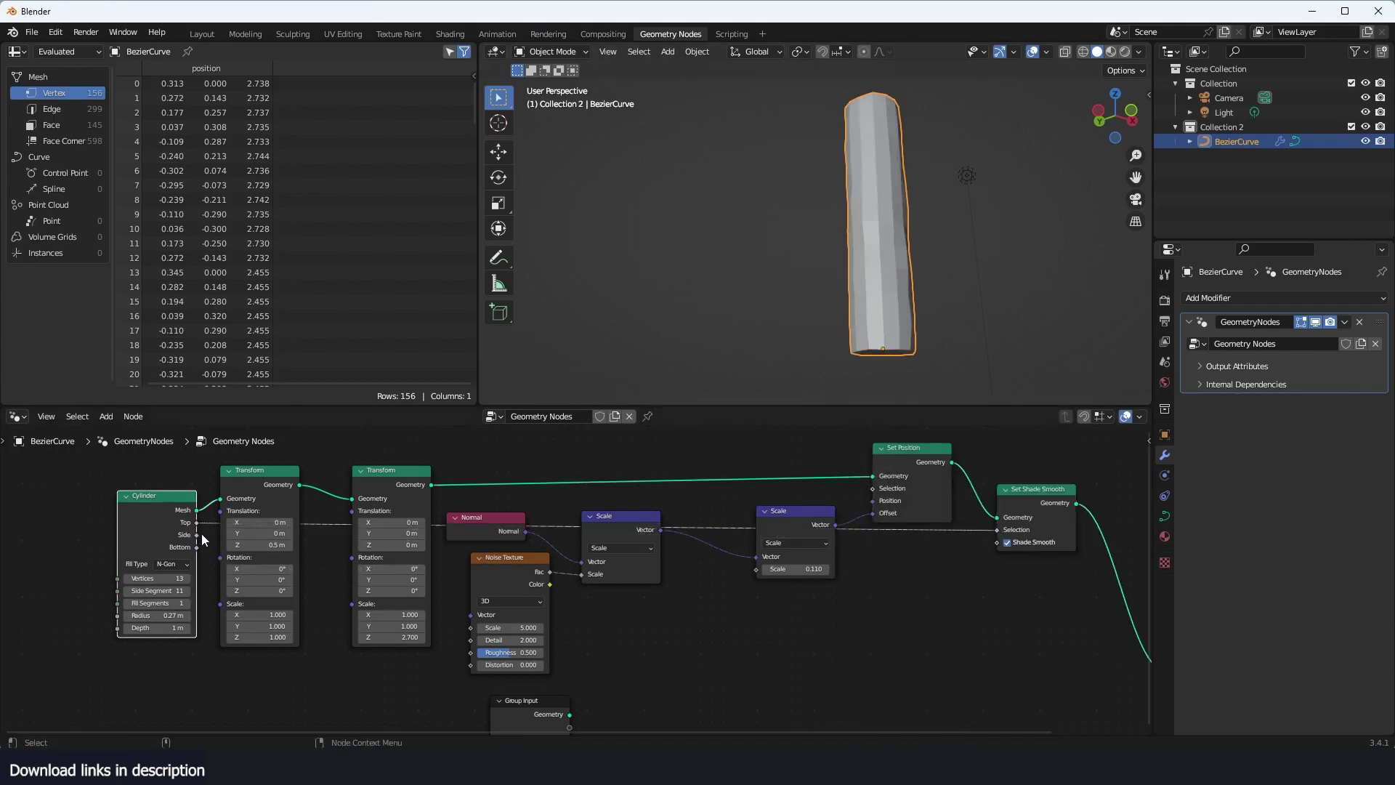
pyautogui.moveTo(197, 534); pyautogui.dragTo(997, 530)
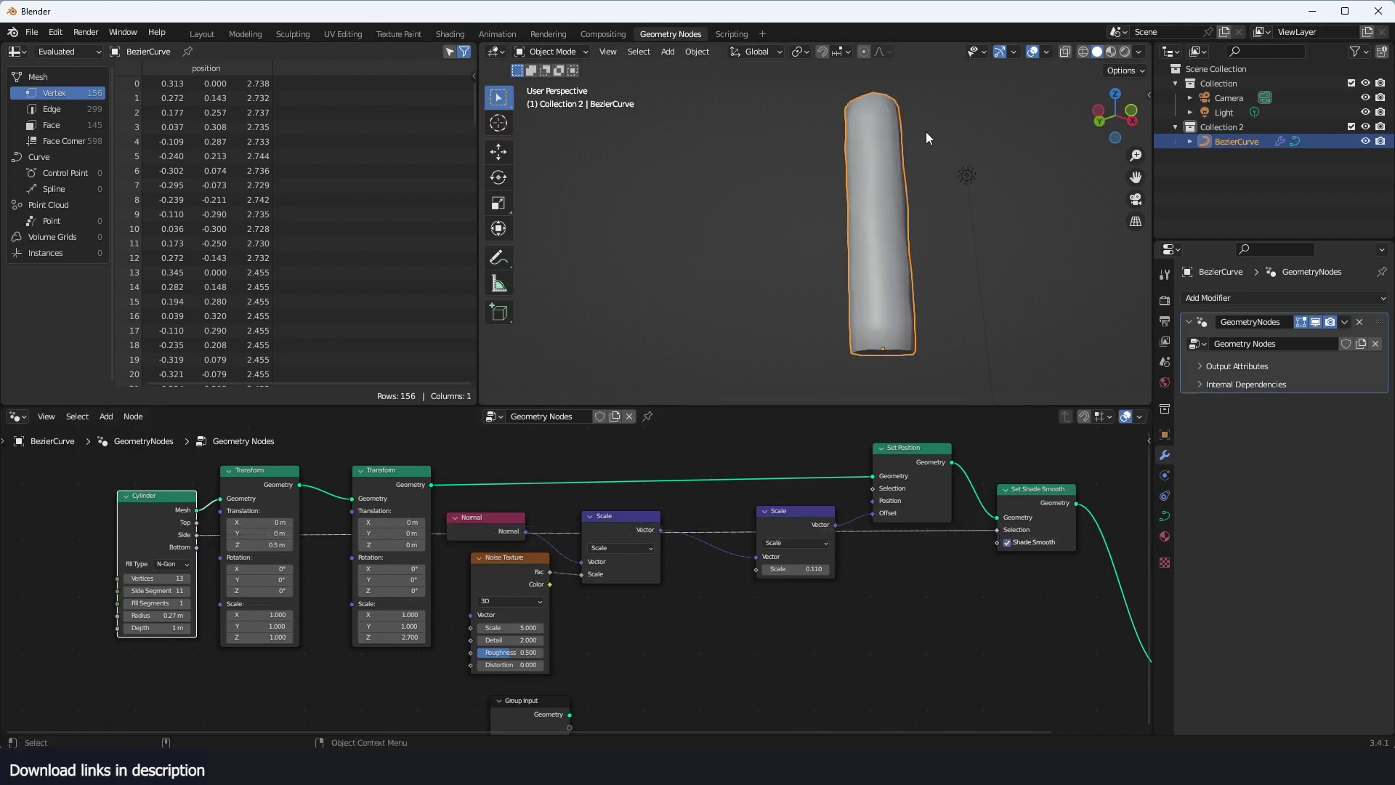
pyautogui.moveTo(926, 132); pyautogui.dragTo(870, 242, button='middle')
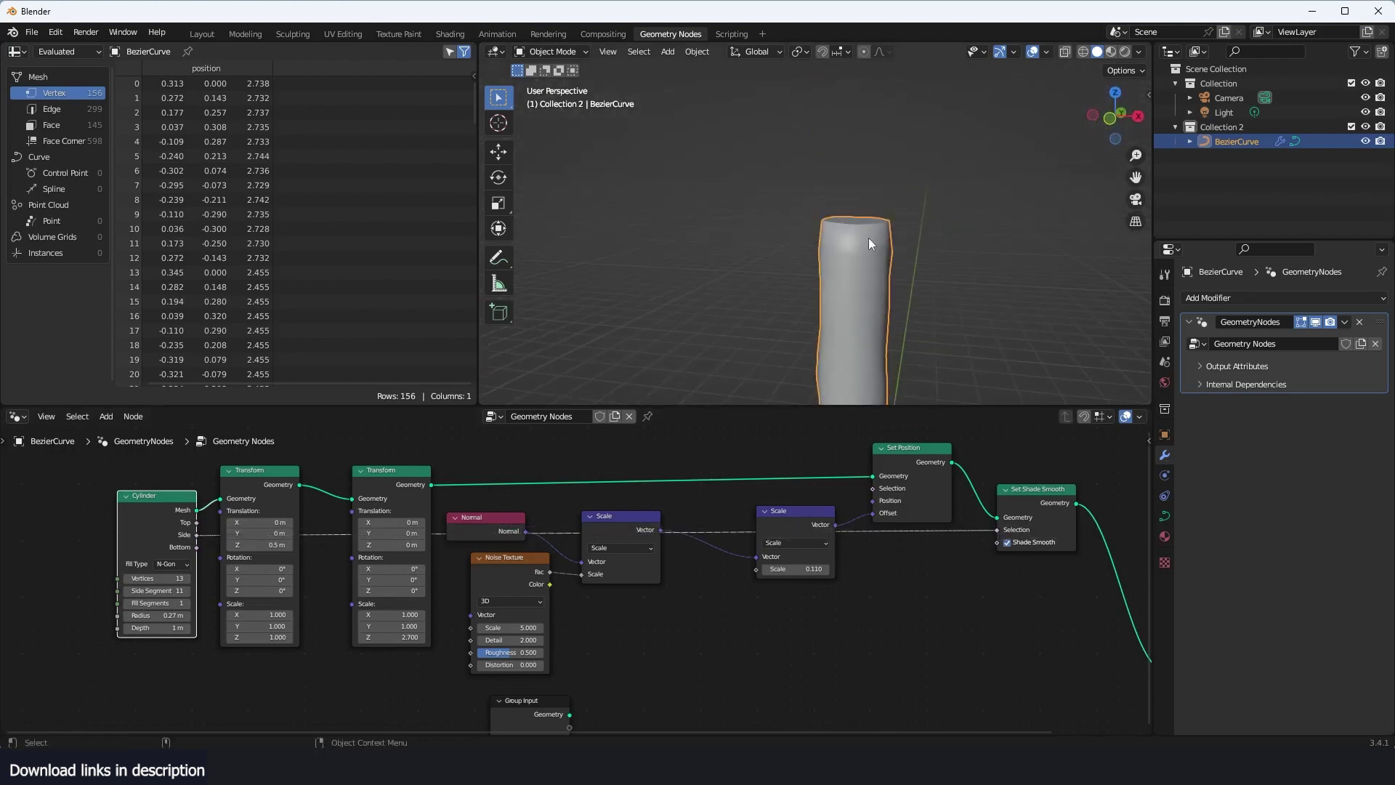
# Step: Set the Cylinder's side segments to 14 and radius to 0.19 m, and the second Transform's Z scale to 2.890
pyautogui.scroll(1, 433, 542)
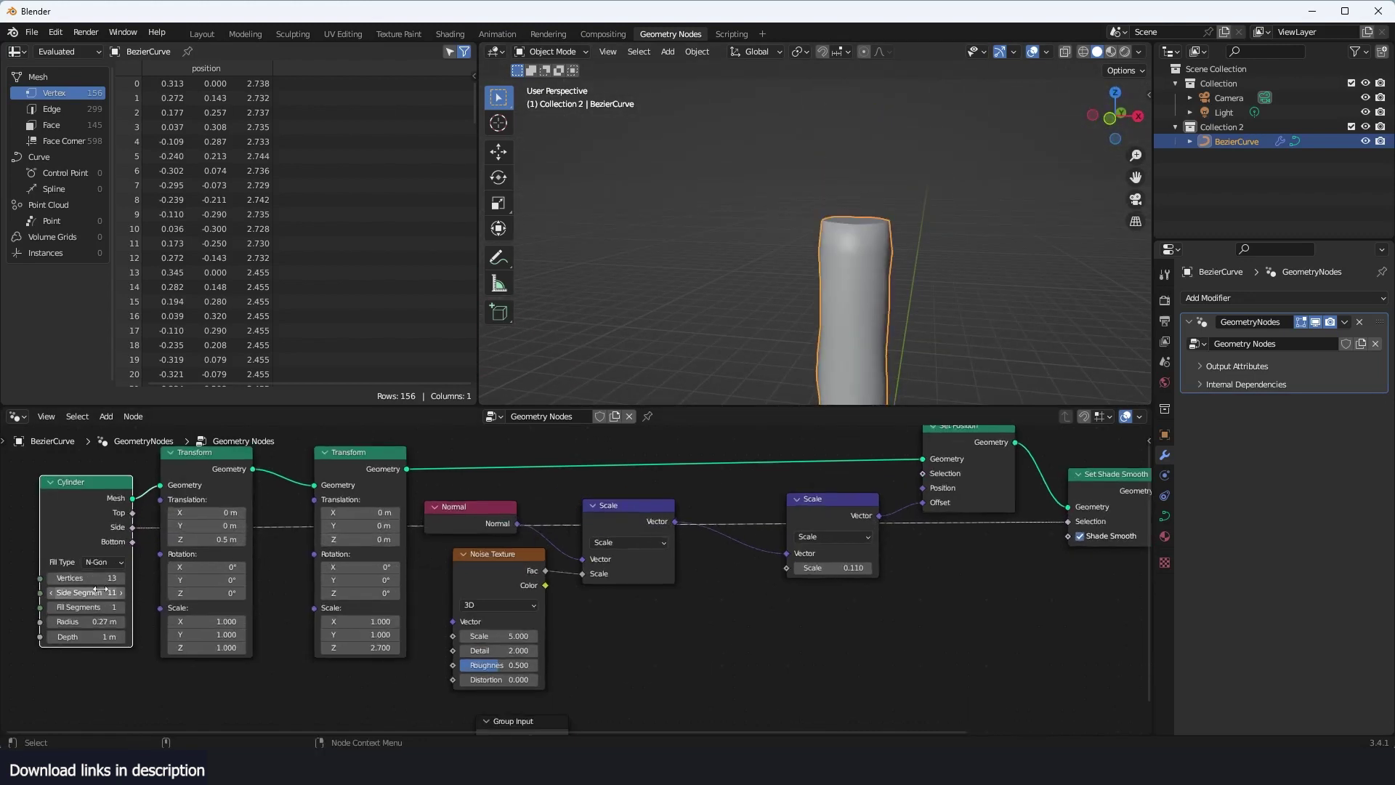
pyautogui.moveTo(100, 592); pyautogui.dragTo(125, 593)
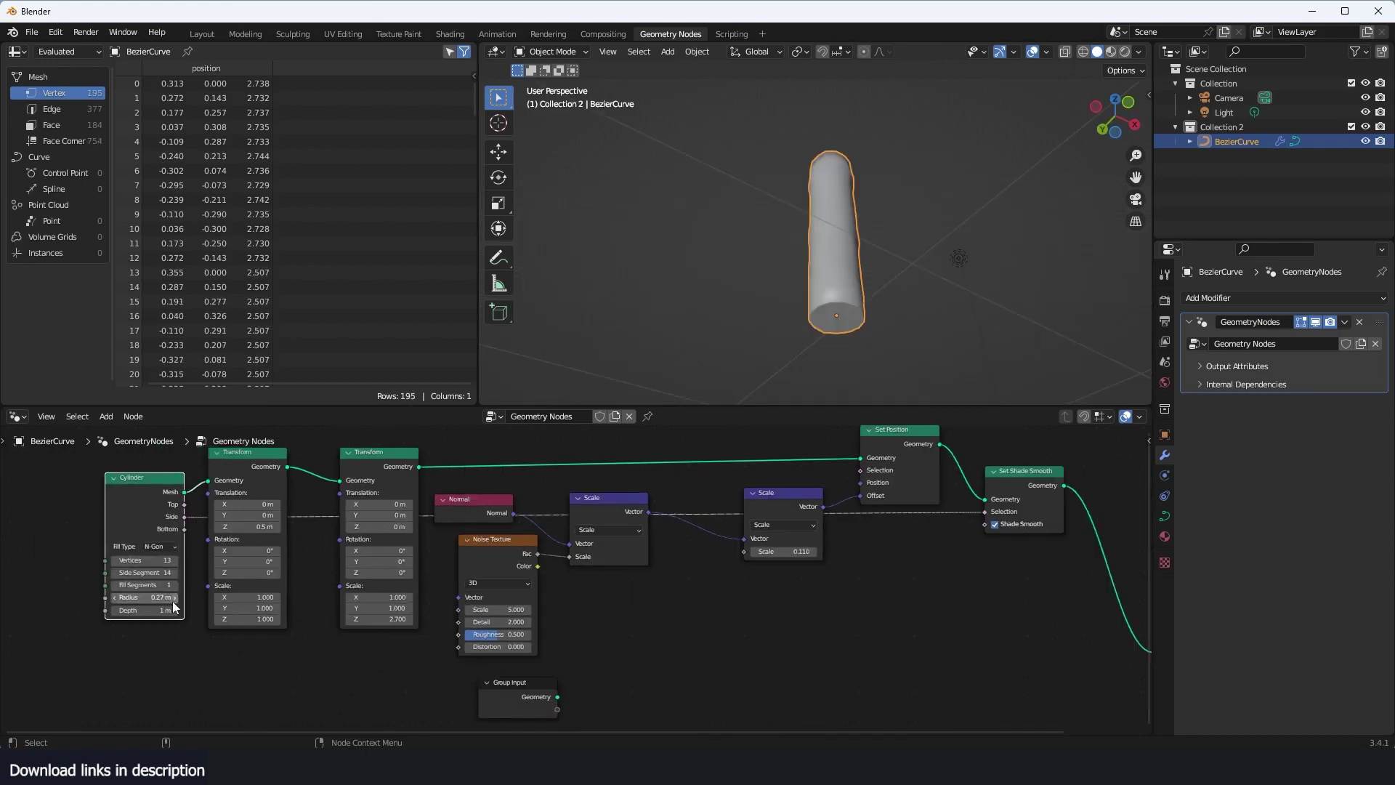
pyautogui.moveTo(155, 597); pyautogui.dragTo(132, 598)
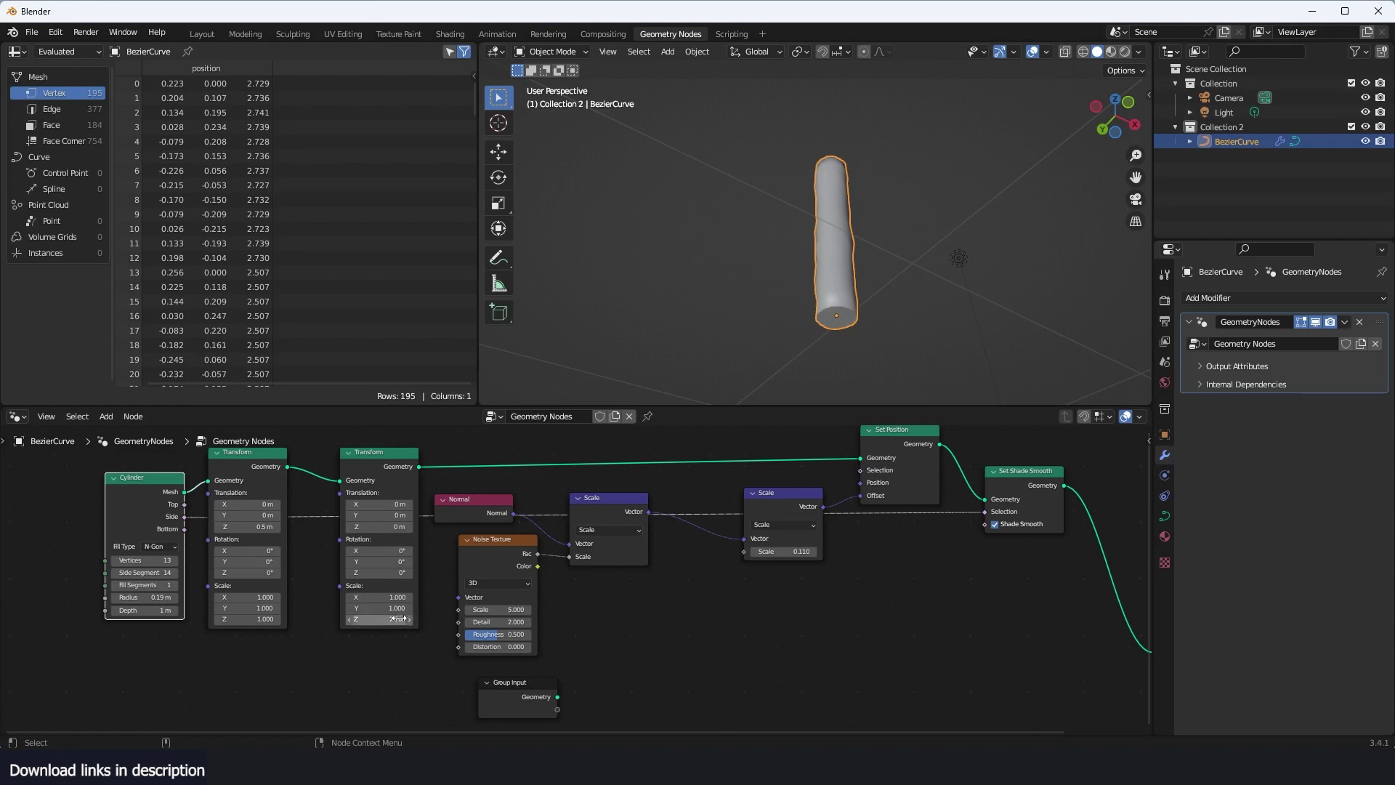
pyautogui.moveTo(399, 618); pyautogui.dragTo(429, 618)
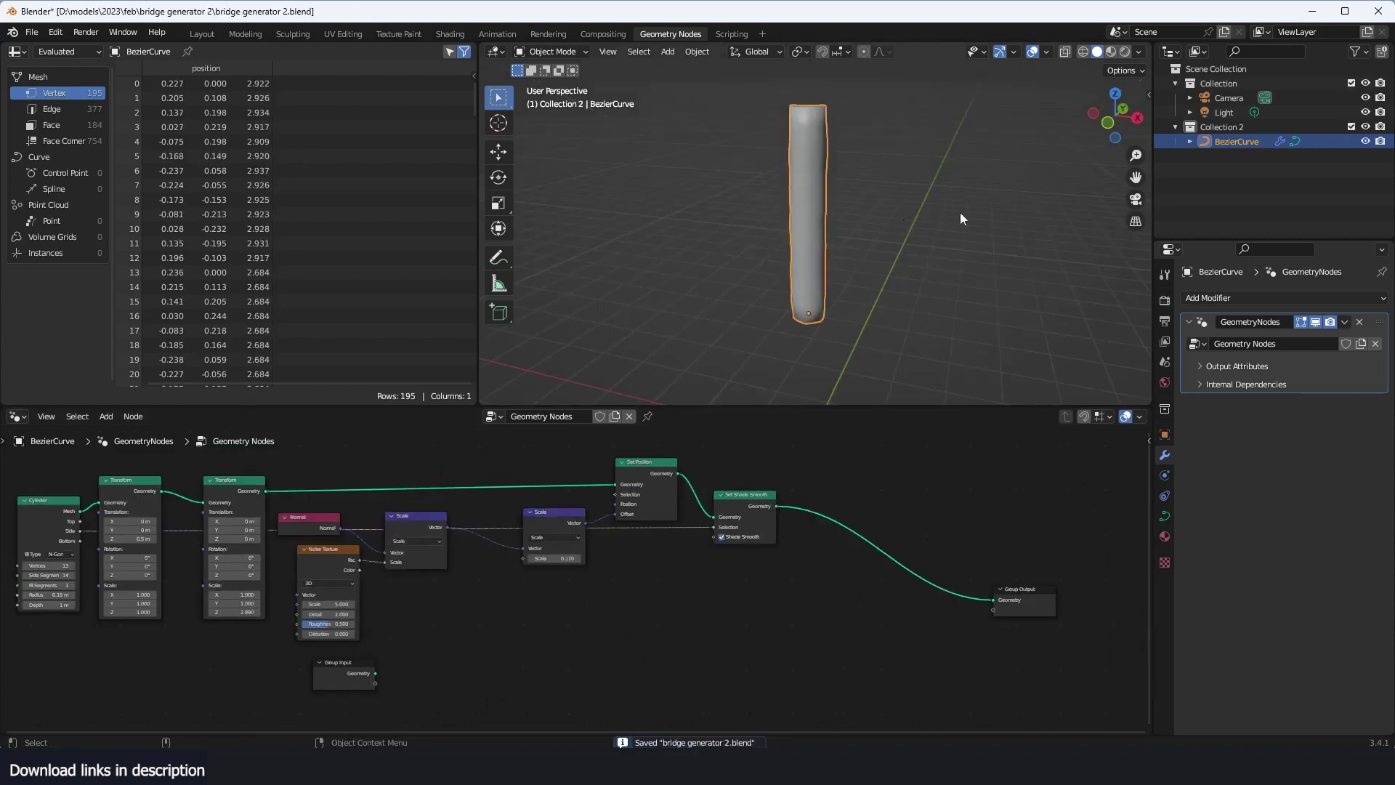
# Step: Create a new material on the BezierCurve object and name it wood
pyautogui.click(1165, 536)
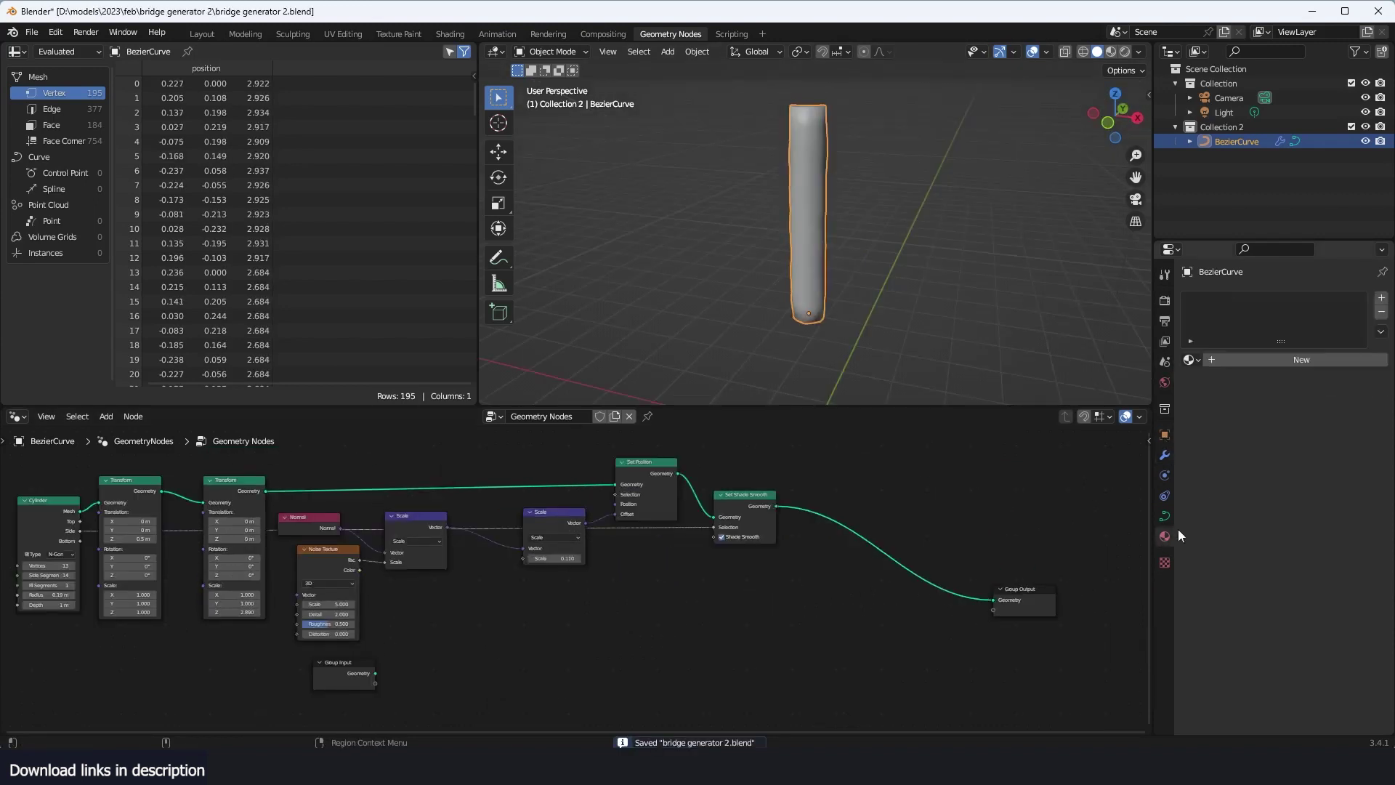
pyautogui.click(1280, 360)
pyautogui.doubleClick(1287, 363)
pyautogui.write('wood')
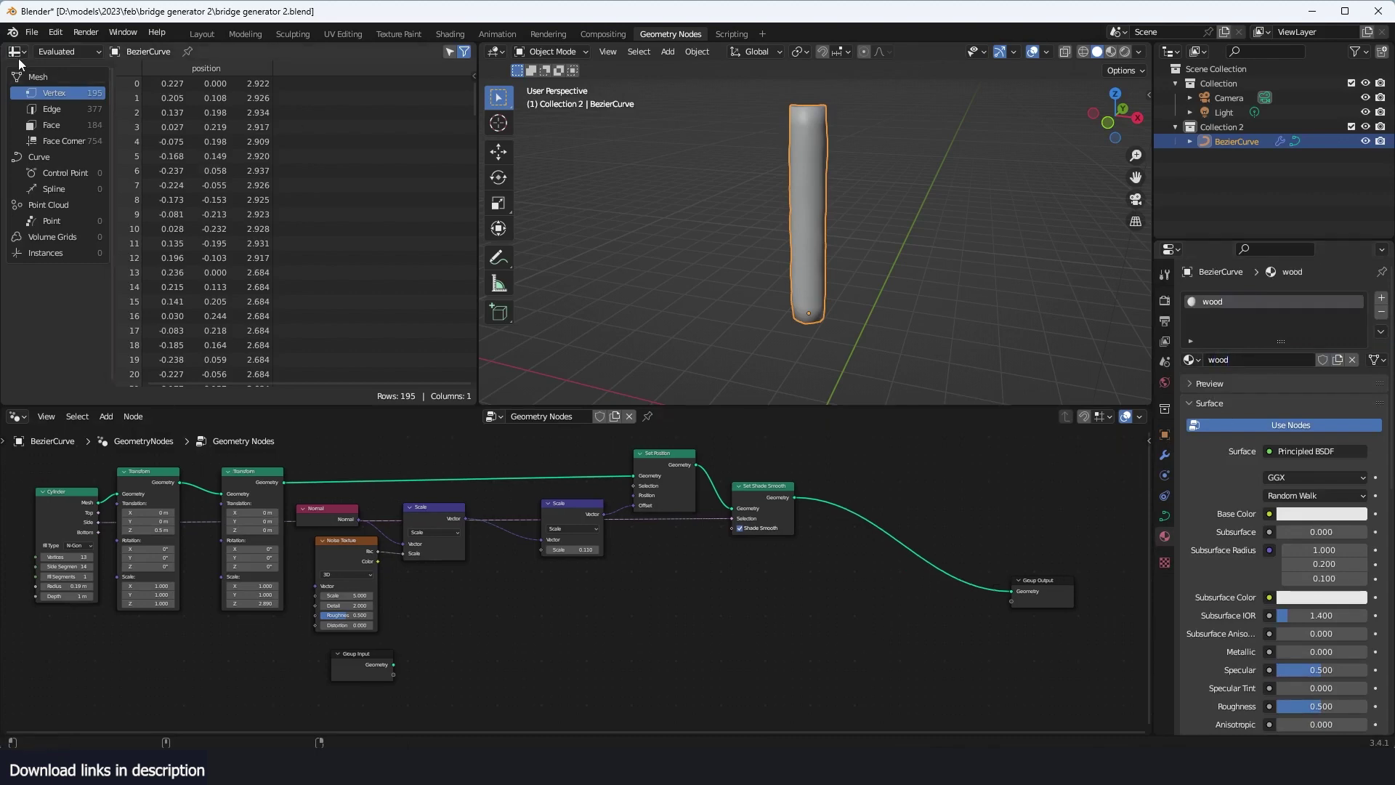
# Step: Change the spreadsheet area into a Shader Editor showing the wood material's nodes and hide its sidebar
pyautogui.click(16, 51)
pyautogui.click(156, 190)
pyautogui.click(219, 189)
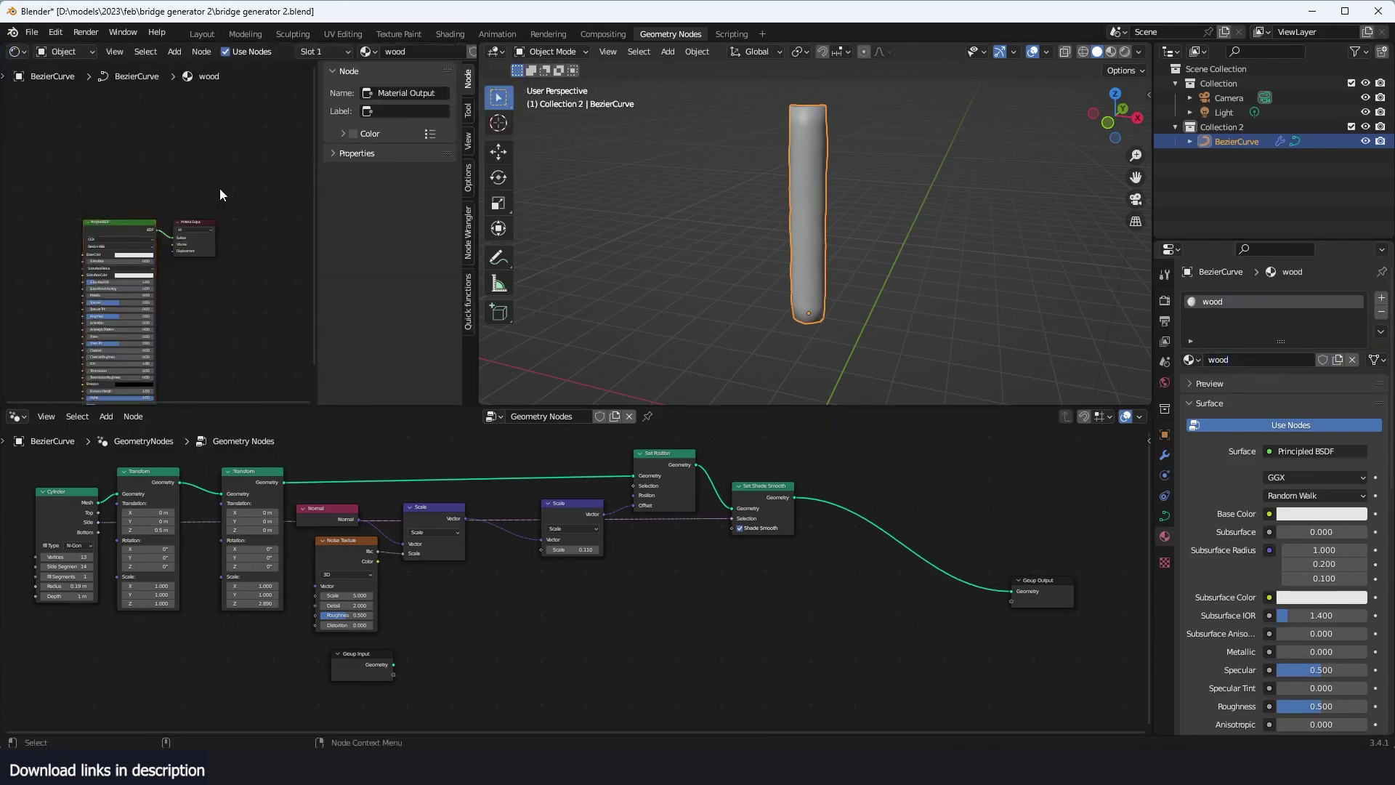
pyautogui.press('n')
pyautogui.moveTo(149, 321); pyautogui.dragTo(181, 285, button='middle')
pyautogui.scroll(1, 181, 285)
# Step: Search the Texture Folders add-on for "wood" and apply the Wood049_2K_Color texture as a BSDF material
pyautogui.press('n')
pyautogui.click(1145, 350)
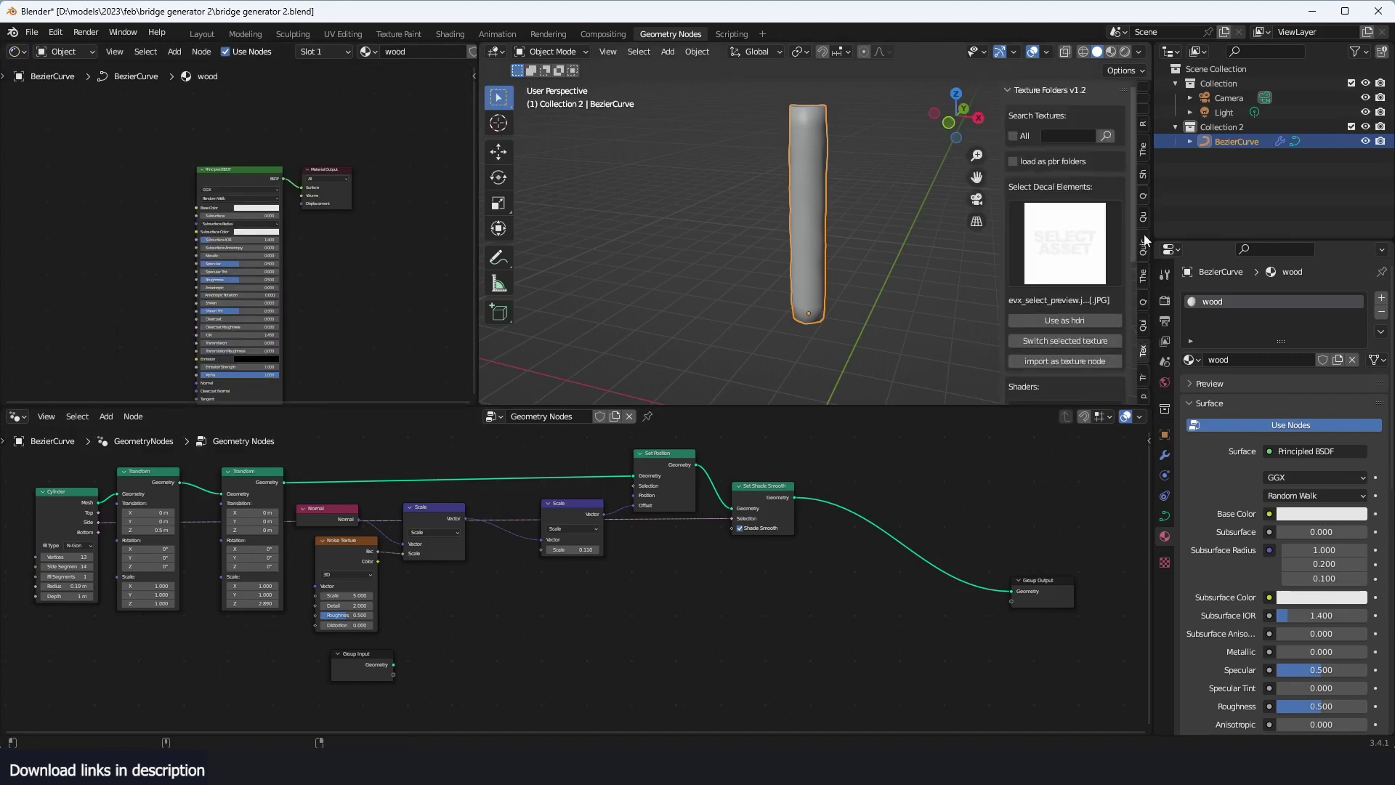
pyautogui.write('wo')
pyautogui.write('od')
pyautogui.click(1082, 269)
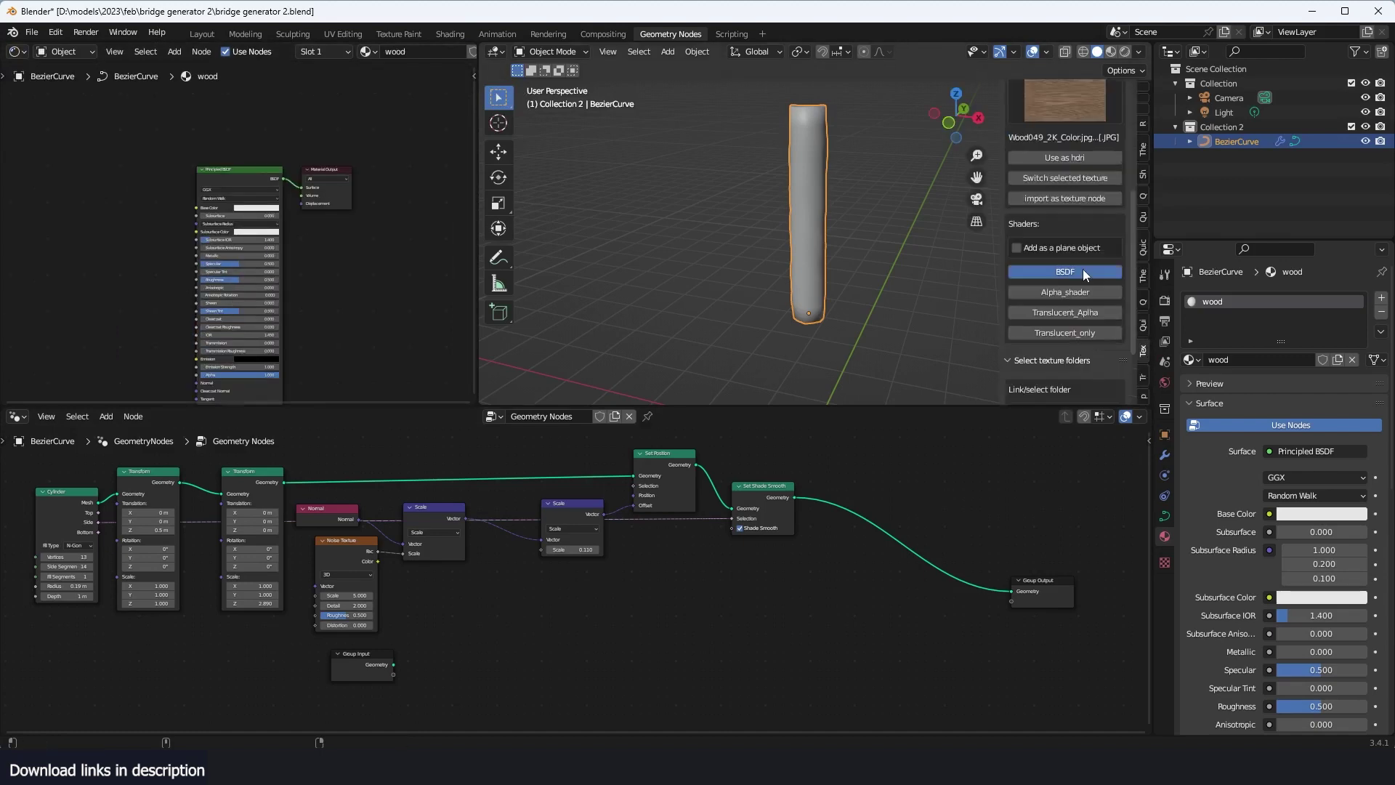
# Step: Save the file and insert a Set Material node between Set Shade Smooth and the Group Output
pyautogui.moveTo(938, 625); pyautogui.dragTo(898, 630, button='middle')
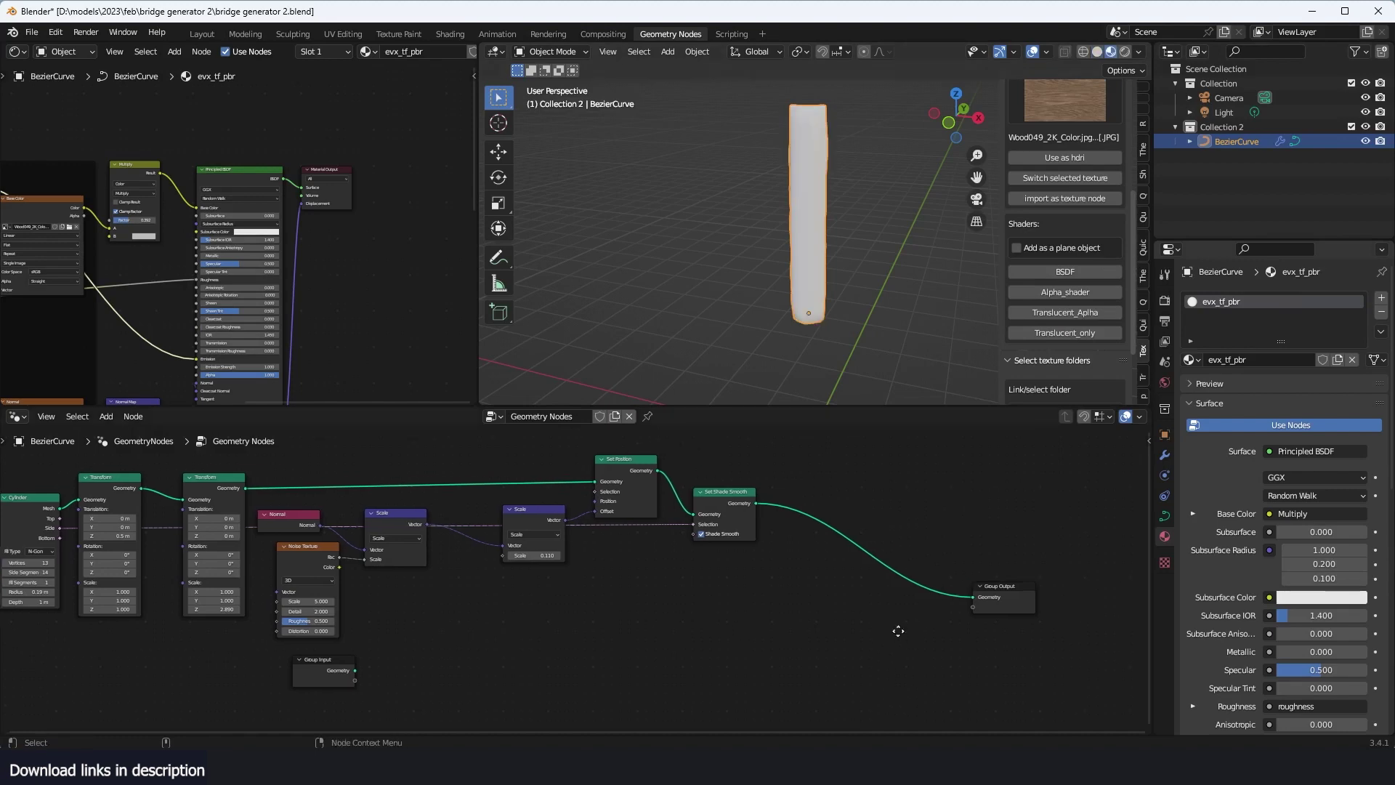
pyautogui.hotkey('ctrl', 's')
pyautogui.hotkey('shift', 'a')
pyautogui.click(804, 408)
pyautogui.write('se')
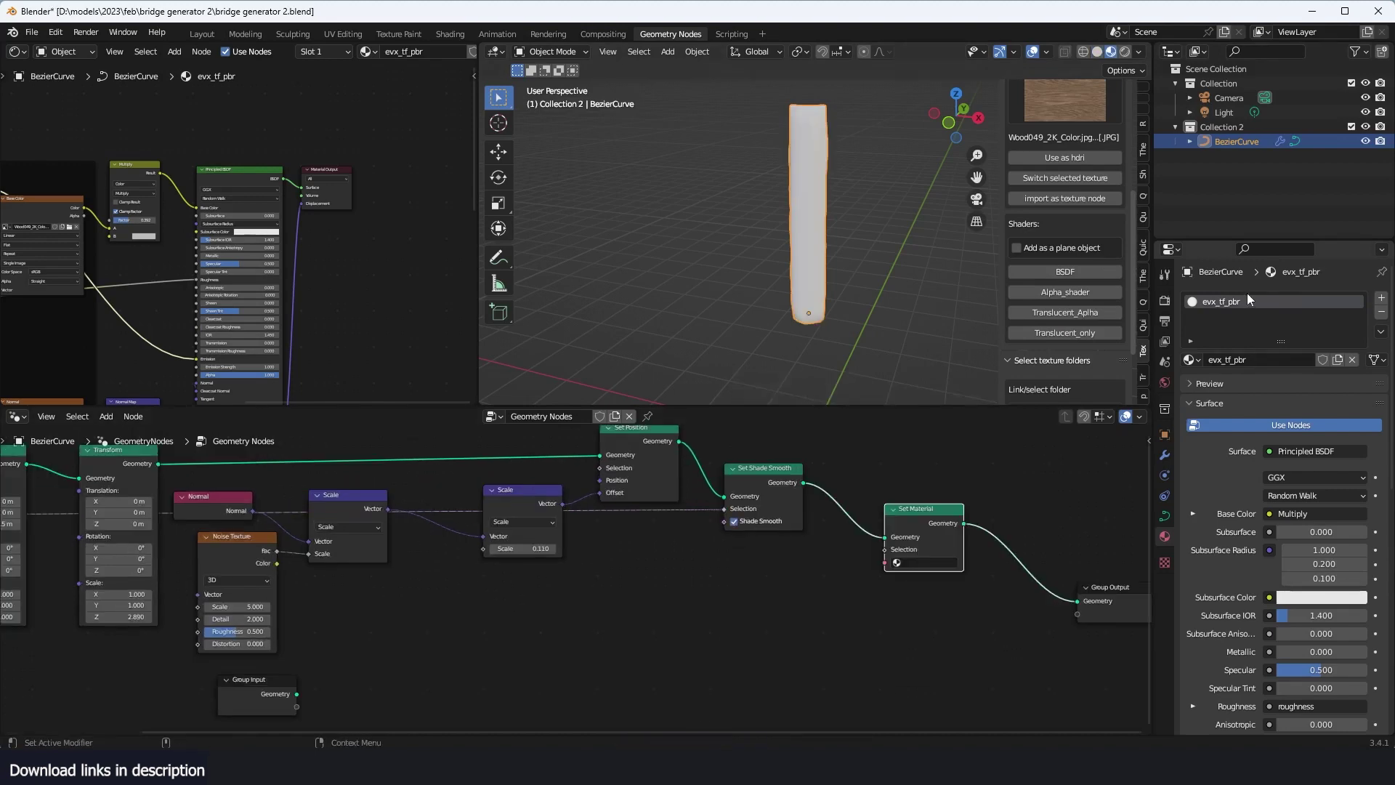
# Step: Rename the imported evx_tf_pbr material to wood and assign wood.001 in the Set Material node
pyautogui.click(1236, 300)
pyautogui.write('wood')
pyautogui.press('Return')
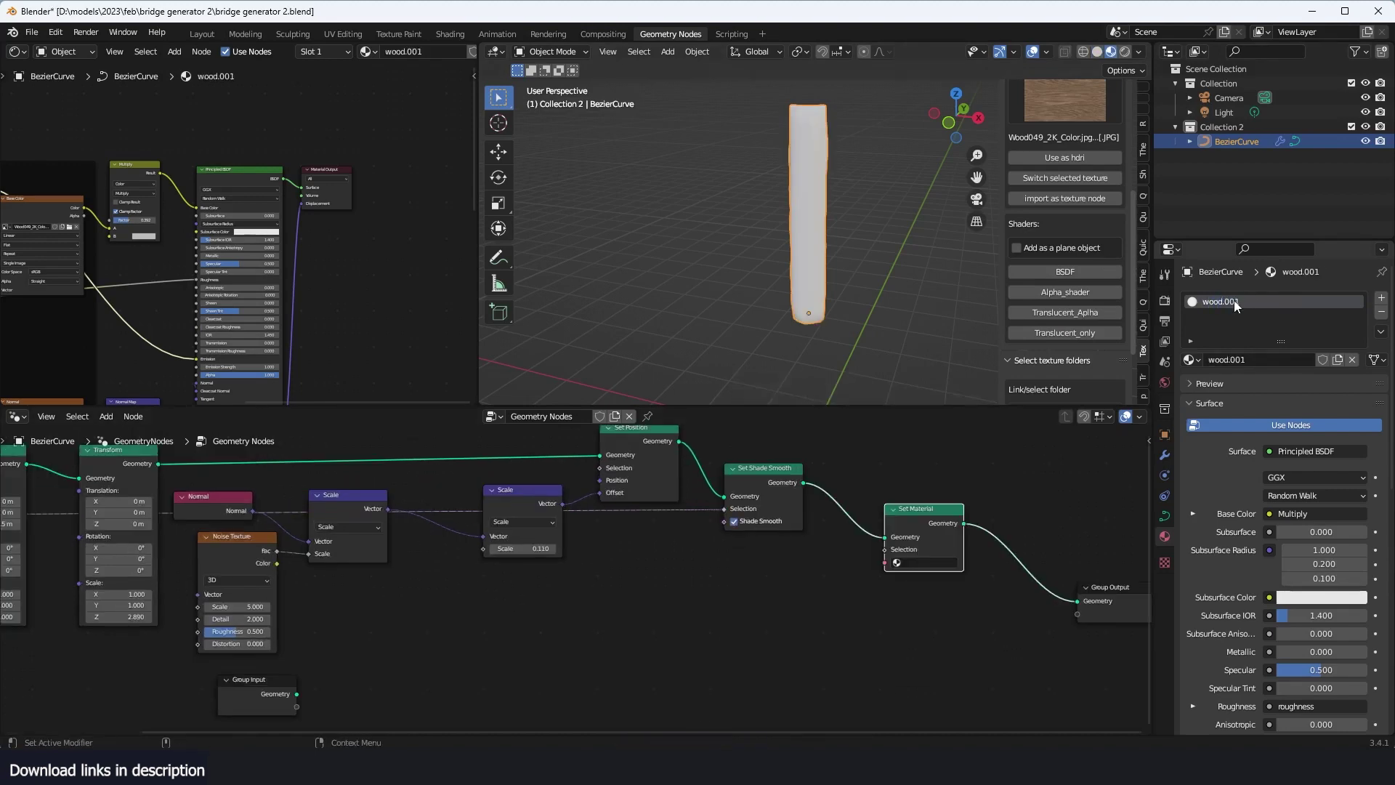
pyautogui.click(936, 561)
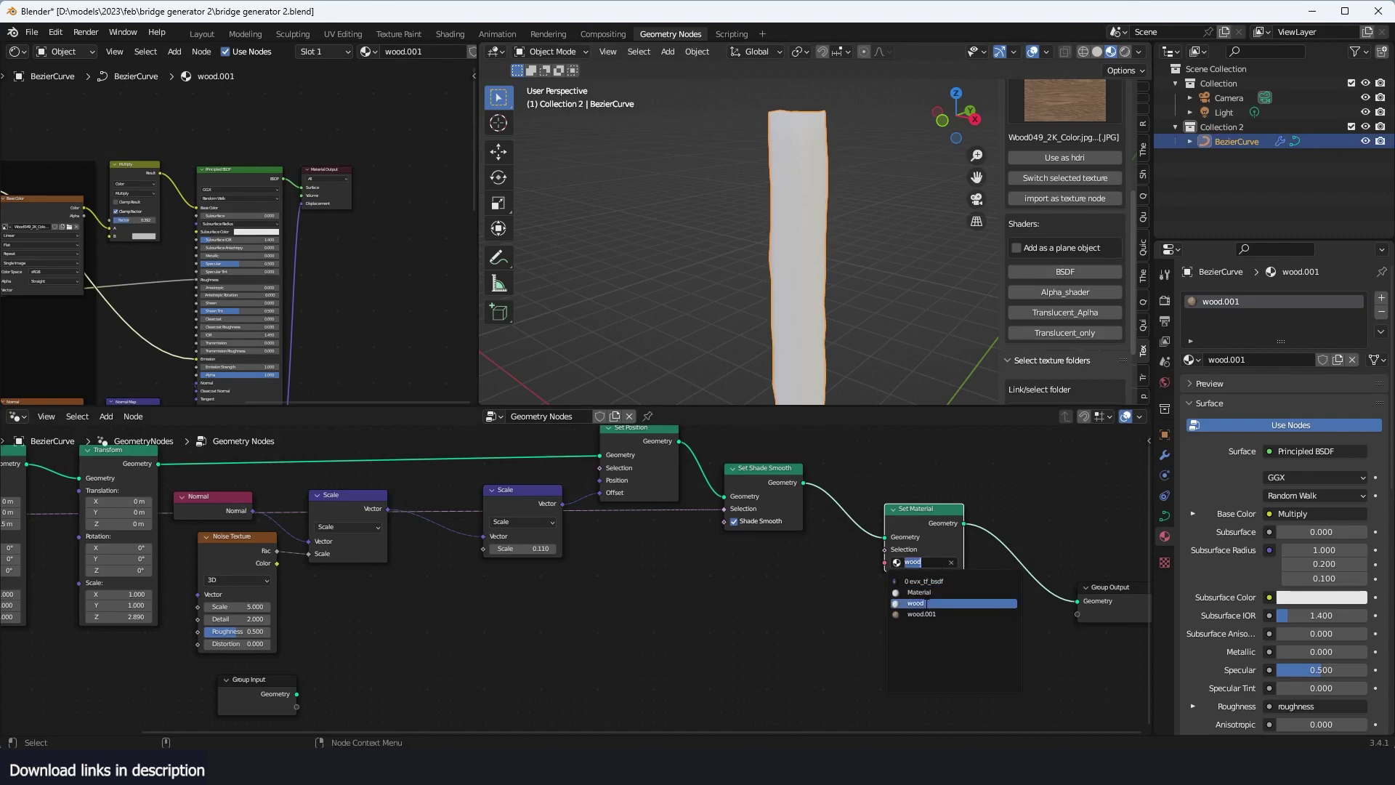
pyautogui.click(921, 614)
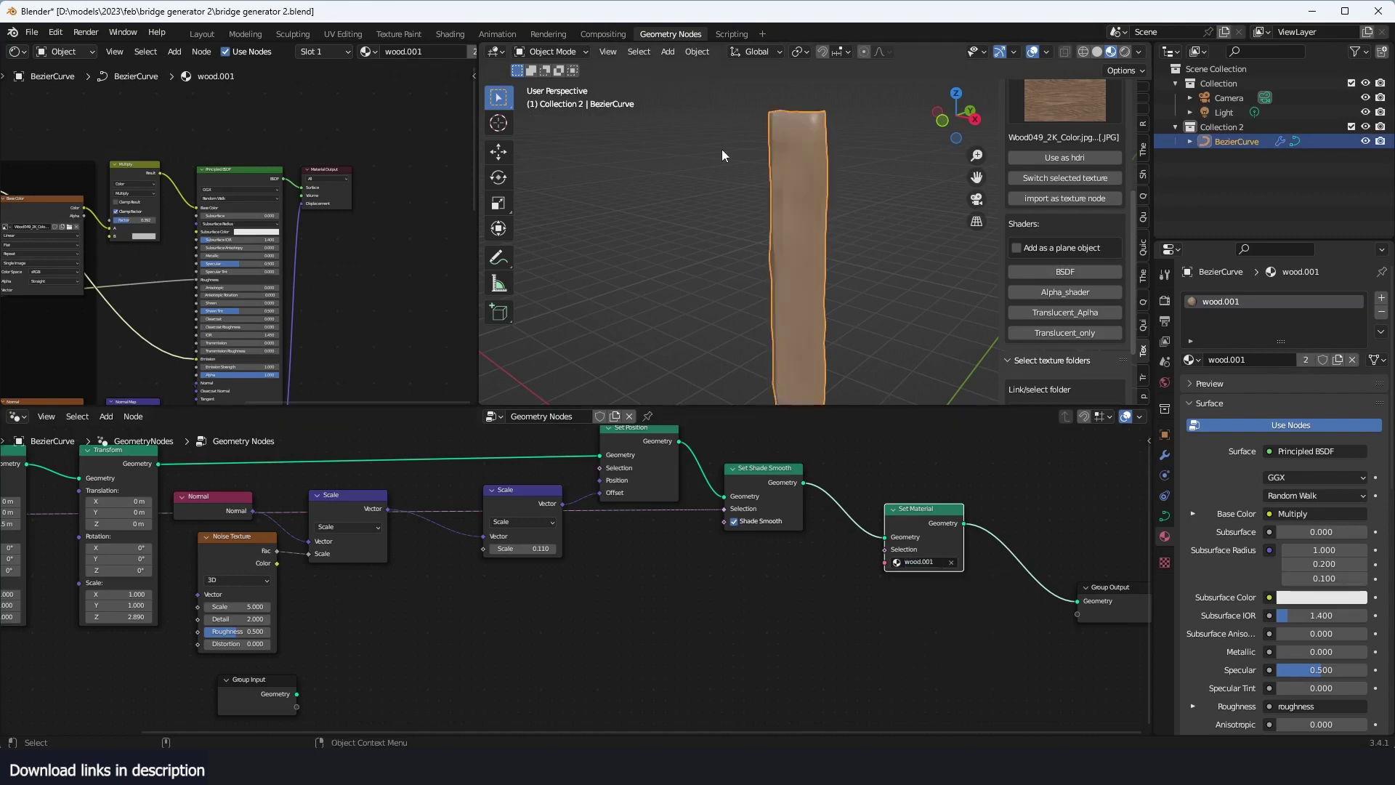
# Step: Connect the Texture Coordinate node's Object output to the Mapping node's Vector input in place of the Attribute vector
pyautogui.moveTo(763, 189); pyautogui.dragTo(723, 242, button='middle')
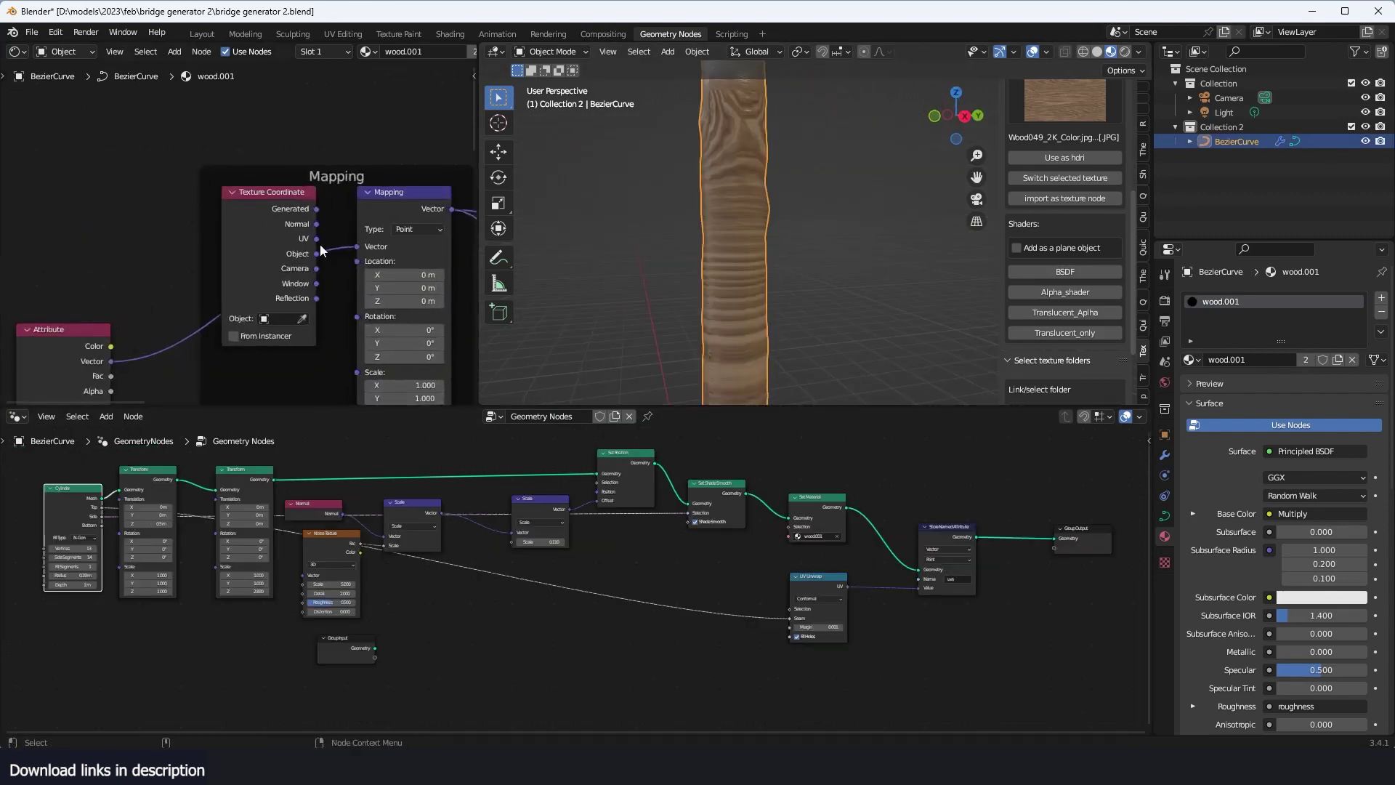
pyautogui.moveTo(324, 258); pyautogui.dragTo(325, 256)
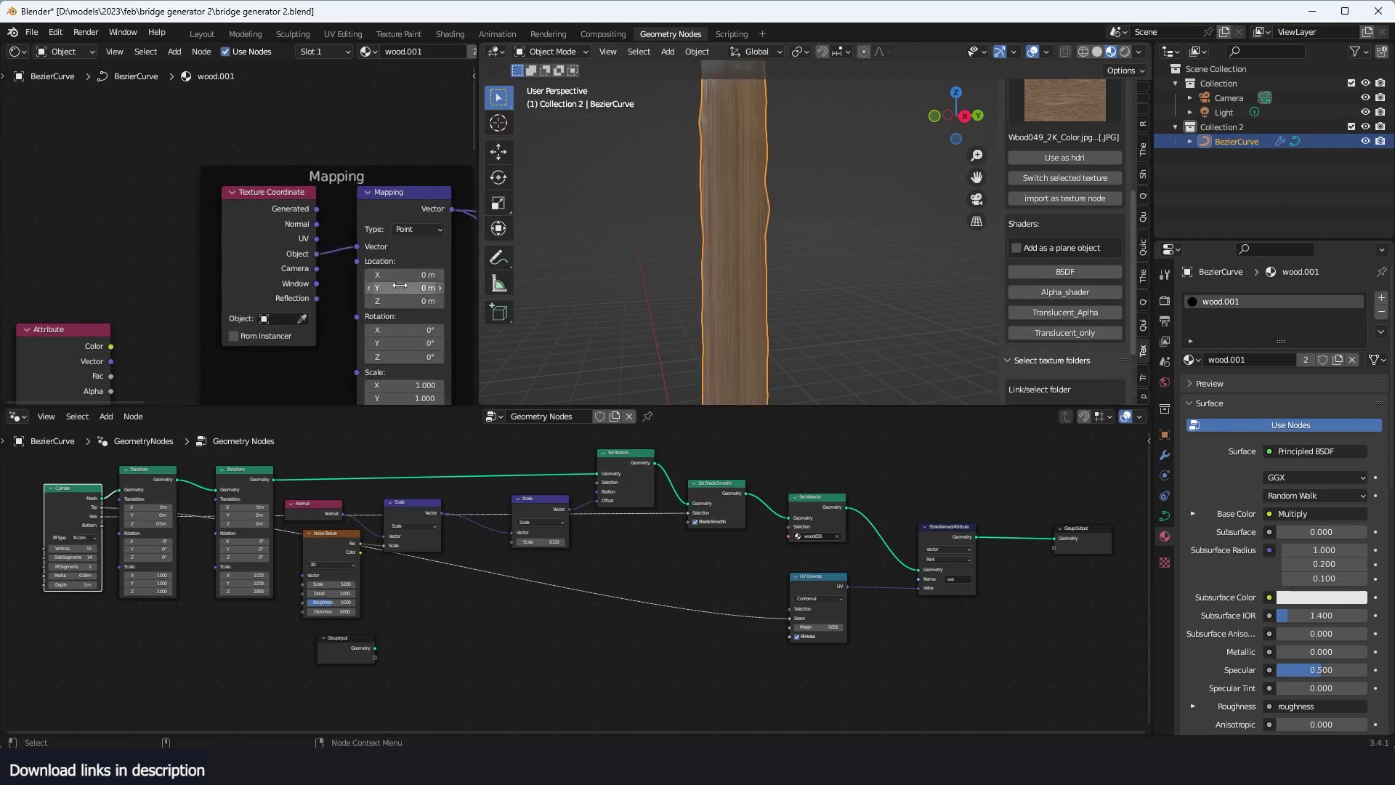
pyautogui.moveTo(812, 171); pyautogui.dragTo(889, 163, button='middle')
# Step: Set the projection of the roughness and Base Color image textures to Box
pyautogui.scroll(-2, 394, 369)
pyautogui.moveTo(393, 372); pyautogui.dragTo(173, 277, button='middle')
pyautogui.scroll(-1, 257, 282)
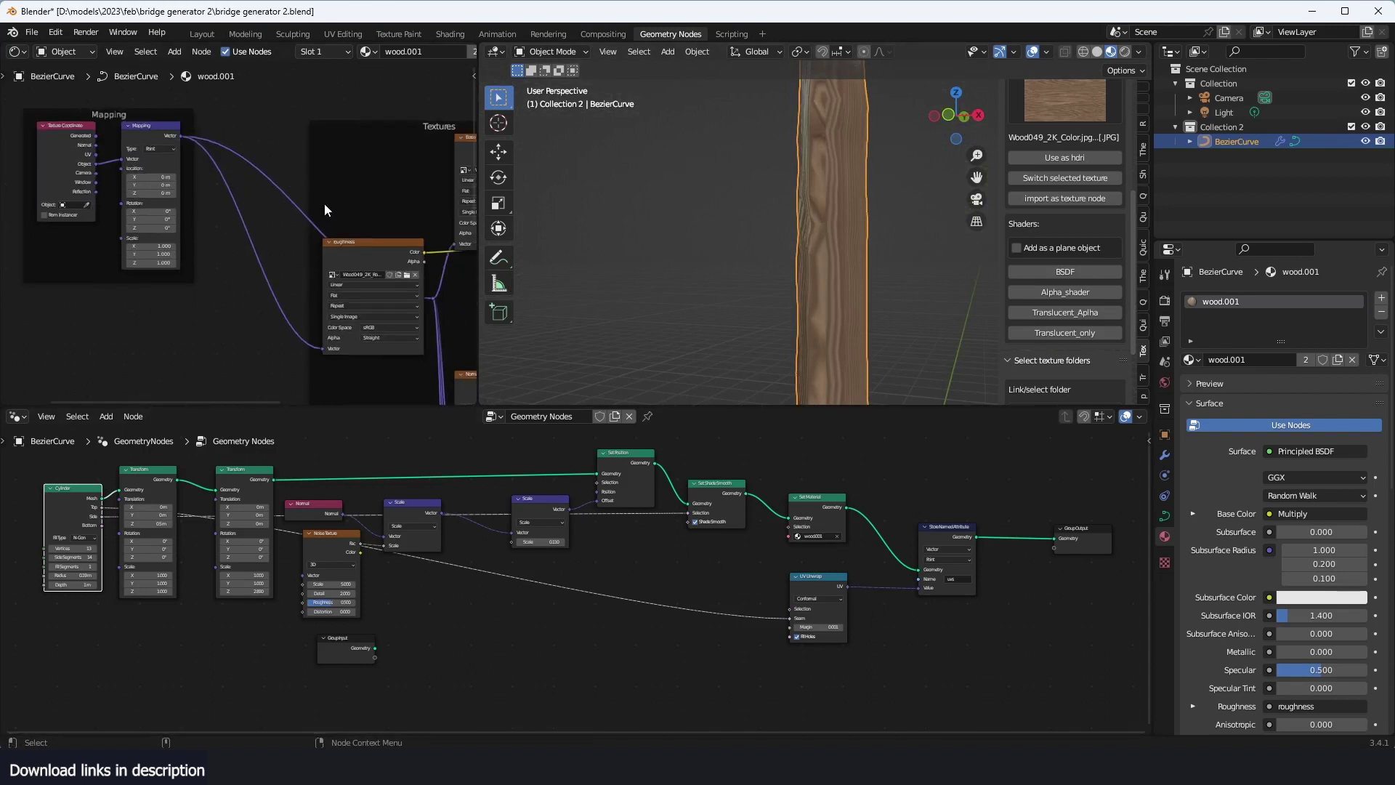
pyautogui.scroll(-1, 324, 204)
pyautogui.moveTo(324, 204); pyautogui.dragTo(269, 205, button='middle')
pyautogui.scroll(3, 325, 264)
pyautogui.moveTo(325, 265); pyautogui.dragTo(246, 203, button='middle')
pyautogui.scroll(6, 246, 203)
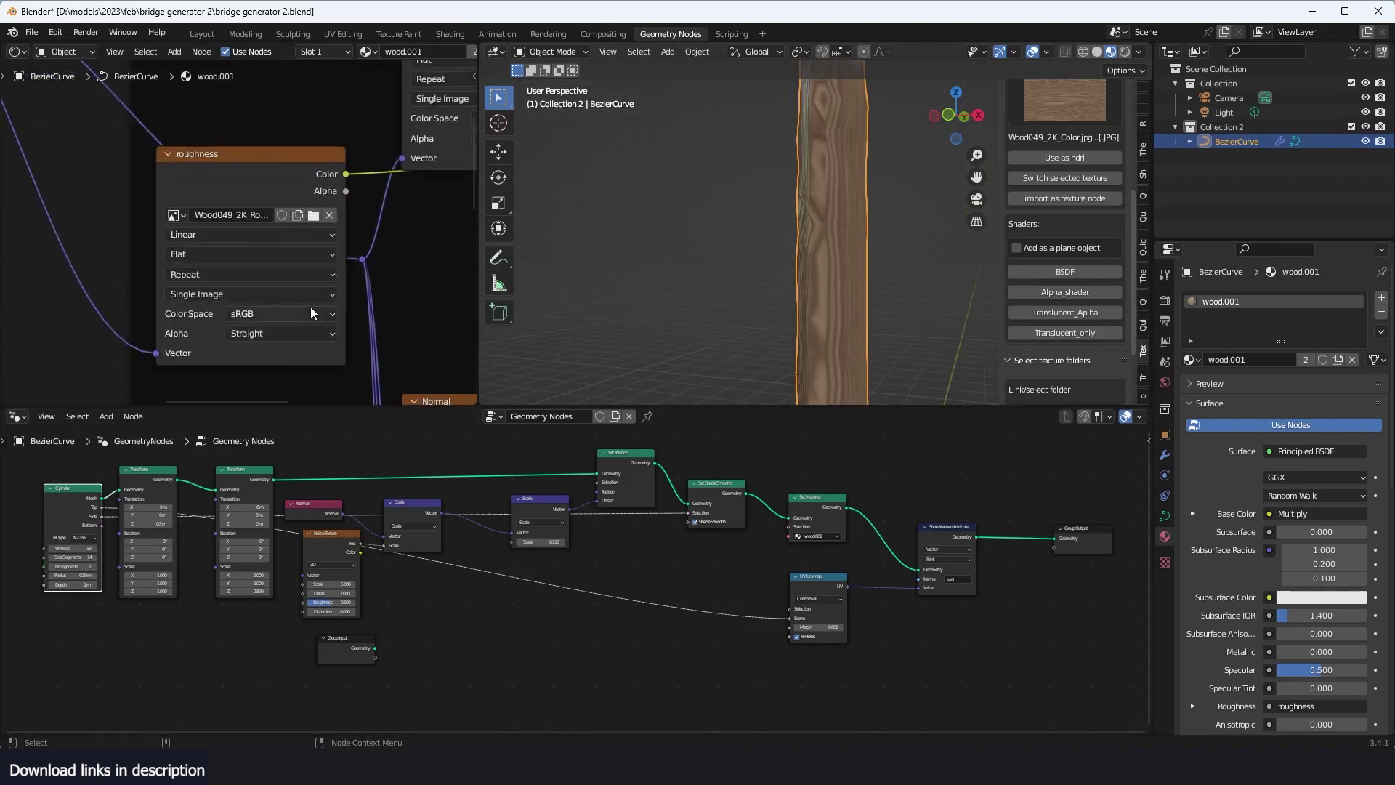
pyautogui.scroll(-2, 309, 311)
pyautogui.click(269, 245)
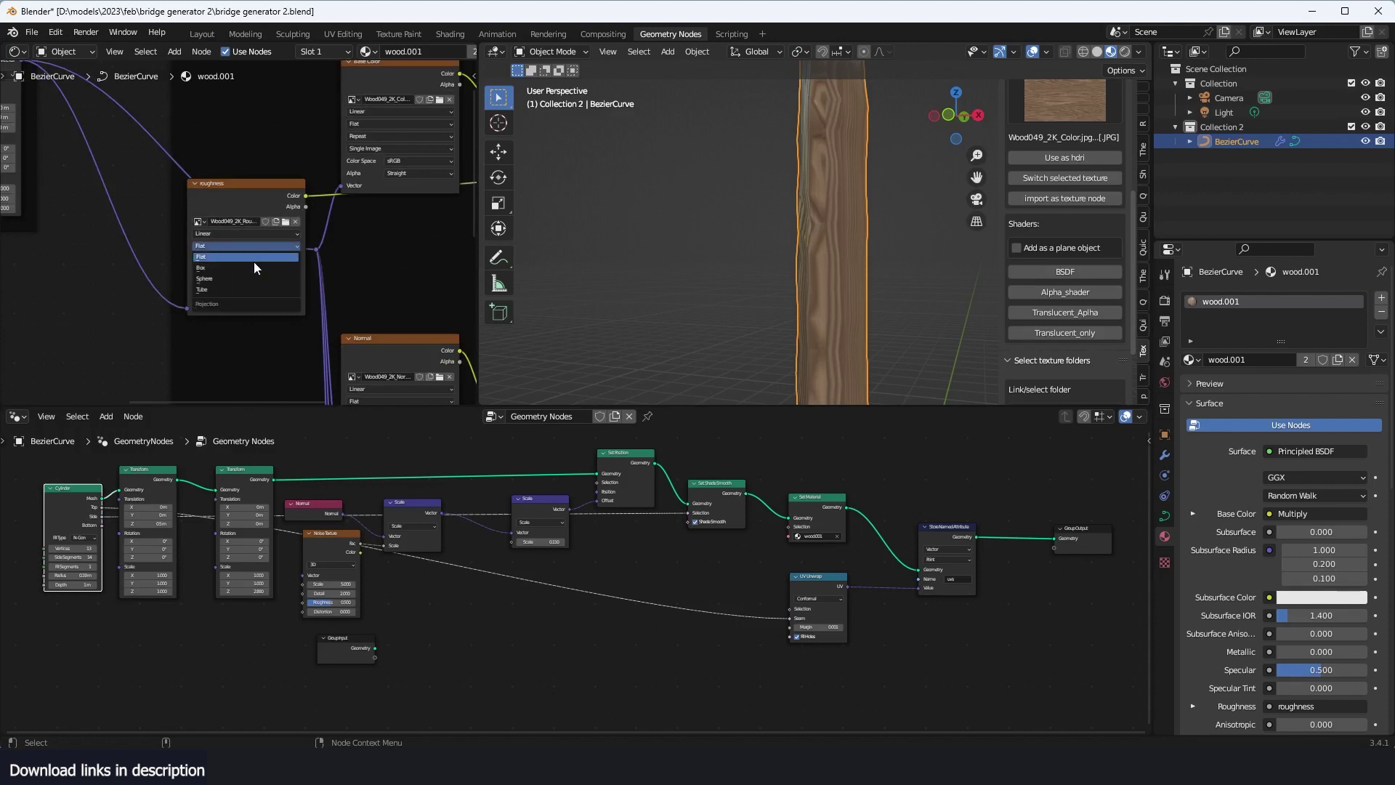
pyautogui.click(251, 266)
pyautogui.click(398, 124)
pyautogui.click(390, 147)
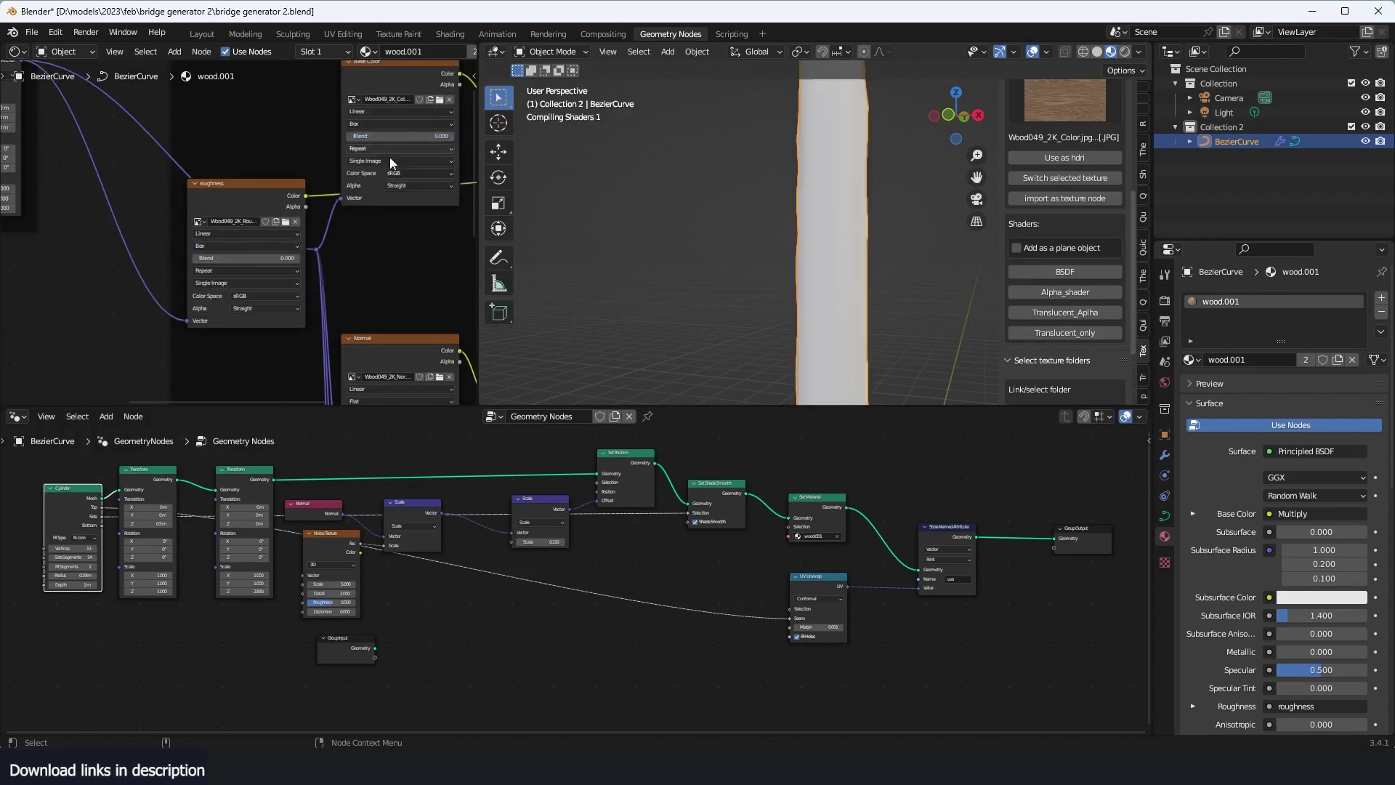
# Step: Set the projection of the Normal and height image textures to Box
pyautogui.moveTo(402, 291); pyautogui.dragTo(236, 154, button='middle')
pyautogui.scroll(2, 235, 154)
pyautogui.click(218, 282)
pyautogui.click(197, 309)
pyautogui.moveTo(218, 327); pyautogui.dragTo(203, 102, button='middle')
pyautogui.click(243, 250)
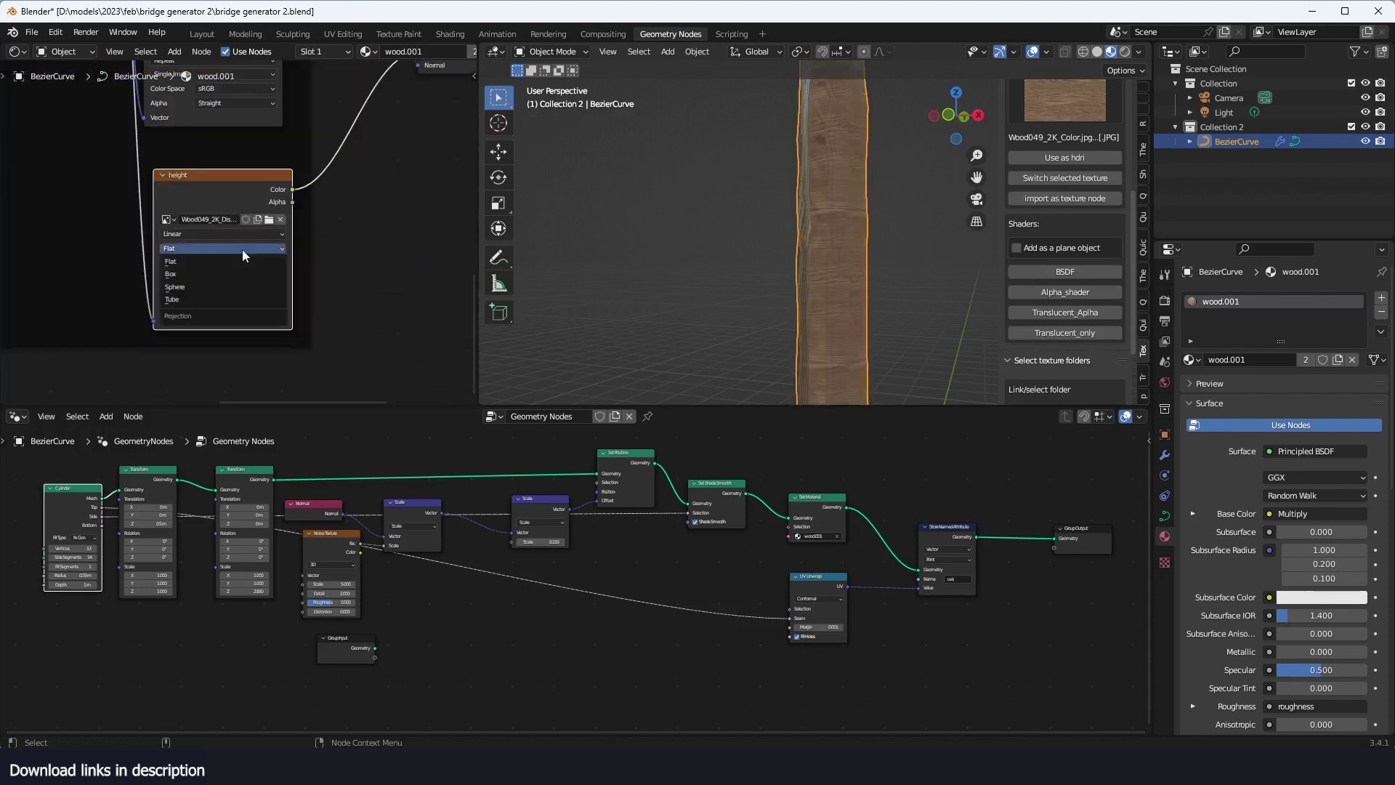
pyautogui.click(243, 274)
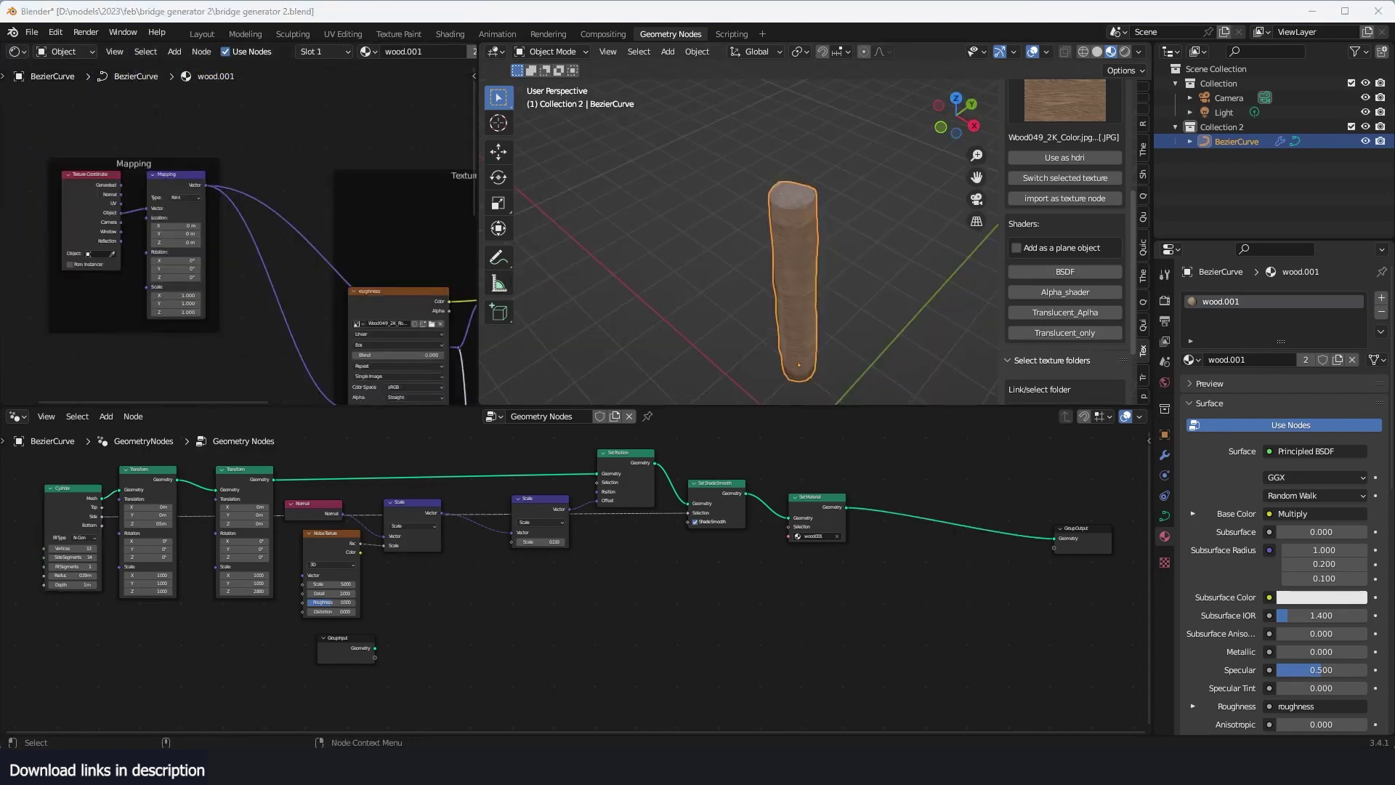
# Step: Set the Mapping node's Y rotation to 90° and insert an Add math node between the roughness texture and the Principled BSDF's Roughness
pyautogui.scroll(2, 291, 262)
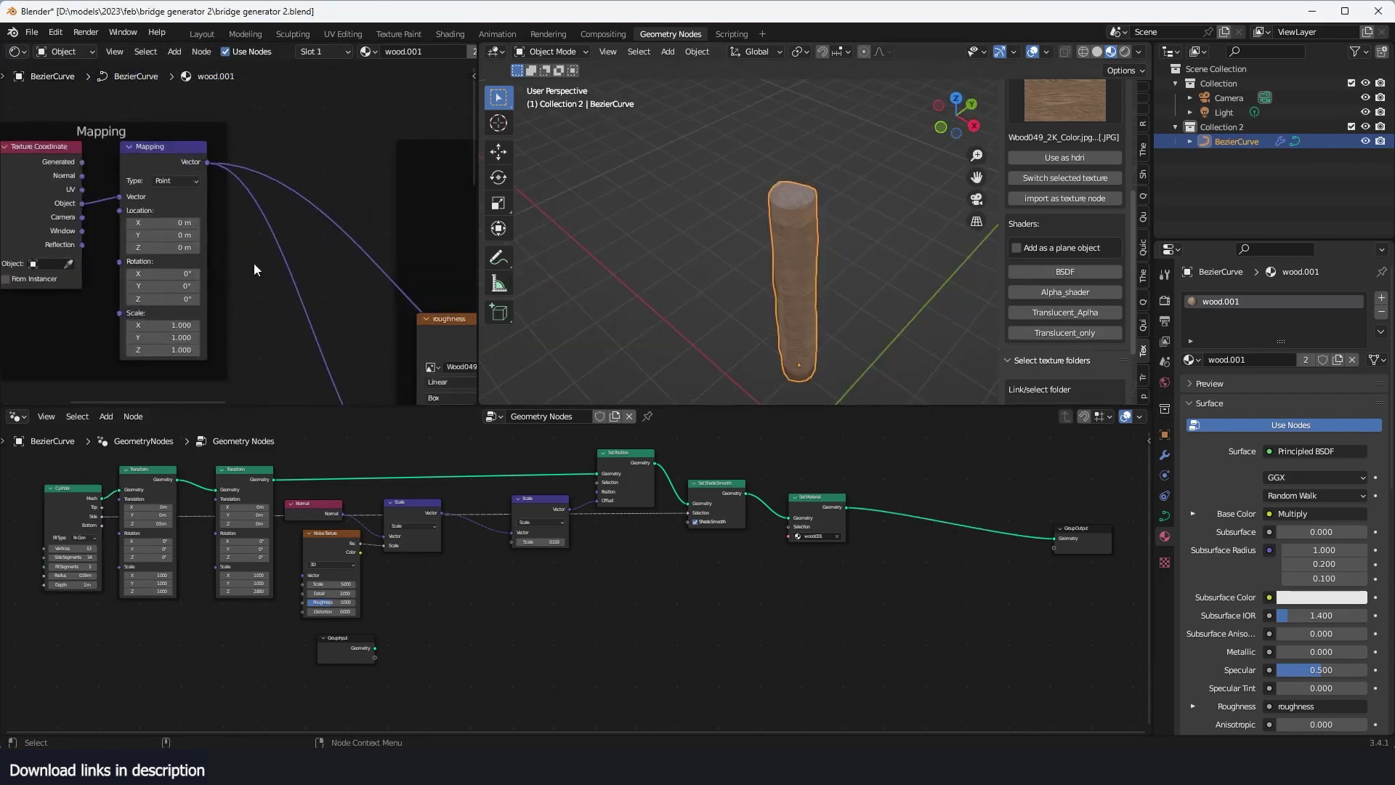
pyautogui.click(660, 210)
pyautogui.scroll(2, 659, 209)
pyautogui.moveTo(660, 210); pyautogui.dragTo(712, 108, button='middle')
pyautogui.moveTo(745, 169); pyautogui.dragTo(633, 159, button='middle')
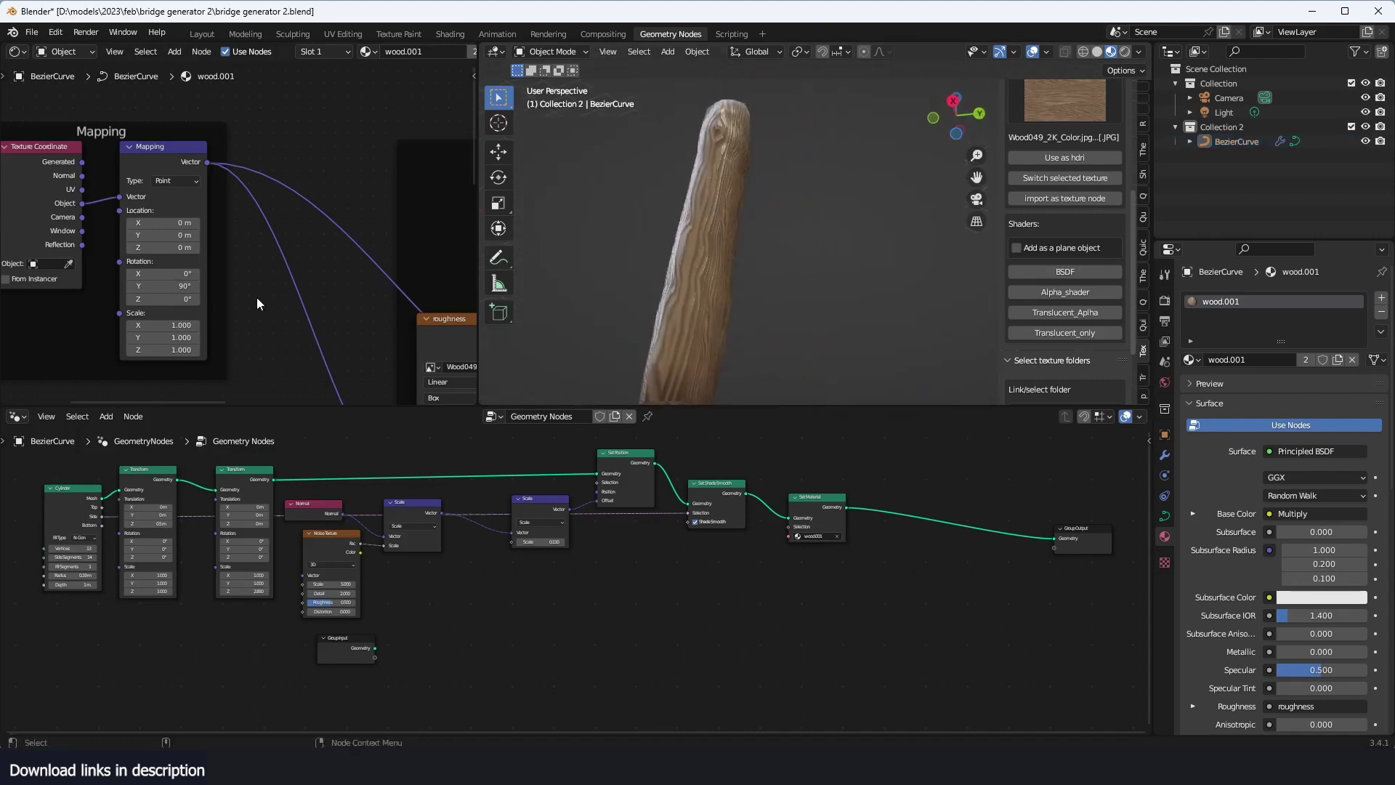
pyautogui.moveTo(188, 325); pyautogui.dragTo(220, 308, button='middle')
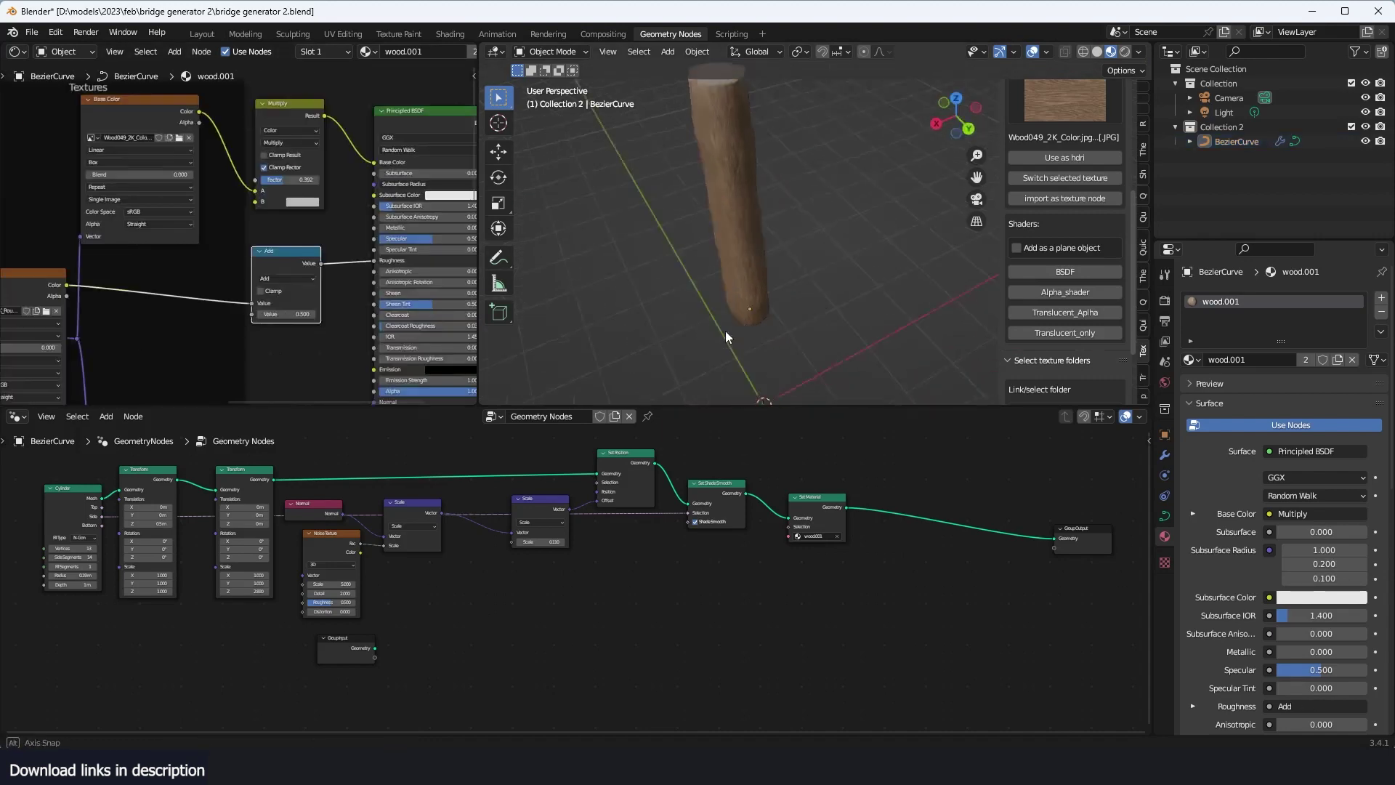
pyautogui.moveTo(800, 291); pyautogui.dragTo(828, 299, button='middle')
# Step: Group all the pole geometry nodes into a node group named pole and return to the main node tree
pyautogui.scroll(-2, 214, 496)
pyautogui.moveTo(208, 473); pyautogui.dragTo(841, 666)
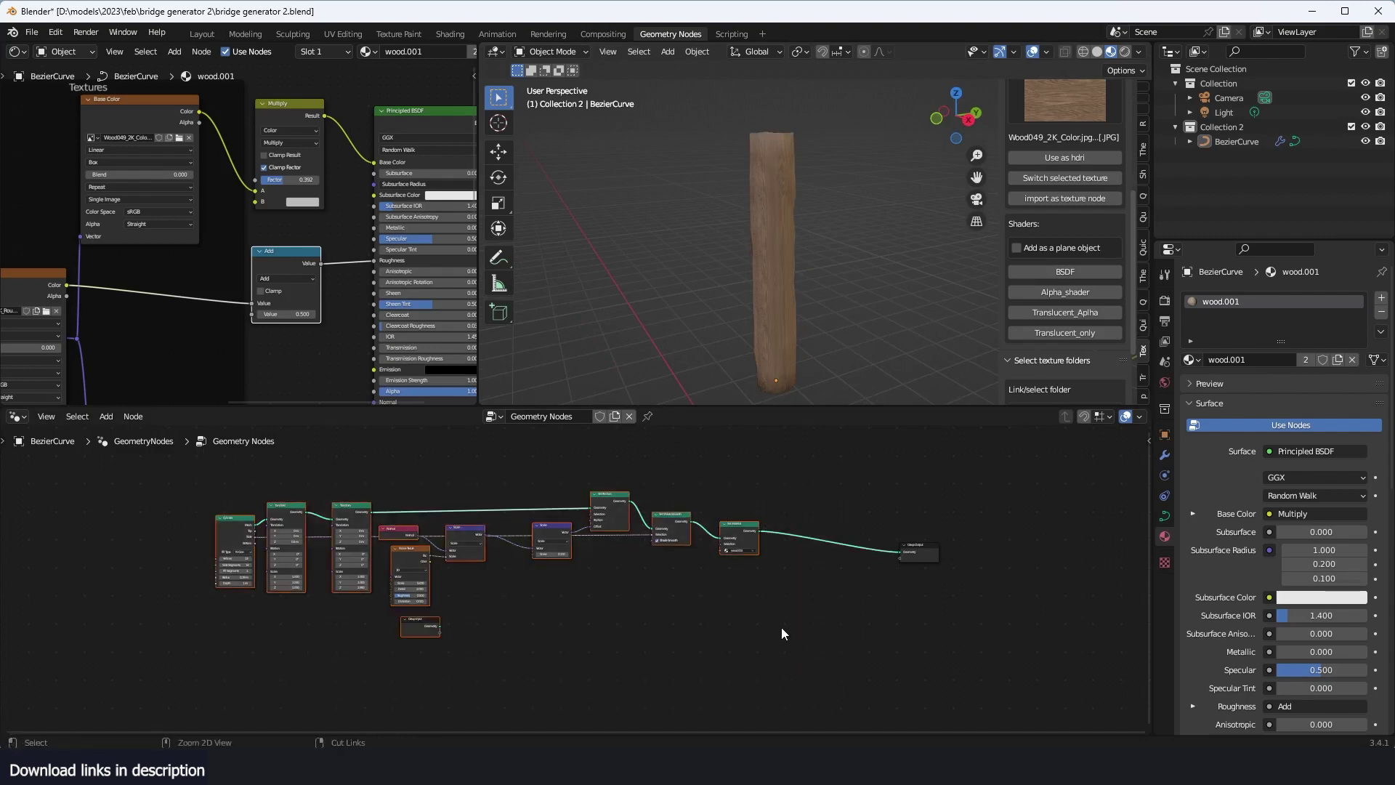
pyautogui.hotkey('ctrl', 'g')
pyautogui.press('Tab')
pyautogui.scroll(7, 572, 580)
pyautogui.click(570, 485)
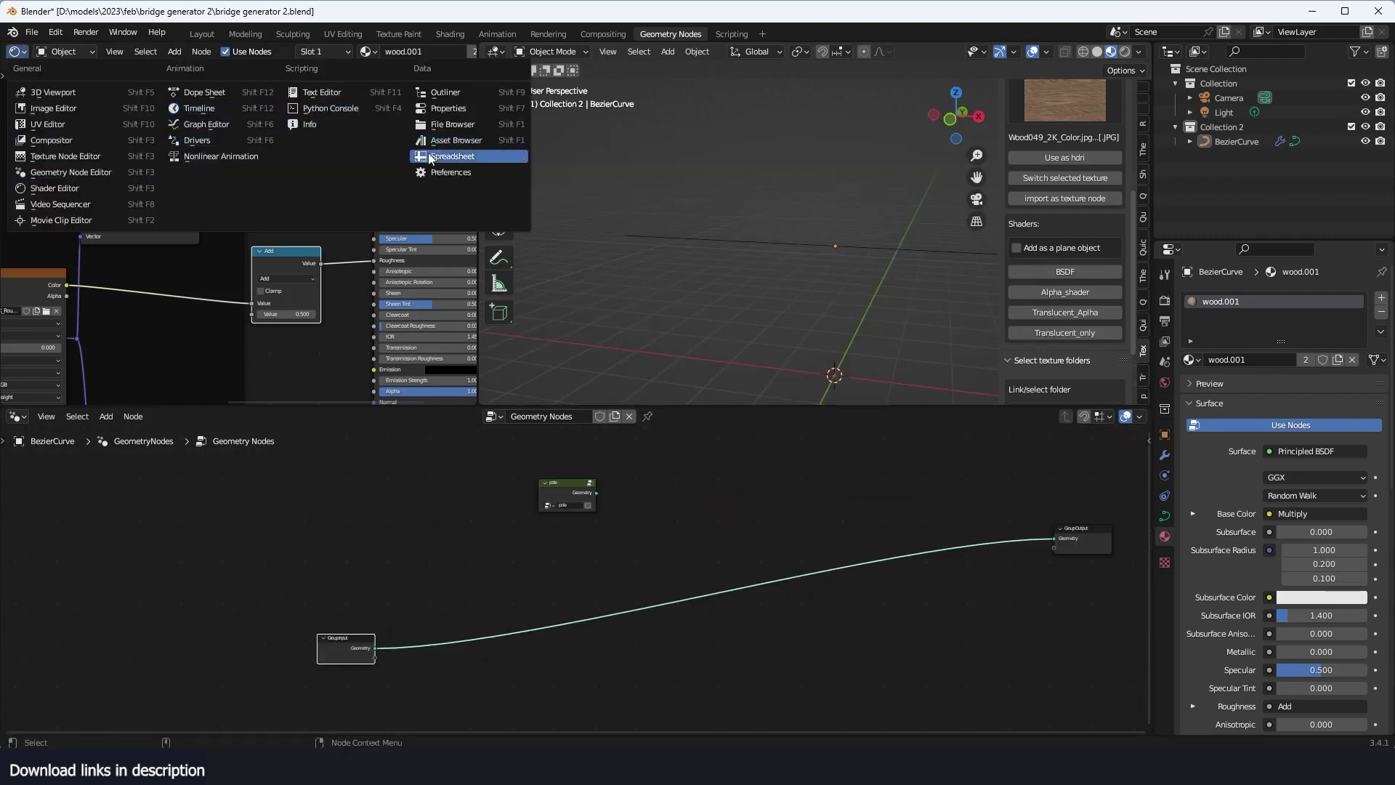
# Step: Change the shader editor area to a Spreadsheet and inspect the Bezier curve's end control points in Edit Mode
pyautogui.click(431, 158)
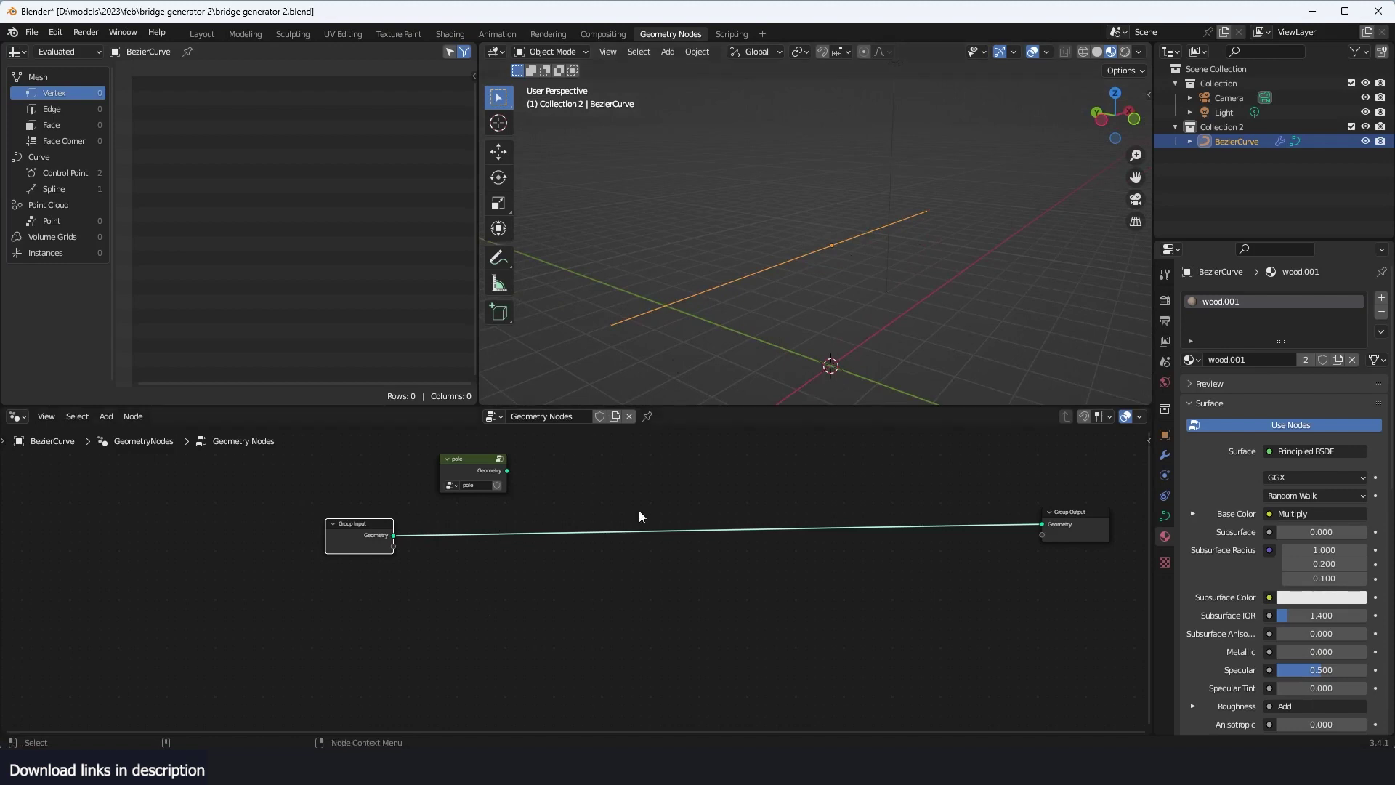
pyautogui.scroll(1, 638, 516)
pyautogui.press('Tab')
pyautogui.moveTo(794, 292); pyautogui.dragTo(721, 259, button='middle')
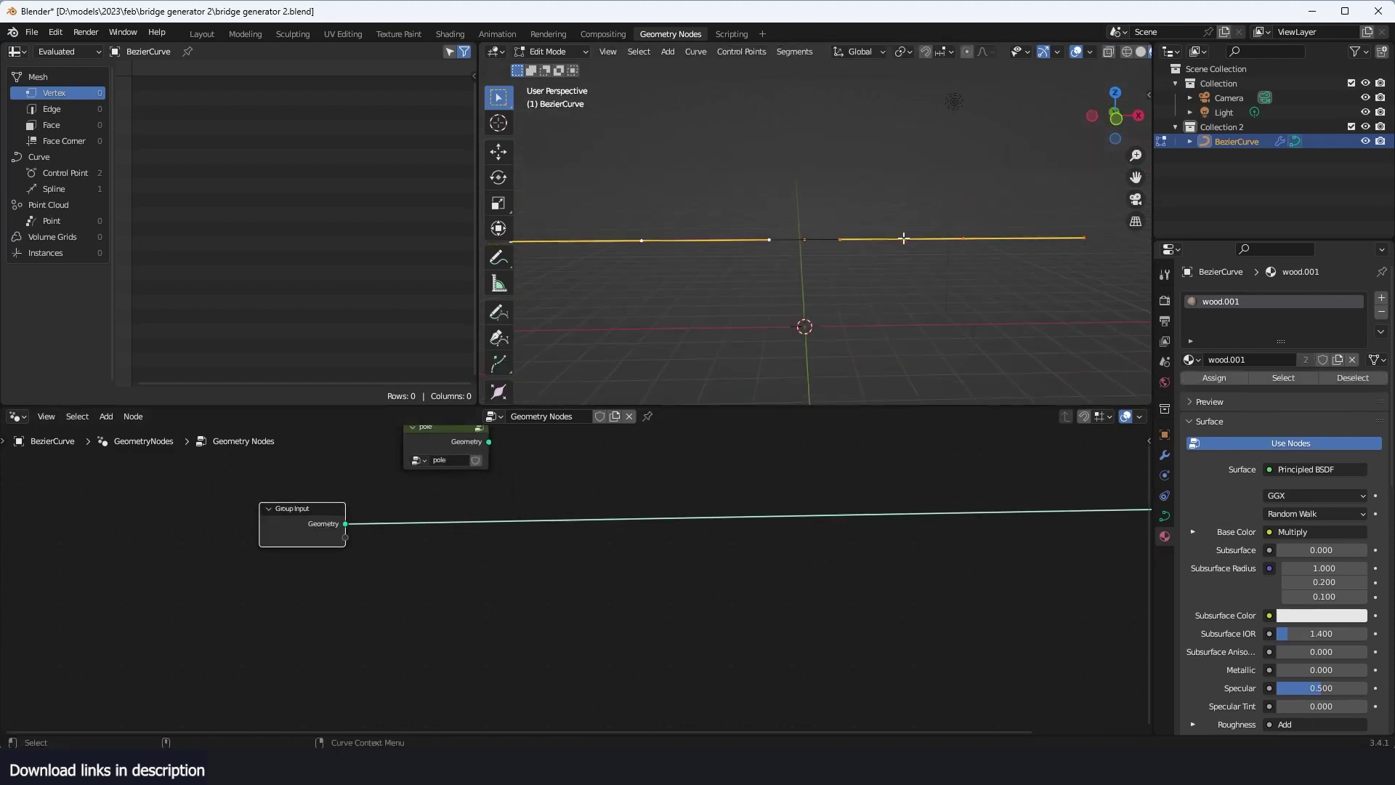
pyautogui.click(982, 236)
pyautogui.click(661, 238)
pyautogui.press('Tab')
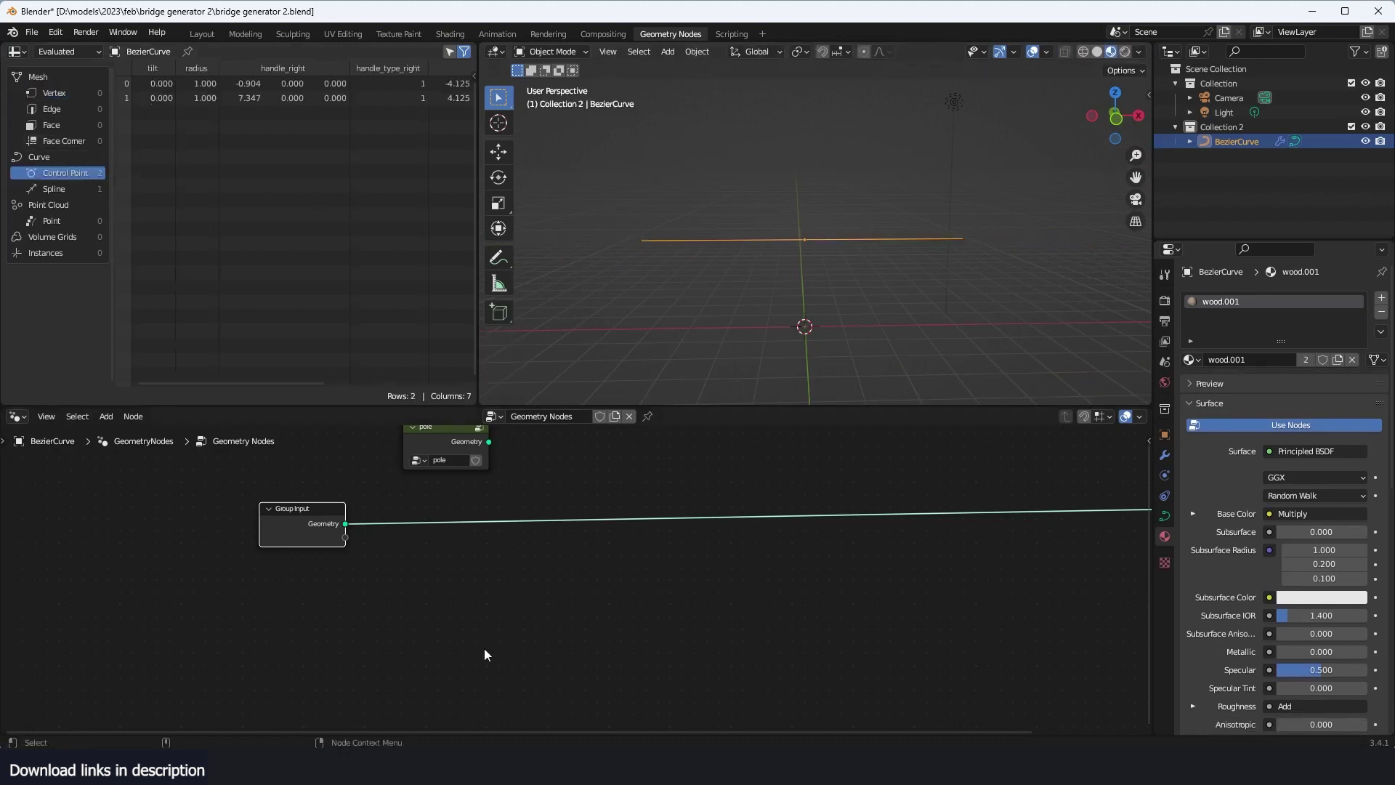
# Step: Insert a Subdivide Curve node with 1 cut between the Group Input and the Group Output
pyautogui.hotkey('shift', 'a')
pyautogui.write('sub')
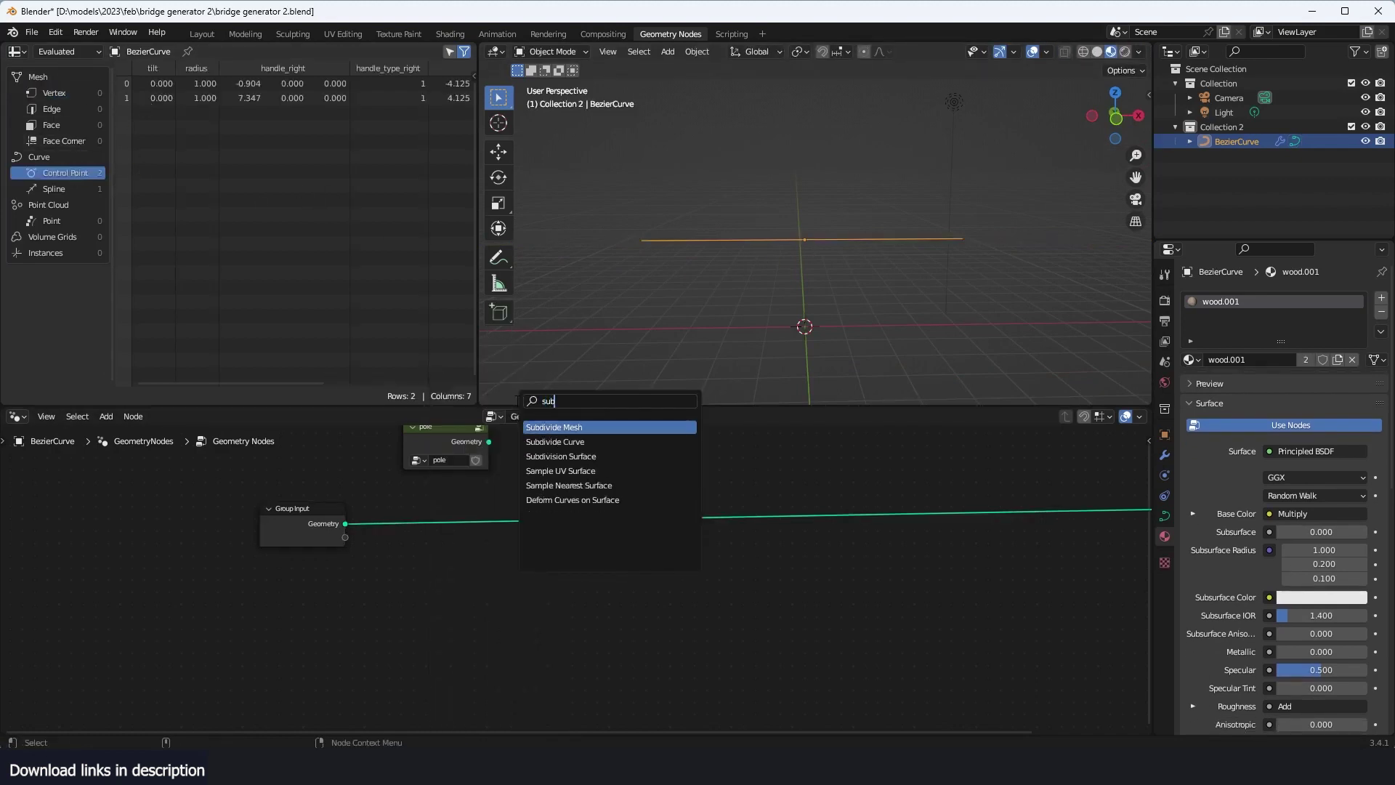
pyautogui.click(555, 442)
pyautogui.click(530, 509)
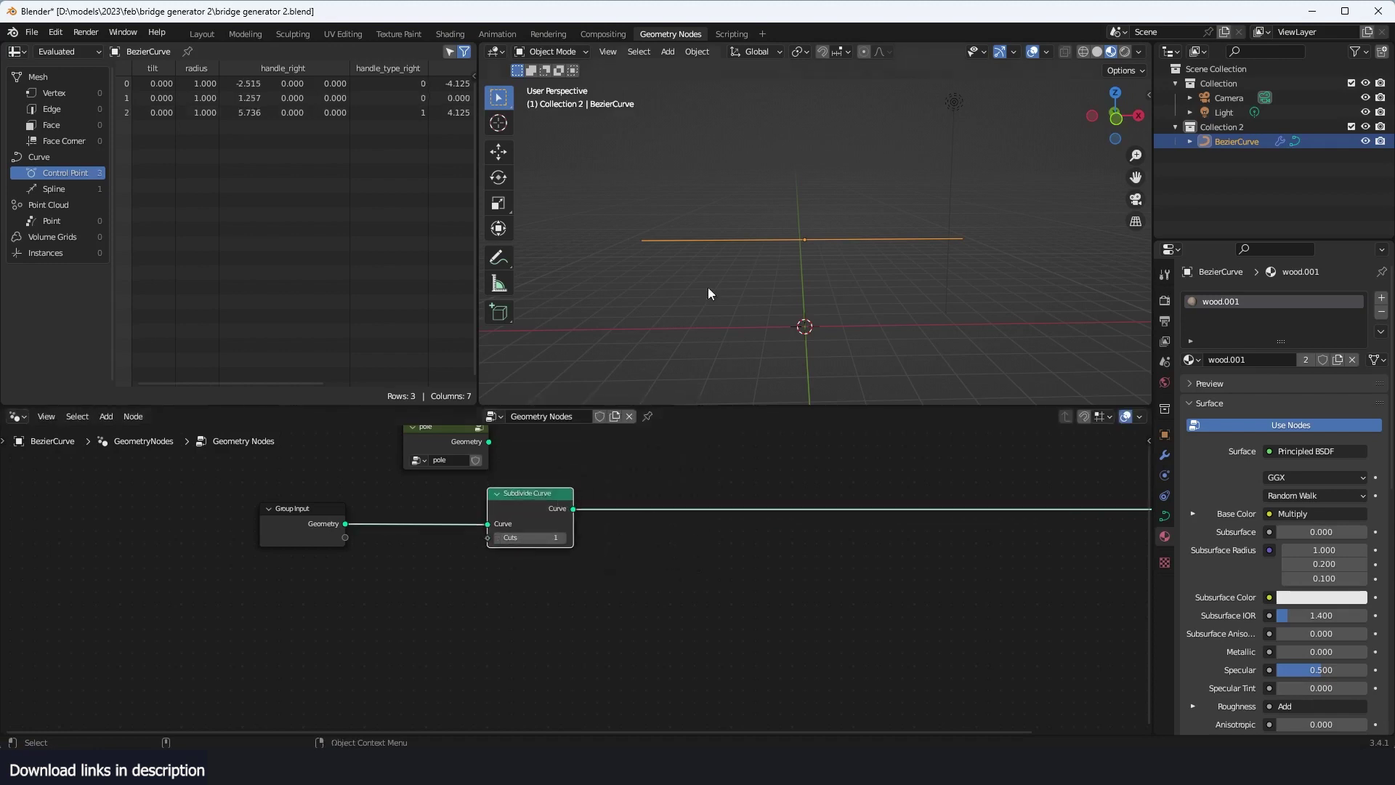
# Step: Insert a Set Position node after Subdivide Curve and set its Z offset to -1.7 m
pyautogui.hotkey('shift', 'a')
pyautogui.write('set')
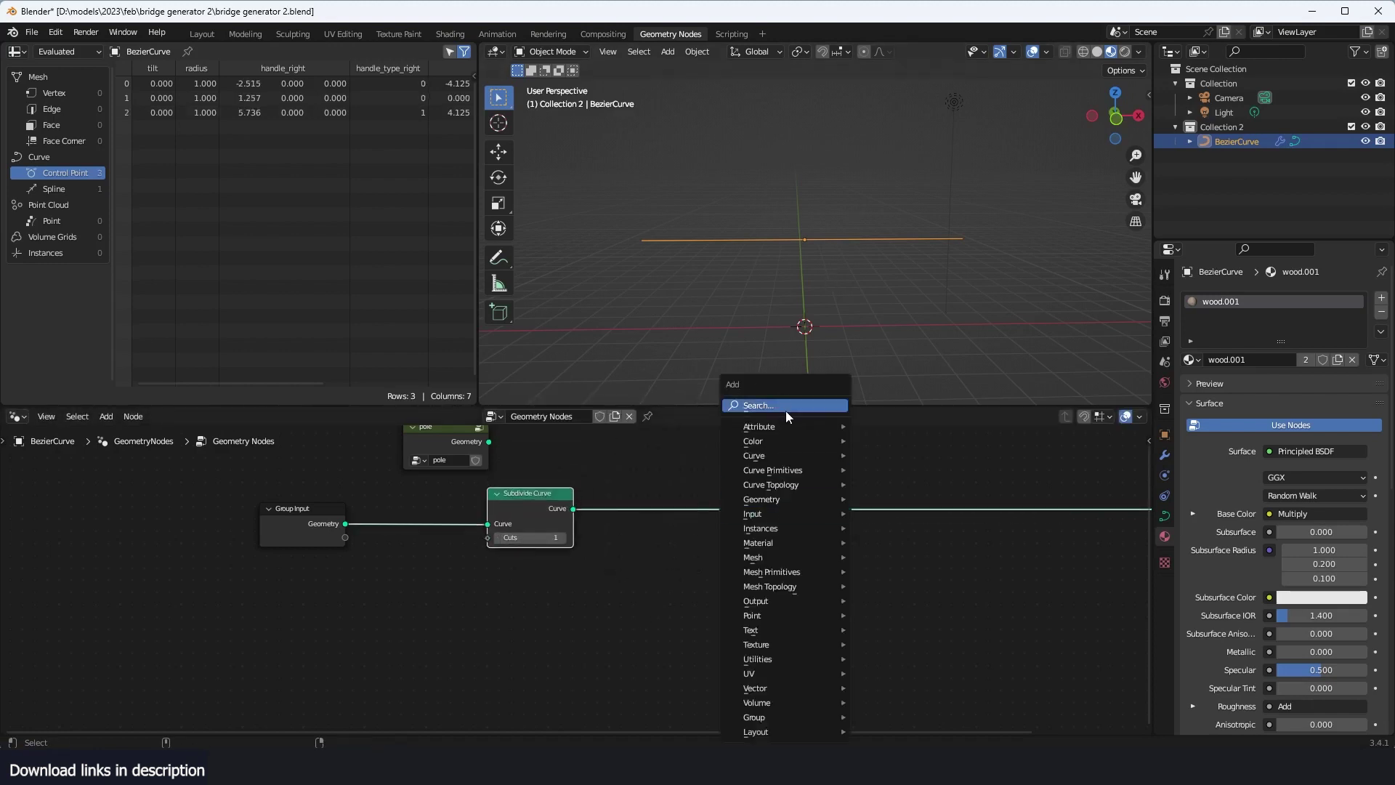
pyautogui.press('Down')
pyautogui.press('Down')
pyautogui.press('Return')
pyautogui.click(694, 494)
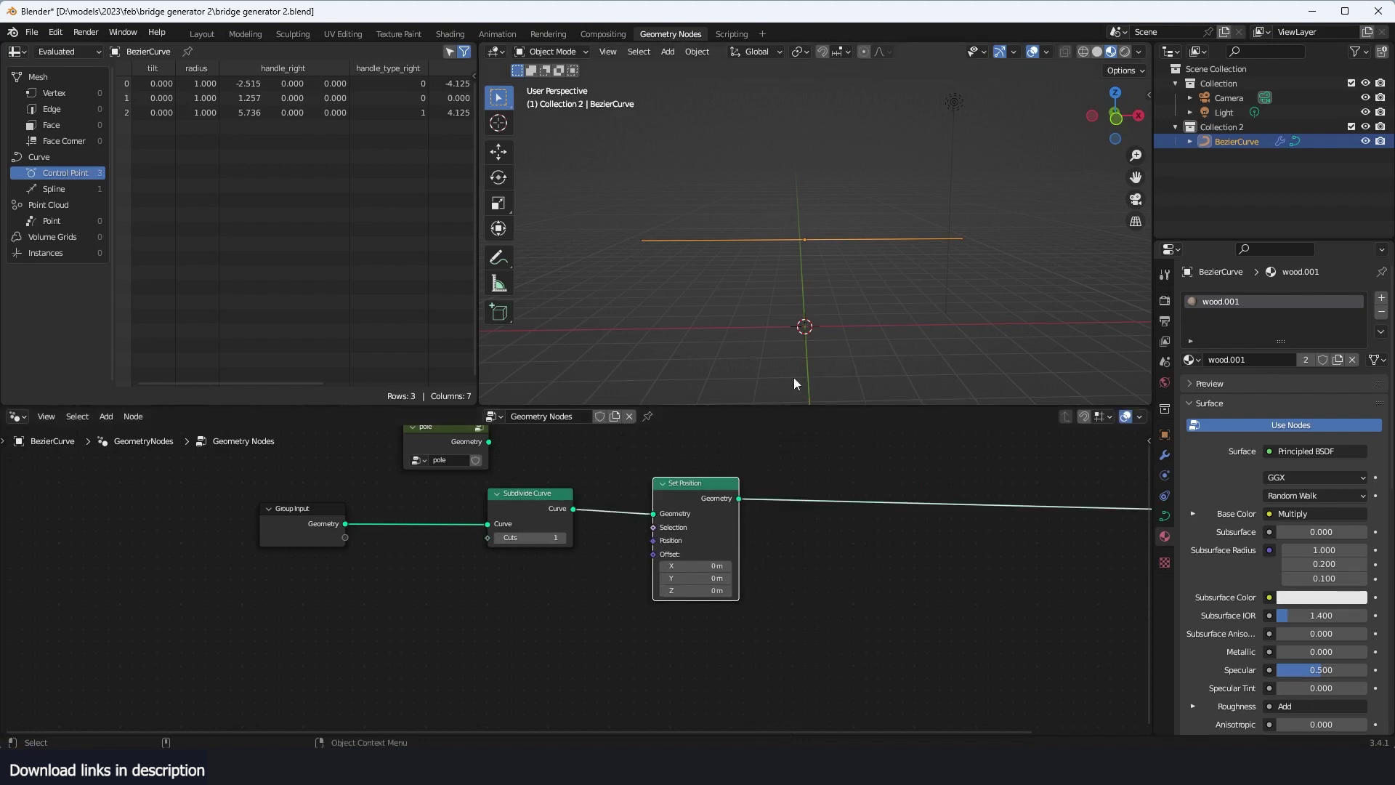
pyautogui.moveTo(503, 579); pyautogui.dragTo(645, 581, button='middle')
pyautogui.moveTo(836, 592); pyautogui.dragTo(885, 599)
# Step: Move the Subdivide Curve and Group Input nodes to make room and add an Index node above the Group Input
pyautogui.moveTo(636, 500); pyautogui.dragTo(614, 550)
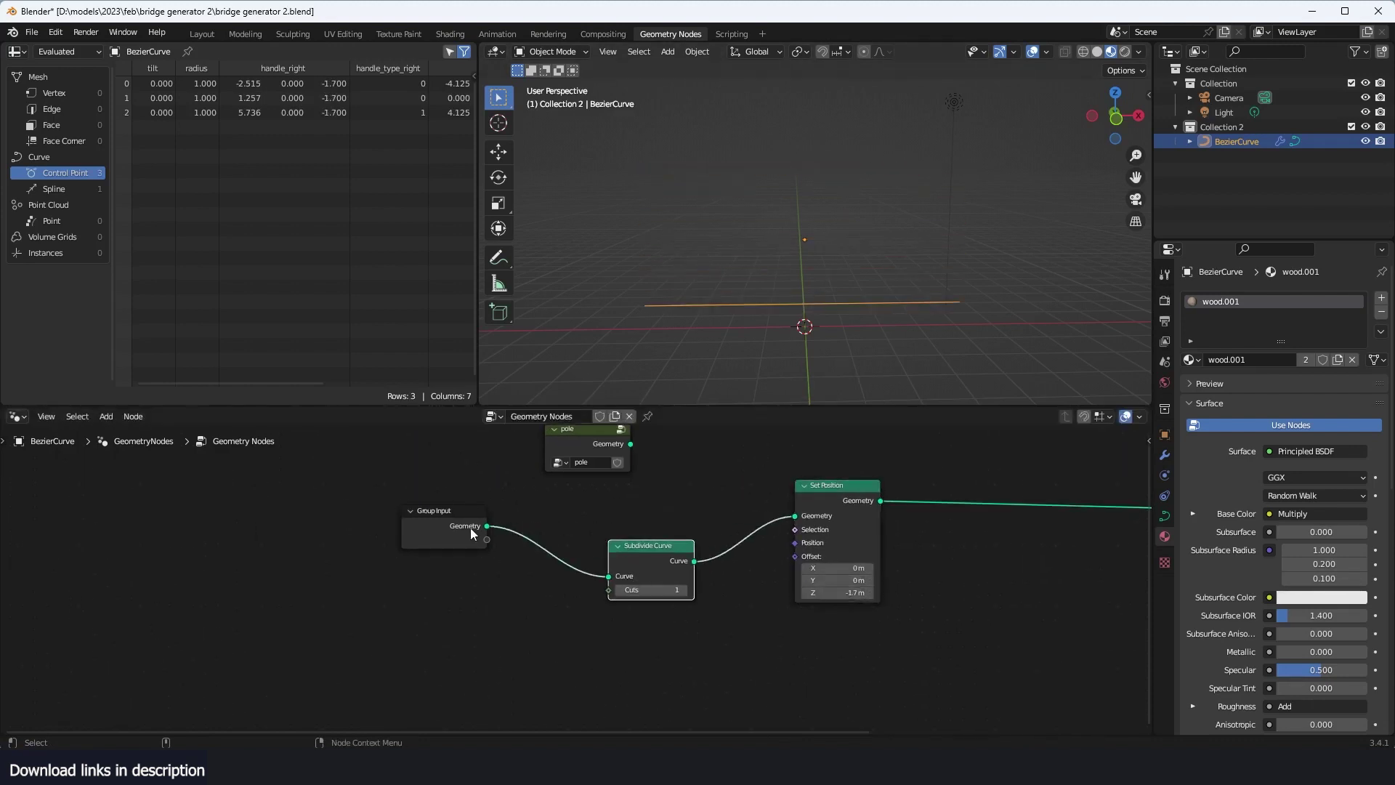
pyautogui.moveTo(469, 527); pyautogui.dragTo(340, 566)
pyautogui.hotkey('shift', 'a')
pyautogui.click(362, 408)
pyautogui.write('index')
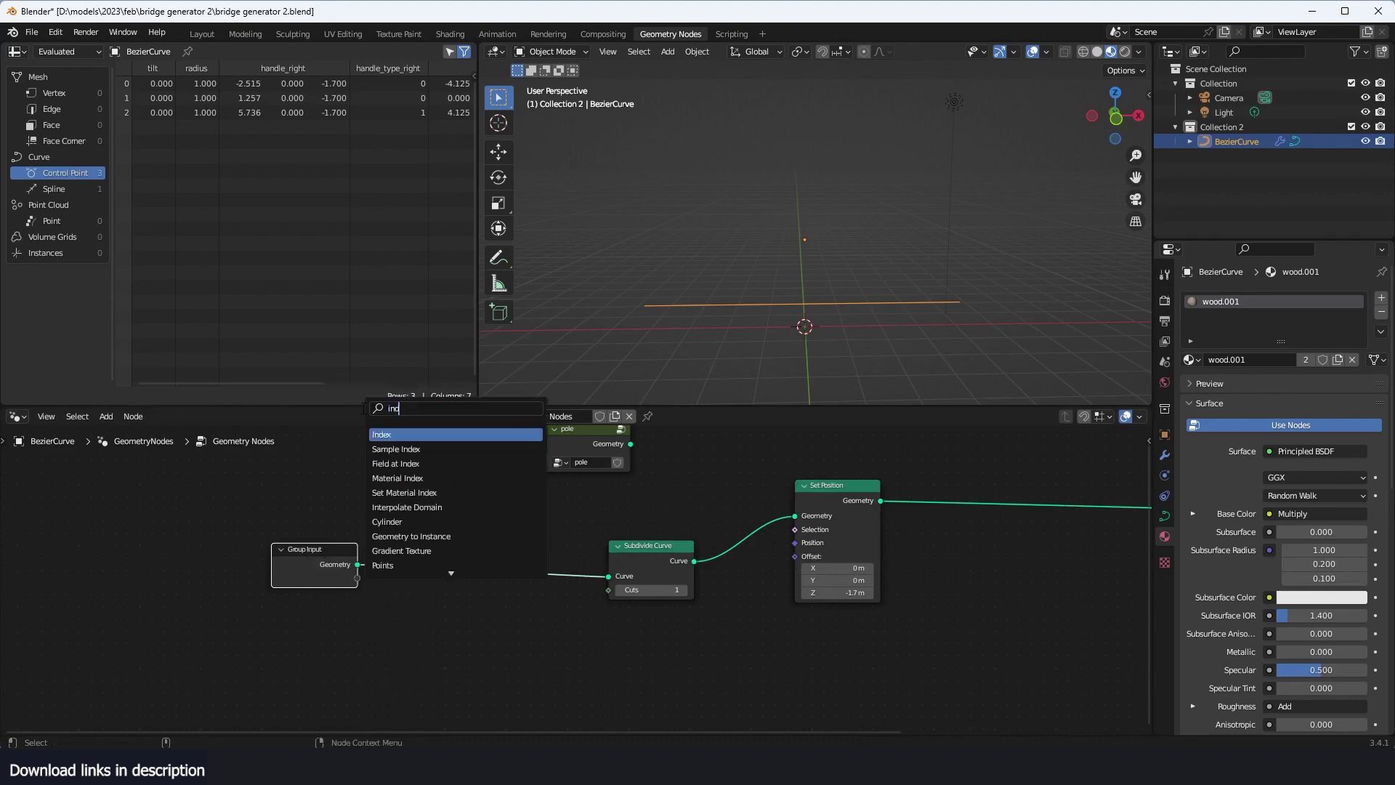
pyautogui.click(417, 433)
pyautogui.click(436, 535)
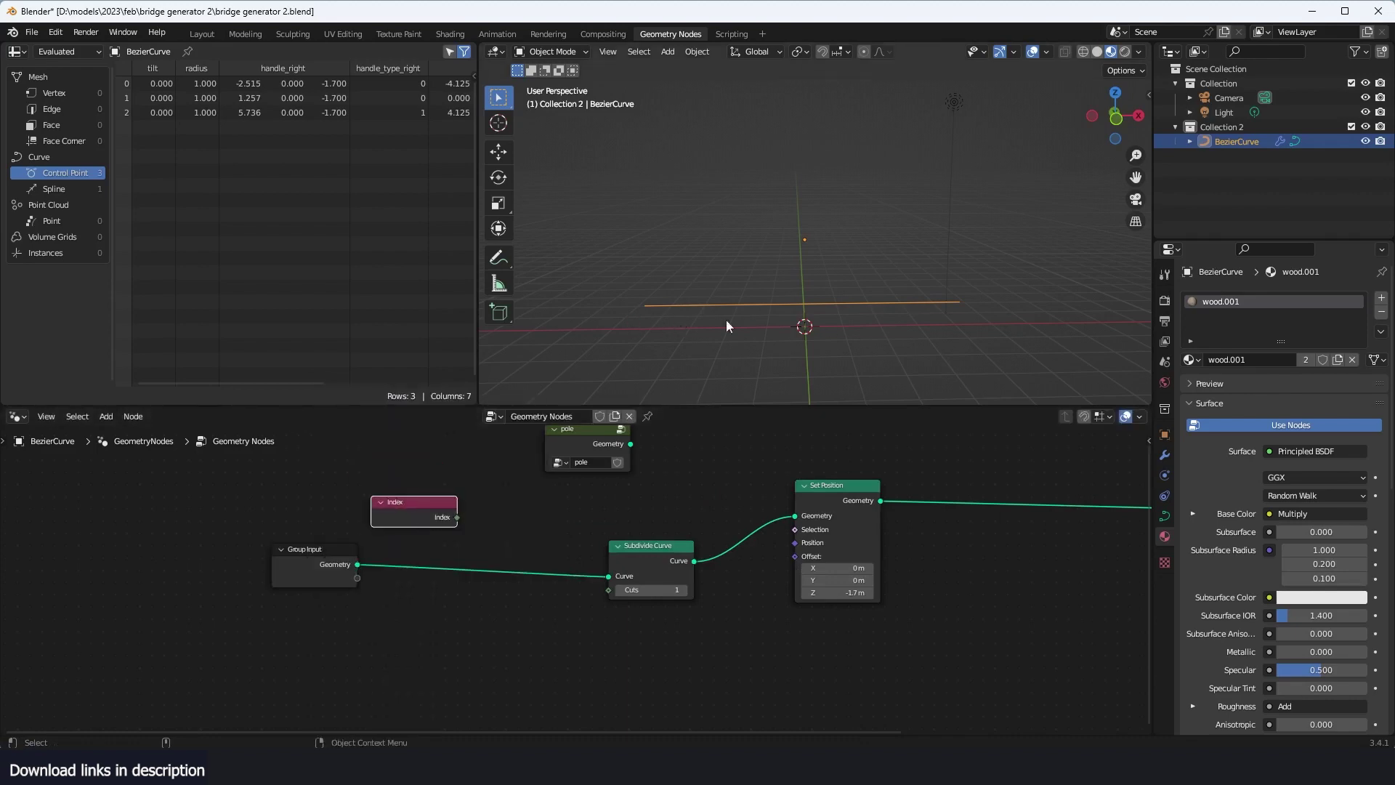
# Step: Add a Compare node set to Equal and connect the Index output to its A input
pyautogui.hotkey('shift', 'a')
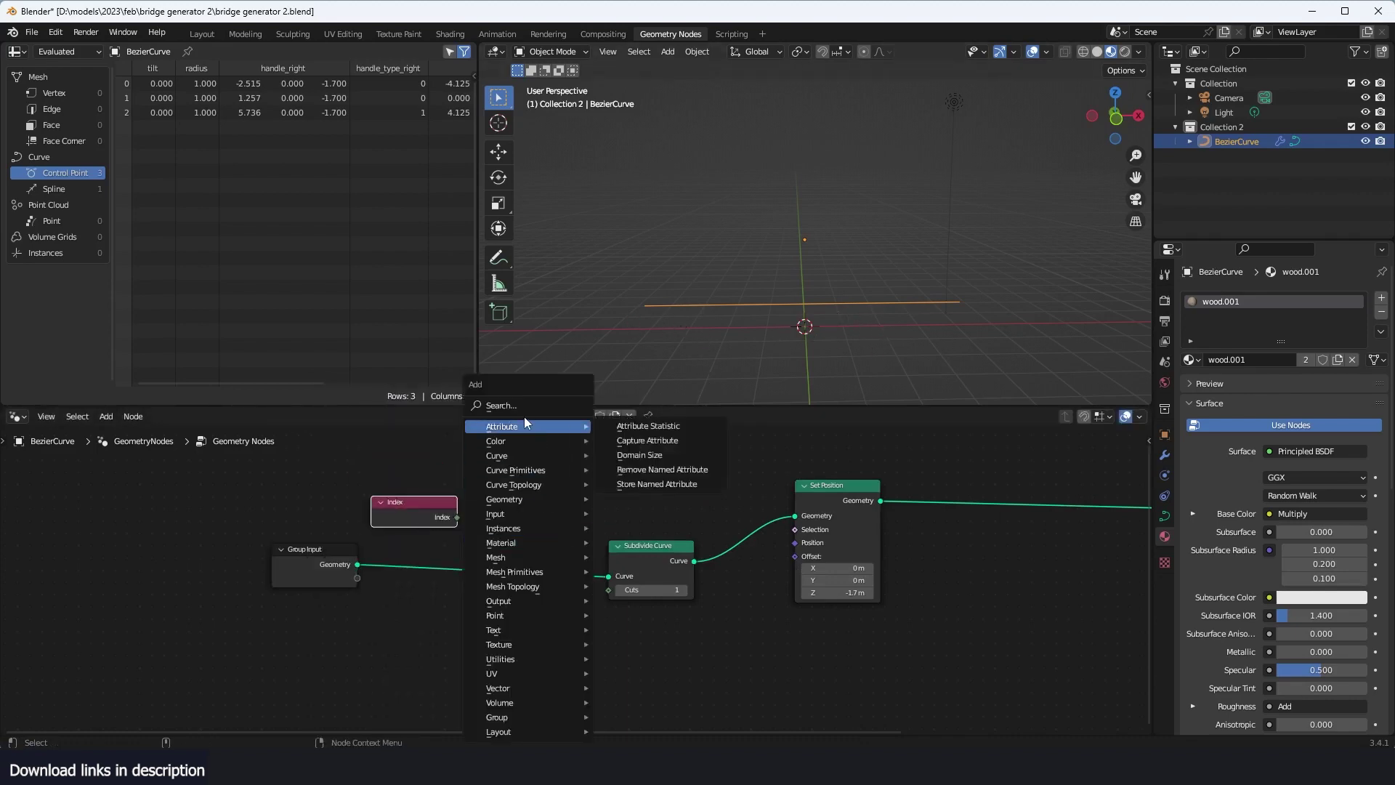
pyautogui.click(527, 408)
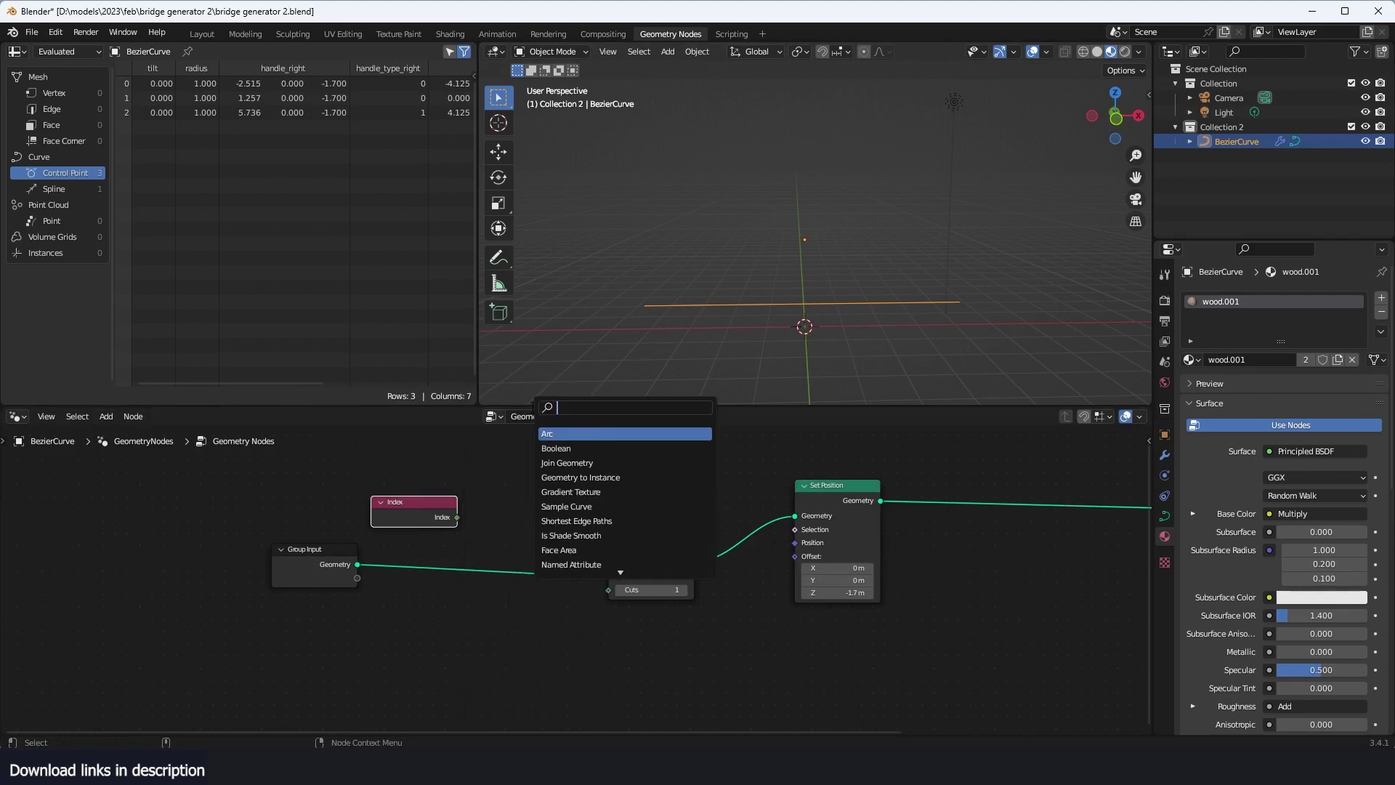
pyautogui.write('compa')
pyautogui.click(571, 428)
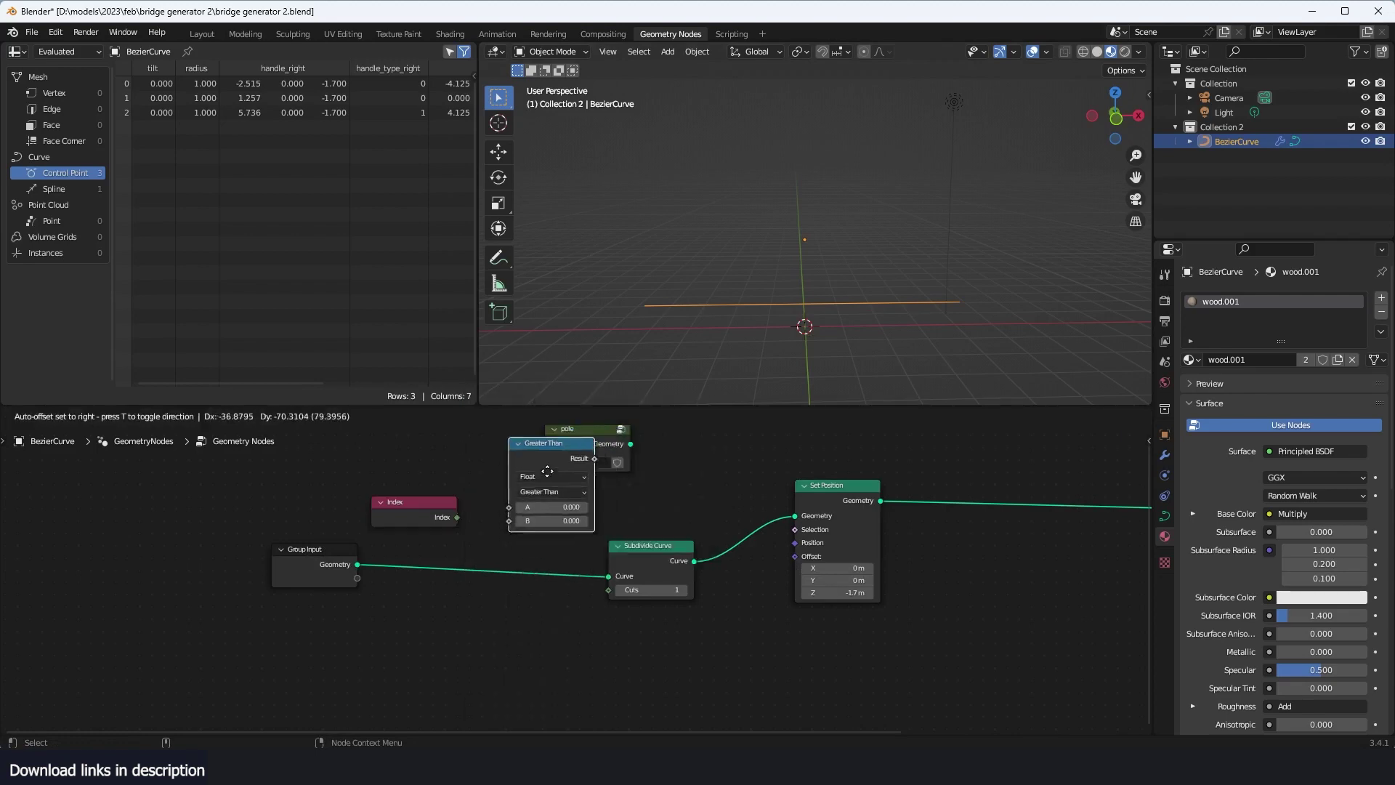
pyautogui.click(540, 492)
pyautogui.click(548, 515)
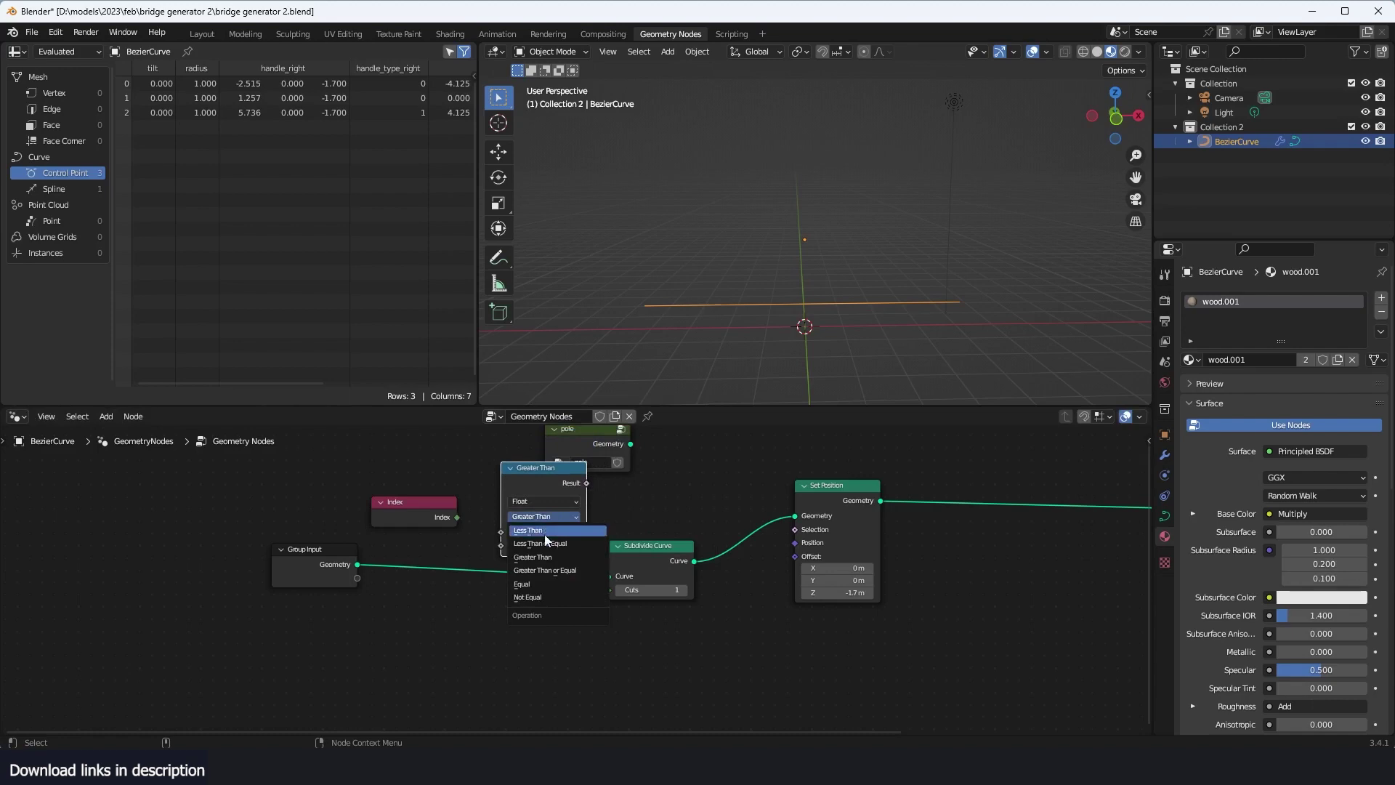
pyautogui.click(530, 580)
pyautogui.moveTo(456, 517); pyautogui.dragTo(501, 532)
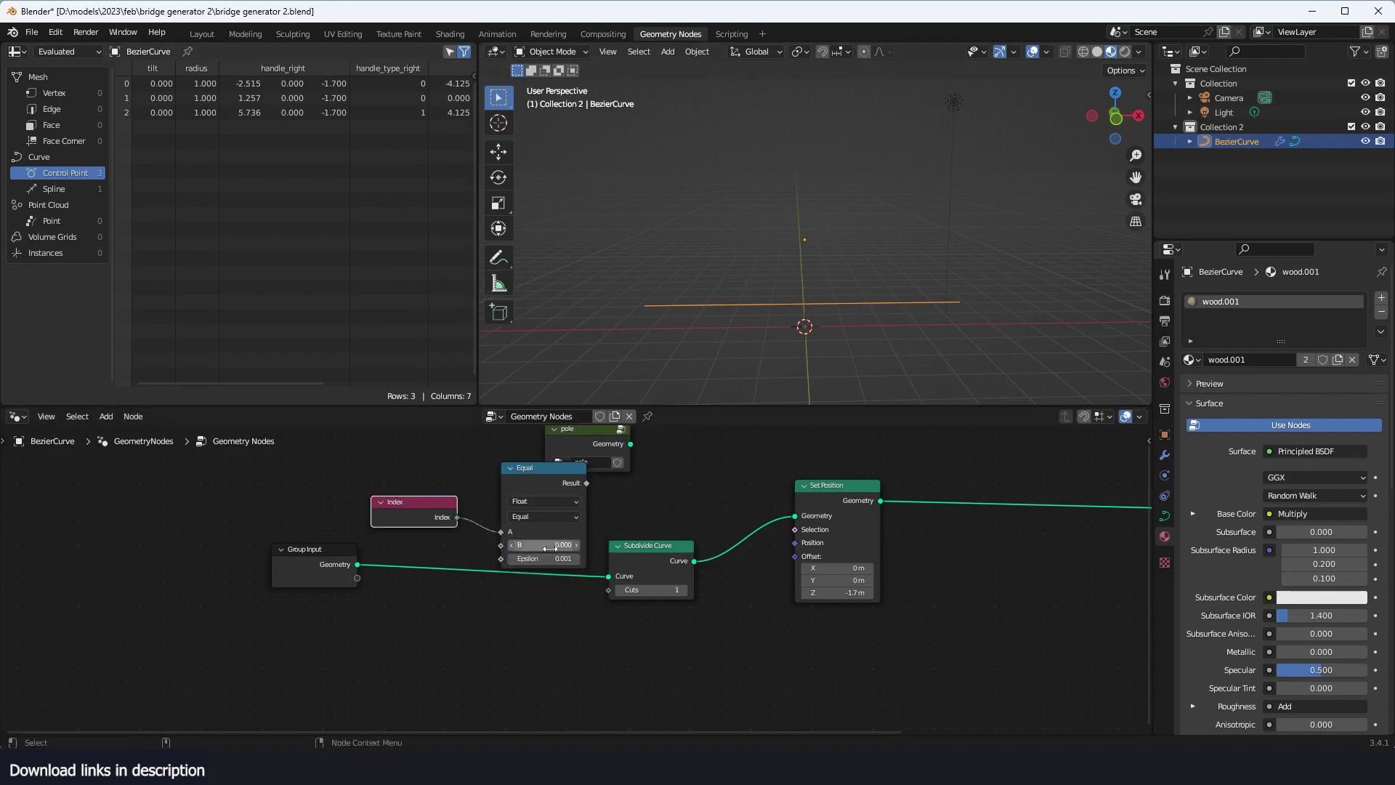
# Step: Set the Equal node's B value to 1 and connect its Result to Set Position's Selection
pyautogui.click(549, 545)
pyautogui.write('1')
pyautogui.press('Return')
pyautogui.moveTo(587, 484); pyautogui.dragTo(800, 530)
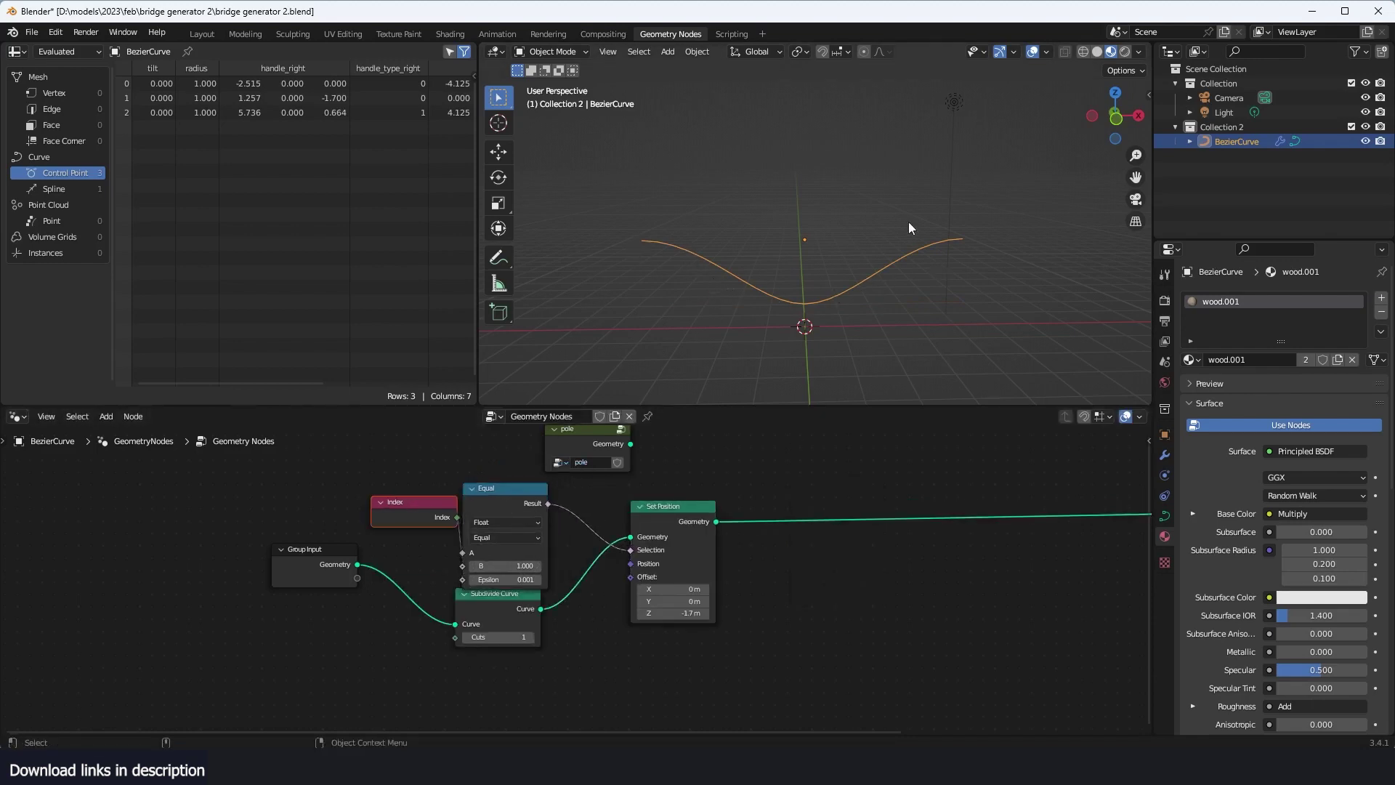
# Step: Insert a Set Handle Type node right after Set Position and set both handles to Vector
pyautogui.hotkey('shift', 'a')
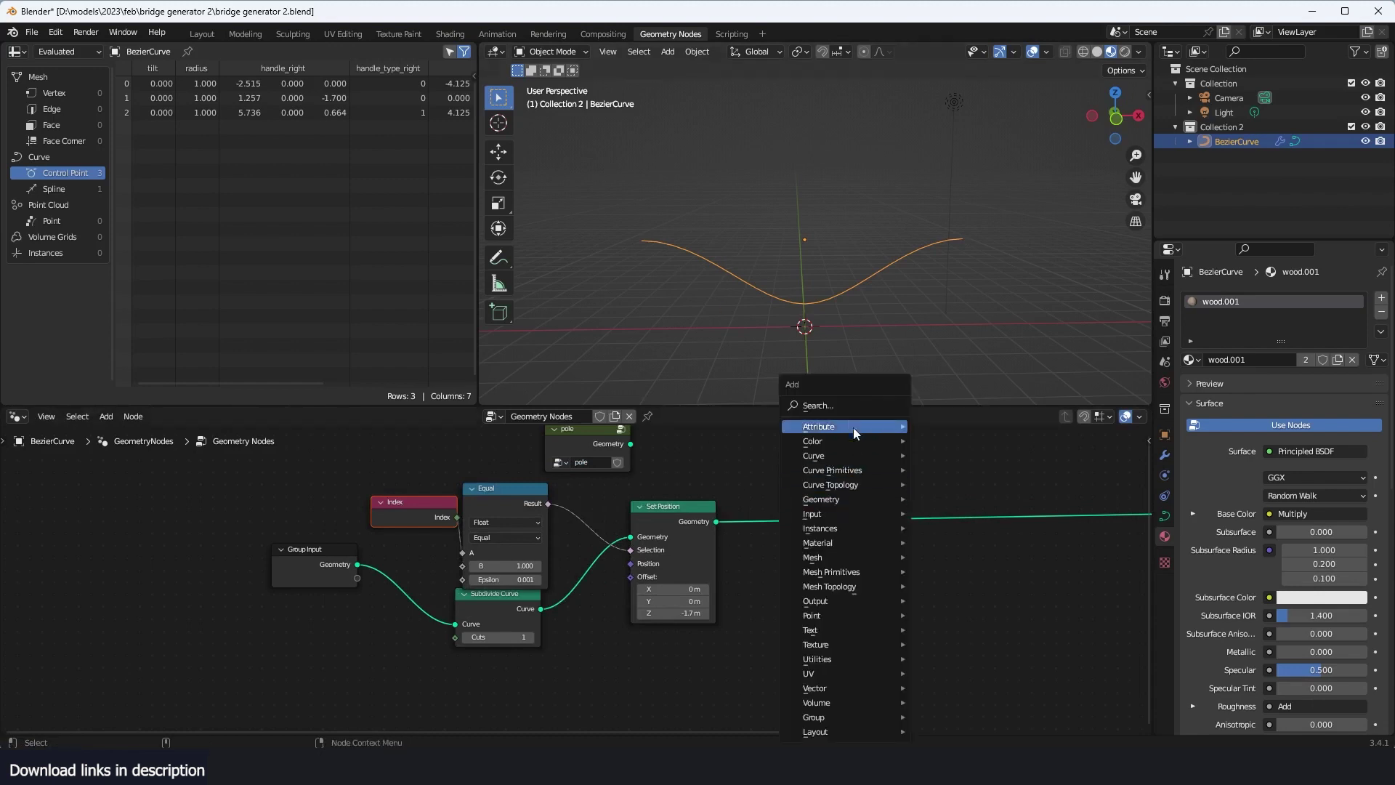
pyautogui.click(835, 404)
pyautogui.write('set')
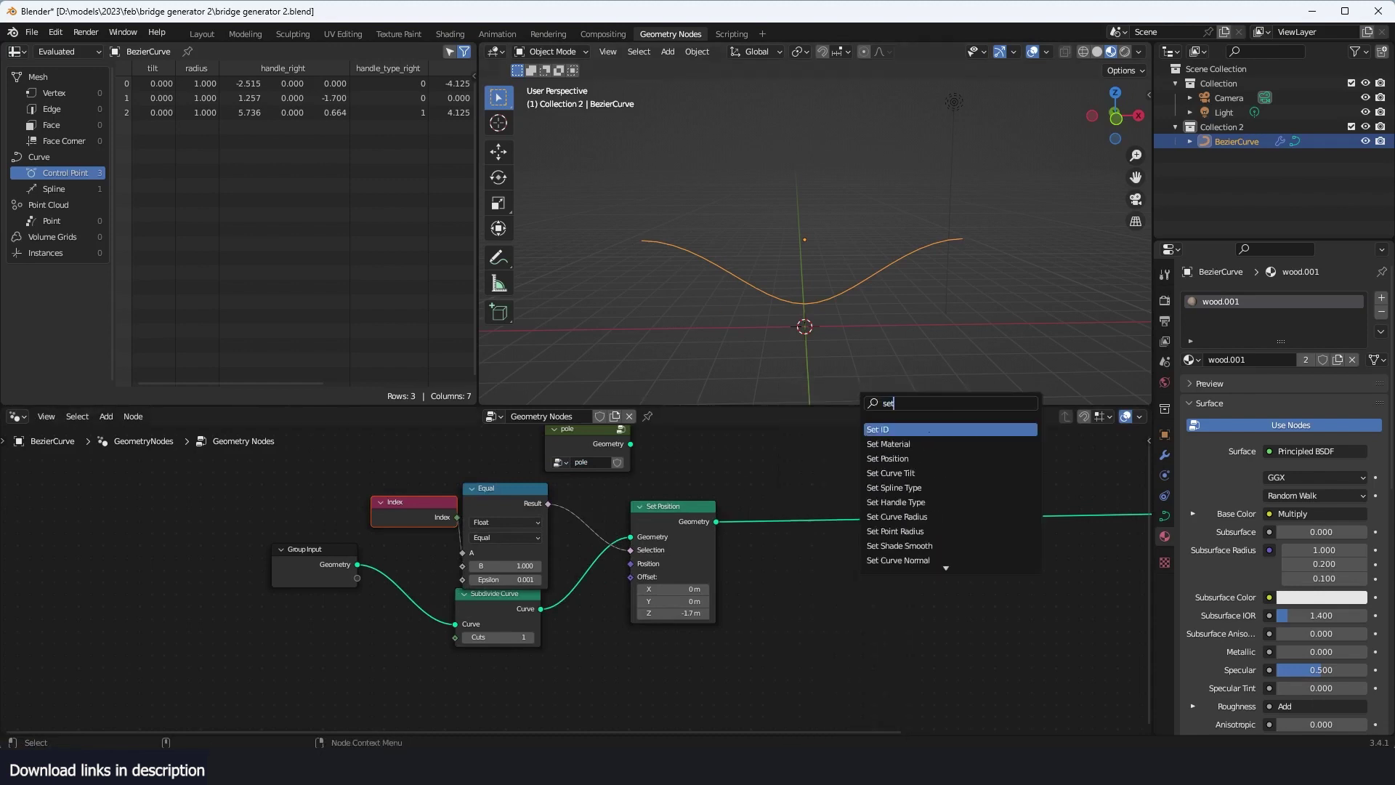
pyautogui.click(941, 502)
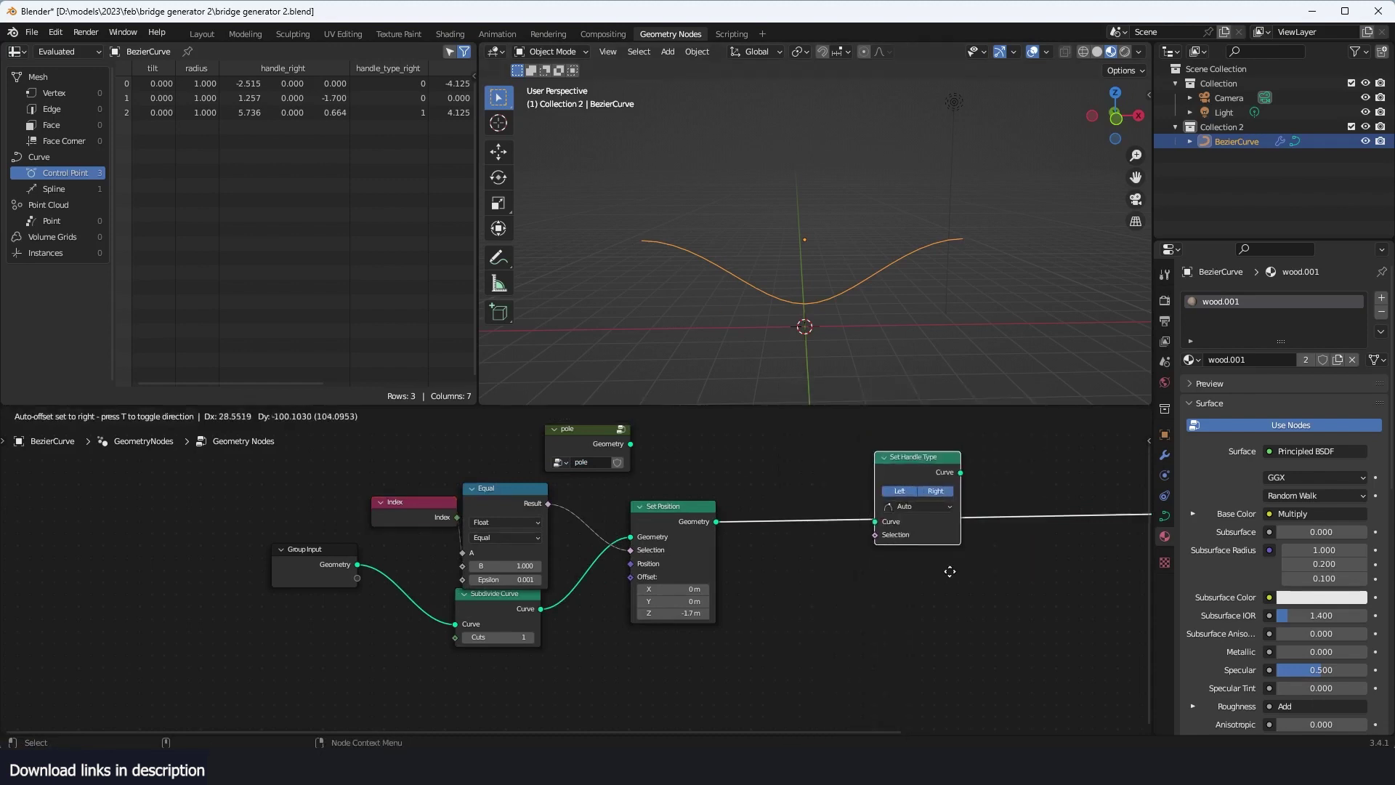
pyautogui.click(912, 511)
pyautogui.click(917, 509)
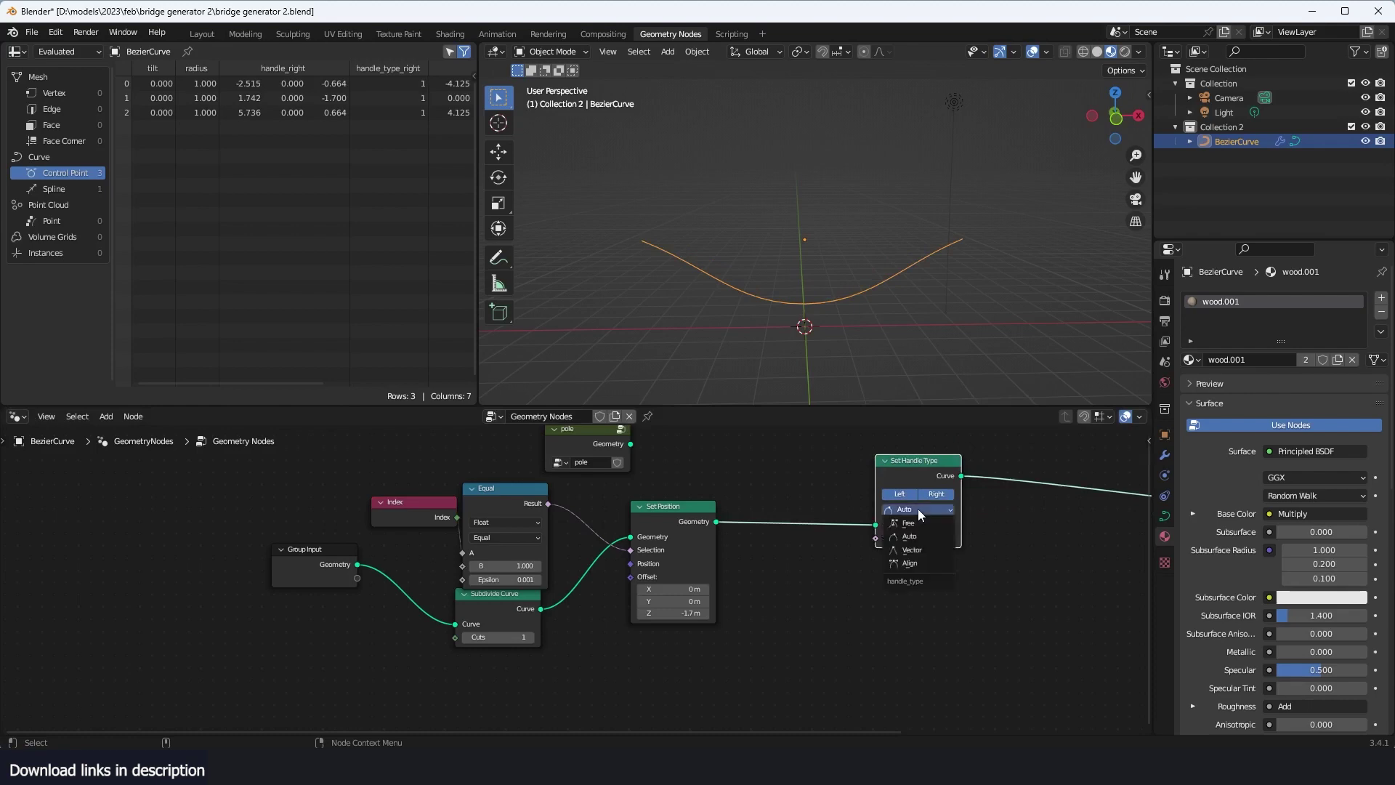
pyautogui.click(918, 549)
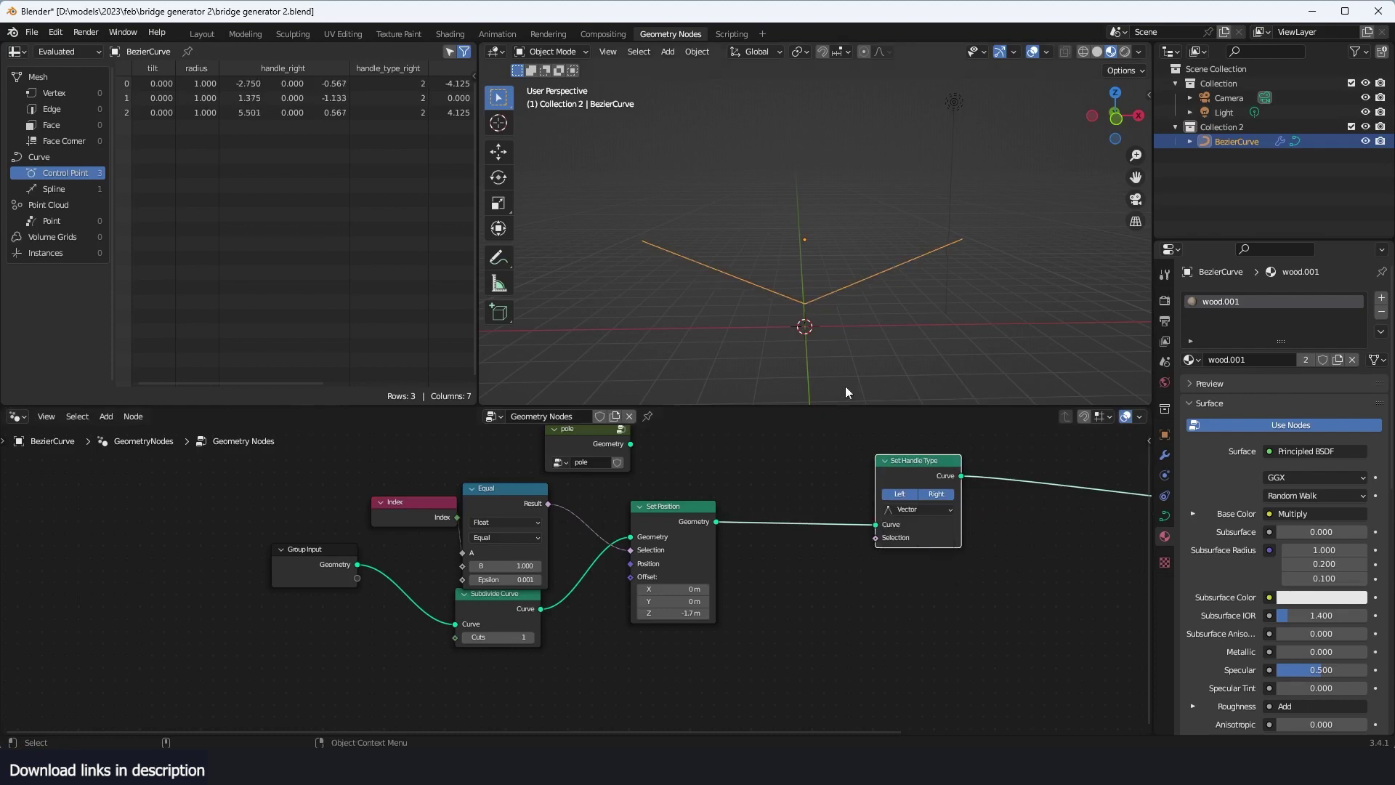
pyautogui.moveTo(875, 352); pyautogui.dragTo(674, 250, button='middle')
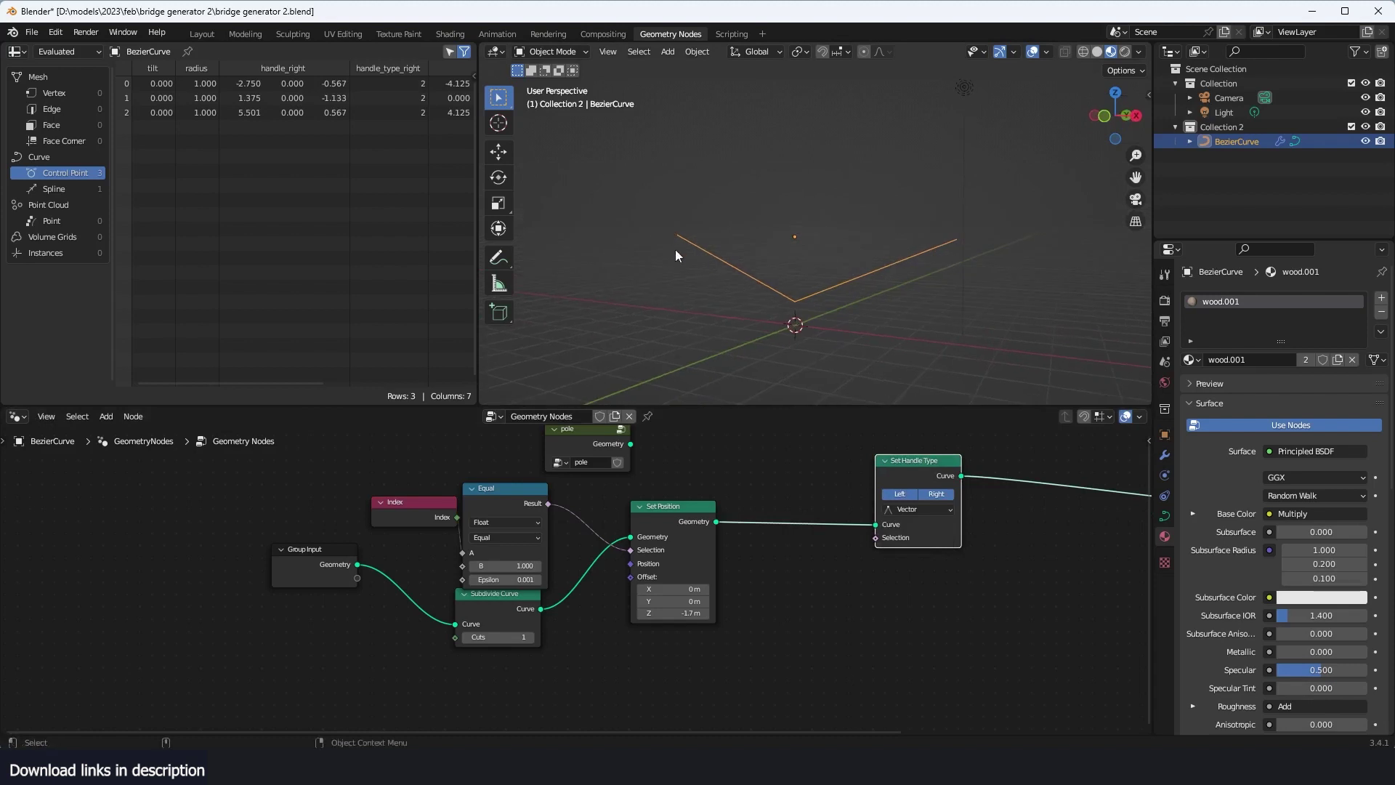
pyautogui.moveTo(789, 301); pyautogui.dragTo(818, 302, button='middle')
pyautogui.moveTo(919, 477); pyautogui.dragTo(794, 495)
pyautogui.moveTo(892, 266); pyautogui.dragTo(898, 264, button='middle')
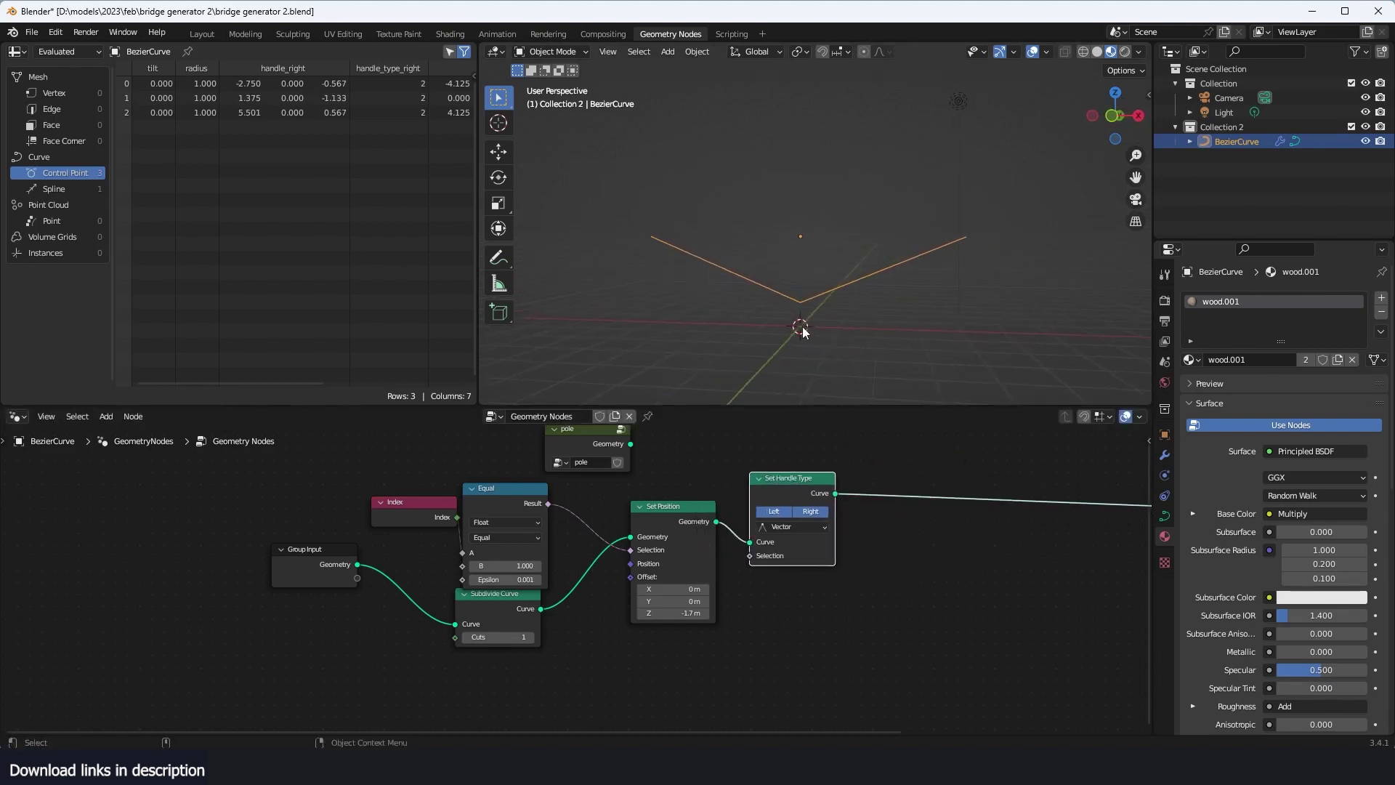
pyautogui.moveTo(811, 305)
pyautogui.mouseDown(button='middle')
pyautogui.moveTo(880, 307)
pyautogui.moveTo(797, 295)
pyautogui.mouseUp(button='middle')
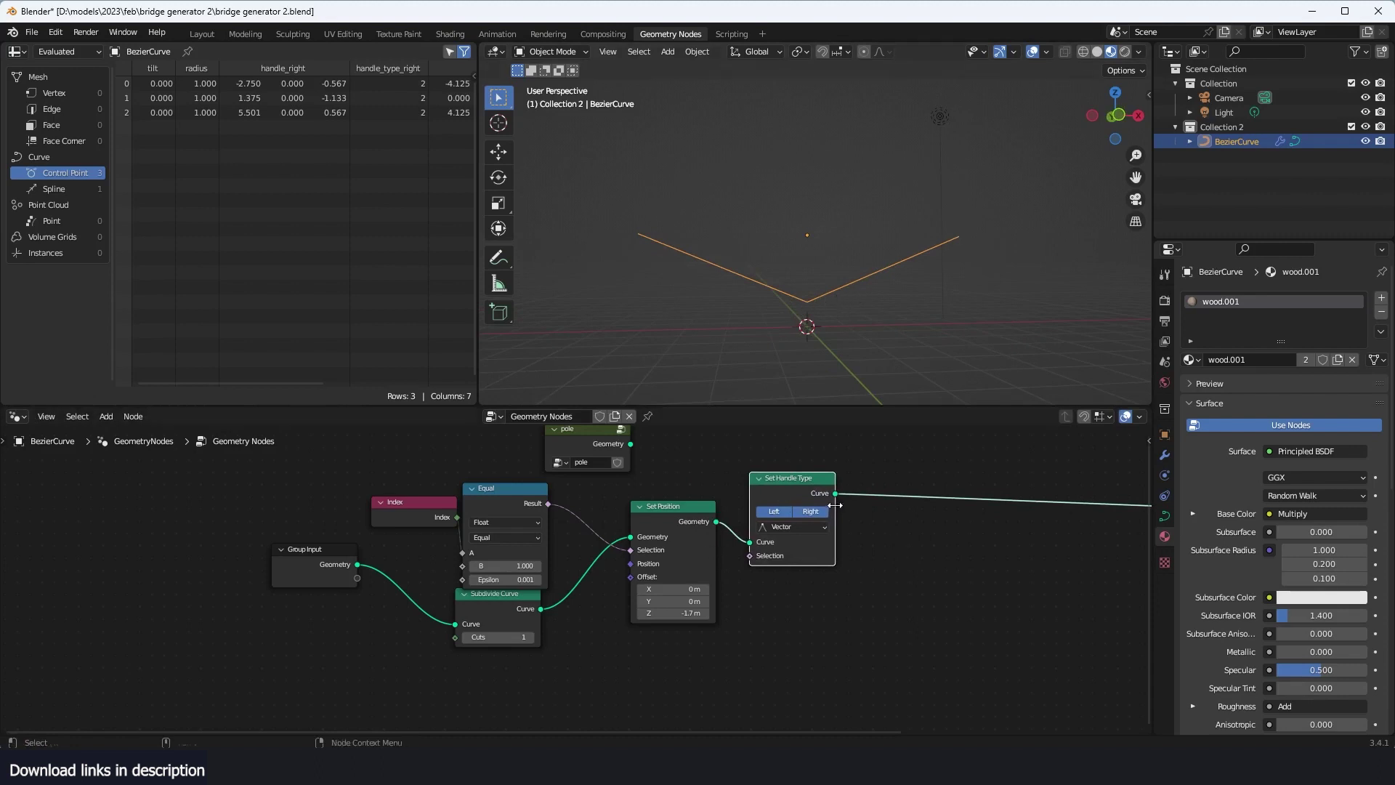
# Step: Connect the Equal result to Set Handle Type's Selection through a Boolean Math node set to Not
pyautogui.moveTo(548, 503); pyautogui.dragTo(763, 564)
pyautogui.moveTo(790, 497); pyautogui.dragTo(1026, 525)
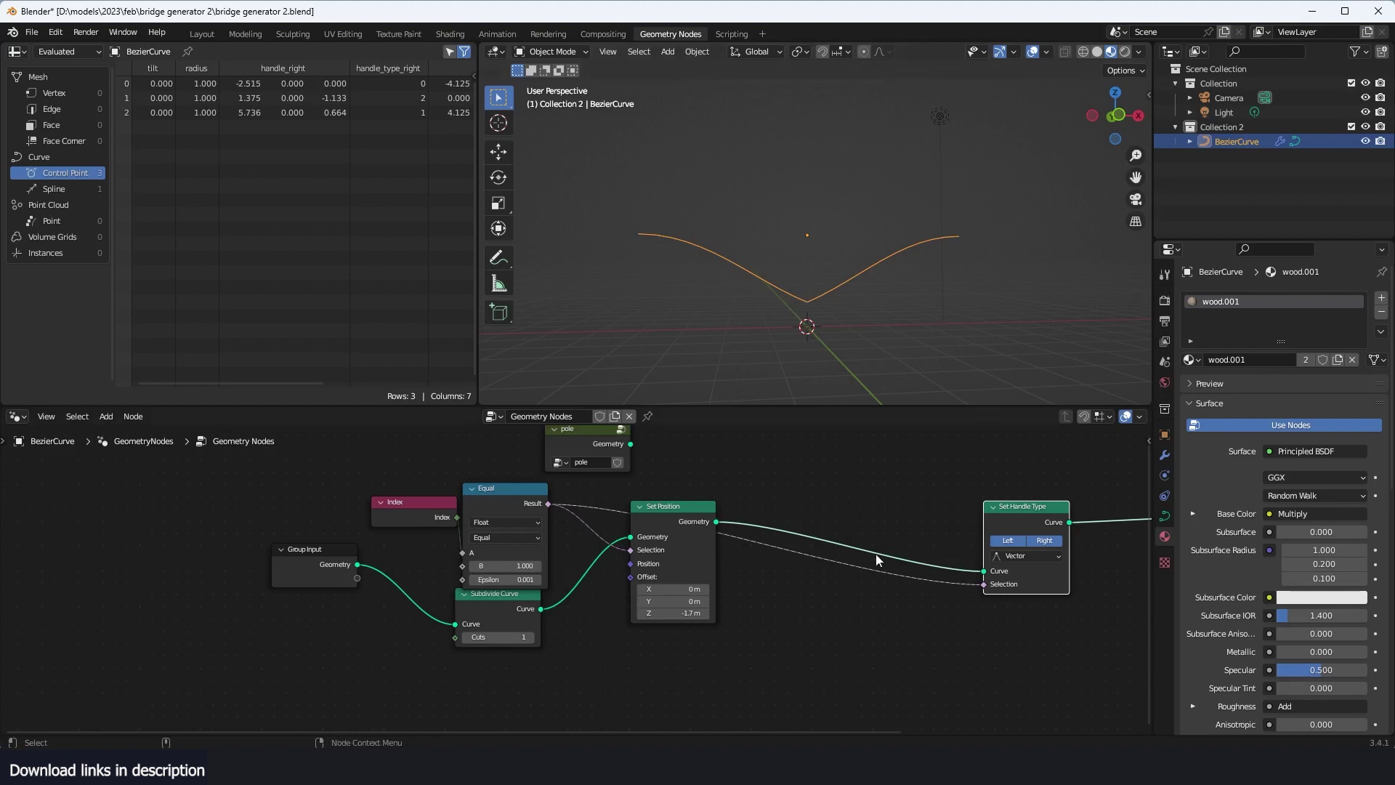
pyautogui.hotkey('shift', 'a')
pyautogui.click(848, 405)
pyautogui.click(898, 444)
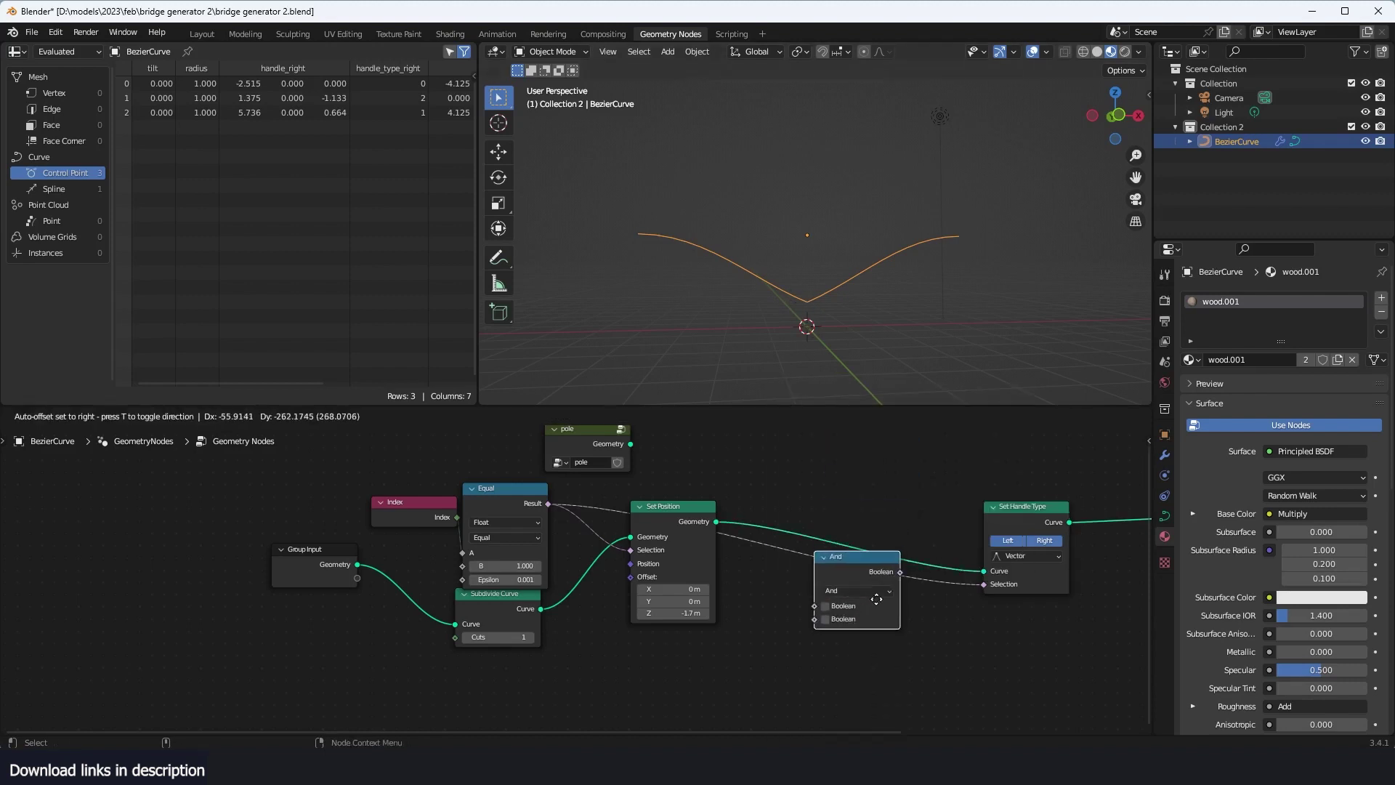
pyautogui.click(879, 595)
pyautogui.click(878, 589)
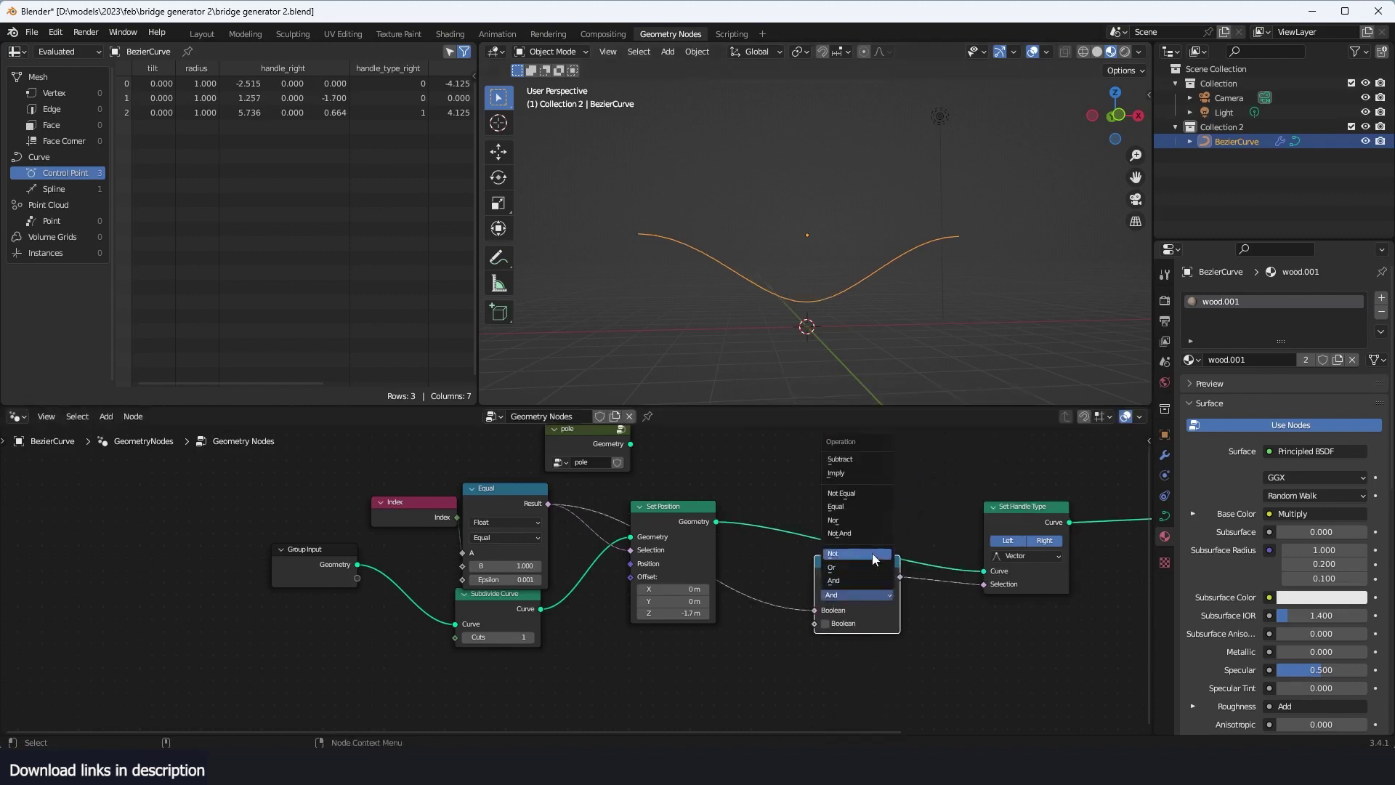
pyautogui.click(872, 552)
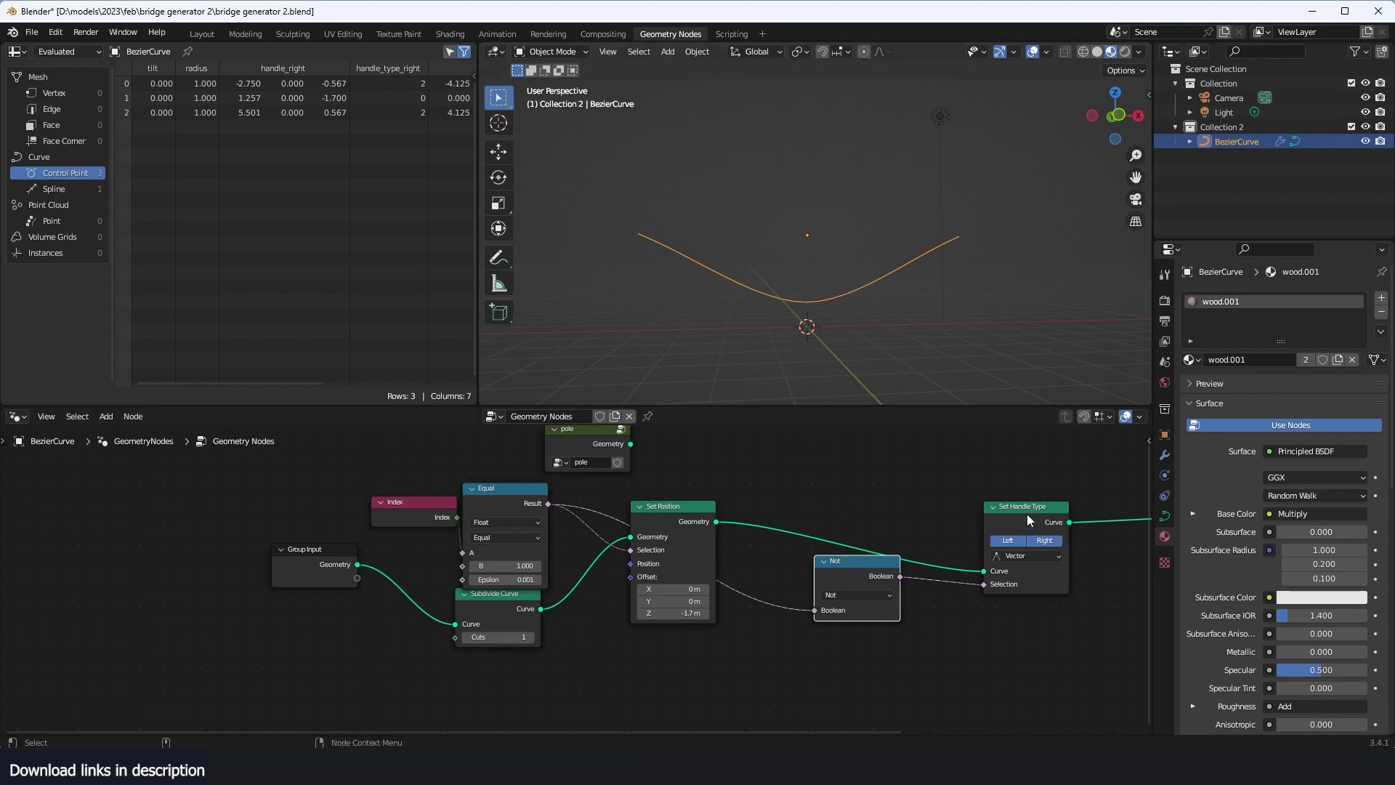
# Step: Move the Set Handle Type node next to Set Position, just above the Not node
pyautogui.moveTo(1027, 513); pyautogui.dragTo(799, 475)
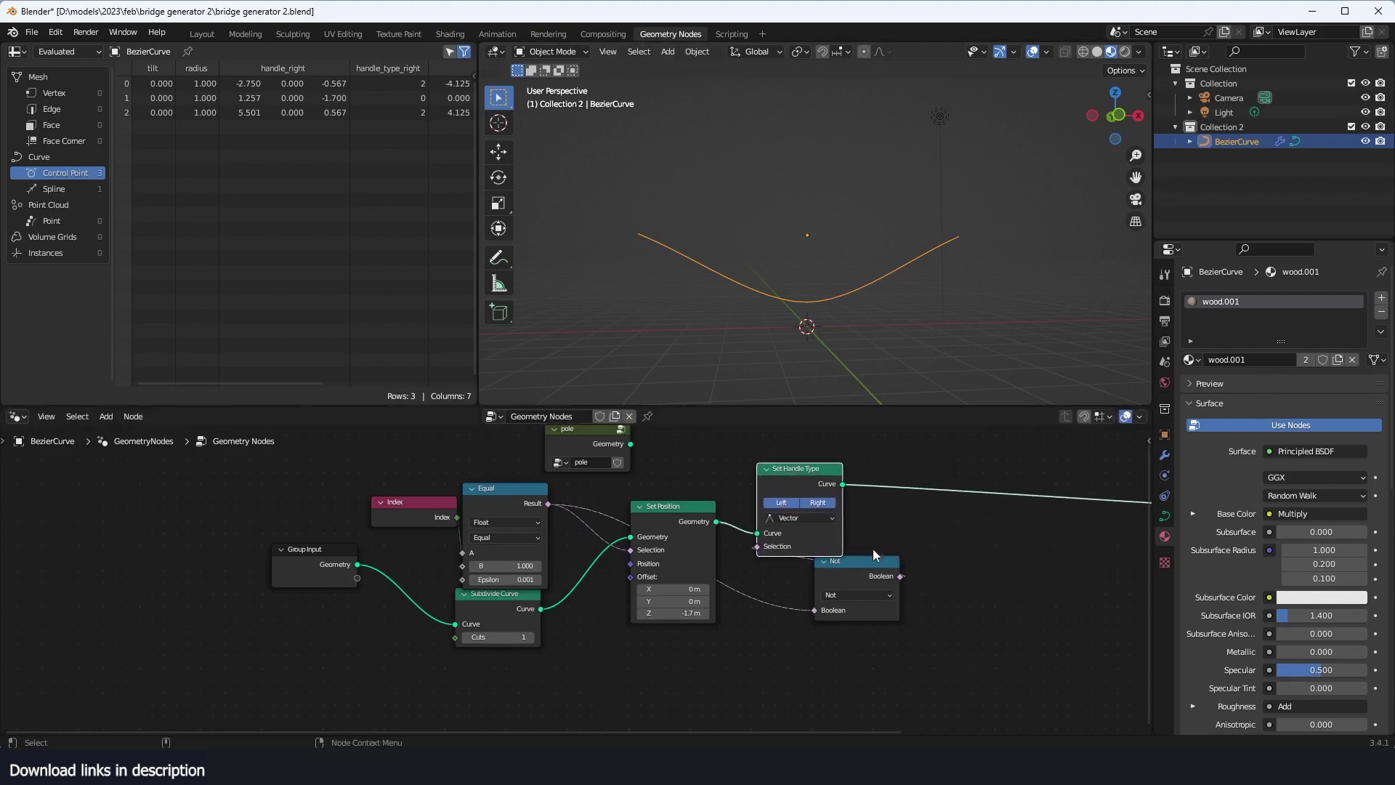
pyautogui.scroll(-1, 873, 555)
pyautogui.moveTo(618, 609)
pyautogui.mouseDown()
pyautogui.moveTo(698, 609)
pyautogui.moveTo(516, 610)
pyautogui.moveTo(687, 609)
pyautogui.moveTo(606, 610)
pyautogui.moveTo(618, 610)
pyautogui.mouseUp()
pyautogui.press('Tab')
pyautogui.press('Tab')
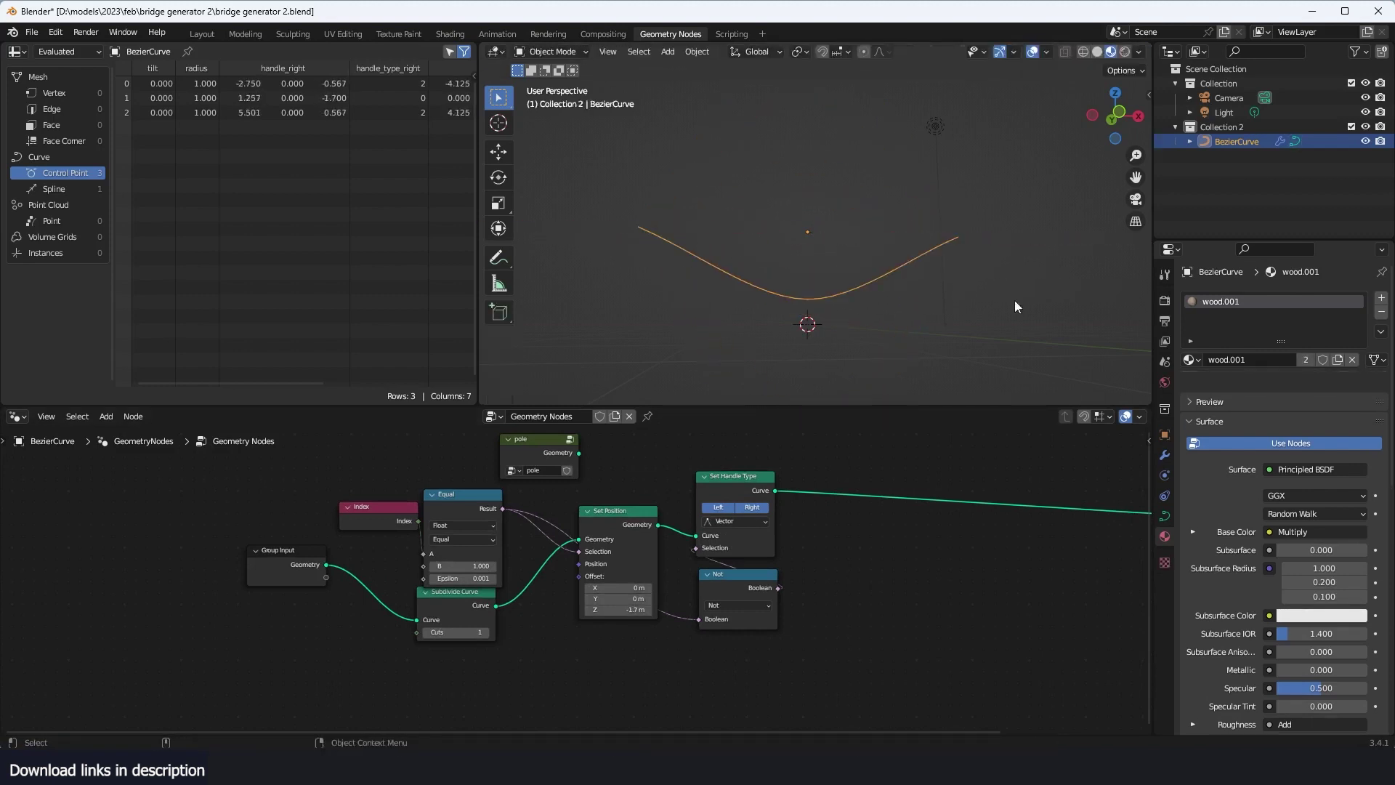
# Step: Tidy the curve node layout, placing Index and Group Input further from the Equal and Subdivide Curve nodes
pyautogui.moveTo(938, 320); pyautogui.dragTo(858, 363, button='middle')
pyautogui.scroll(-2, 836, 472)
pyautogui.moveTo(817, 543); pyautogui.dragTo(368, 605)
pyautogui.moveTo(667, 523); pyautogui.dragTo(623, 559)
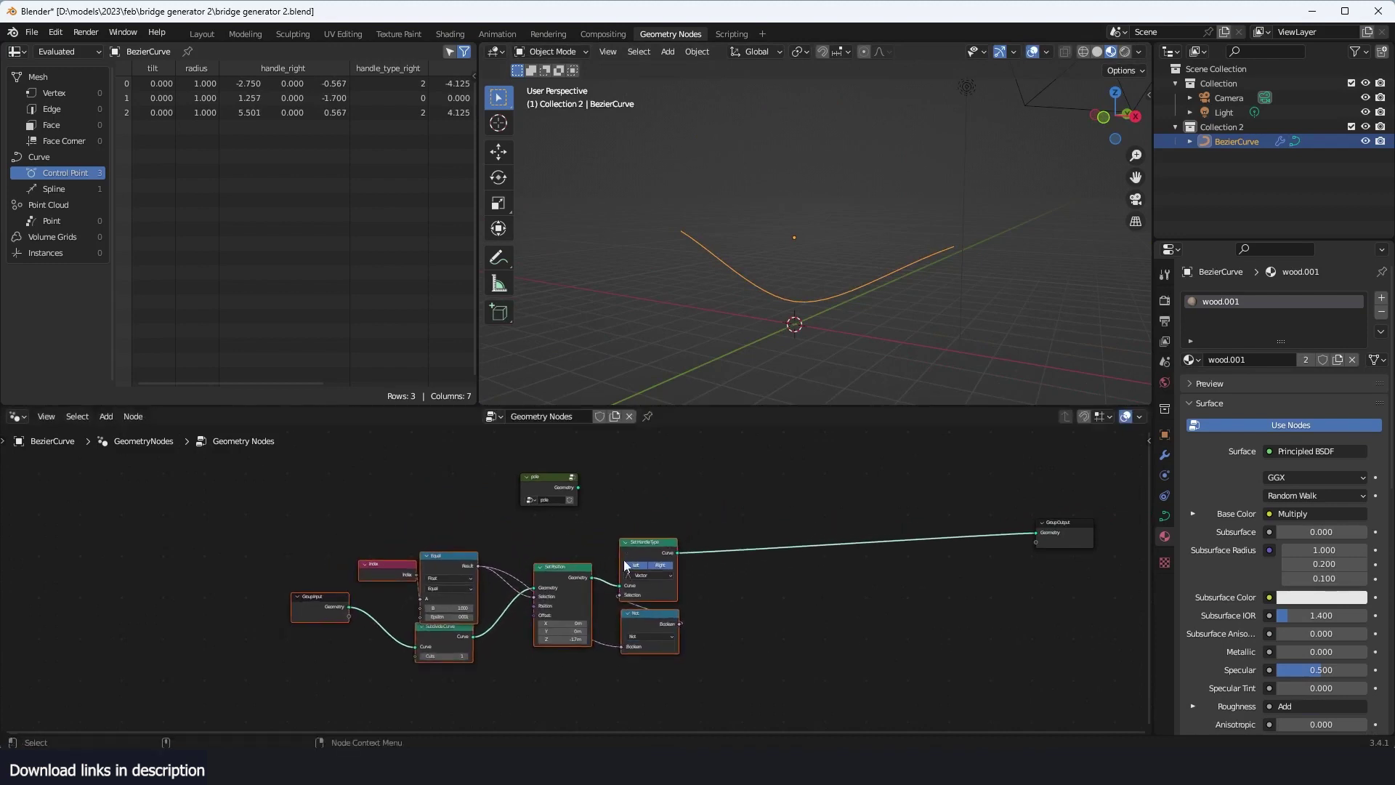
pyautogui.click(485, 564)
pyautogui.moveTo(364, 572); pyautogui.dragTo(312, 569)
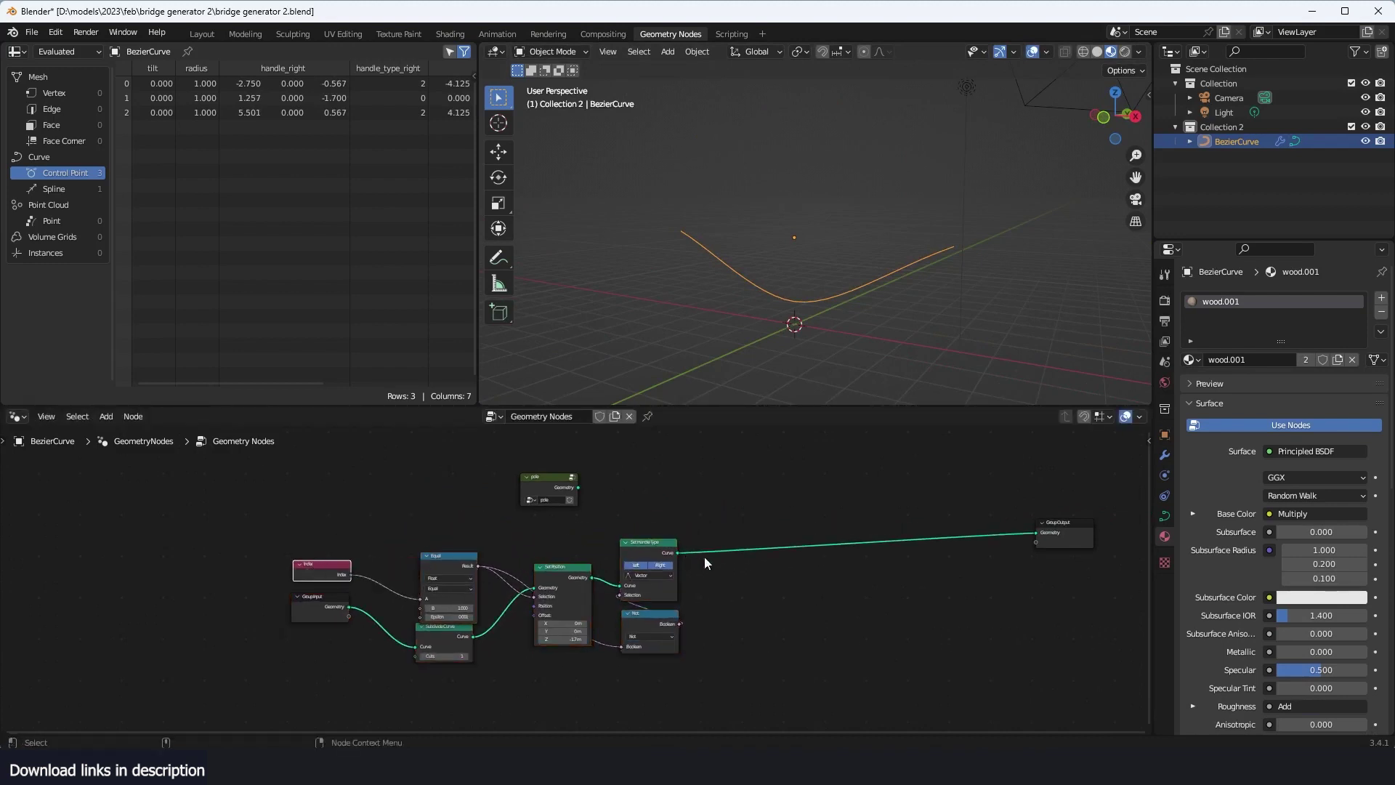
pyautogui.click(762, 521)
pyautogui.scroll(1, 548, 573)
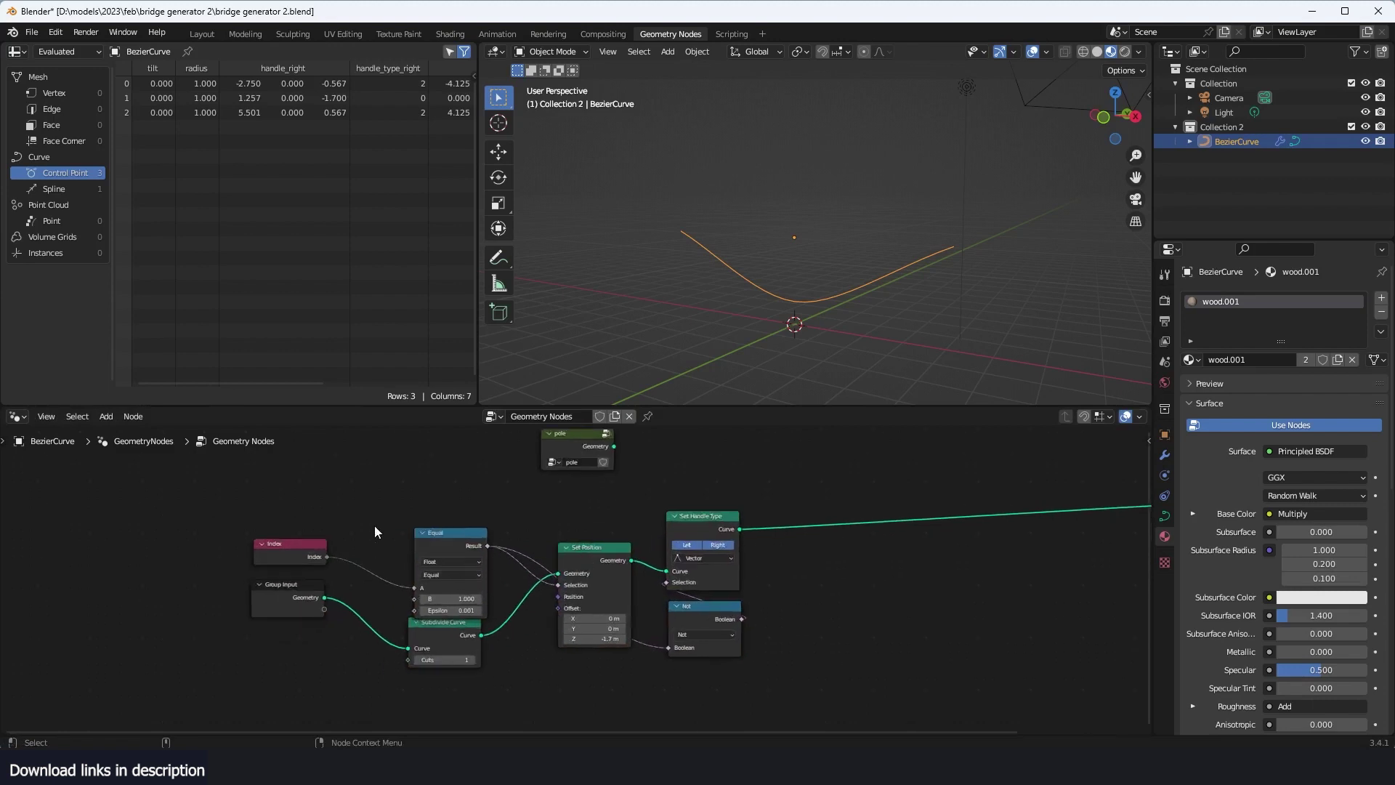
pyautogui.moveTo(298, 594); pyautogui.dragTo(205, 594)
# Step: Group all the curve-sagging nodes from Index to Set Handle Type and name the group "main curve"
pyautogui.moveTo(255, 503); pyautogui.dragTo(813, 687)
pyautogui.hotkey('ctrl', 'g')
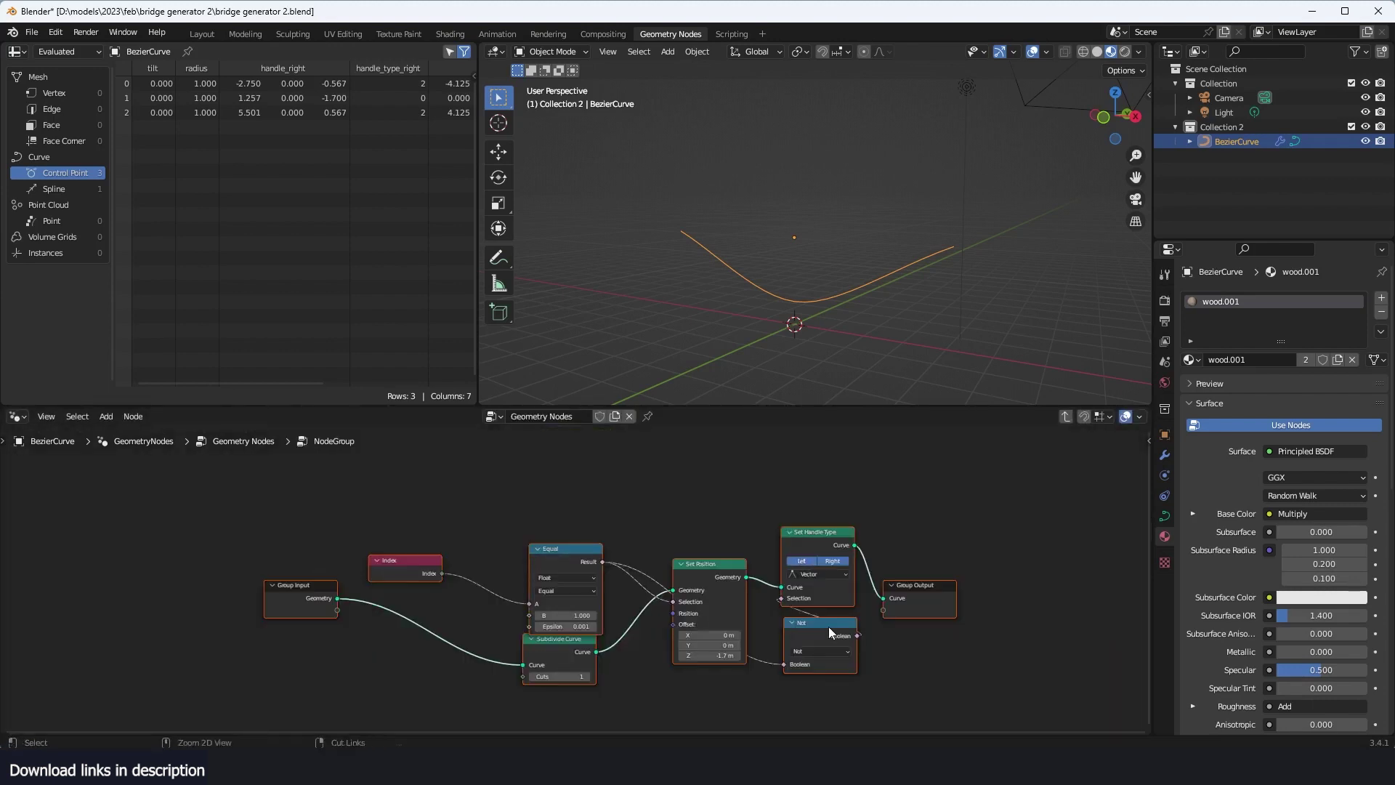
pyautogui.press('Tab')
pyautogui.scroll(2, 535, 603)
pyautogui.doubleClick(462, 606)
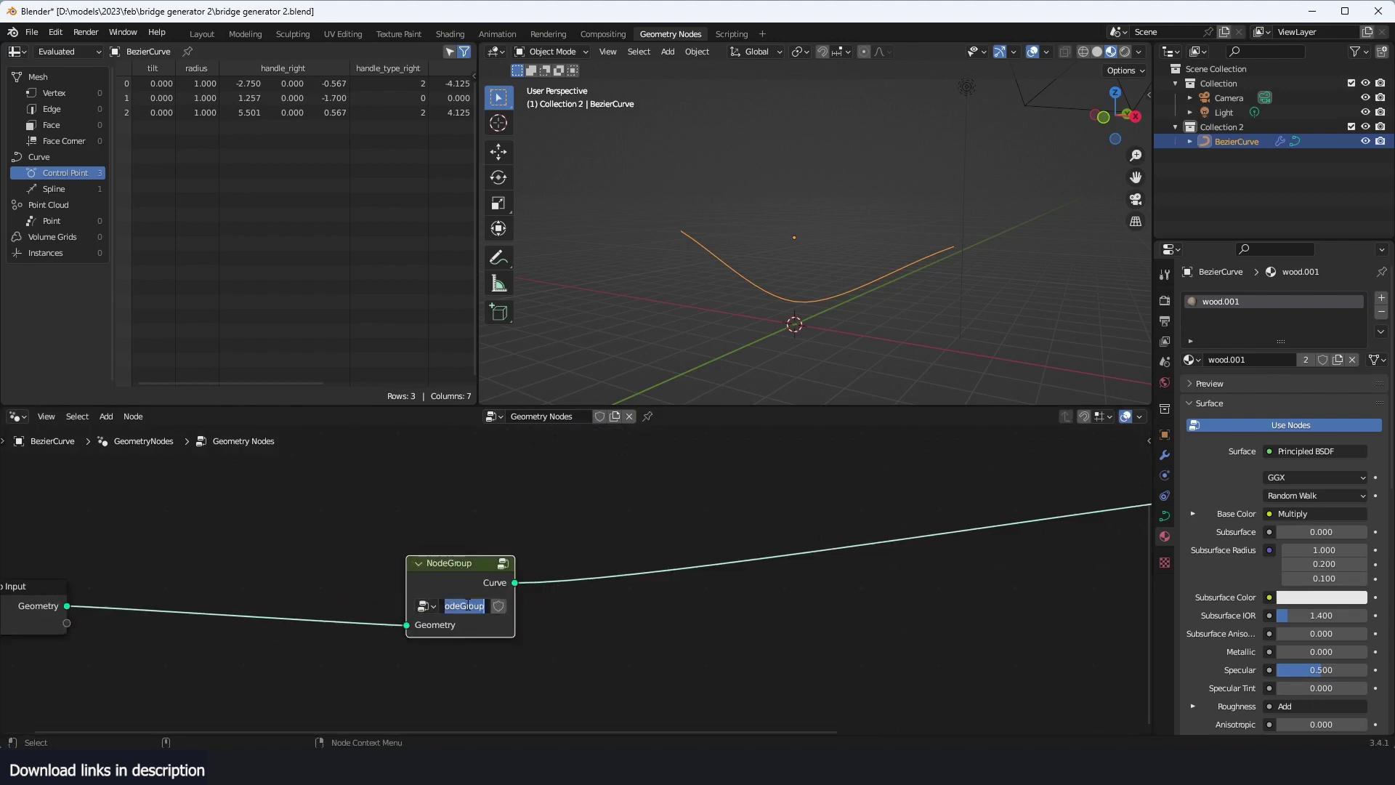
pyautogui.write('main curve')
pyautogui.press('Return')
# Step: Inside the main curve group, add a Combine XYZ node and connect its Vector to Set Position's Offset
pyautogui.press('Tab')
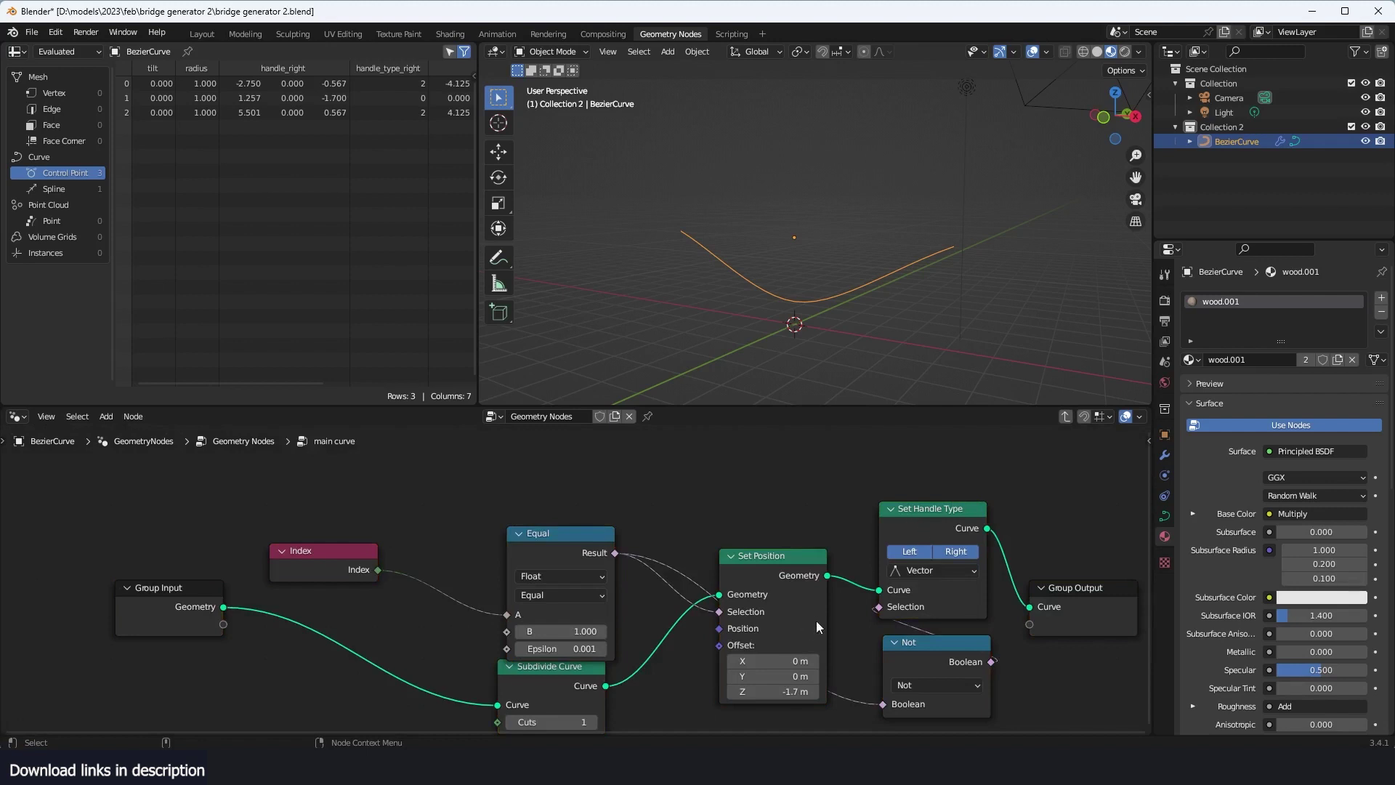
pyautogui.moveTo(817, 626); pyautogui.dragTo(679, 608, button='middle')
pyautogui.hotkey('shift', 'a')
pyautogui.click(635, 408)
pyautogui.write('x')
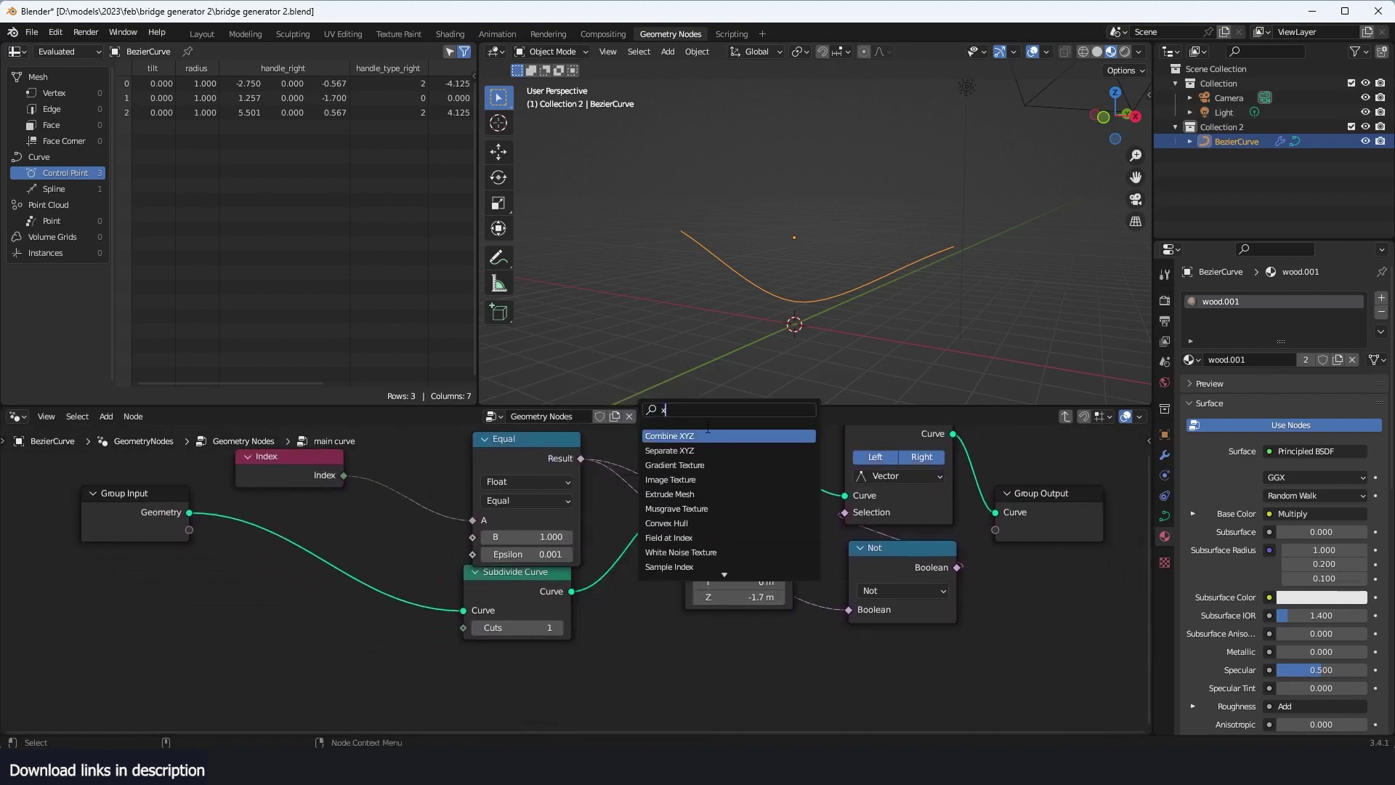
pyautogui.press('Return')
pyautogui.click(785, 643)
pyautogui.moveTo(801, 644); pyautogui.dragTo(684, 551)
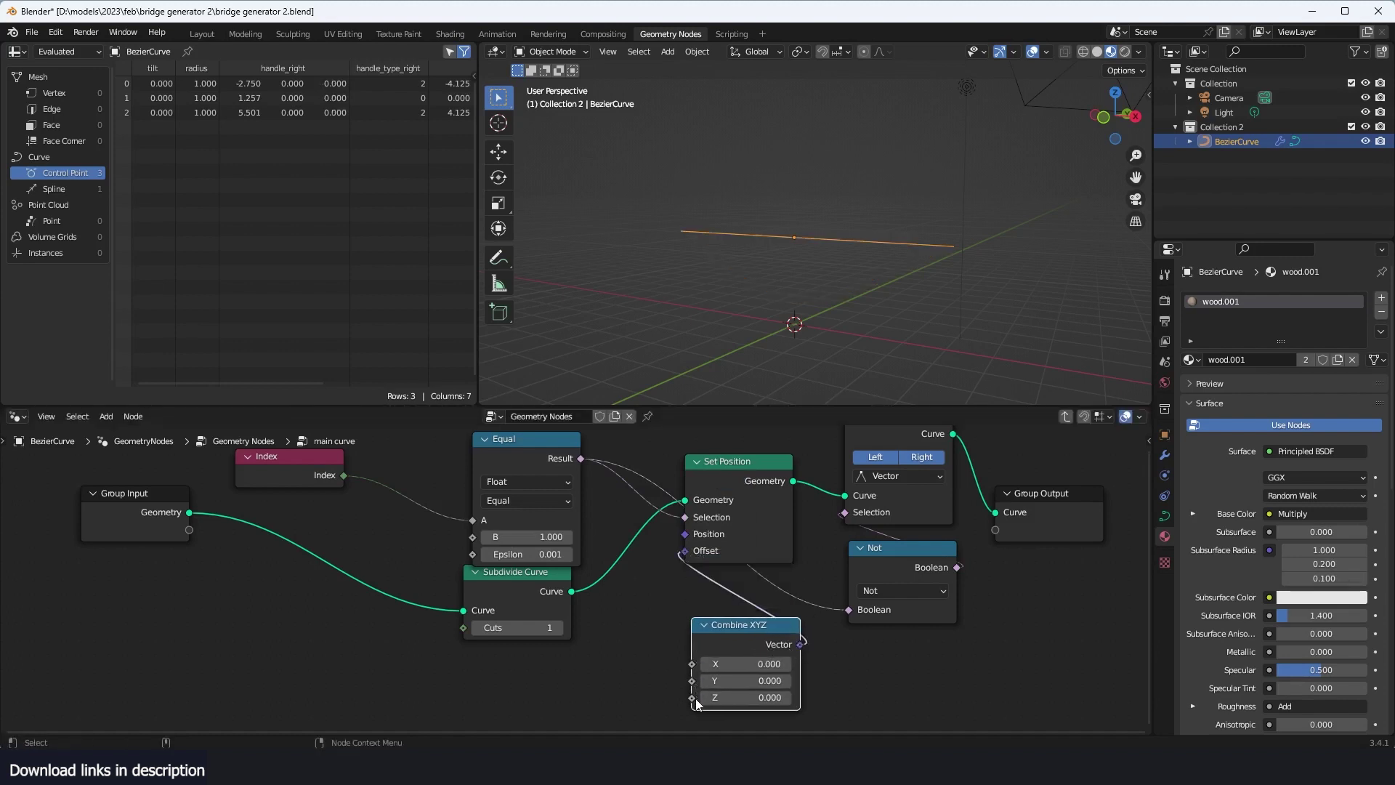
# Step: Expose the Combine XYZ node's Z value as a group input and name it "sugness"
pyautogui.moveTo(692, 698); pyautogui.dragTo(189, 530)
pyautogui.press('n')
pyautogui.click(1142, 539)
pyautogui.doubleClick(1044, 476)
pyautogui.write('su')
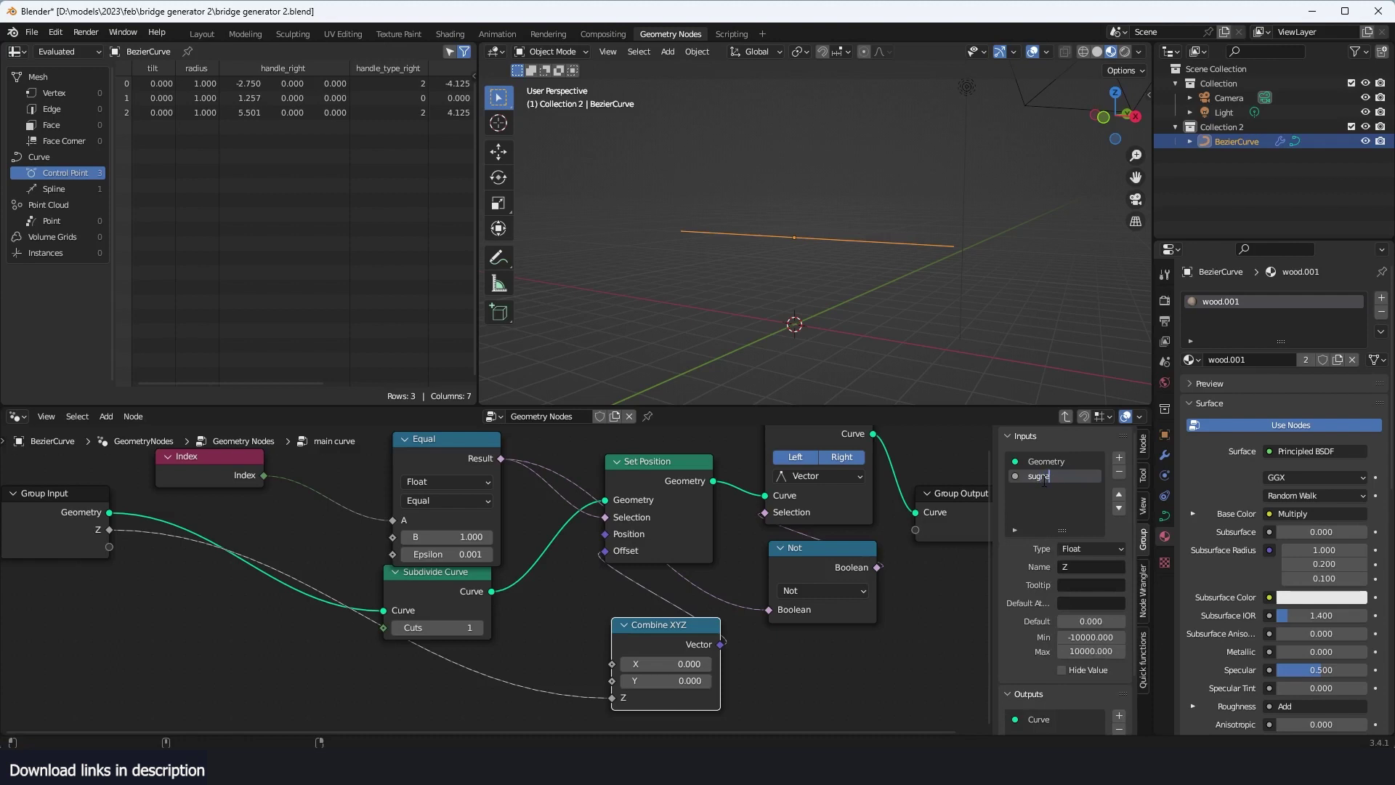
pyautogui.write('gne')
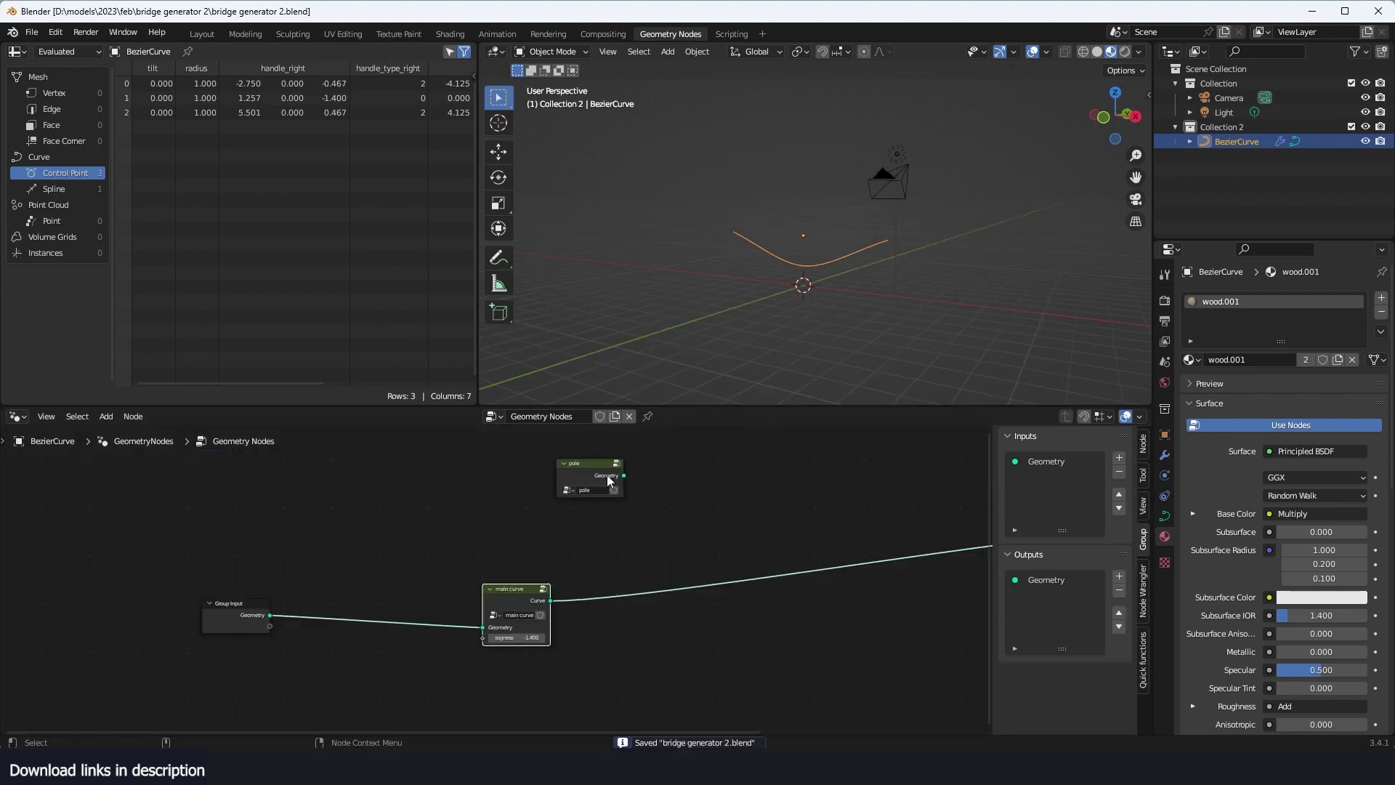
# Step: Reposition the pole and main curve group nodes to make room, and save the file
pyautogui.moveTo(601, 473); pyautogui.dragTo(425, 472)
pyautogui.scroll(2, 728, 494)
pyautogui.moveTo(520, 592); pyautogui.dragTo(465, 617)
pyautogui.hotkey('ctrl', 's')
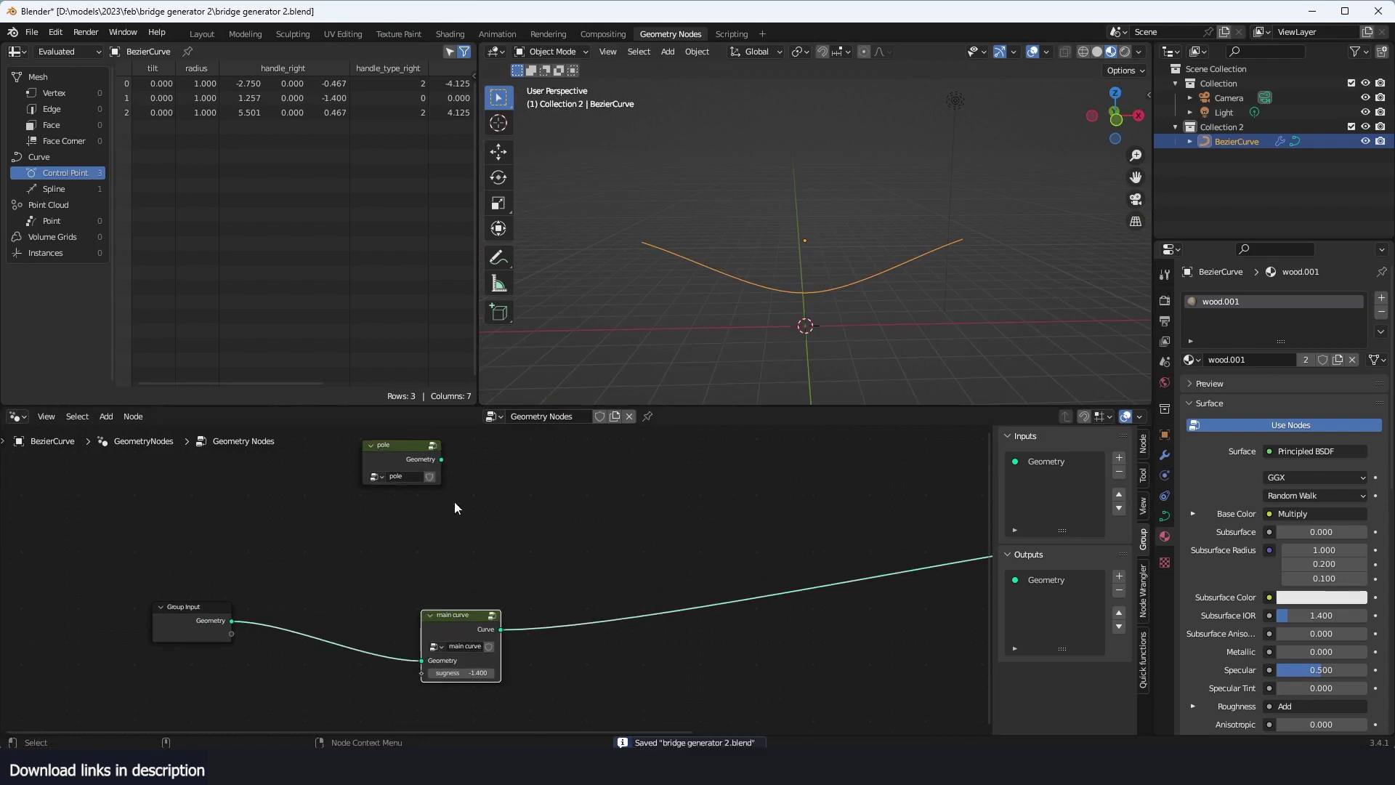
# Step: Add an Instance on Points node, feed main curve into its Points, and send its Instances to Group Output
pyautogui.moveTo(384, 459); pyautogui.dragTo(254, 478)
pyautogui.scroll(1, 407, 465)
pyautogui.hotkey('shift', 'a')
pyautogui.click(535, 401)
pyautogui.write('on poi')
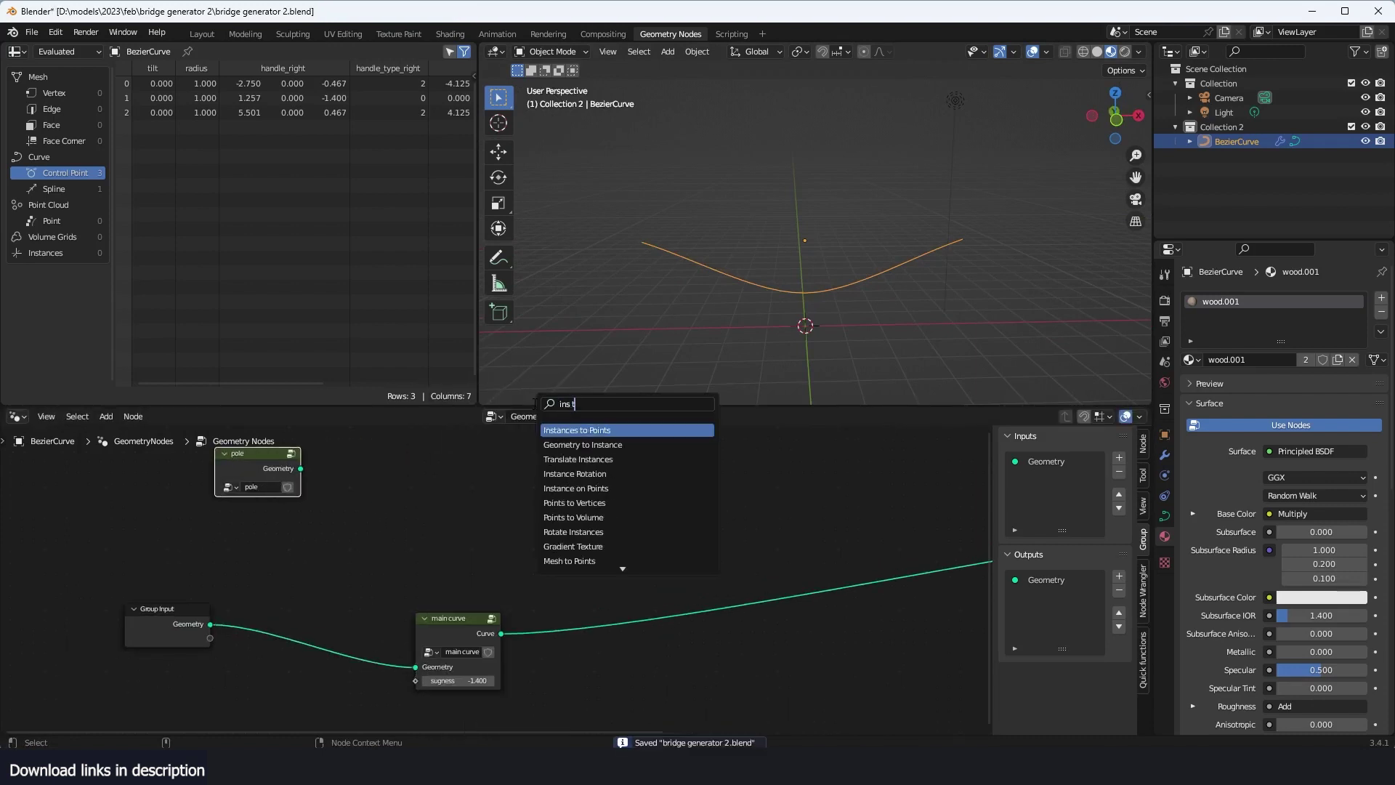
pyautogui.press('Return')
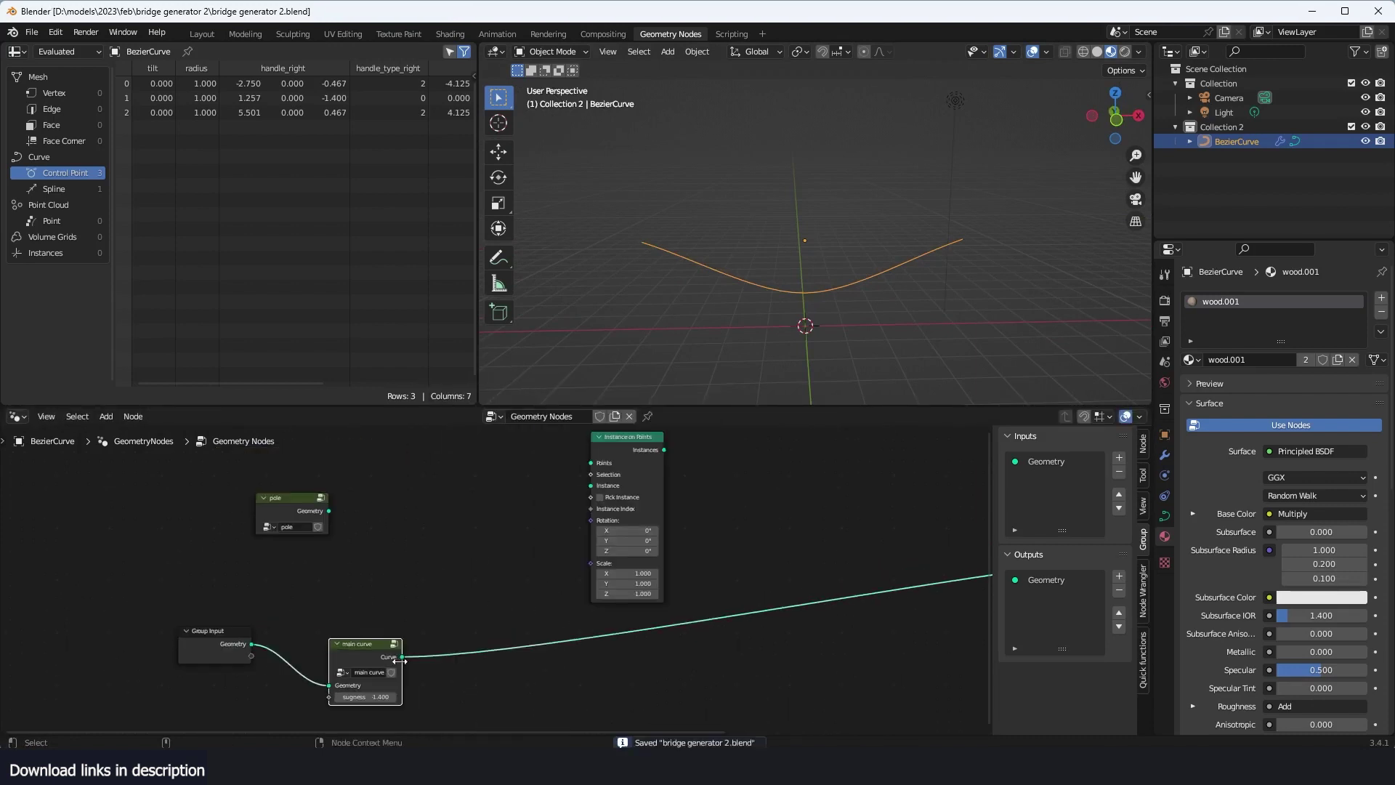
pyautogui.moveTo(401, 665); pyautogui.dragTo(593, 471)
pyautogui.keyDown('alt'); pyautogui.keyDown('shift'); pyautogui.click(622, 447); pyautogui.keyUp('shift'); pyautogui.keyUp('alt')
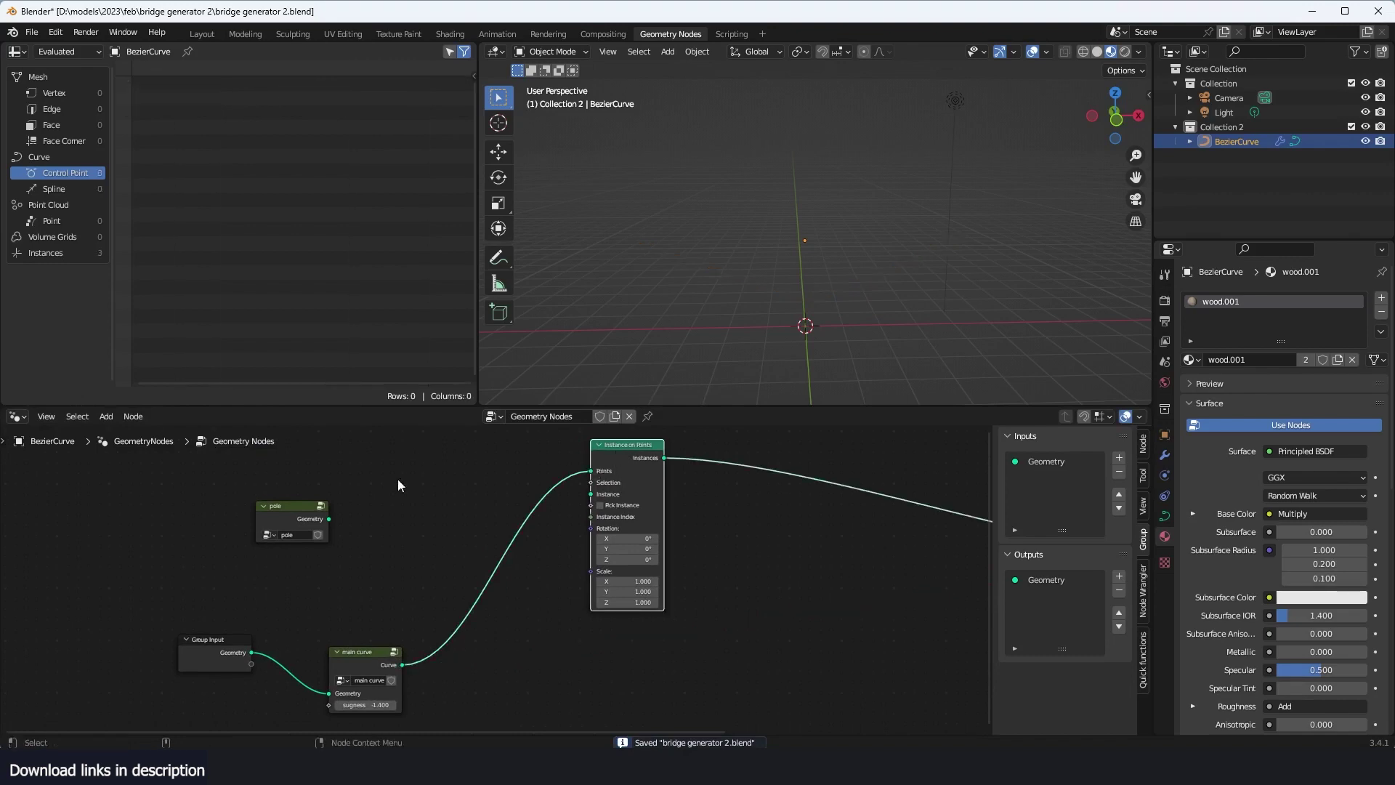
# Step: Connect the pole group's Geometry to the Instance input of Instance on Points
pyautogui.moveTo(336, 518); pyautogui.dragTo(649, 465)
pyautogui.moveTo(770, 322); pyautogui.dragTo(806, 321, button='middle')
pyautogui.moveTo(670, 465); pyautogui.dragTo(824, 480)
pyautogui.scroll(1, 824, 480)
pyautogui.moveTo(824, 479); pyautogui.dragTo(715, 466, button='middle')
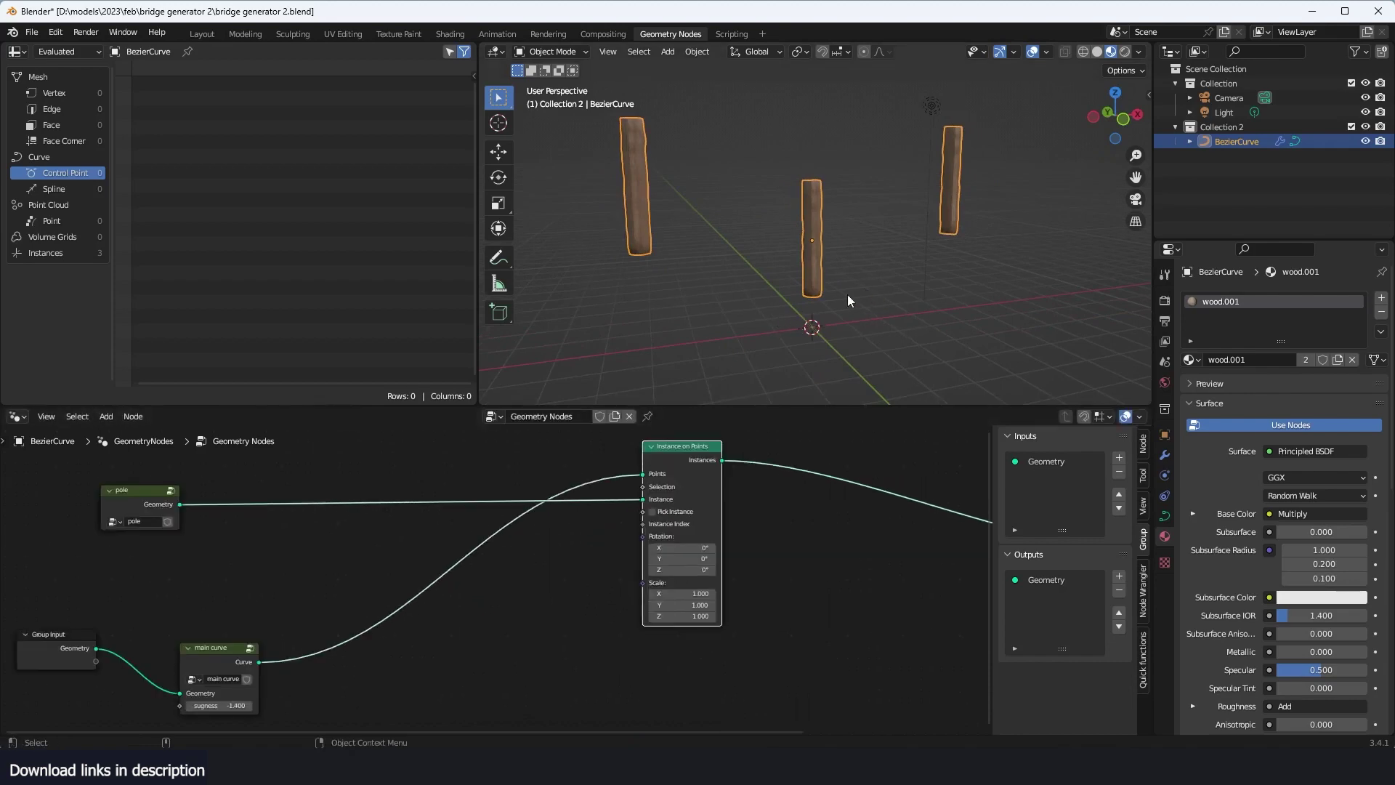
# Step: Add an Index node and a Compare node set to Integer, and connect Index to its A input
pyautogui.hotkey('shift', 'a')
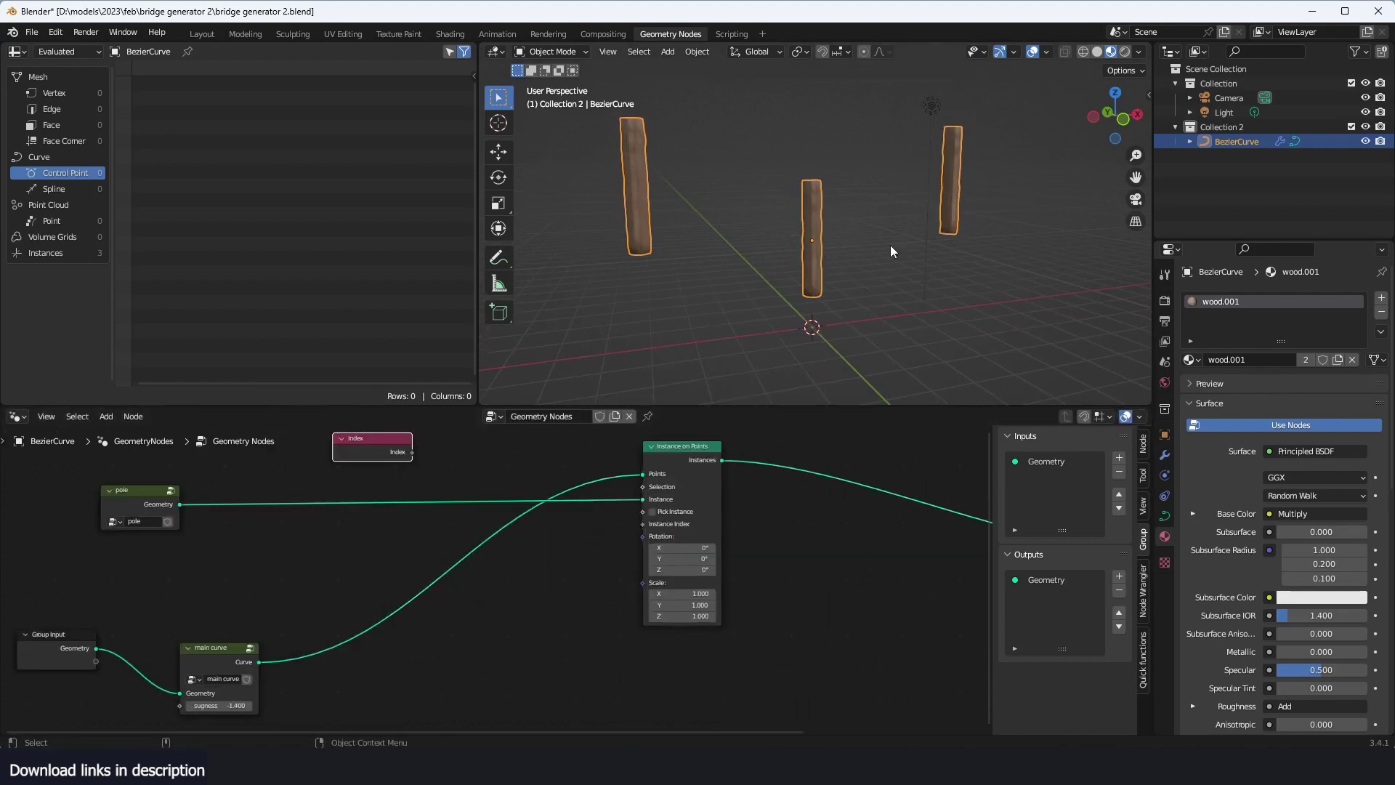
pyautogui.moveTo(543, 444); pyautogui.dragTo(589, 482, button='middle')
pyautogui.hotkey('shift', 'a')
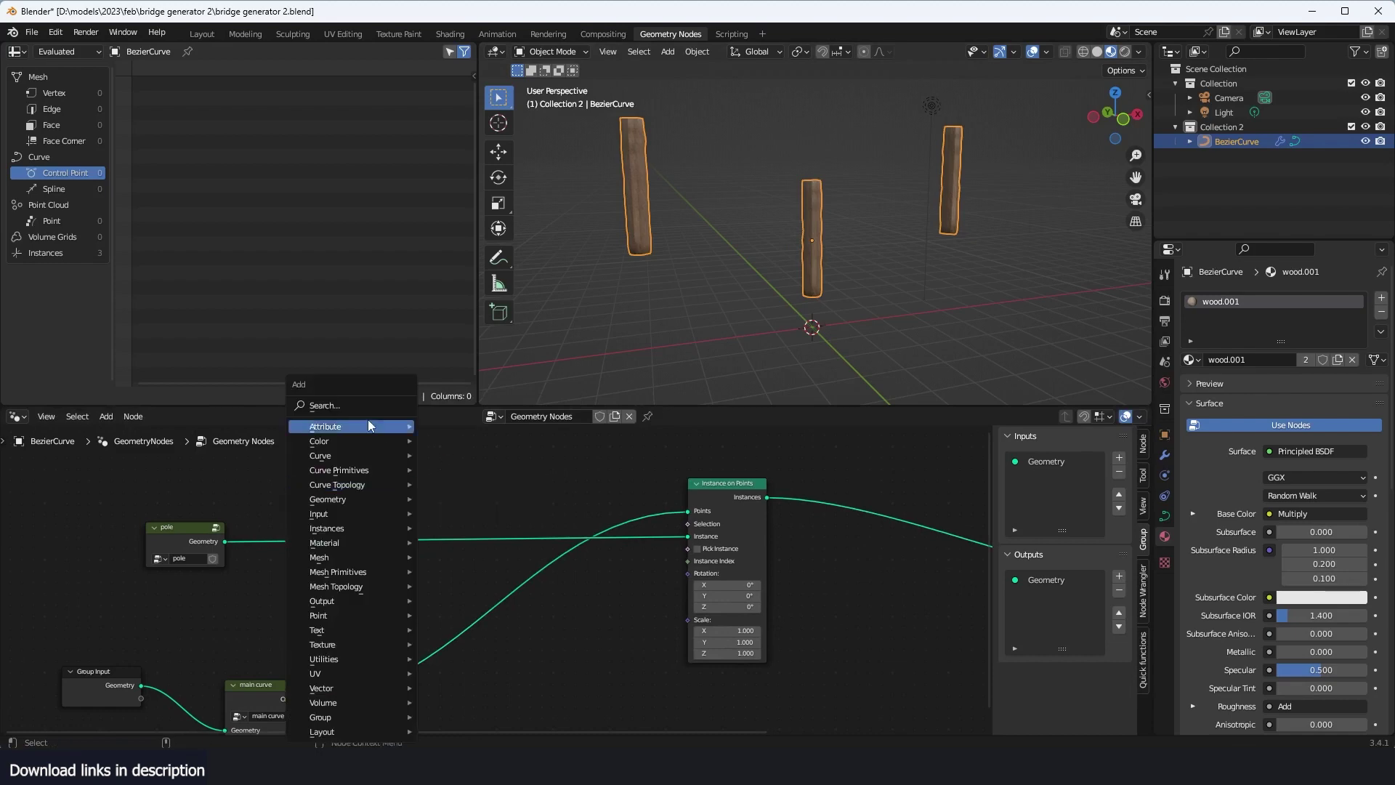
pyautogui.click(365, 409)
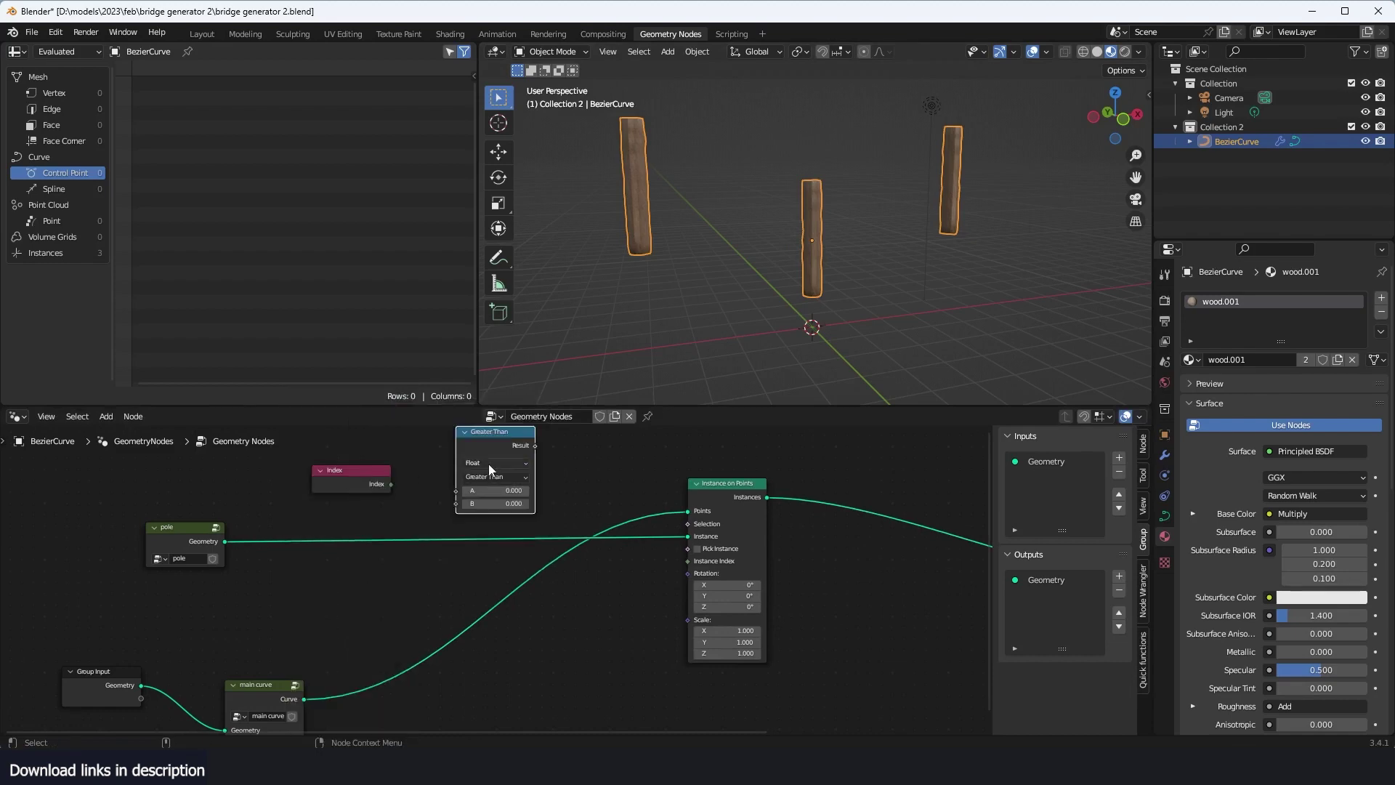
pyautogui.click(491, 464)
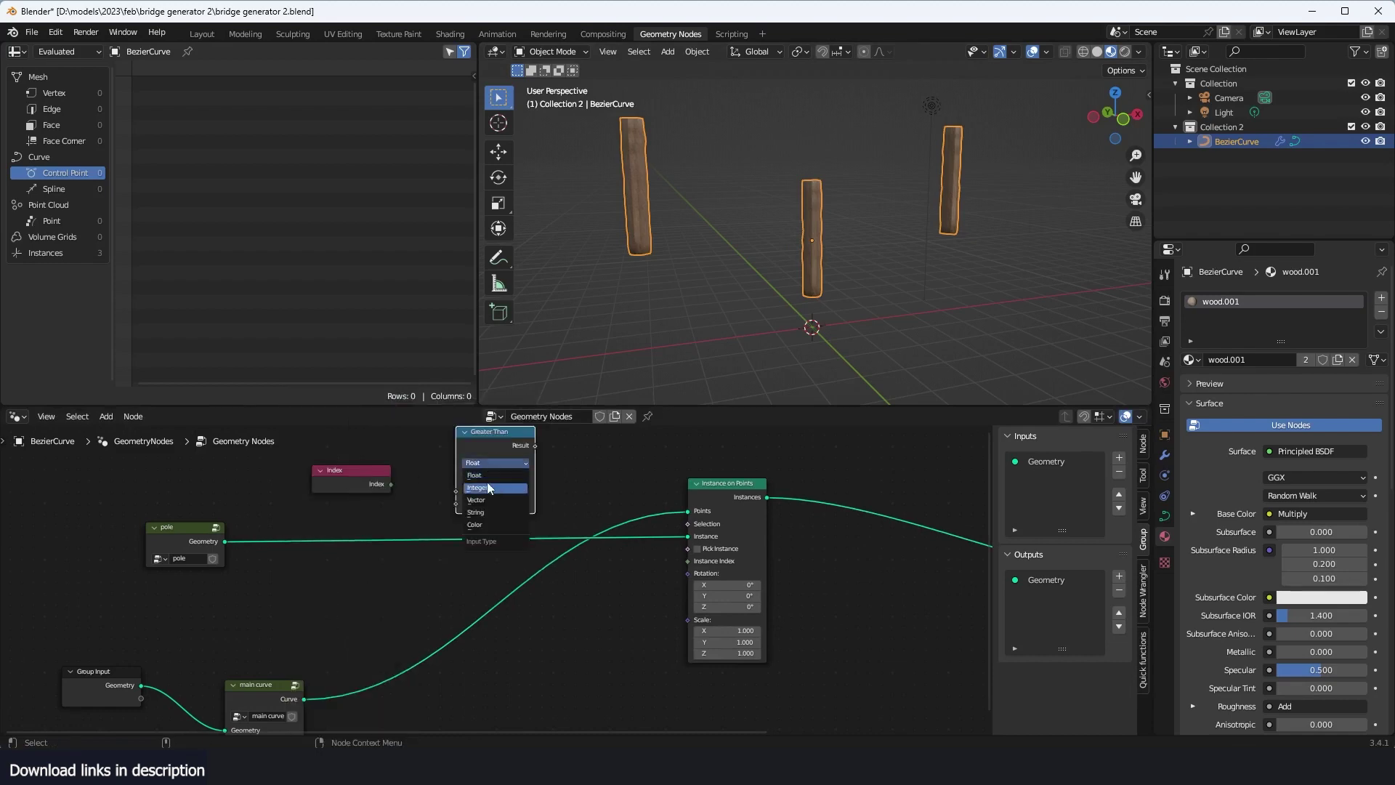
pyautogui.click(489, 491)
pyautogui.moveTo(391, 484); pyautogui.dragTo(458, 491)
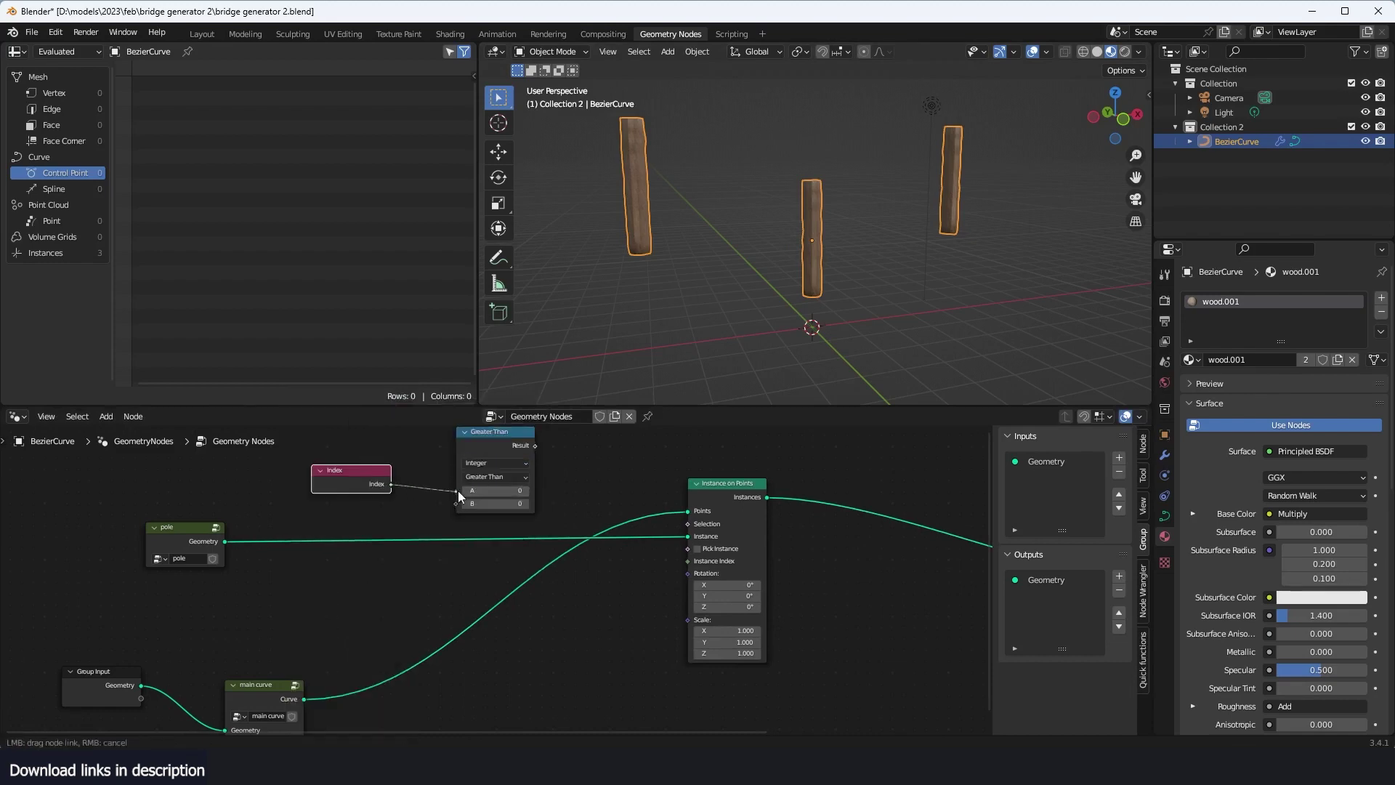
# Step: Set the comparison to Not Equal with B at 1 and connect its Result to Instance on Points' Selection
pyautogui.click(495, 476)
pyautogui.click(498, 547)
pyautogui.click(517, 503)
pyautogui.write('1')
pyautogui.press('Return')
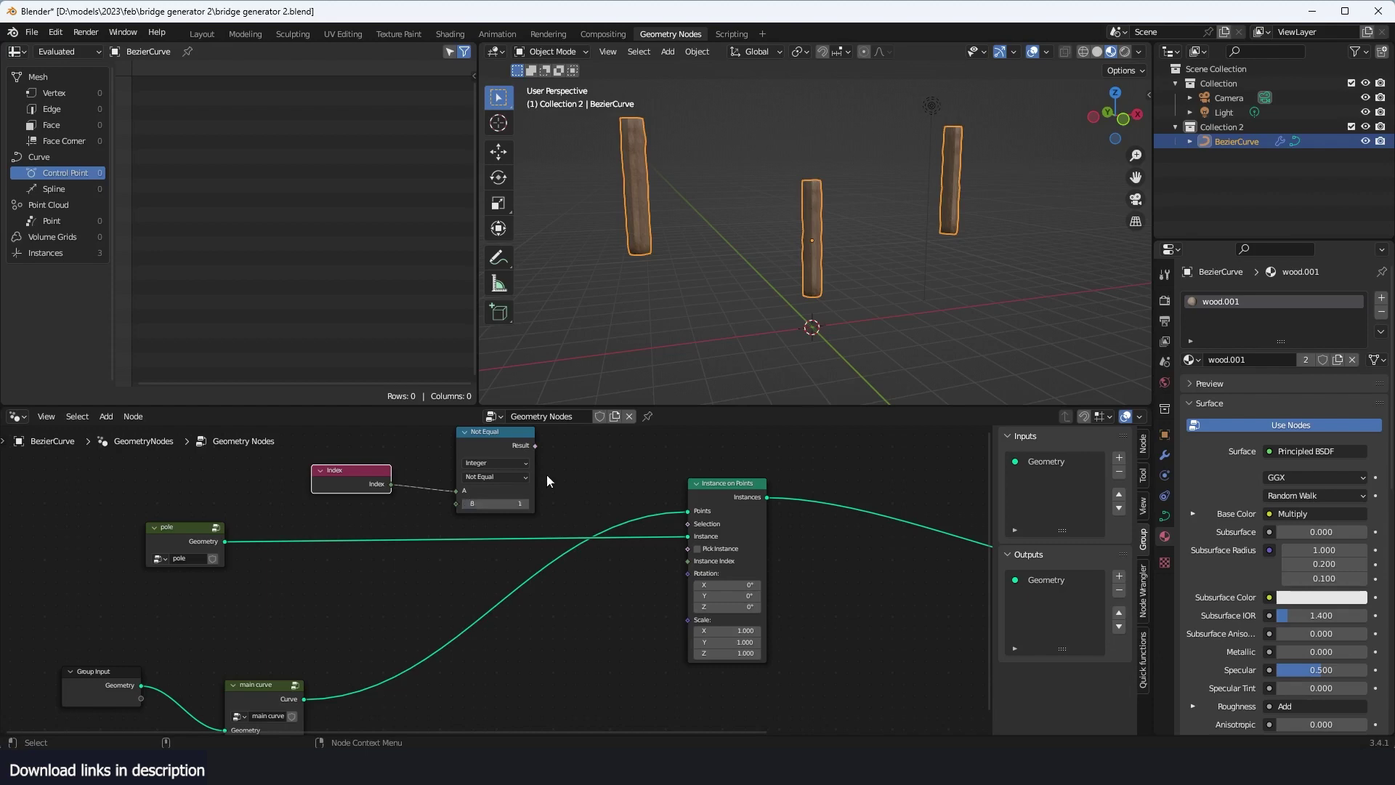
pyautogui.moveTo(536, 445); pyautogui.dragTo(688, 524)
pyautogui.moveTo(981, 228); pyautogui.dragTo(849, 232, button='middle')
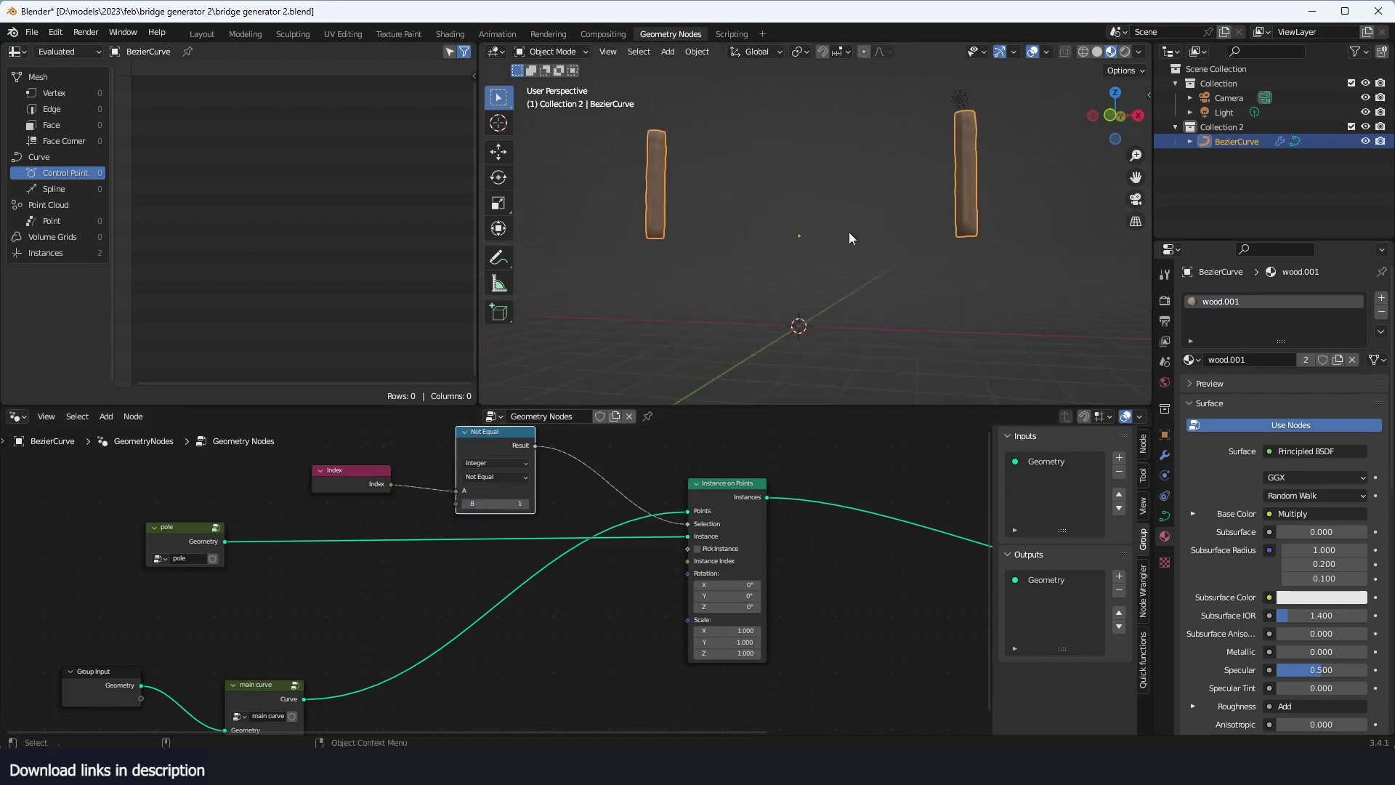
# Step: Join the main curve output with the pole instances through a Join Geometry node before Group Output
pyautogui.scroll(-2, 574, 465)
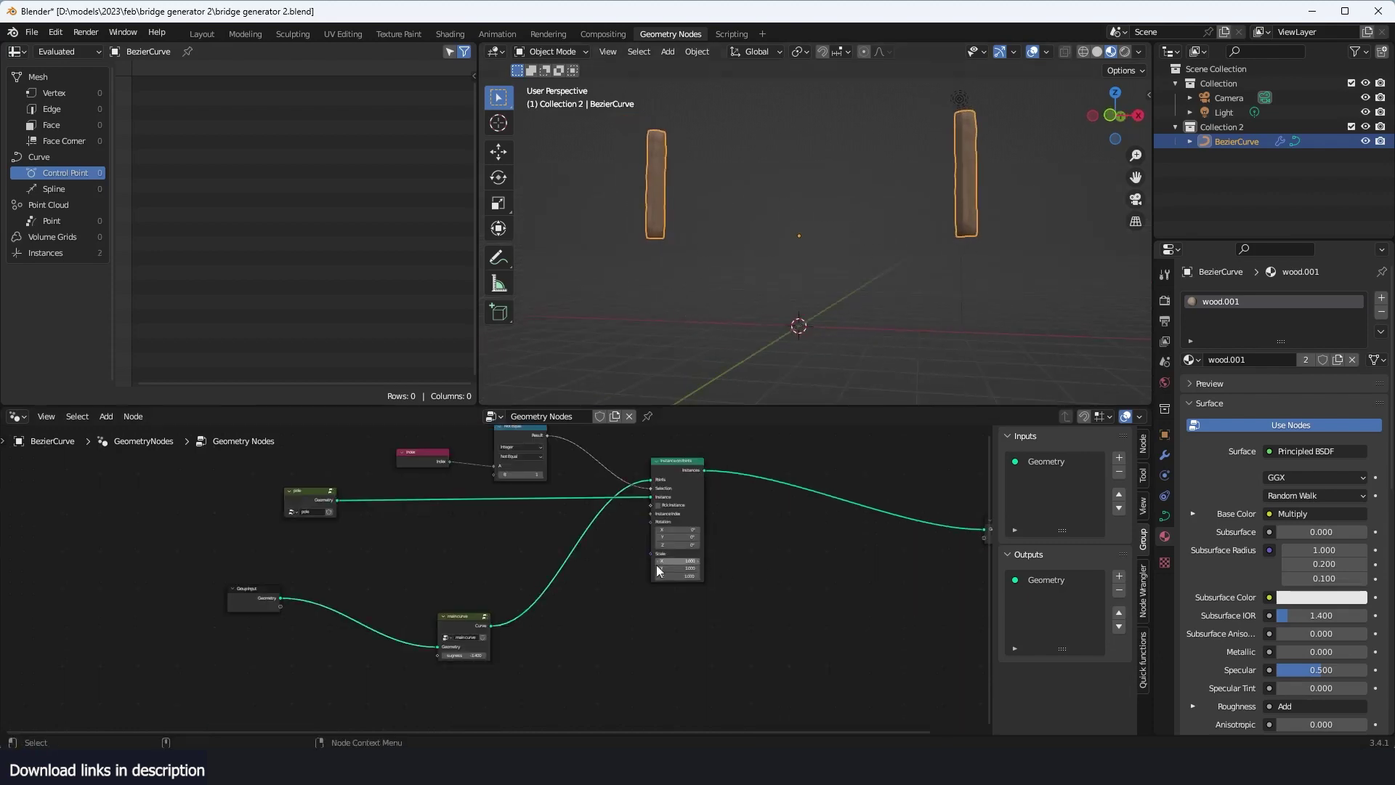
pyautogui.click(466, 622)
pyautogui.keyDown('ctrl'); pyautogui.keyDown('shift'); pyautogui.moveTo(568, 577); pyautogui.dragTo(690, 514, button='right'); pyautogui.keyUp('shift'); pyautogui.keyUp('ctrl')
pyautogui.click(739, 539)
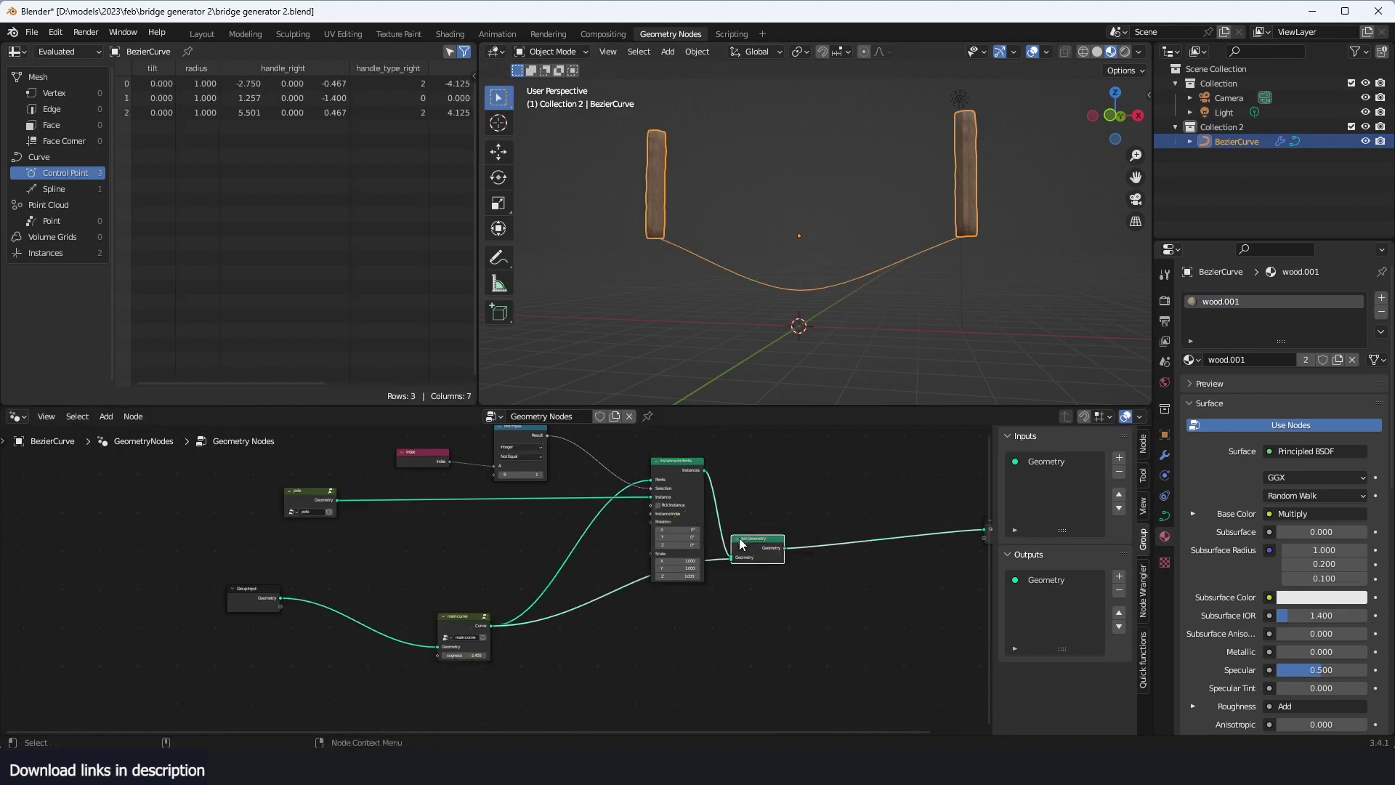
pyautogui.moveTo(749, 539); pyautogui.dragTo(828, 559)
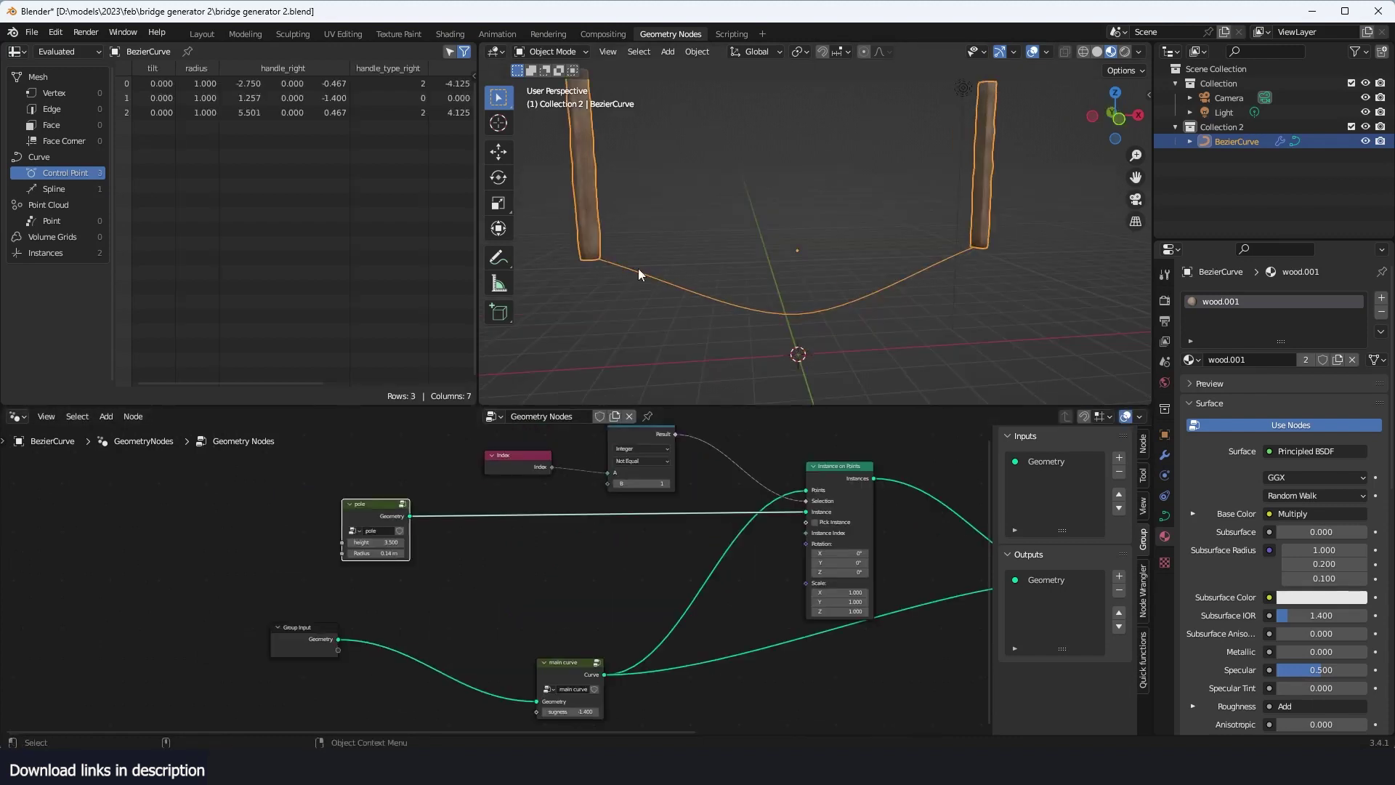
# Step: Open the main curve group and insert a second Set Position node between Set Handle Type and Group Output
pyautogui.moveTo(639, 270); pyautogui.dragTo(940, 259, button='middle')
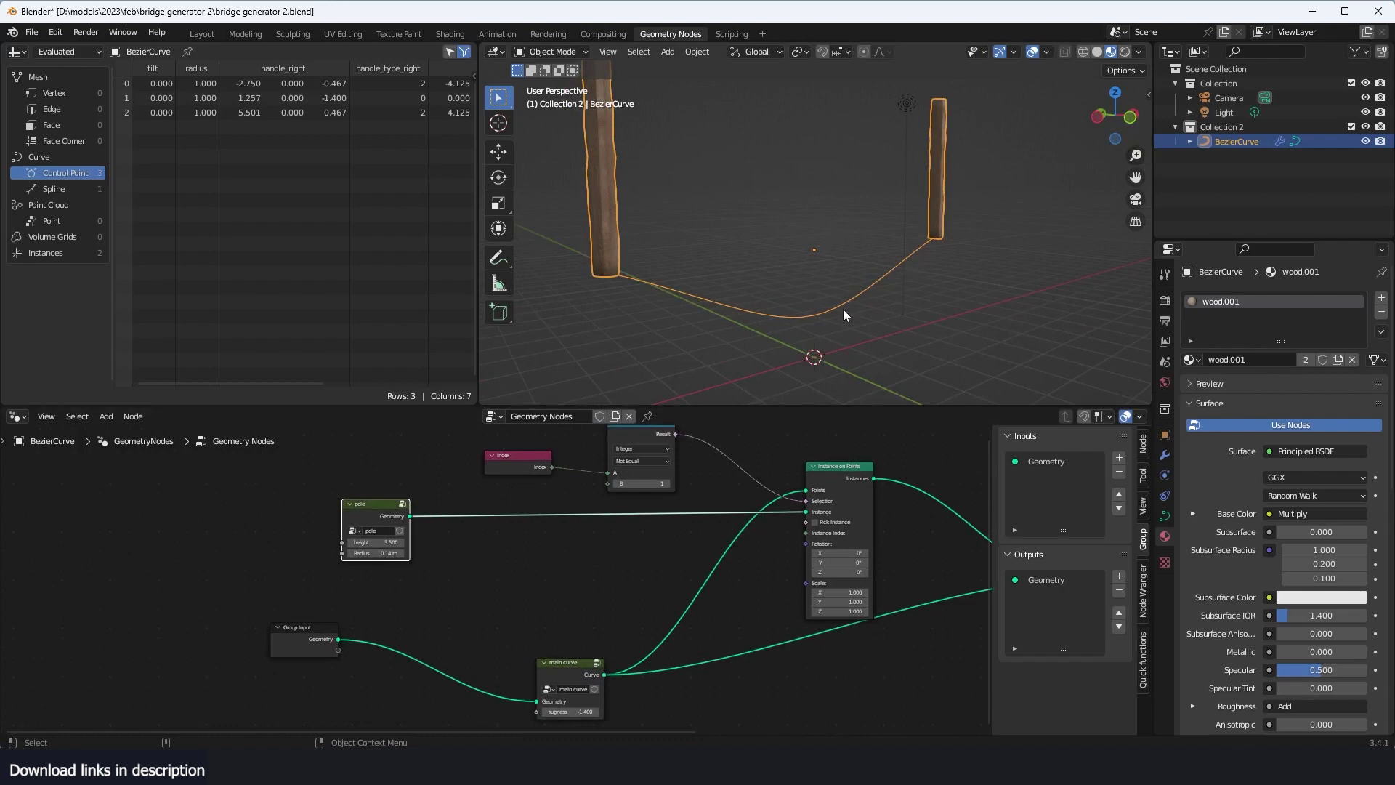
pyautogui.moveTo(710, 590); pyautogui.dragTo(751, 539, button='middle')
pyautogui.scroll(1, 751, 539)
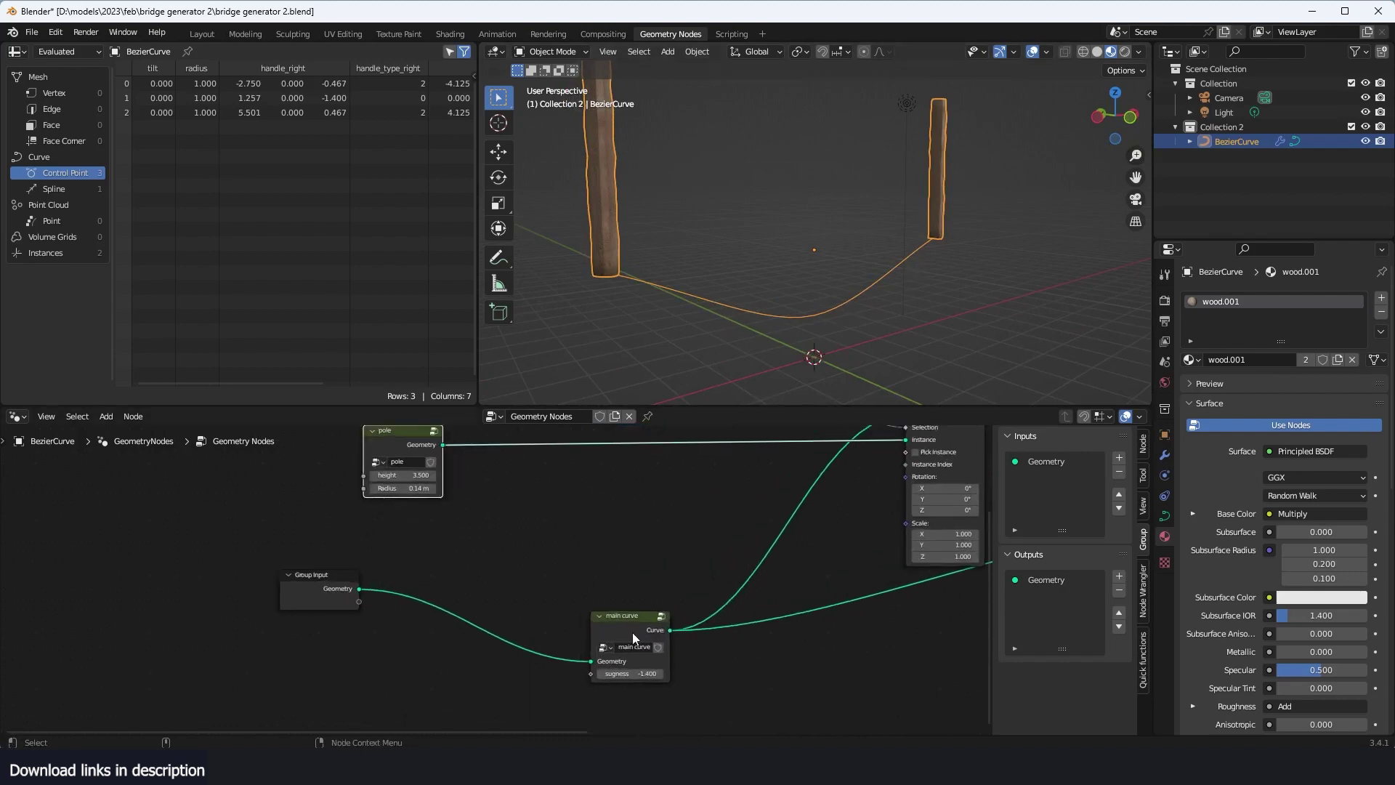
pyautogui.press('Tab')
pyautogui.moveTo(628, 640); pyautogui.dragTo(777, 618, button='middle')
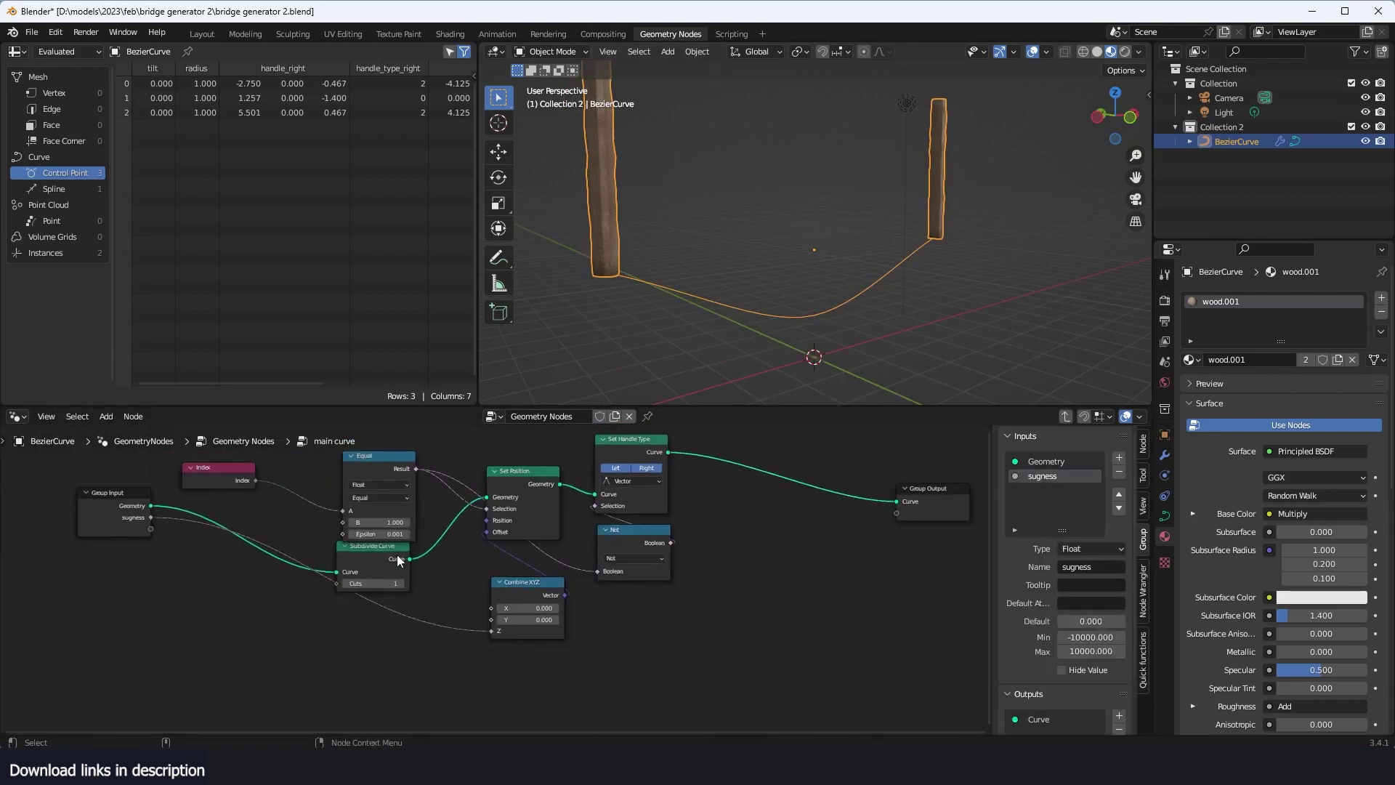
pyautogui.moveTo(398, 557); pyautogui.dragTo(393, 567)
pyautogui.click(794, 498)
pyautogui.hotkey('shift', 'a')
pyautogui.click(760, 405)
pyautogui.write('se')
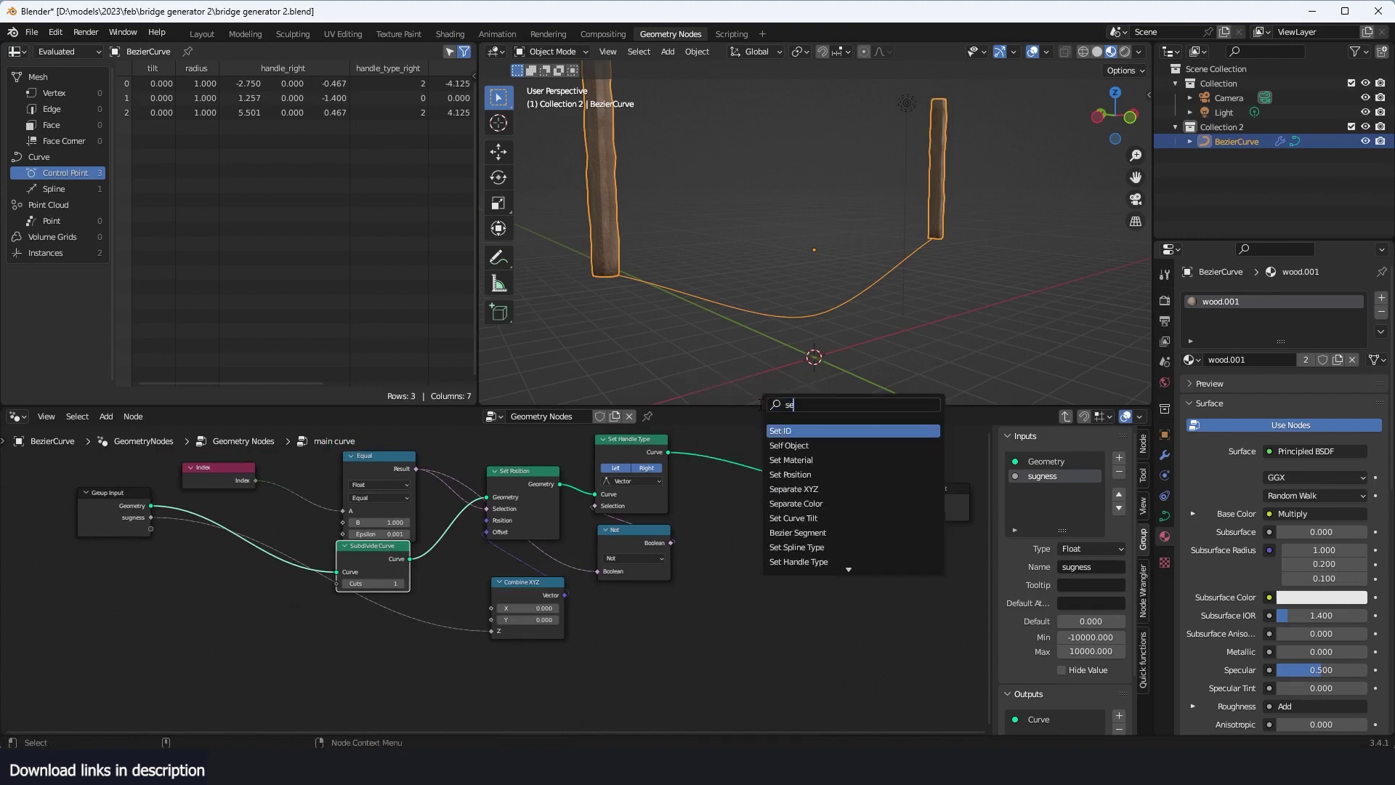
pyautogui.press('Escape')
# Step: Add another Combine XYZ node and connect its Vector to the second Set Position's Offset
pyautogui.hotkey('shift', 'a')
pyautogui.click(766, 407)
pyautogui.write('x')
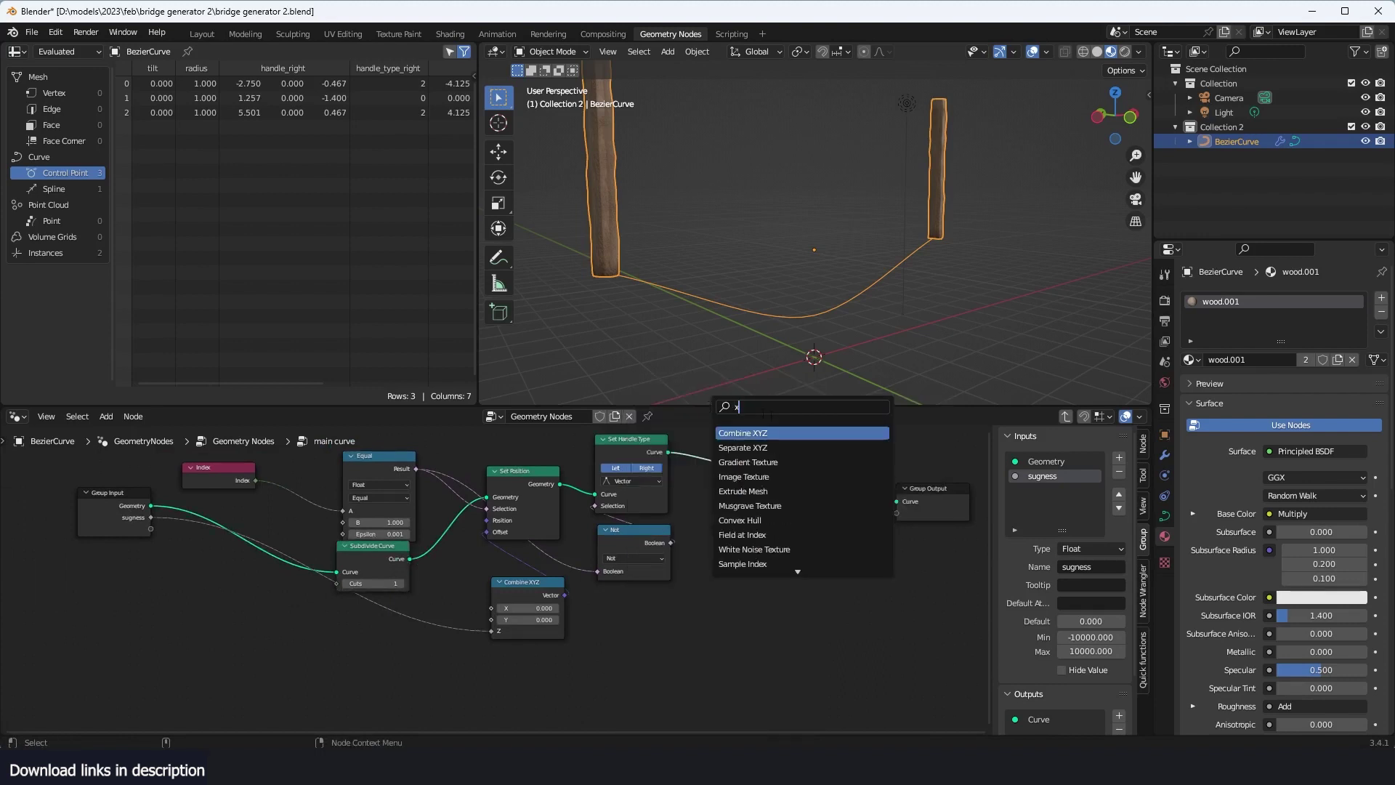
pyautogui.press('Return')
pyautogui.click(777, 574)
pyautogui.moveTo(817, 578); pyautogui.dragTo(749, 504)
# Step: Try adjusting the Z value of the second Combine XYZ node and undo the change
pyautogui.moveTo(723, 617); pyautogui.dragTo(130, 537)
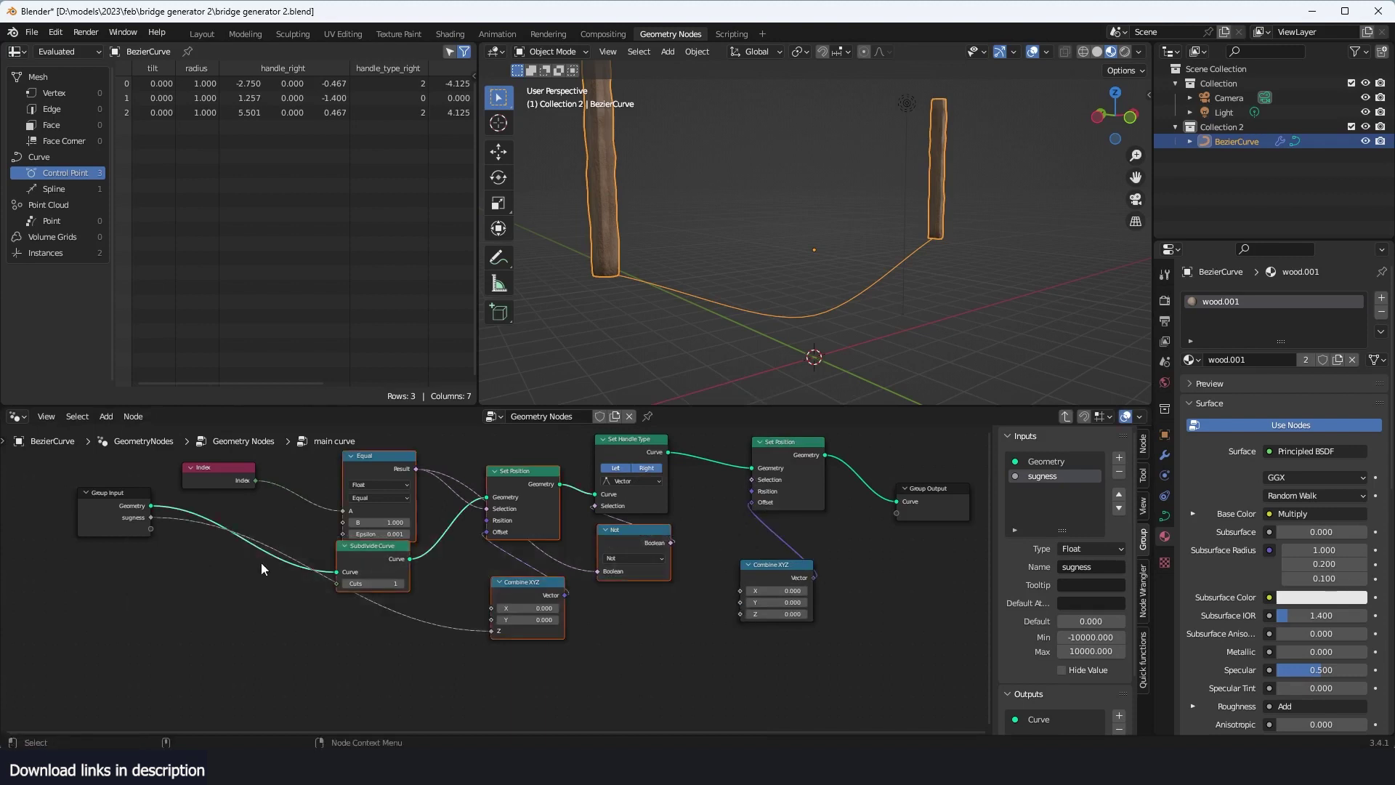
pyautogui.moveTo(785, 614); pyautogui.dragTo(843, 614)
pyautogui.hotkey('ctrl', 'z')
pyautogui.click(787, 629)
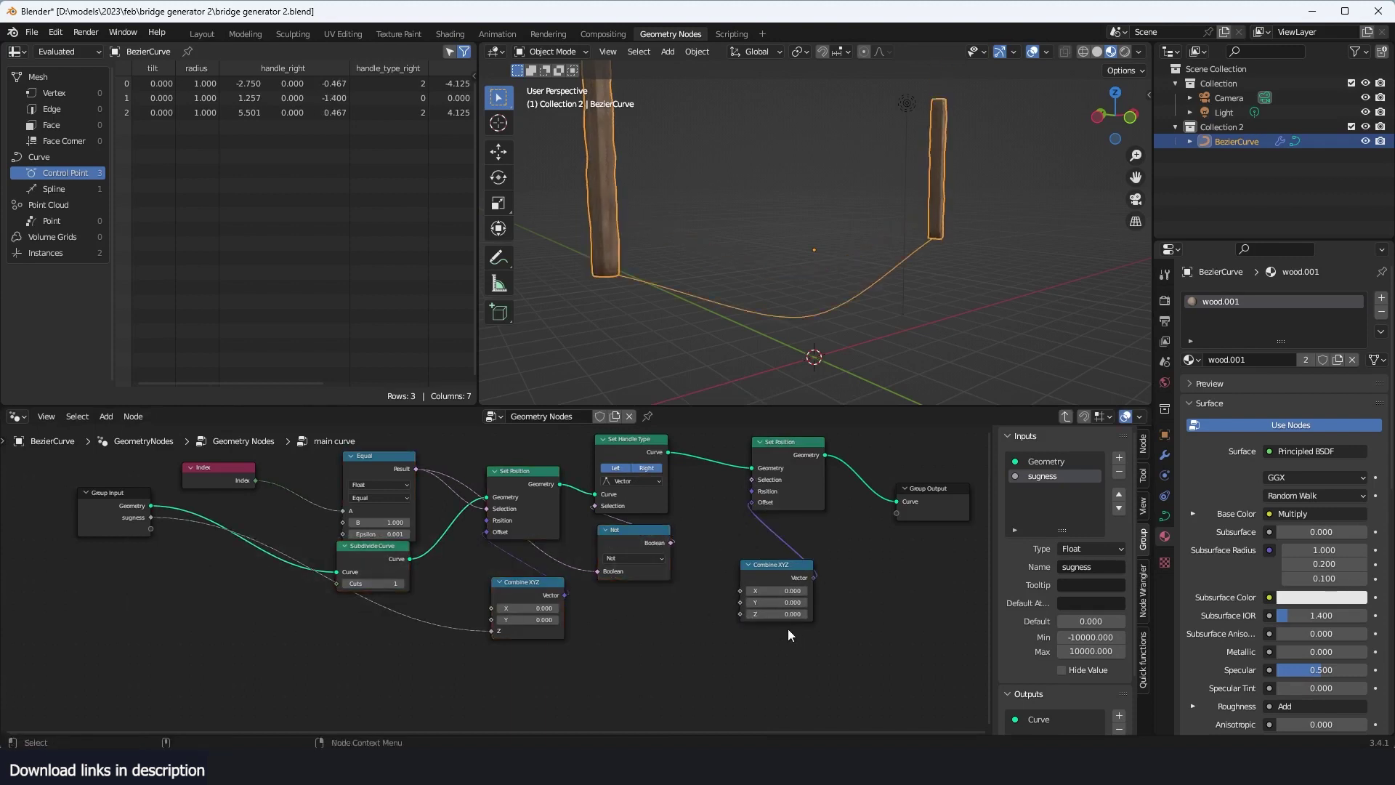
pyautogui.moveTo(789, 581); pyautogui.dragTo(775, 591, button='middle')
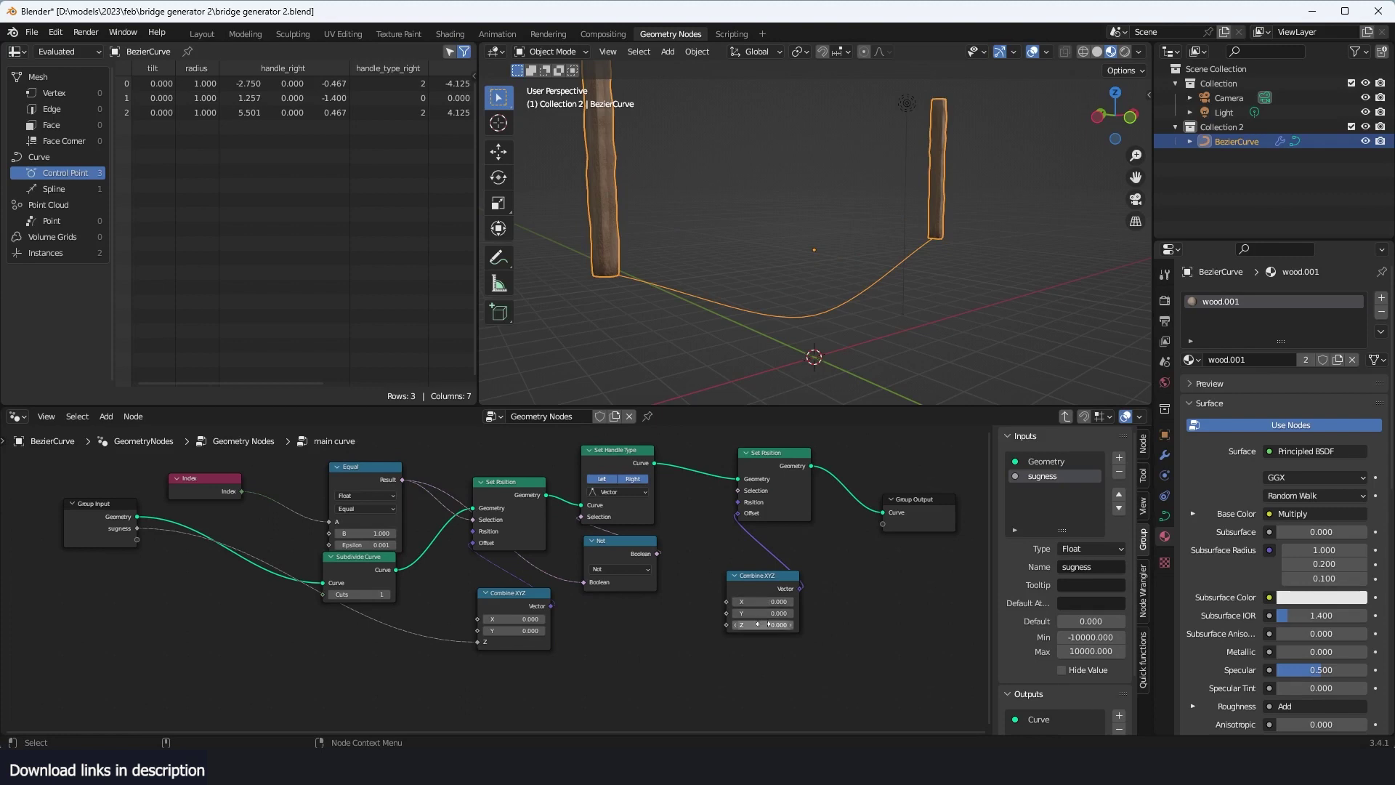
# Step: Expose the second Combine XYZ's Z as a group input named "Z pos" and leave the main curve group
pyautogui.moveTo(763, 624); pyautogui.dragTo(136, 540)
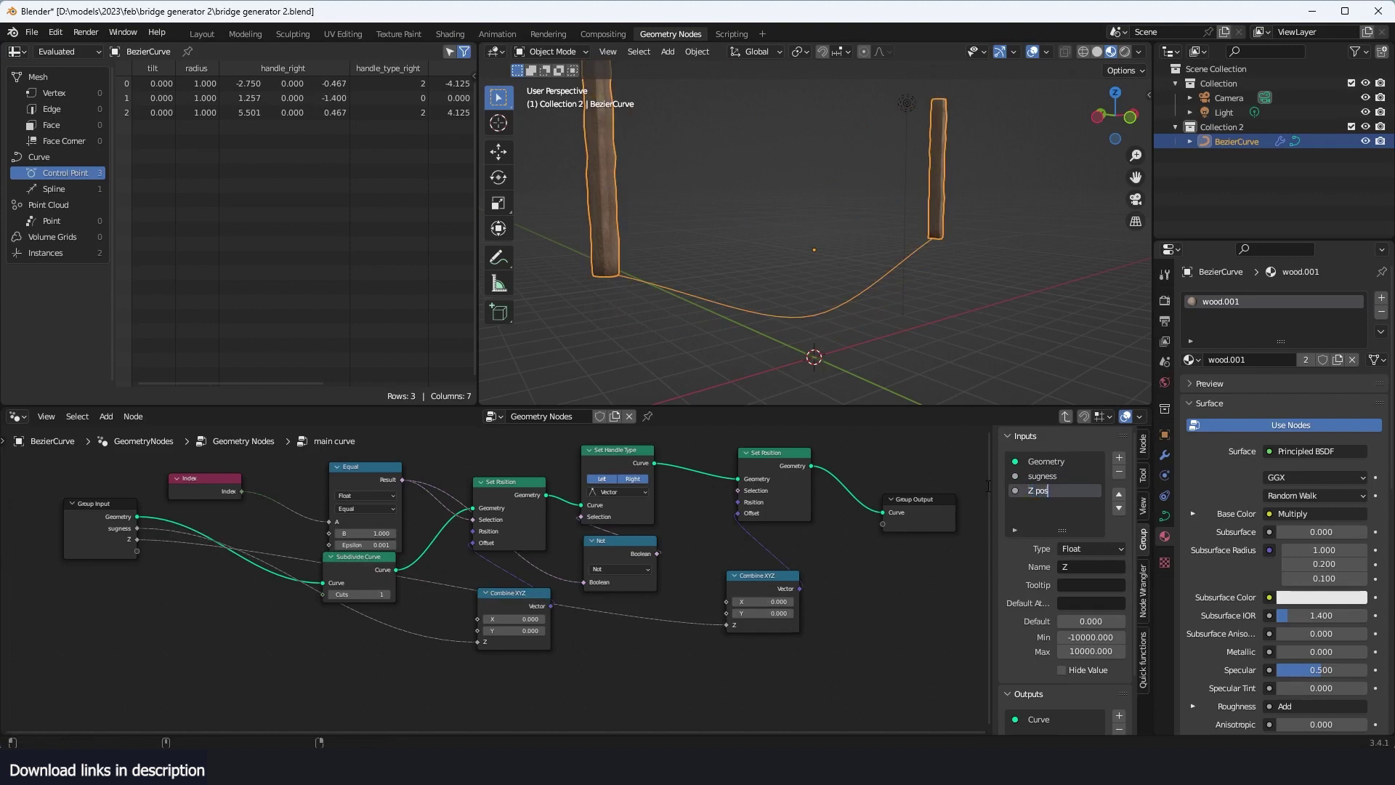
pyautogui.press('Return')
pyautogui.press('Tab')
pyautogui.moveTo(537, 662); pyautogui.dragTo(508, 662)
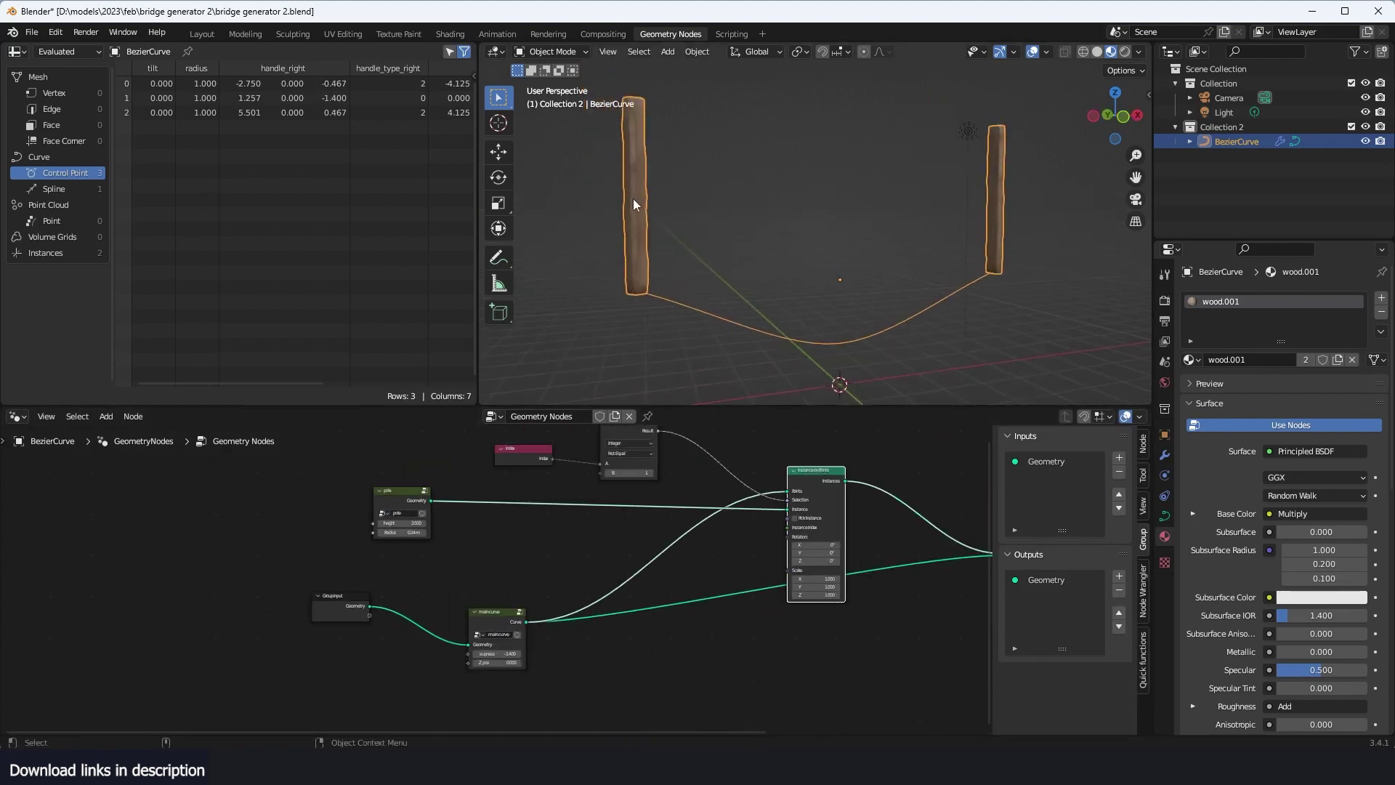
# Step: Duplicate the main curve group node and connect Group Input's Geometry to the copy
pyautogui.moveTo(641, 498); pyautogui.dragTo(517, 501, button='middle')
pyautogui.moveTo(717, 498); pyautogui.dragTo(725, 457)
pyautogui.moveTo(362, 618); pyautogui.dragTo(404, 547)
pyautogui.hotkey('shift', 'd')
pyautogui.click(575, 605)
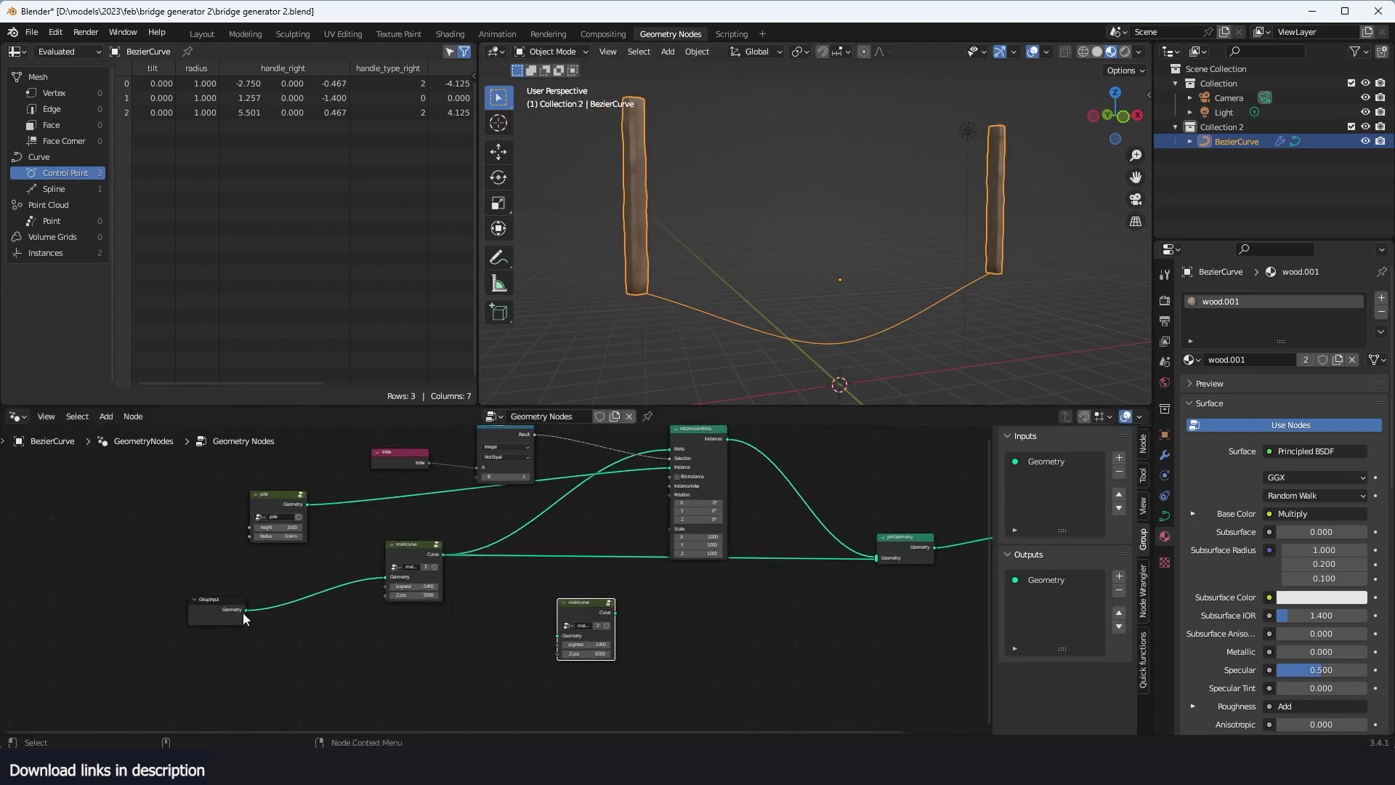
pyautogui.moveTo(246, 610); pyautogui.dragTo(553, 634)
pyautogui.moveTo(652, 596); pyautogui.dragTo(583, 635, button='middle')
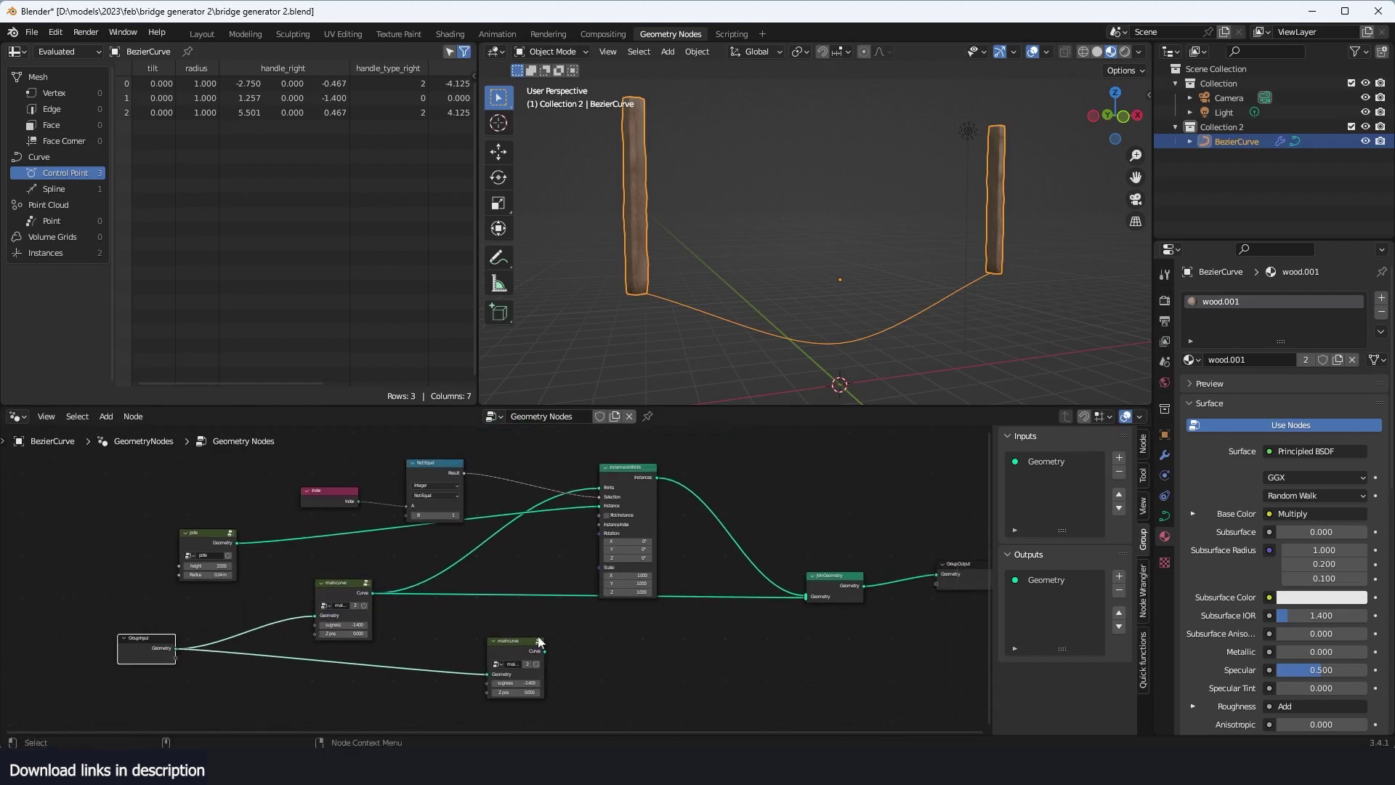
# Step: Connect the copied main curve's Curve output to Join Geometry and set its Z pos to 2.400
pyautogui.moveTo(494, 646); pyautogui.dragTo(806, 598)
pyautogui.moveTo(718, 623); pyautogui.dragTo(725, 604, button='middle')
pyautogui.scroll(1, 666, 660)
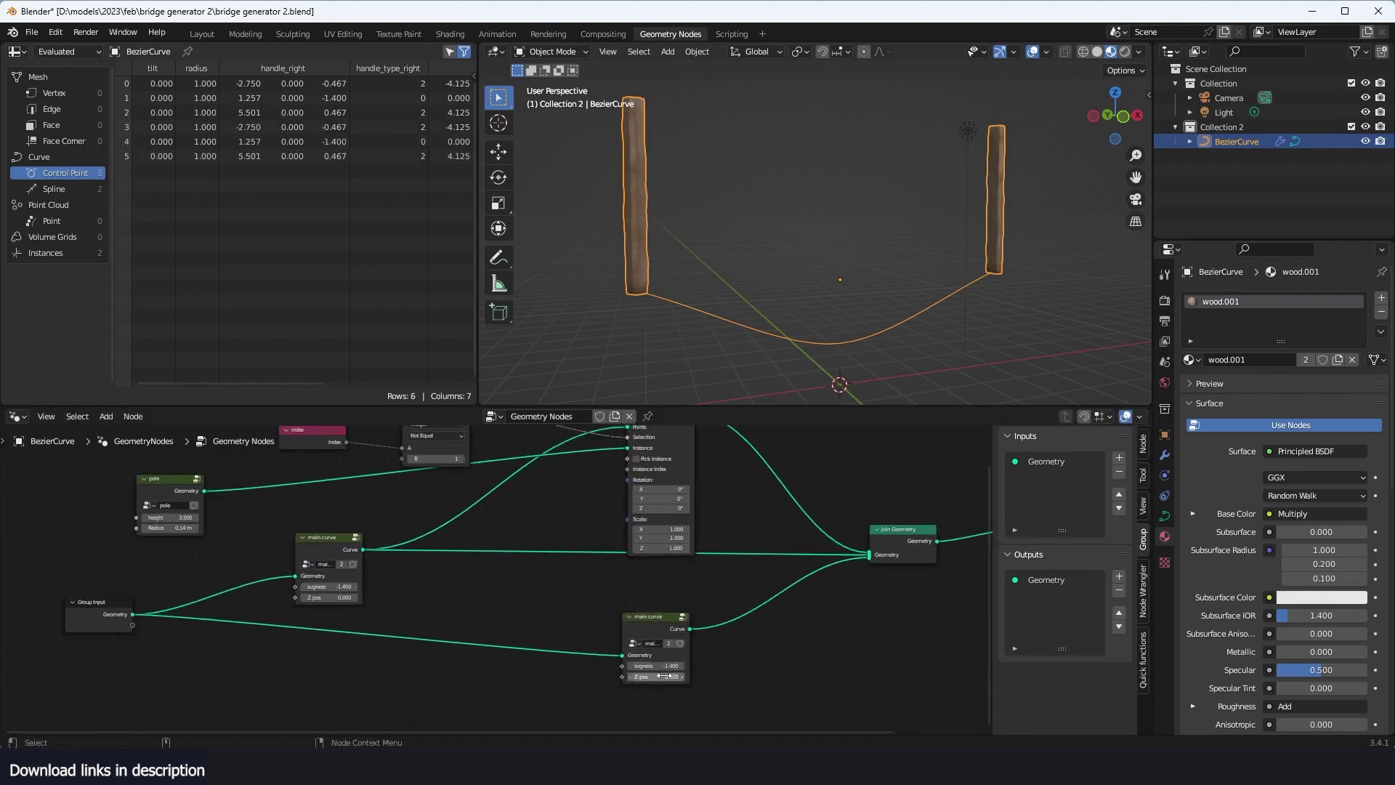
pyautogui.moveTo(667, 675); pyautogui.dragTo(749, 675)
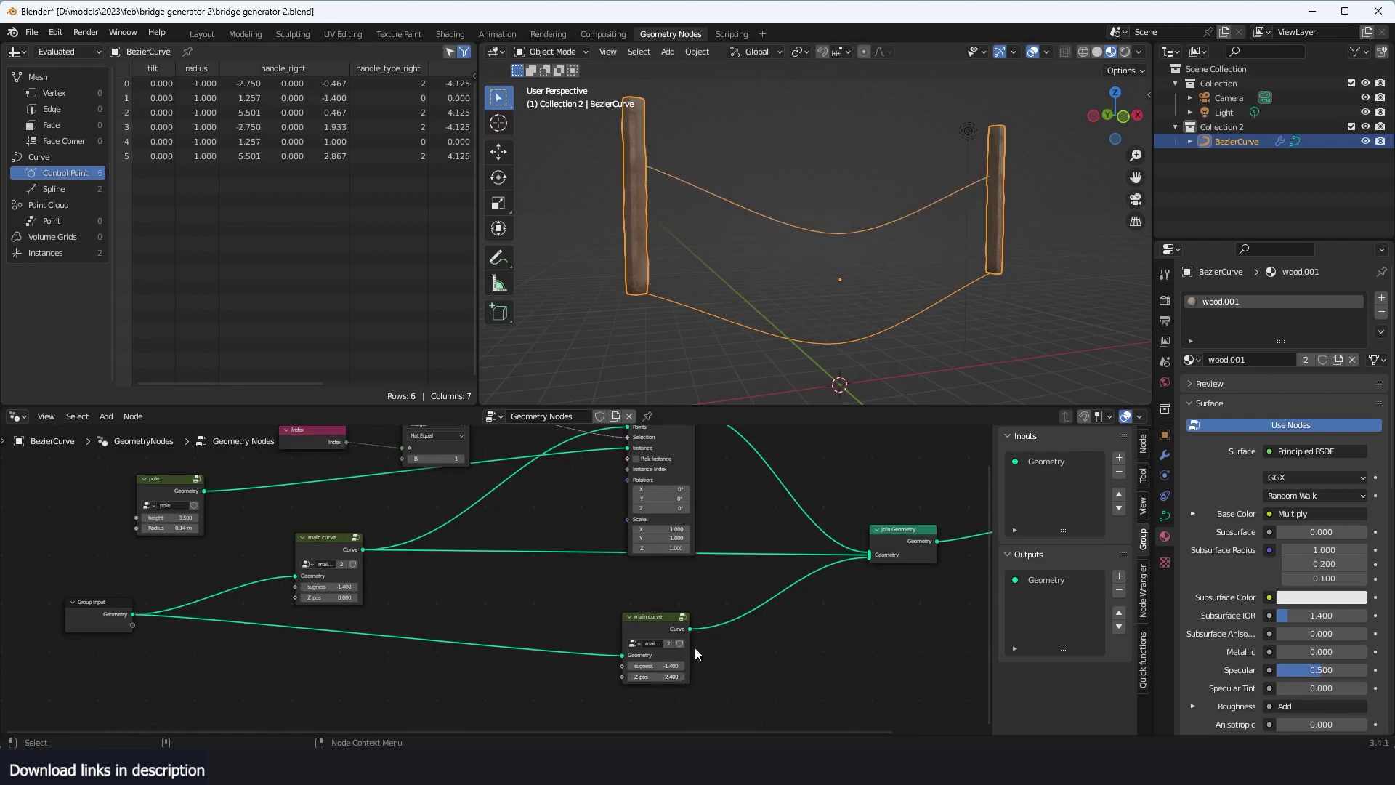
pyautogui.moveTo(850, 341)
pyautogui.mouseDown(button='middle')
pyautogui.moveTo(879, 348)
pyautogui.moveTo(867, 351)
pyautogui.mouseUp(button='middle')
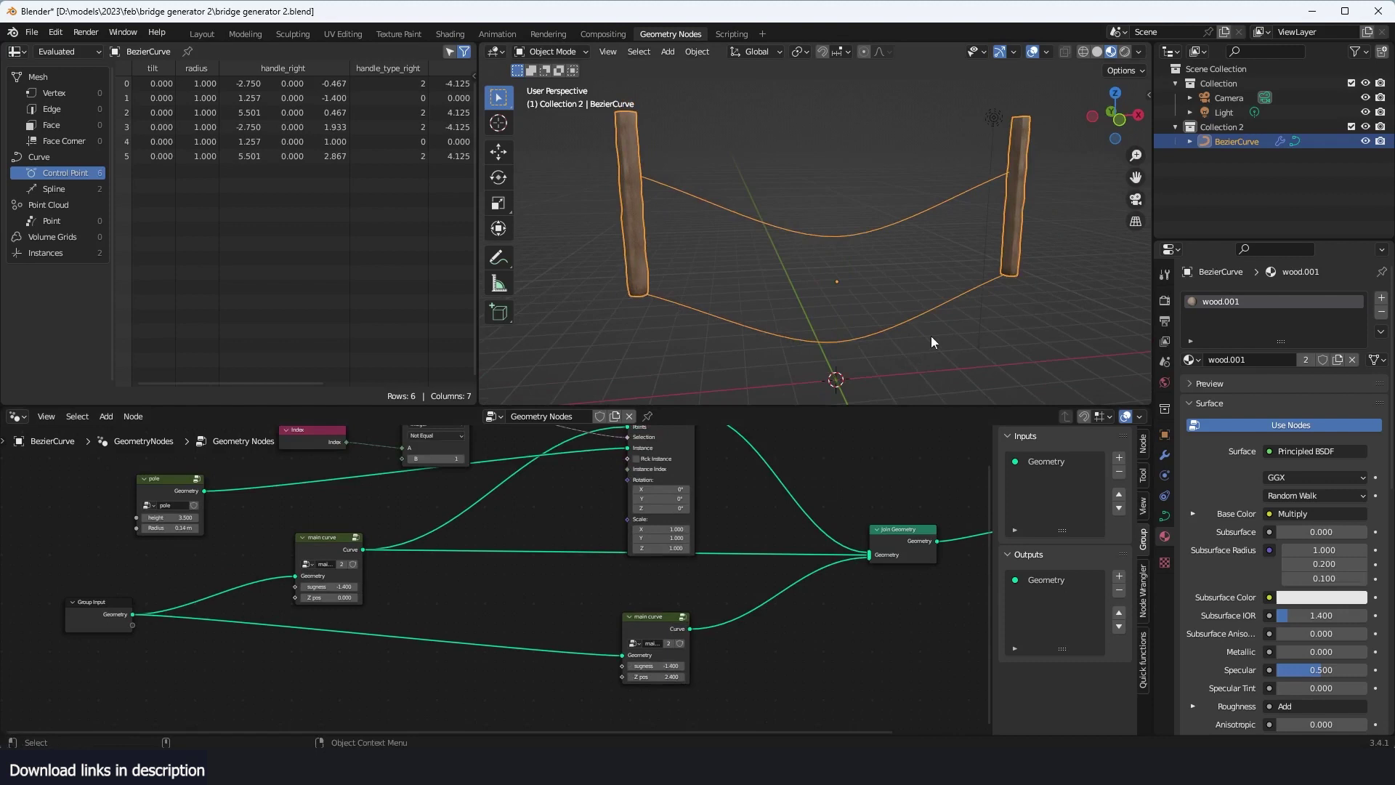
# Step: Scale up the Bezier curve in Edit Mode to widen the bridge span, and return to Object Mode
pyautogui.press('Tab')
pyautogui.scroll(-2, 947, 290)
pyautogui.press('Tab')
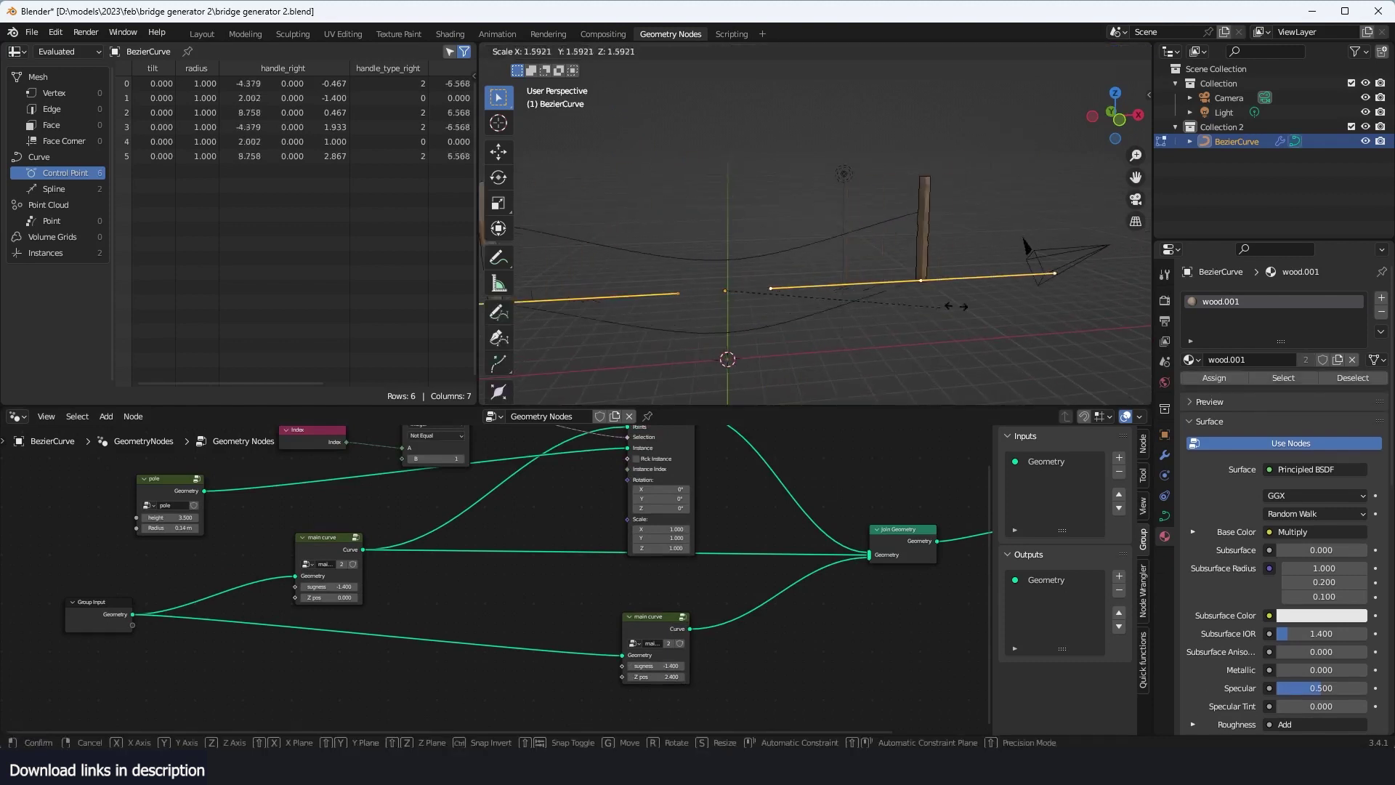
pyautogui.scroll(3, 849, 289)
pyautogui.moveTo(848, 282)
pyautogui.mouseDown(button='middle')
pyautogui.moveTo(980, 279)
pyautogui.moveTo(765, 278)
pyautogui.moveTo(884, 284)
pyautogui.moveTo(864, 290)
pyautogui.mouseUp(button='middle')
pyautogui.scroll(2, 726, 582)
# Step: Set the copied main curve's Z pos to 1.870 and save the file
pyautogui.moveTo(654, 618); pyautogui.dragTo(752, 593, button='middle')
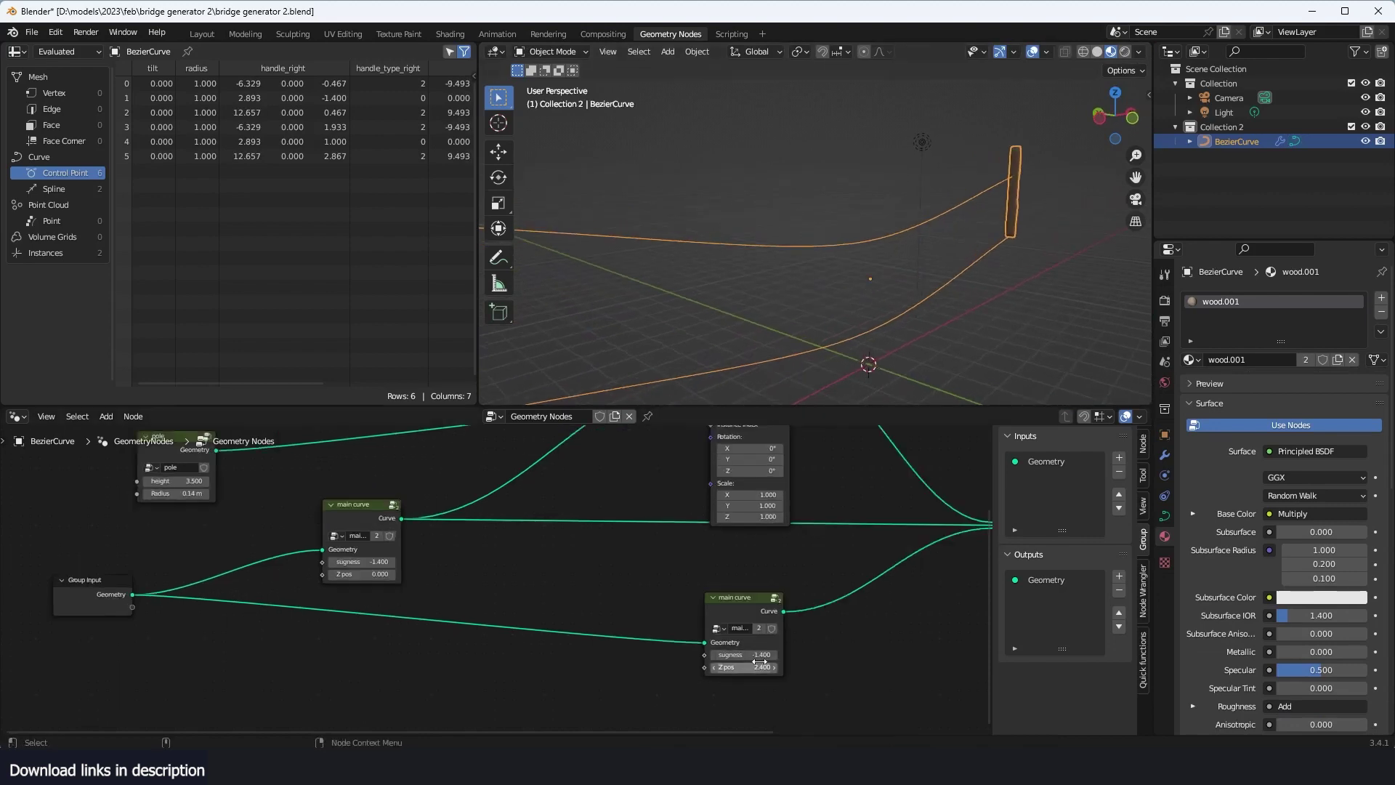
pyautogui.moveTo(745, 667)
pyautogui.keyDown('shift'); pyautogui.mouseDown()
pyautogui.moveTo(680, 667)
pyautogui.moveTo(767, 667)
pyautogui.mouseUp(); pyautogui.keyUp('shift')
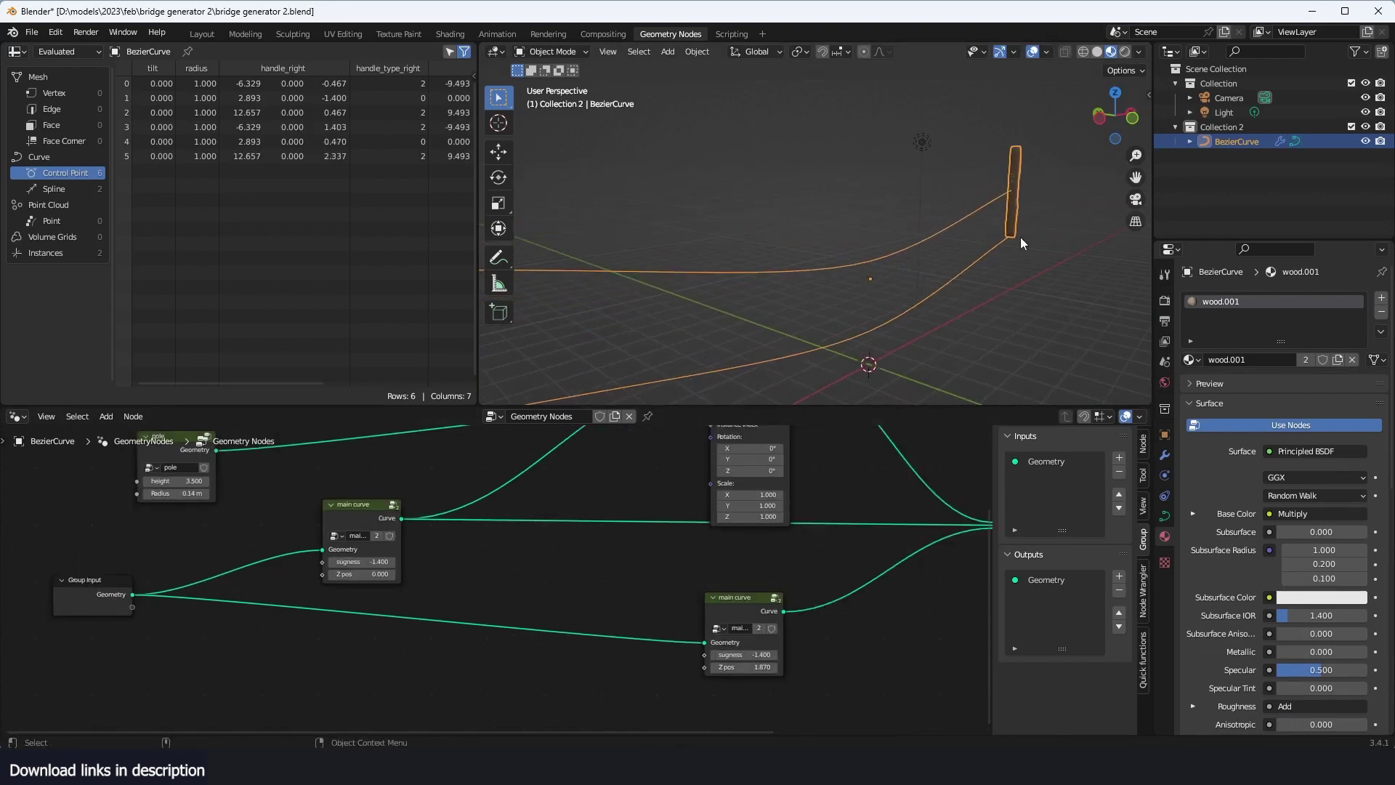
pyautogui.moveTo(1021, 237); pyautogui.dragTo(1055, 243, button='middle')
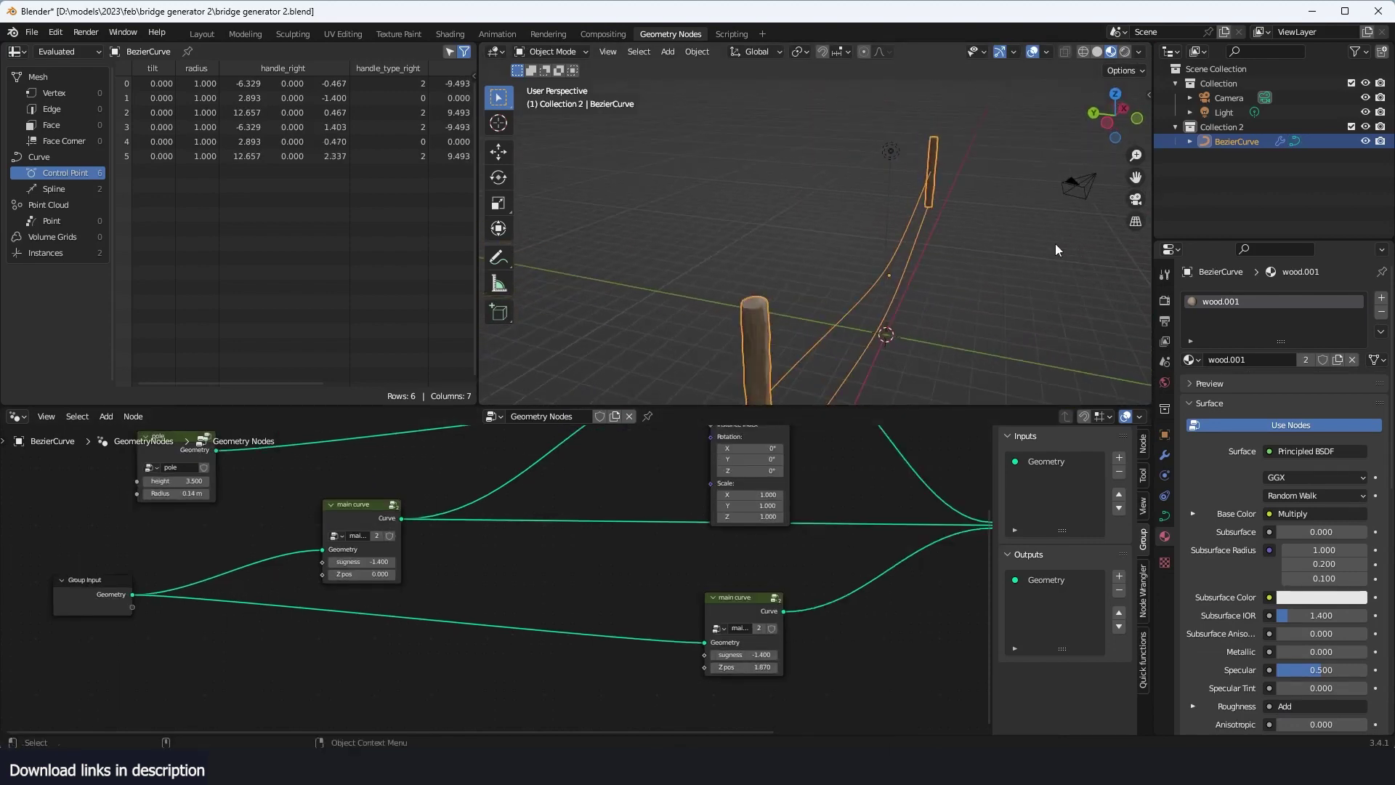
pyautogui.moveTo(932, 294); pyautogui.dragTo(803, 293, button='middle')
pyautogui.hotkey('ctrl', 's')
# Step: Cut the link from the first main curve group to Join Geometry
pyautogui.scroll(-2, 685, 561)
pyautogui.moveTo(685, 562); pyautogui.dragTo(614, 569, button='middle')
pyautogui.scroll(2, 614, 569)
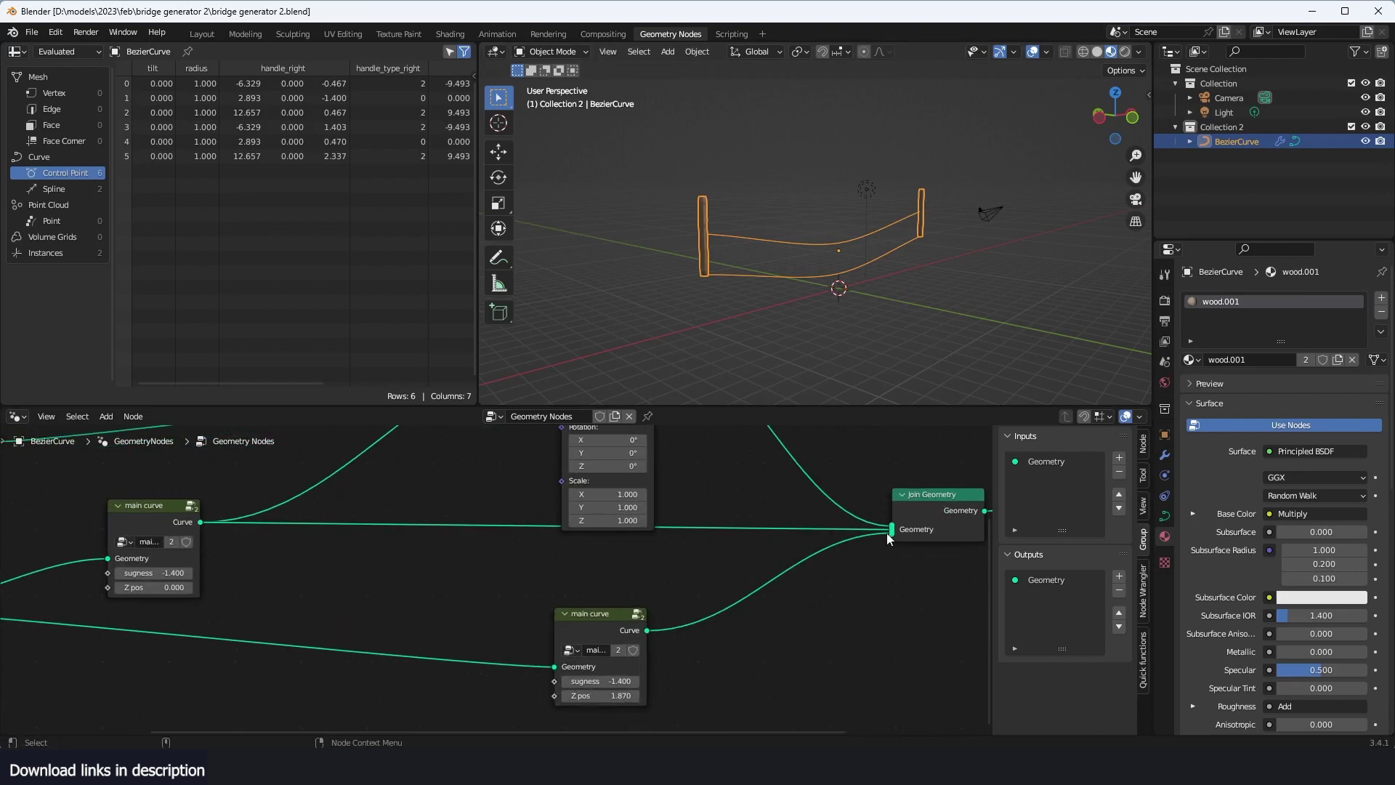
pyautogui.keyDown('ctrl'); pyautogui.moveTo(869, 530); pyautogui.dragTo(858, 526, button='right'); pyautogui.keyUp('ctrl')
pyautogui.moveTo(836, 306); pyautogui.dragTo(870, 292, button='middle')
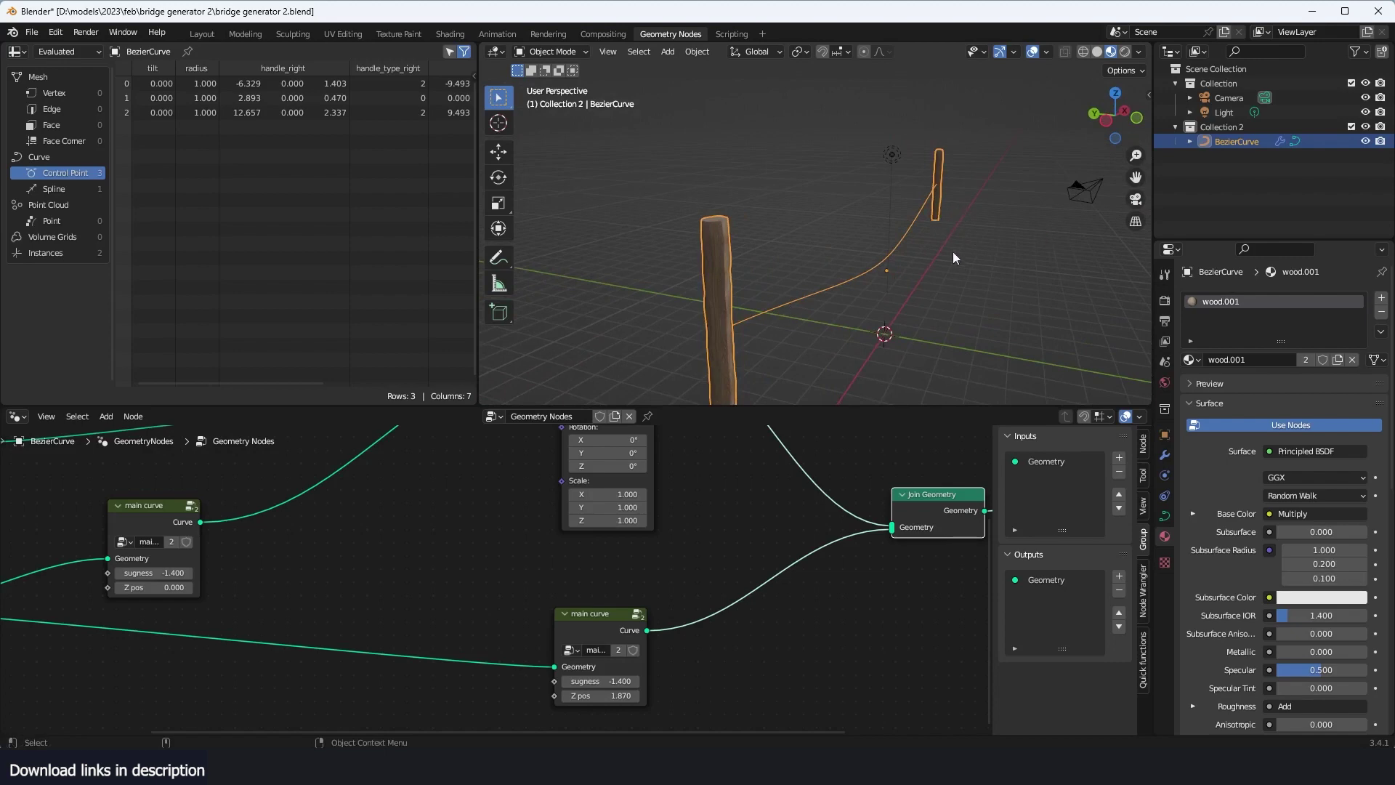
pyautogui.scroll(-6, 934, 509)
pyautogui.moveTo(937, 501); pyautogui.dragTo(747, 506, button='middle')
pyautogui.scroll(2, 625, 637)
pyautogui.moveTo(622, 638); pyautogui.dragTo(756, 575, button='middle')
pyautogui.scroll(-1, 756, 577)
pyautogui.moveTo(659, 608); pyautogui.dragTo(696, 594, button='middle')
pyautogui.scroll(2, 696, 594)
pyautogui.hotkey('shift', 'a')
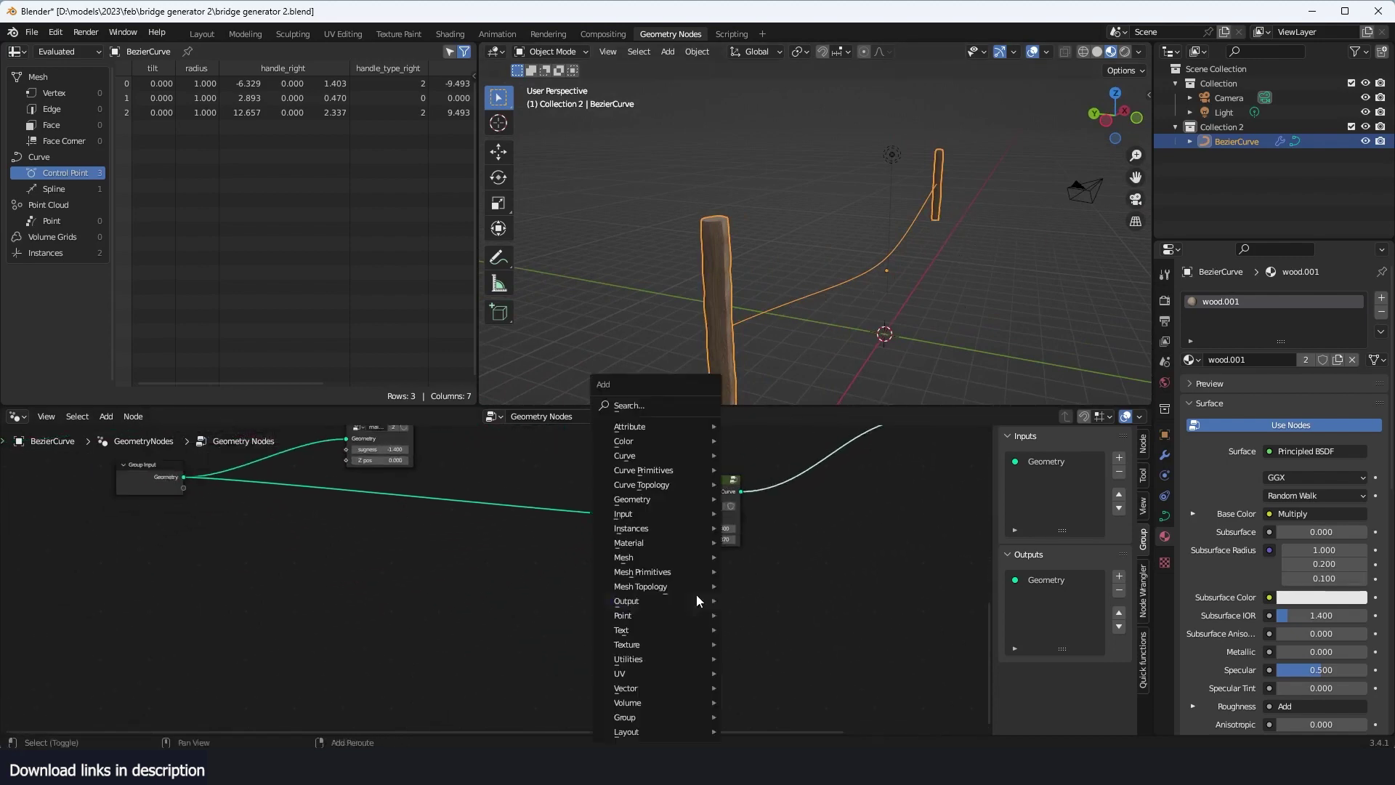
pyautogui.click(666, 405)
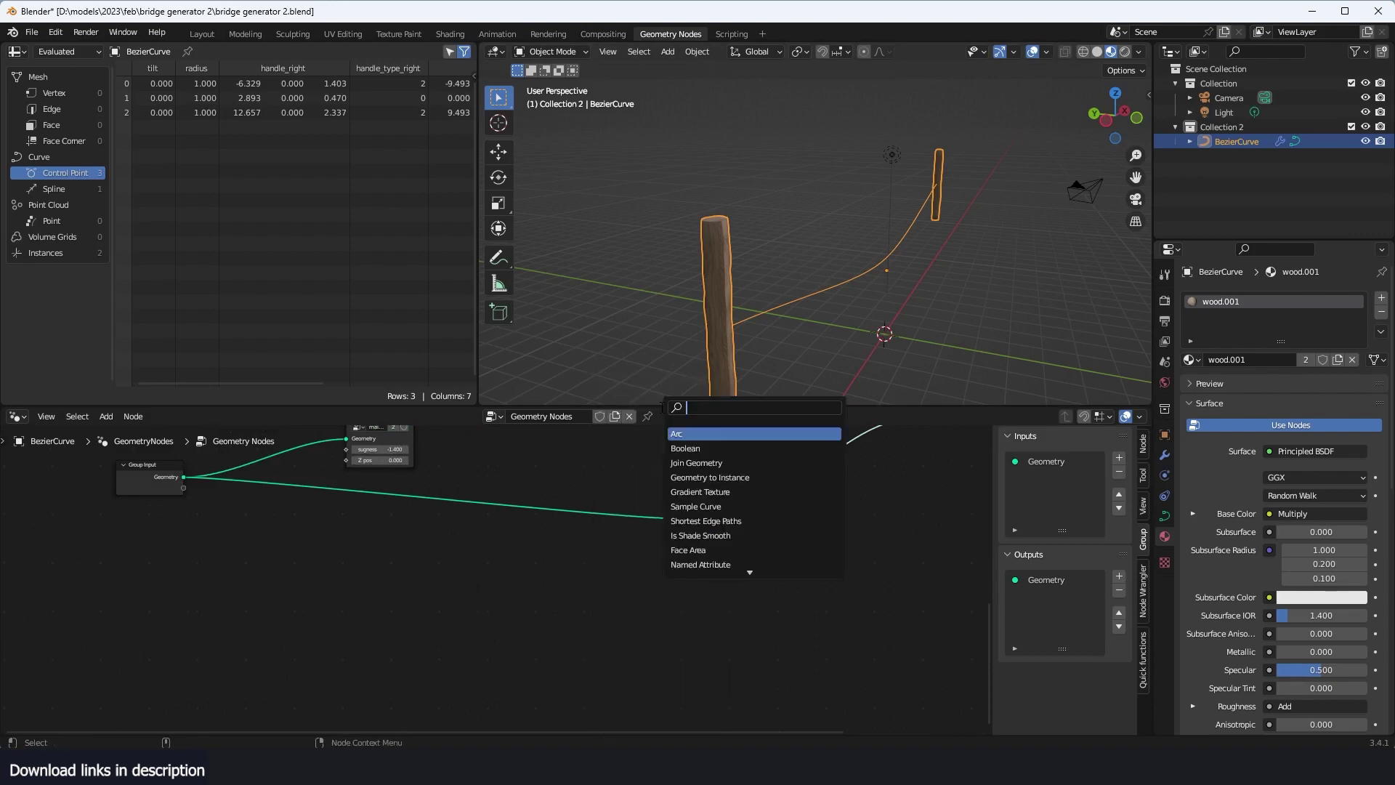
pyautogui.write('grid')
# Step: Add a Grid node below the main curve nodes and preview its mesh through a Viewer node
pyautogui.hotkey('shift', 'a')
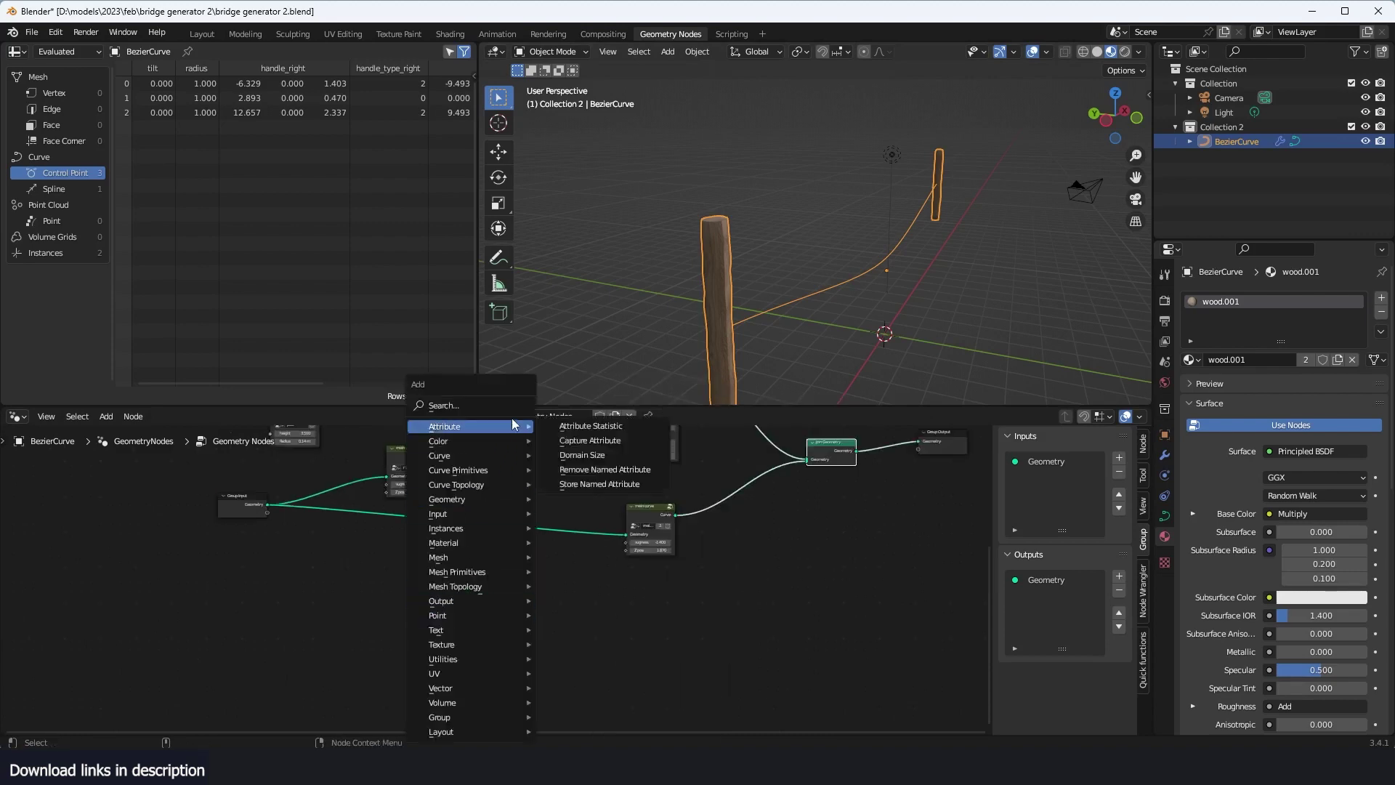
pyautogui.click(518, 407)
pyautogui.write('grid')
pyautogui.press('Return')
pyautogui.click(434, 591)
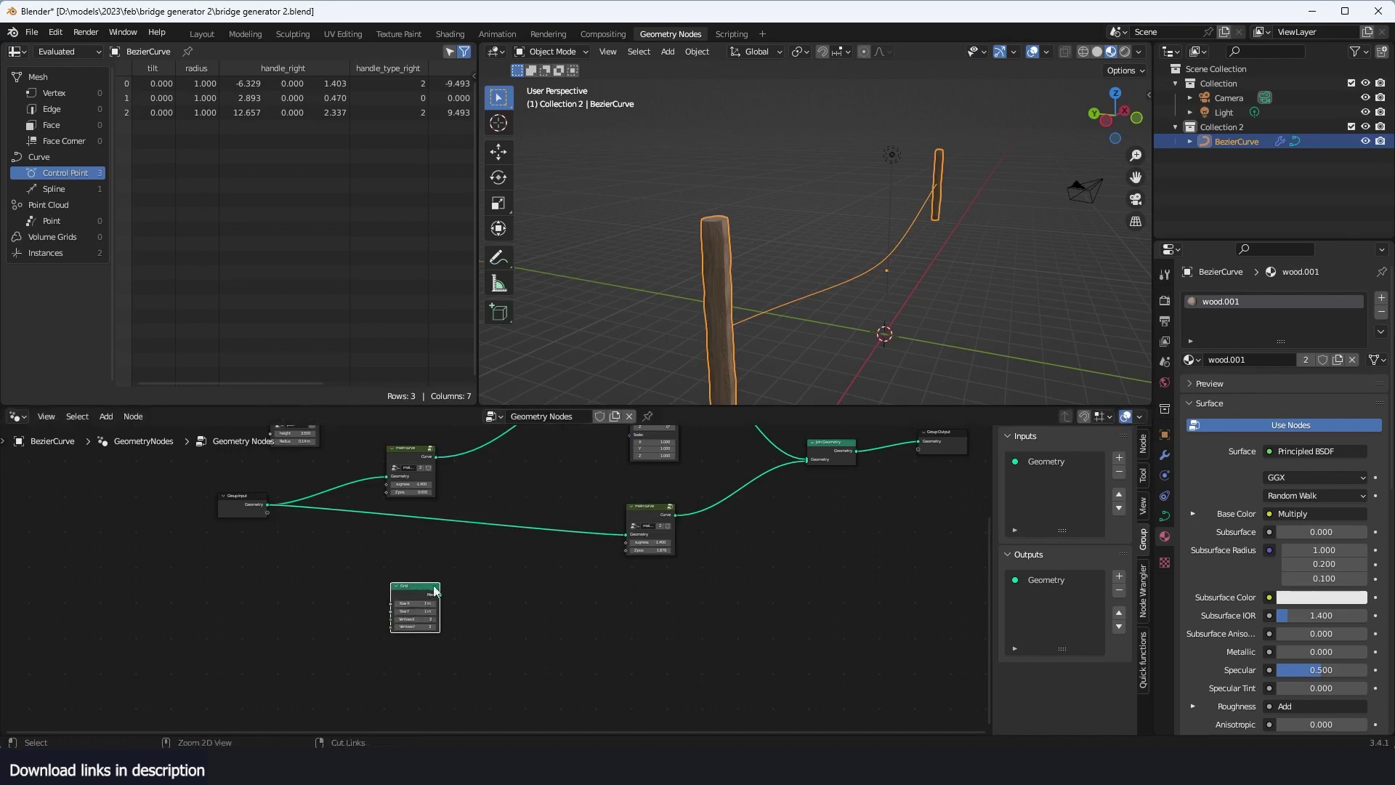
pyautogui.keyDown('ctrl'); pyautogui.keyDown('shift'); pyautogui.click(435, 591); pyautogui.keyUp('shift'); pyautogui.keyUp('ctrl')
# Step: Insert a Set Material node between the Grid and the Viewer and assign the wood.001 material
pyautogui.scroll(2, 435, 591)
pyautogui.hotkey('shift', 'a')
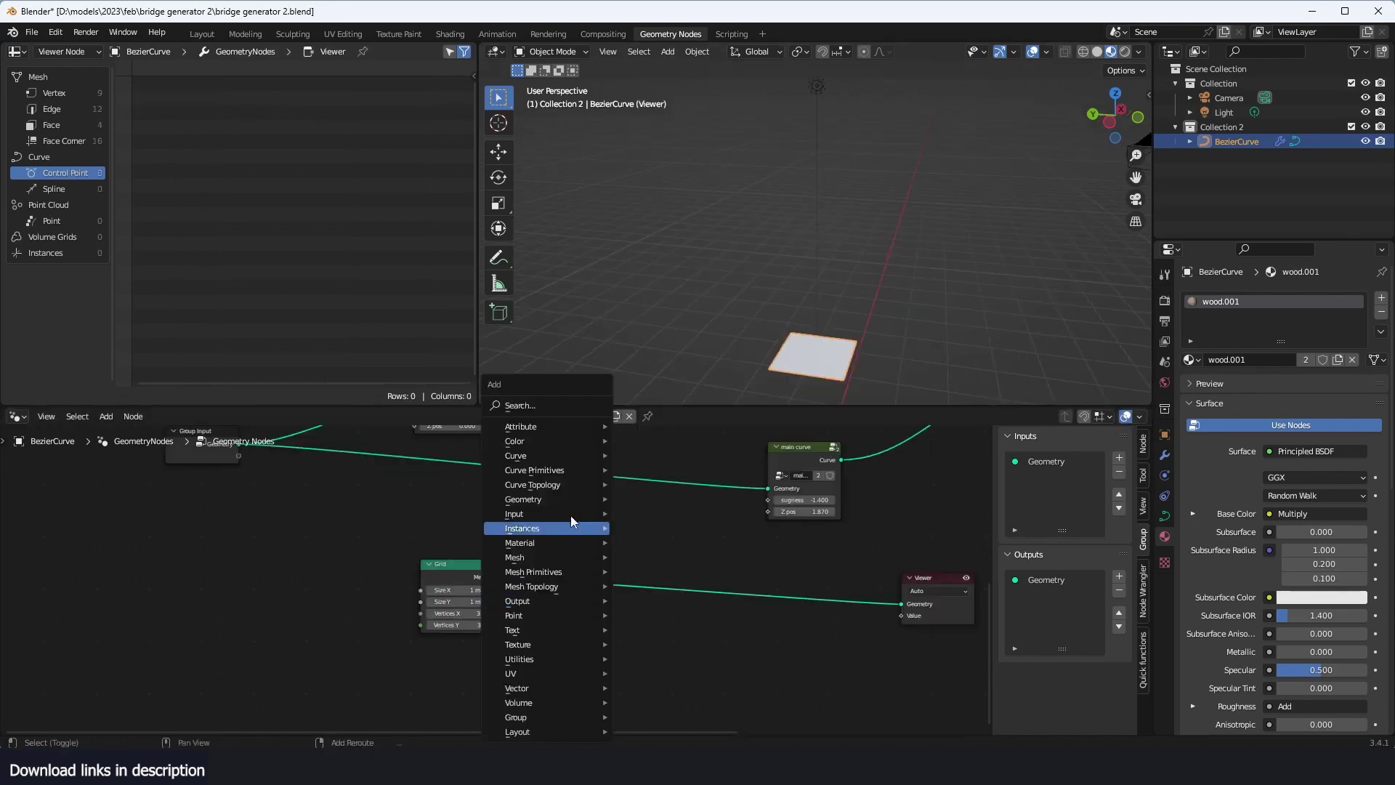
pyautogui.click(545, 405)
pyautogui.write('set')
pyautogui.click(578, 447)
pyautogui.click(878, 604)
pyautogui.click(877, 611)
pyautogui.write('w')
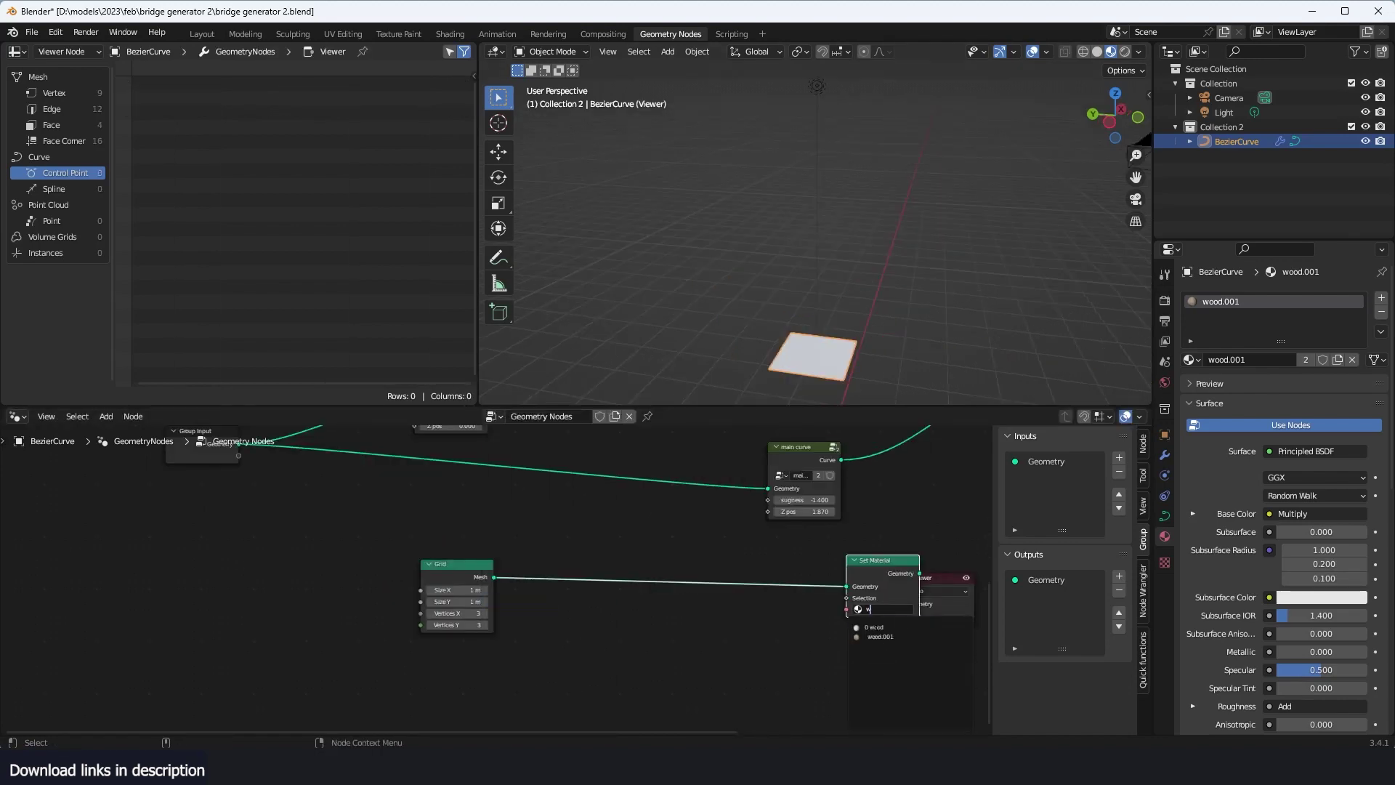
pyautogui.click(879, 637)
# Step: Set the Grid's Size X to 0.23 m to form a narrow plank
pyautogui.moveTo(877, 595); pyautogui.dragTo(722, 564, button='middle')
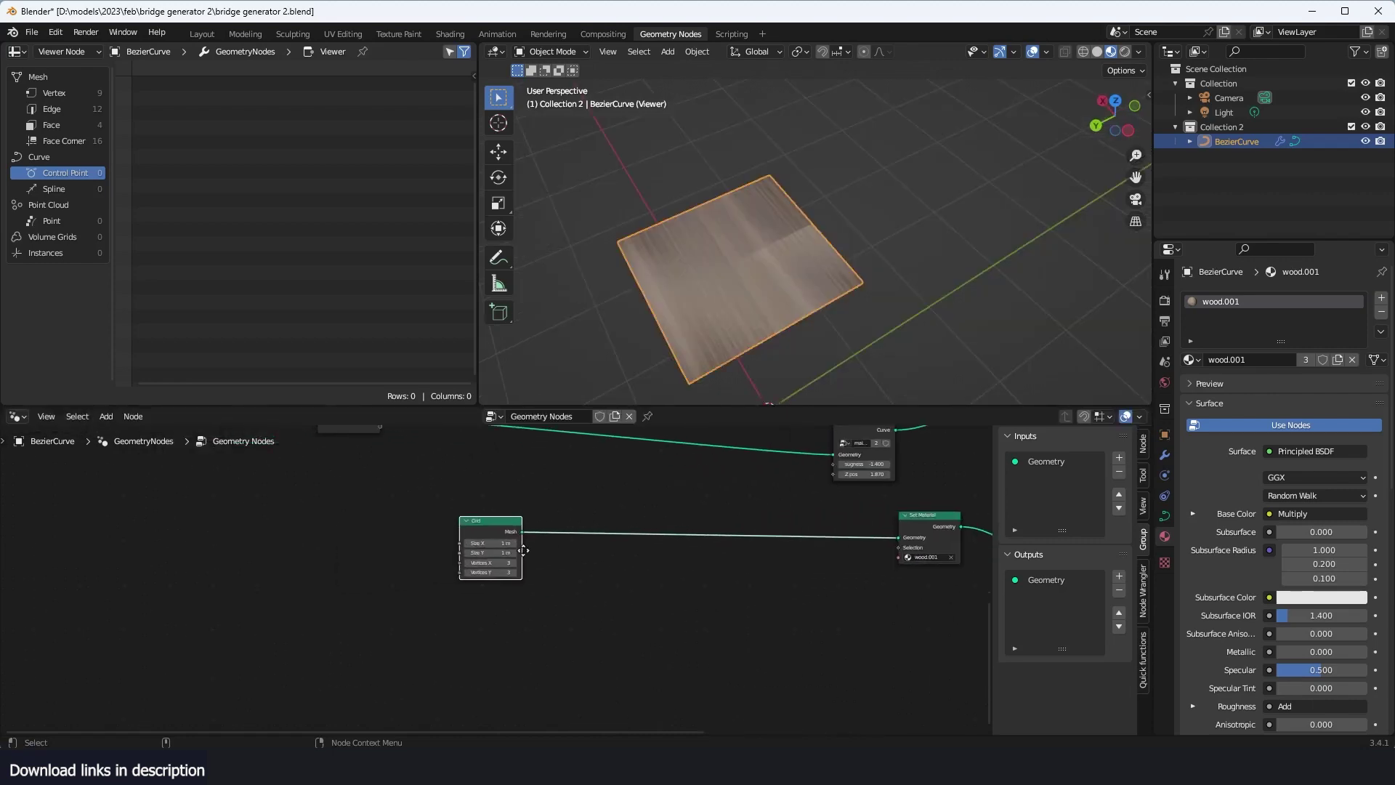
pyautogui.scroll(3, 524, 531)
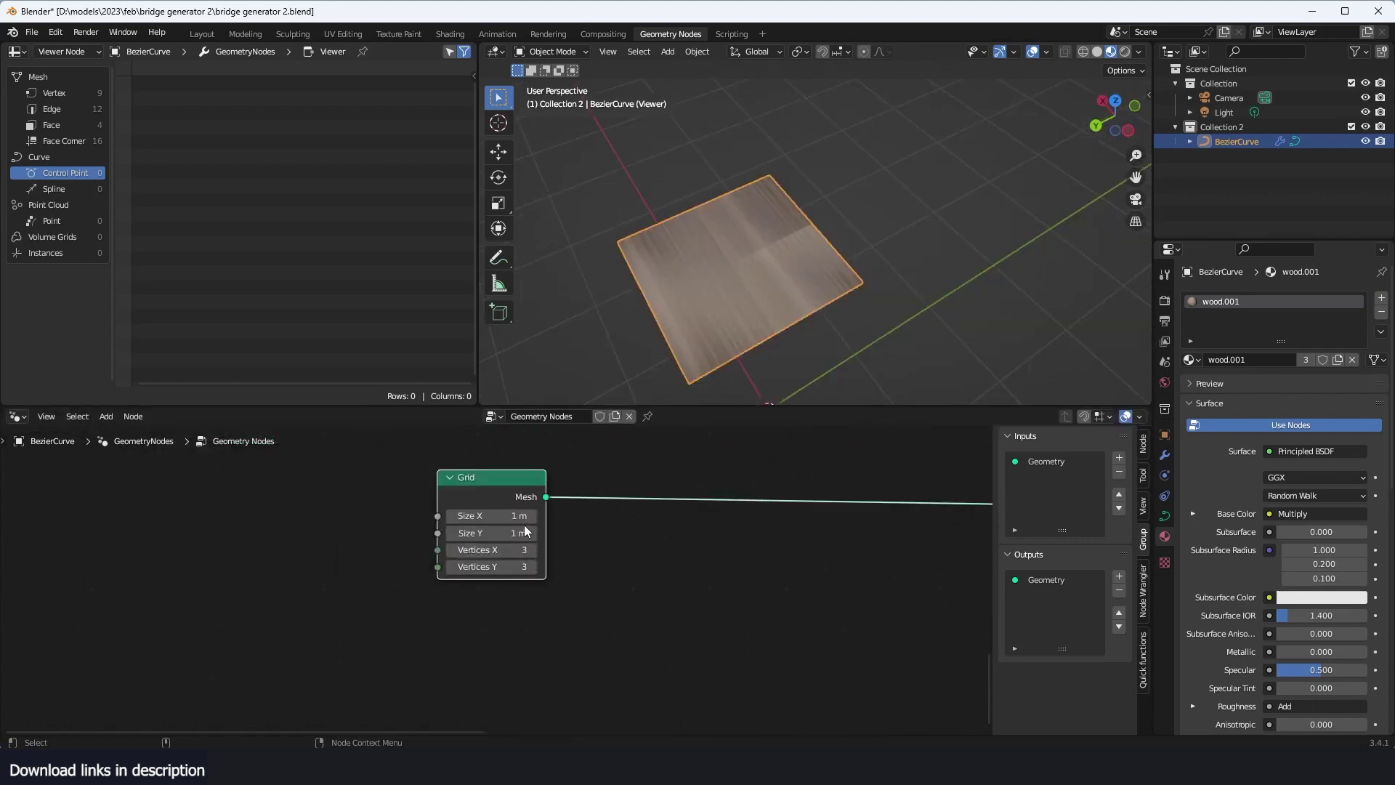
pyautogui.moveTo(508, 518)
pyautogui.mouseDown()
pyautogui.moveTo(541, 533)
pyautogui.moveTo(490, 516)
pyautogui.mouseUp()
pyautogui.hotkey('ctrl', 'z')
pyautogui.hotkey('ctrl', 'z')
pyautogui.moveTo(670, 161); pyautogui.dragTo(688, 158, button='middle')
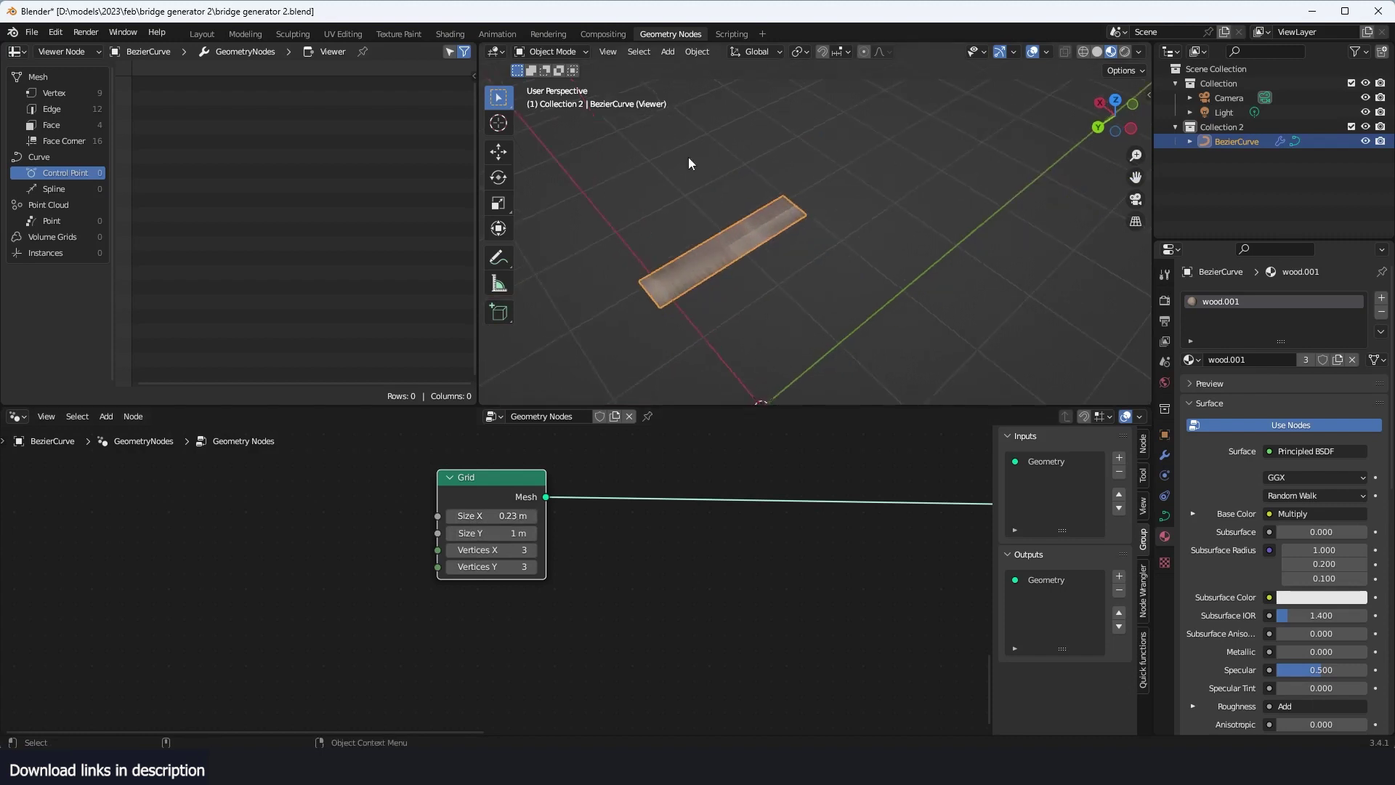
# Step: Insert an Extrude Mesh node after the Grid with Individual turned off and Offset Scale set to 0.030
pyautogui.hotkey('shift', 'a')
pyautogui.click(604, 410)
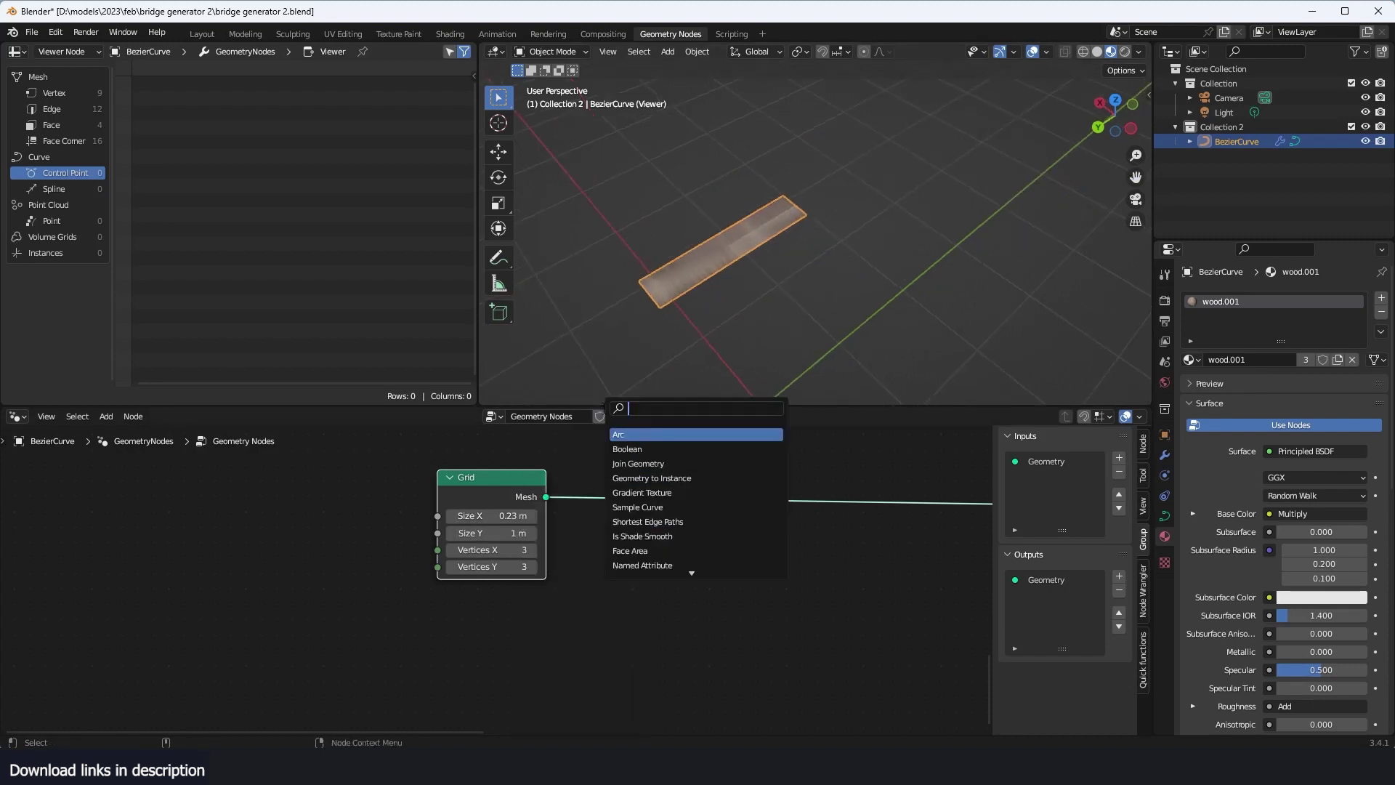
pyautogui.write('ex')
pyautogui.press('Return')
pyautogui.click(744, 515)
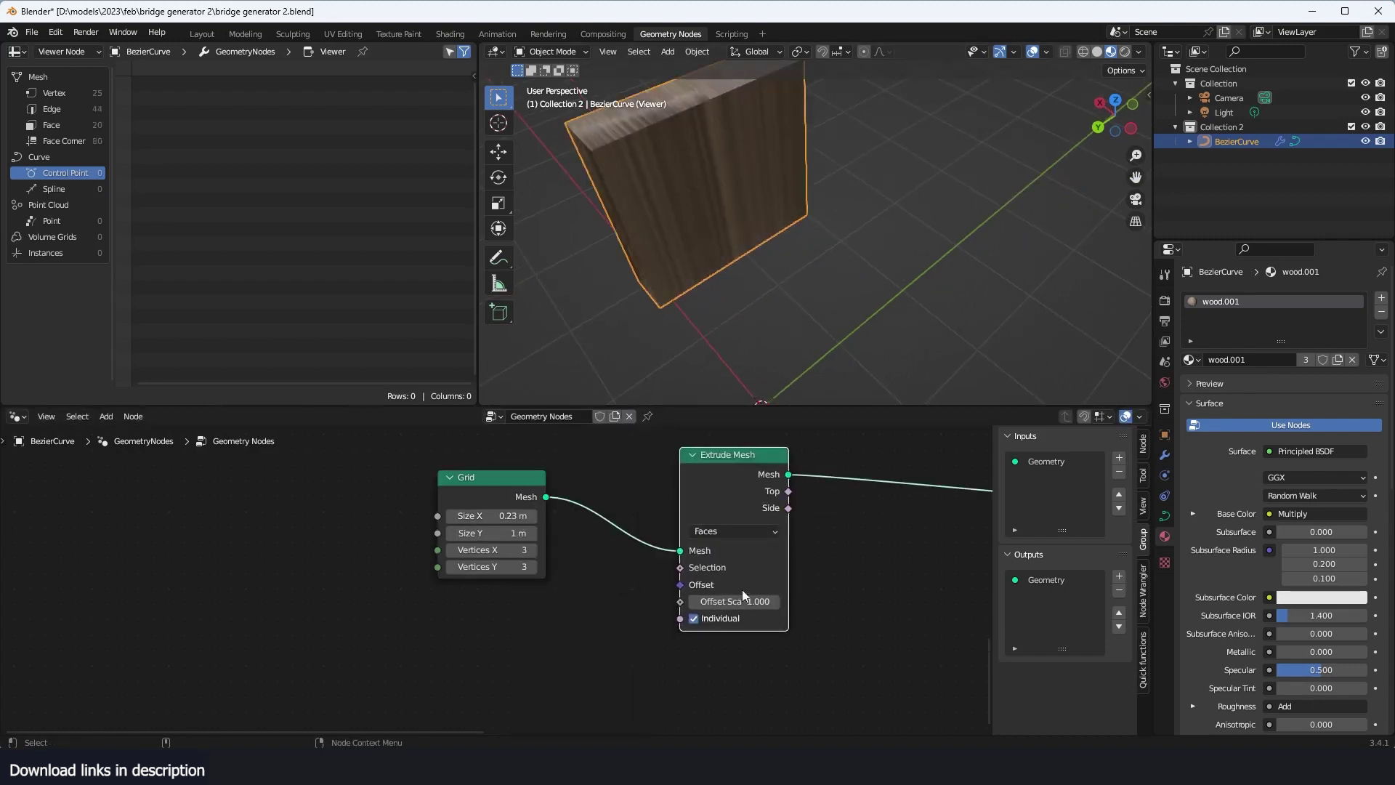
pyautogui.click(720, 618)
pyautogui.moveTo(737, 602); pyautogui.dragTo(667, 602)
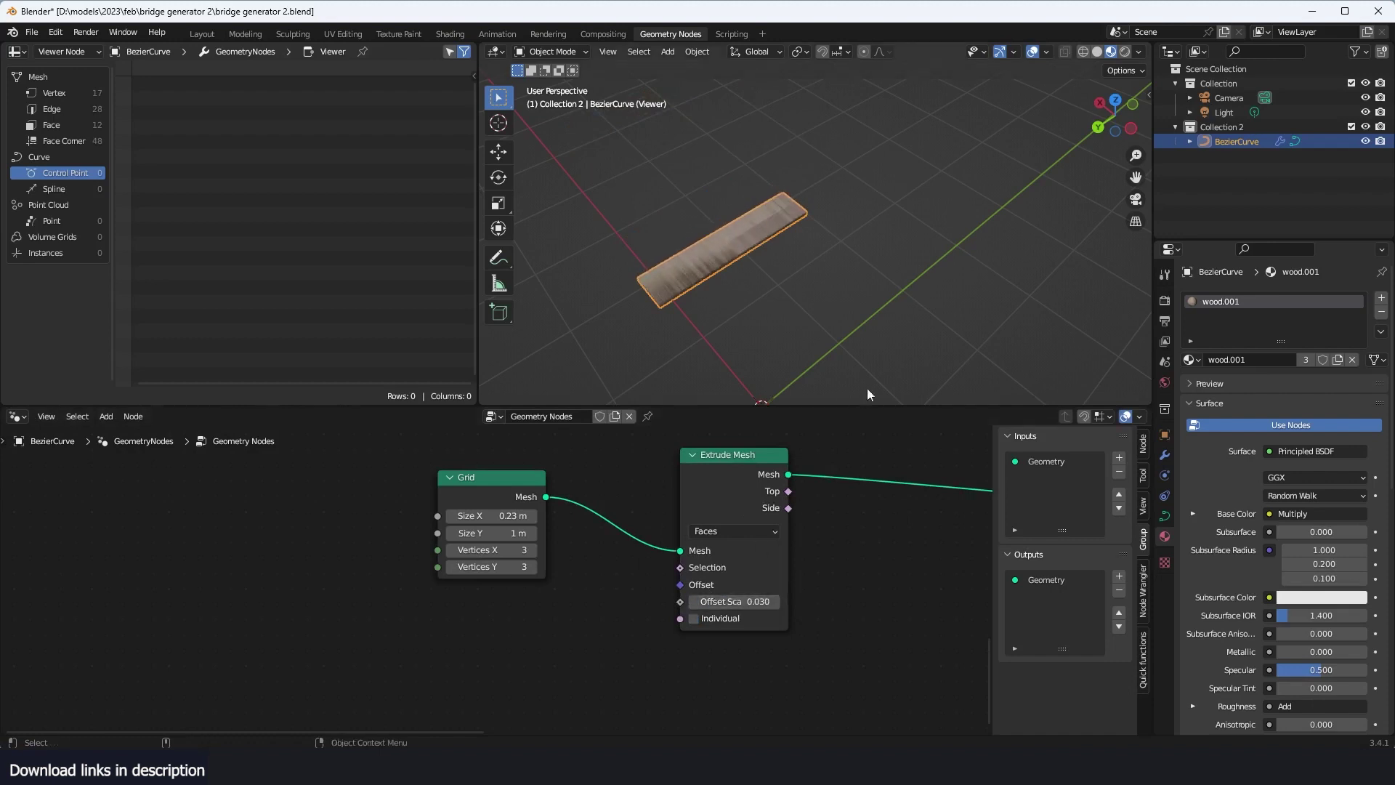
# Step: Join the Grid's mesh with the extruded mesh through a Join Geometry node and switch the viewport to solid shading
pyautogui.moveTo(868, 395); pyautogui.dragTo(913, 241, button='middle')
pyautogui.moveTo(873, 332); pyautogui.dragTo(775, 218, button='middle')
pyautogui.scroll(-2, 715, 537)
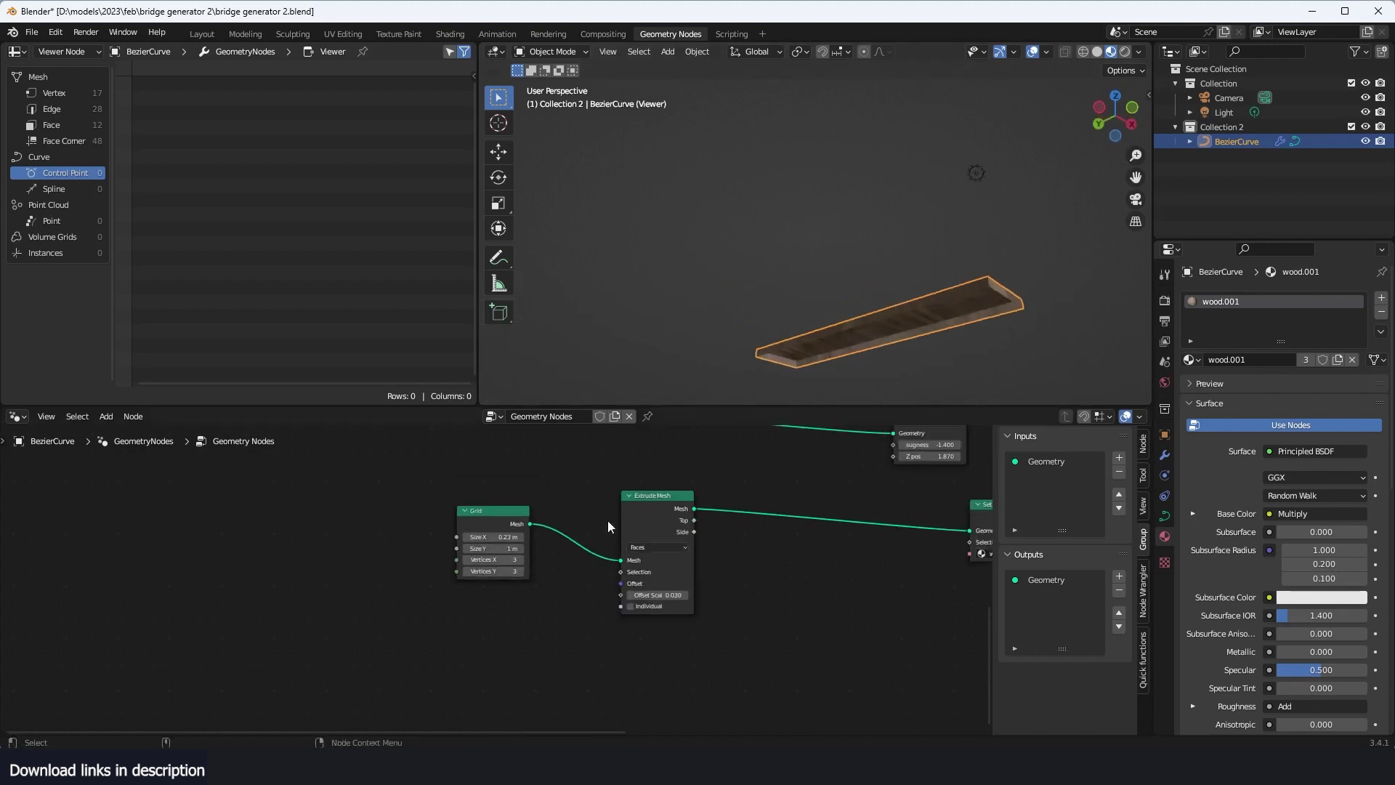
pyautogui.keyDown('alt'); pyautogui.keyDown('shift'); pyautogui.moveTo(476, 534); pyautogui.dragTo(640, 508, button='right'); pyautogui.keyUp('shift'); pyautogui.keyUp('alt')
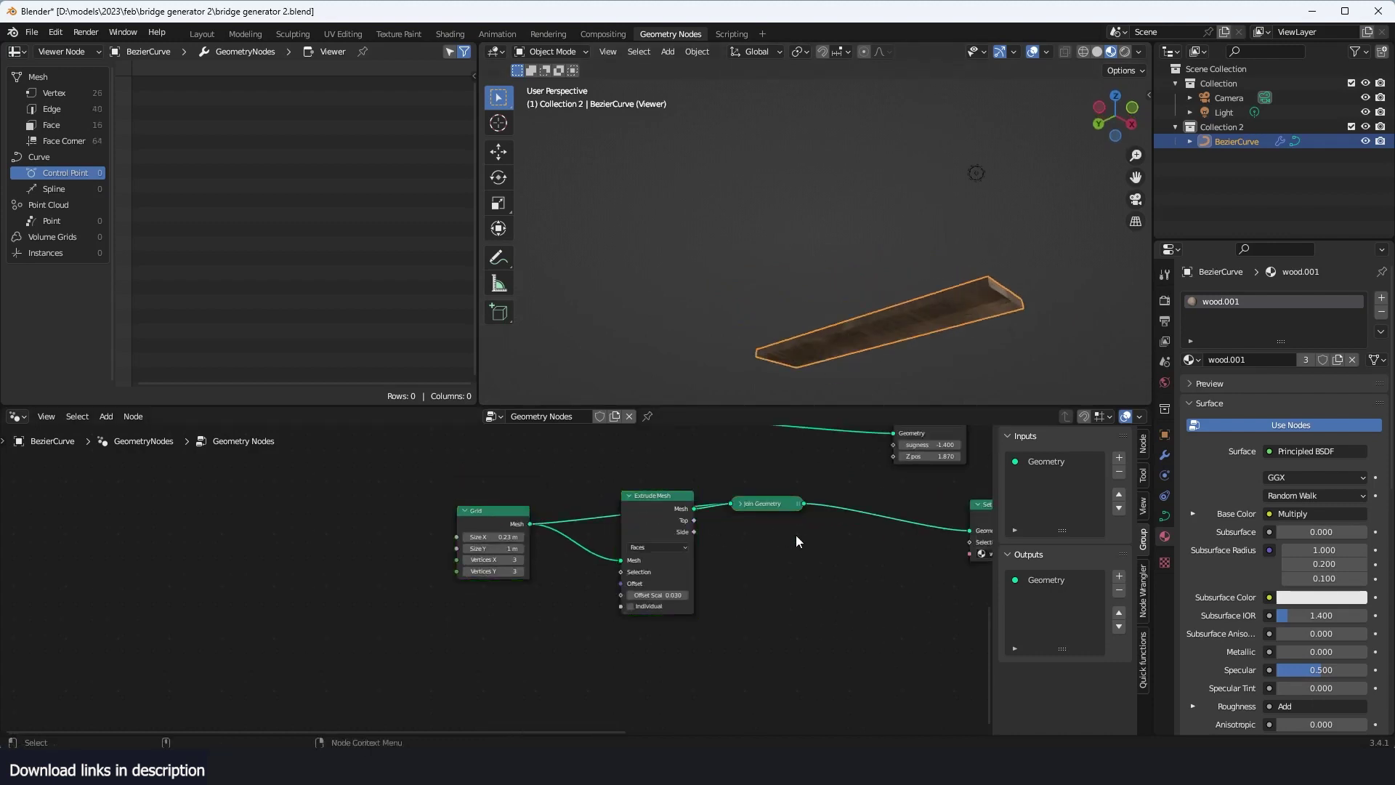
pyautogui.click(742, 505)
pyautogui.press('z')
pyautogui.click(1036, 320)
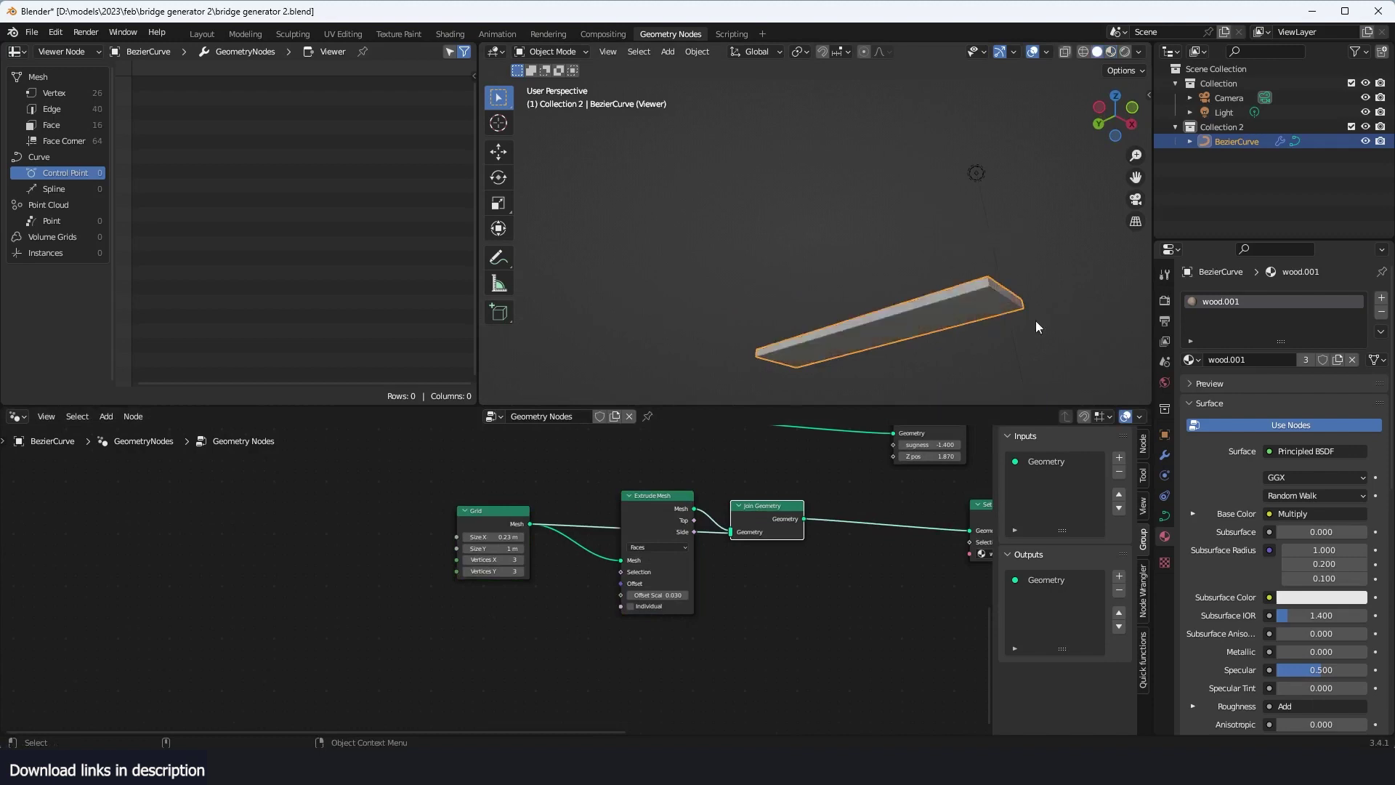
# Step: Insert a Merge by Distance node between the plank's Join Geometry and Set Material
pyautogui.scroll(2, 723, 487)
pyautogui.hotkey('shift', 'a')
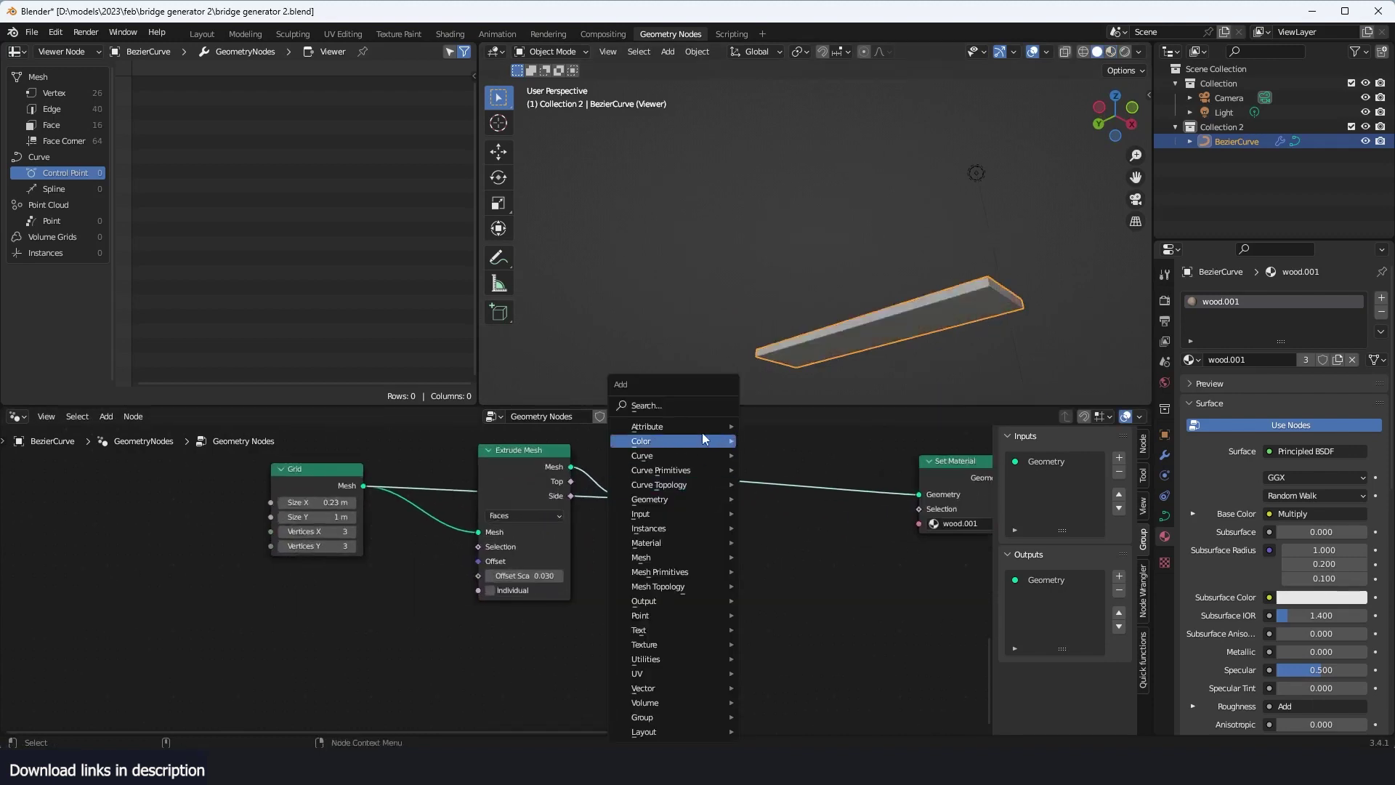
pyautogui.write('set')
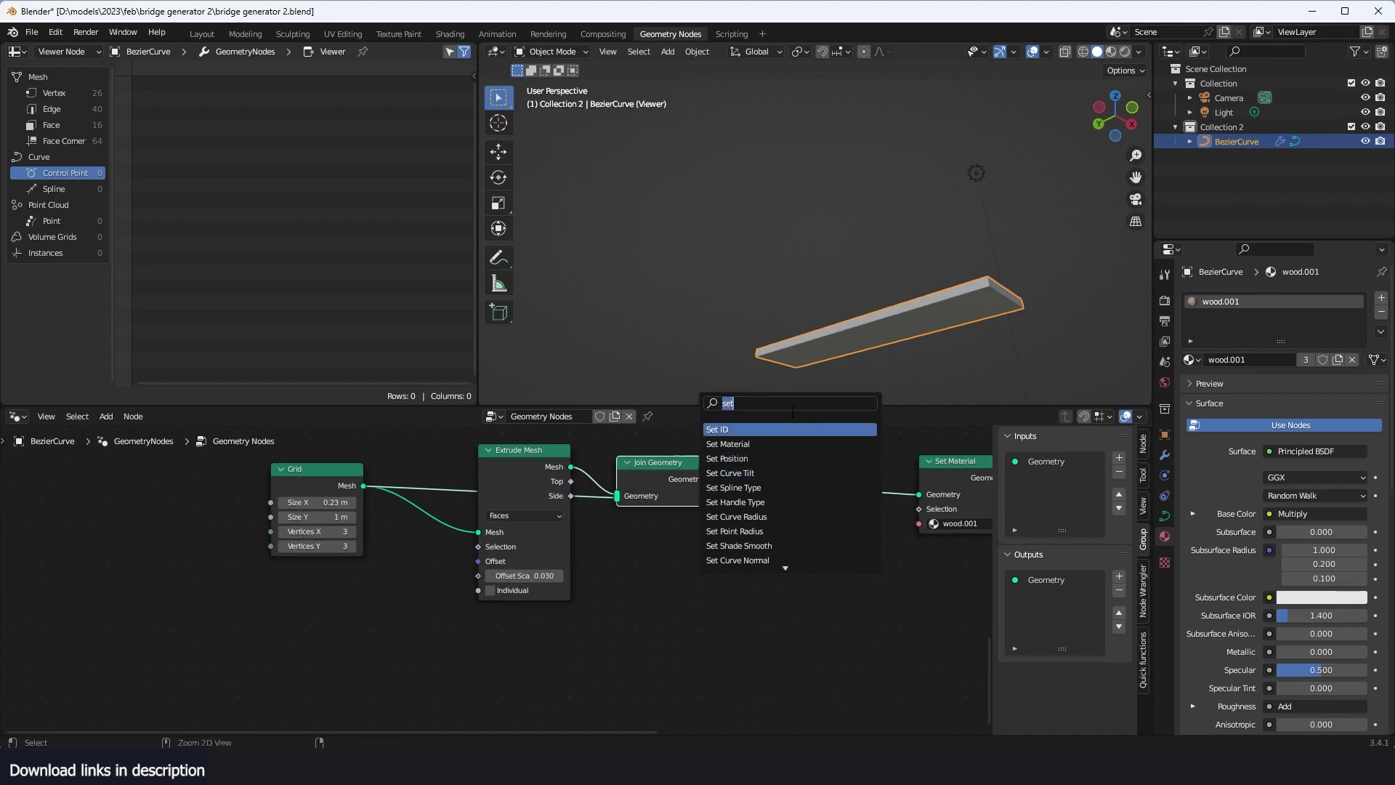
pyautogui.write('mer')
pyautogui.click(788, 429)
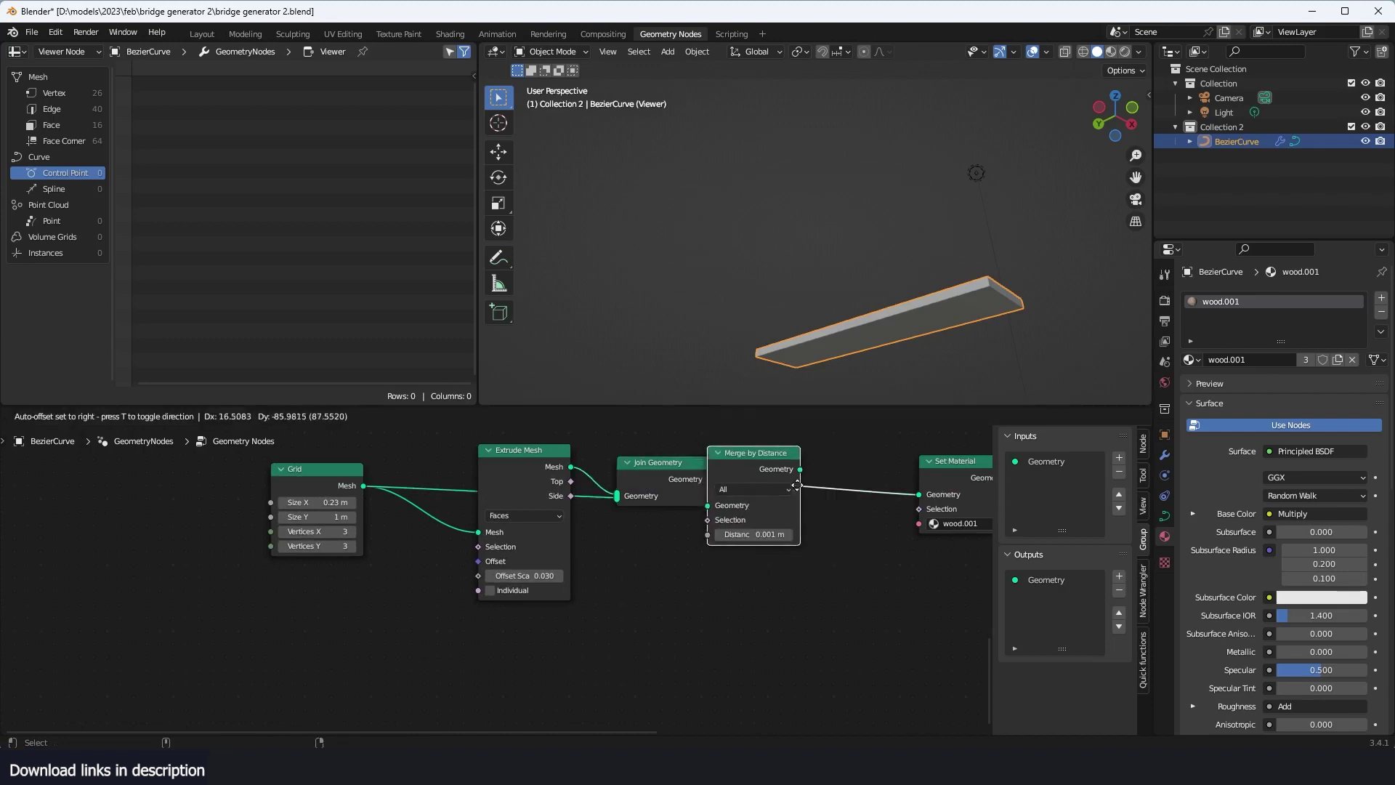
pyautogui.click(814, 457)
# Step: Move the Grid node farther away from the Extrude Mesh node
pyautogui.scroll(-4, 802, 510)
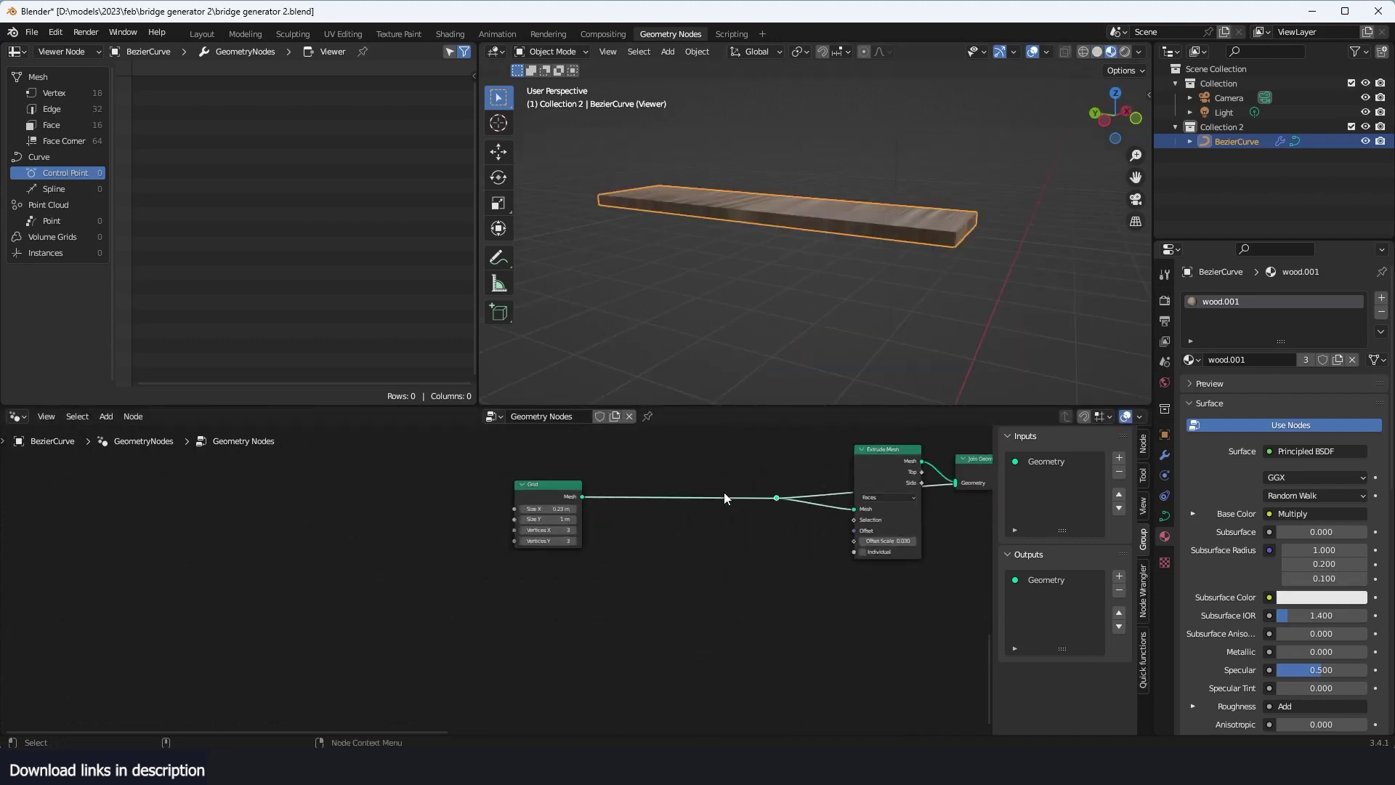
pyautogui.scroll(-5, 724, 492)
pyautogui.scroll(8, 690, 551)
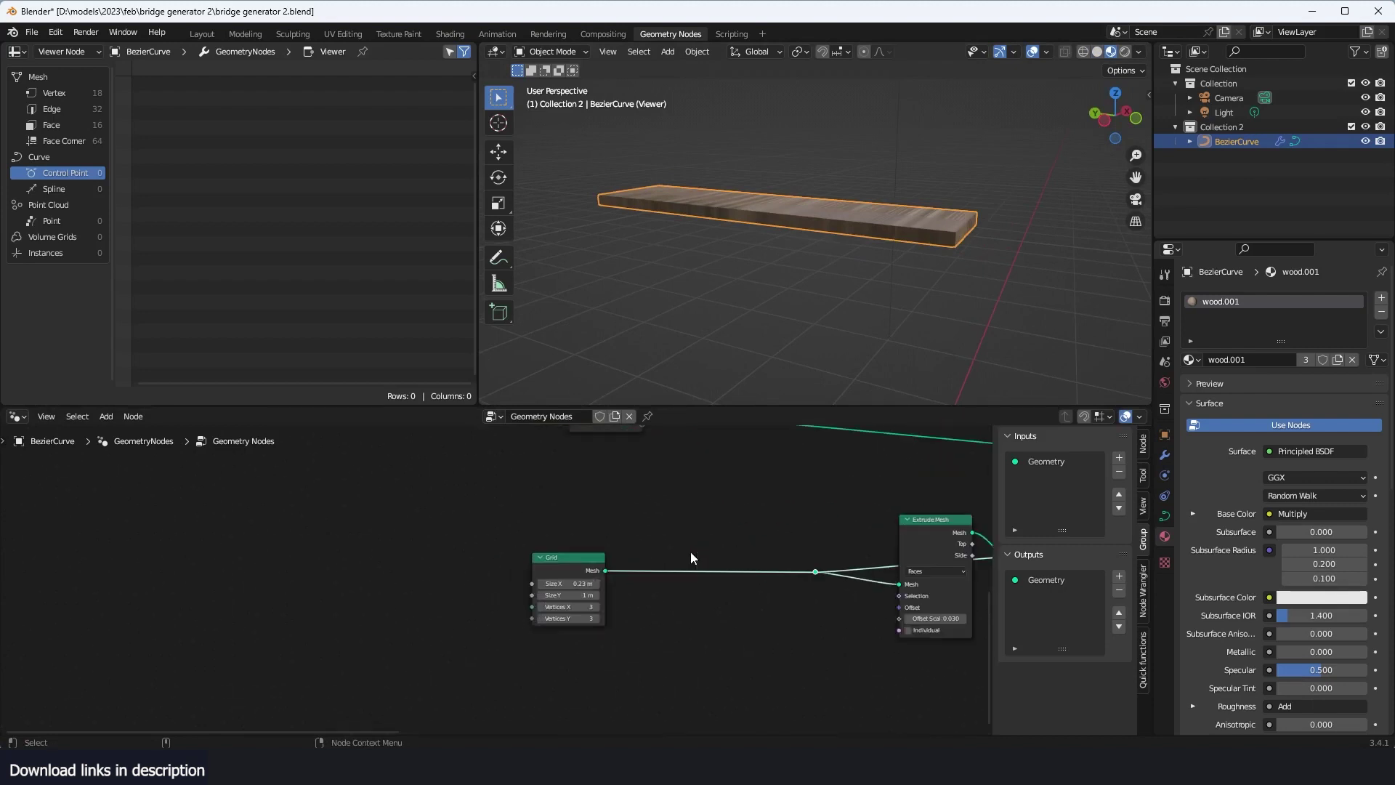
pyautogui.moveTo(569, 573); pyautogui.dragTo(451, 573)
# Step: Open the pole node group for editing
pyautogui.scroll(-5, 599, 491)
pyautogui.moveTo(599, 492); pyautogui.dragTo(555, 568, button='middle')
pyautogui.scroll(5, 542, 571)
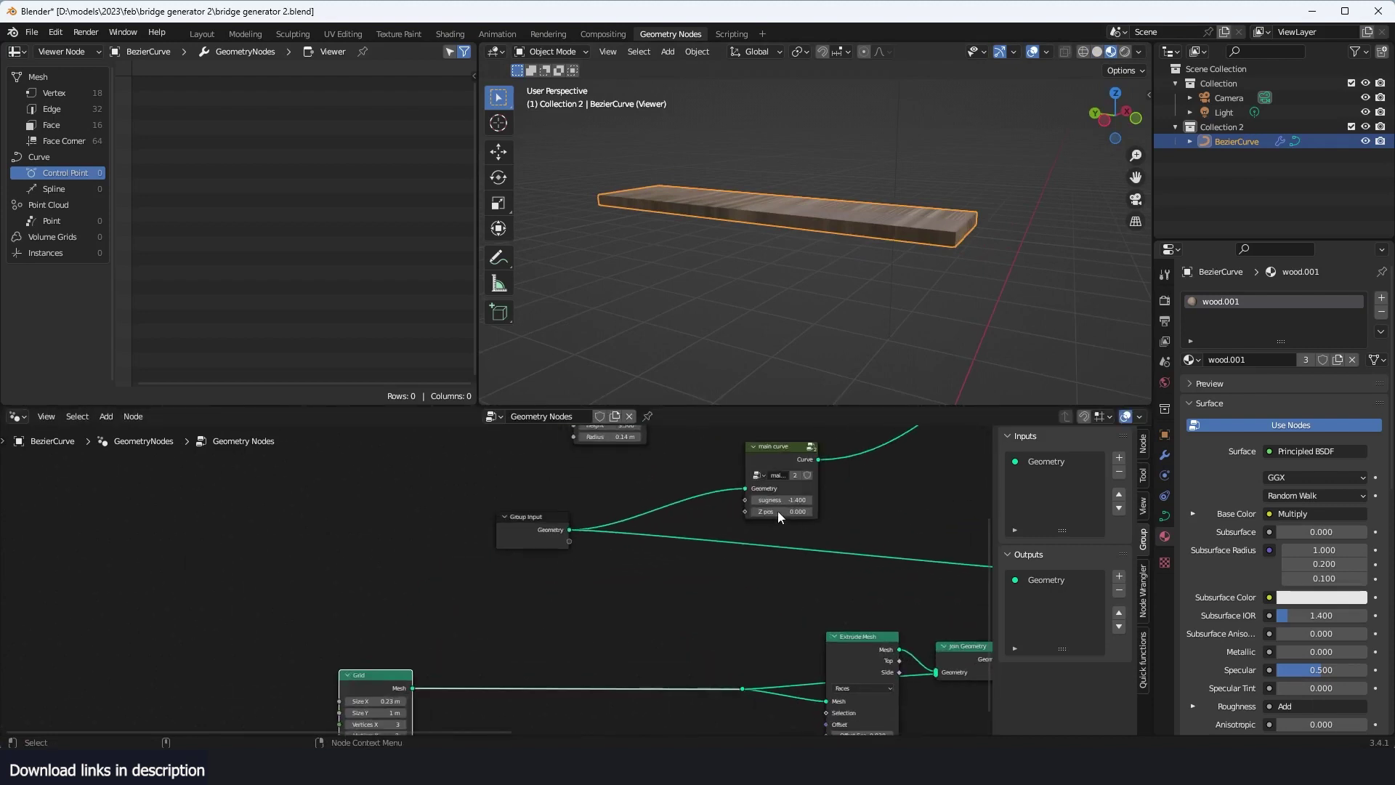
pyautogui.moveTo(778, 512); pyautogui.dragTo(636, 558, button='middle')
pyautogui.scroll(-7, 625, 563)
pyautogui.moveTo(783, 600); pyautogui.dragTo(621, 565, button='middle')
pyautogui.scroll(6, 620, 566)
pyautogui.scroll(2, 621, 565)
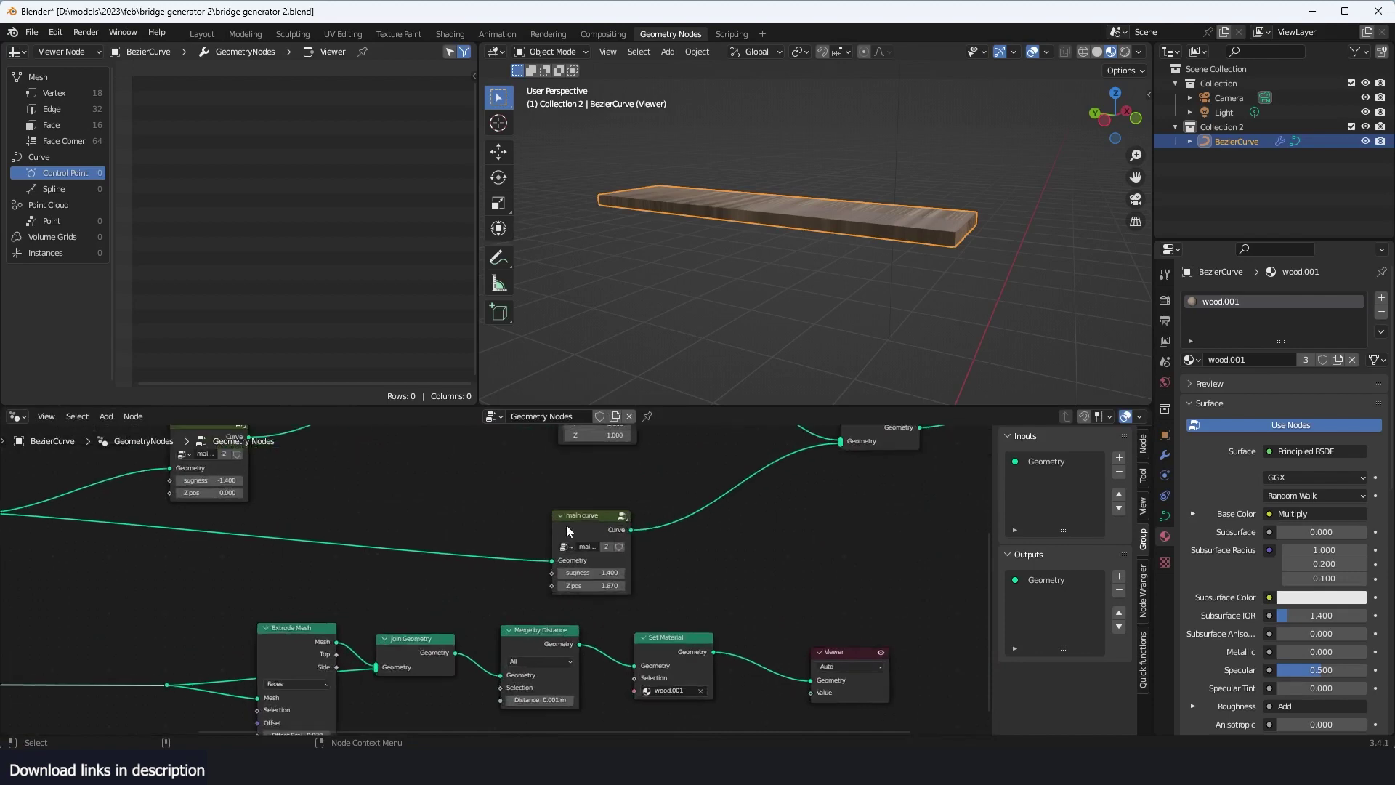
pyautogui.moveTo(565, 525); pyautogui.dragTo(843, 670, button='middle')
pyautogui.scroll(-6, 843, 670)
pyautogui.scroll(3, 564, 543)
pyautogui.click(353, 534)
pyautogui.press('Tab')
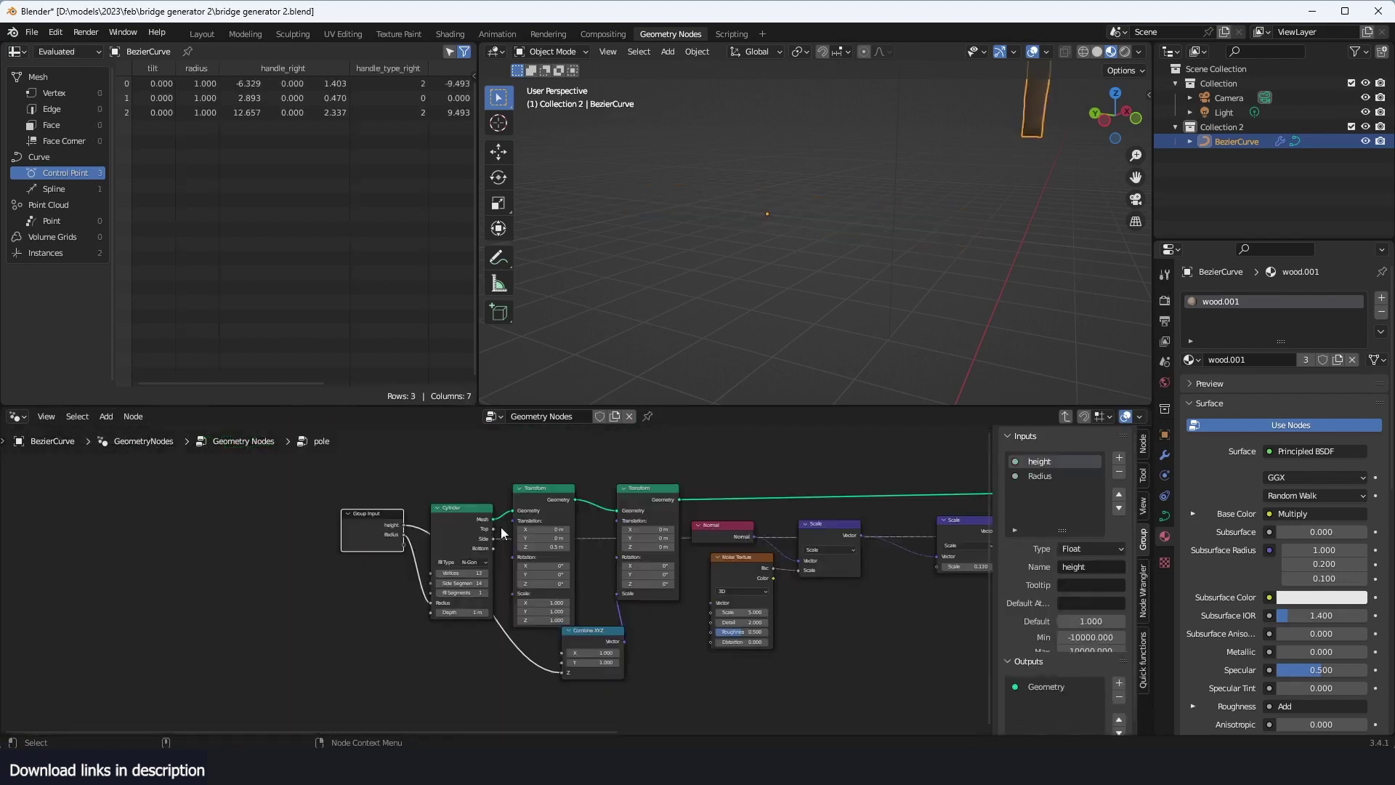
# Step: Copy the Normal, Noise Texture, both Scale and Set Position nodes inside the pole group, and leave the group
pyautogui.scroll(2, 556, 569)
pyautogui.moveTo(556, 570); pyautogui.dragTo(553, 586, button='middle')
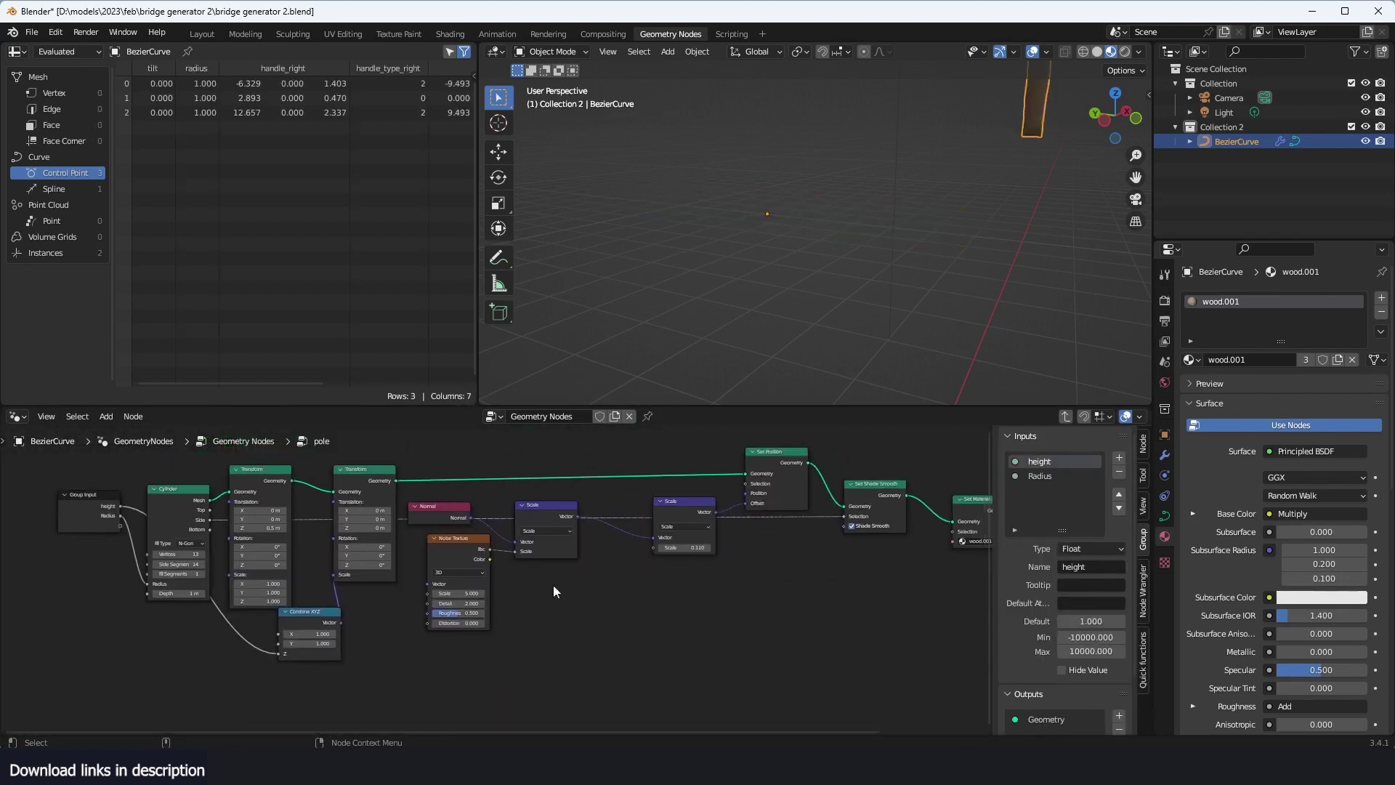
pyautogui.moveTo(433, 489); pyautogui.dragTo(710, 592)
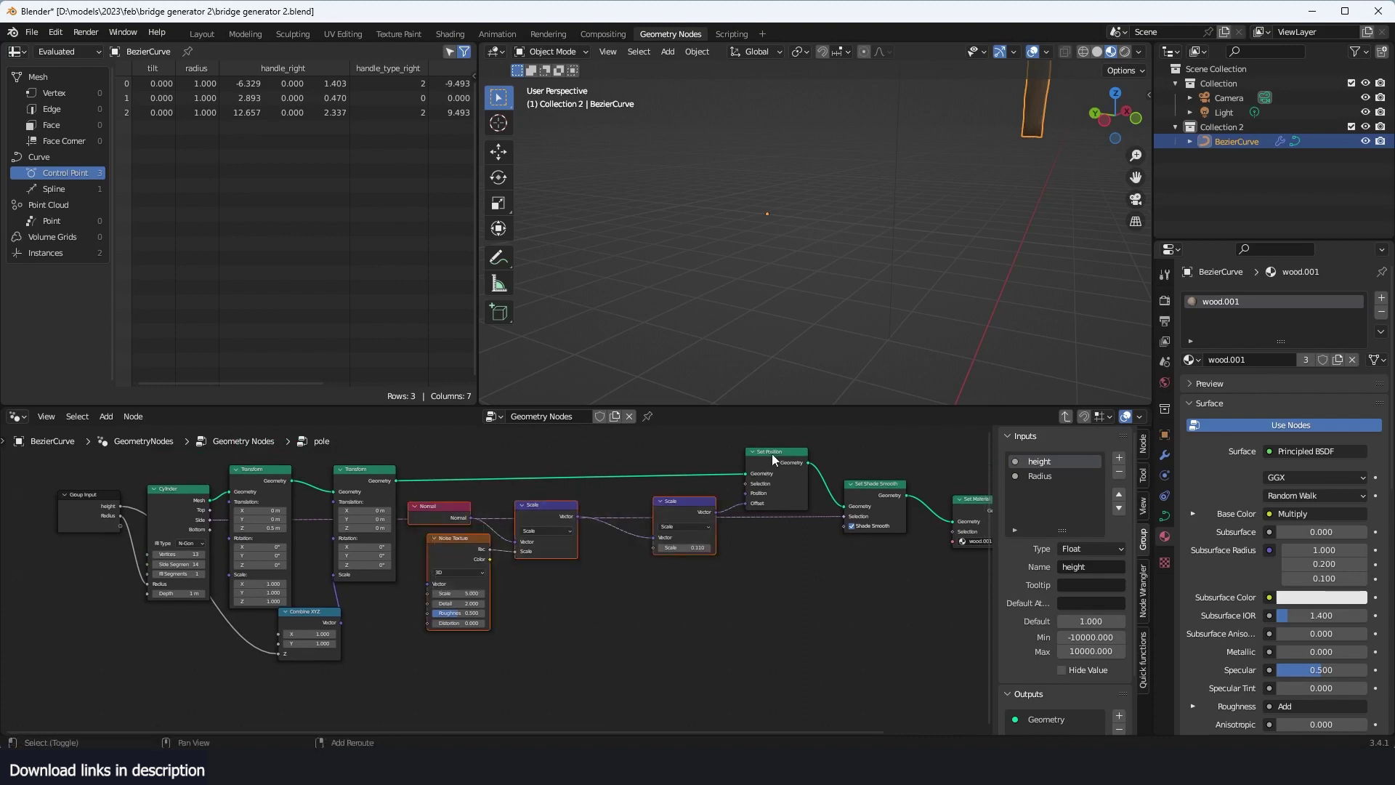
pyautogui.press('Tab')
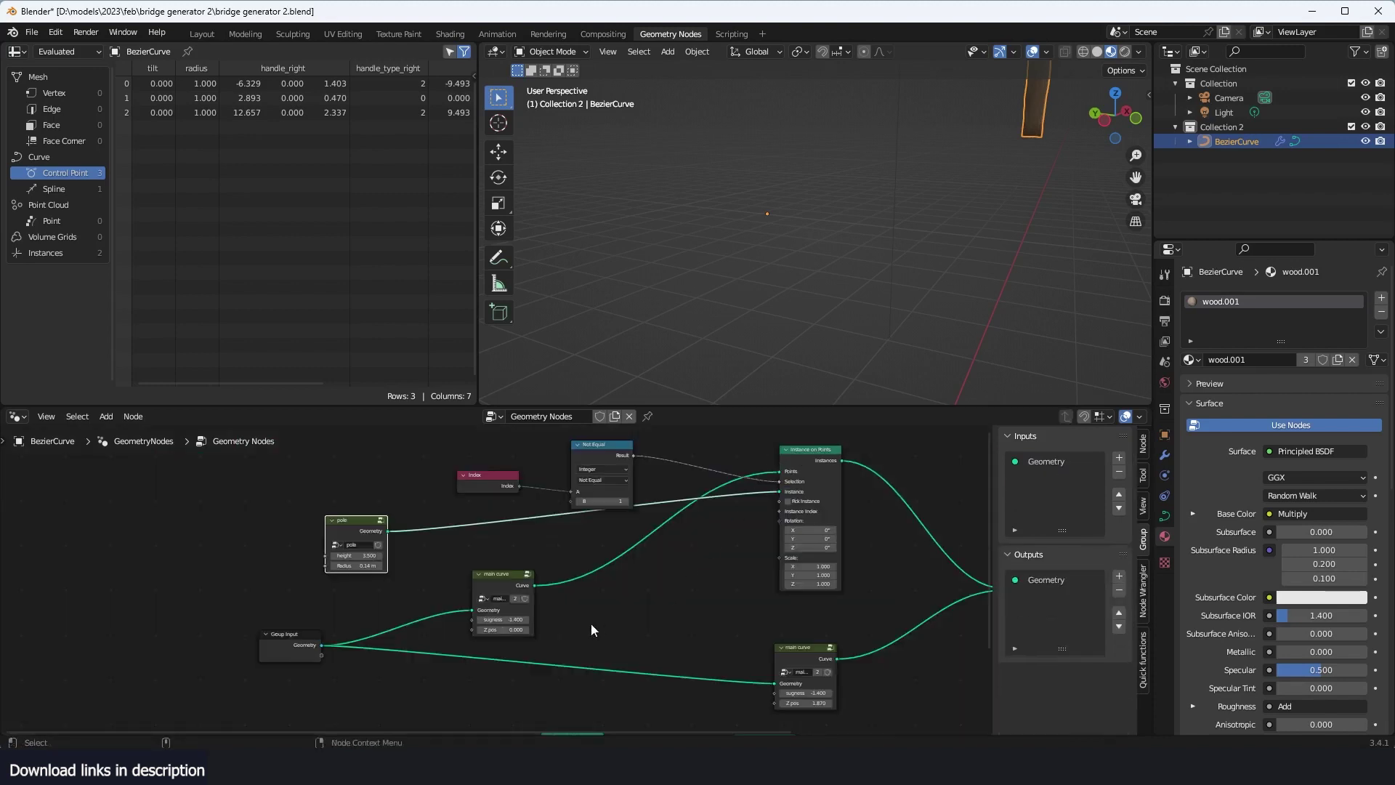
# Step: Paste the copied noise displacement nodes beside the plank's Grid node
pyautogui.moveTo(590, 622); pyautogui.dragTo(732, 716, button='middle')
pyautogui.scroll(-1, 633, 591)
pyautogui.scroll(-2, 635, 590)
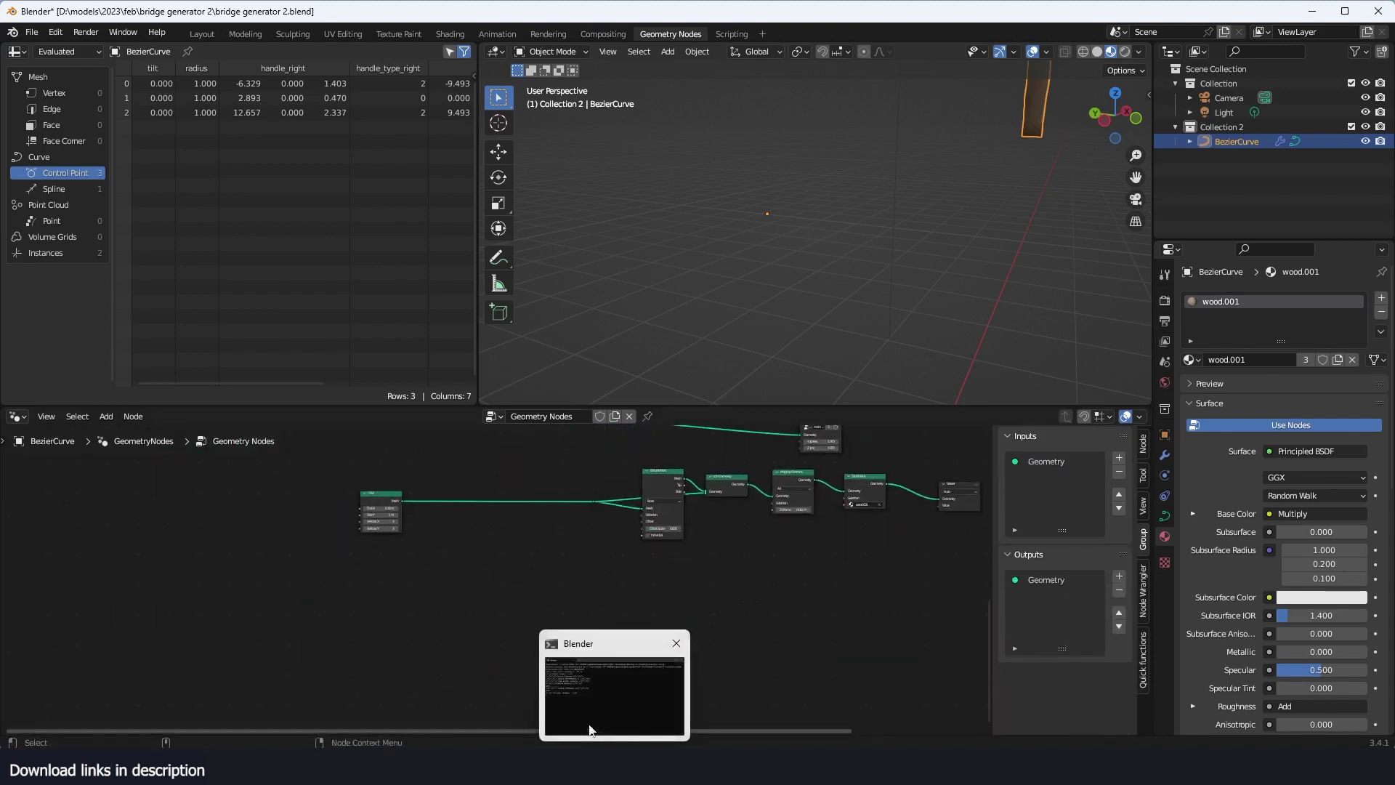
pyautogui.hotkey('ctrl', 'v')
pyautogui.press('g')
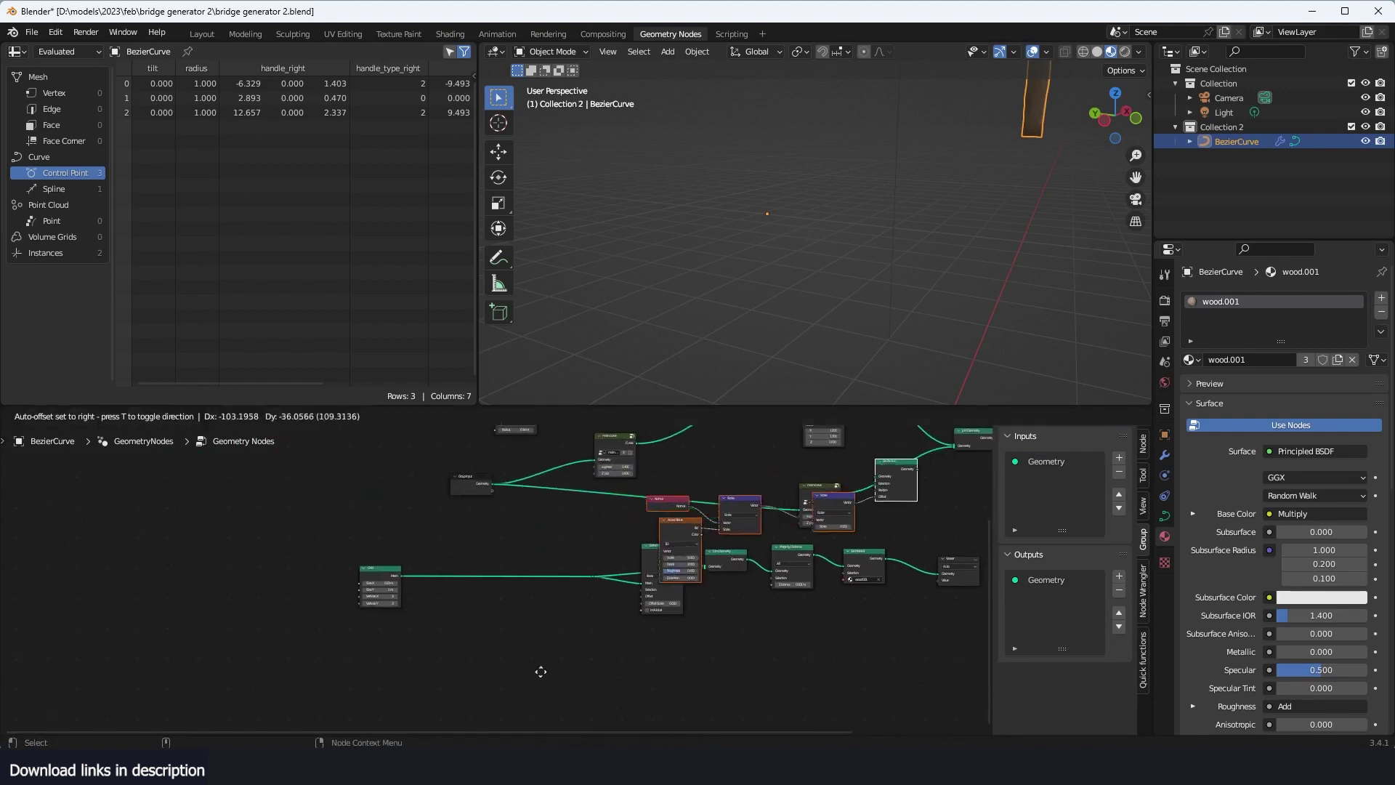
pyautogui.click(324, 641)
pyautogui.moveTo(472, 585); pyautogui.dragTo(521, 635, button='middle')
pyautogui.scroll(3, 533, 633)
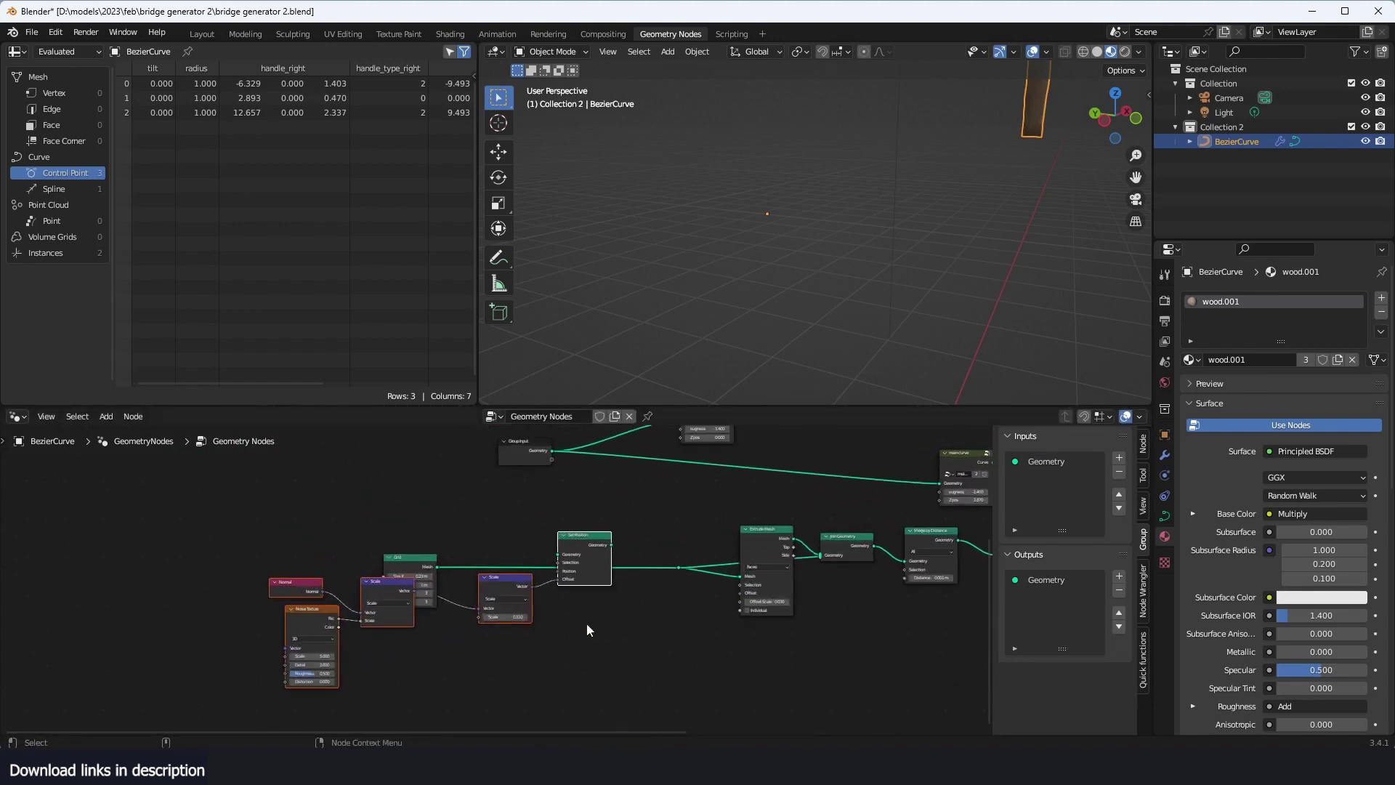
# Step: Route the Grid's mesh through the pasted Set Position node ahead of the extrusion, and preview the plank through the Viewer
pyautogui.click(587, 629)
pyautogui.moveTo(408, 558); pyautogui.dragTo(386, 528)
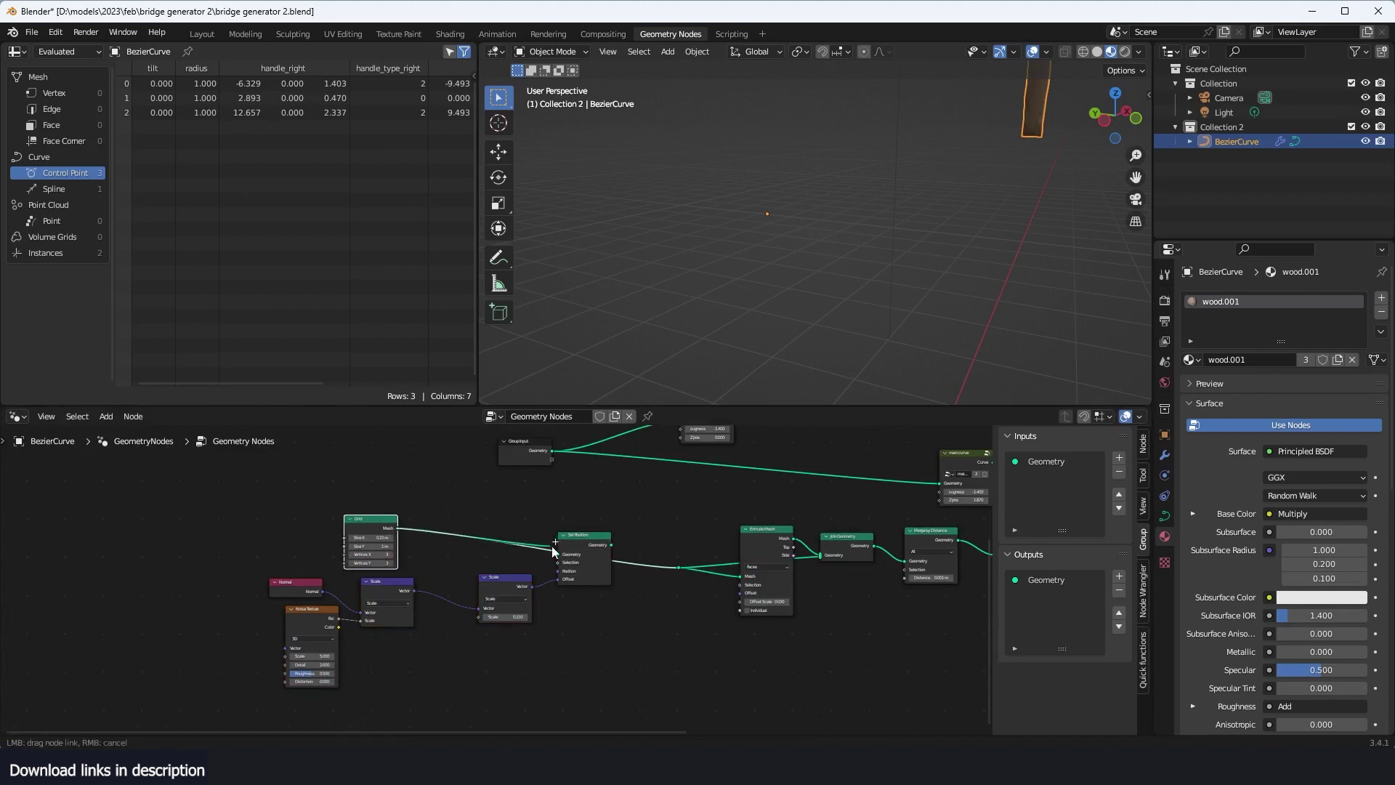
pyautogui.moveTo(609, 542); pyautogui.dragTo(679, 567)
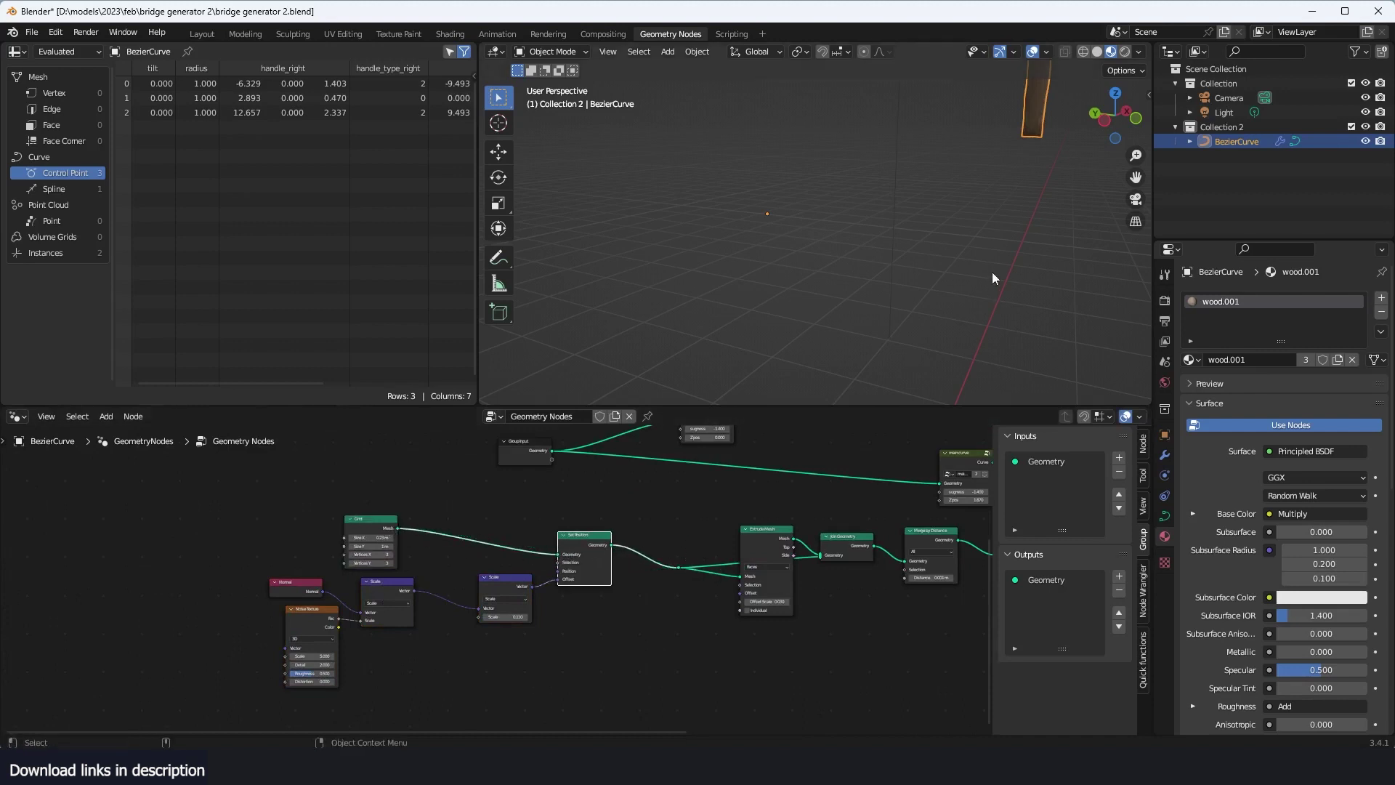
pyautogui.scroll(-4, 970, 567)
pyautogui.moveTo(970, 571); pyautogui.dragTo(514, 575, button='middle')
pyautogui.click(642, 557)
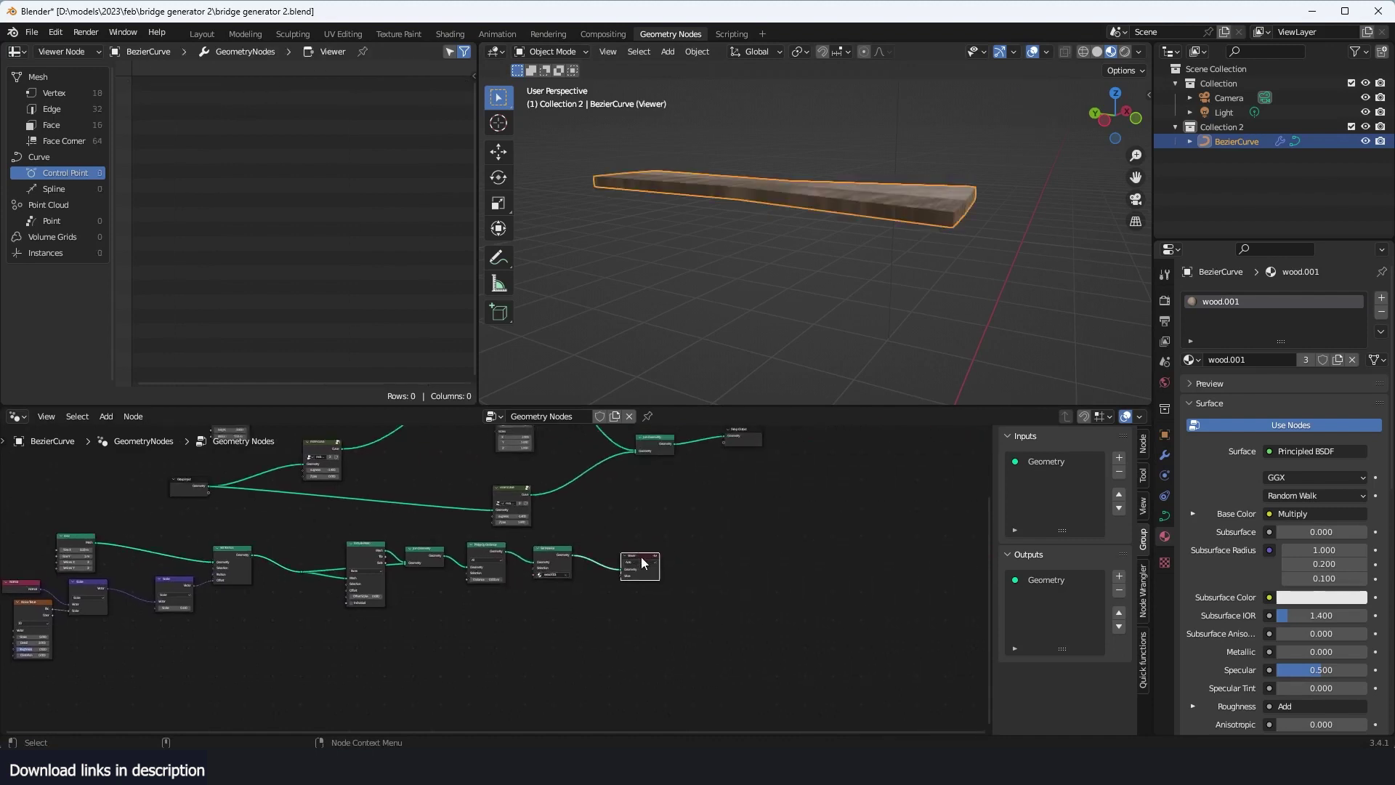
# Step: Set the Grid node's Vertices X and Vertices Y to 10
pyautogui.moveTo(833, 193)
pyautogui.mouseDown(button='middle')
pyautogui.moveTo(840, 249)
pyautogui.moveTo(933, 221)
pyautogui.moveTo(621, 287)
pyautogui.moveTo(870, 225)
pyautogui.moveTo(812, 184)
pyautogui.moveTo(829, 212)
pyautogui.mouseUp(button='middle')
pyautogui.moveTo(583, 585); pyautogui.dragTo(917, 634, button='middle')
pyautogui.scroll(3, 509, 600)
pyautogui.scroll(5, 509, 600)
pyautogui.keyDown('shift'); pyautogui.moveTo(992, 273); pyautogui.dragTo(842, 274, button='middle'); pyautogui.keyUp('shift')
pyautogui.scroll(3, 504, 610)
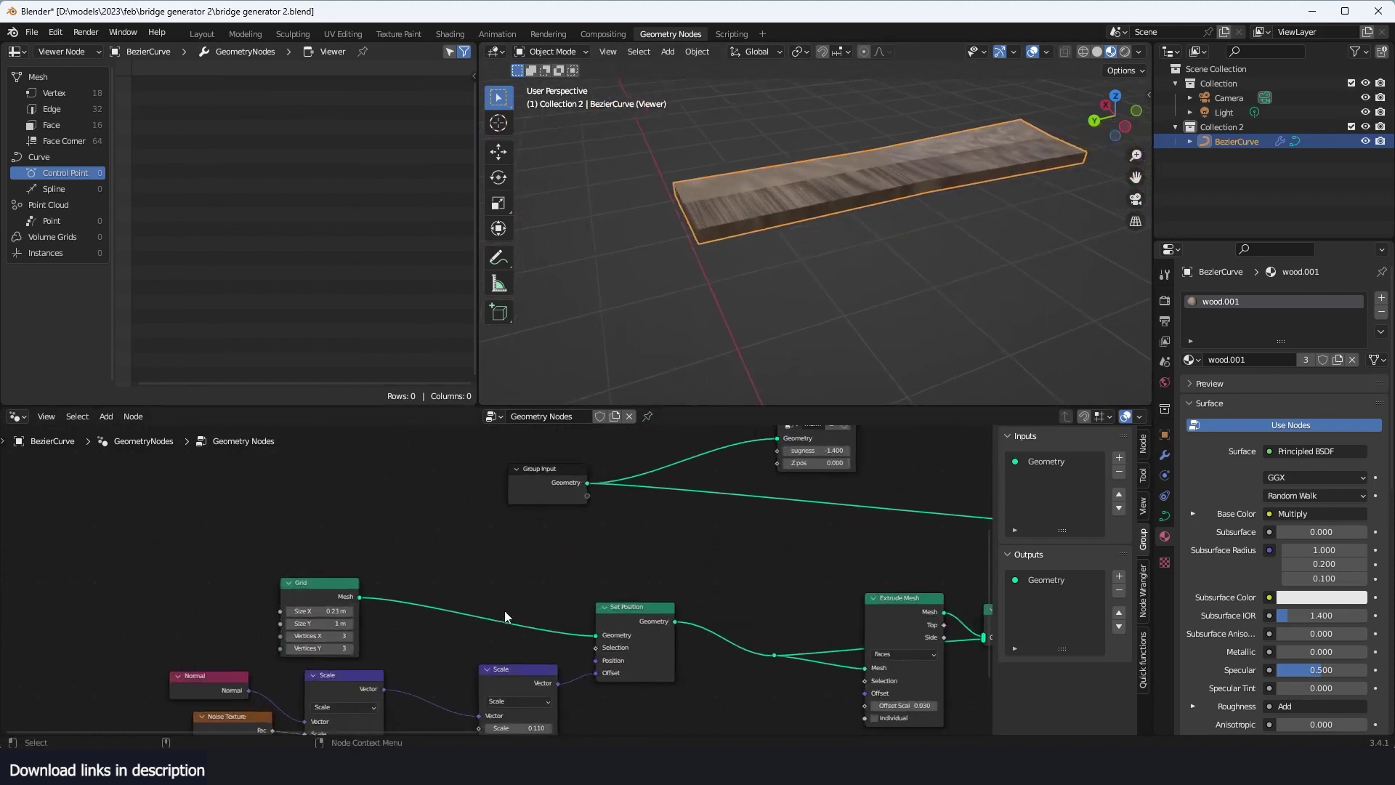
pyautogui.moveTo(503, 611); pyautogui.dragTo(678, 564, button='middle')
pyautogui.moveTo(507, 593)
pyautogui.mouseDown()
pyautogui.moveTo(512, 607)
pyautogui.moveTo(585, 607)
pyautogui.mouseUp()
pyautogui.moveTo(1017, 217); pyautogui.dragTo(736, 218, button='middle')
pyautogui.moveTo(827, 231); pyautogui.dragTo(815, 245, button='middle')
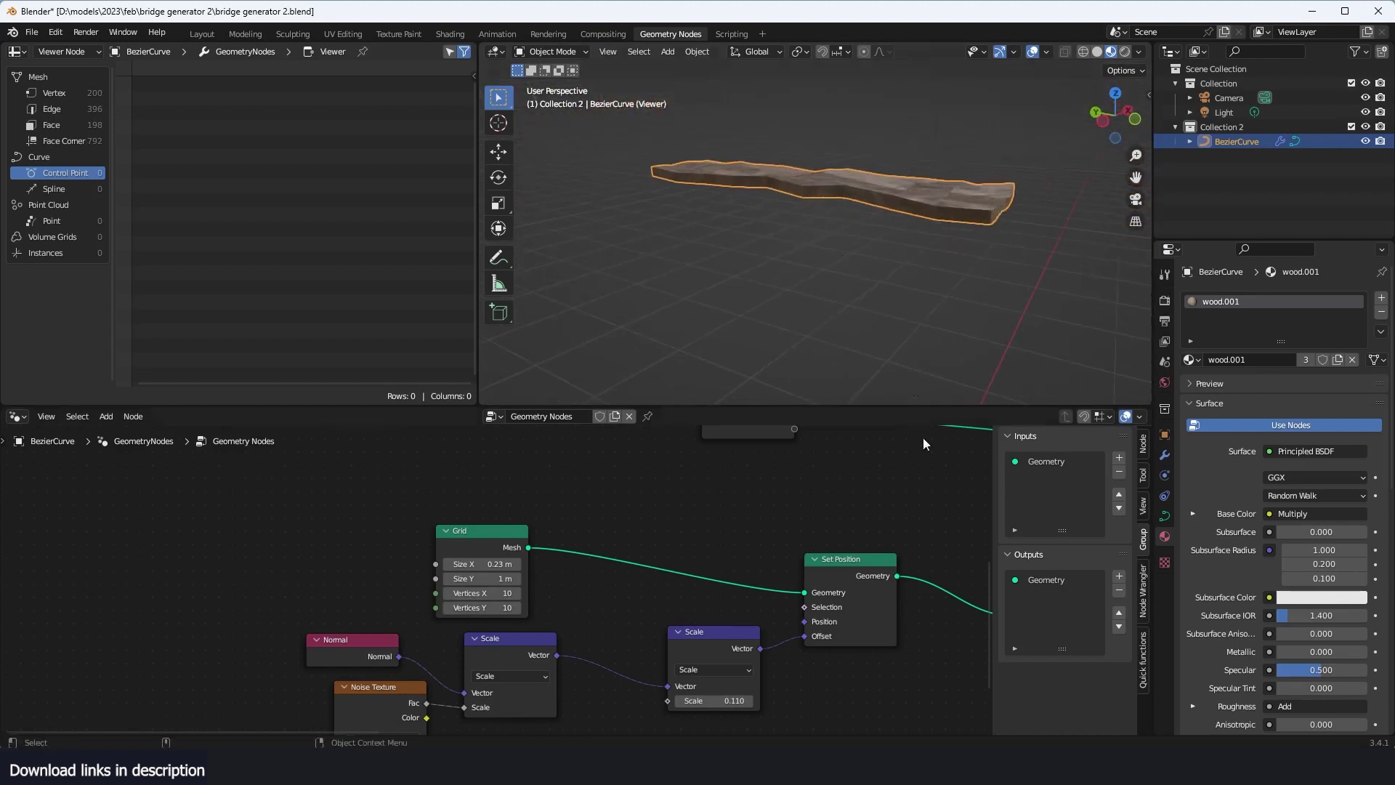
# Step: Move the Grid node farther away from the Set Position node
pyautogui.moveTo(942, 255); pyautogui.dragTo(926, 272, button='middle')
pyautogui.scroll(-10, 936, 506)
pyautogui.scroll(4, 940, 512)
pyautogui.moveTo(961, 609); pyautogui.dragTo(744, 577, button='middle')
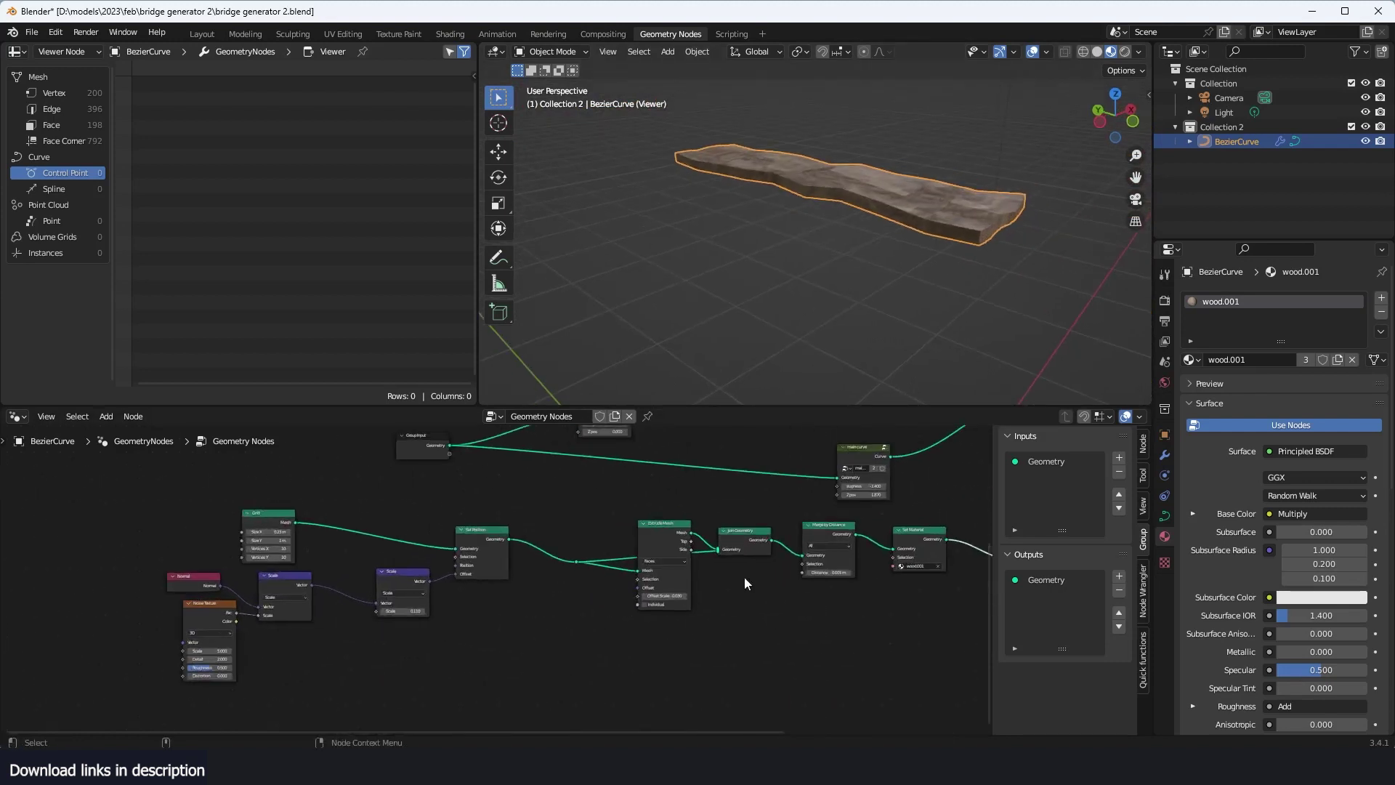
pyautogui.moveTo(404, 566); pyautogui.dragTo(613, 562, button='middle')
pyautogui.scroll(7, 491, 561)
pyautogui.moveTo(459, 553); pyautogui.dragTo(606, 557, button='middle')
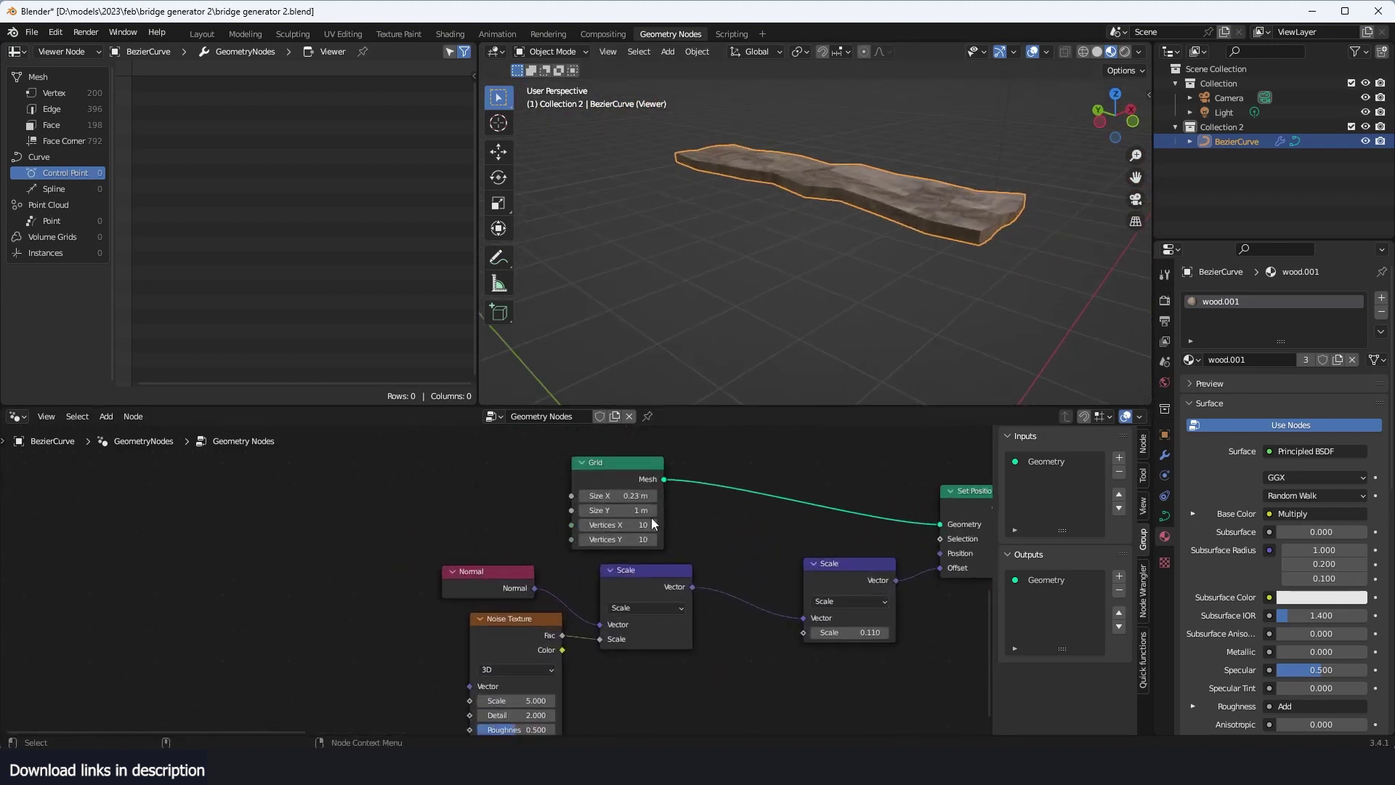
pyautogui.moveTo(705, 516); pyautogui.dragTo(653, 524, button='middle')
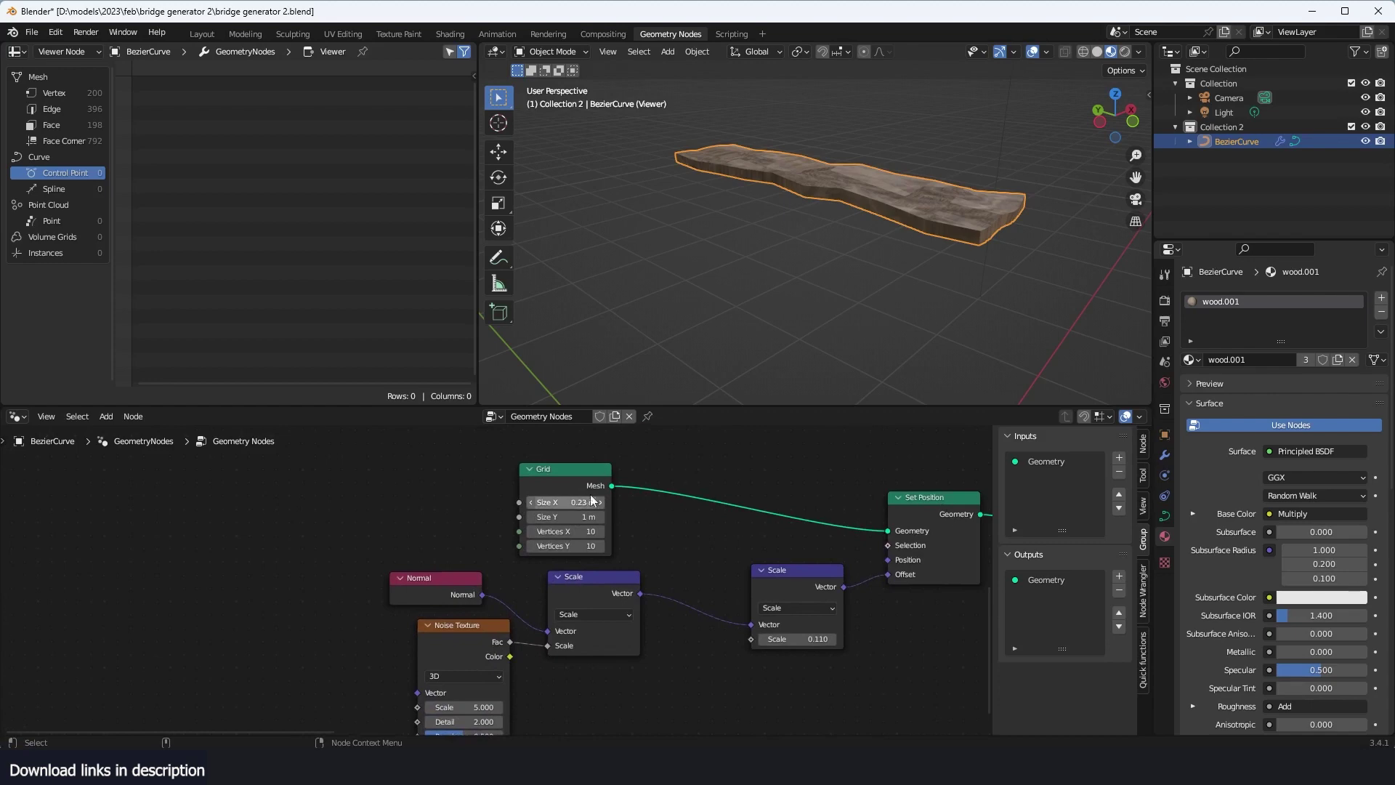
pyautogui.moveTo(569, 479); pyautogui.dragTo(404, 481)
pyautogui.scroll(-1, 509, 538)
# Step: Insert a Transform node between the Grid and Set Position nodes
pyautogui.hotkey('shift', 'a')
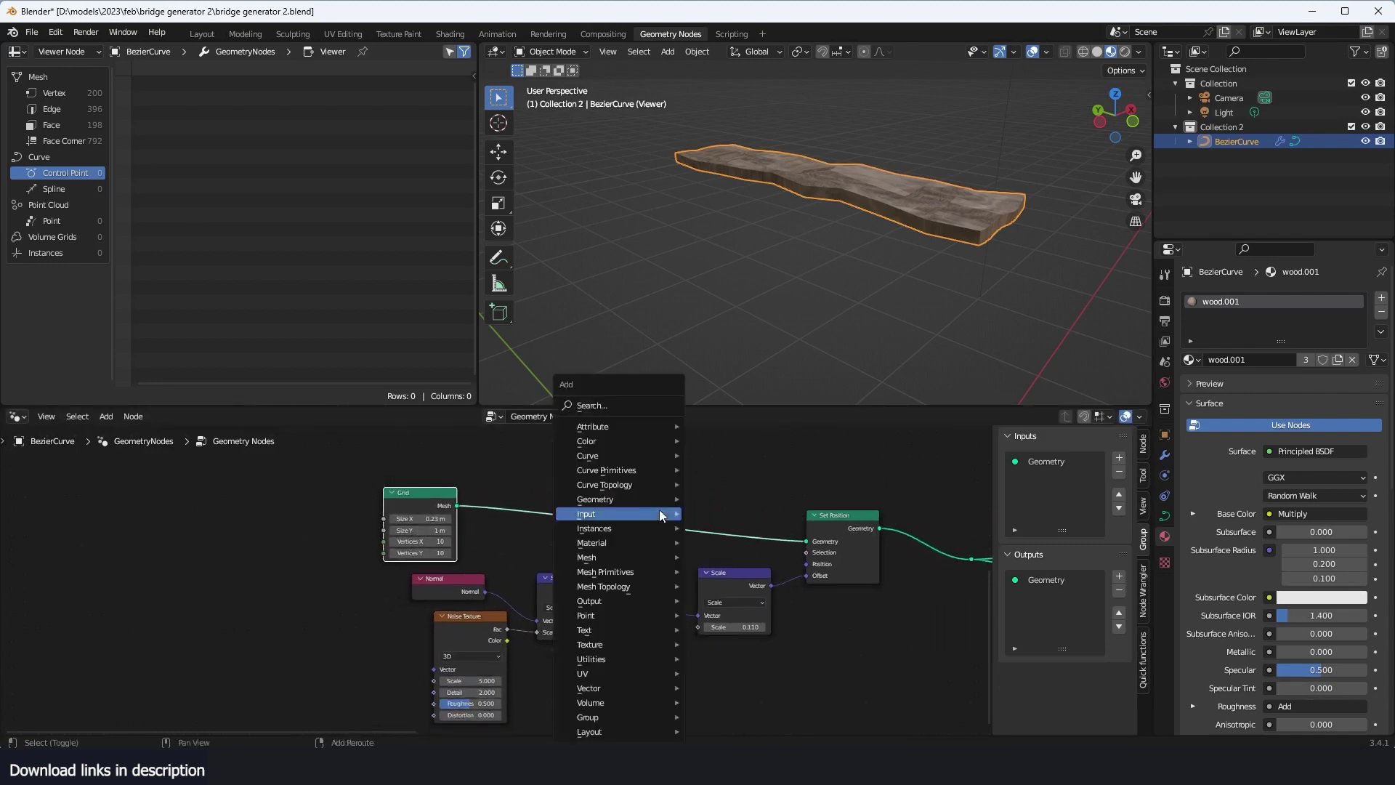
pyautogui.click(617, 387)
pyautogui.write('stra')
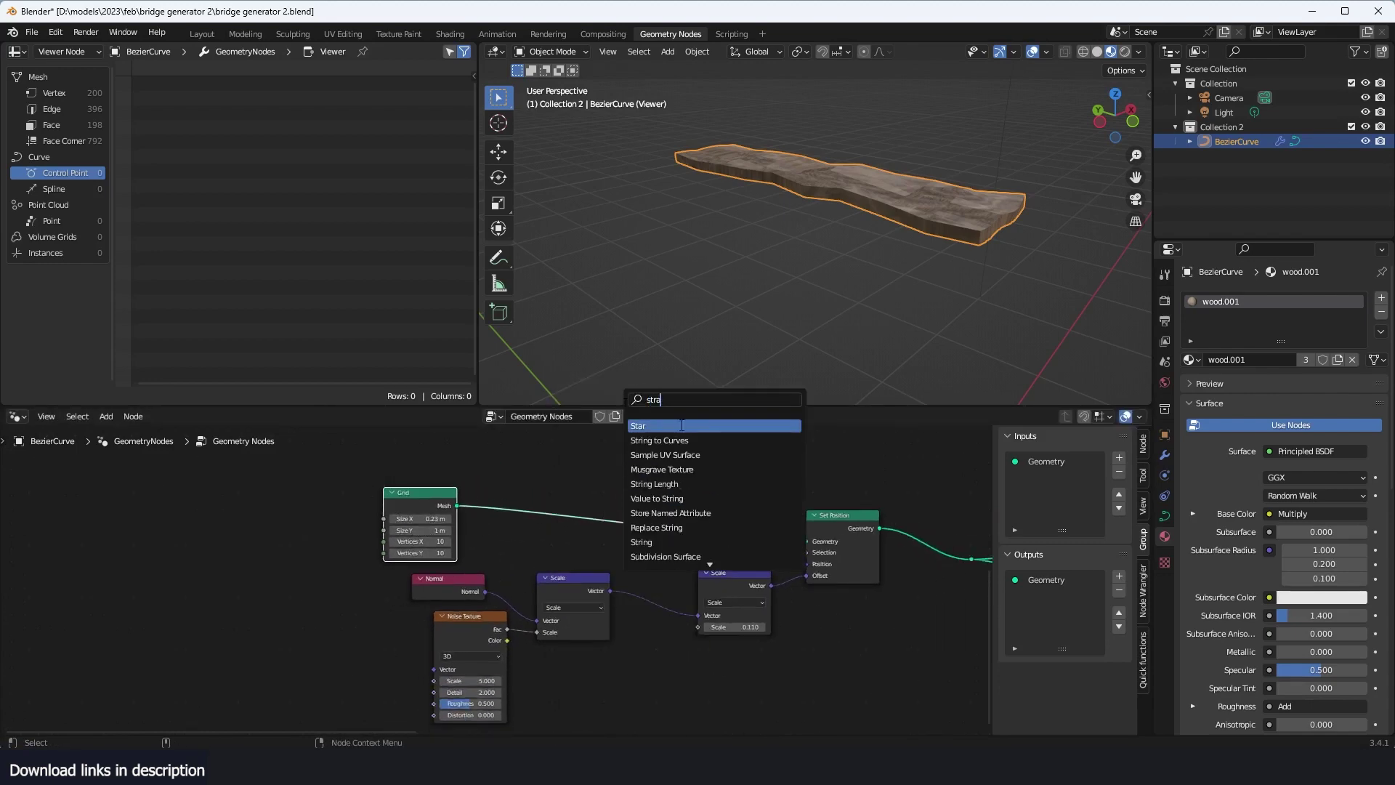
pyautogui.write('tra')
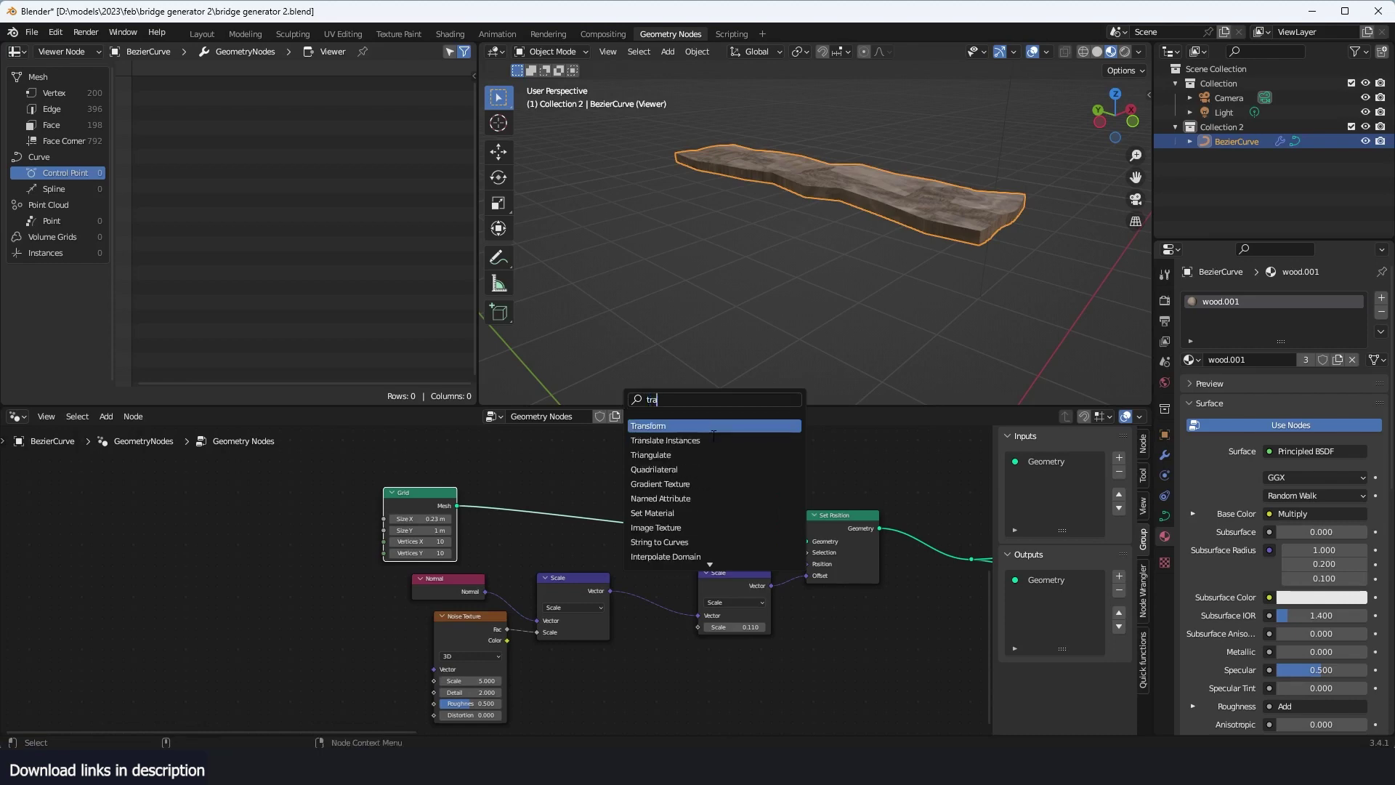
pyautogui.press('Return')
pyautogui.click(679, 457)
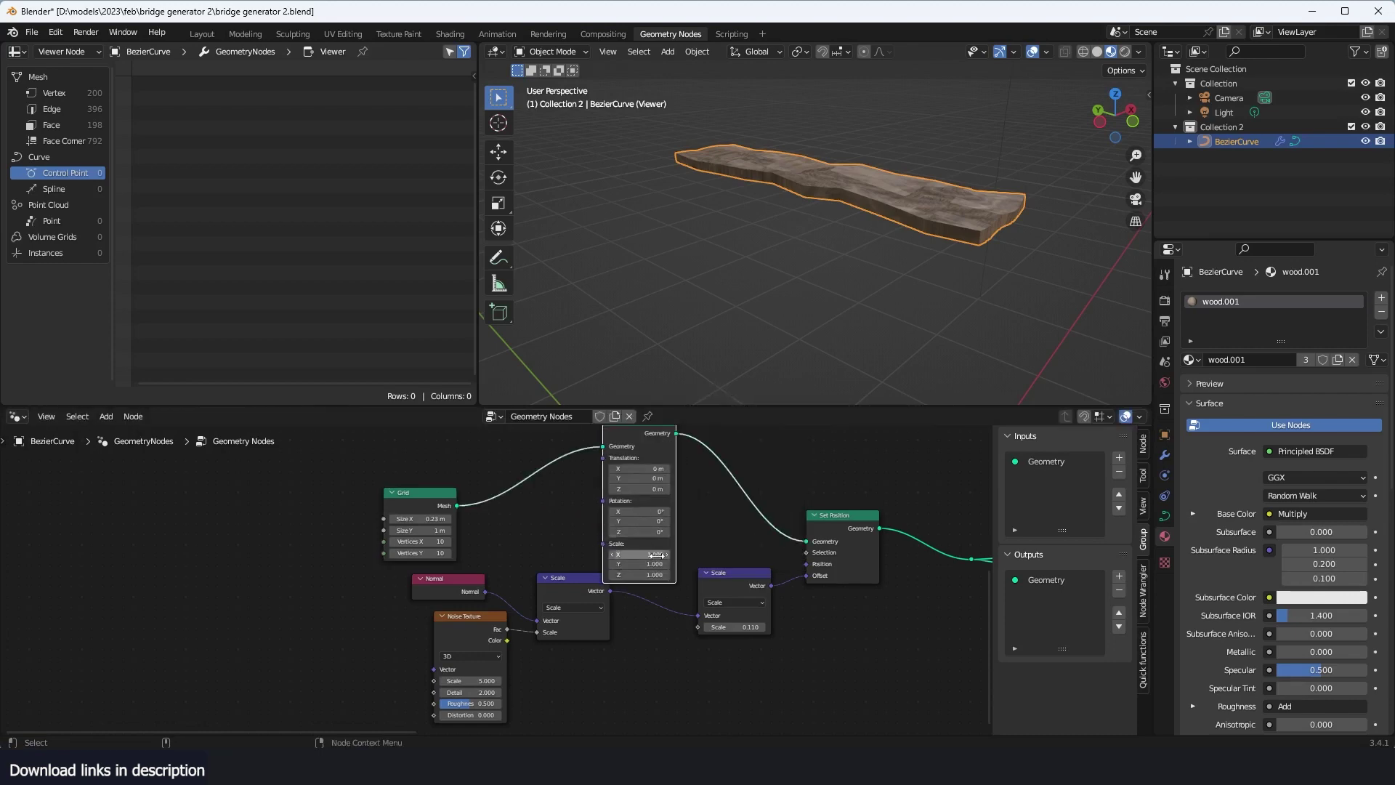
# Step: Try a different X scale on the Transform node and undo the change
pyautogui.moveTo(657, 555); pyautogui.dragTo(676, 555)
pyautogui.hotkey('ctrl', 'z')
pyautogui.hotkey('ctrl', 'z')
pyautogui.scroll(-4, 632, 515)
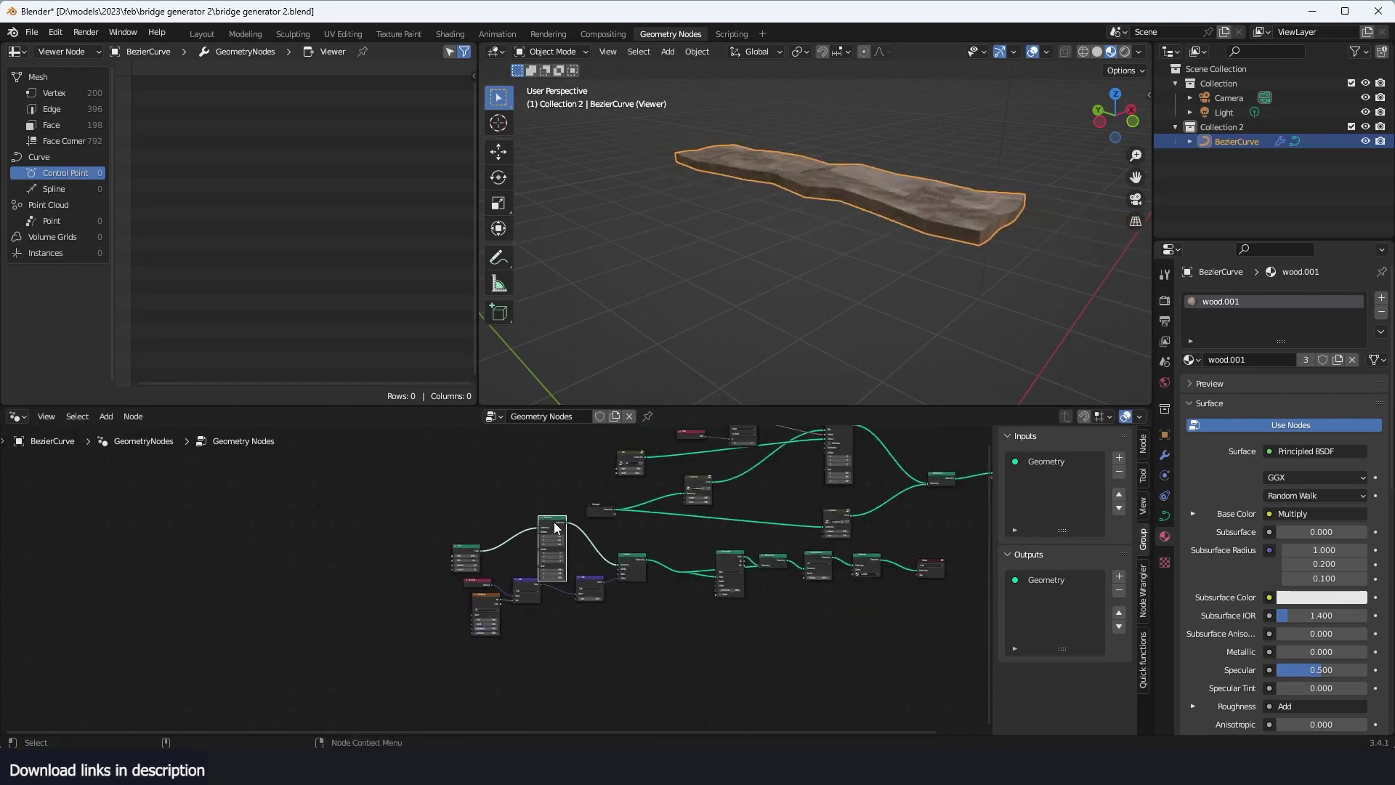
# Step: Try to group the plank nodes without the Noise Texture node, and undo the grouping
pyautogui.moveTo(556, 528); pyautogui.dragTo(558, 533)
pyautogui.moveTo(430, 529)
pyautogui.mouseDown()
pyautogui.moveTo(817, 632)
pyautogui.moveTo(894, 638)
pyautogui.moveTo(770, 566)
pyautogui.moveTo(421, 541)
pyautogui.mouseUp()
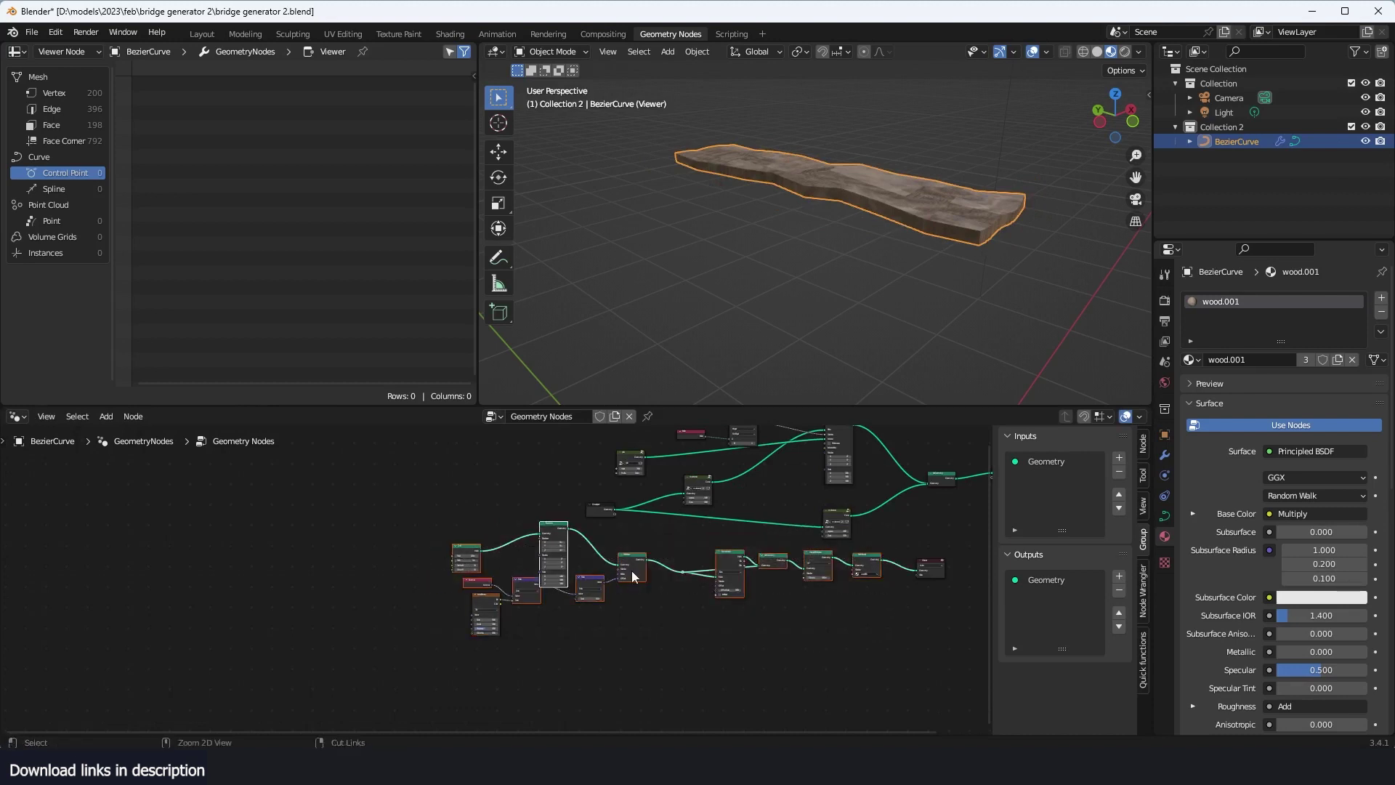
pyautogui.hotkey('ctrl', 'g')
pyautogui.press('Tab')
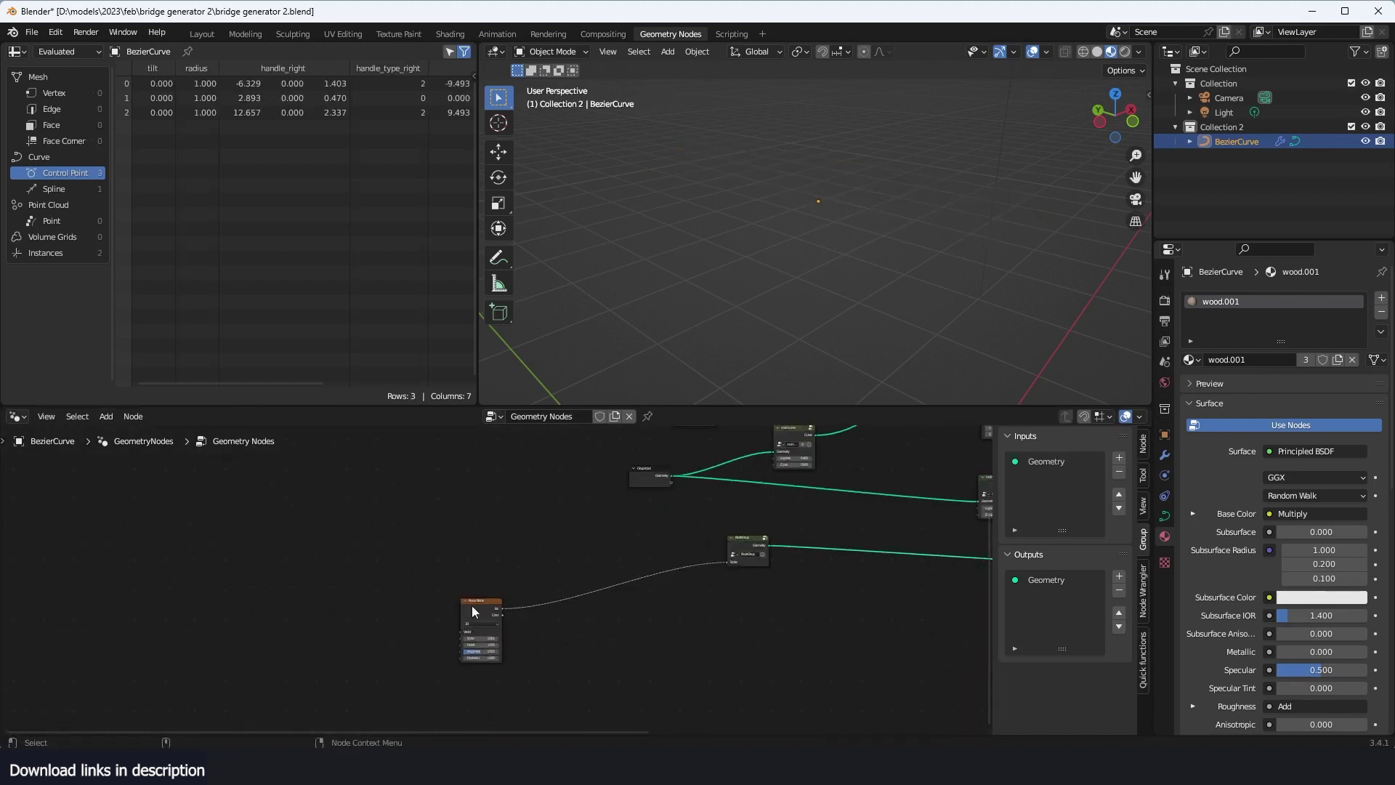
pyautogui.hotkey('ctrl', 'z')
pyautogui.hotkey('ctrl', 'z')
# Step: Group all the plank nodes, including the Noise Texture, and name the node group step
pyautogui.keyDown('shift'); pyautogui.moveTo(399, 518); pyautogui.dragTo(704, 683); pyautogui.keyUp('shift')
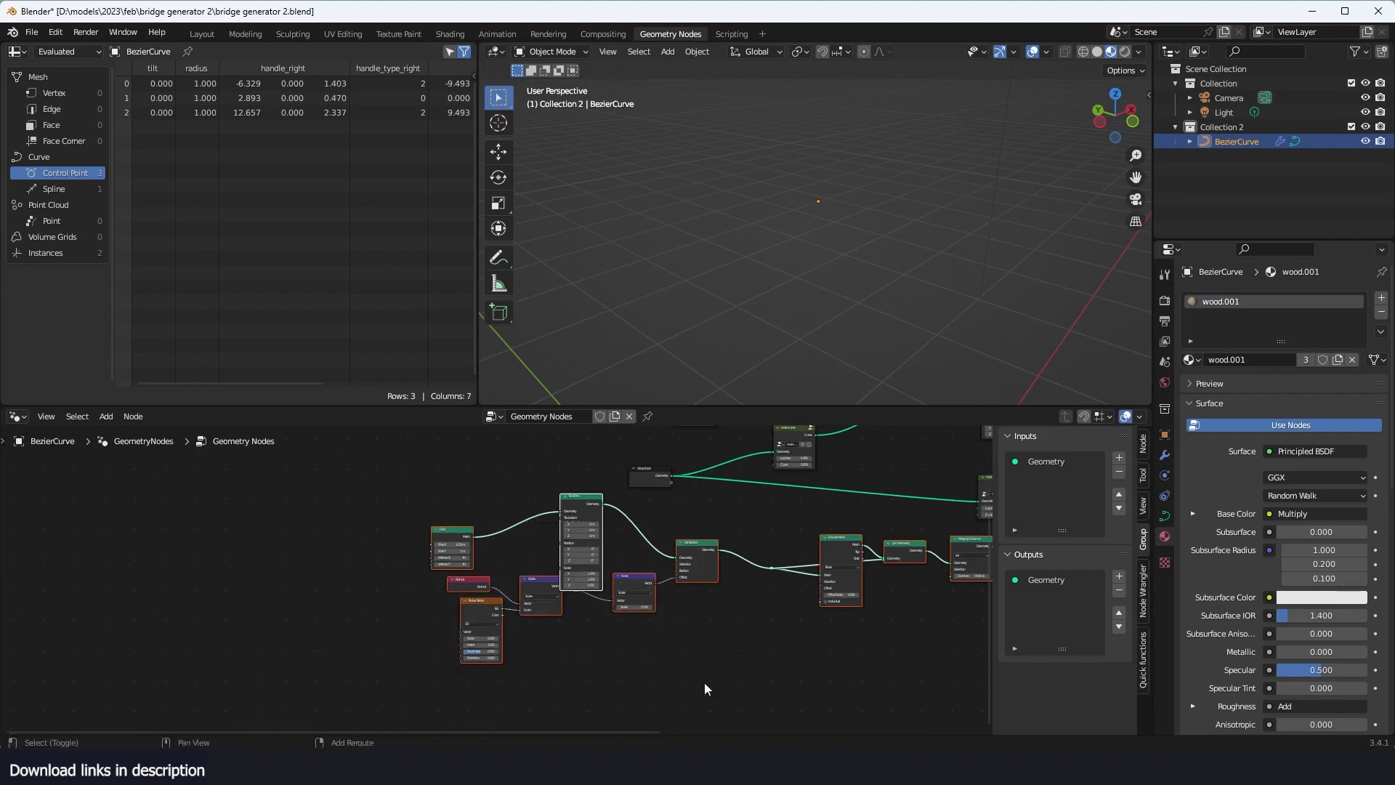
pyautogui.hotkey('ctrl', 'g')
pyautogui.press('Tab')
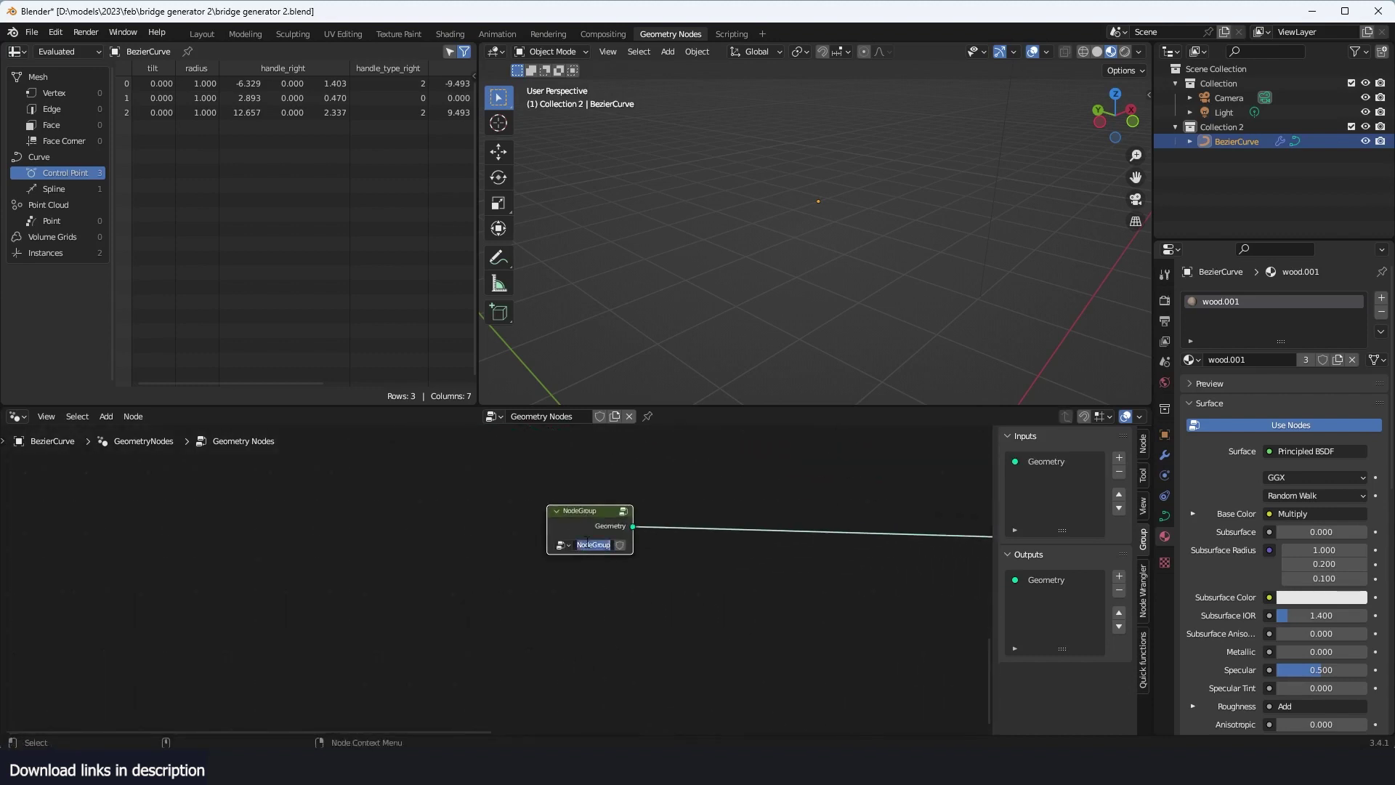
# Step: Spread the Transform and Grid nodes apart inside the step group, above the noise displacement nodes
pyautogui.moveTo(540, 585); pyautogui.dragTo(867, 641, button='middle')
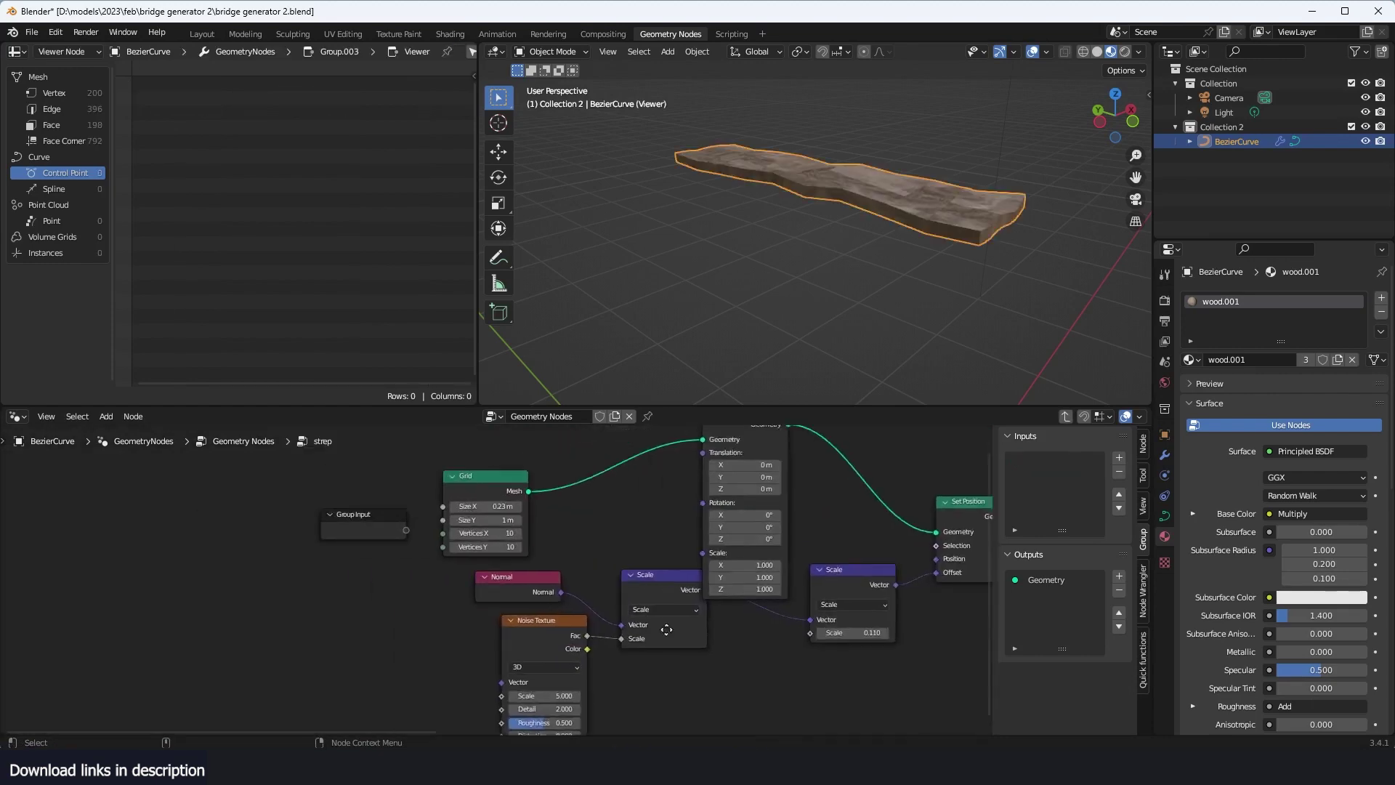
pyautogui.scroll(4, 707, 489)
pyautogui.scroll(-5, 708, 494)
pyautogui.moveTo(811, 514); pyautogui.dragTo(744, 542, button='middle')
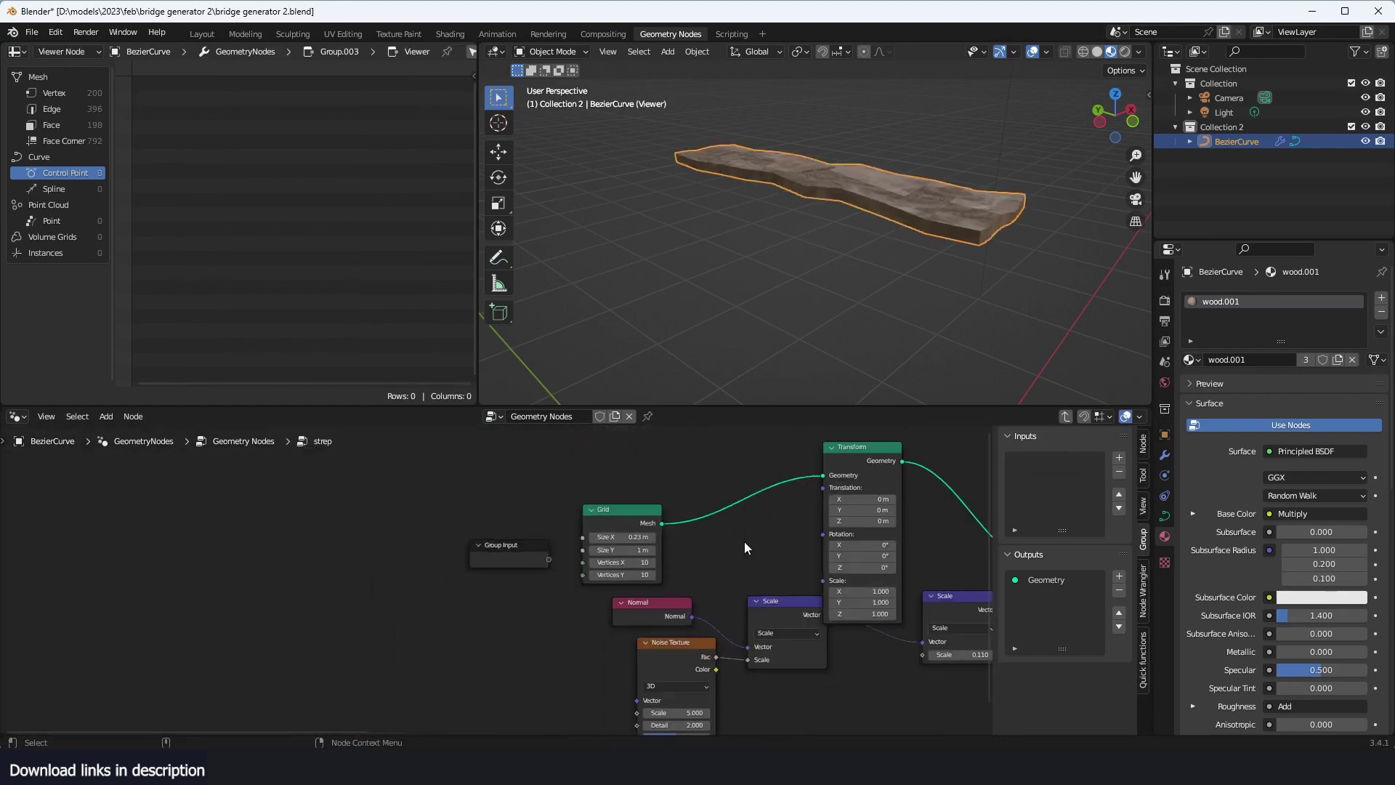
pyautogui.moveTo(855, 472); pyautogui.dragTo(735, 510, button='middle')
pyautogui.moveTo(735, 485); pyautogui.dragTo(646, 455)
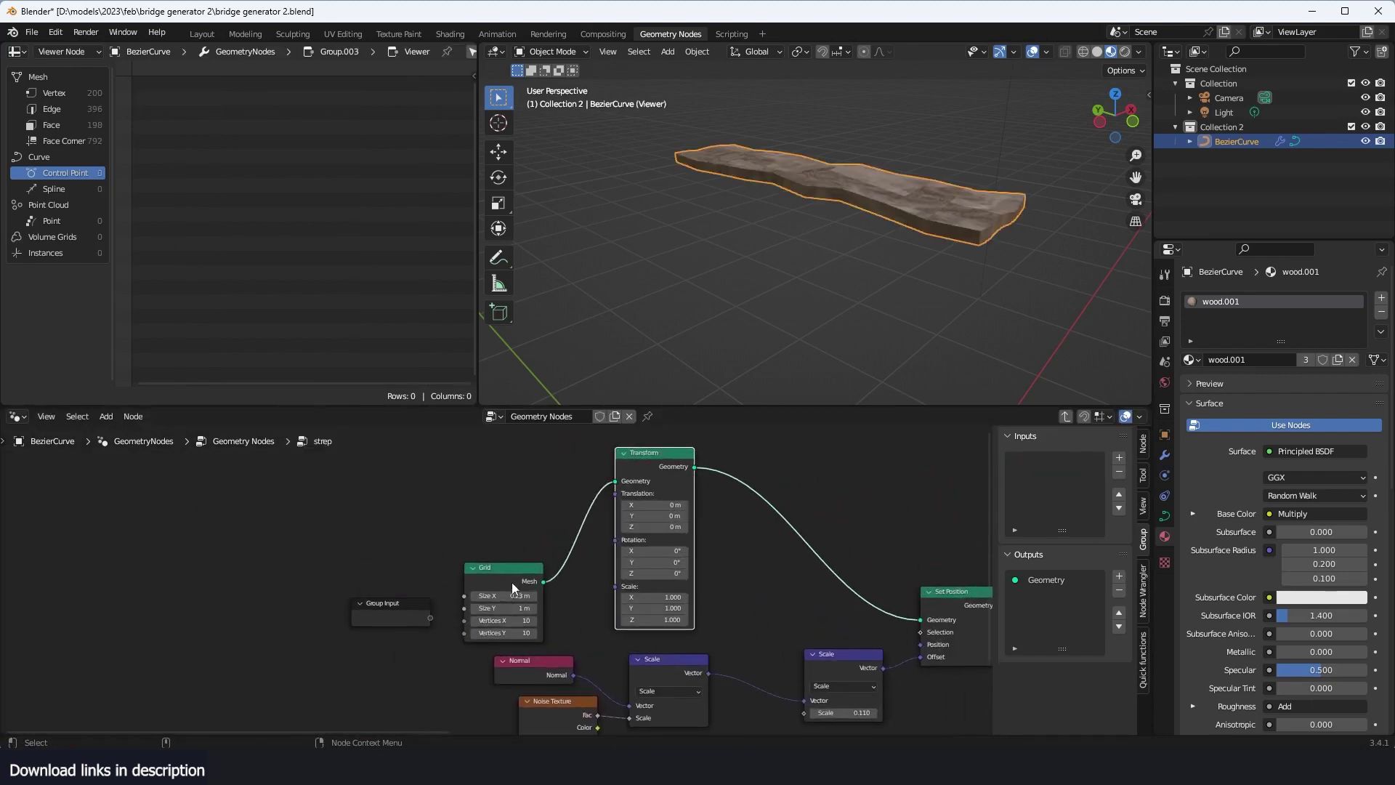
pyautogui.moveTo(511, 582); pyautogui.dragTo(387, 481)
# Step: Add a Combine XYZ node with X, Y and Z set to 1 and connect it to the Transform's Scale
pyautogui.hotkey('shift', 'a')
pyautogui.click(536, 405)
pyautogui.write('x')
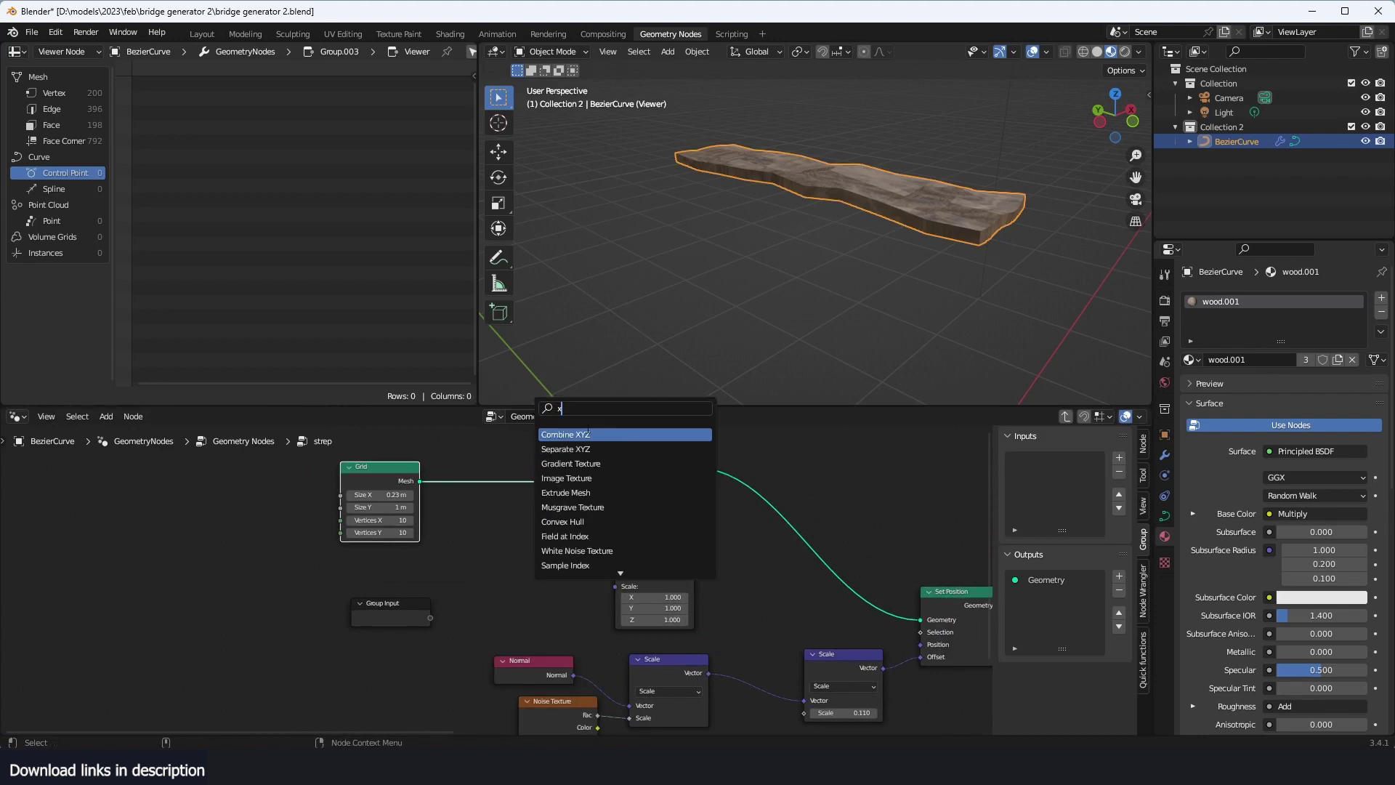
pyautogui.click(589, 434)
pyautogui.click(574, 560)
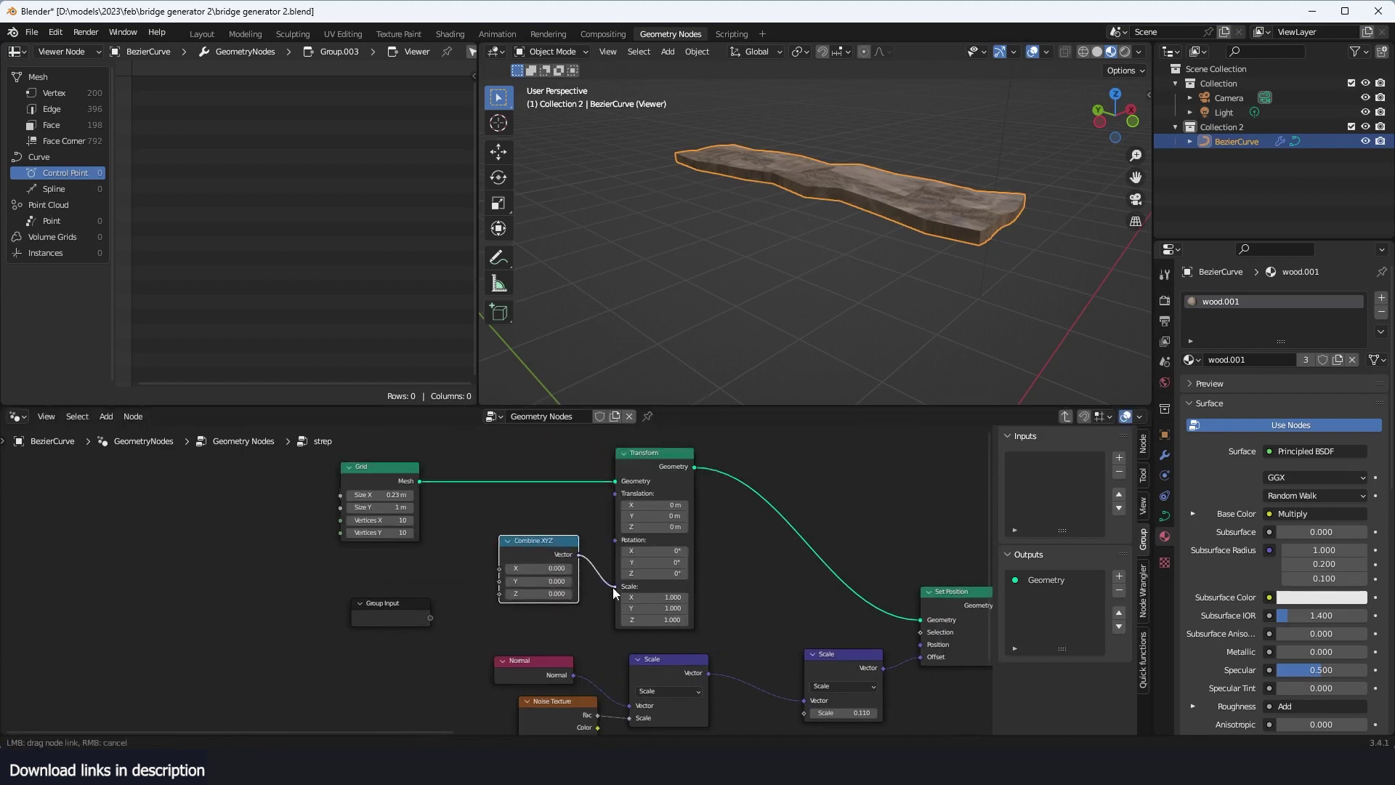
pyautogui.moveTo(612, 587); pyautogui.dragTo(538, 594)
pyautogui.write('1')
pyautogui.press('Return')
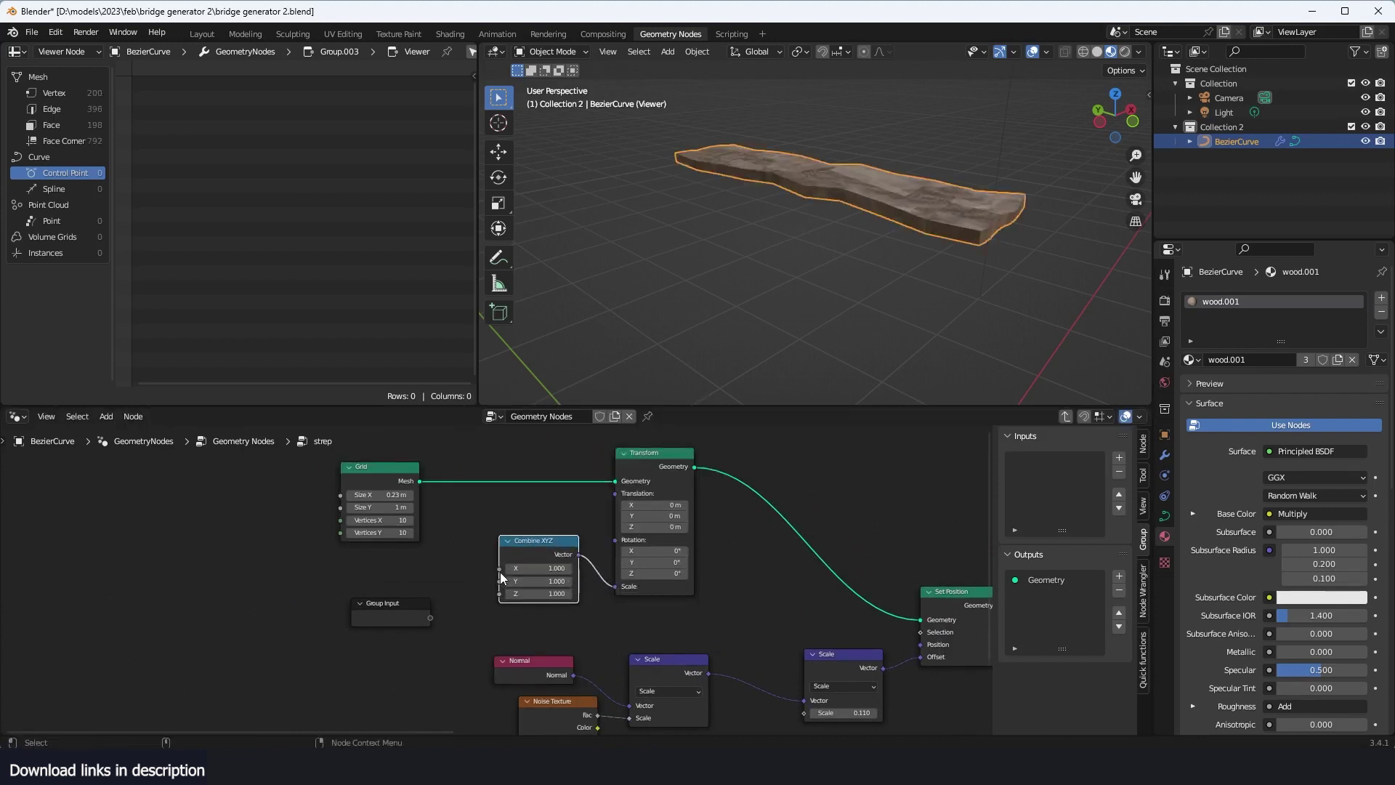
# Step: Expose the Combine XYZ's X and Y as group inputs named lengt and width, and leave the step group
pyautogui.moveTo(429, 630); pyautogui.dragTo(432, 621)
pyautogui.moveTo(499, 581); pyautogui.dragTo(430, 634)
pyautogui.doubleClick(1029, 462)
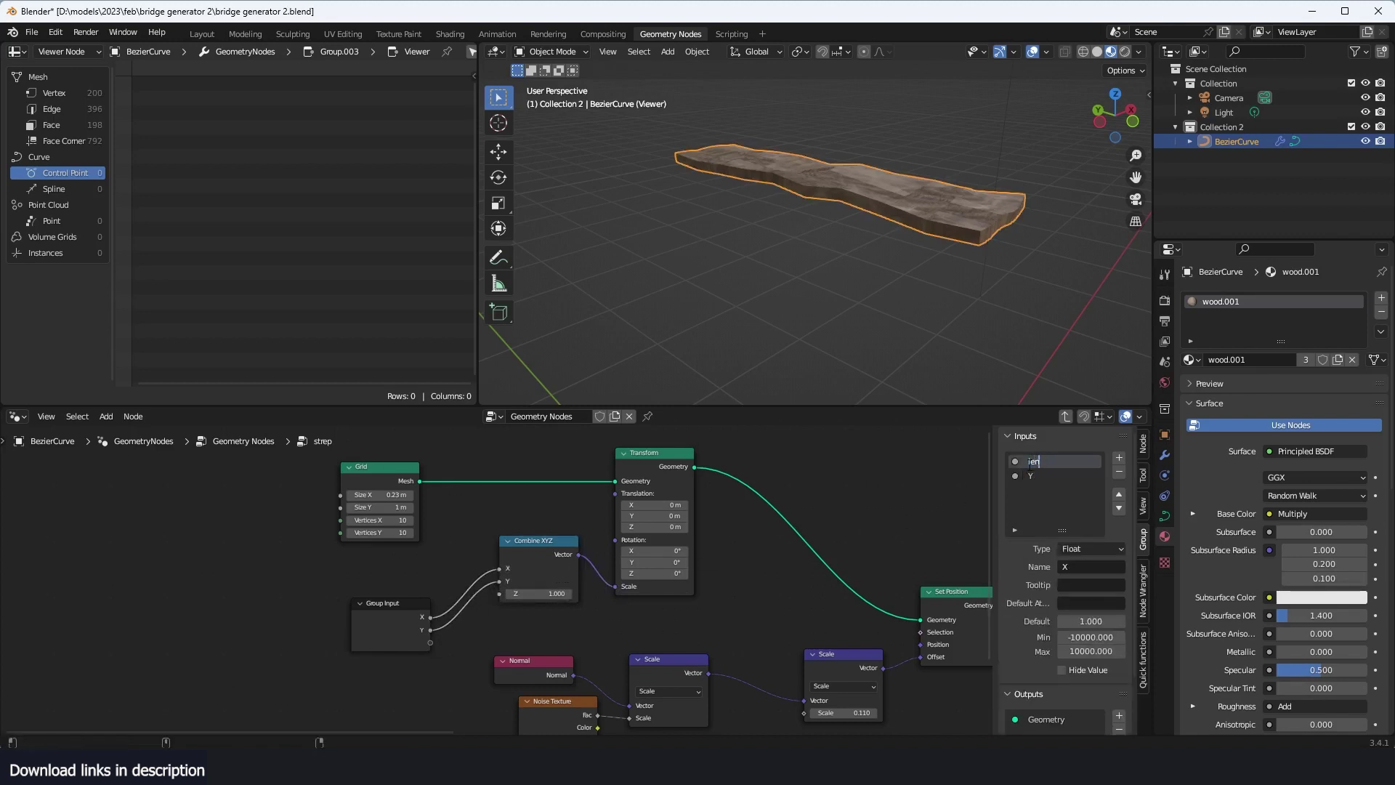
pyautogui.click(1032, 475)
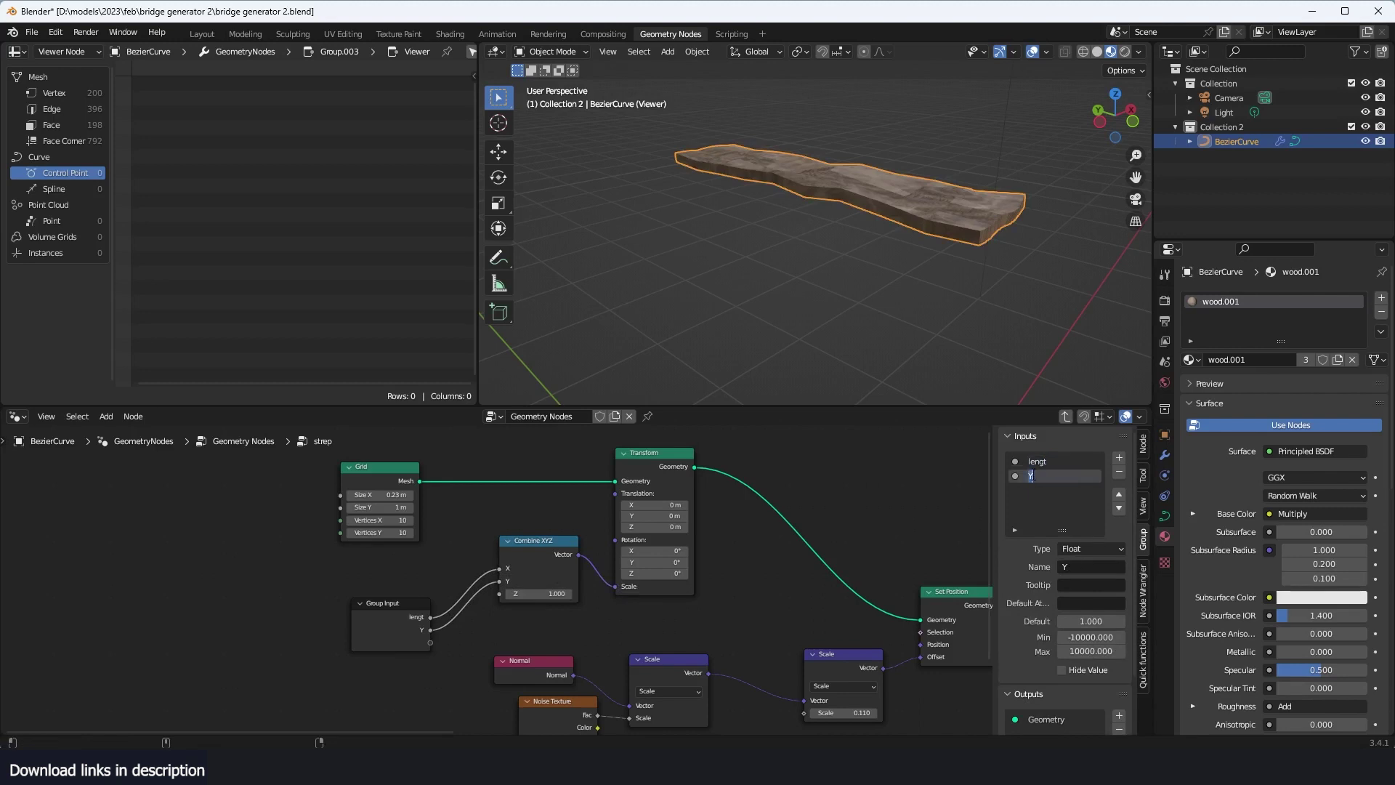
pyautogui.write('width')
pyautogui.press('Return')
pyautogui.press('Tab')
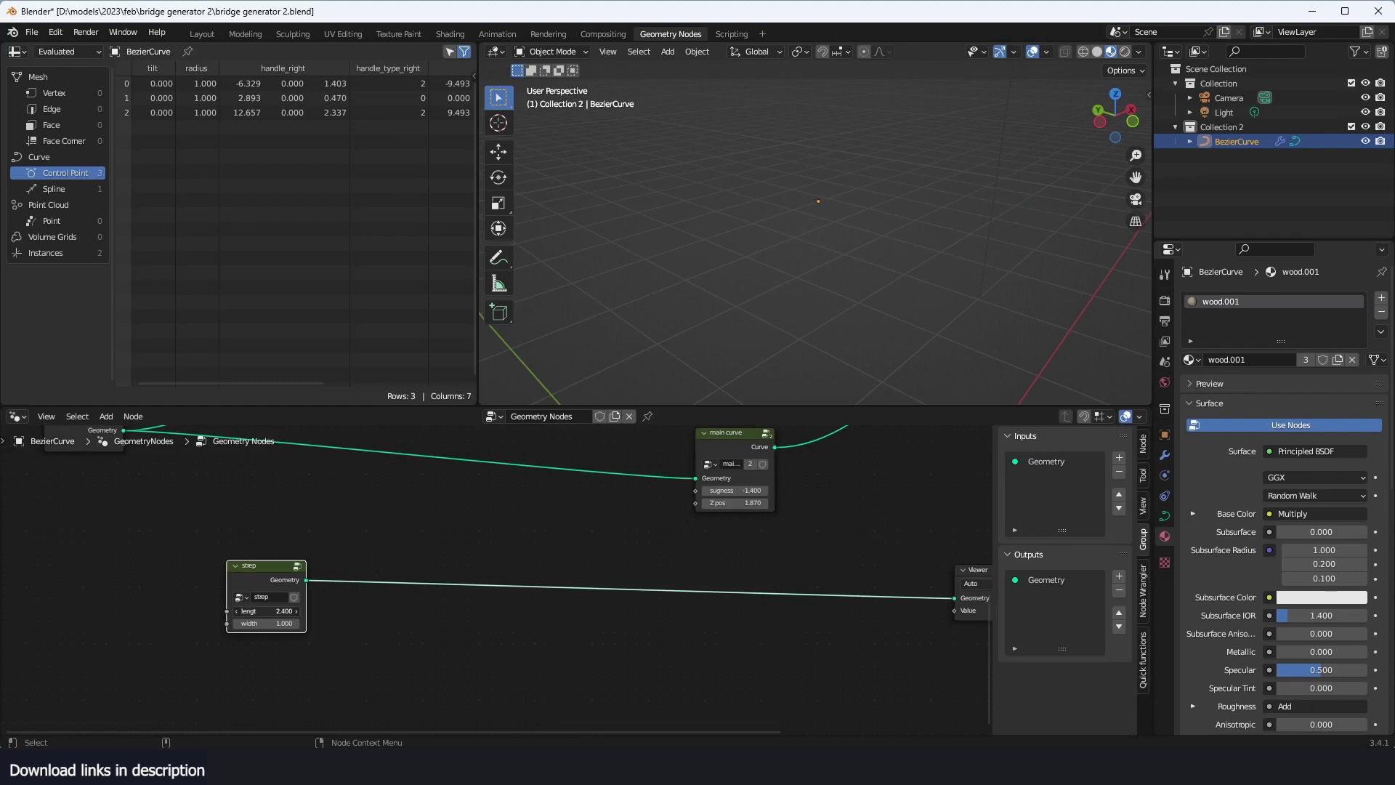
# Step: Preview the step group's plank through the Viewer and try lengt 1.2 and width 1.7 on the group
pyautogui.press('Home')
pyautogui.scroll(3, 709, 590)
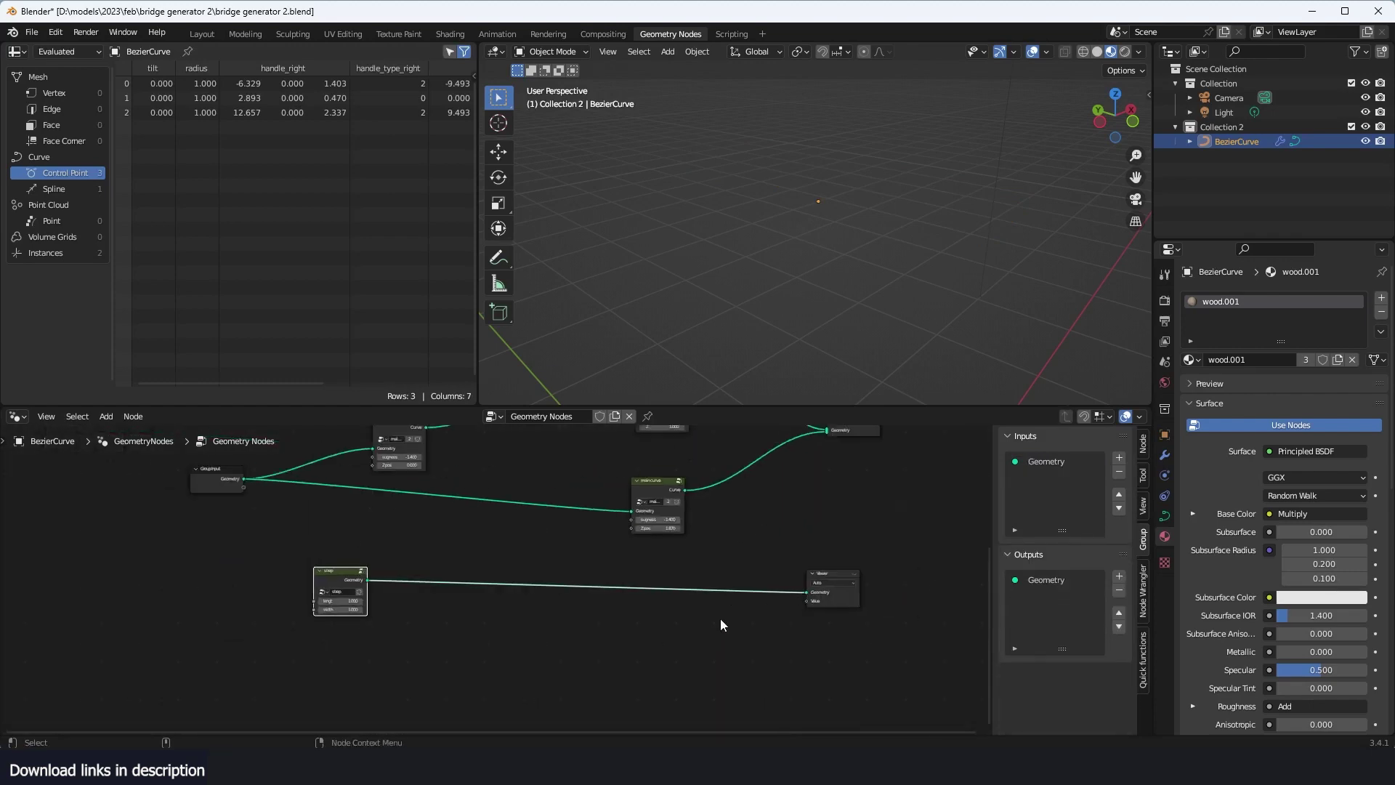
pyautogui.click(838, 573)
pyautogui.moveTo(272, 577); pyautogui.dragTo(467, 577, button='middle')
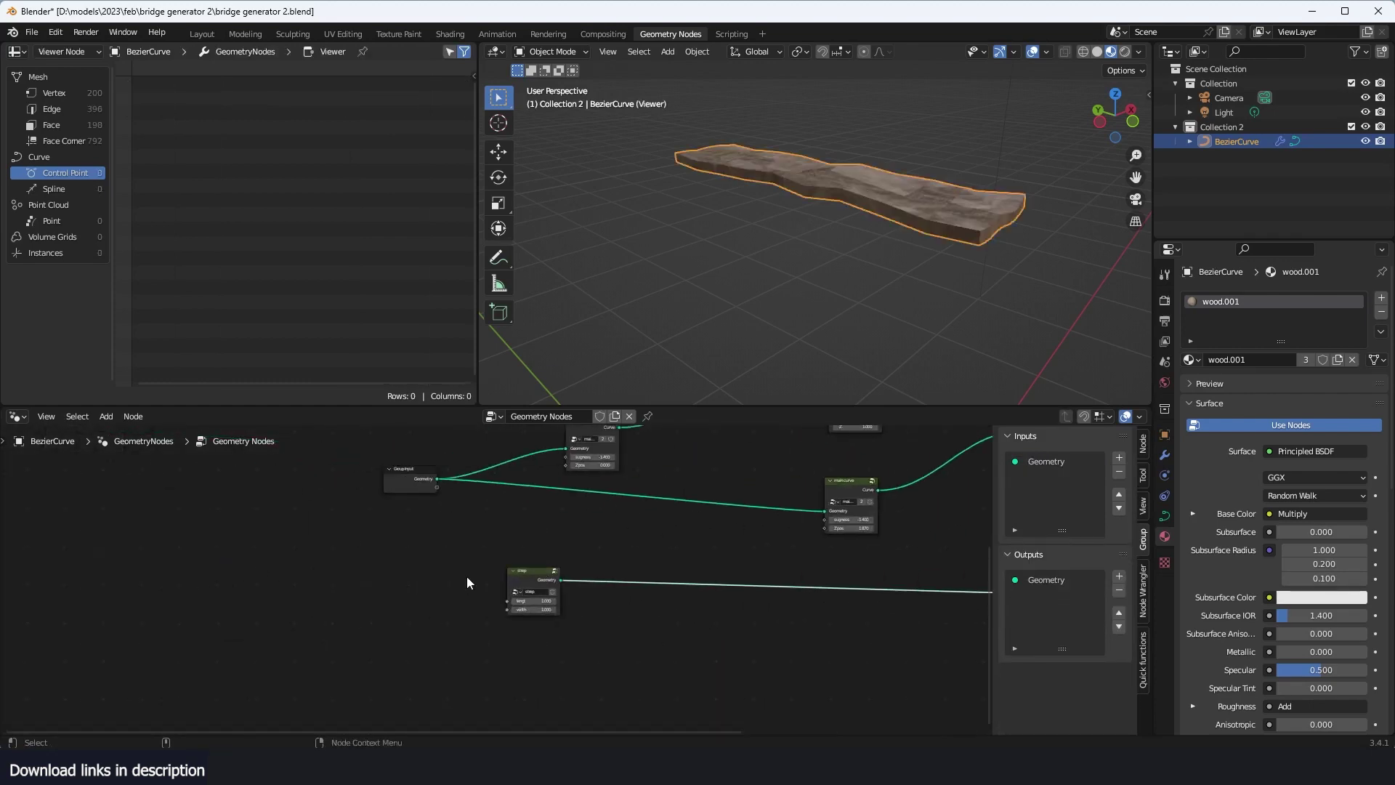
pyautogui.scroll(5, 501, 579)
pyautogui.moveTo(568, 616); pyautogui.dragTo(617, 630)
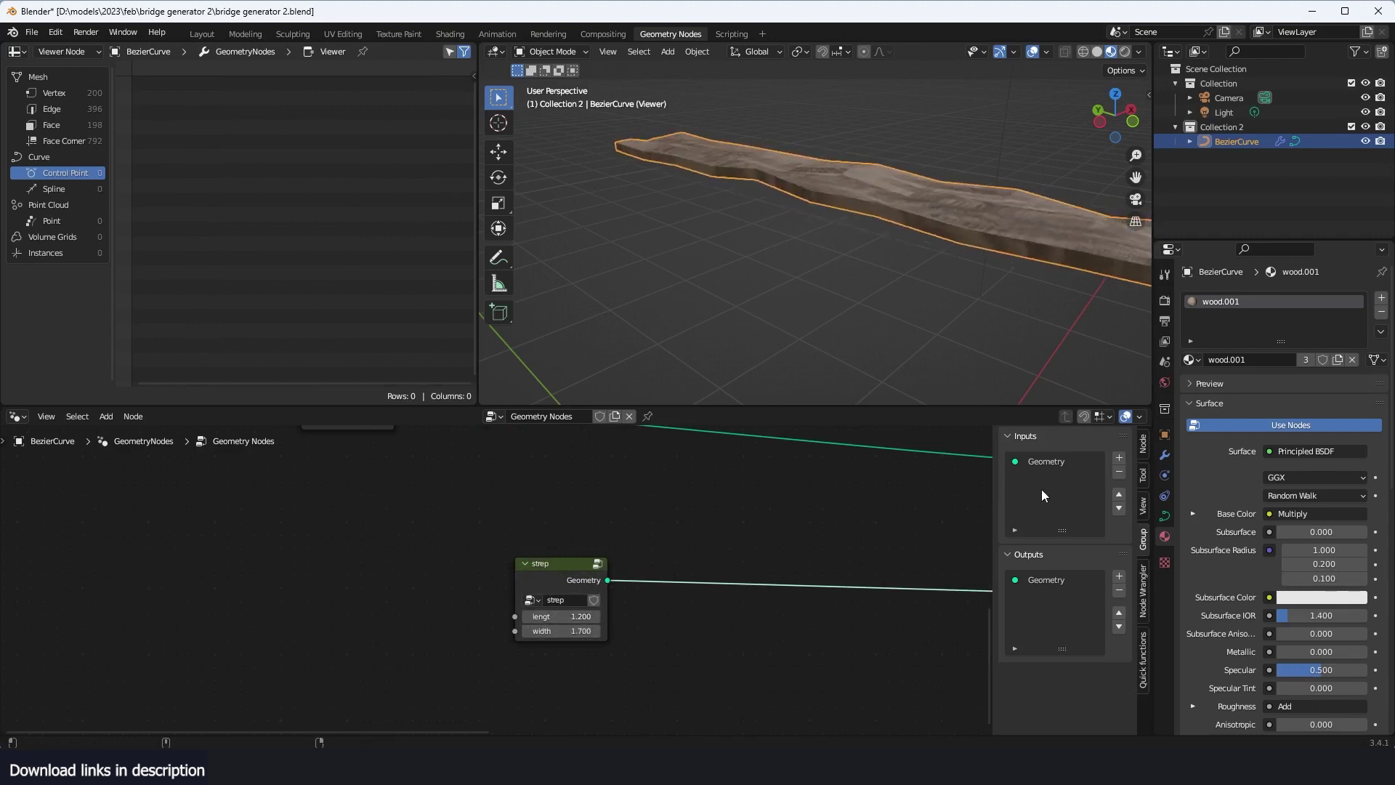
# Step: Inside the step group, rename the second input to length and the first to width, and leave the group
pyautogui.press('Tab')
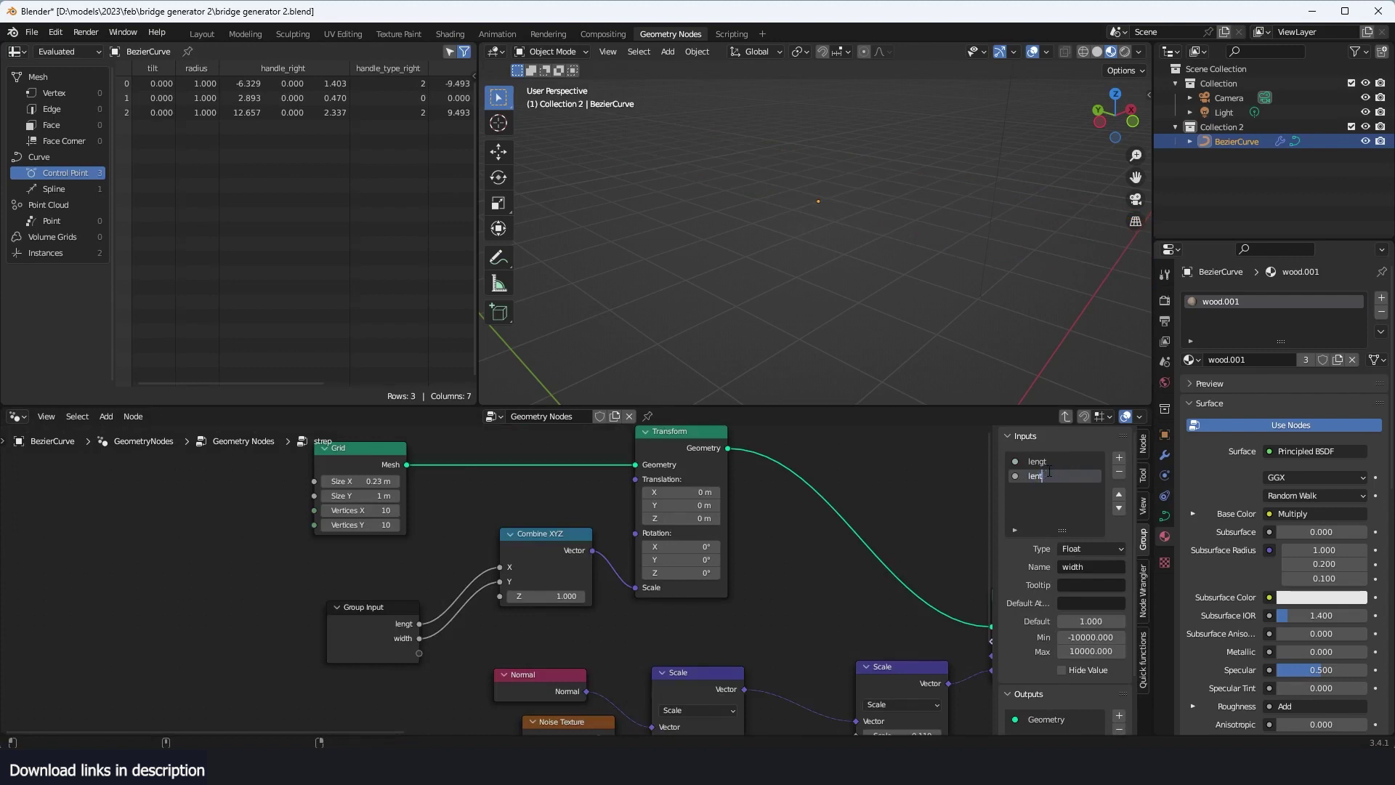
pyautogui.doubleClick(1041, 461)
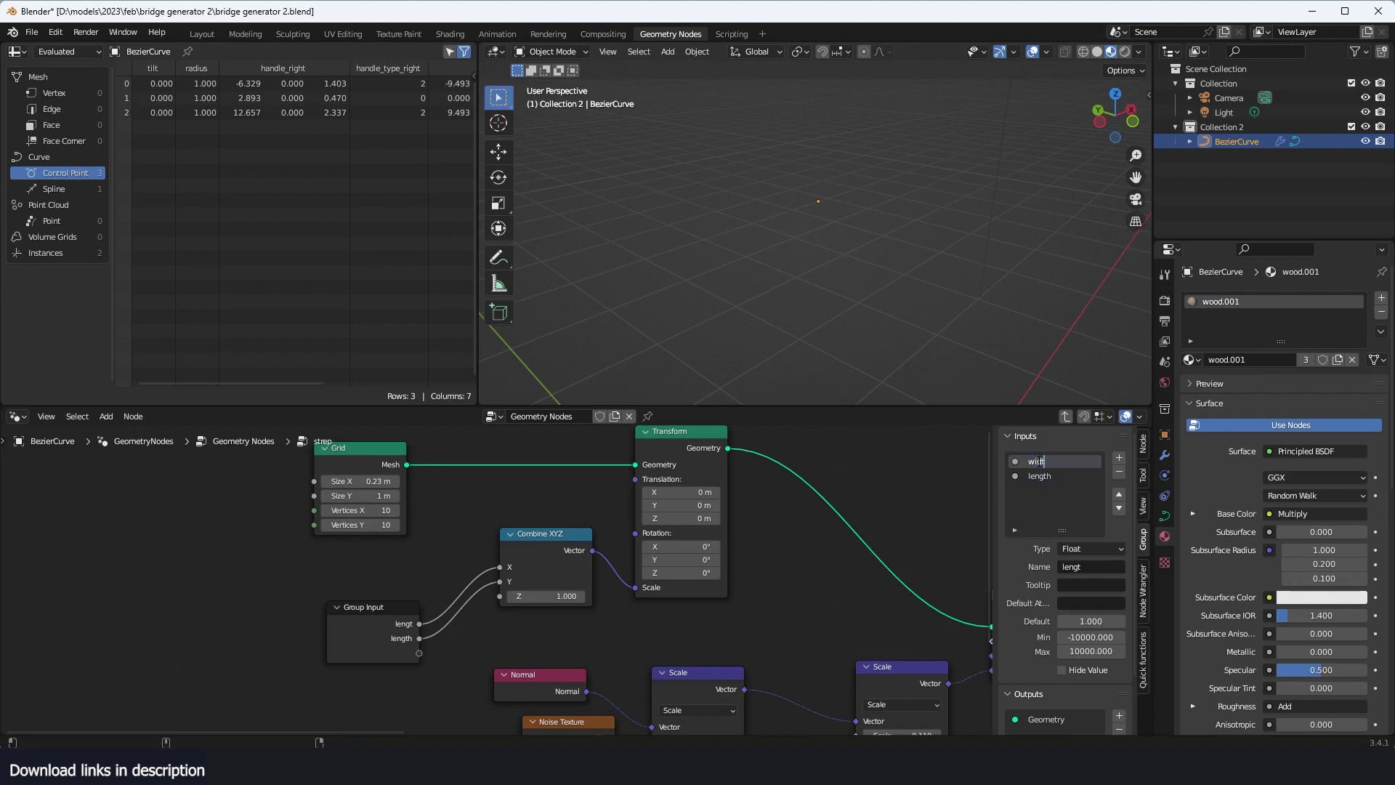
pyautogui.press('Tab')
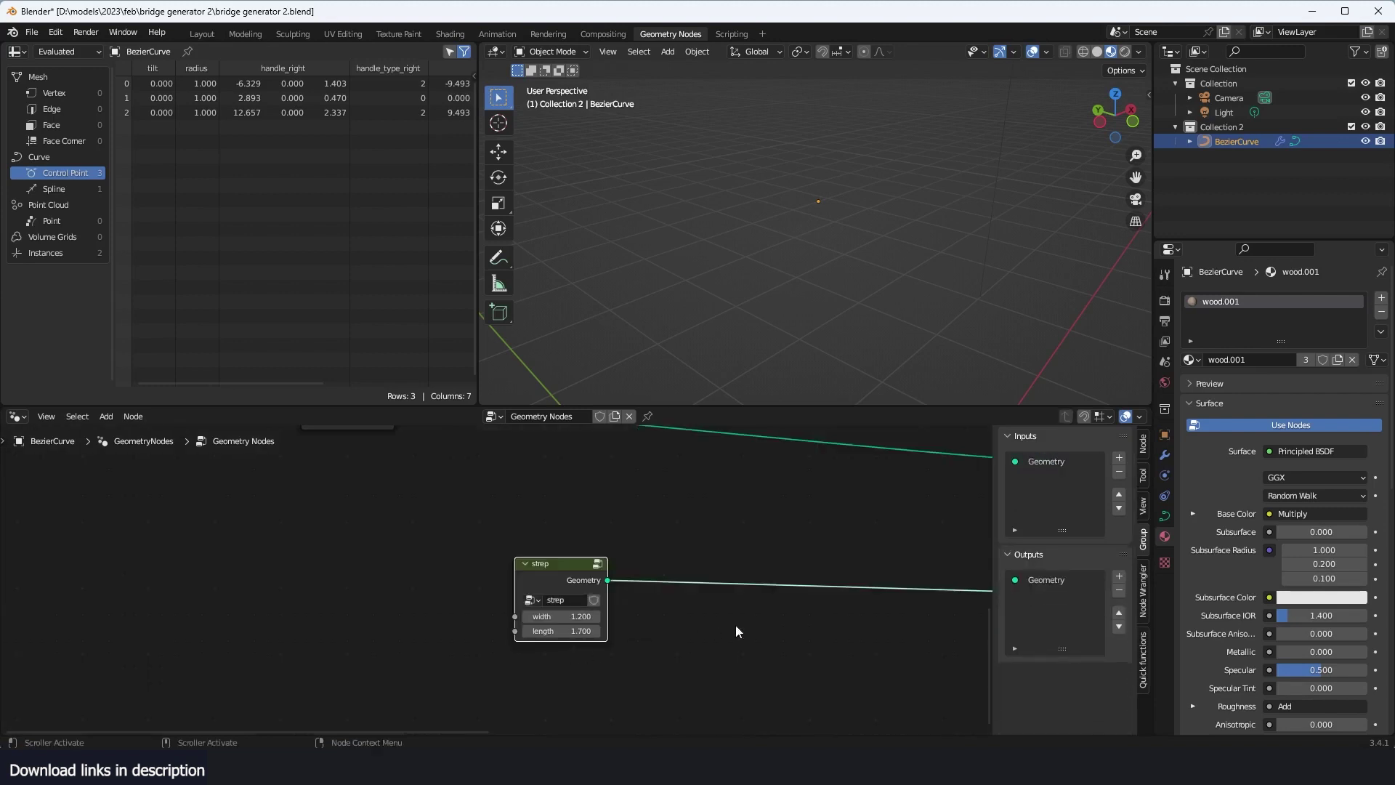
# Step: Preview the plank through the Viewer and set the step group's width and length to 2.4
pyautogui.scroll(-5, 786, 615)
pyautogui.moveTo(786, 615); pyautogui.dragTo(516, 612, button='middle')
pyautogui.scroll(1, 449, 619)
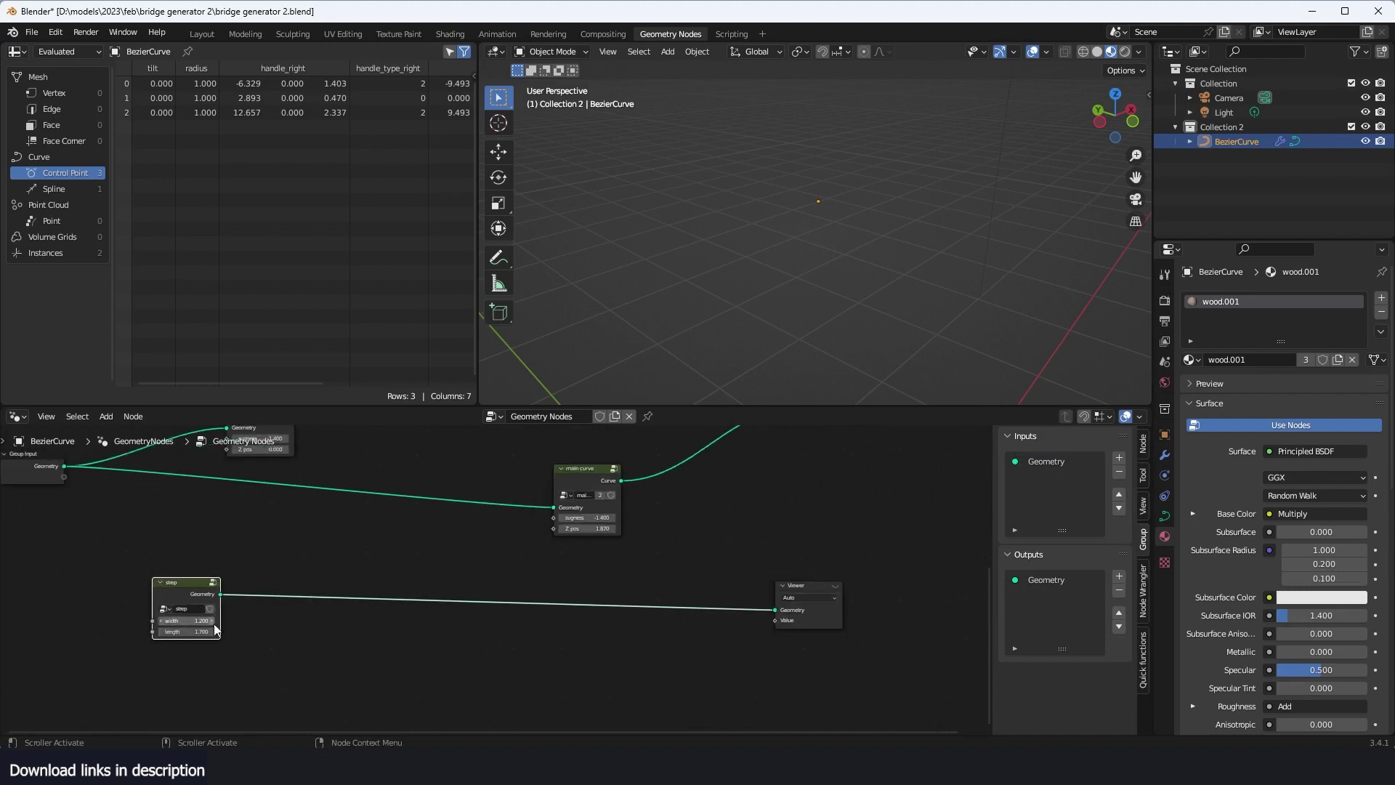
pyautogui.click(813, 589)
pyautogui.moveTo(190, 621); pyautogui.dragTo(243, 631)
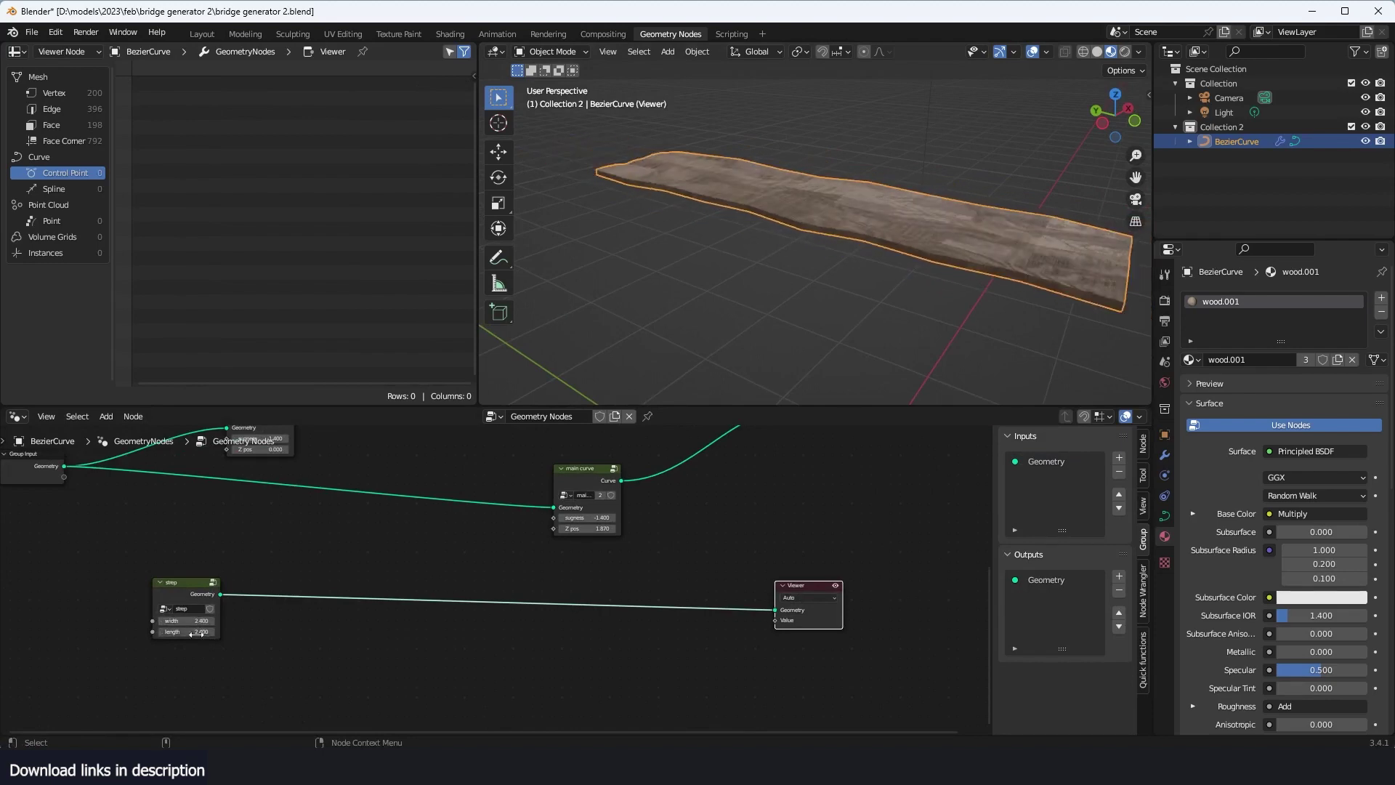
# Step: Delete the Viewer node attached to the step group so that the generator's actual output is shown
pyautogui.scroll(-3, 579, 564)
pyautogui.scroll(1, 506, 638)
pyautogui.click(468, 590)
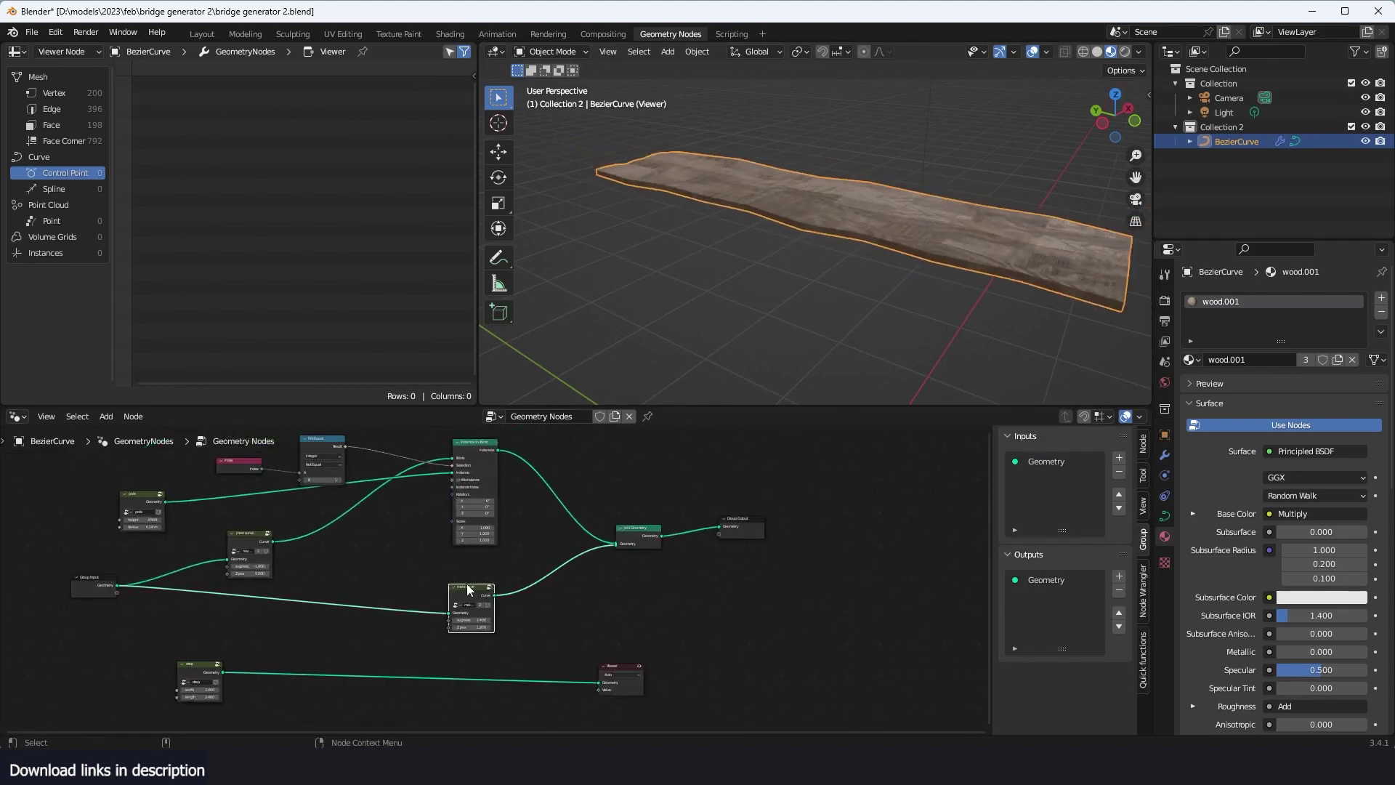
pyautogui.keyDown('alt'); pyautogui.moveTo(629, 532); pyautogui.dragTo(630, 539, button='right'); pyautogui.keyUp('alt')
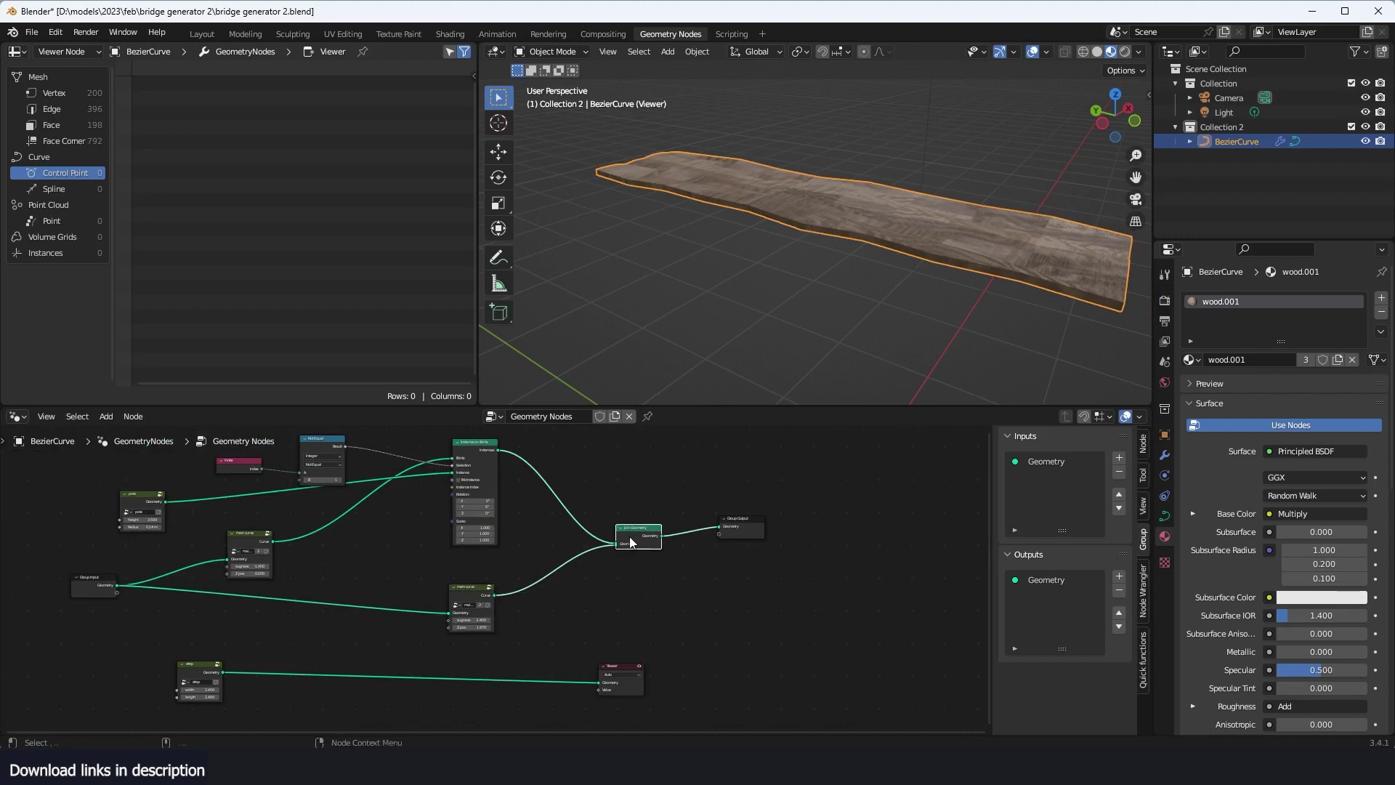
pyautogui.click(635, 679)
pyautogui.press('x')
pyautogui.moveTo(661, 206); pyautogui.dragTo(687, 269, button='middle')
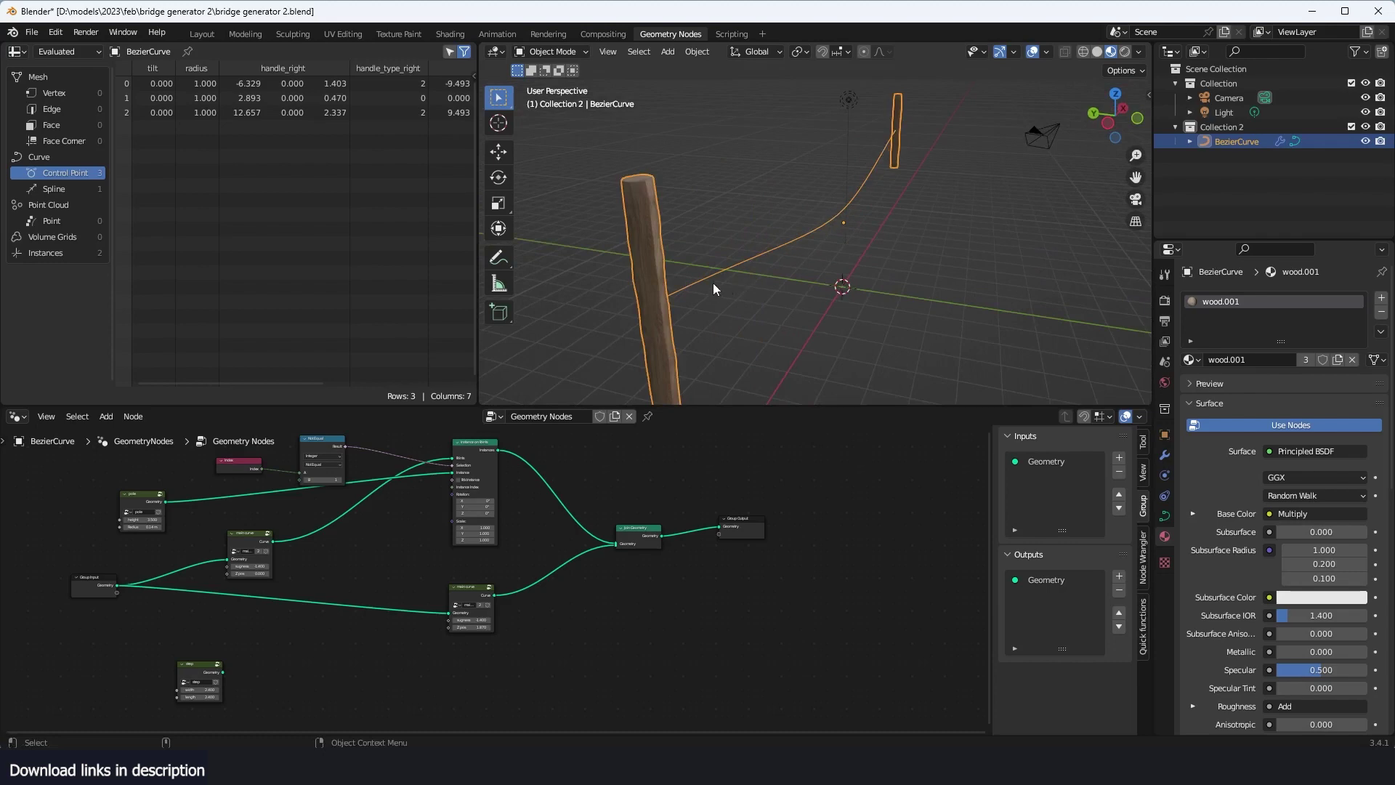
pyautogui.scroll(1, 542, 541)
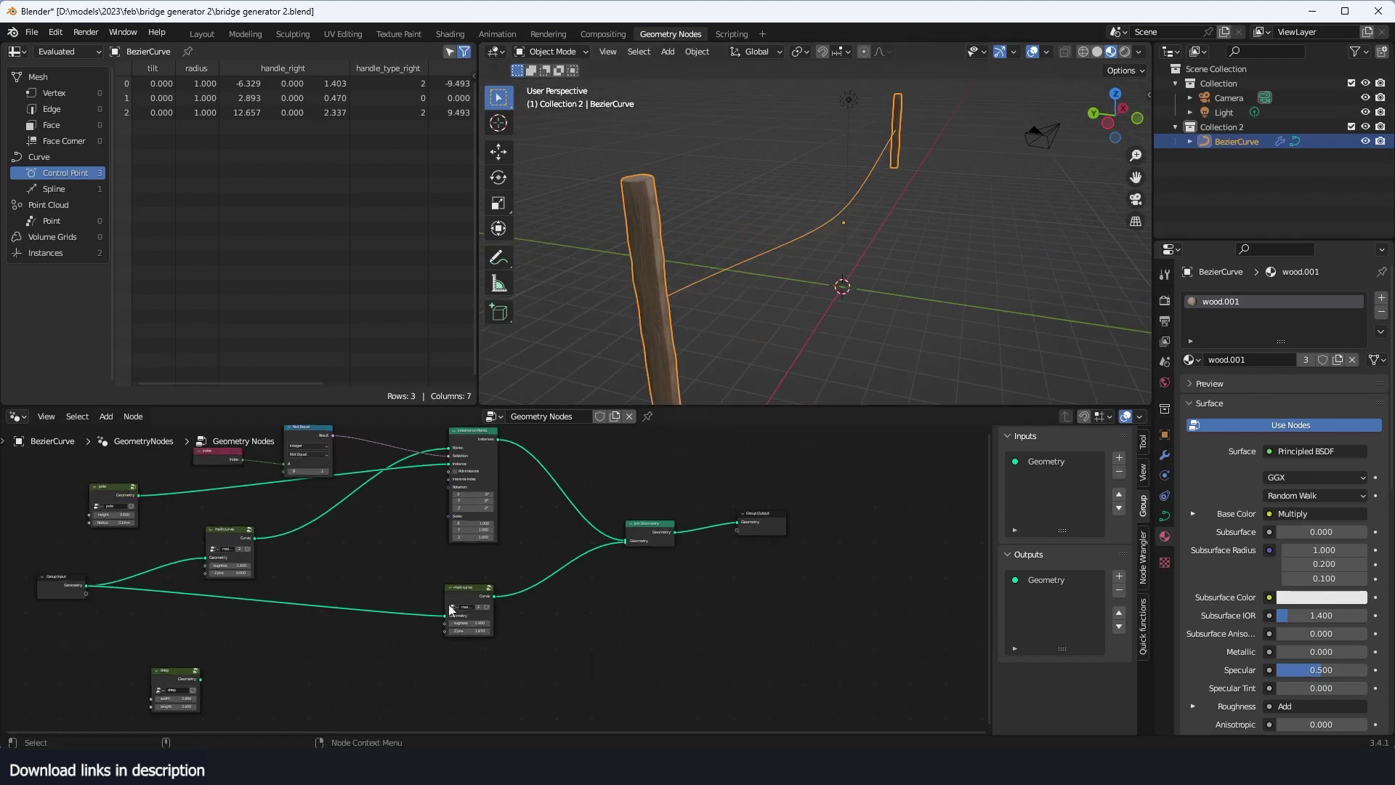
# Step: Send the lower main curve group directly to the Group Output and insert a Curve to Points node between them
pyautogui.keyDown('ctrl'); pyautogui.keyDown('shift'); pyautogui.click(476, 597); pyautogui.keyUp('shift'); pyautogui.keyUp('ctrl')
pyautogui.moveTo(529, 628); pyautogui.dragTo(524, 537, button='middle')
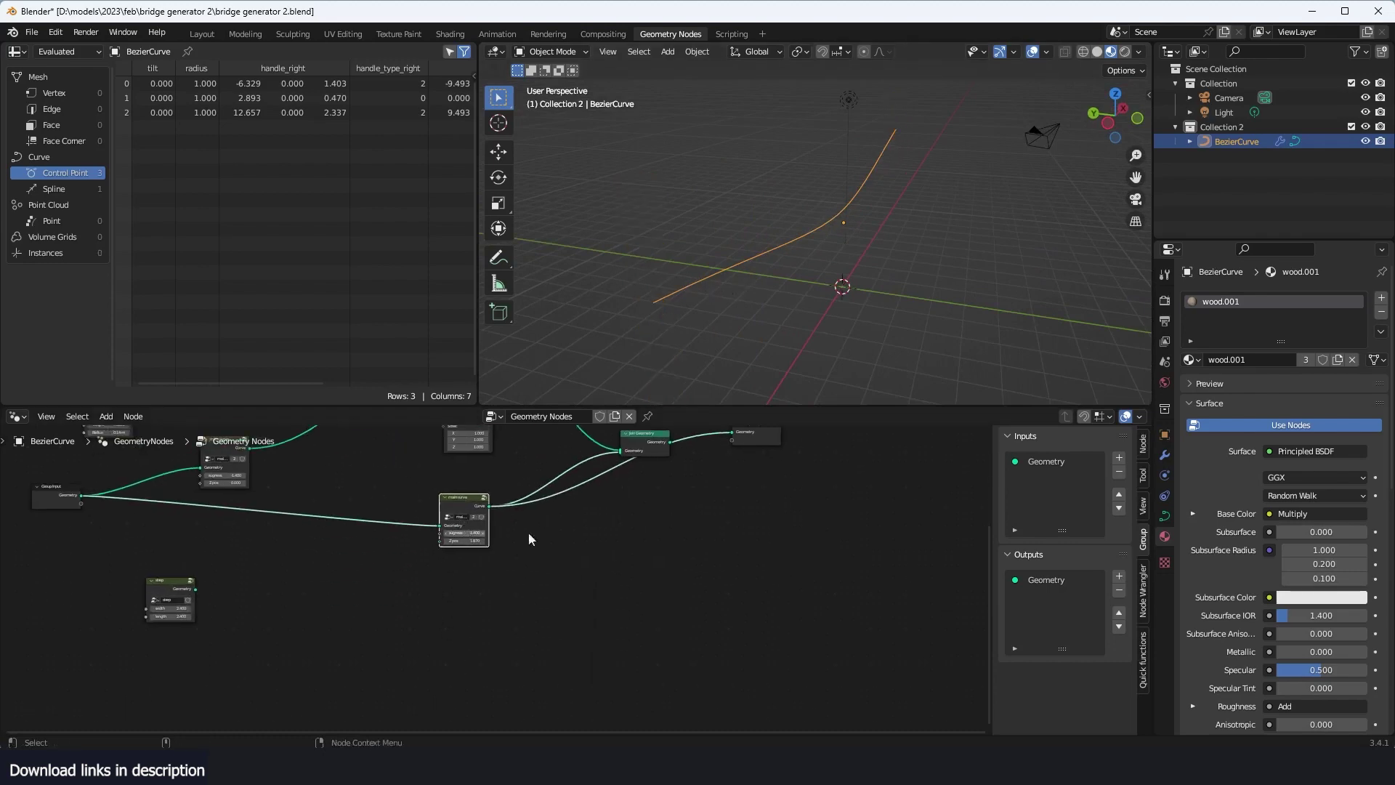
pyautogui.moveTo(609, 507); pyautogui.dragTo(616, 520, button='middle')
pyautogui.hotkey('shift', 'a')
pyautogui.press('Return')
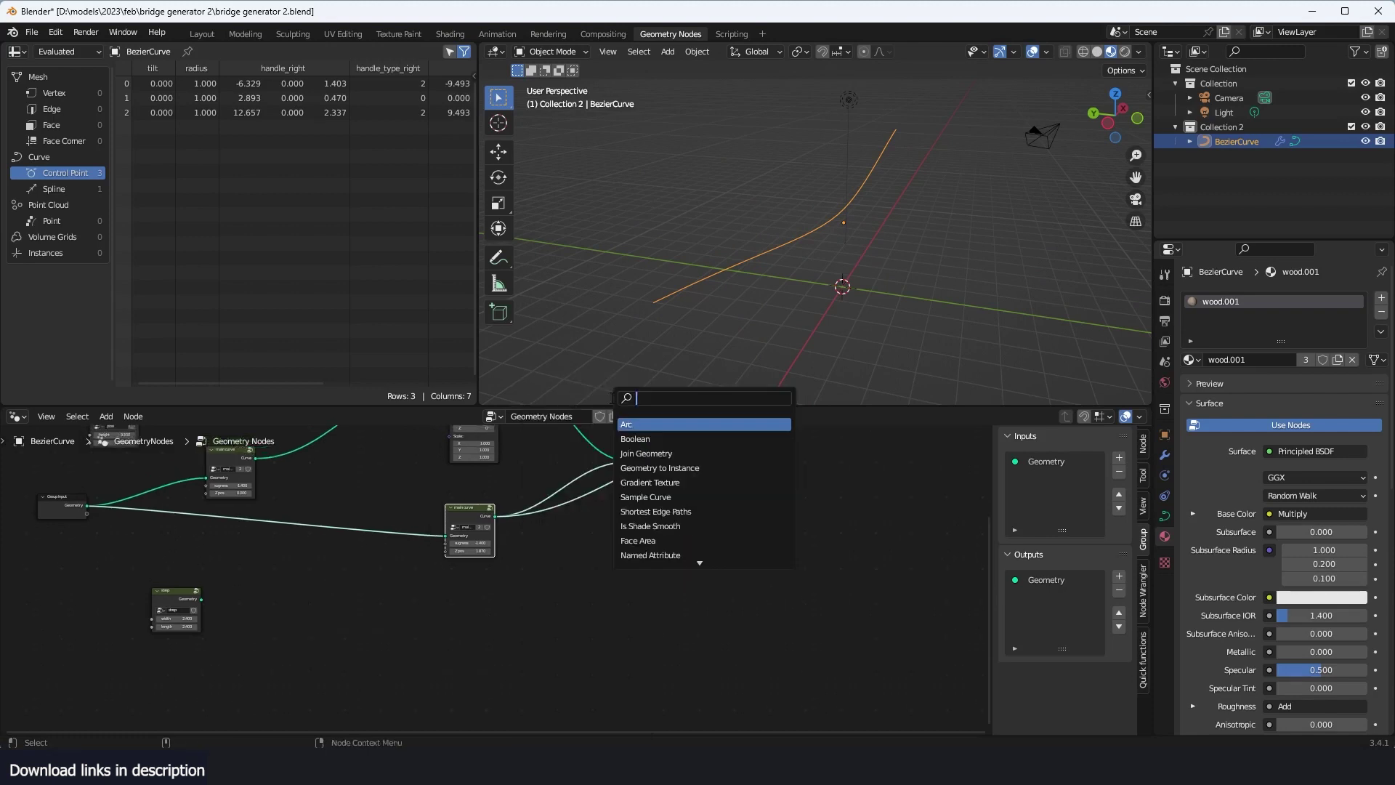
pyautogui.write('to p')
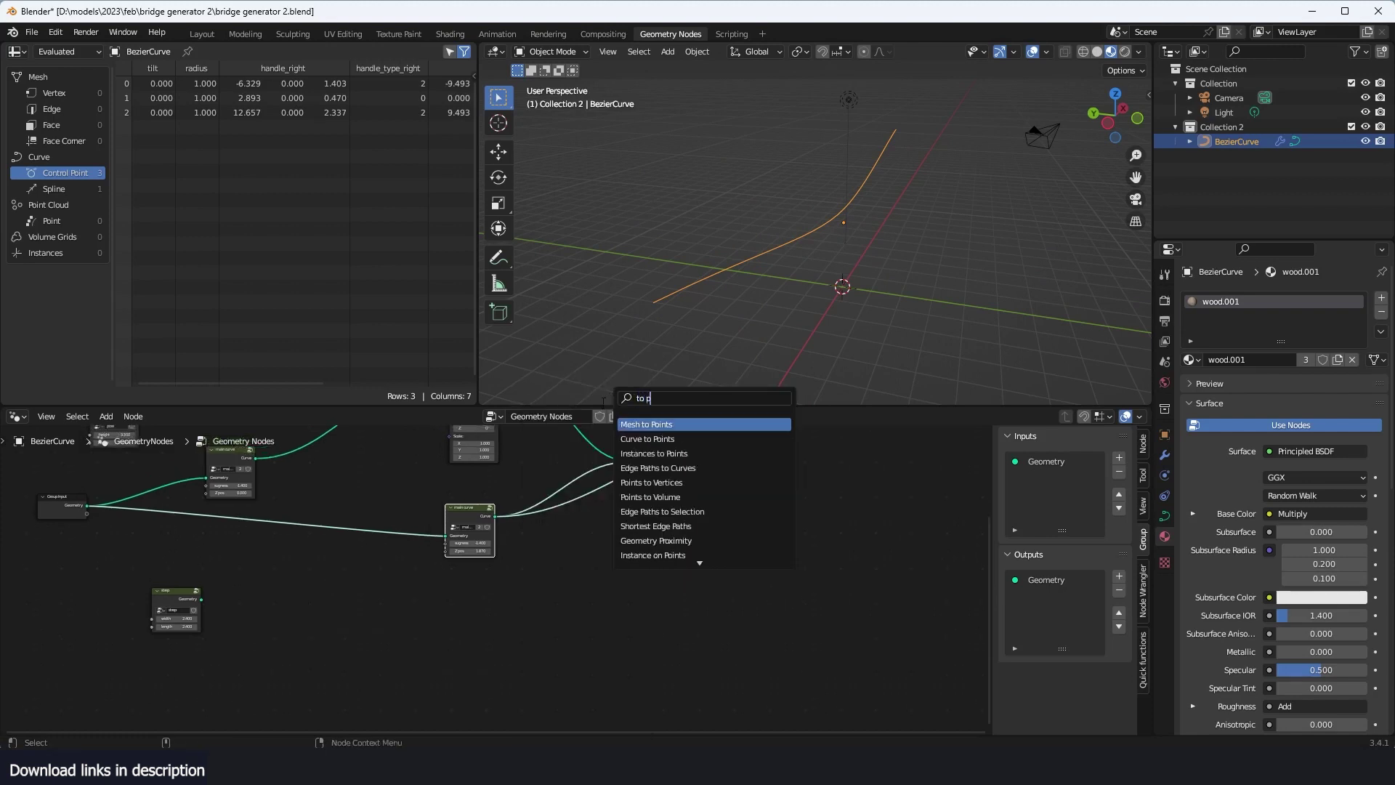
pyautogui.press('Down')
pyautogui.press('Return')
pyautogui.click(621, 527)
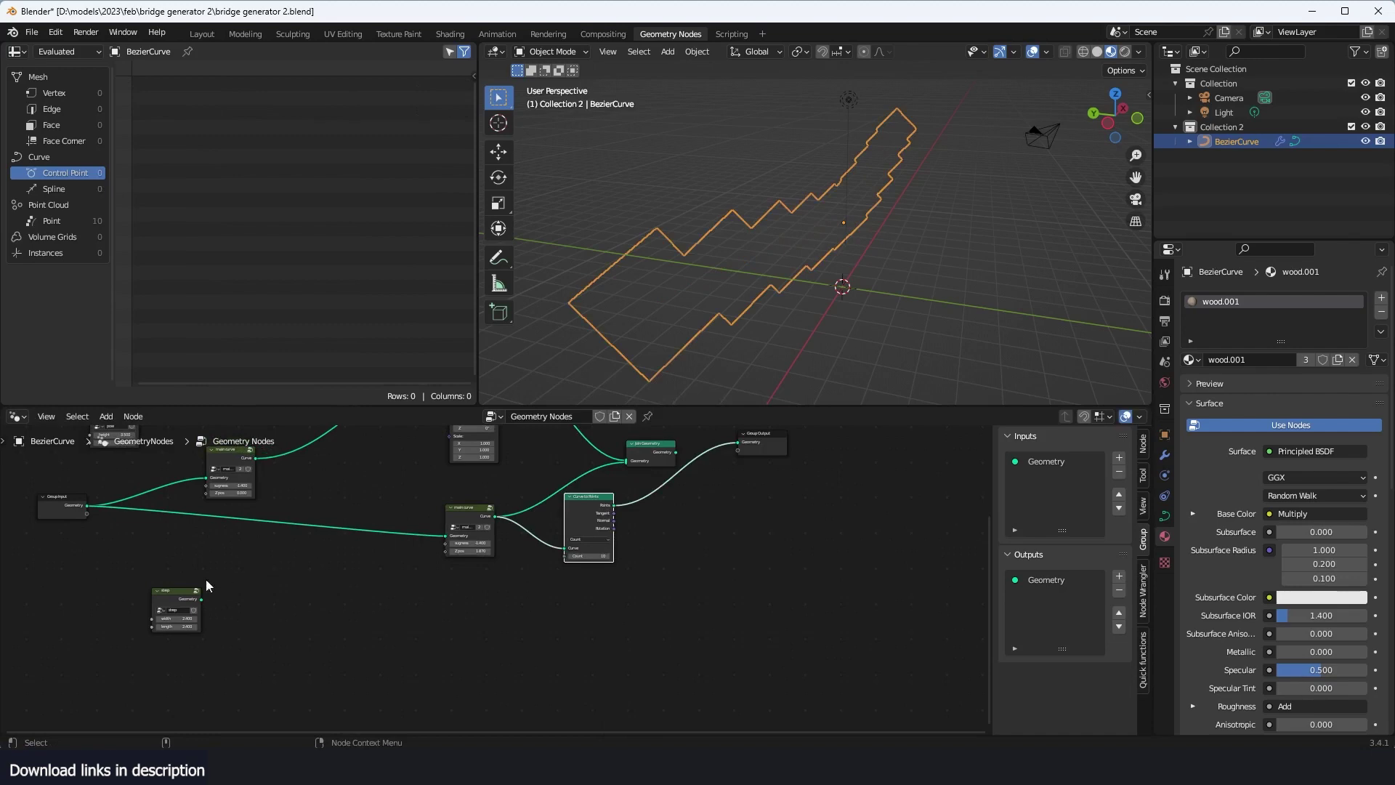
# Step: Place the step group beneath Curve to Points, insert Instance on Points after it and connect the step geometry to Instance
pyautogui.press('g')
pyautogui.click(624, 569)
pyautogui.hotkey('shift', 'a')
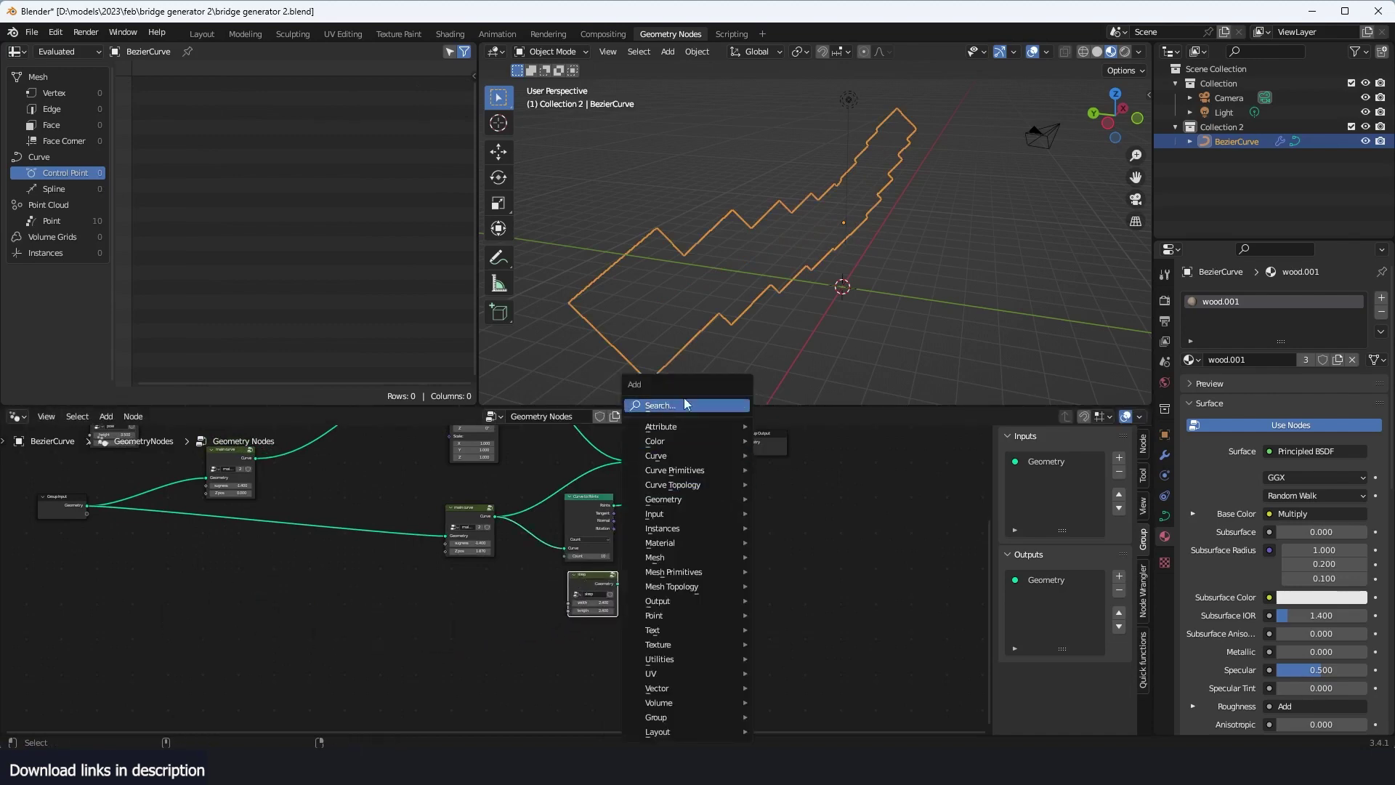
pyautogui.click(686, 404)
pyautogui.write('on')
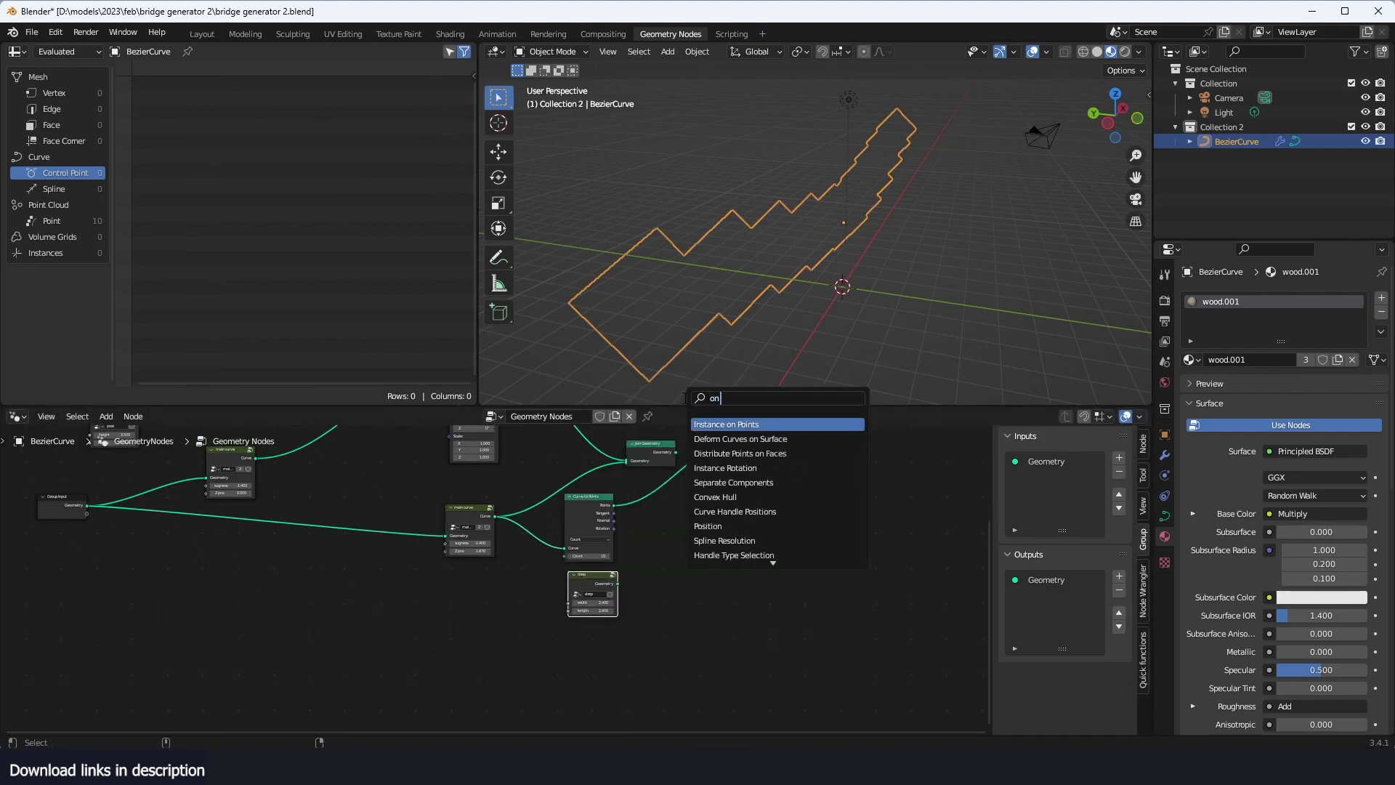
pyautogui.click(761, 424)
pyautogui.click(738, 519)
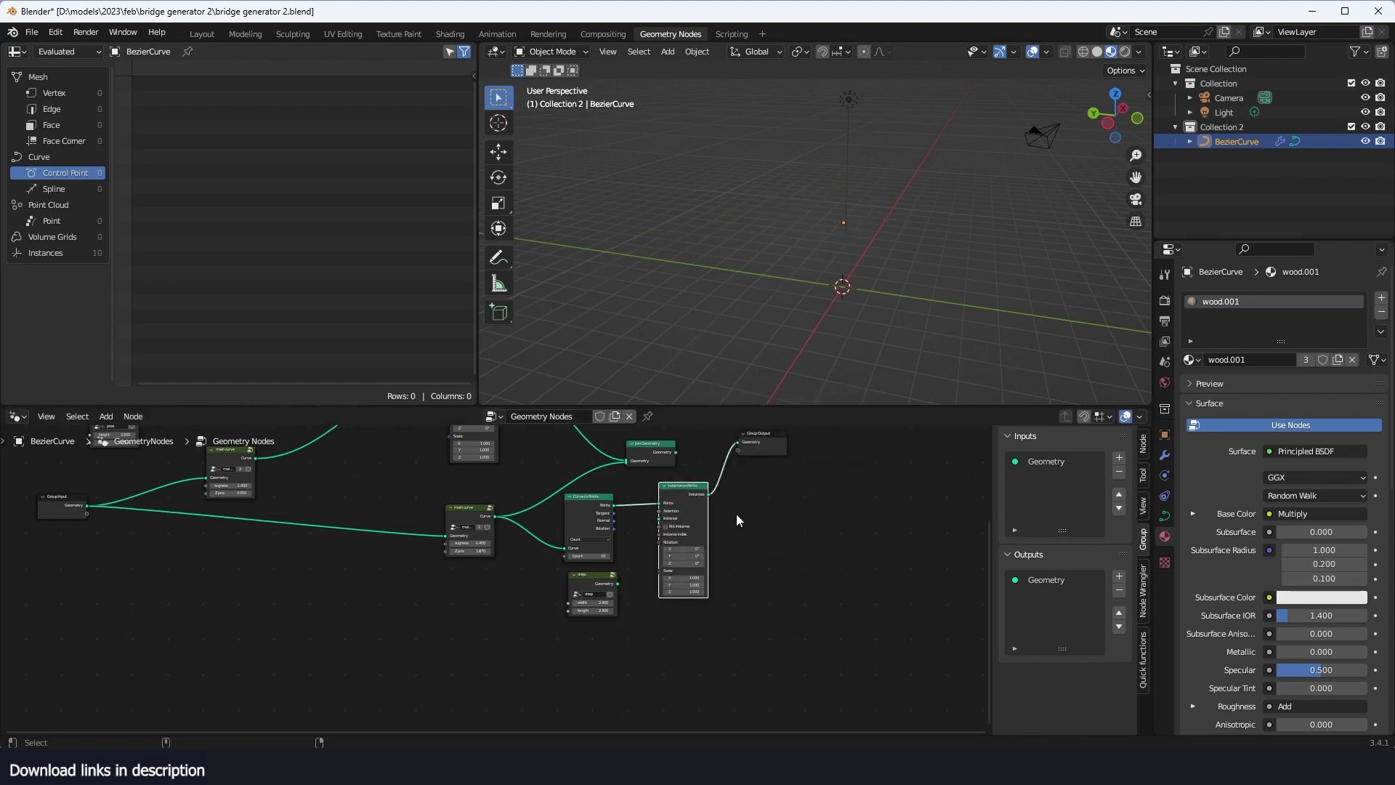
pyautogui.scroll(2, 703, 545)
pyautogui.moveTo(675, 586); pyautogui.dragTo(761, 494)
pyautogui.moveTo(844, 228); pyautogui.dragTo(801, 382, button='middle')
# Step: Duplicate the Join Geometry node before the Group Output and join the plank instances with the existing pole and curve geometry
pyautogui.scroll(-3, 858, 525)
pyautogui.moveTo(869, 533); pyautogui.dragTo(659, 592, button='middle')
pyautogui.moveTo(684, 492); pyautogui.dragTo(914, 493)
pyautogui.moveTo(575, 487); pyautogui.dragTo(640, 450)
pyautogui.moveTo(638, 450); pyautogui.dragTo(813, 513)
pyautogui.hotkey('shift', 'd')
pyautogui.click(835, 494)
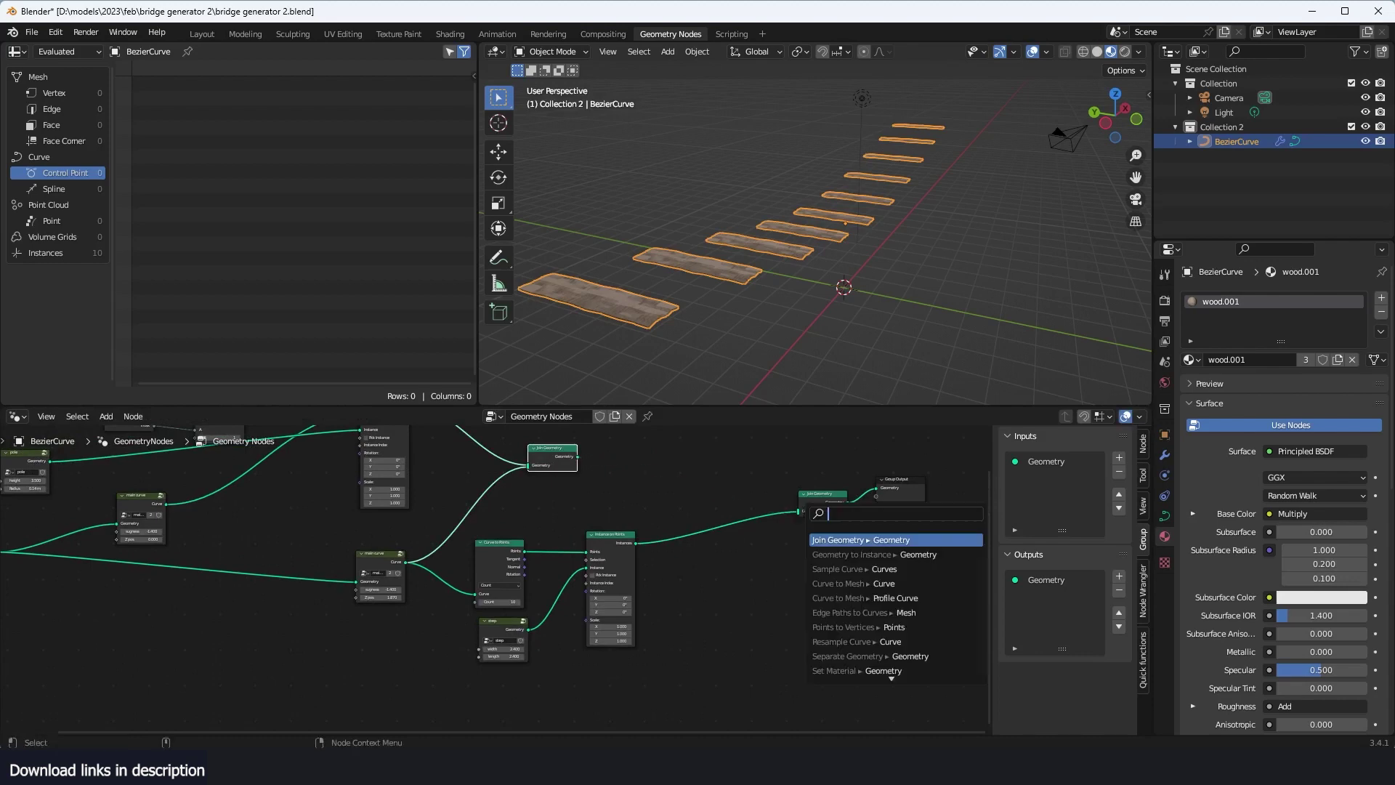
pyautogui.click(738, 366)
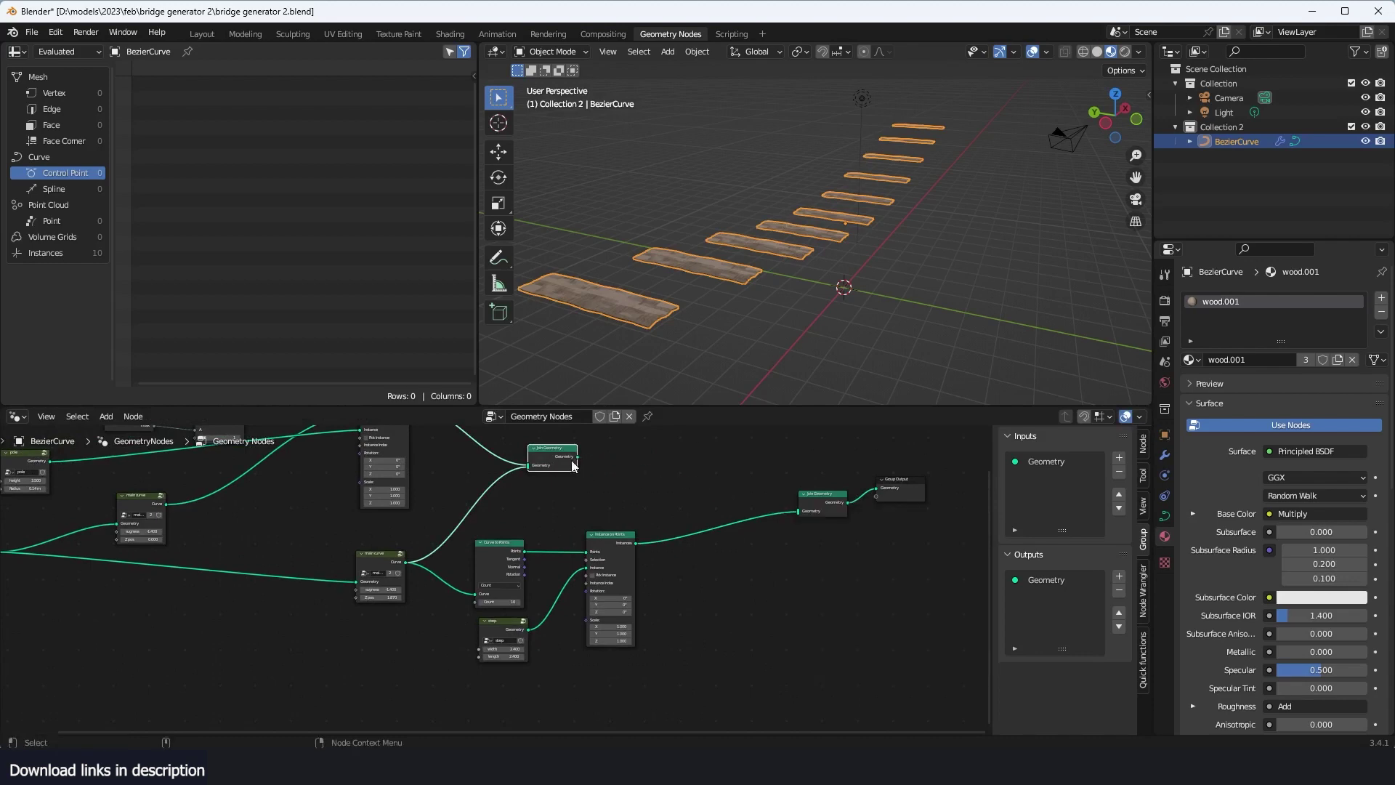
pyautogui.moveTo(574, 462); pyautogui.dragTo(663, 488)
pyautogui.moveTo(793, 515); pyautogui.dragTo(797, 511)
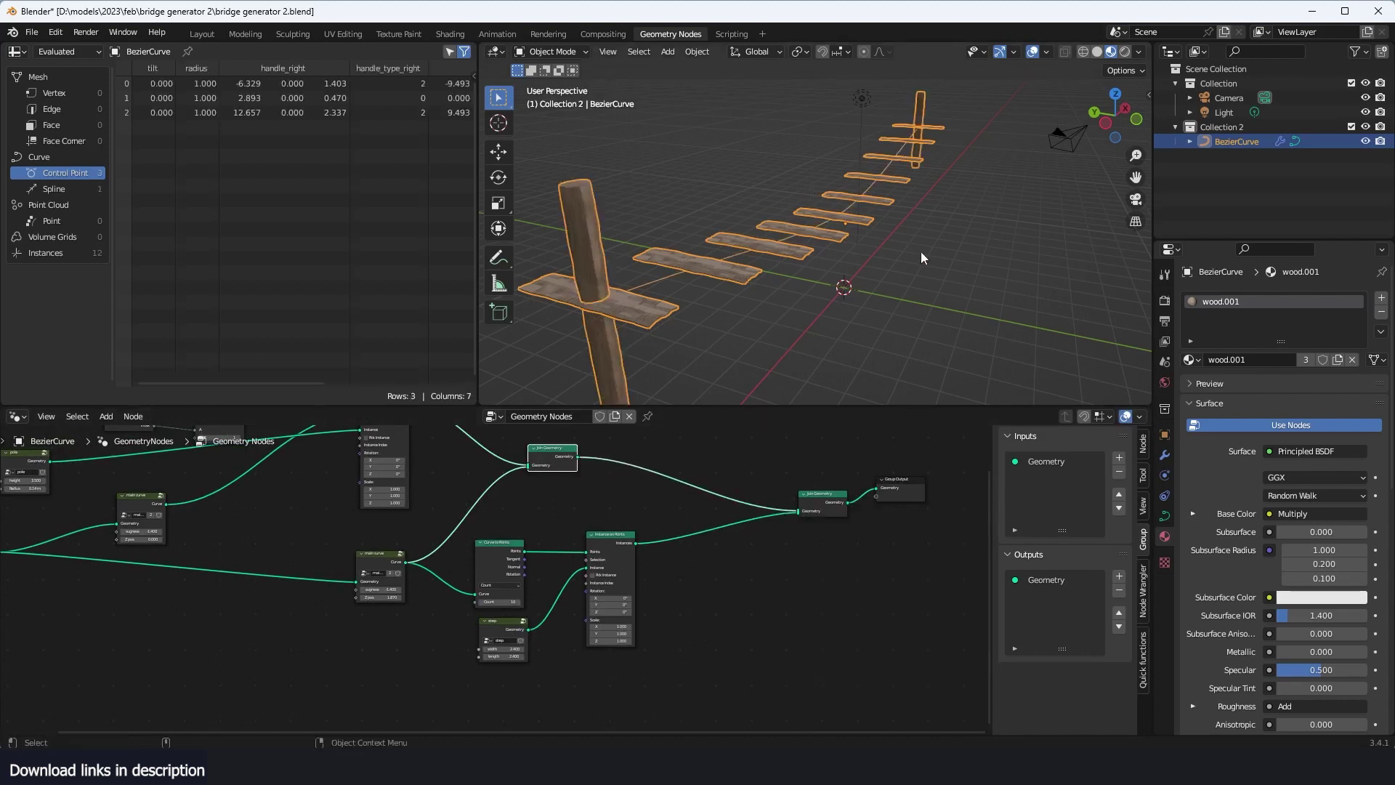
# Step: Try a different Z pos on the lower main curve group and undo it
pyautogui.moveTo(435, 623); pyautogui.dragTo(558, 603, button='middle')
pyautogui.scroll(2, 558, 602)
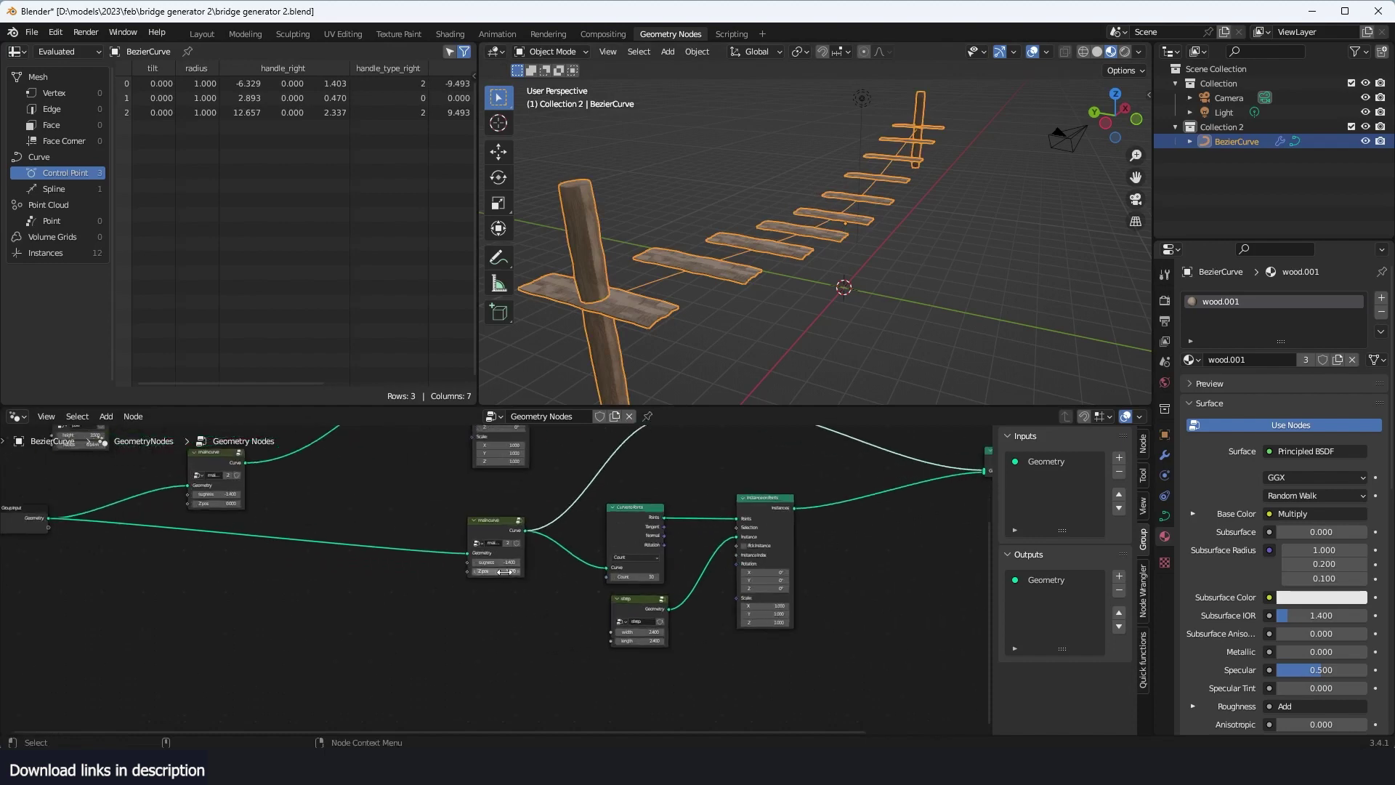
pyautogui.moveTo(504, 572)
pyautogui.mouseDown()
pyautogui.moveTo(556, 572)
pyautogui.moveTo(531, 572)
pyautogui.mouseUp()
pyautogui.hotkey('ctrl', 'z')
# Step: Save the file, set the lower main curve group's sugness to -3.9 and inspect the planks along the sagging curve
pyautogui.moveTo(826, 204); pyautogui.dragTo(780, 263, button='middle')
pyautogui.hotkey('ctrl', 's')
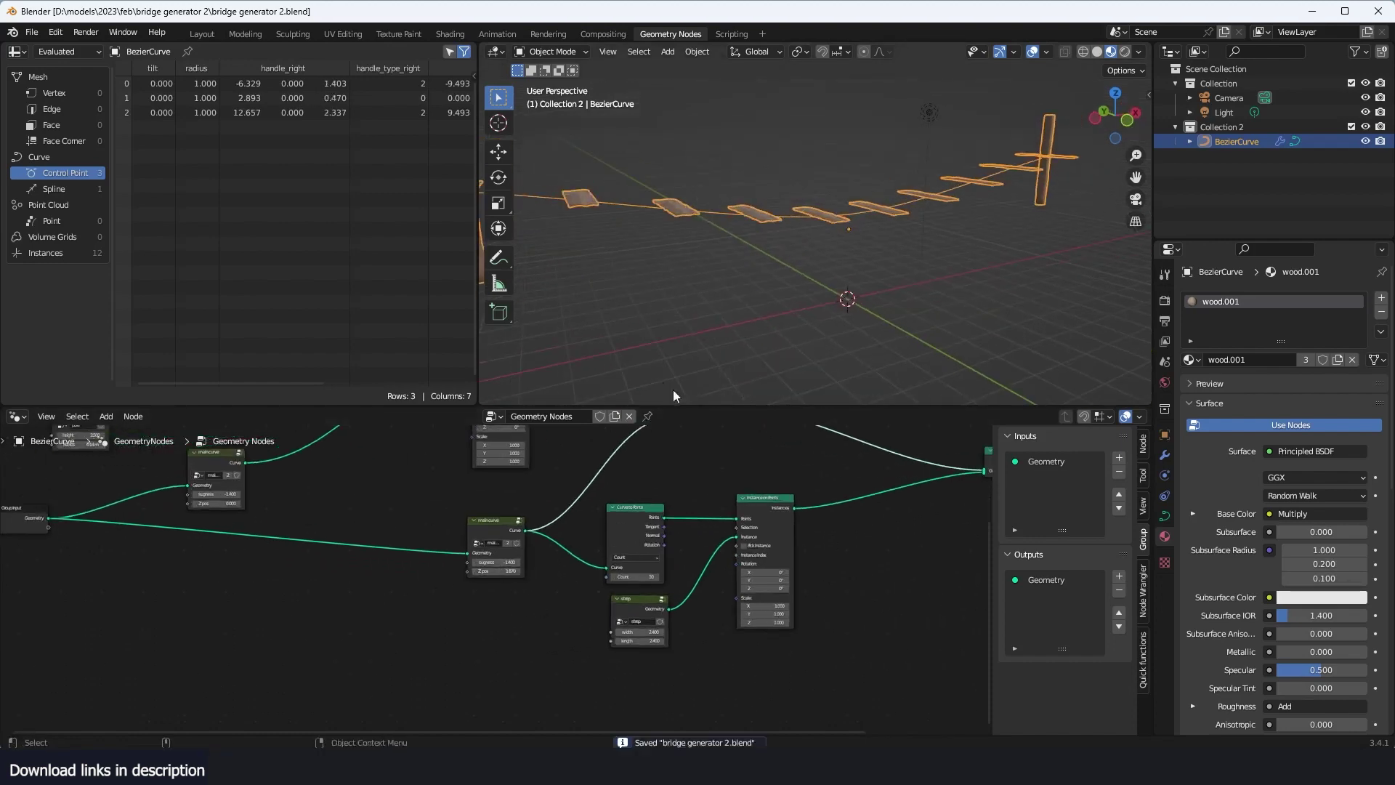
pyautogui.click(502, 533)
pyautogui.press('Tab')
pyautogui.press('Tab')
pyautogui.scroll(7, 496, 572)
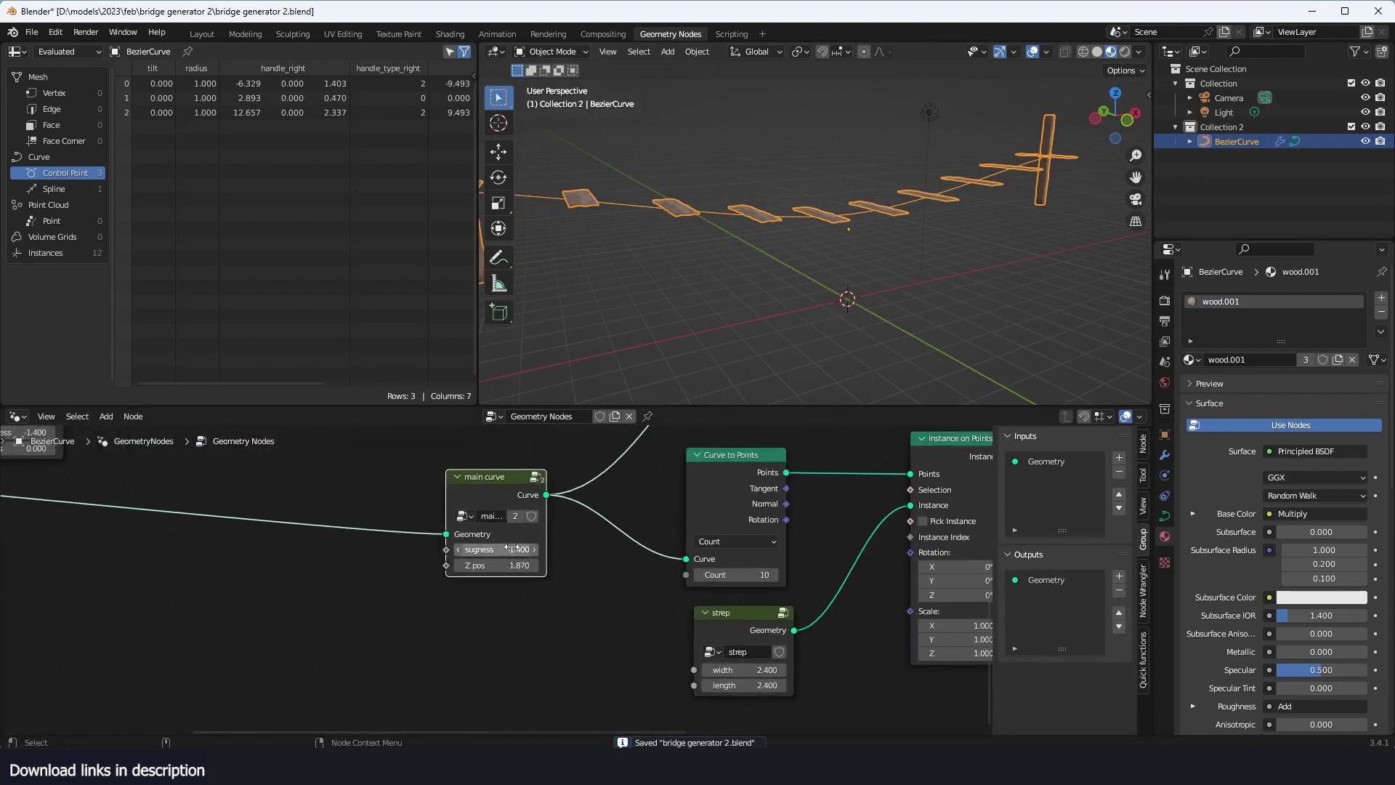
pyautogui.moveTo(512, 548); pyautogui.dragTo(472, 548)
pyautogui.moveTo(961, 152); pyautogui.dragTo(1014, 184, button='middle')
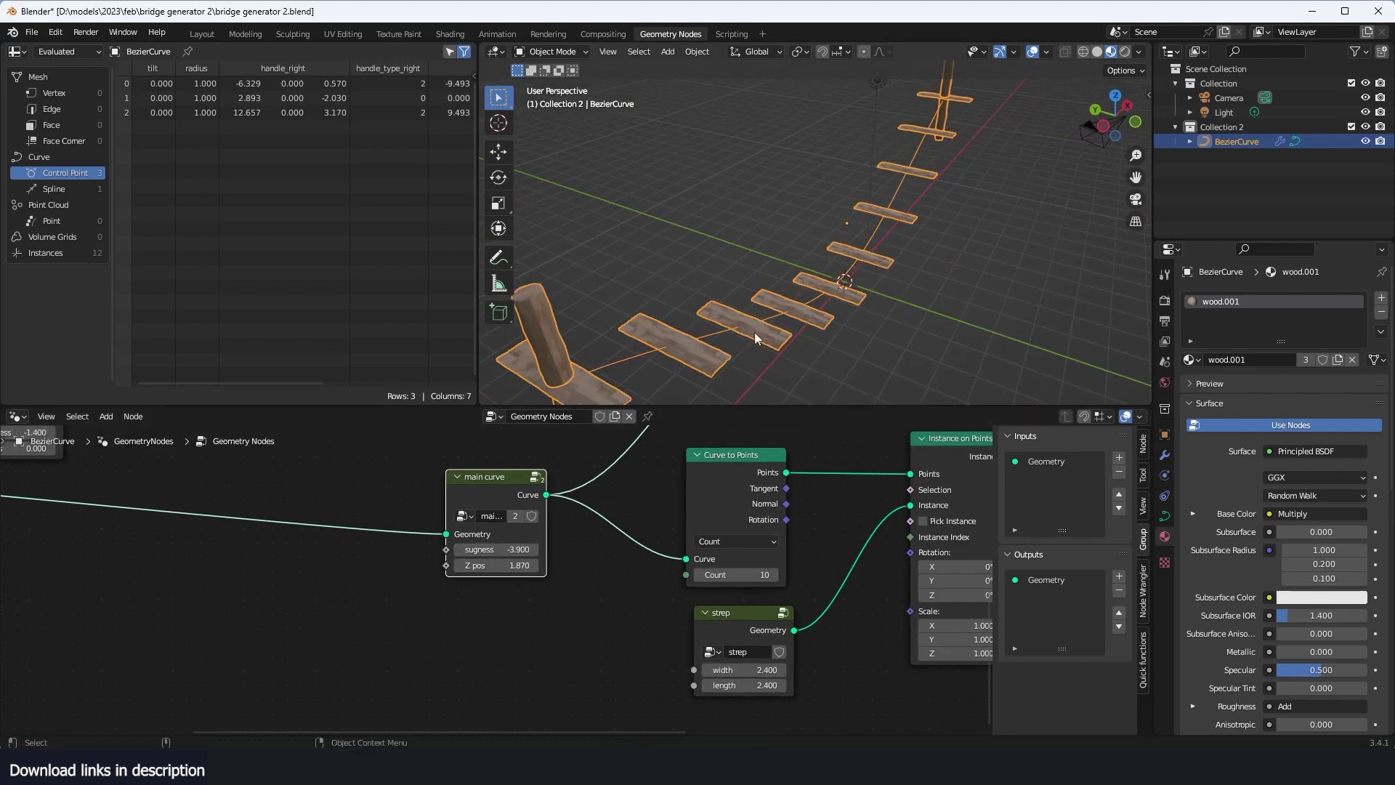
pyautogui.moveTo(770, 330); pyautogui.dragTo(568, 153, button='middle')
pyautogui.moveTo(859, 238); pyautogui.dragTo(1010, 247, button='middle')
# Step: Add an Align Euler to Vector node before Instance on Points, fed by Curve to Points' Tangent as Vector and Rotation as Rotation
pyautogui.moveTo(799, 632); pyautogui.dragTo(646, 621, button='middle')
pyautogui.scroll(-2, 818, 543)
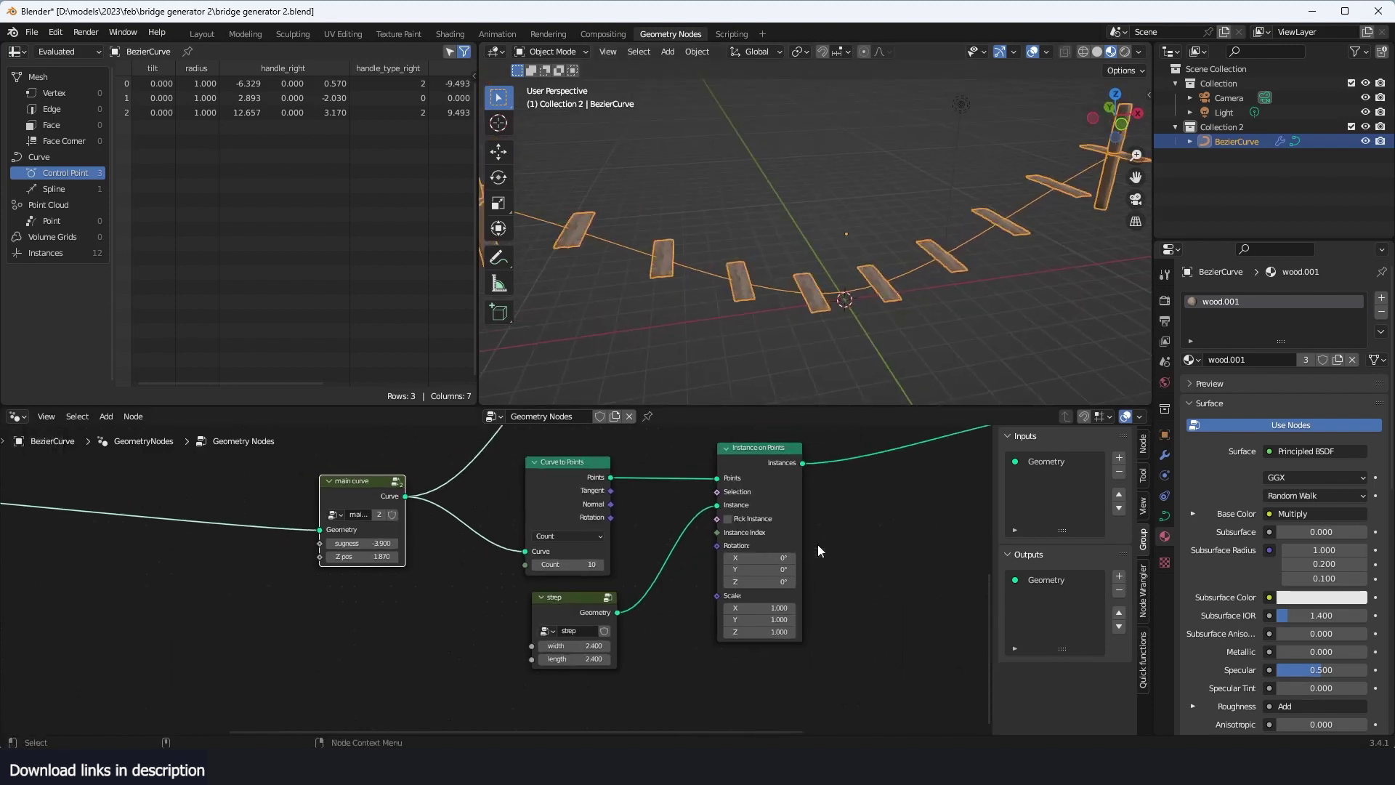
pyautogui.moveTo(818, 544); pyautogui.dragTo(762, 554, button='middle')
pyautogui.moveTo(707, 476); pyautogui.dragTo(891, 452)
pyautogui.hotkey('shift', 'a')
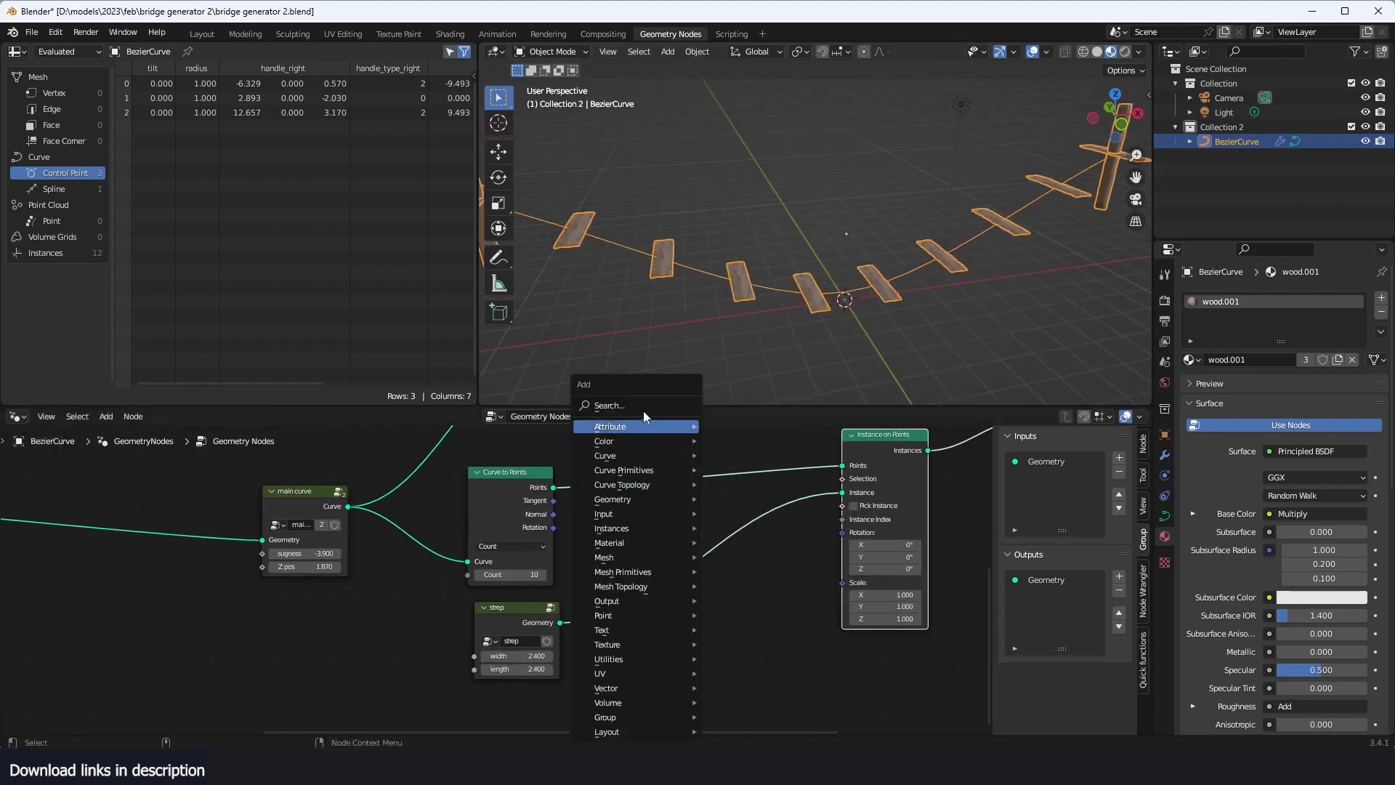
pyautogui.write('alig')
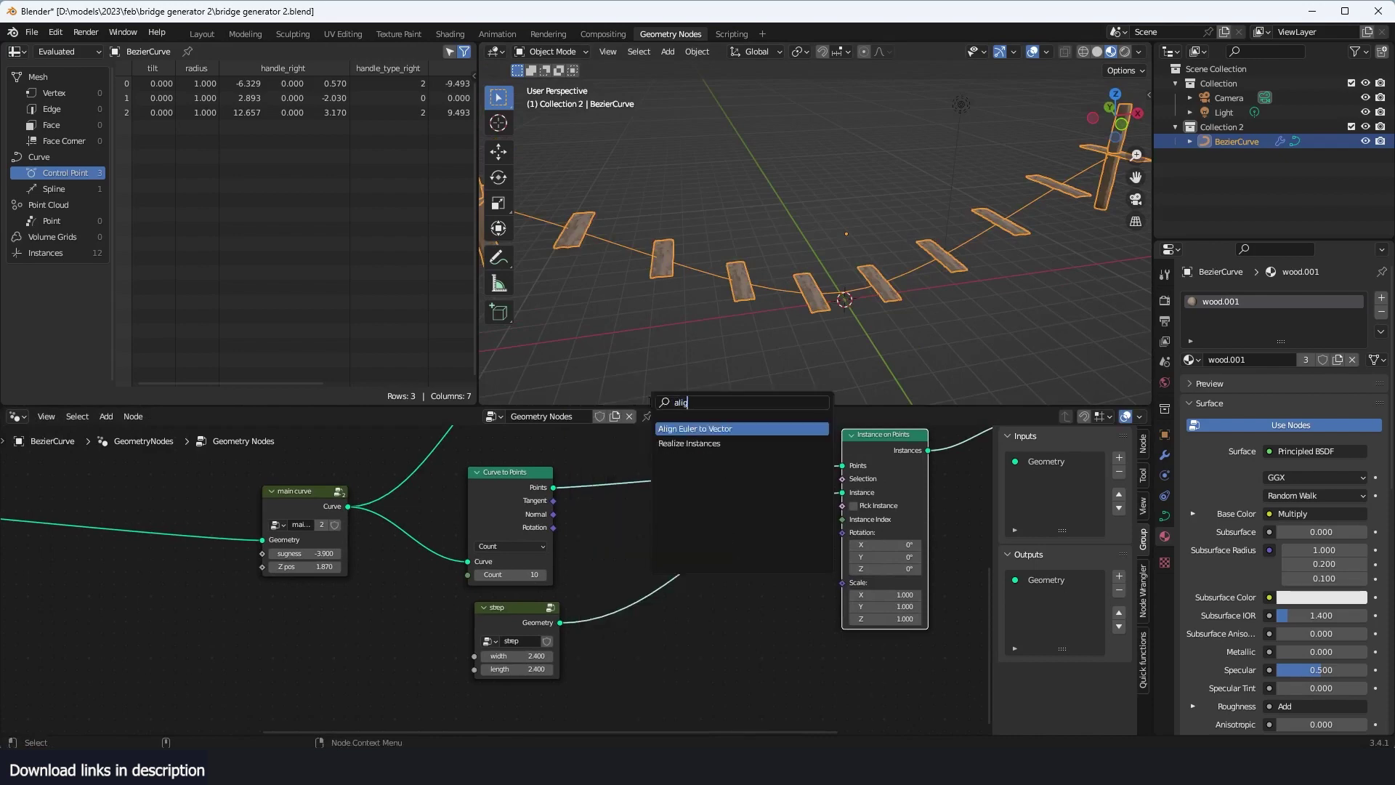
pyautogui.click(670, 429)
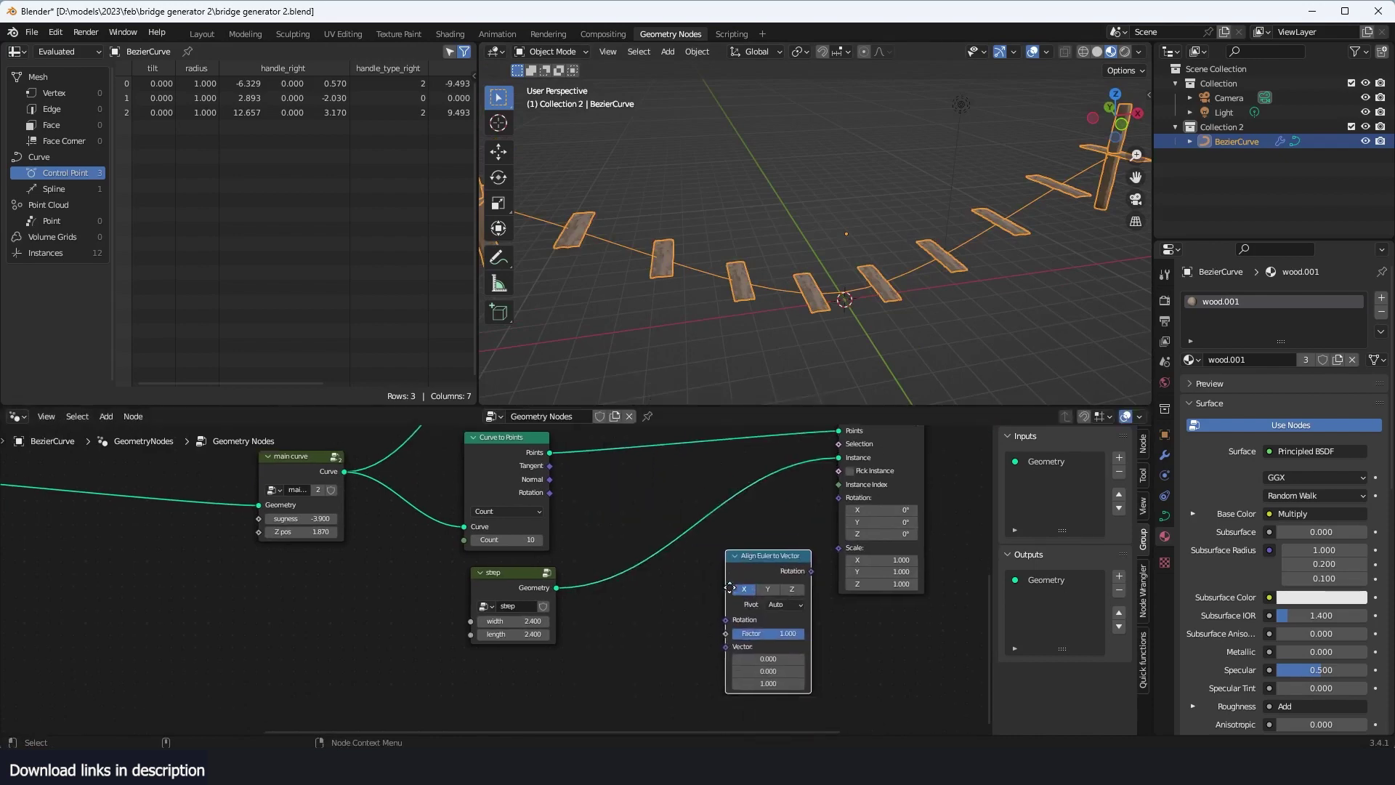
pyautogui.moveTo(549, 466); pyautogui.dragTo(731, 643)
pyautogui.moveTo(550, 492); pyautogui.dragTo(728, 619)
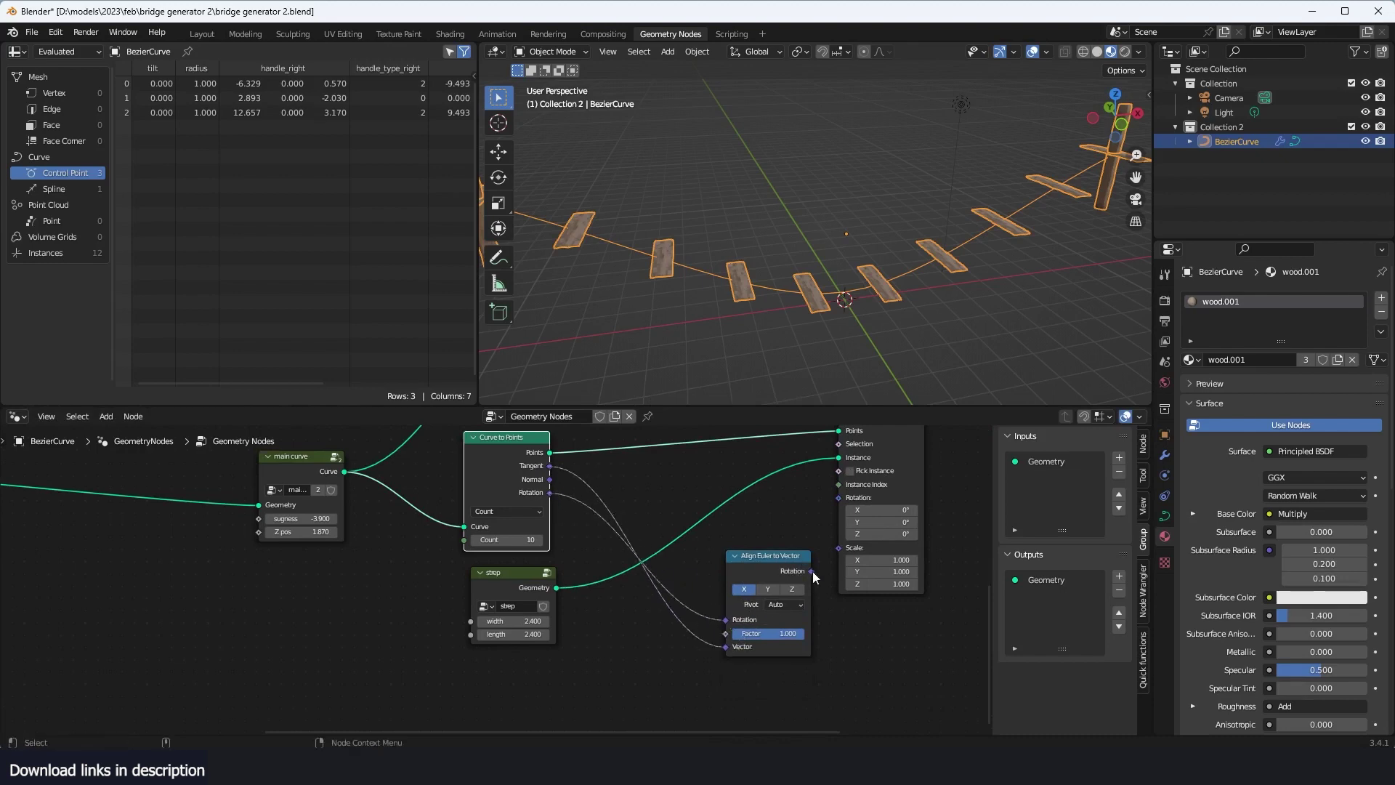
# Step: Connect the Align Euler to Vector rotation to the Instance on Points rotation, then move Instance on Points away to make room
pyautogui.moveTo(811, 571); pyautogui.dragTo(841, 499)
pyautogui.click(799, 588)
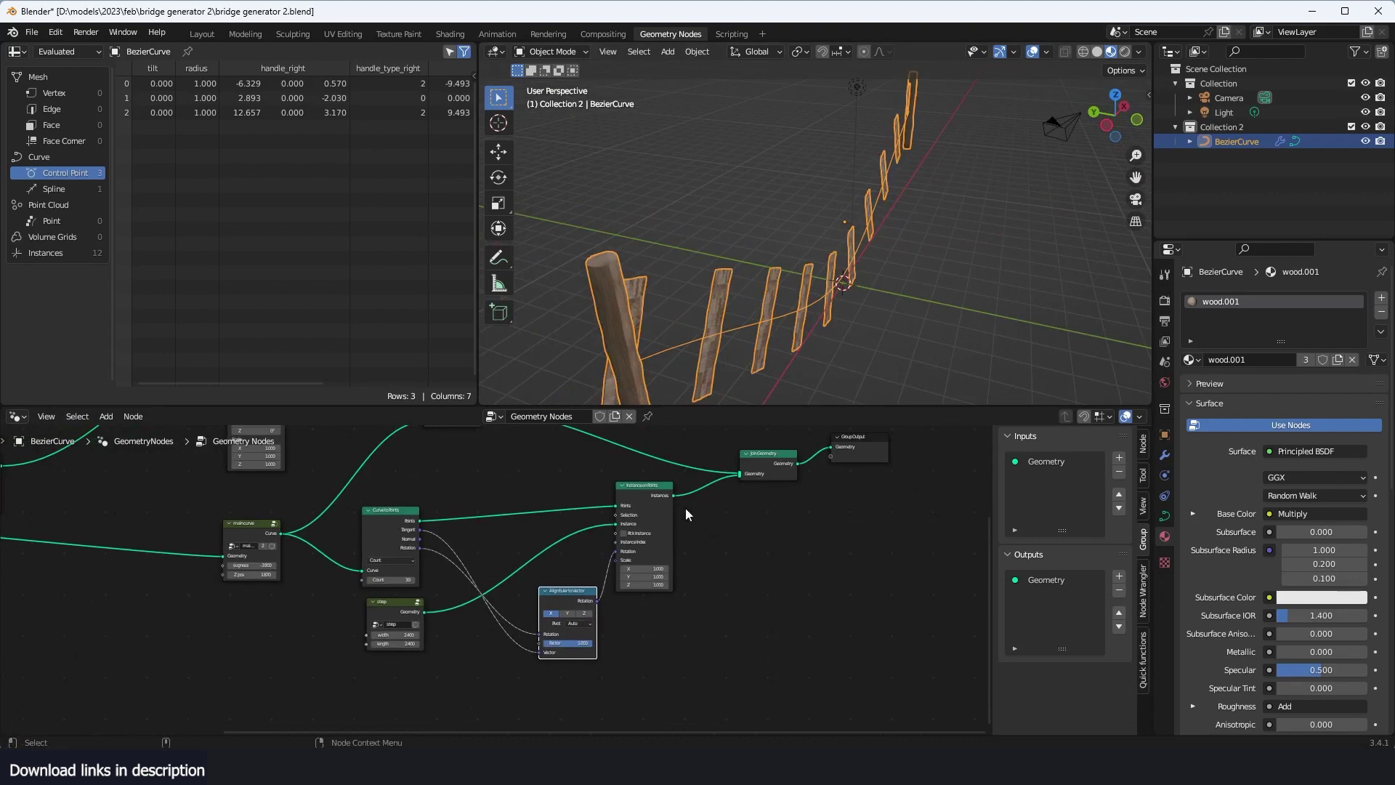
pyautogui.moveTo(671, 500); pyautogui.dragTo(810, 530)
pyautogui.scroll(3, 668, 575)
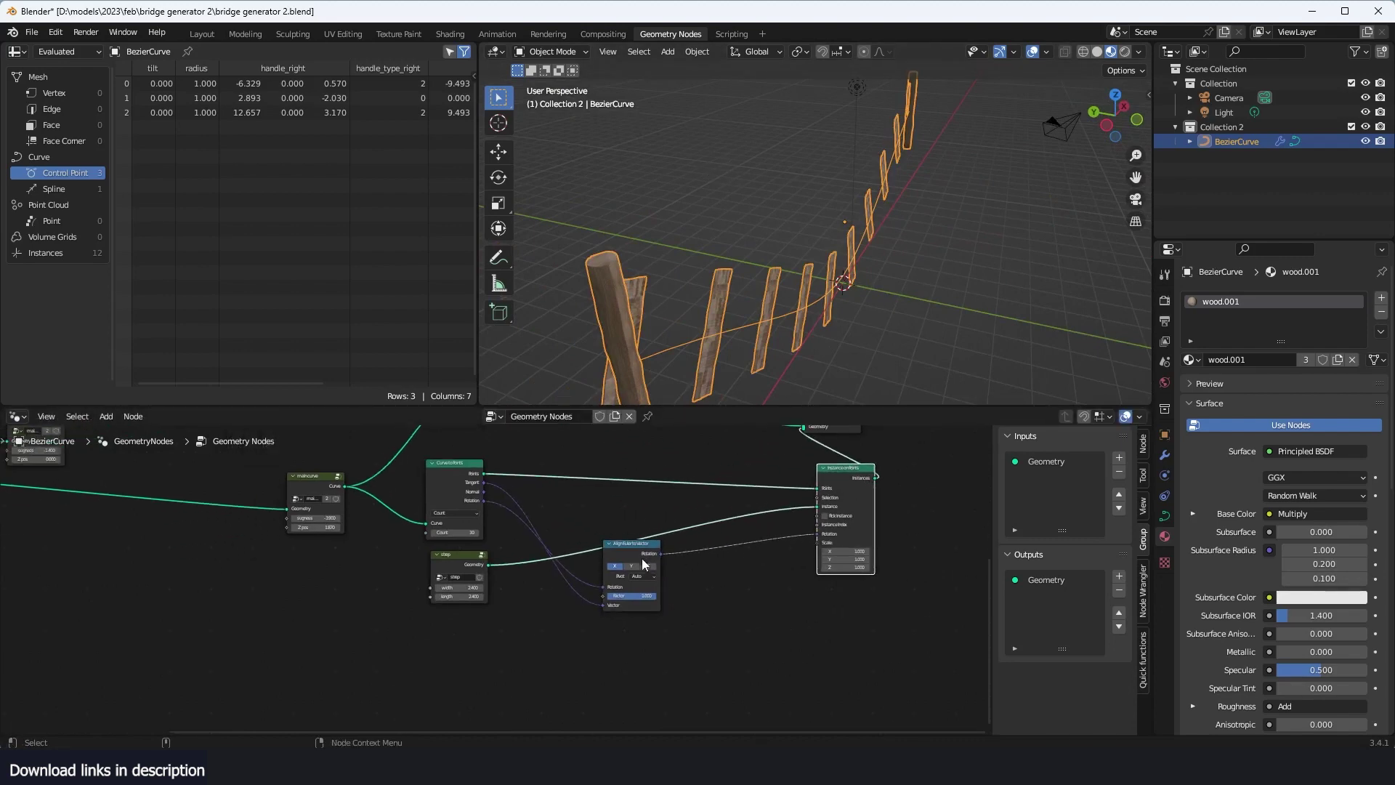
pyautogui.scroll(2, 668, 576)
# Step: Insert a Vector Math Add node between Align Euler to Vector and Instance on Points
pyautogui.moveTo(981, 218); pyautogui.dragTo(870, 181, button='middle')
pyautogui.hotkey('shift', 'a')
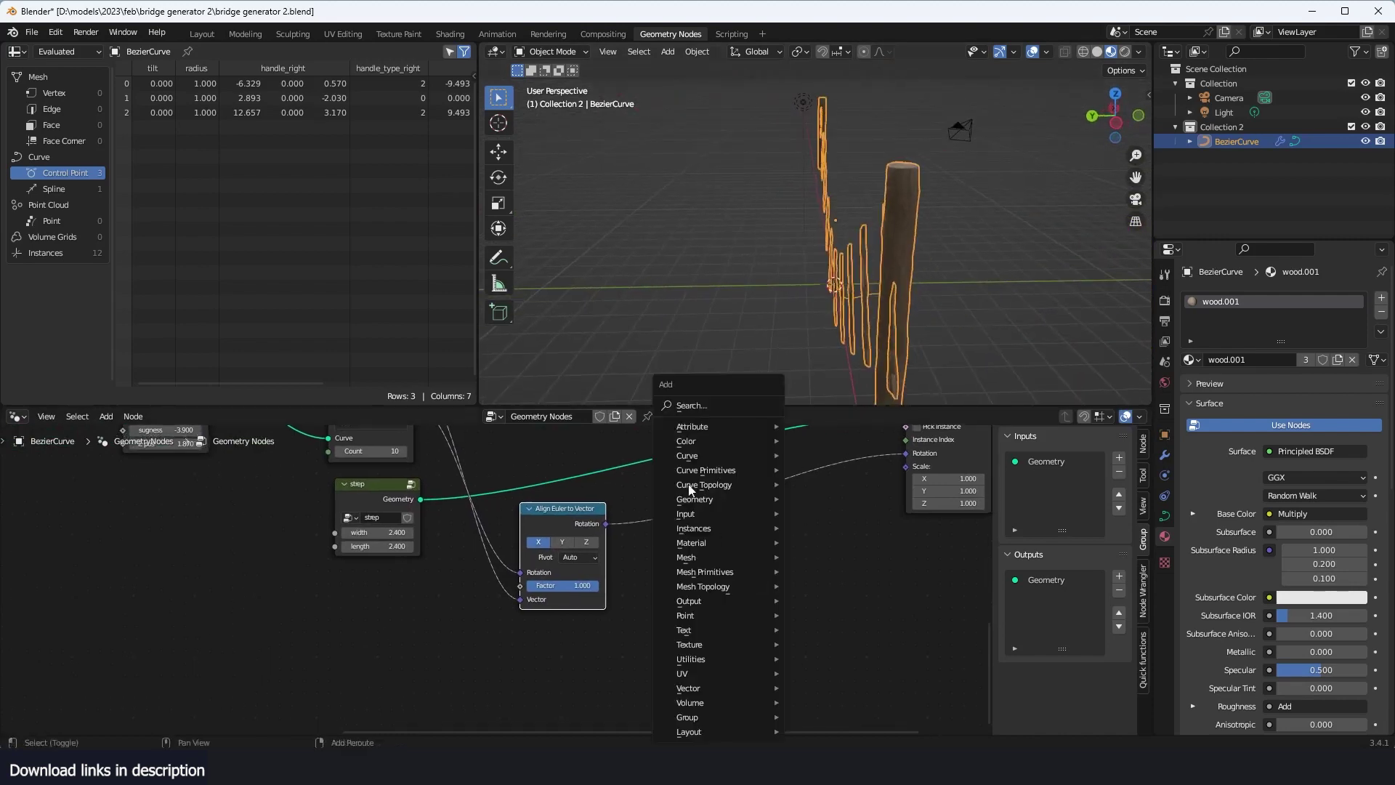
pyautogui.click(712, 401)
pyautogui.write('vec')
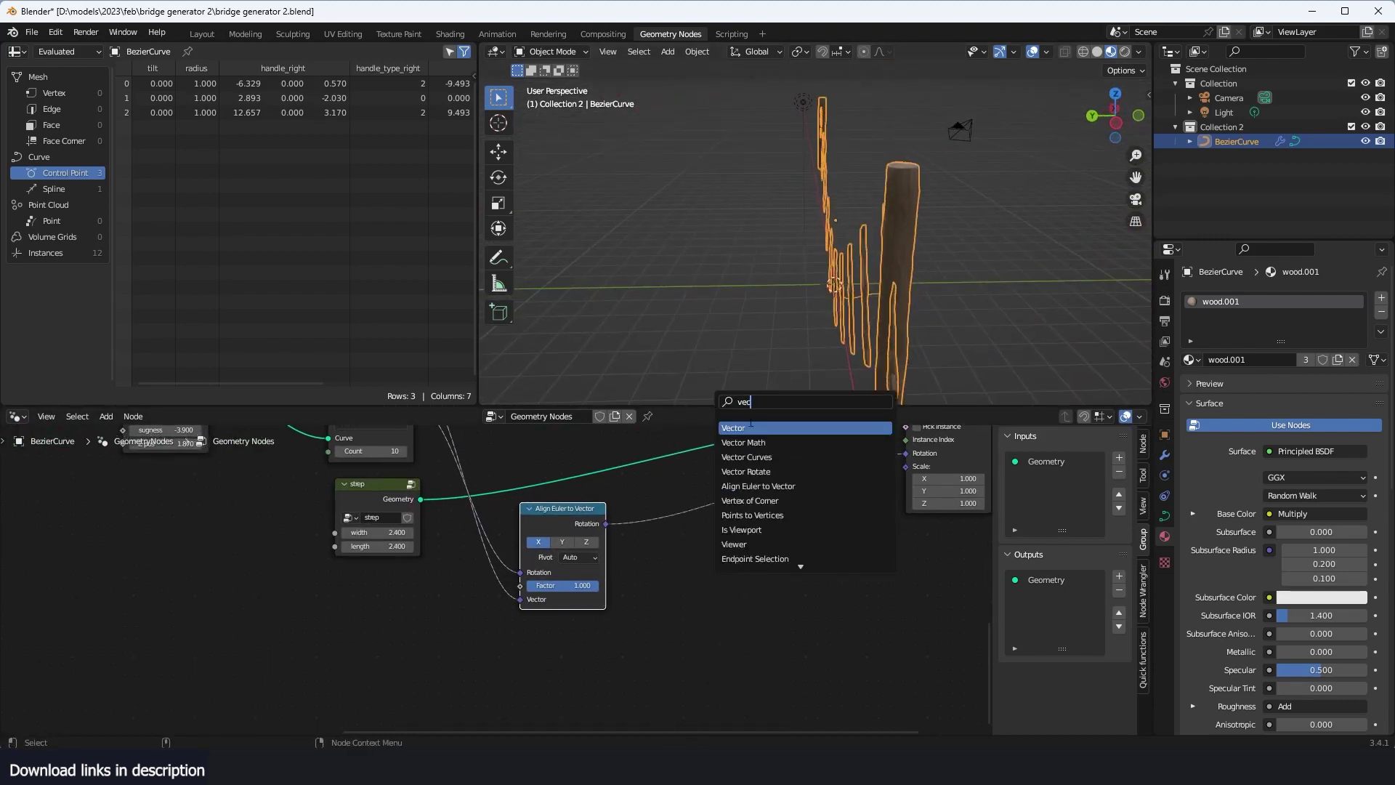
pyautogui.click(747, 442)
pyautogui.click(739, 550)
pyautogui.scroll(1, 741, 559)
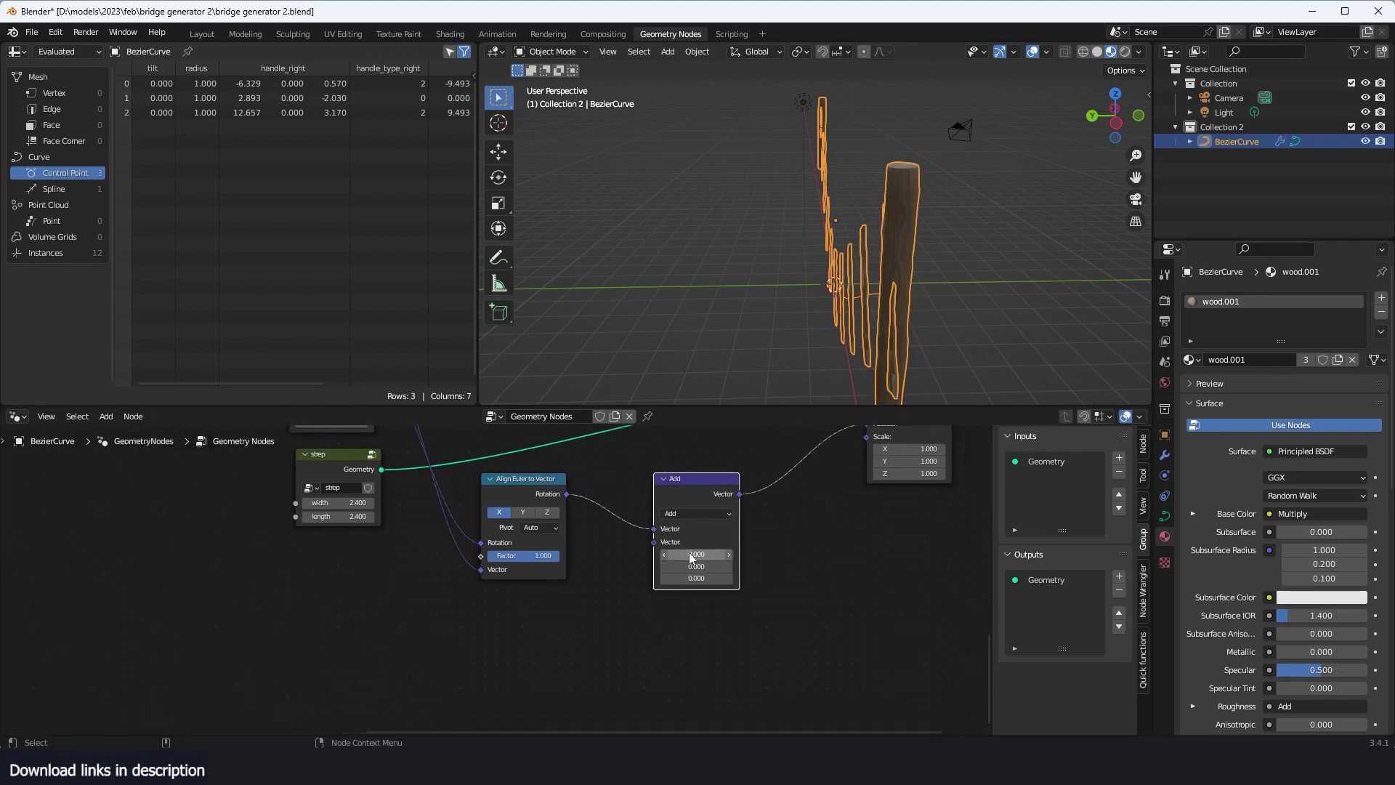
# Step: Set the X component of the Add node's second vector to 1.57 so the planks turn flat
pyautogui.moveTo(742, 579); pyautogui.dragTo(737, 550)
pyautogui.hotkey('ctrl', 'z')
pyautogui.hotkey('ctrl', 'z')
pyautogui.click(737, 550)
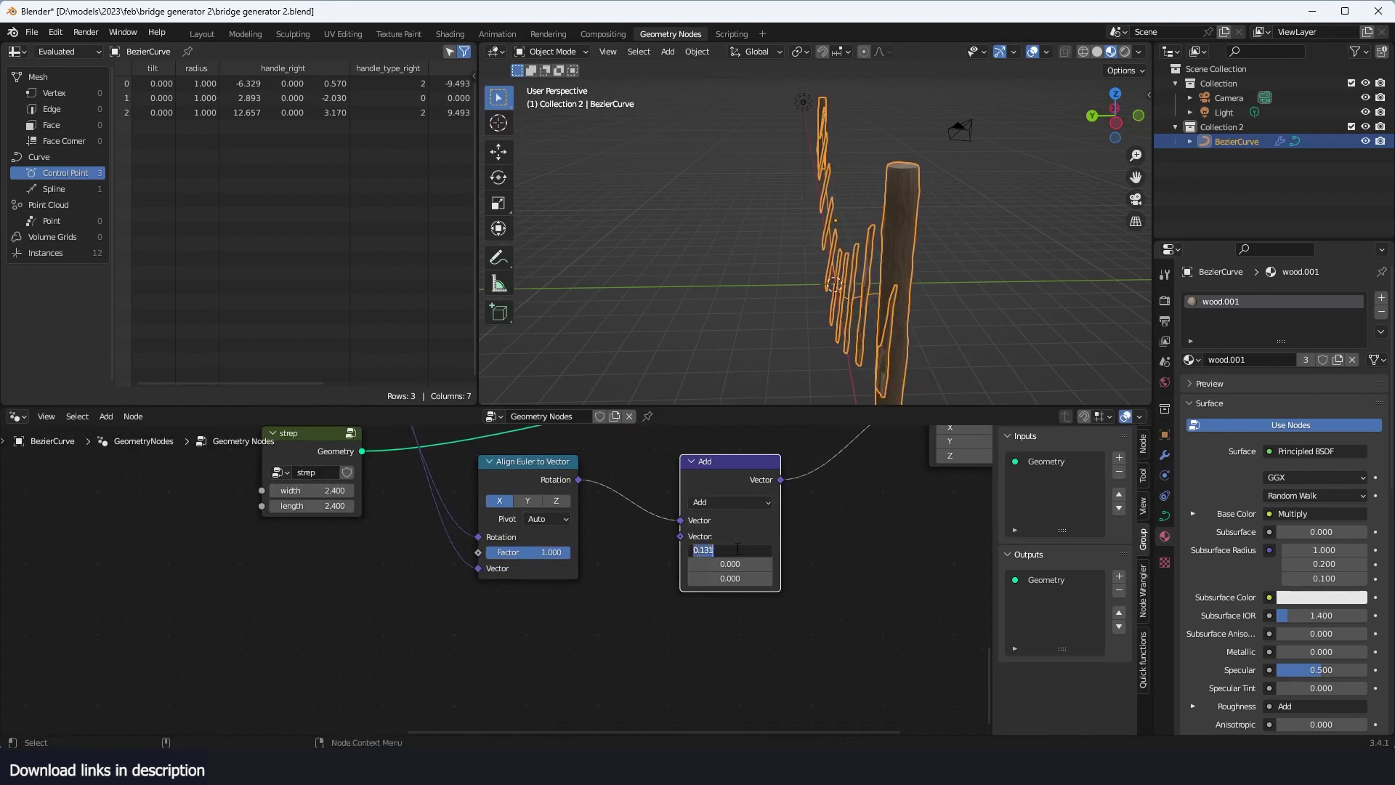
pyautogui.write('1.57')
pyautogui.press('Return')
pyautogui.moveTo(836, 364); pyautogui.dragTo(855, 293, button='middle')
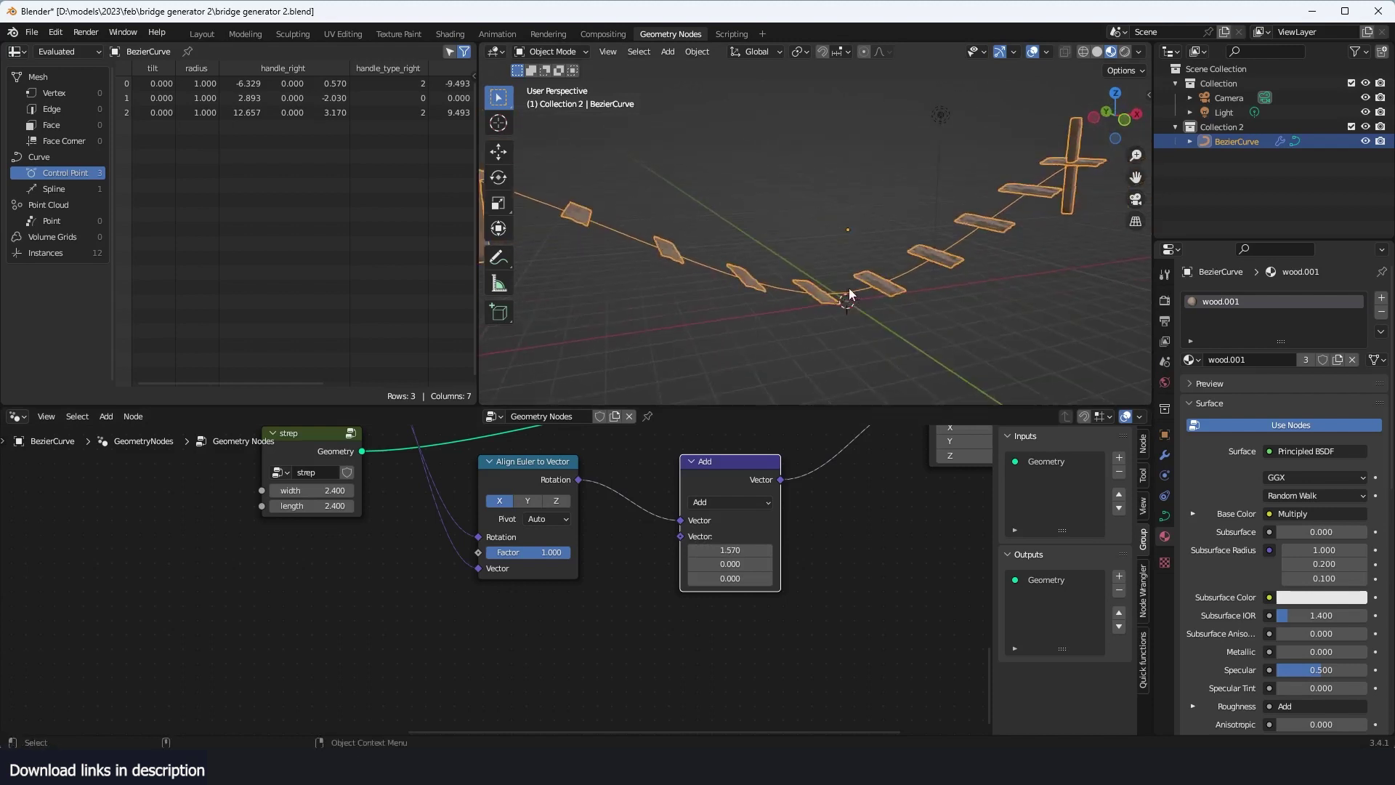
# Step: Raise the Curve to Points count to 21 for more planks and check the bridge from several angles
pyautogui.moveTo(731, 477); pyautogui.dragTo(703, 473)
pyautogui.moveTo(619, 482); pyautogui.dragTo(755, 556, button='middle')
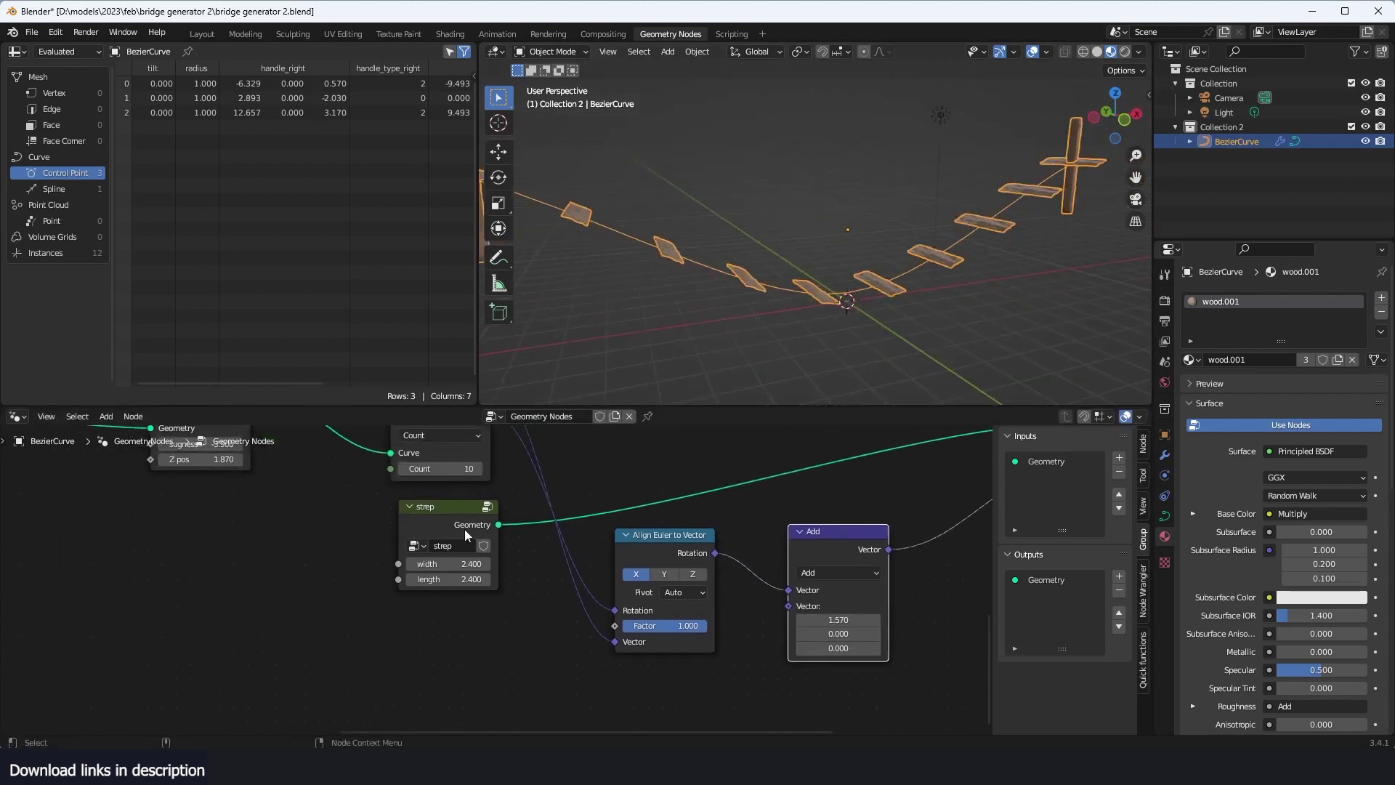
pyautogui.moveTo(465, 530); pyautogui.dragTo(441, 587, button='middle')
pyautogui.moveTo(437, 531); pyautogui.dragTo(603, 531)
pyautogui.moveTo(832, 335); pyautogui.dragTo(919, 360, button='middle')
pyautogui.click(683, 320)
pyautogui.moveTo(687, 321)
pyautogui.mouseDown(button='middle')
pyautogui.moveTo(763, 347)
pyautogui.moveTo(690, 337)
pyautogui.moveTo(746, 338)
pyautogui.moveTo(706, 333)
pyautogui.mouseUp(button='middle')
pyautogui.moveTo(438, 520)
pyautogui.mouseDown()
pyautogui.moveTo(363, 520)
pyautogui.moveTo(443, 526)
pyautogui.mouseUp()
pyautogui.moveTo(595, 363); pyautogui.dragTo(776, 324, button='middle')
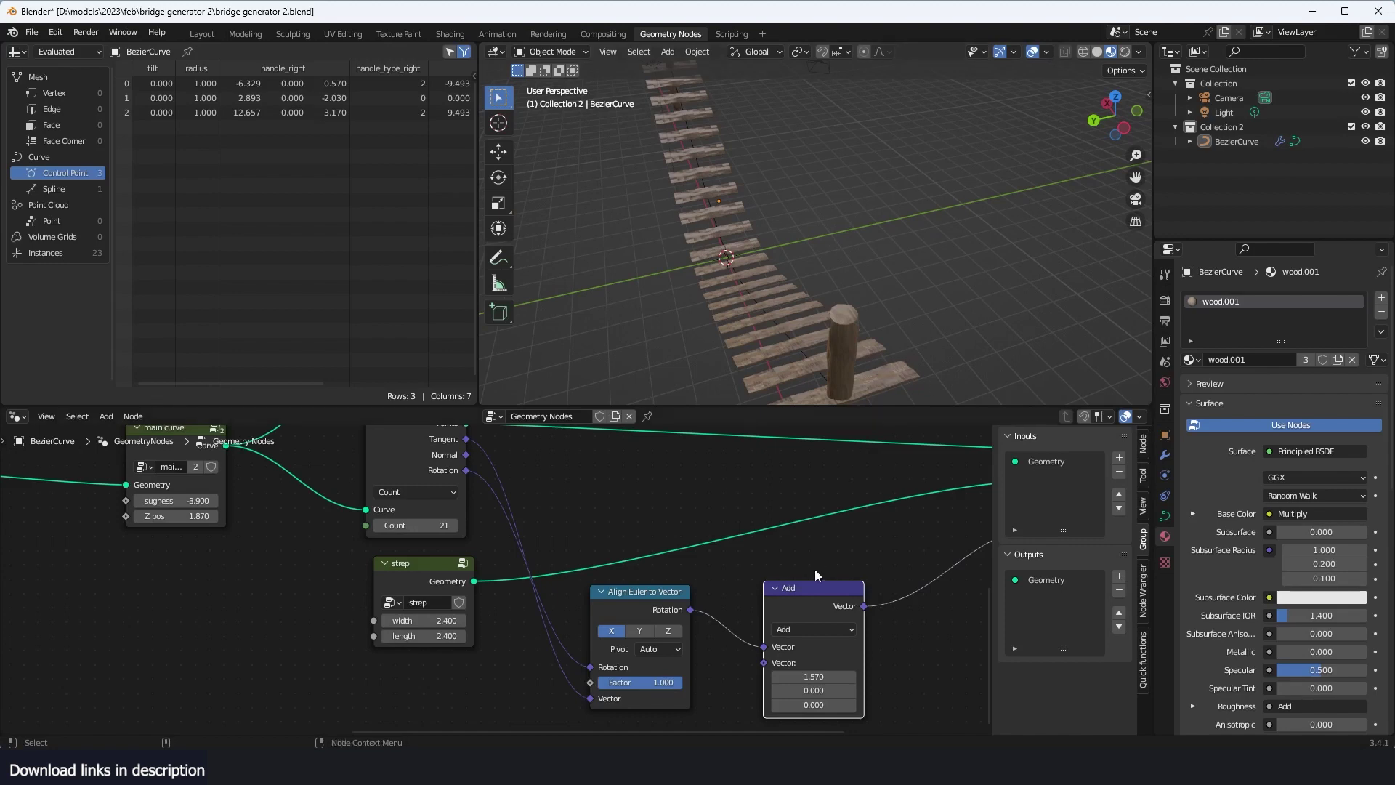
# Step: Set the strep node group's length to 3.4 to make the planks longer
pyautogui.scroll(-4, 813, 570)
pyautogui.moveTo(813, 570); pyautogui.dragTo(630, 603, button='middle')
pyautogui.click(765, 490)
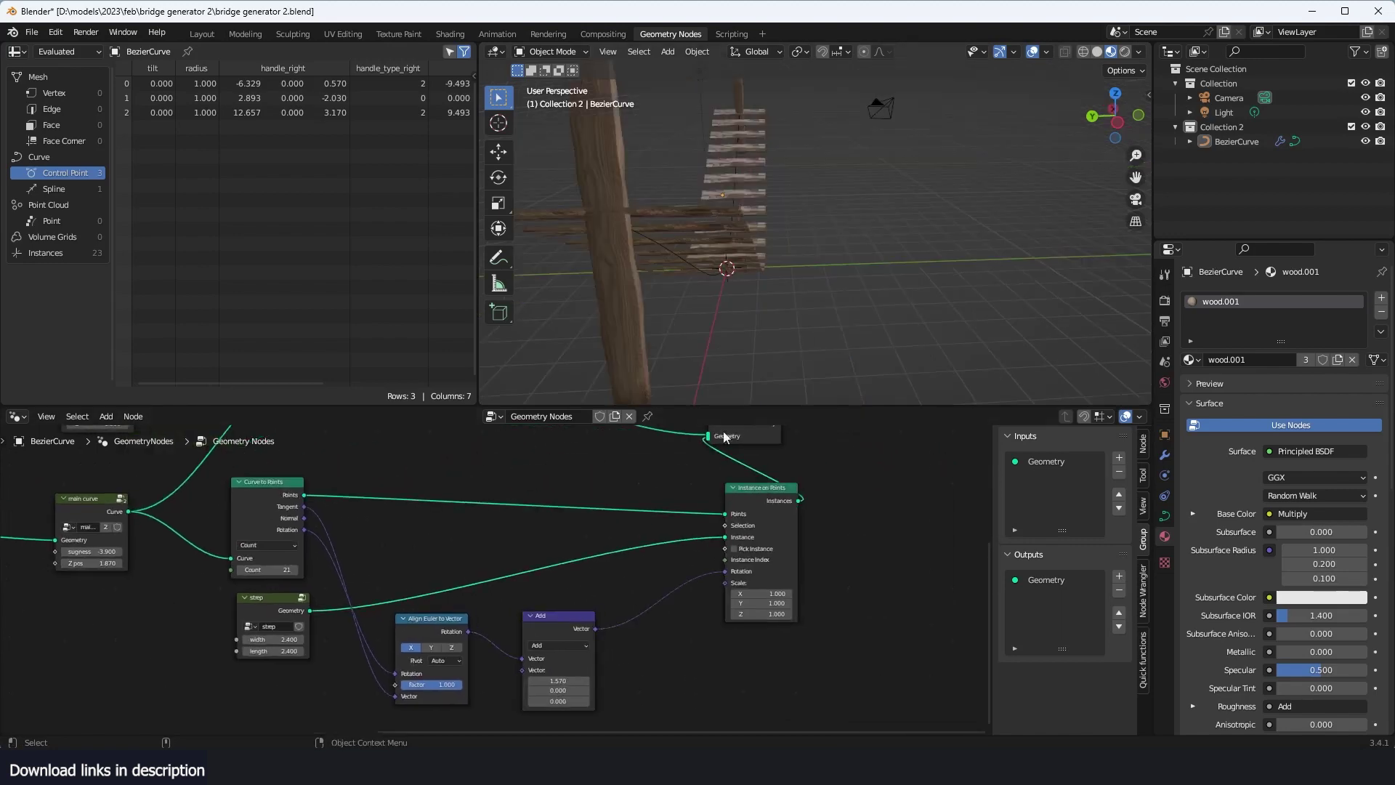
pyautogui.moveTo(463, 553); pyautogui.dragTo(720, 534, button='middle')
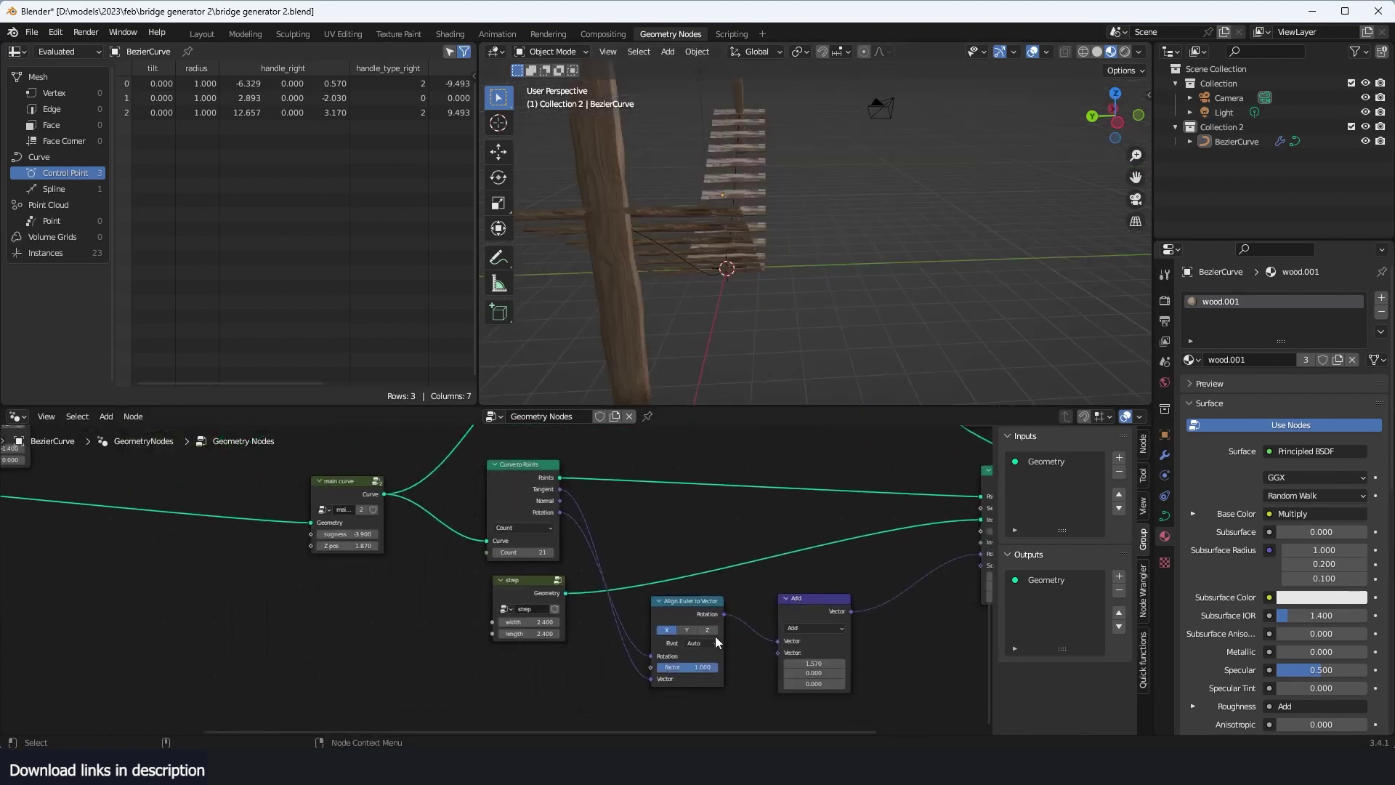
pyautogui.scroll(2, 543, 617)
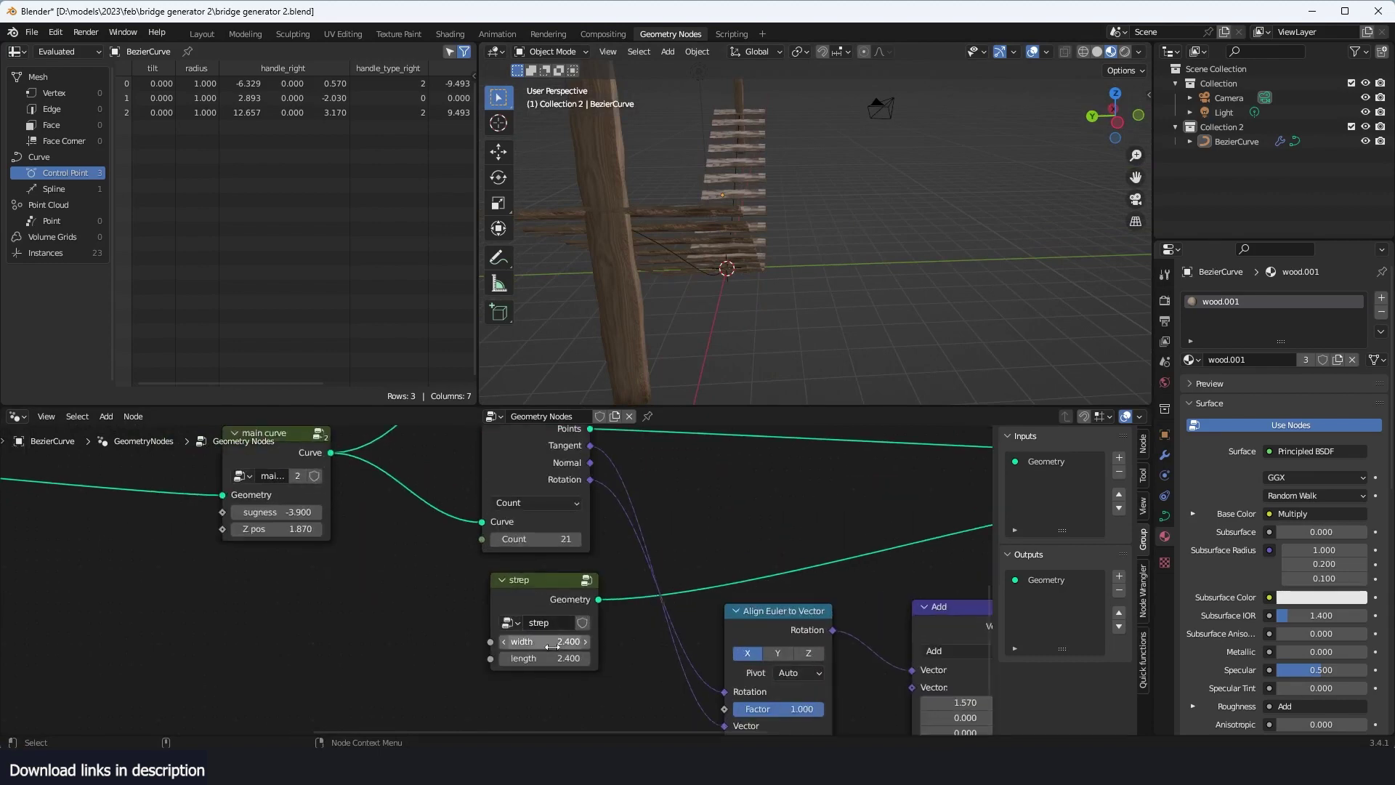
pyautogui.moveTo(557, 659); pyautogui.dragTo(587, 658)
pyautogui.moveTo(680, 386); pyautogui.dragTo(622, 330, button='middle')
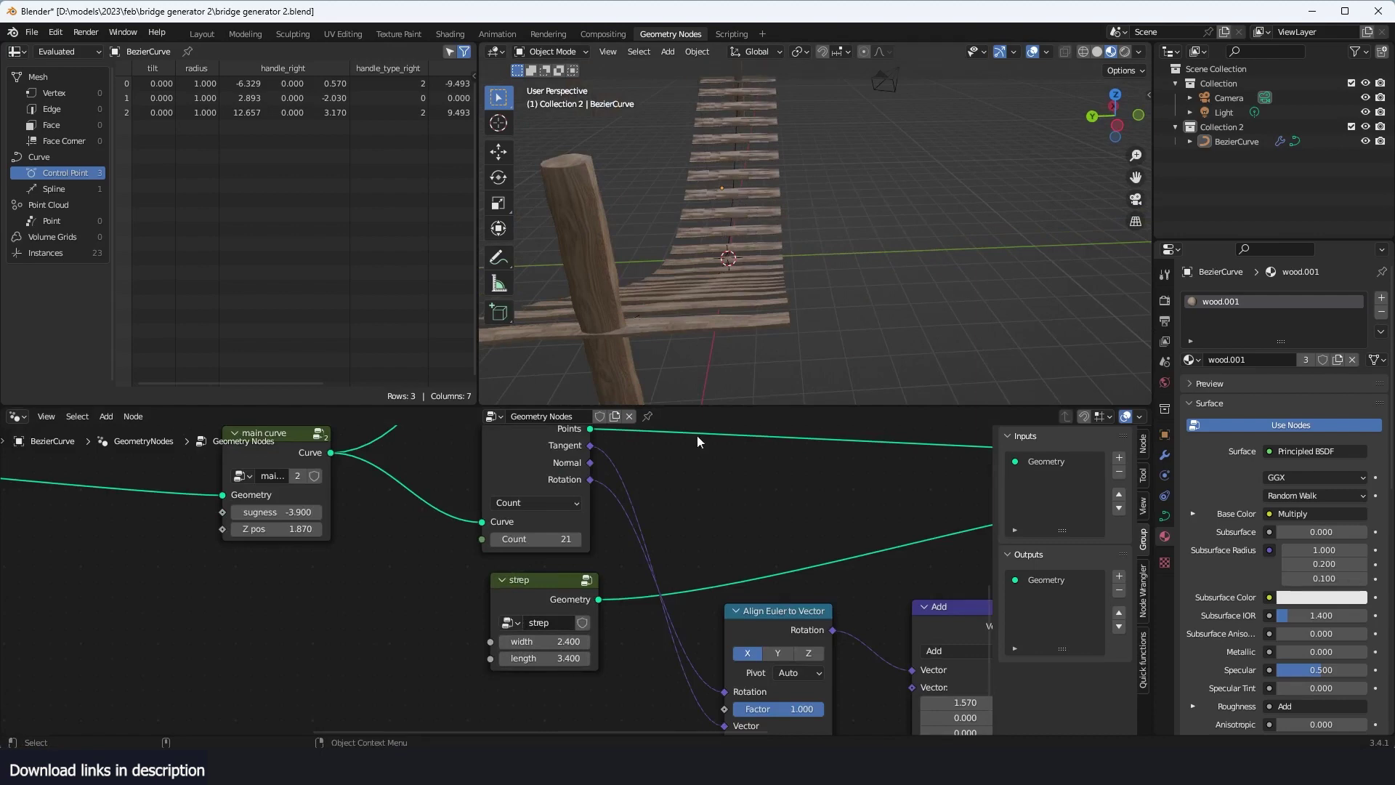
# Step: Open the strep group, move the Grid node back, and insert a duplicate Transform node between Grid and the original Transform
pyautogui.press('Tab')
pyautogui.moveTo(821, 581); pyautogui.dragTo(781, 577, button='middle')
pyautogui.scroll(1, 778, 578)
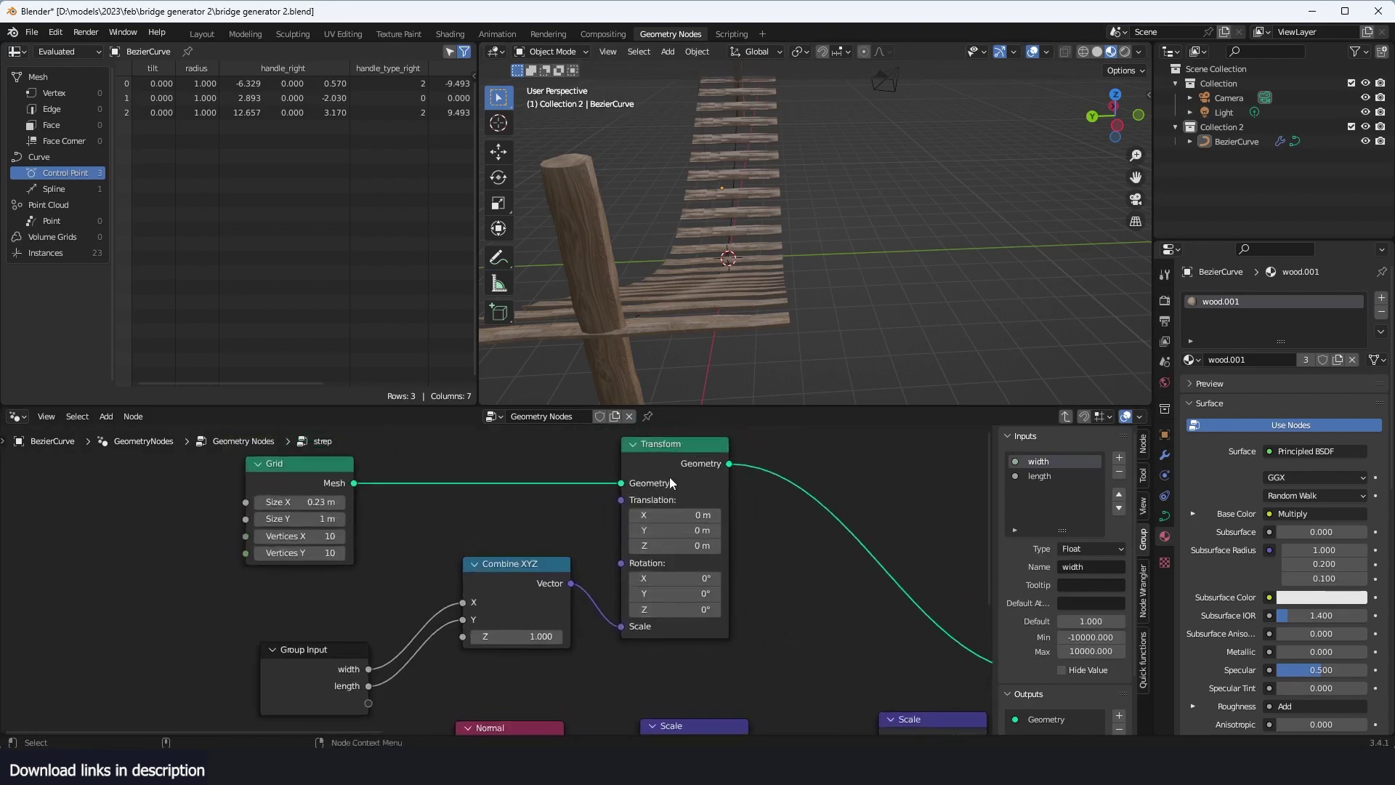
pyautogui.moveTo(307, 493); pyautogui.dragTo(632, 512, button='middle')
pyautogui.moveTo(632, 512); pyautogui.dragTo(376, 500)
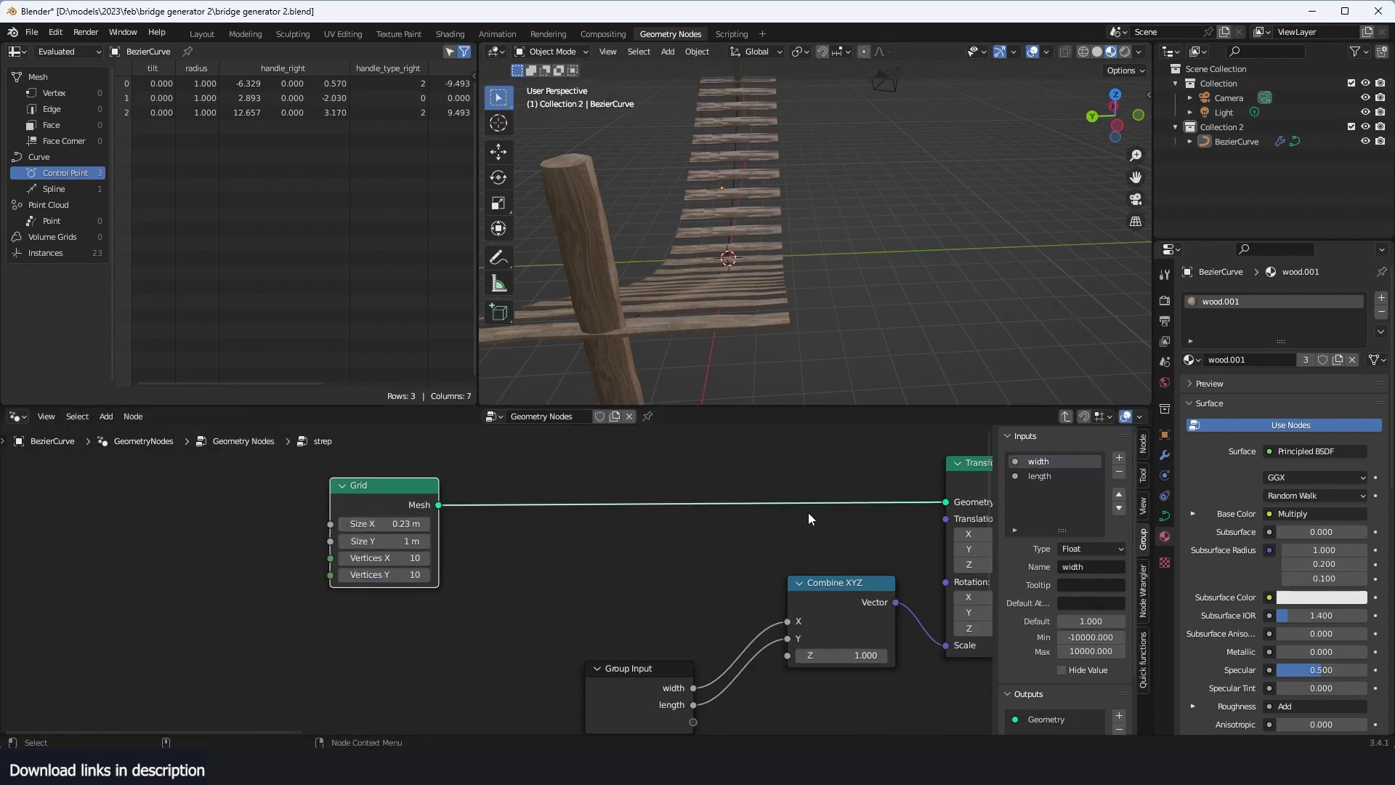
pyautogui.scroll(-1, 811, 518)
pyautogui.click(901, 494)
pyautogui.hotkey('shift', 'd')
pyautogui.click(586, 504)
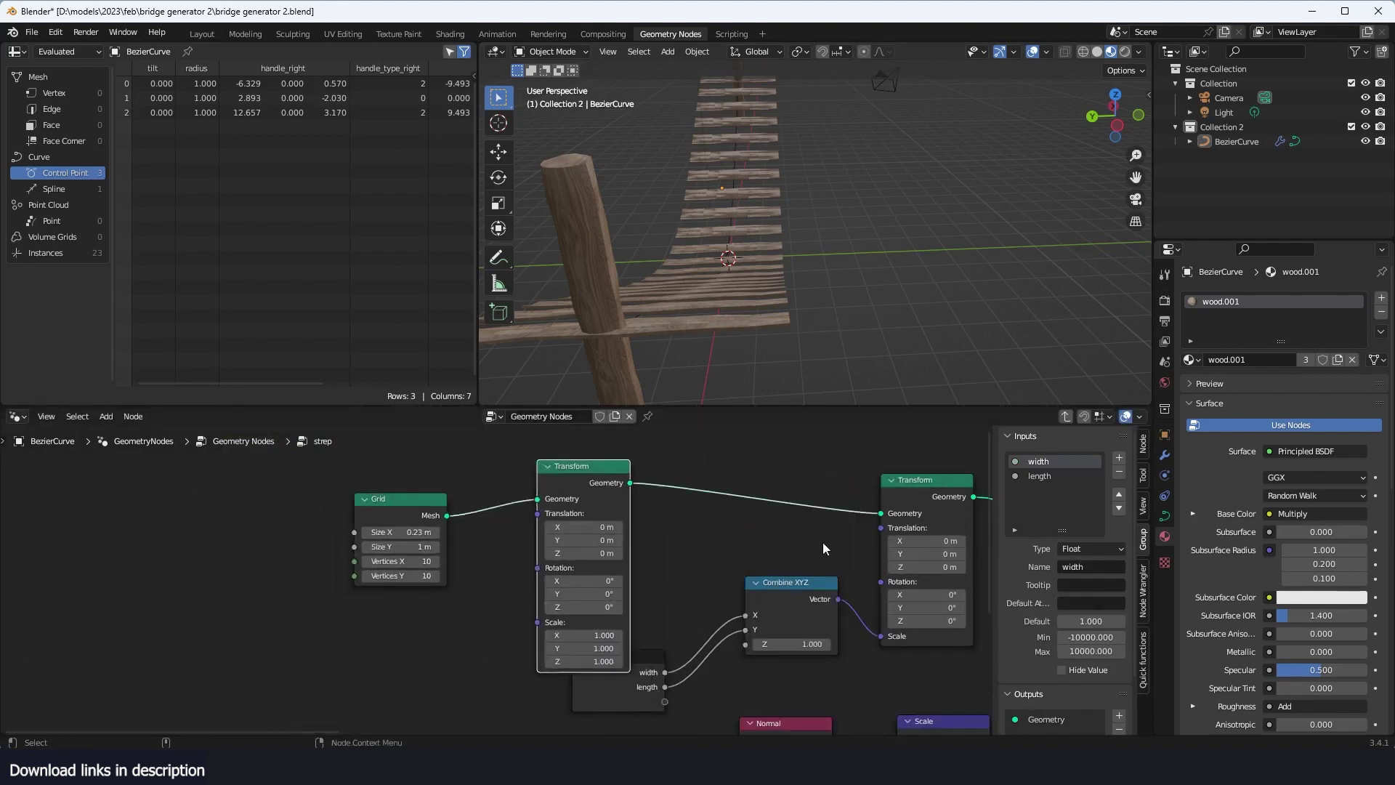
# Step: Preview the second Transform's output and set the first Transform's Y translation to -0.5 m
pyautogui.scroll(-1, 825, 549)
pyautogui.moveTo(825, 548); pyautogui.dragTo(518, 549, button='middle')
pyautogui.keyDown('shift'); pyautogui.moveTo(724, 303); pyautogui.dragTo(874, 326, button='middle'); pyautogui.keyUp('shift')
pyautogui.scroll(3, 917, 218)
pyautogui.keyDown('shift'); pyautogui.moveTo(933, 179); pyautogui.dragTo(895, 220, button='middle'); pyautogui.keyUp('shift')
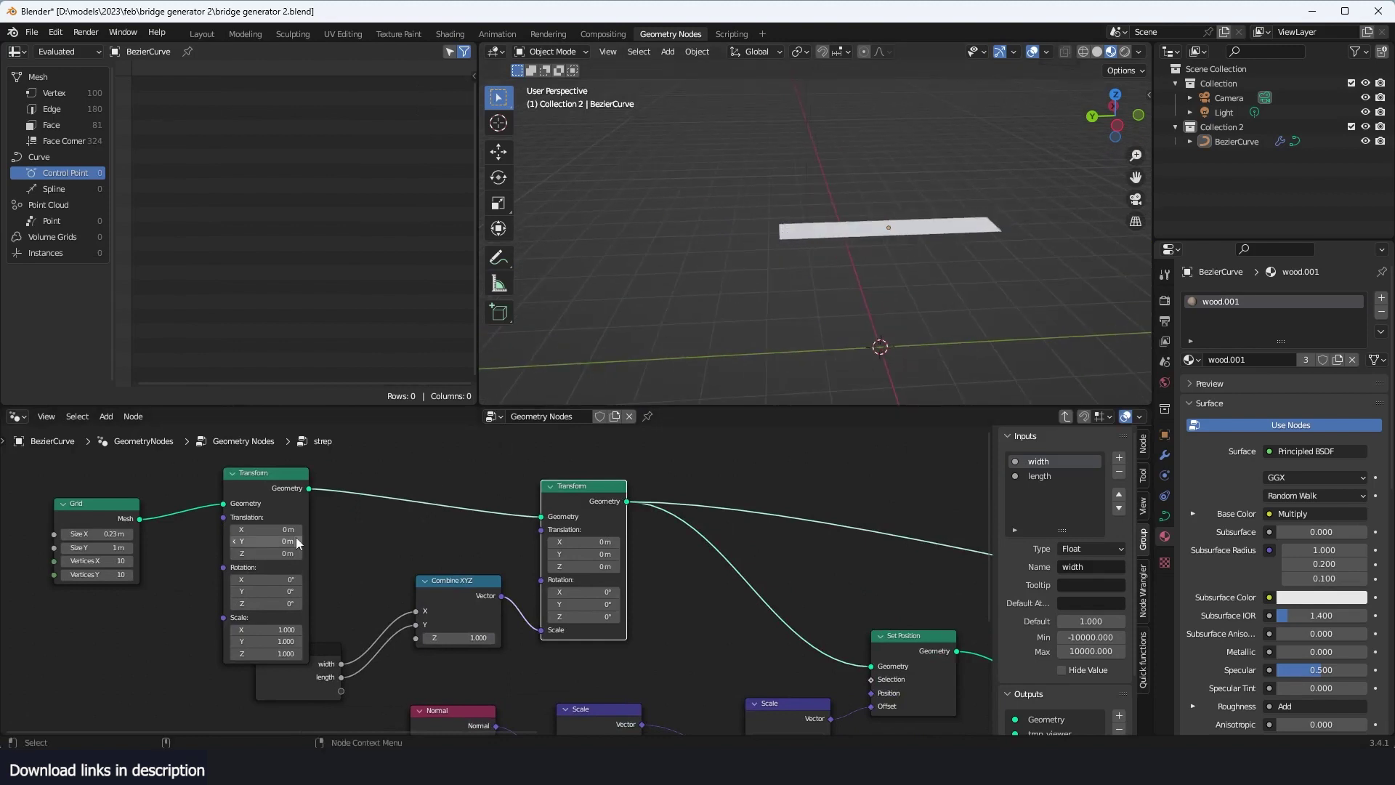
pyautogui.moveTo(295, 538); pyautogui.dragTo(416, 511, button='middle')
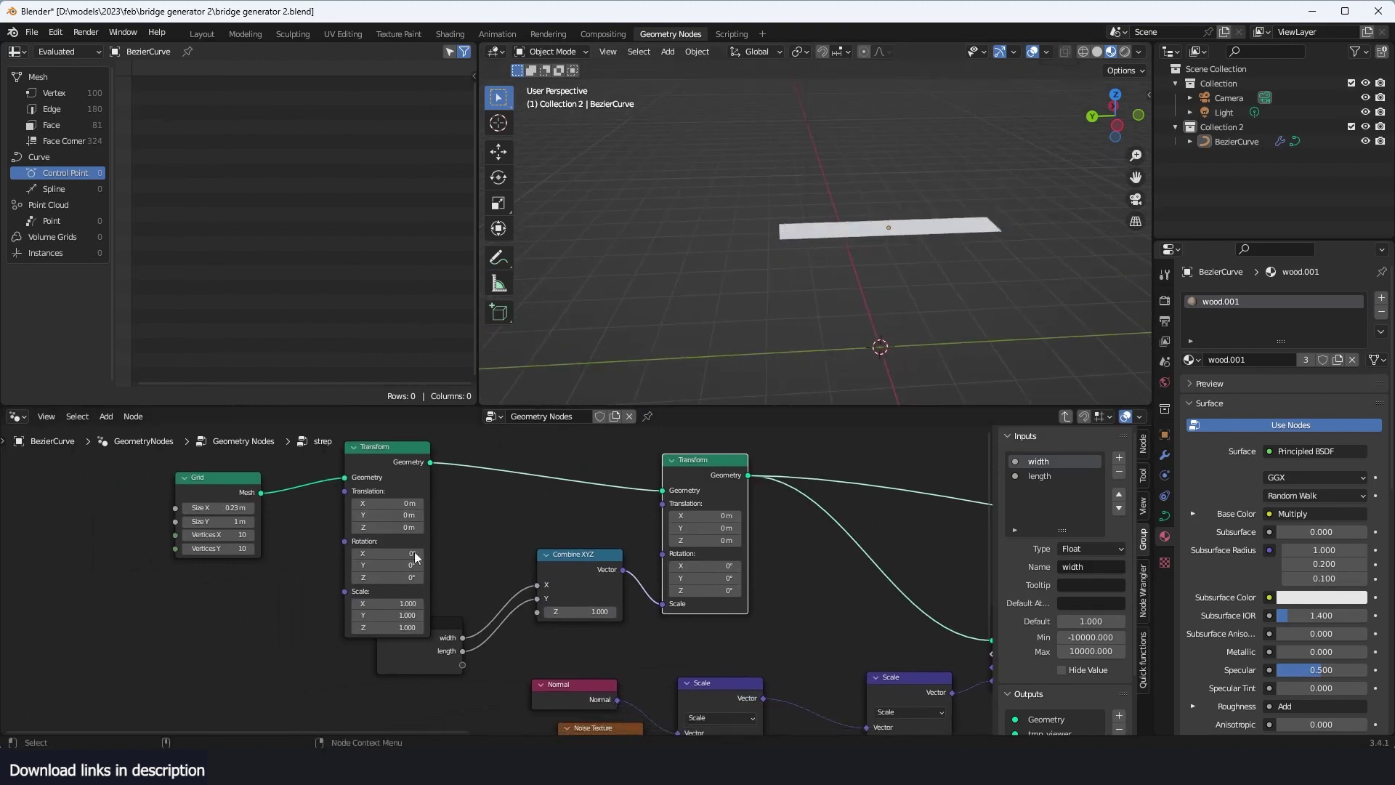
pyautogui.moveTo(404, 515); pyautogui.dragTo(415, 516)
pyautogui.hotkey('ctrl', 'z')
pyautogui.click(407, 515)
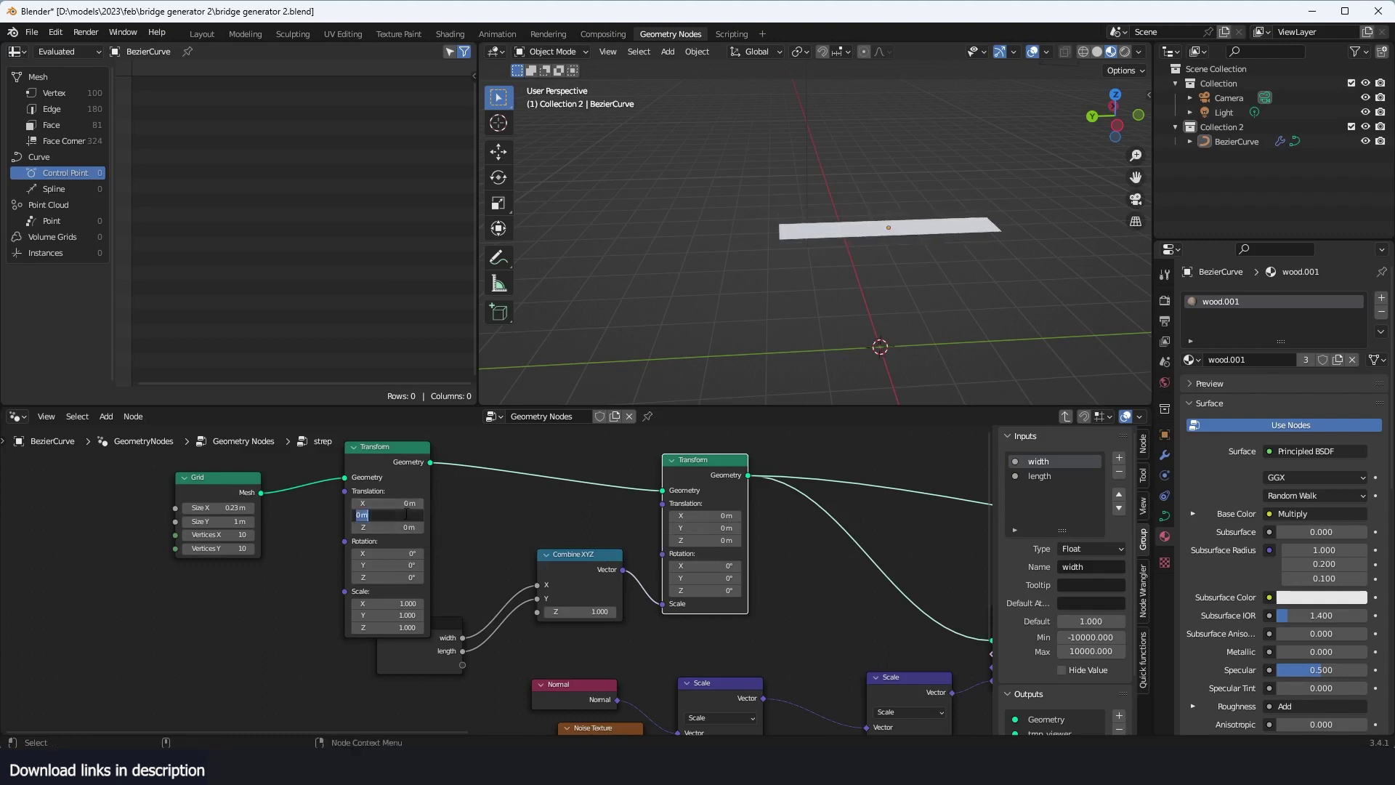
pyautogui.write('-.5')
pyautogui.press('Return')
# Step: Leave the strep group and preview the final Join Geometry node's output to view the whole bridge
pyautogui.press('Tab')
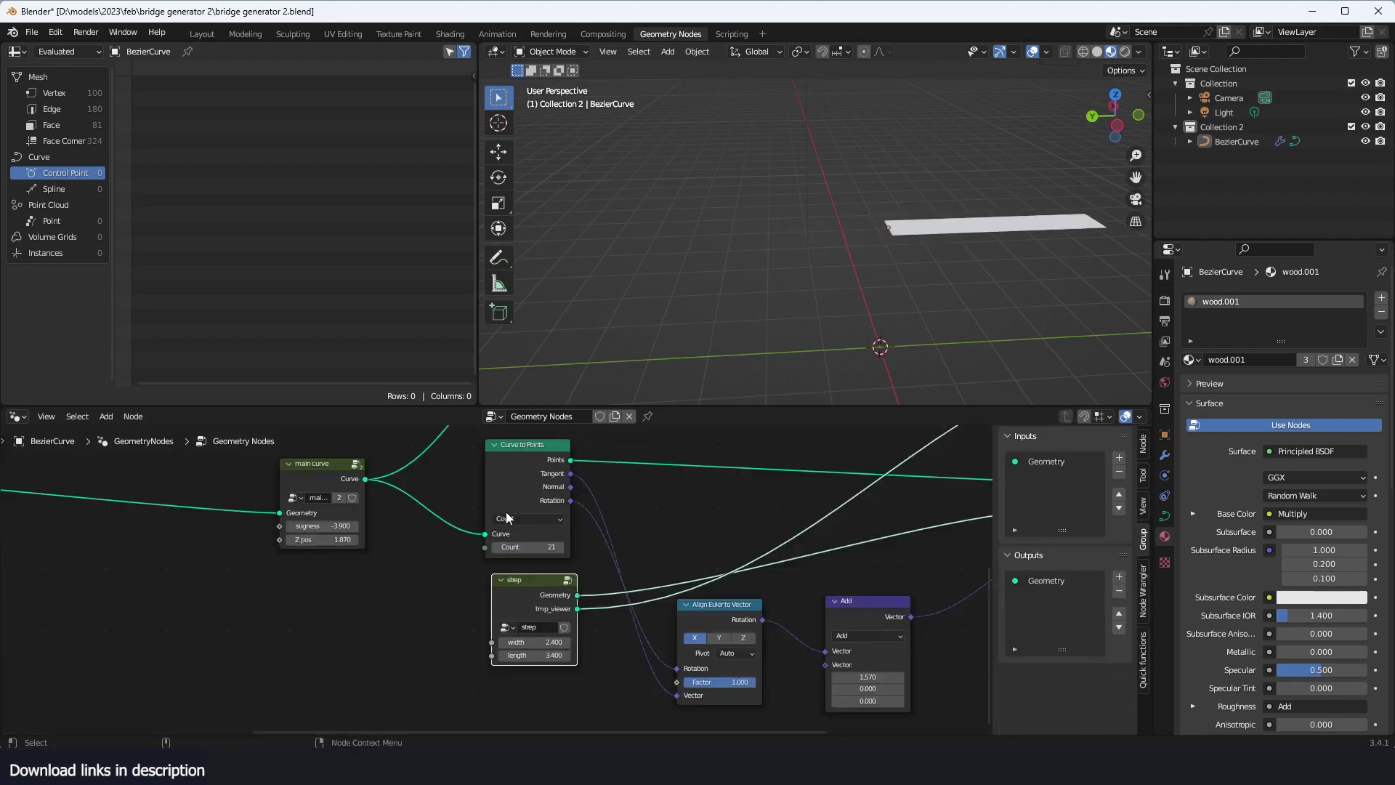
pyautogui.scroll(-7, 668, 555)
pyautogui.moveTo(824, 603); pyautogui.dragTo(613, 637, button='middle')
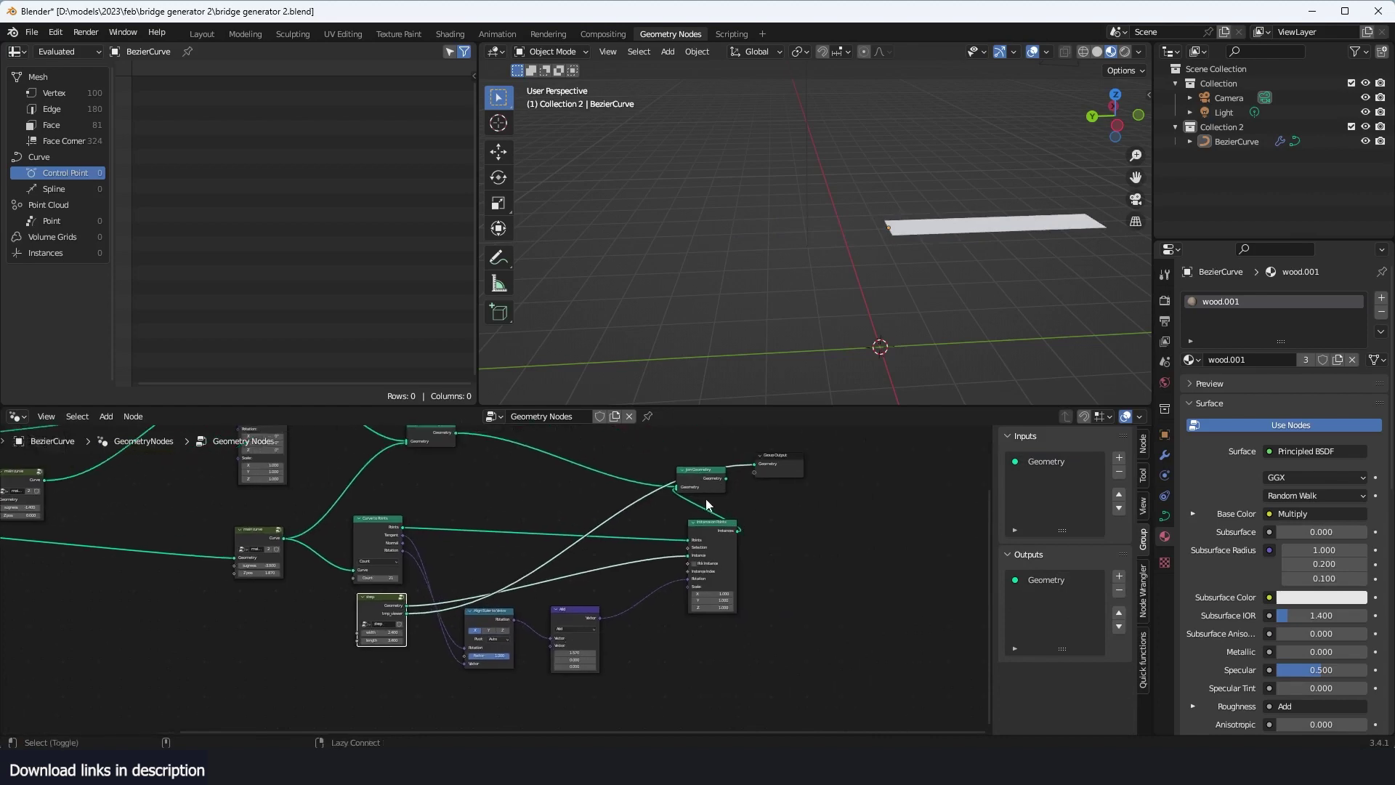
pyautogui.keyDown('ctrl'); pyautogui.keyDown('shift'); pyautogui.click(707, 477); pyautogui.keyUp('shift'); pyautogui.keyUp('ctrl')
pyautogui.moveTo(987, 242); pyautogui.dragTo(858, 320, button='middle')
pyautogui.moveTo(944, 327); pyautogui.dragTo(834, 266, button='middle')
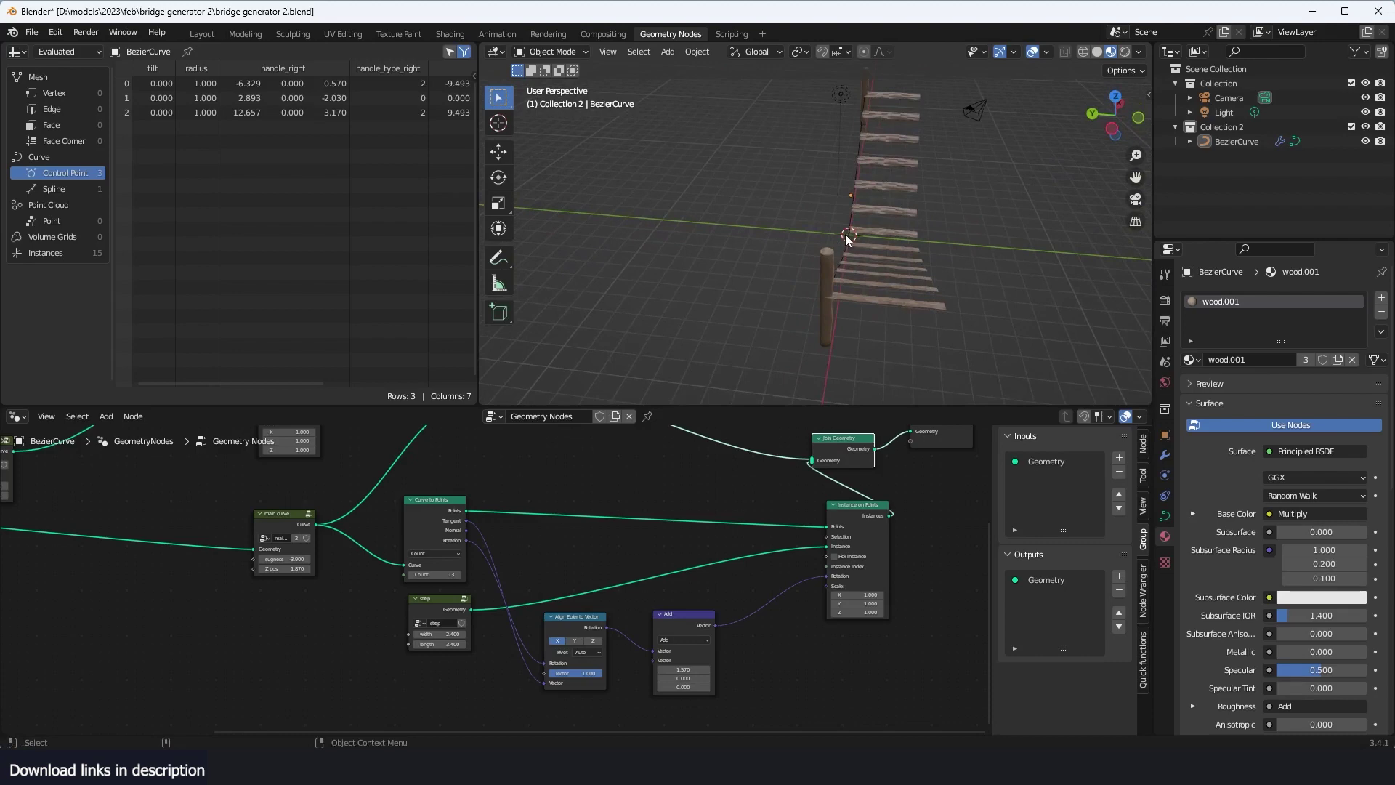
# Step: Spread out the main curve, Curve to Points and final Join Geometry nodes to free space in the node tree
pyautogui.moveTo(721, 479); pyautogui.dragTo(703, 539, button='middle')
pyautogui.scroll(-2, 702, 539)
pyautogui.moveTo(509, 546); pyautogui.dragTo(554, 538, button='middle')
pyautogui.scroll(4, 555, 539)
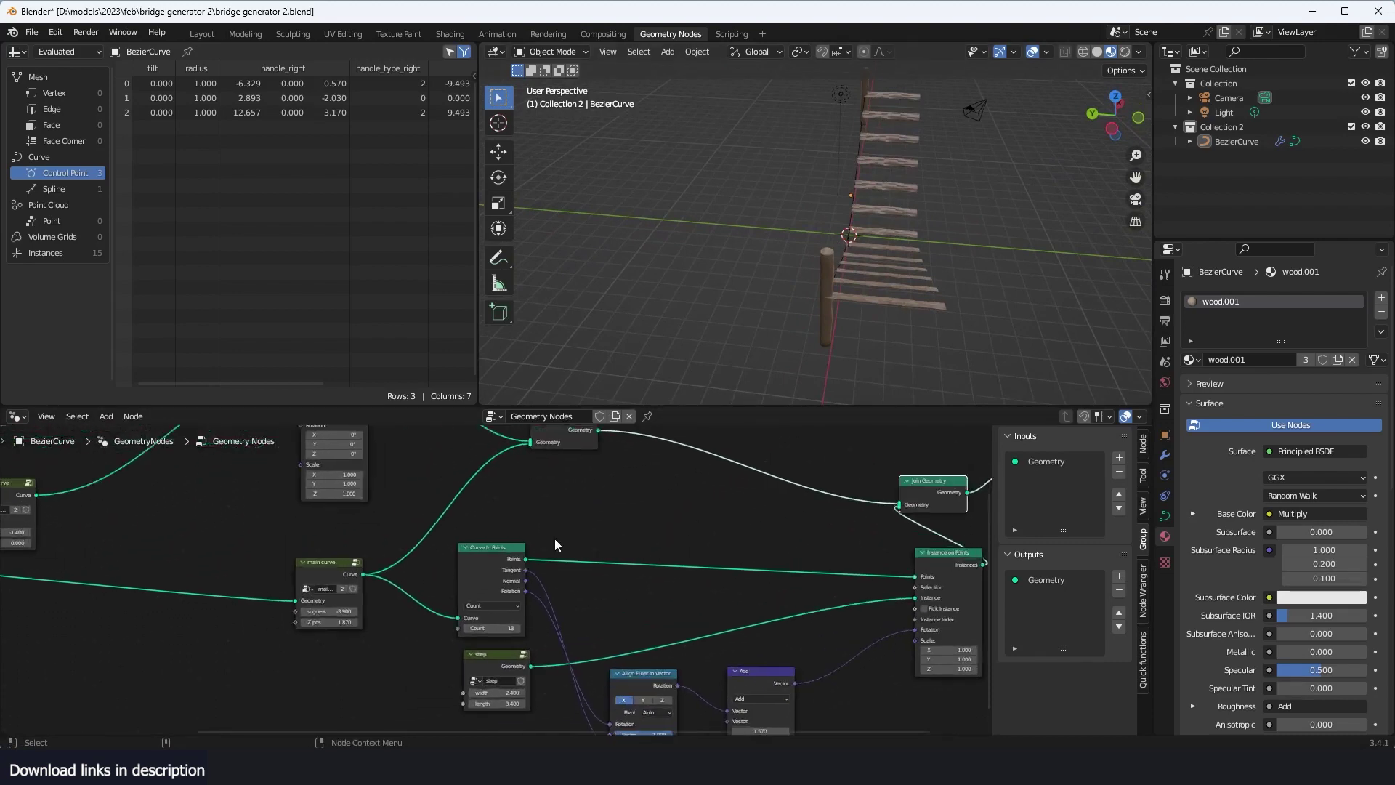
pyautogui.moveTo(340, 567); pyautogui.dragTo(242, 557)
pyautogui.moveTo(478, 548)
pyautogui.mouseDown()
pyautogui.moveTo(469, 569)
pyautogui.moveTo(495, 550)
pyautogui.mouseUp()
pyautogui.moveTo(516, 602); pyautogui.dragTo(415, 556, button='middle')
pyautogui.scroll(-2, 497, 574)
pyautogui.moveTo(921, 447)
pyautogui.mouseDown()
pyautogui.moveTo(776, 481)
pyautogui.moveTo(935, 448)
pyautogui.mouseUp()
pyautogui.click(866, 542)
pyautogui.moveTo(864, 542); pyautogui.dragTo(872, 524, button='middle')
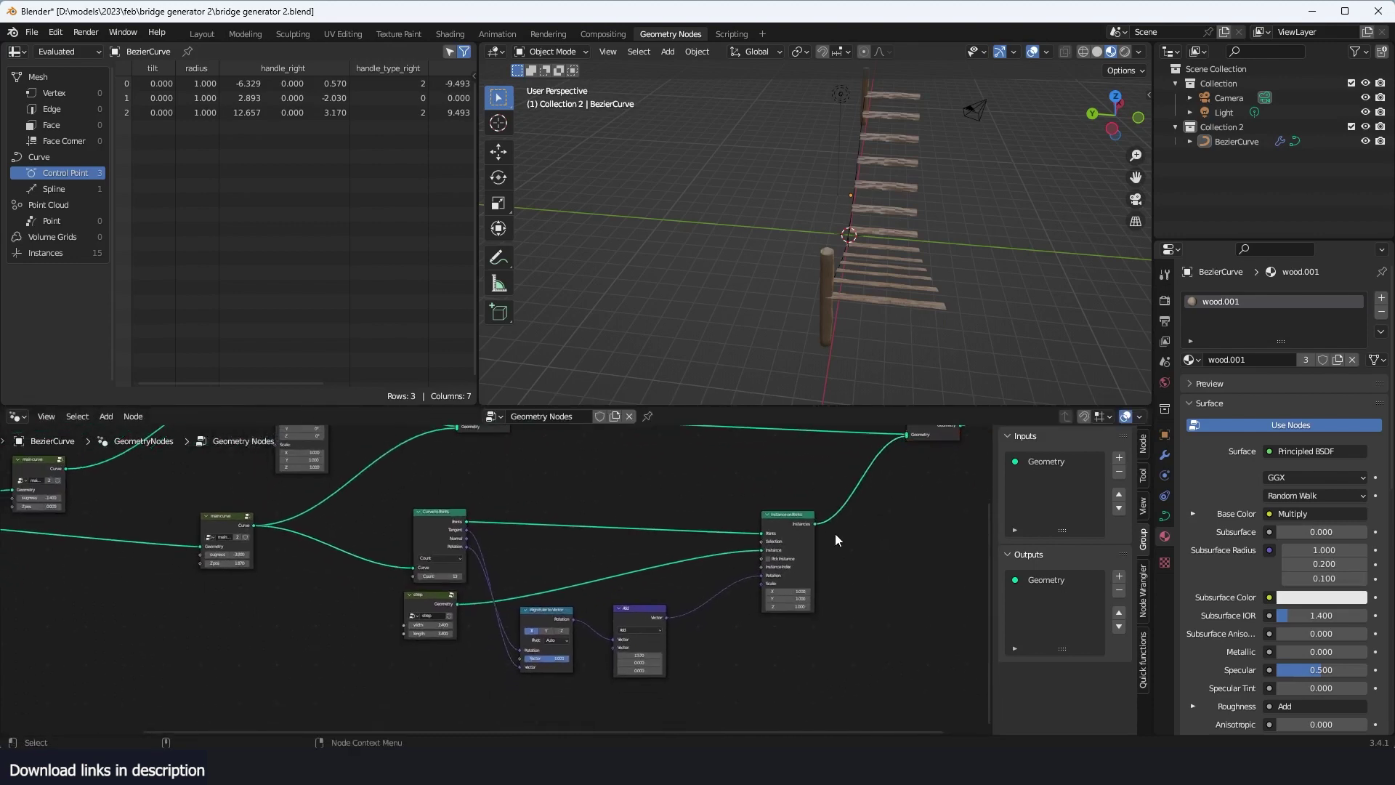
# Step: Add a Curve to Mesh node above Curve to Points and feed the main curve's output into its Curve input
pyautogui.scroll(1, 712, 552)
pyautogui.hotkey('shift', 'a')
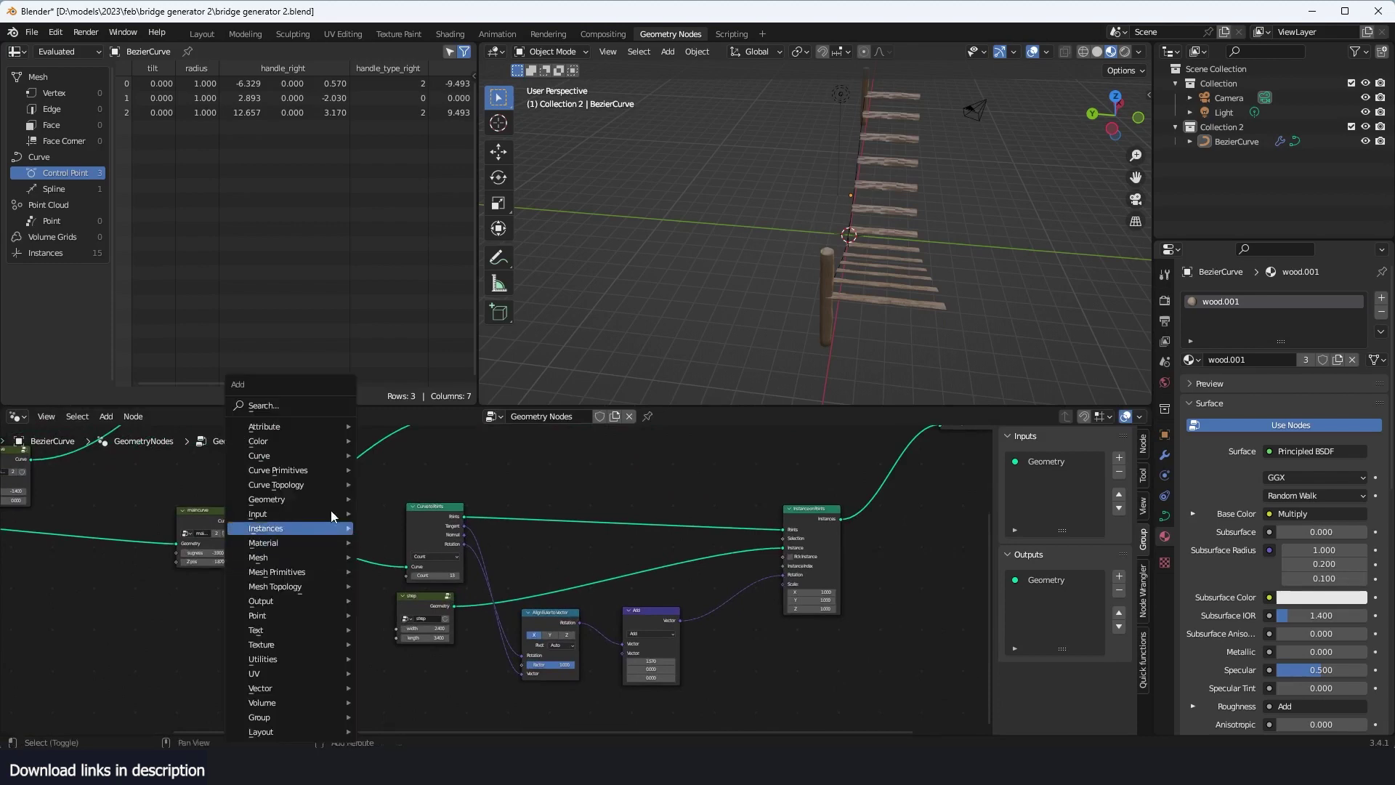
pyautogui.click(324, 406)
pyautogui.write('to')
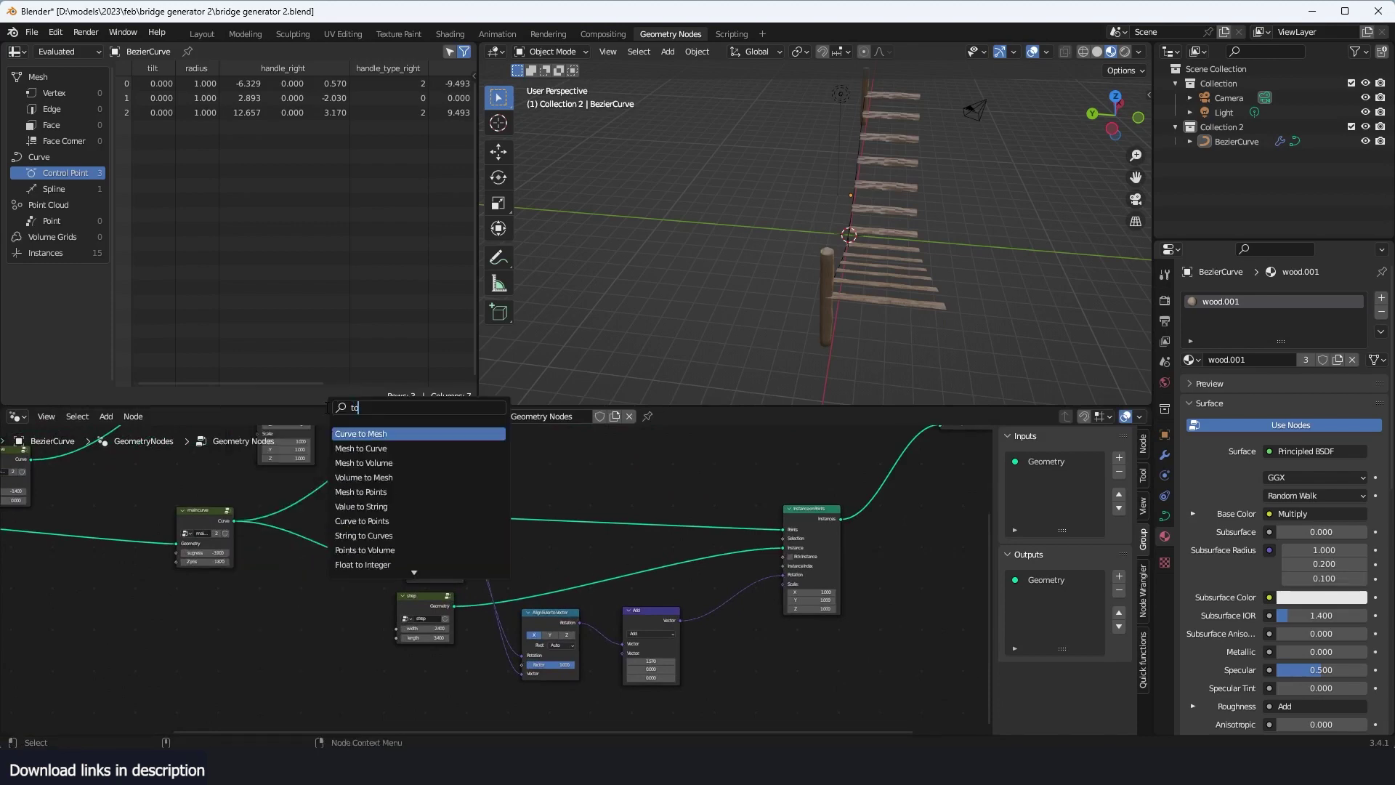
pyautogui.write(' me')
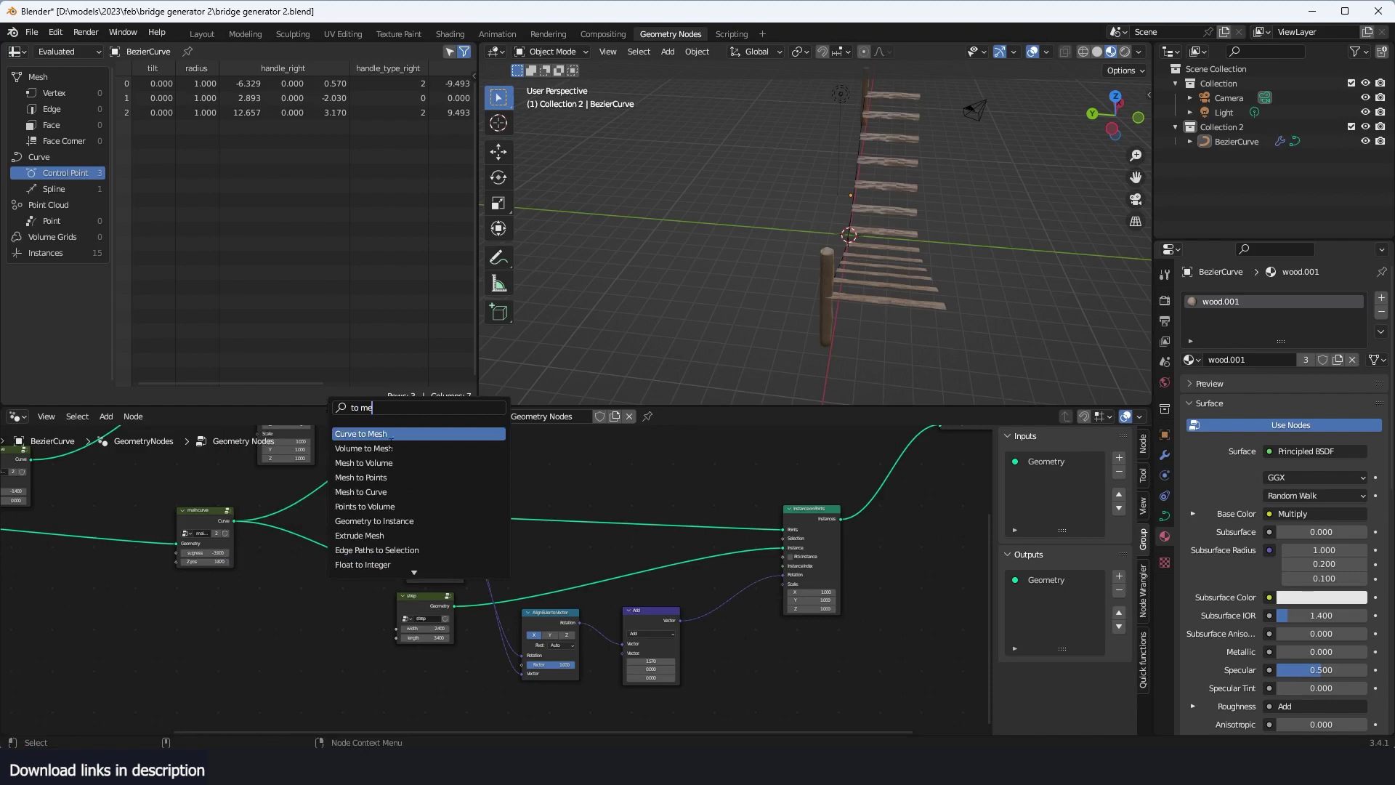
pyautogui.click(390, 434)
pyautogui.click(508, 447)
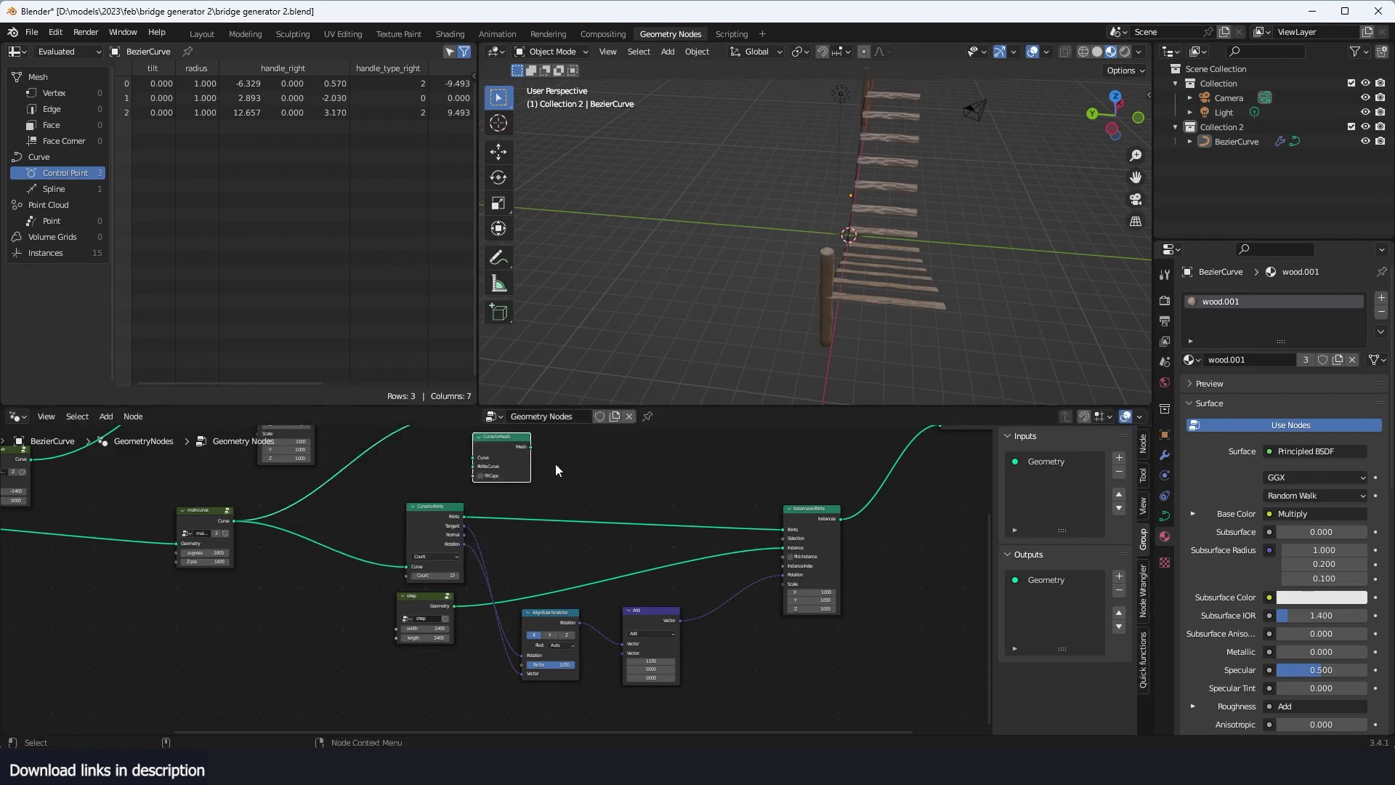
pyautogui.moveTo(235, 521); pyautogui.dragTo(350, 495)
pyautogui.moveTo(468, 459); pyautogui.dragTo(469, 459)
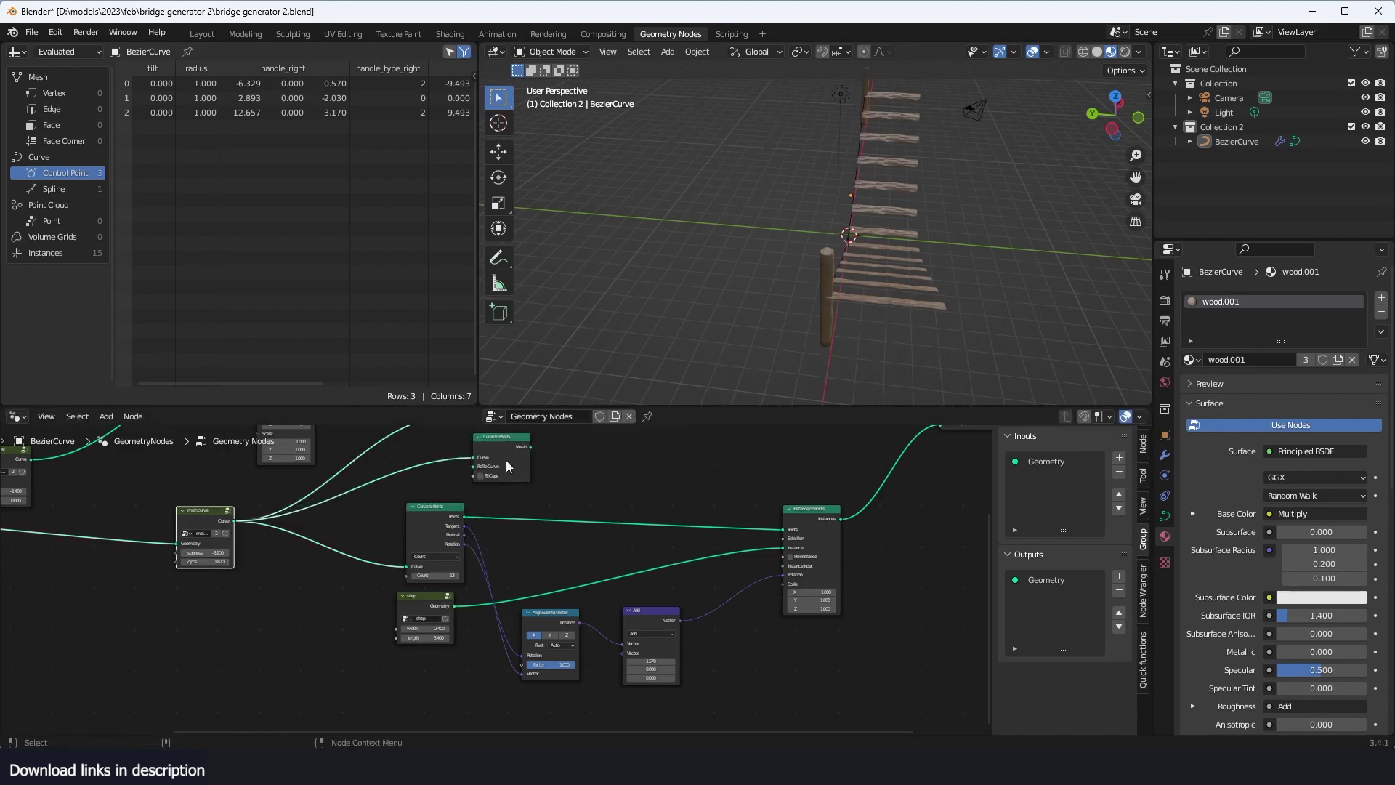
# Step: Merge the Curve to Mesh and Instance on Points outputs in a new Join Geometry node and remove the redundant direct instances link
pyautogui.moveTo(556, 469); pyautogui.dragTo(462, 535, button='middle')
pyautogui.keyDown('ctrl'); pyautogui.keyDown('shift'); pyautogui.moveTo(690, 579); pyautogui.dragTo(421, 525, button='right'); pyautogui.keyUp('shift'); pyautogui.keyUp('ctrl')
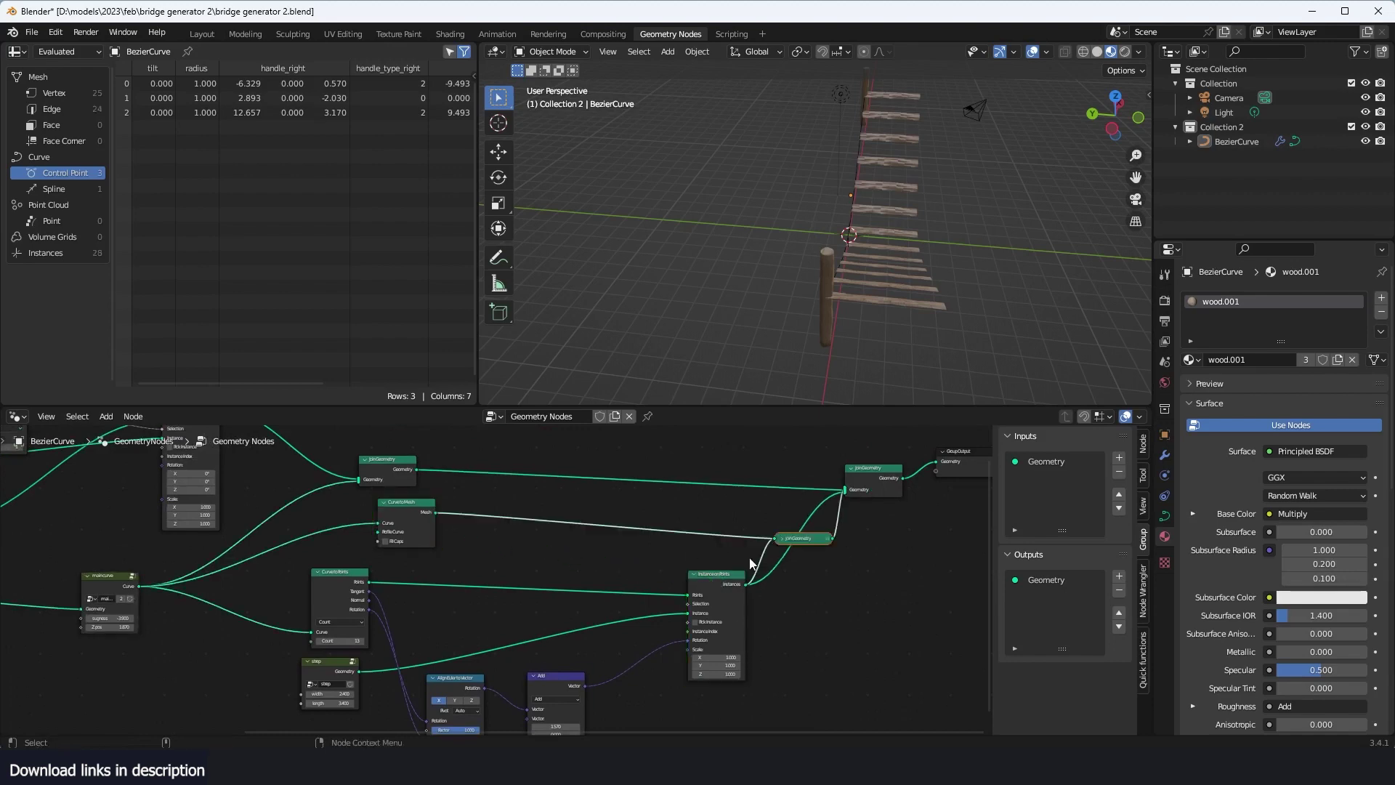
pyautogui.click(780, 542)
pyautogui.scroll(3, 784, 543)
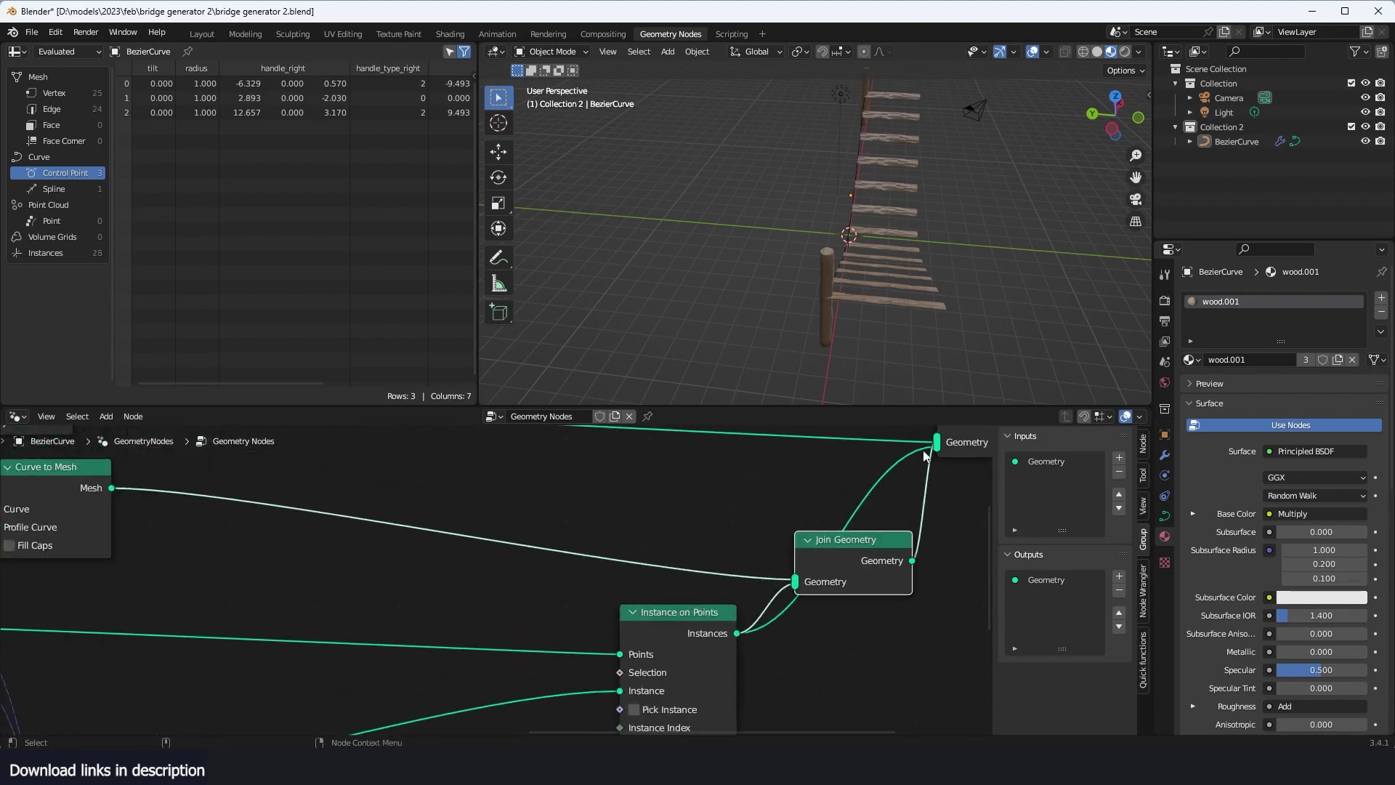
pyautogui.moveTo(933, 444); pyautogui.dragTo(901, 455)
pyautogui.scroll(-4, 541, 613)
pyautogui.moveTo(538, 617); pyautogui.dragTo(629, 599, button='middle')
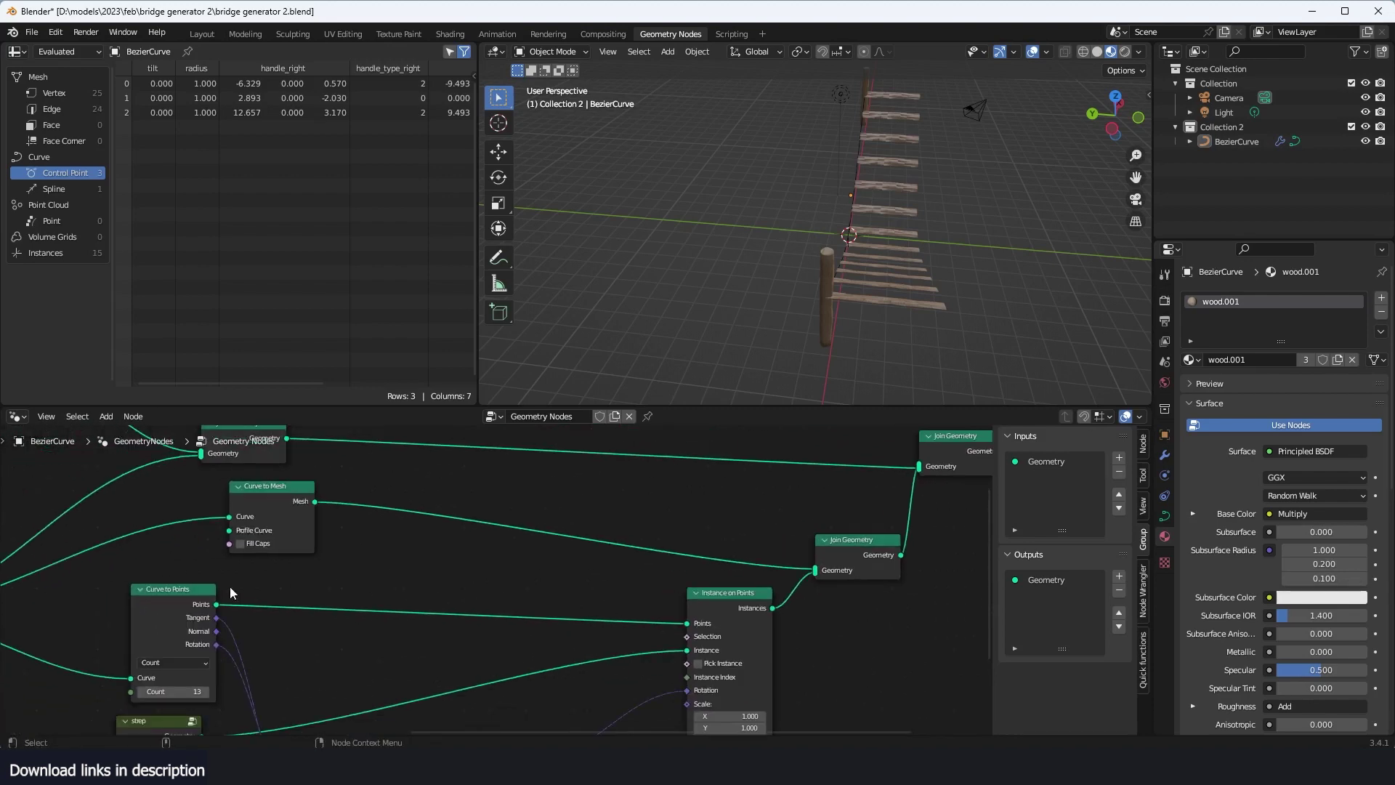
# Step: Move the Curve to Points, strep, Align Euler to Vector and Add nodes down to clear space below Curve to Mesh
pyautogui.moveTo(231, 587); pyautogui.dragTo(434, 584, button='middle')
pyautogui.scroll(-7, 487, 582)
pyautogui.moveTo(406, 589); pyautogui.dragTo(607, 716)
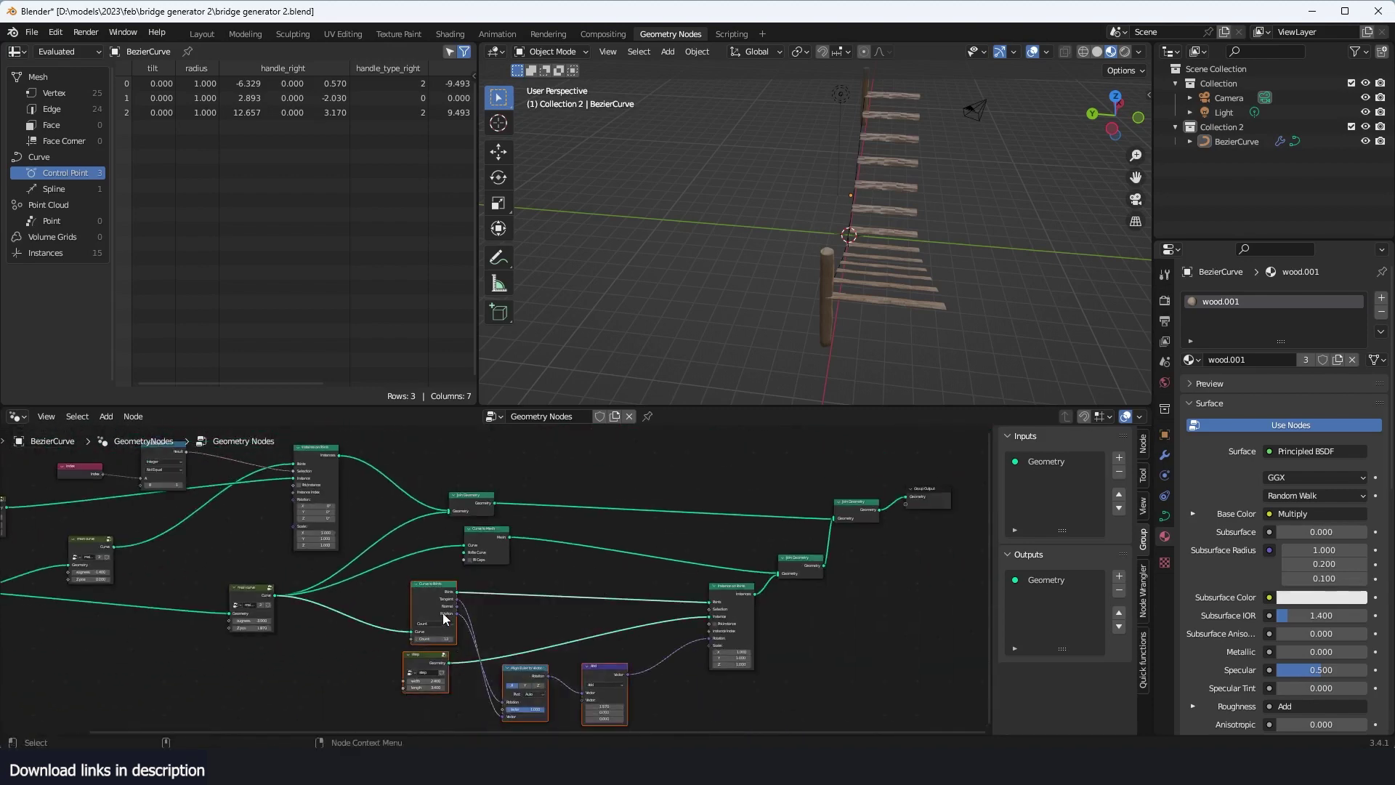
pyautogui.moveTo(442, 612); pyautogui.dragTo(542, 688)
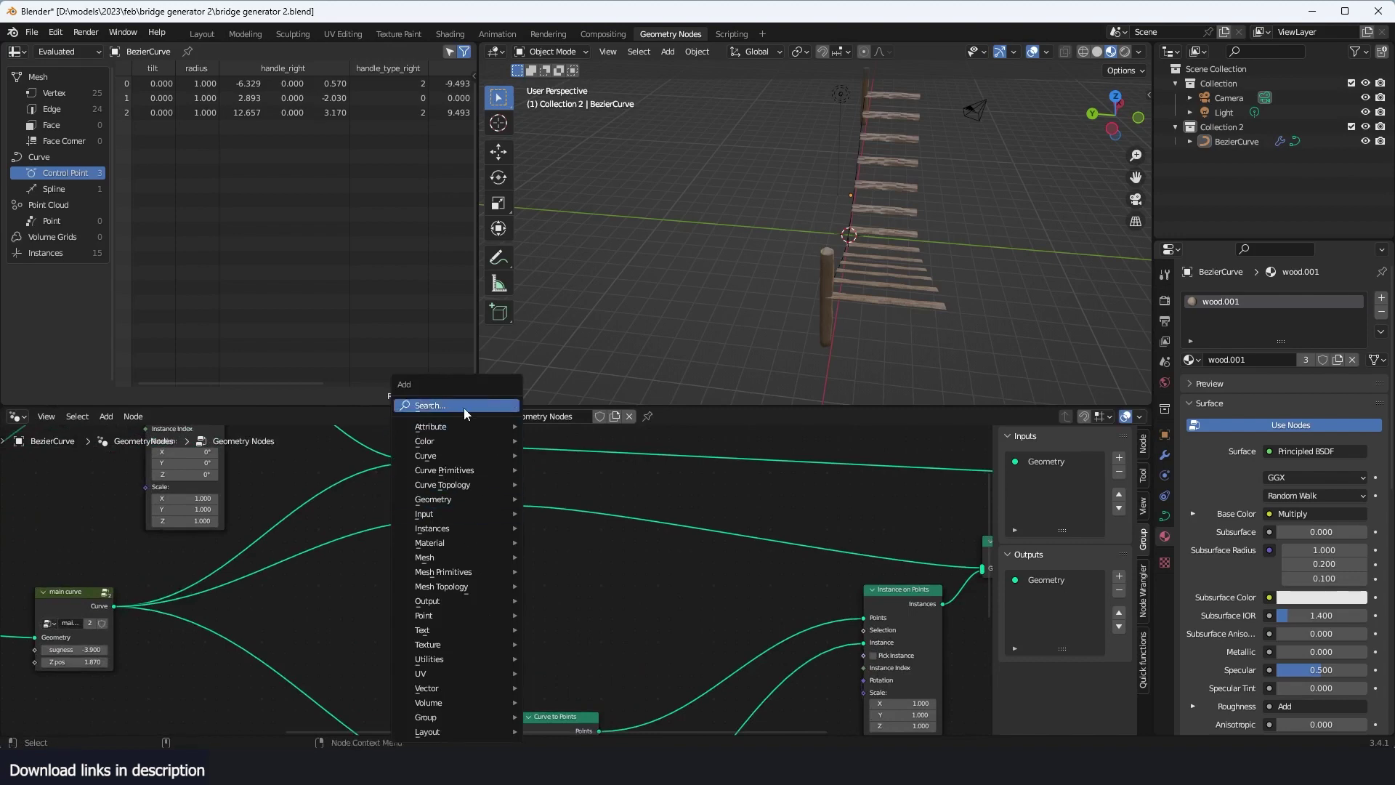
# Step: Add a Curve Circle node and feed its output into the Curve to Mesh node's Profile Curve input
pyautogui.click(430, 405)
pyautogui.write('cur')
pyautogui.press('BackSpace')
pyautogui.press('BackSpace')
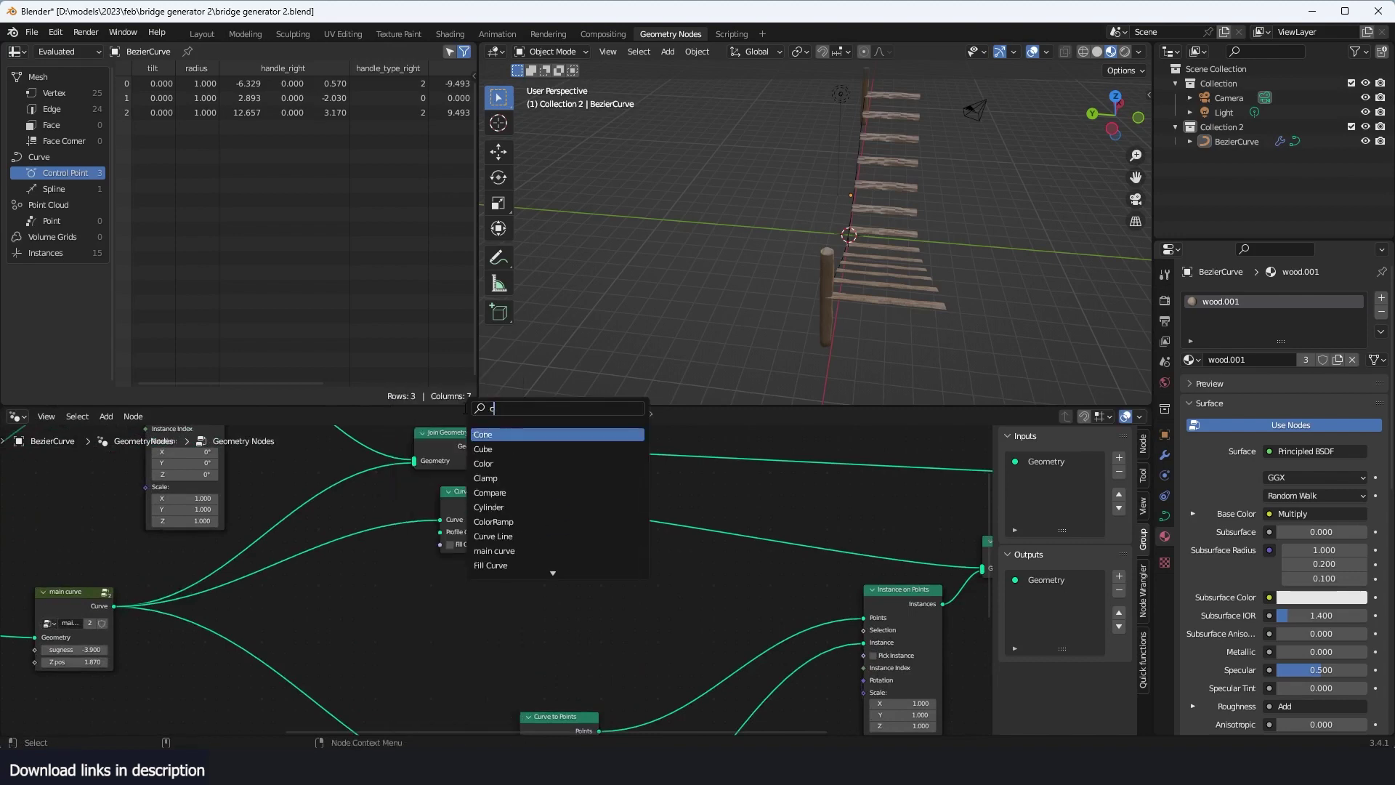
pyautogui.write('ir')
pyautogui.click(495, 449)
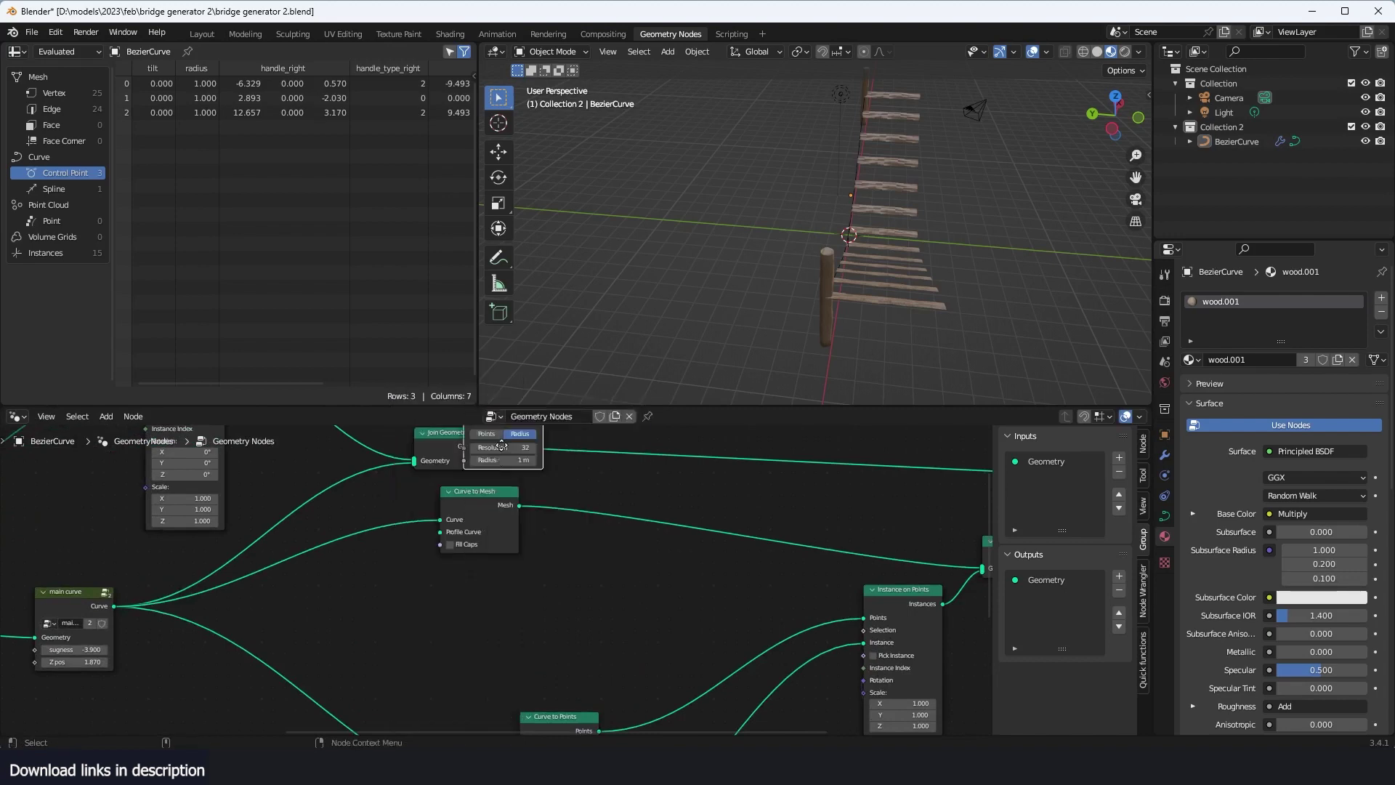
pyautogui.click(447, 607)
pyautogui.moveTo(490, 580); pyautogui.dragTo(439, 532)
# Step: Set the Curve Circle's resolution to 4 and radius to 0.05 m, and place the node just below Curve to Mesh
pyautogui.scroll(3, 509, 574)
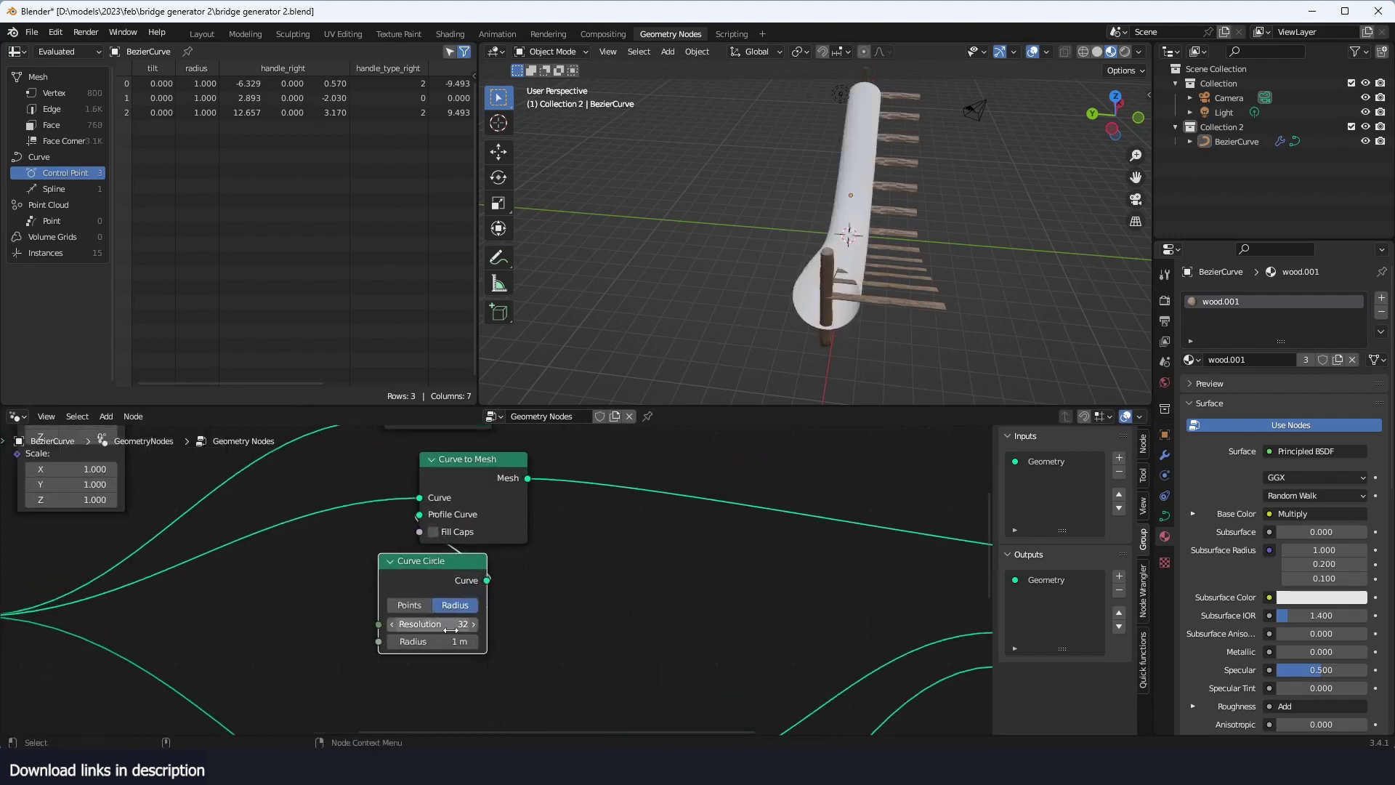
pyautogui.moveTo(449, 612); pyautogui.dragTo(422, 640)
pyautogui.moveTo(451, 565); pyautogui.dragTo(481, 576)
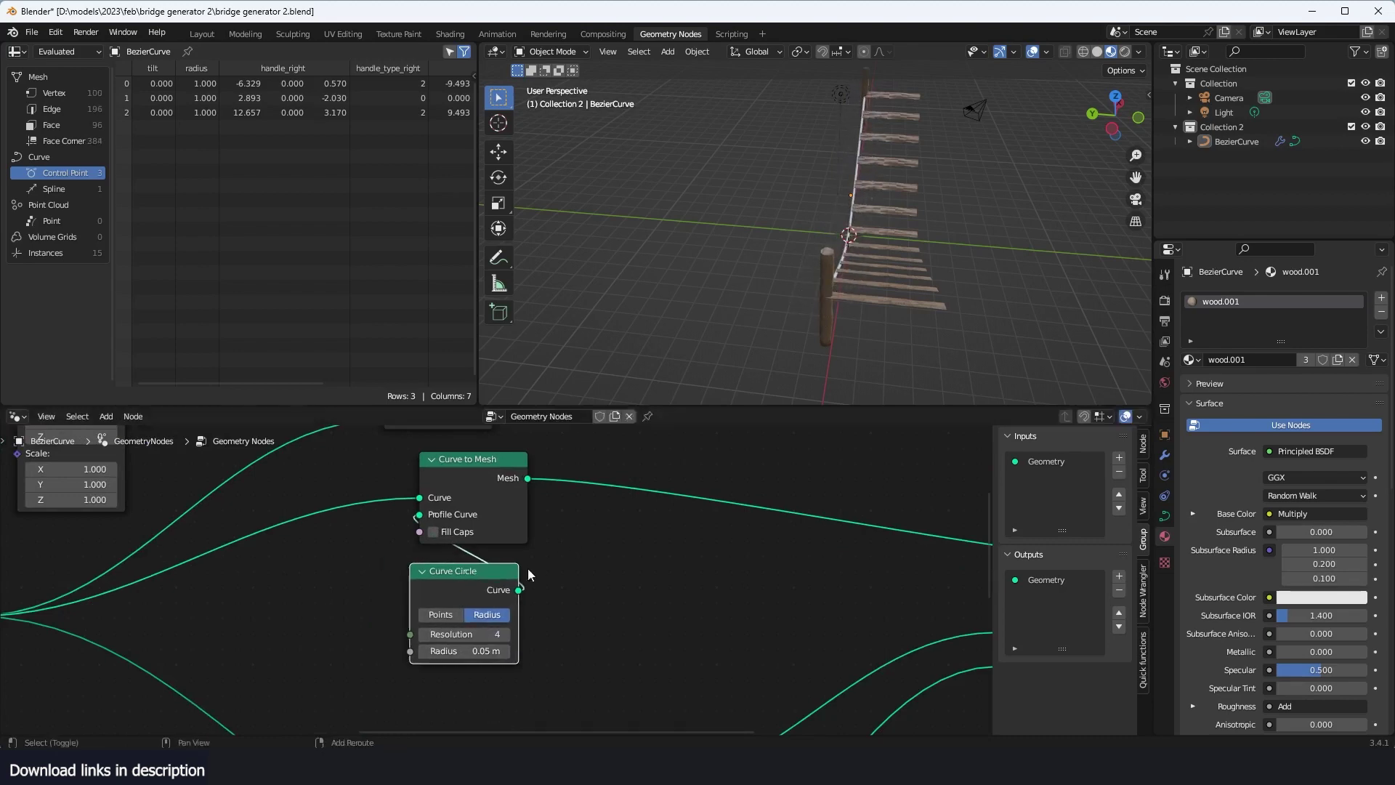
# Step: Insert a Set Material node after Curve to Mesh, assign it the wood.001 material, and save the file
pyautogui.hotkey('shift', 'a')
pyautogui.click(639, 407)
pyautogui.write('set')
pyautogui.click(687, 444)
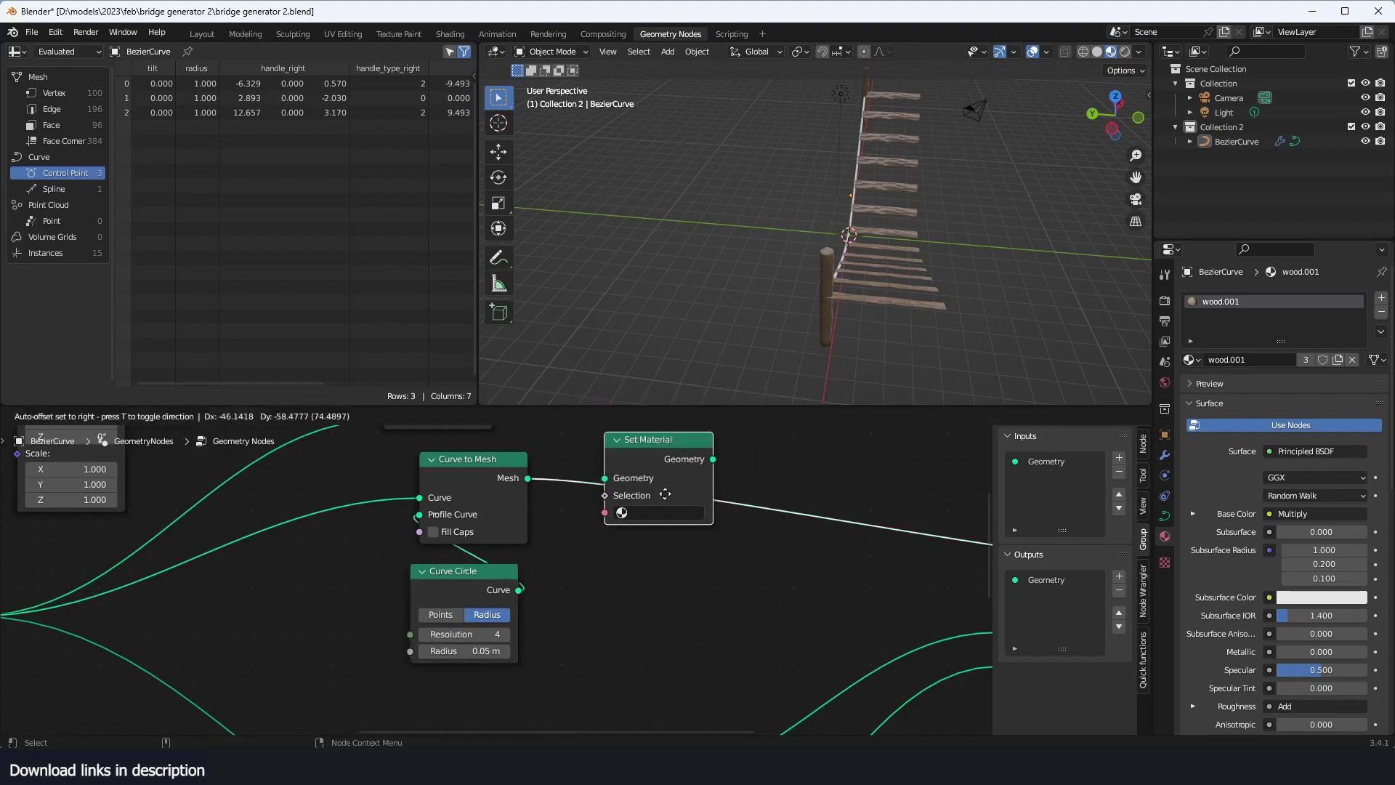
pyautogui.click(663, 491)
pyautogui.click(659, 513)
pyautogui.click(657, 582)
pyautogui.moveTo(978, 298); pyautogui.dragTo(920, 325, button='middle')
pyautogui.hotkey('ctrl', 's')
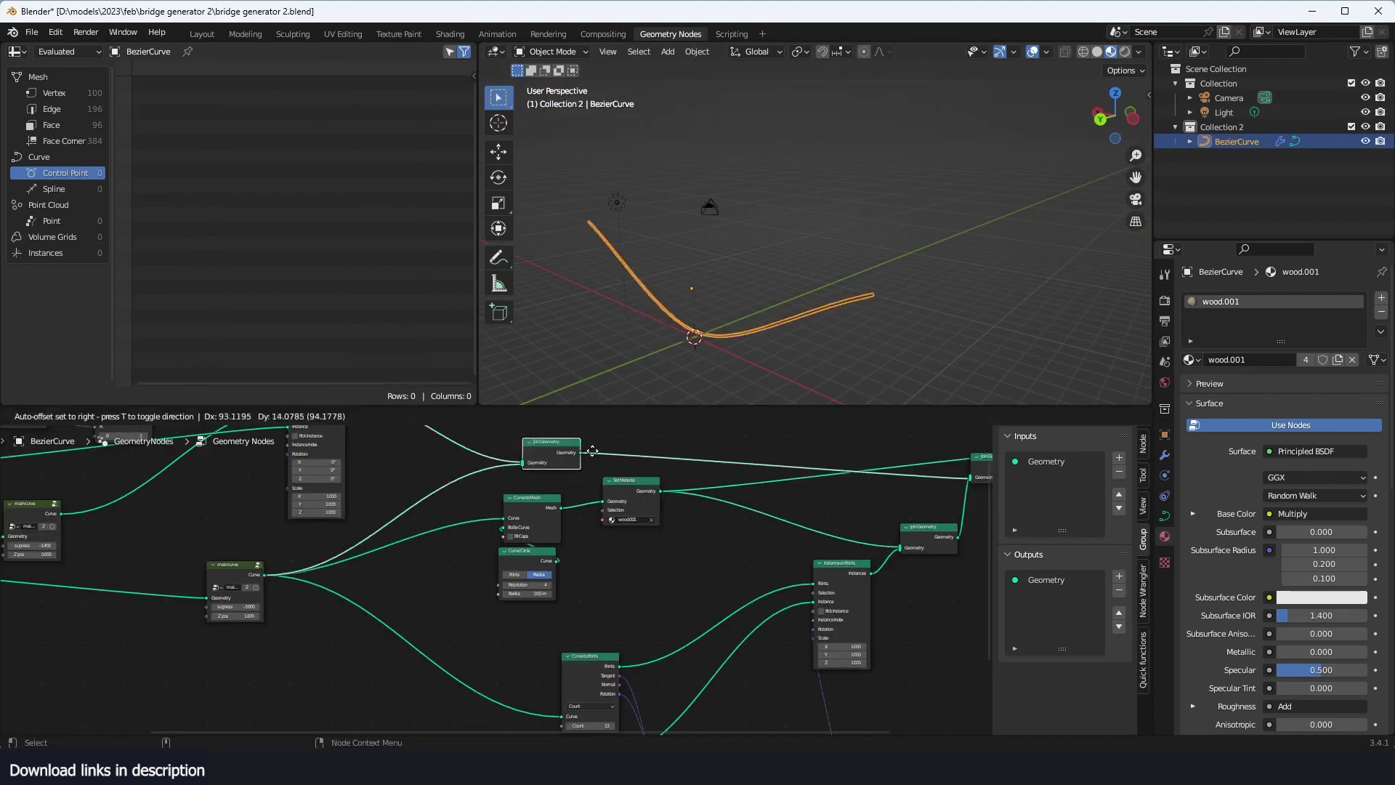
# Step: Detach the raw main curve from the posts' Join Geometry node and reposition that node beyond Set Material
pyautogui.moveTo(784, 445); pyautogui.dragTo(760, 462)
pyautogui.scroll(4, 757, 504)
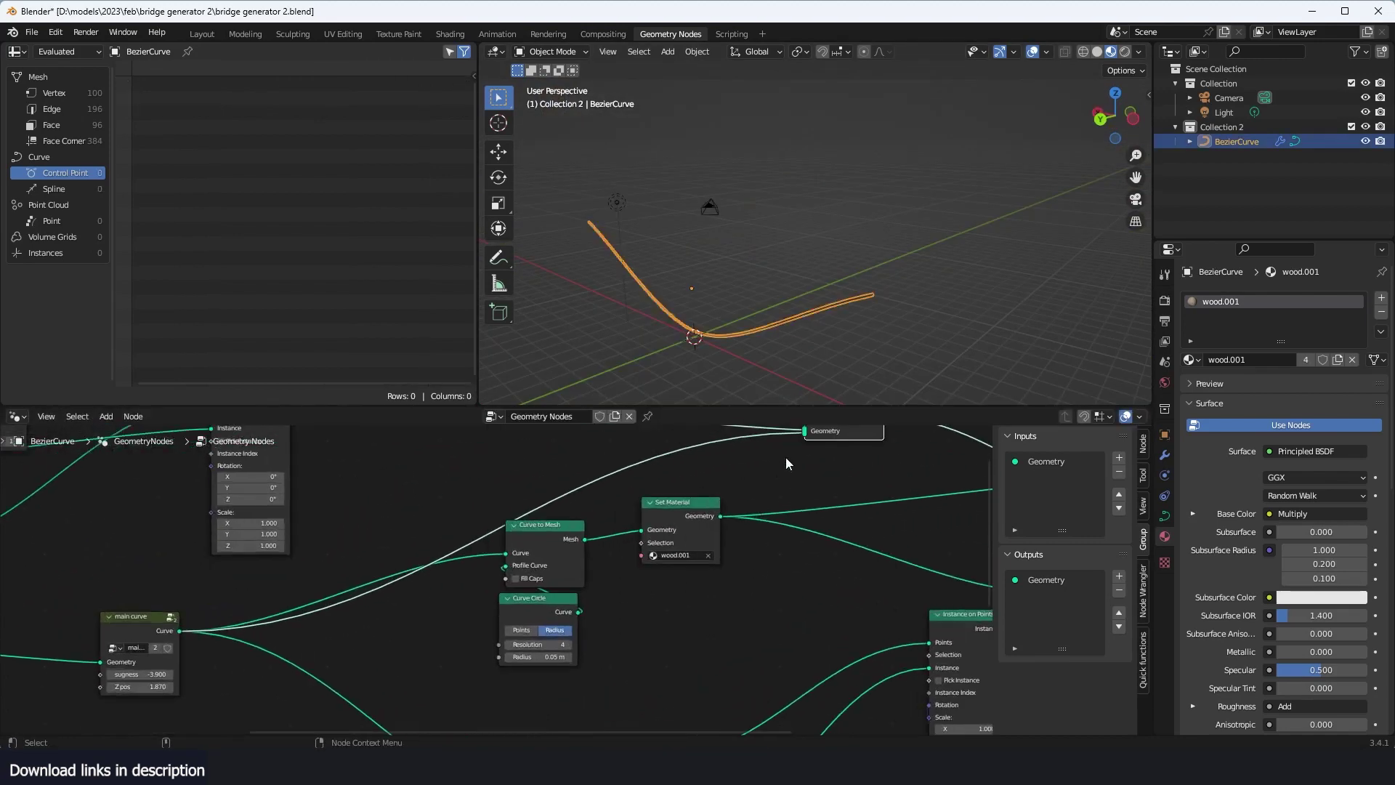
pyautogui.moveTo(804, 443); pyautogui.dragTo(779, 462, button='middle')
pyautogui.click(754, 464)
pyautogui.moveTo(791, 451); pyautogui.dragTo(755, 469)
pyautogui.moveTo(744, 468); pyautogui.dragTo(702, 481)
pyautogui.scroll(-1, 801, 514)
pyautogui.moveTo(802, 515); pyautogui.dragTo(639, 515, button='middle')
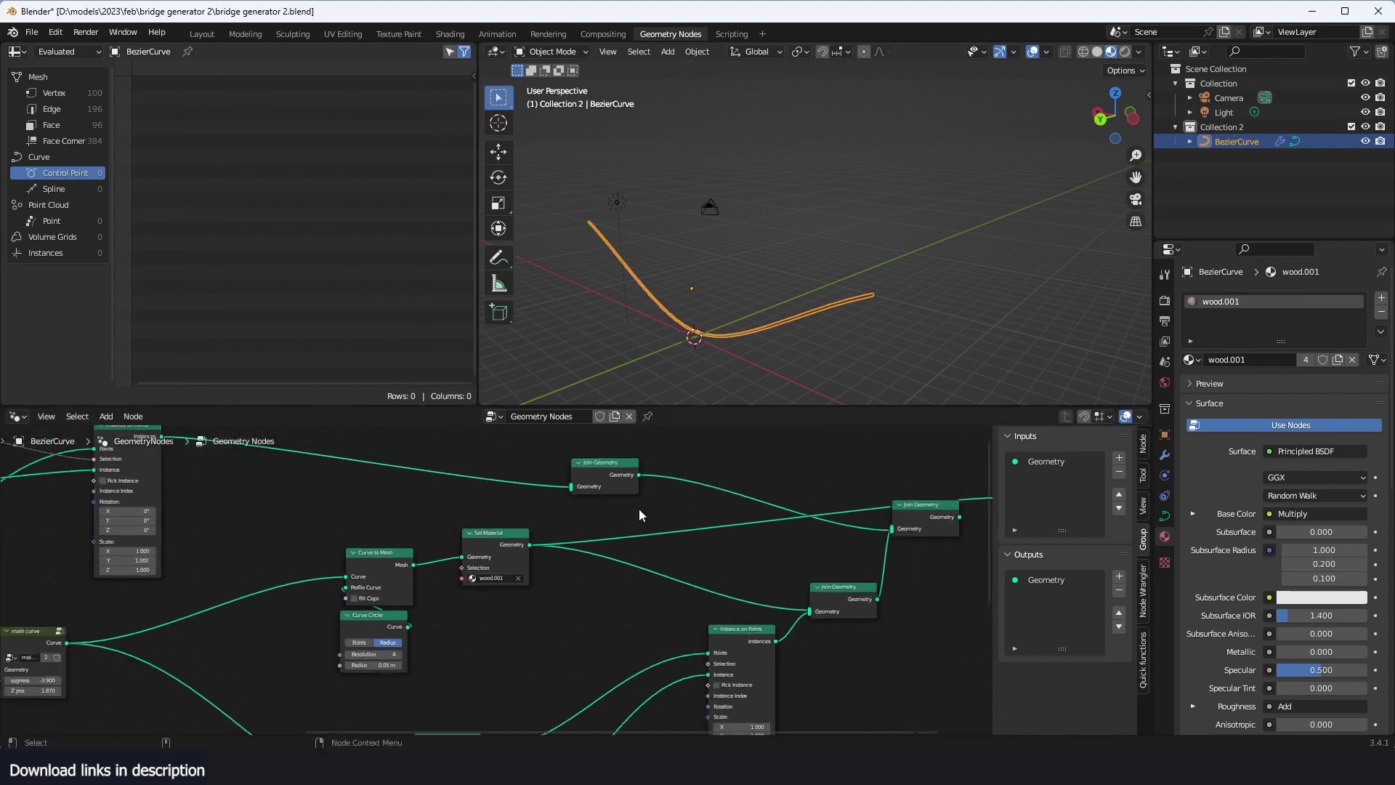
# Step: Feed the Set Material output into the posts' Join Geometry node and preview the posts with the rope
pyautogui.moveTo(528, 547); pyautogui.dragTo(574, 494)
pyautogui.keyDown('alt'); pyautogui.keyDown('shift'); pyautogui.click(630, 465); pyautogui.keyUp('shift'); pyautogui.keyUp('alt')
pyautogui.moveTo(839, 291); pyautogui.dragTo(756, 298, button='middle')
pyautogui.click(753, 277)
pyautogui.moveTo(858, 540); pyautogui.dragTo(712, 536, button='middle')
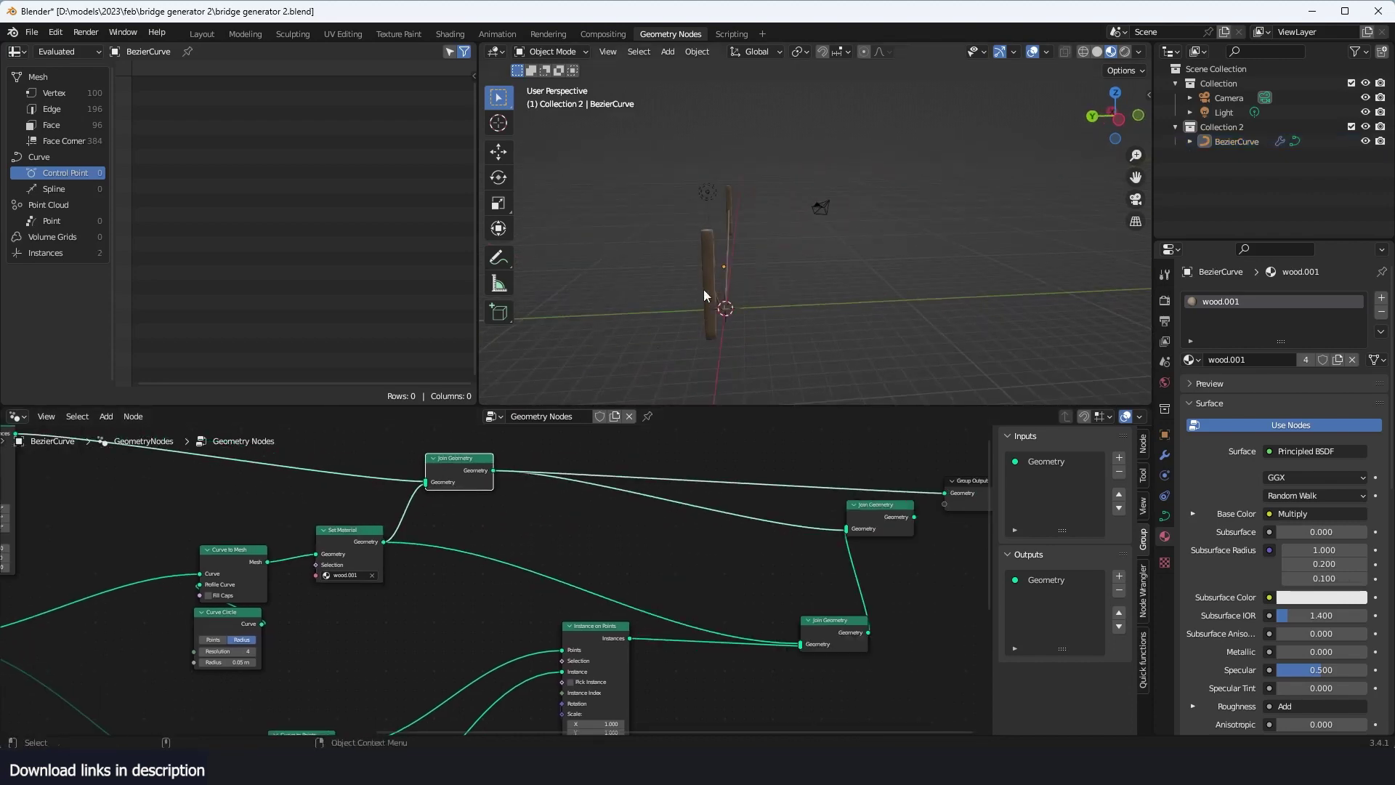
pyautogui.moveTo(654, 289); pyautogui.dragTo(623, 295, button='middle')
# Step: Add a Transform node on the link leaving the posts-and-rope Join Geometry node
pyautogui.moveTo(589, 446); pyautogui.dragTo(664, 494, button='middle')
pyautogui.scroll(1, 609, 503)
pyautogui.hotkey('shift', 'a')
pyautogui.click(636, 407)
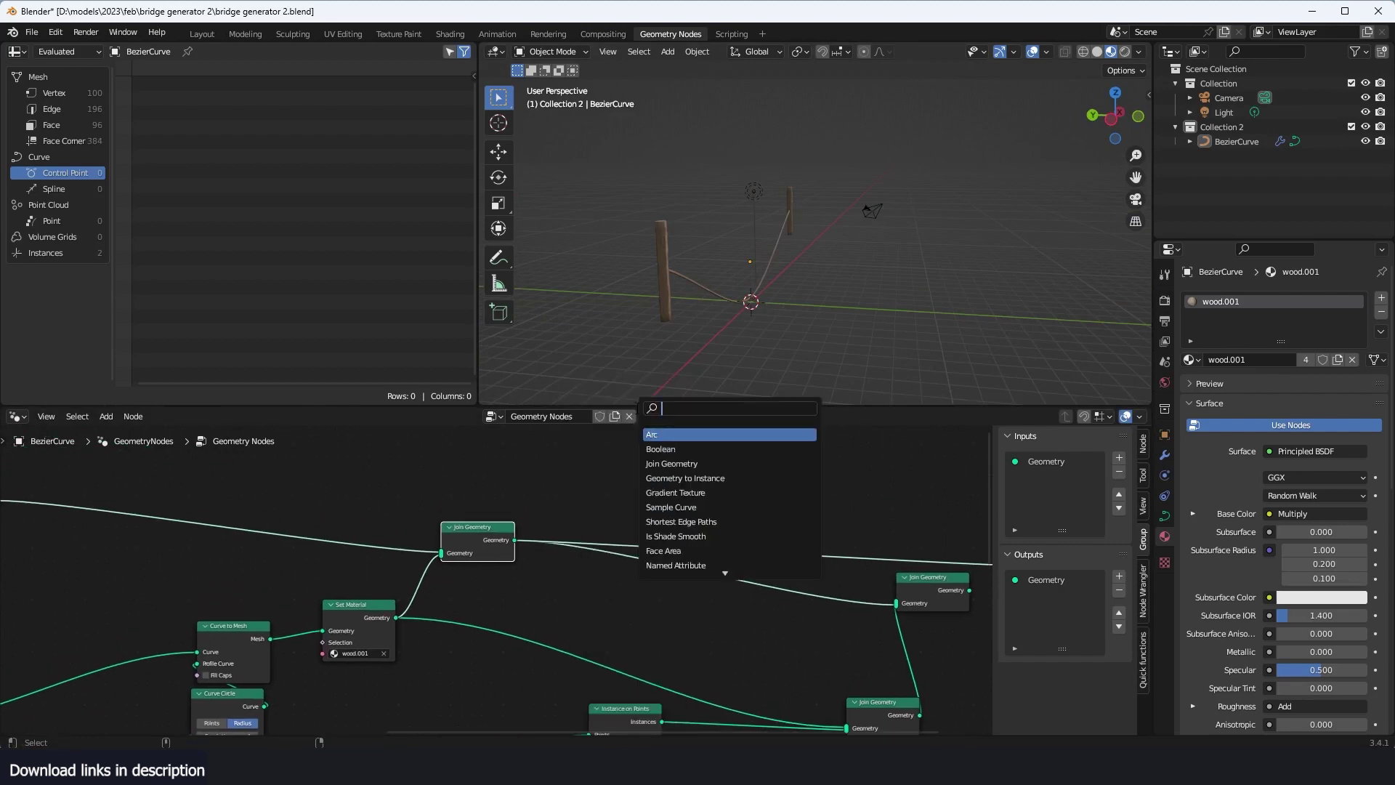
pyautogui.write('transform')
pyautogui.press('Return')
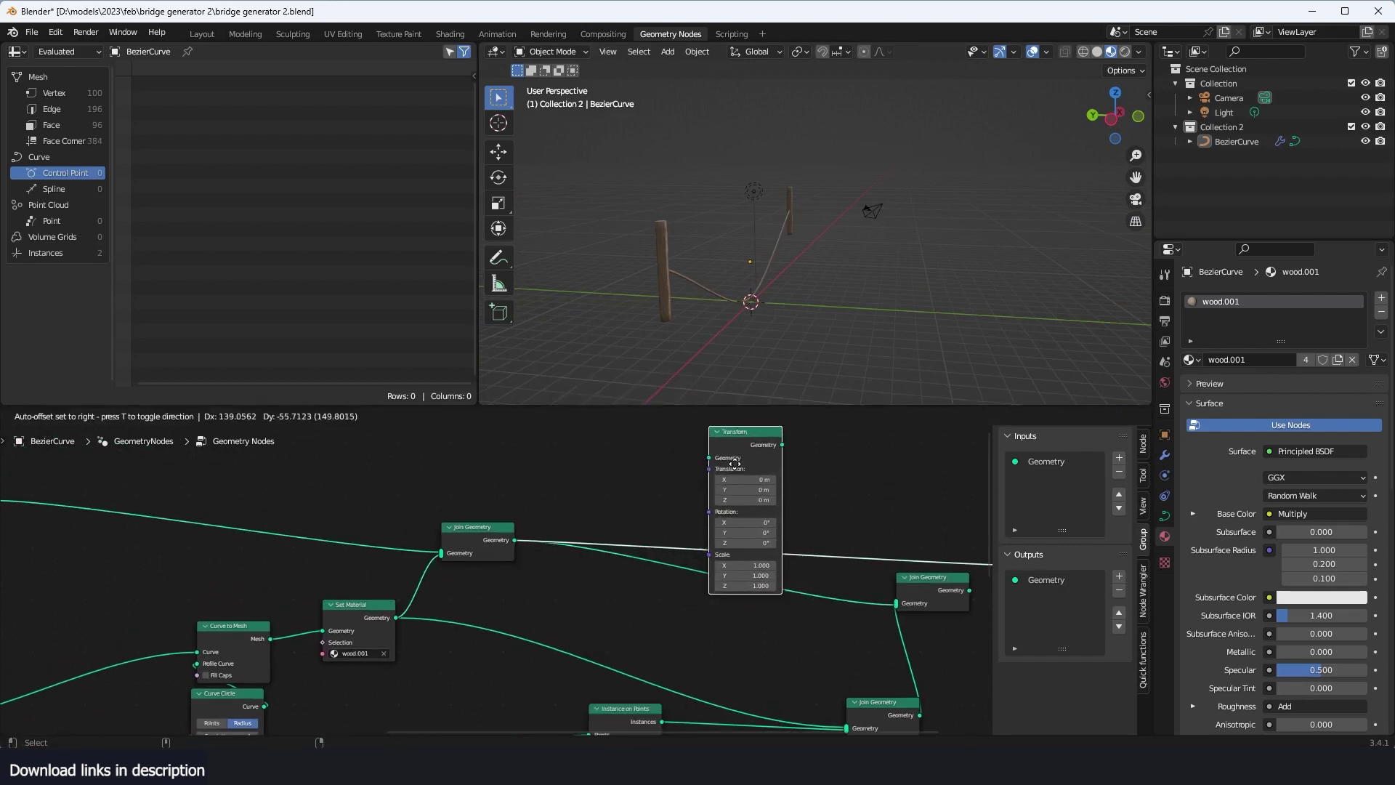
pyautogui.click(750, 489)
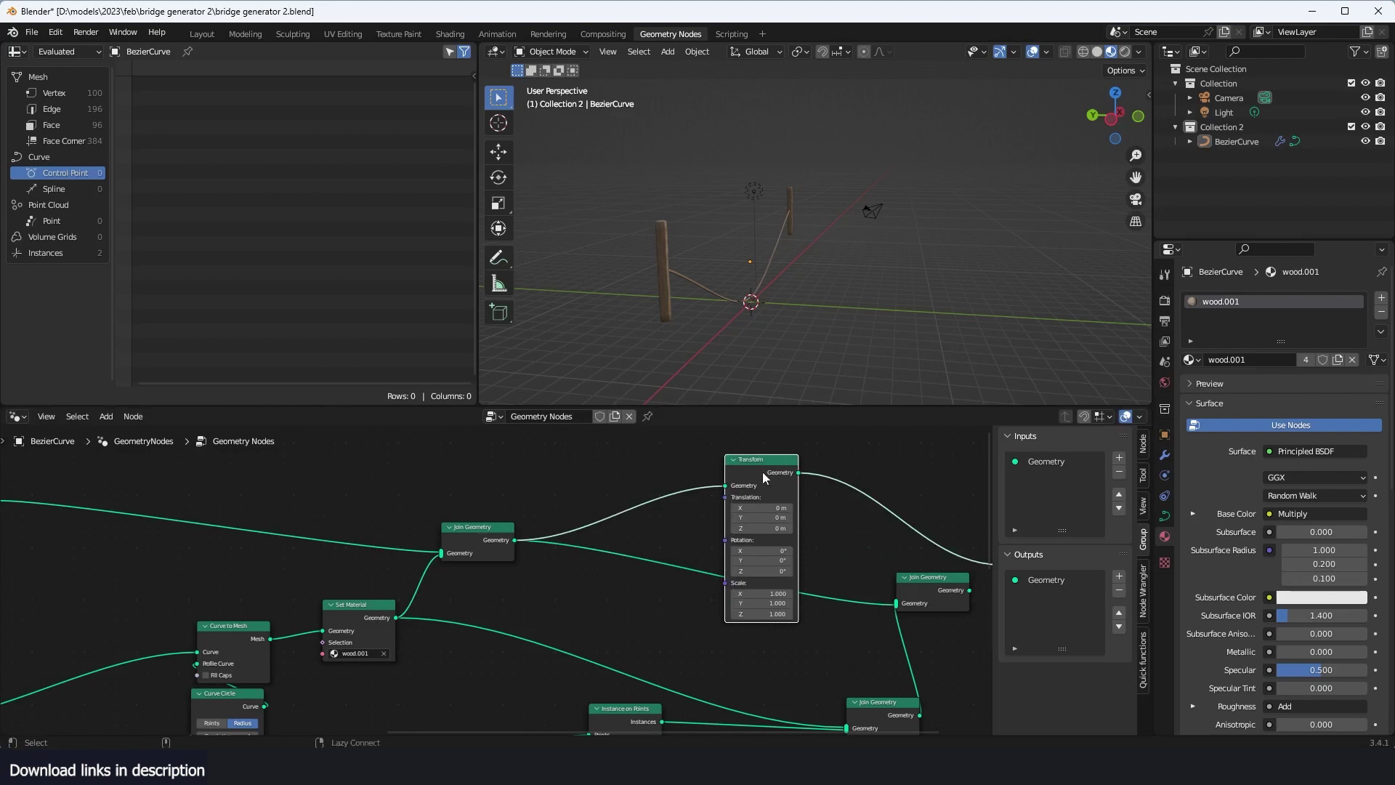
# Step: Reposition the Transform node and reconnect the joined posts and rope through it to the Group Output
pyautogui.keyDown('alt'); pyautogui.moveTo(763, 476); pyautogui.dragTo(678, 457); pyautogui.keyUp('alt')
pyautogui.moveTo(540, 607)
pyautogui.mouseDown(button='middle')
pyautogui.moveTo(546, 590)
pyautogui.moveTo(547, 611)
pyautogui.mouseUp(button='middle')
pyautogui.moveTo(521, 629); pyautogui.dragTo(607, 521)
pyautogui.moveTo(650, 472); pyautogui.dragTo(733, 490)
pyautogui.keyDown('ctrl'); pyautogui.keyDown('shift'); pyautogui.click(680, 464); pyautogui.keyUp('shift'); pyautogui.keyUp('ctrl')
pyautogui.scroll(2, 729, 617)
pyautogui.hotkey('ctrl', 'z')
# Step: Set the Transform node's Y translation to 3.2 m to offset the posts and rope sideways
pyautogui.moveTo(632, 345); pyautogui.dragTo(757, 360, button='middle')
pyautogui.scroll(1, 704, 470)
pyautogui.moveTo(771, 476); pyautogui.dragTo(795, 476)
pyautogui.scroll(-2, 792, 582)
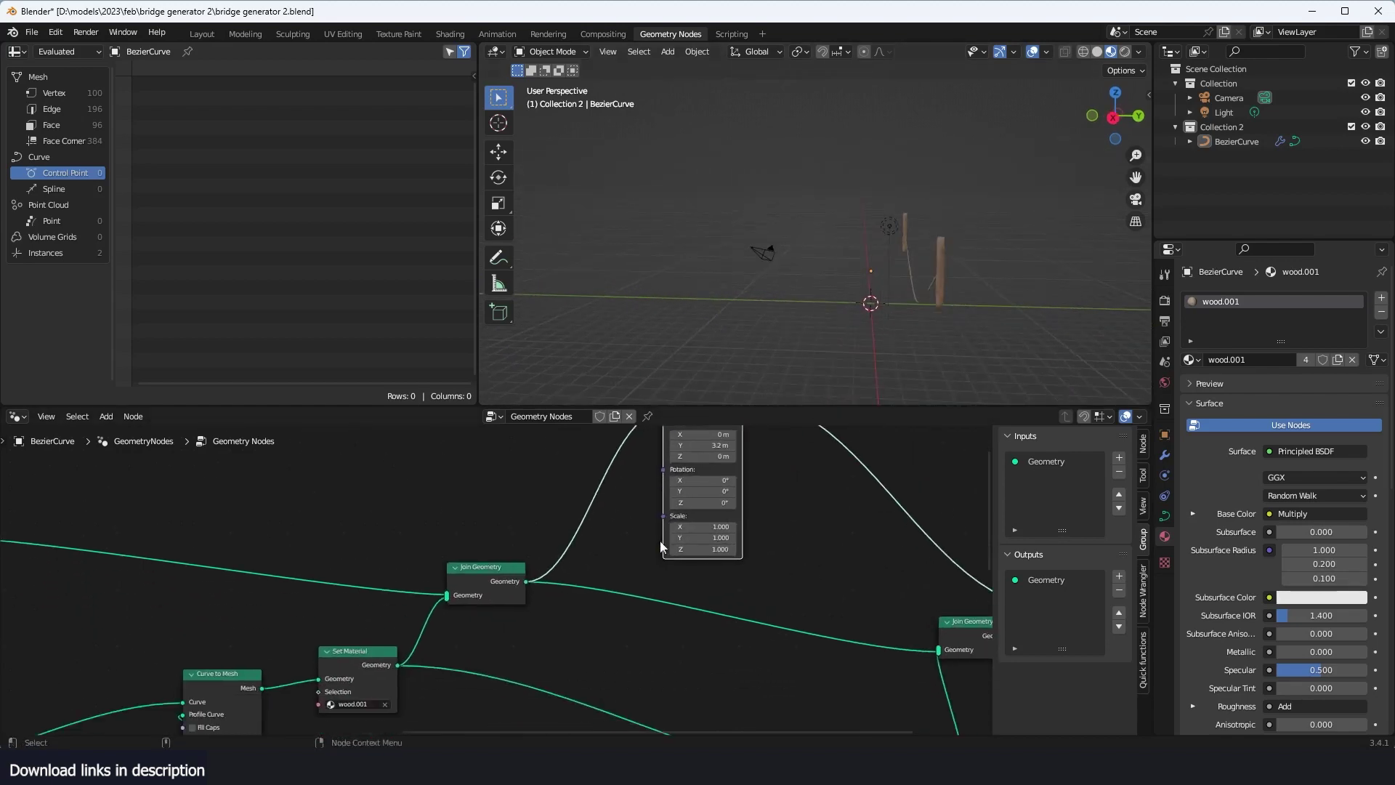
# Step: Duplicate the Join Geometry node after Transform and merge the original posts and rope with the offset copy
pyautogui.click(491, 588)
pyautogui.hotkey('shift', 'd')
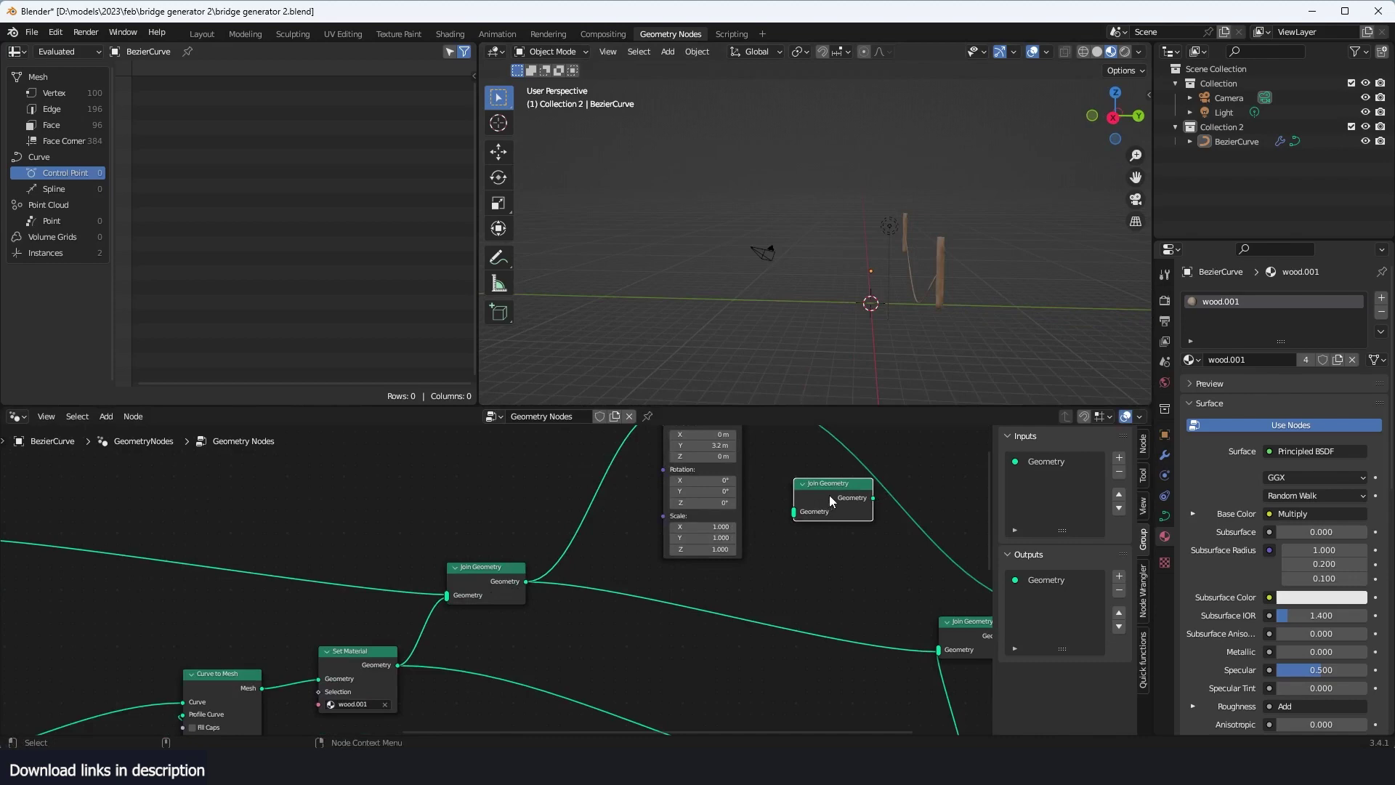
pyautogui.moveTo(527, 582); pyautogui.dragTo(824, 512)
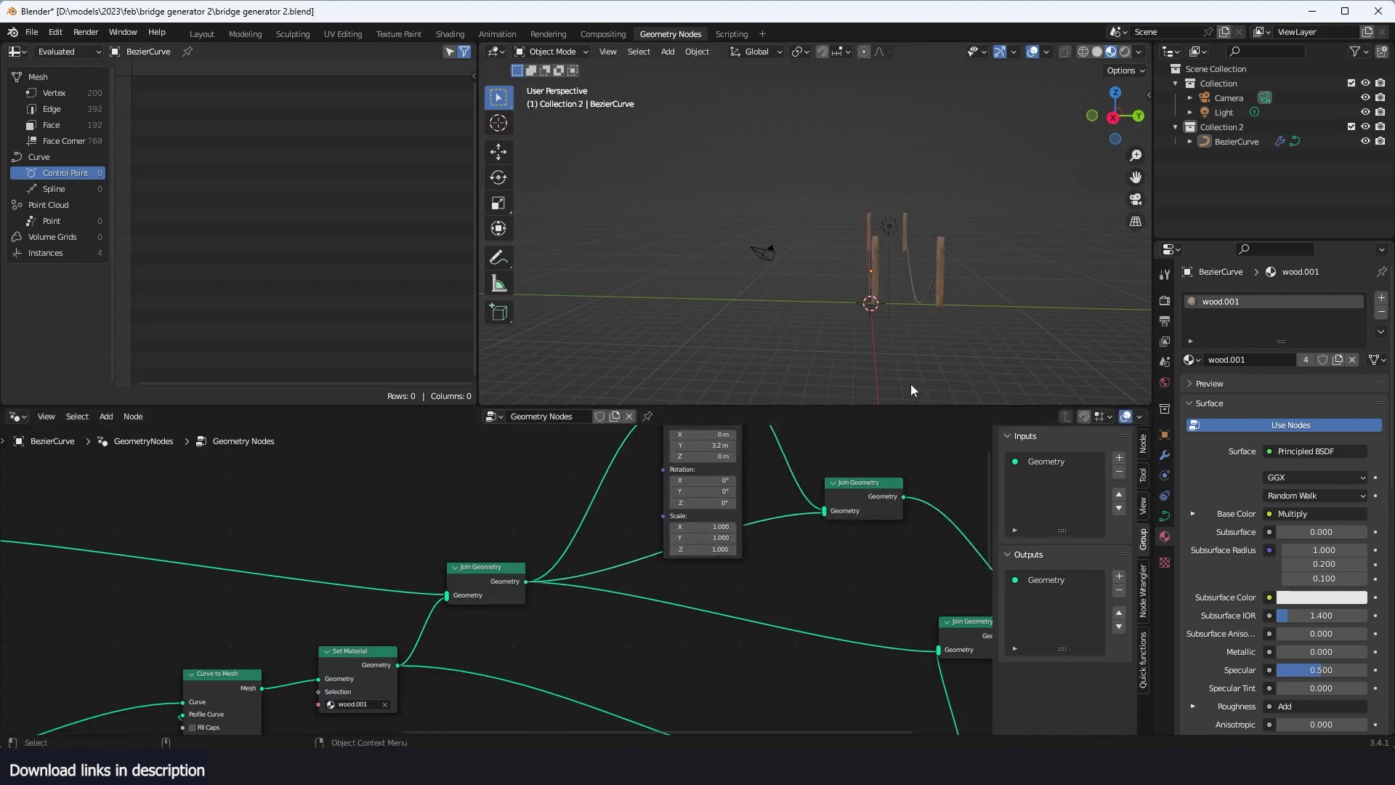
pyautogui.moveTo(913, 390); pyautogui.dragTo(872, 551, button='middle')
pyautogui.moveTo(761, 485); pyautogui.dragTo(708, 574, button='middle')
pyautogui.moveTo(486, 630); pyautogui.dragTo(545, 617)
pyautogui.hotkey('ctrl', 'z')
pyautogui.moveTo(876, 334); pyautogui.dragTo(757, 333, button='middle')
pyautogui.scroll(-8, 841, 551)
pyautogui.moveTo(801, 552); pyautogui.dragTo(555, 531, button='middle')
pyautogui.scroll(-2, 557, 530)
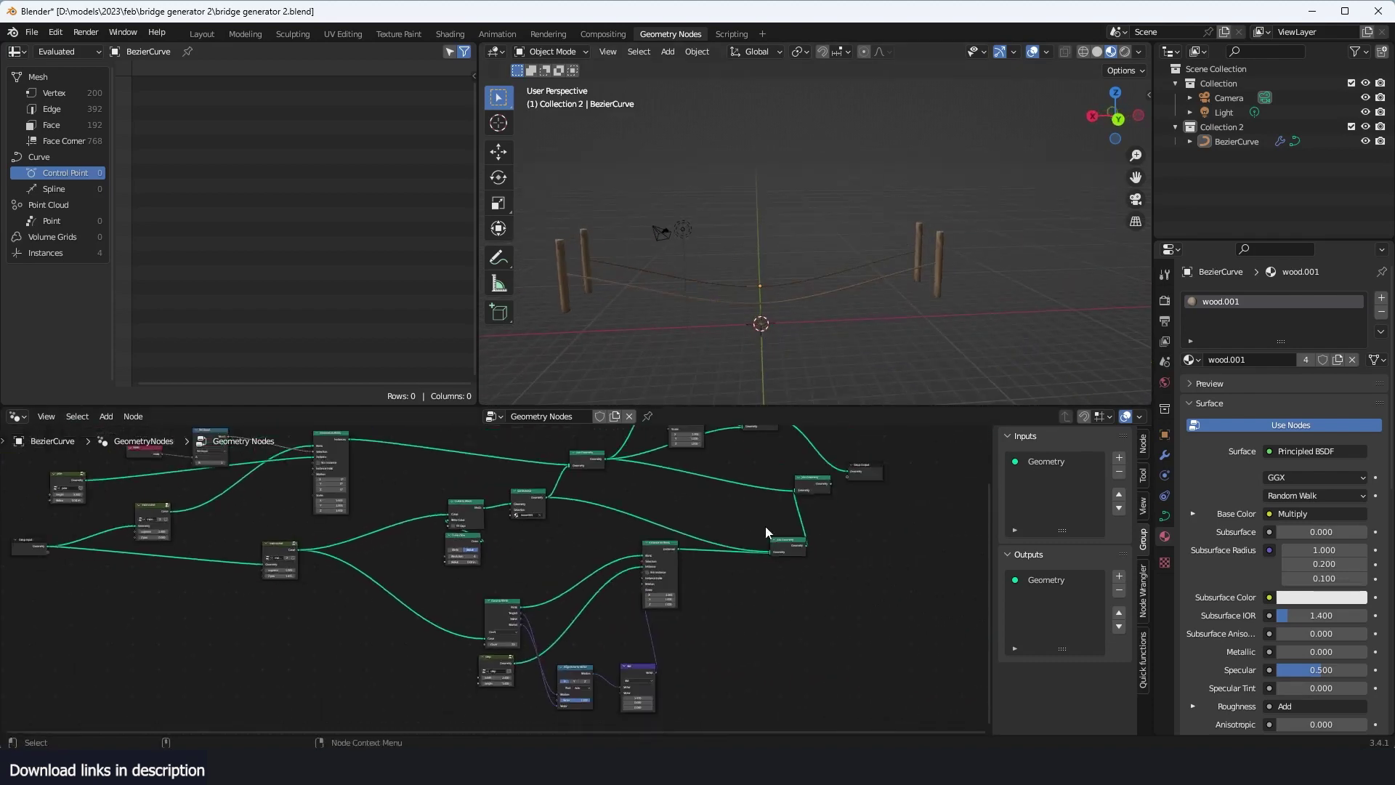
# Step: Preview the planks' combined Join Geometry output and move the Group Output and the two-sided Join Geometry nodes outward
pyautogui.scroll(3, 788, 503)
pyautogui.moveTo(802, 485); pyautogui.dragTo(738, 526, button='middle')
pyautogui.keyDown('alt'); pyautogui.keyDown('shift'); pyautogui.click(749, 529); pyautogui.keyUp('shift'); pyautogui.keyUp('alt')
pyautogui.moveTo(821, 512); pyautogui.dragTo(952, 518)
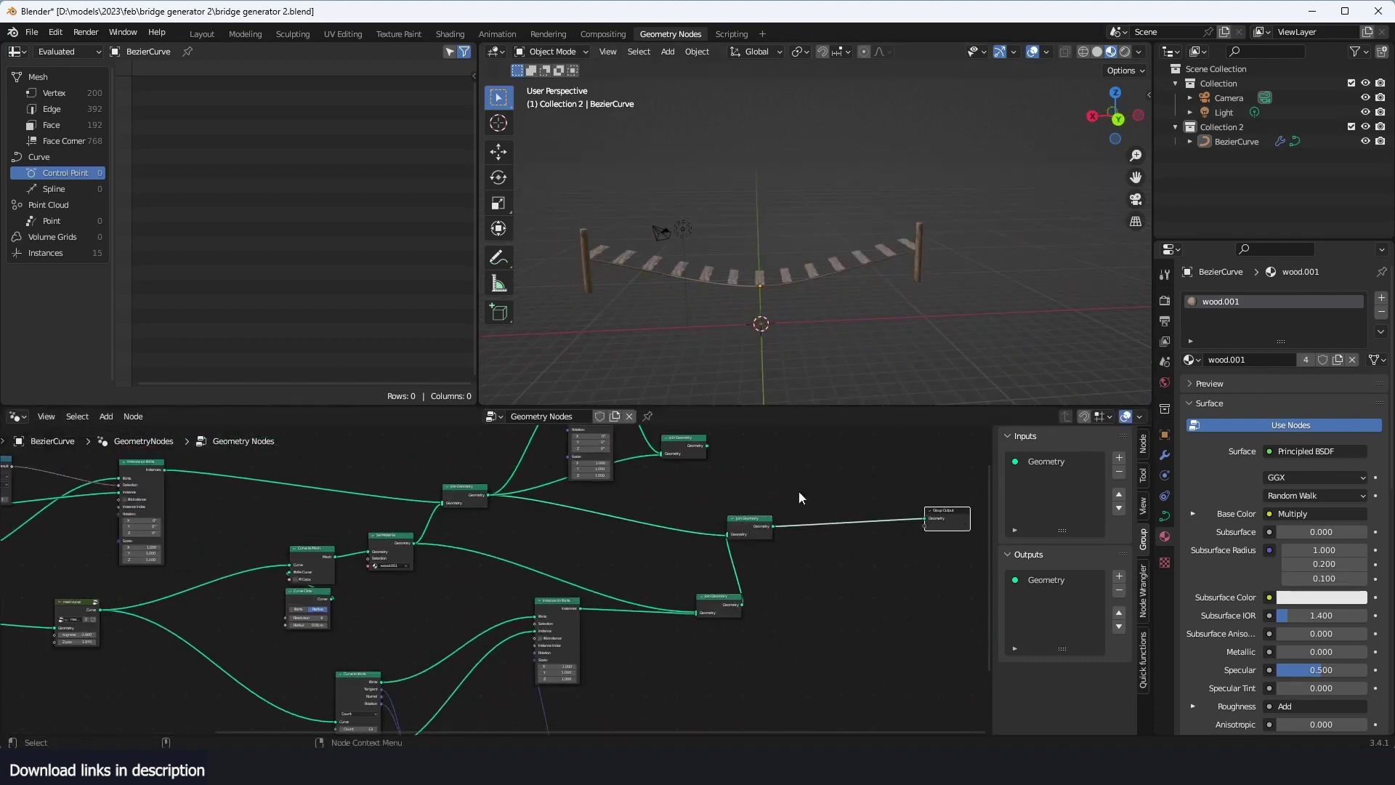
pyautogui.moveTo(678, 447); pyautogui.dragTo(830, 476)
# Step: Preview the outputs of Instance on Points, Set Material, the posts-and-rope Join Geometry and Transform one by one
pyautogui.keyDown('alt'); pyautogui.keyDown('shift'); pyautogui.click(568, 608); pyautogui.keyUp('shift'); pyautogui.keyUp('alt')
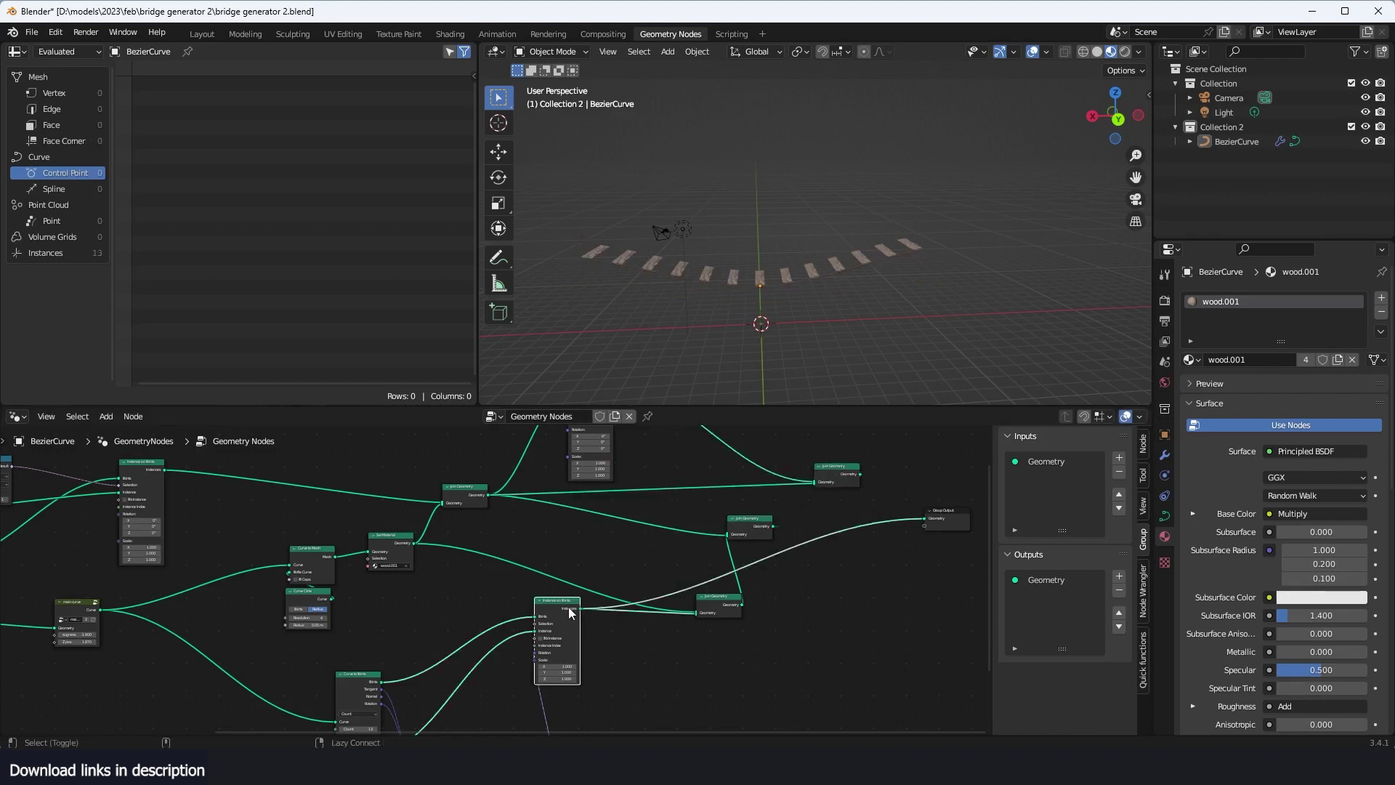
pyautogui.scroll(1, 581, 603)
pyautogui.keyDown('alt'); pyautogui.keyDown('shift'); pyautogui.click(381, 540); pyautogui.keyUp('shift'); pyautogui.keyUp('alt')
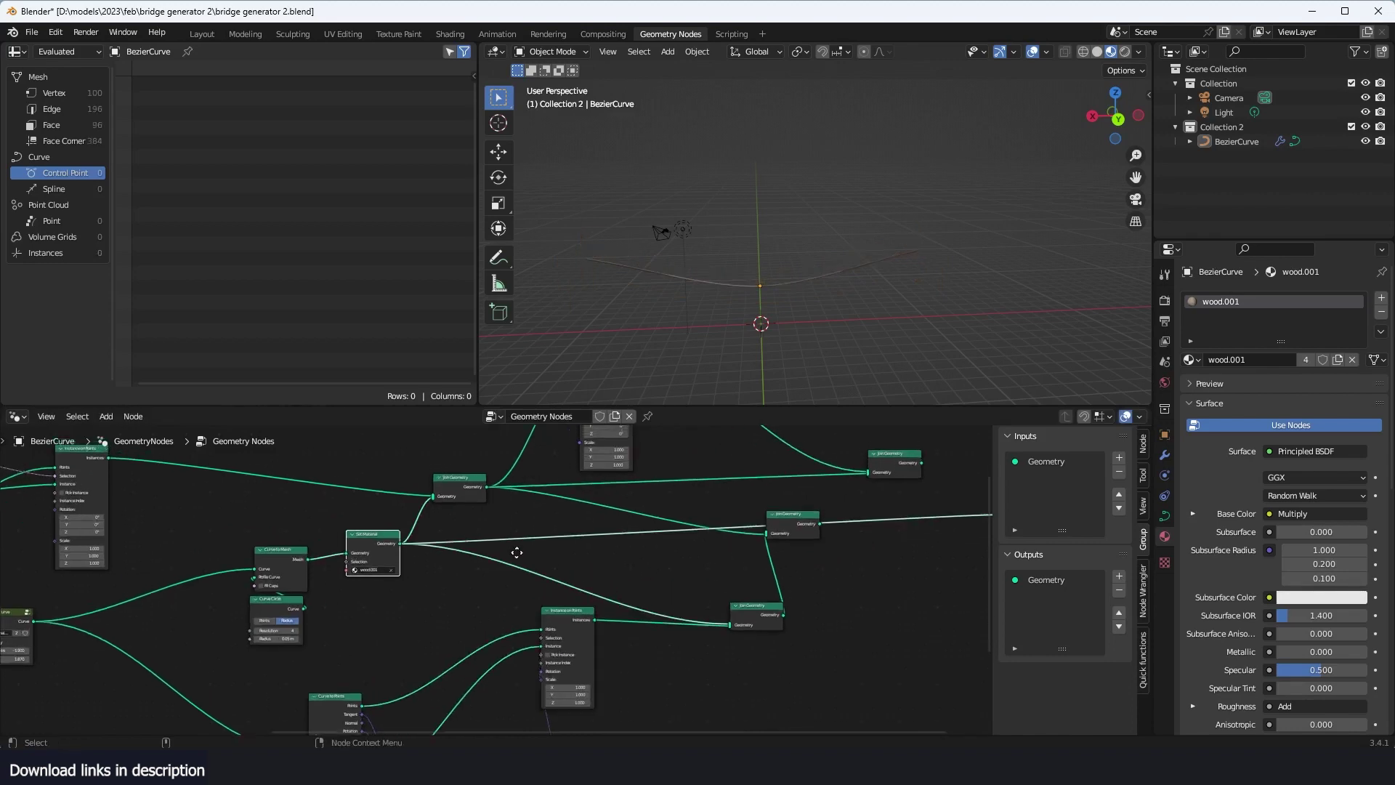
pyautogui.moveTo(501, 519); pyautogui.dragTo(478, 551, button='middle')
pyautogui.keyDown('alt'); pyautogui.keyDown('shift'); pyautogui.click(458, 527); pyautogui.keyUp('shift'); pyautogui.keyUp('alt')
pyautogui.moveTo(603, 502); pyautogui.dragTo(562, 551, button='middle')
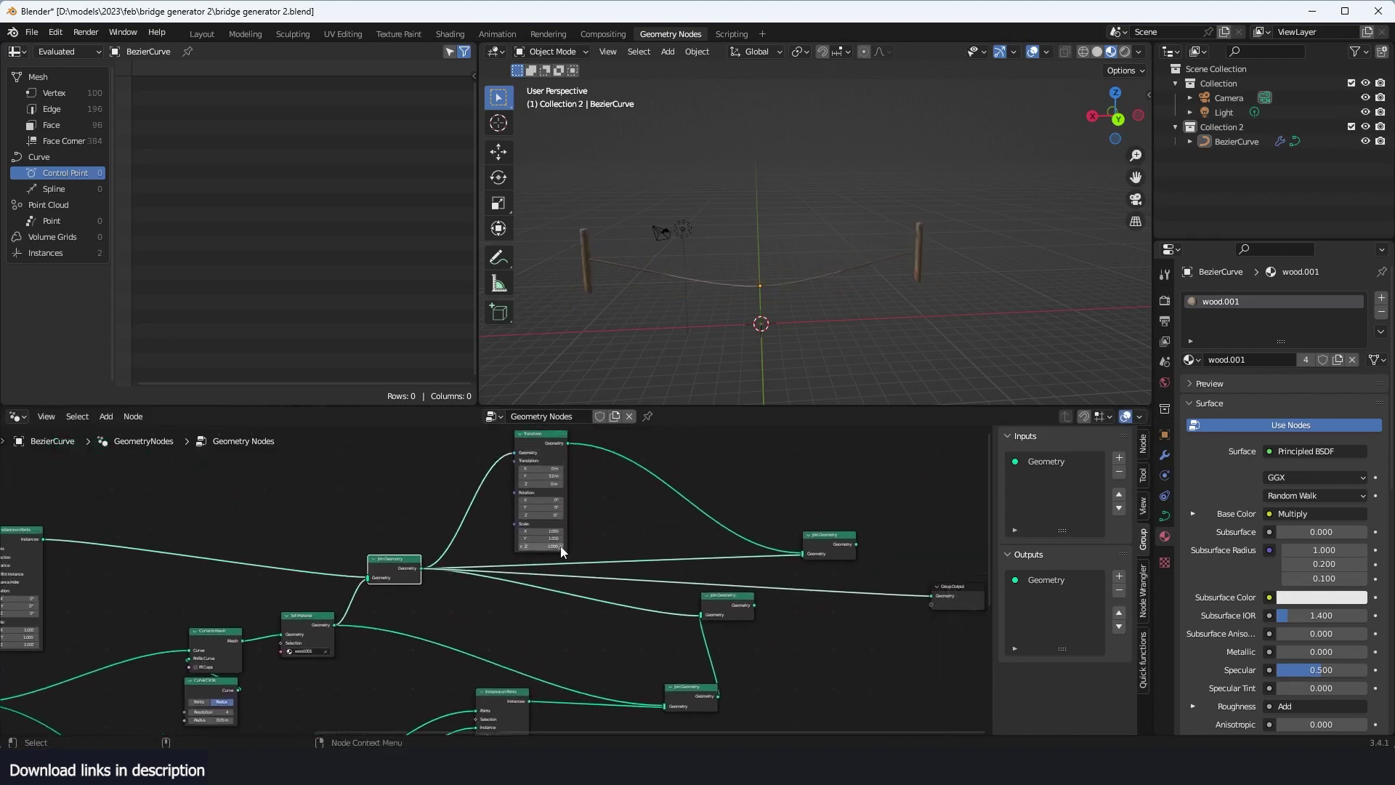
pyautogui.keyDown('alt'); pyautogui.keyDown('shift'); pyautogui.click(550, 444); pyautogui.keyUp('shift'); pyautogui.keyUp('alt')
# Step: Move the two-sided Join Geometry node closer to Transform and delete the two redundant Join Geometry nodes
pyautogui.moveTo(826, 534); pyautogui.dragTo(662, 564)
pyautogui.moveTo(705, 615); pyautogui.dragTo(785, 610)
pyautogui.press('x')
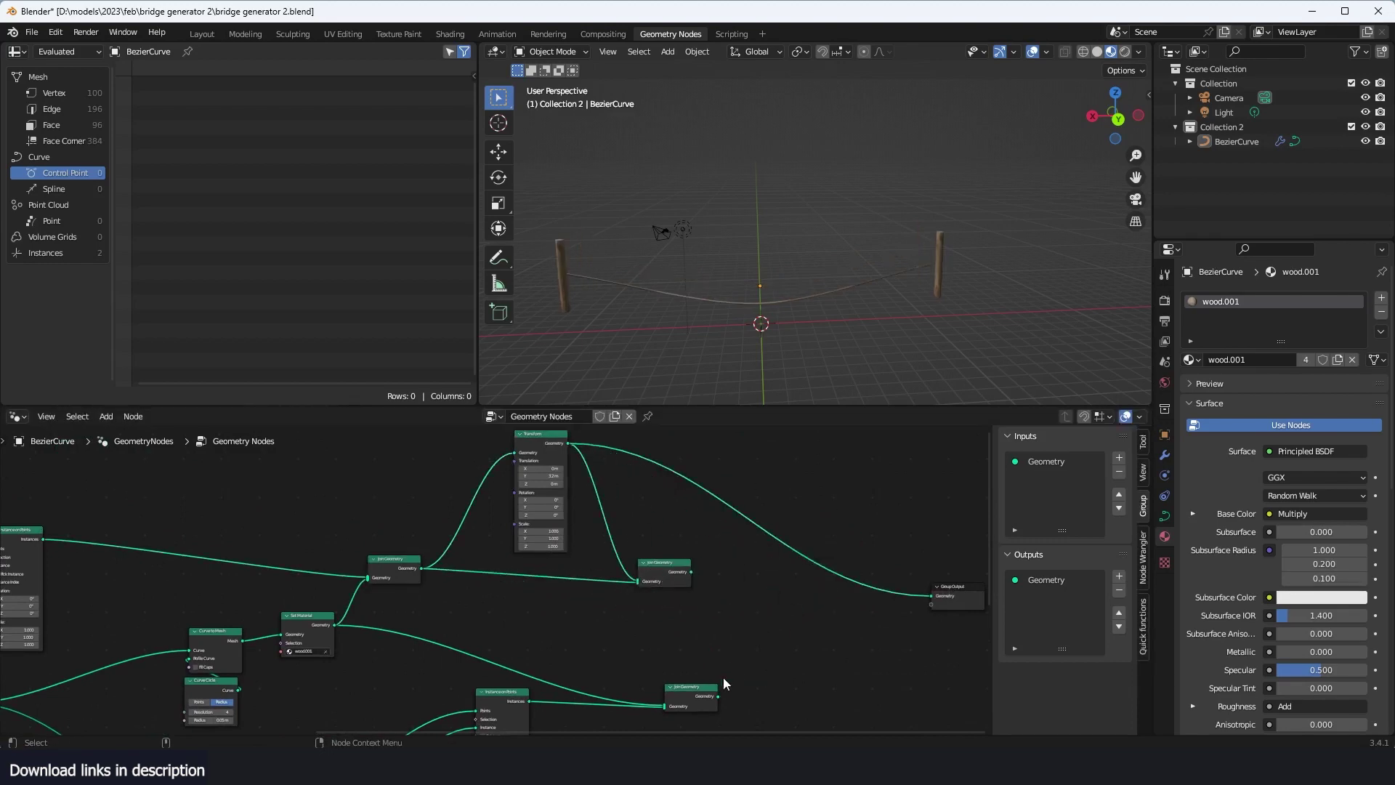
pyautogui.moveTo(690, 705); pyautogui.dragTo(666, 656)
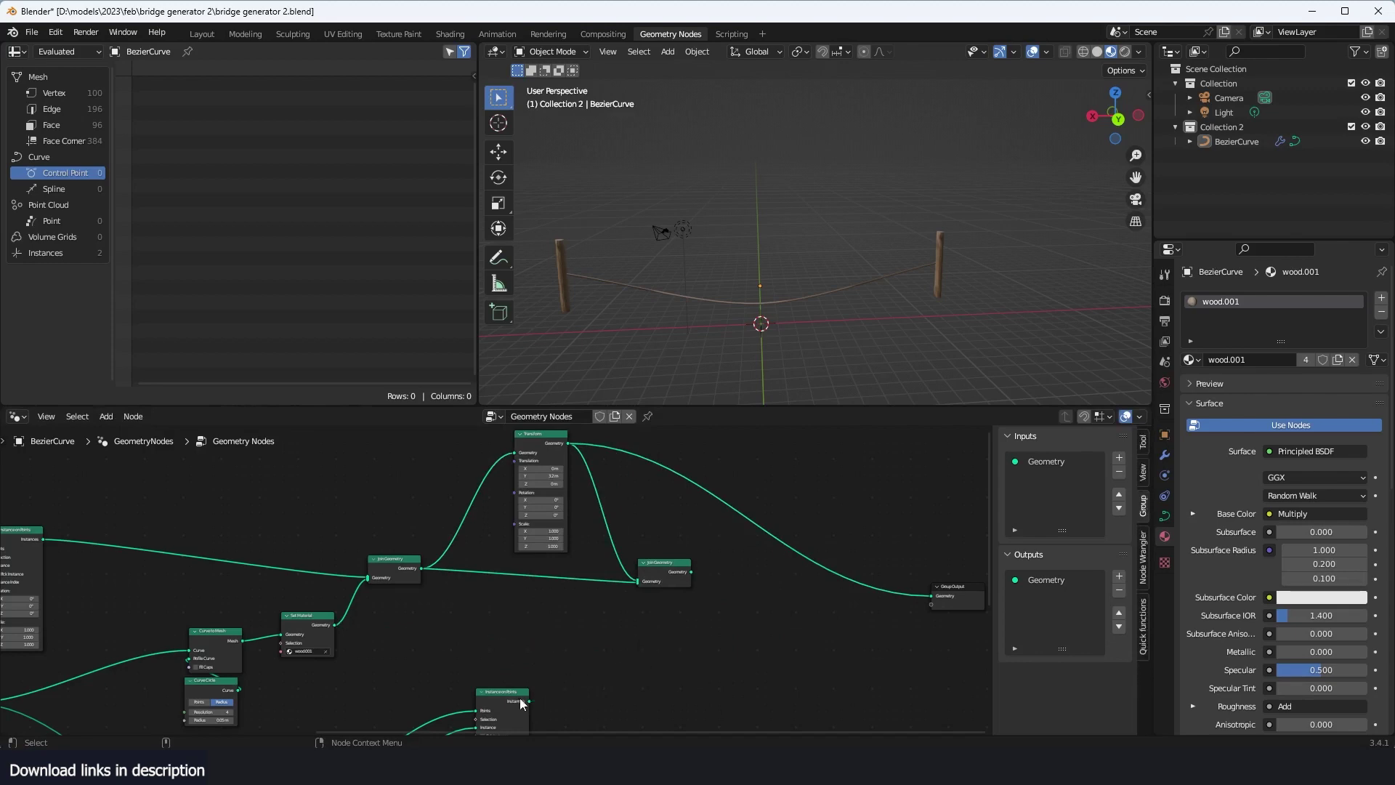
pyautogui.hotkey('ctrl', 'x')
# Step: Preview the rope's Set Material output and the joined posts and rope on their own
pyautogui.moveTo(637, 633); pyautogui.dragTo(714, 599, button='middle')
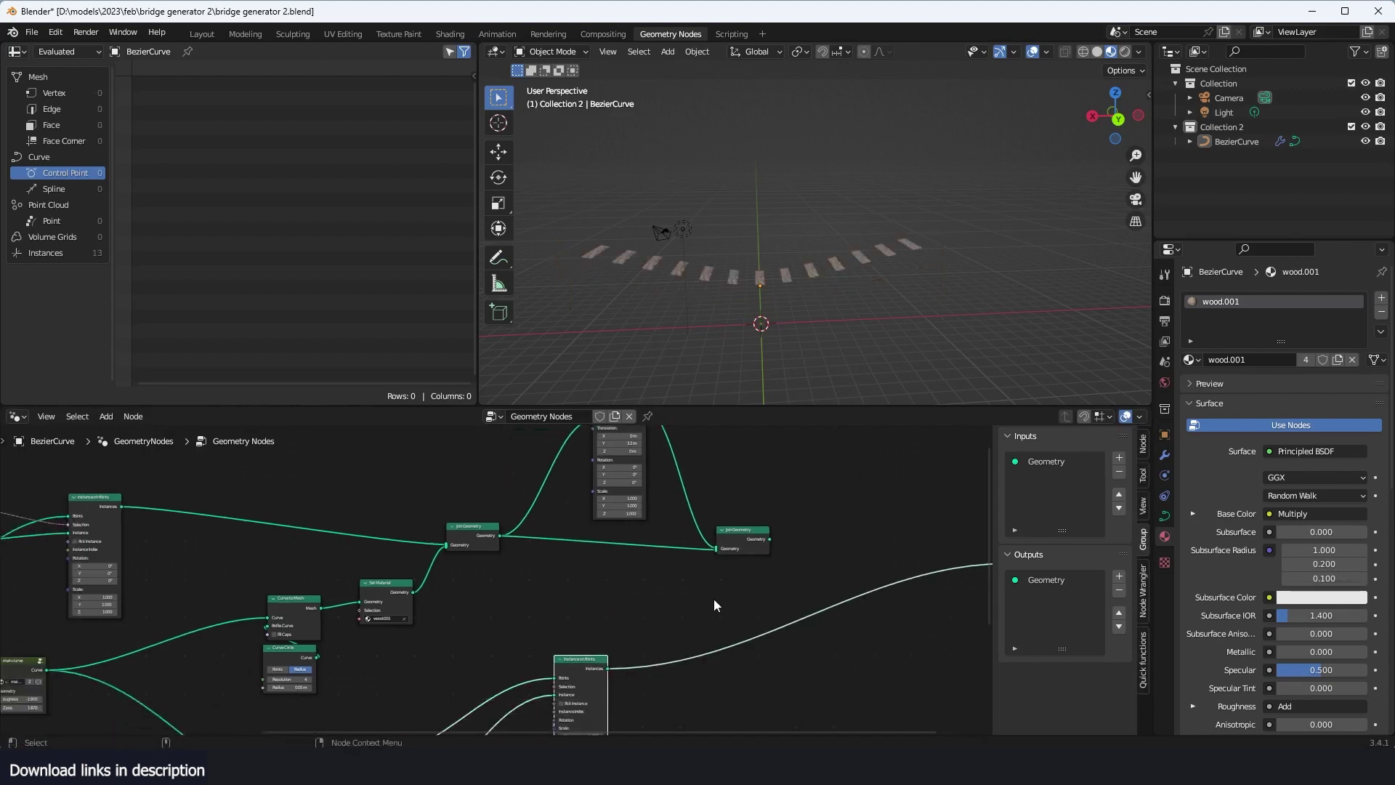
pyautogui.scroll(-2, 555, 595)
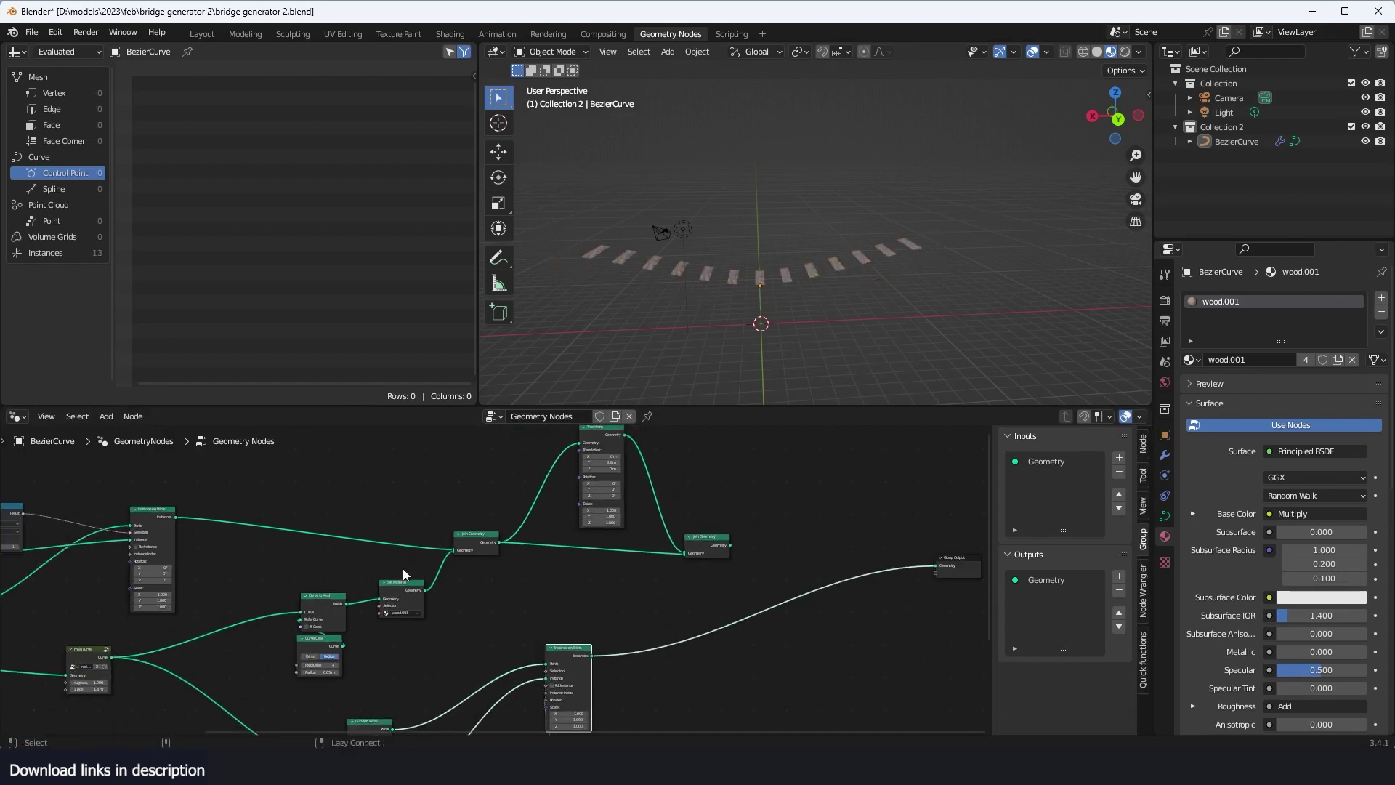
pyautogui.keyDown('ctrl'); pyautogui.keyDown('shift'); pyautogui.click(407, 595); pyautogui.keyUp('shift'); pyautogui.keyUp('ctrl')
pyautogui.keyDown('ctrl'); pyautogui.keyDown('shift'); pyautogui.click(461, 550); pyautogui.keyUp('shift'); pyautogui.keyUp('ctrl')
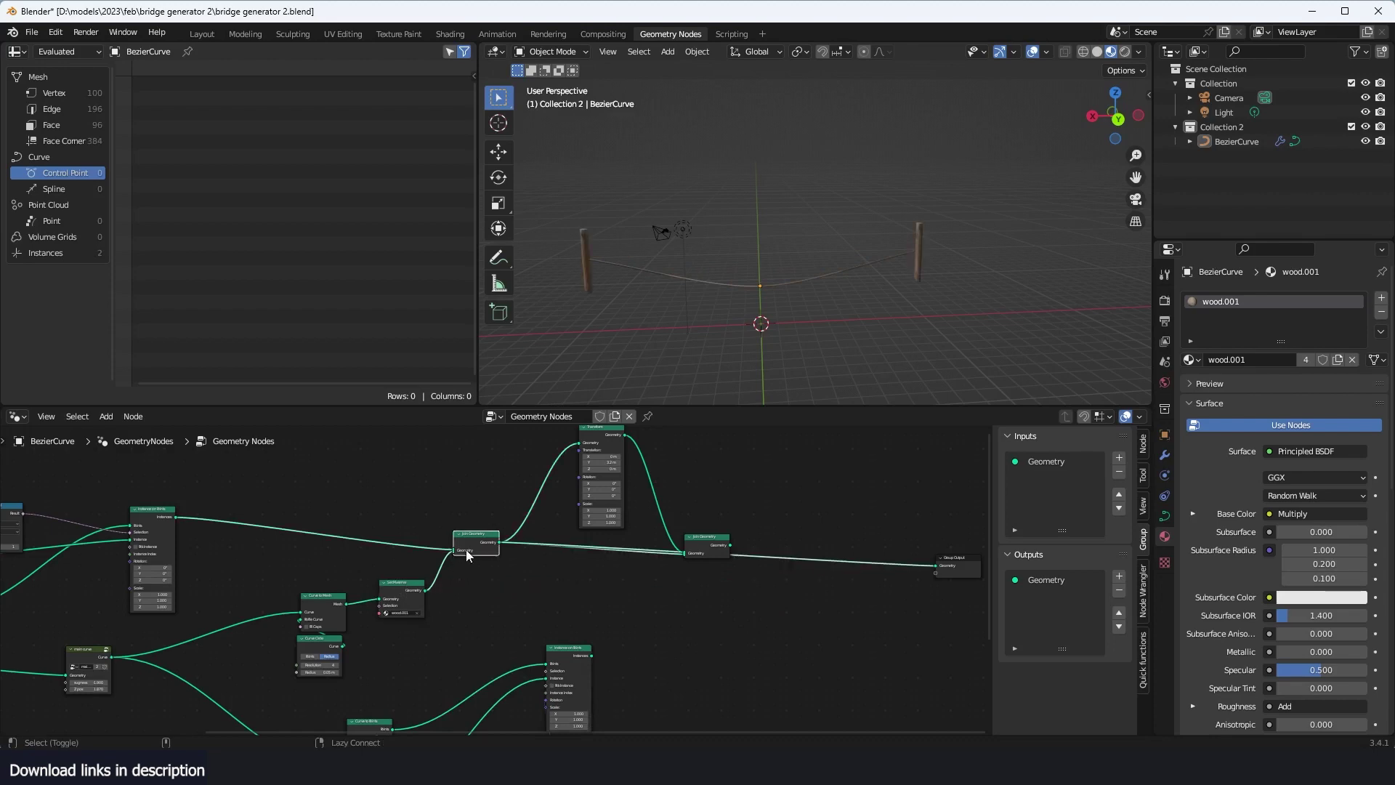
pyautogui.moveTo(597, 471); pyautogui.dragTo(587, 483, button='middle')
# Step: Send the two-sided Join Geometry node to the Group Output and feed the plank instances into it
pyautogui.keyDown('ctrl'); pyautogui.keyDown('shift'); pyautogui.click(686, 550); pyautogui.keyUp('shift'); pyautogui.keyUp('ctrl')
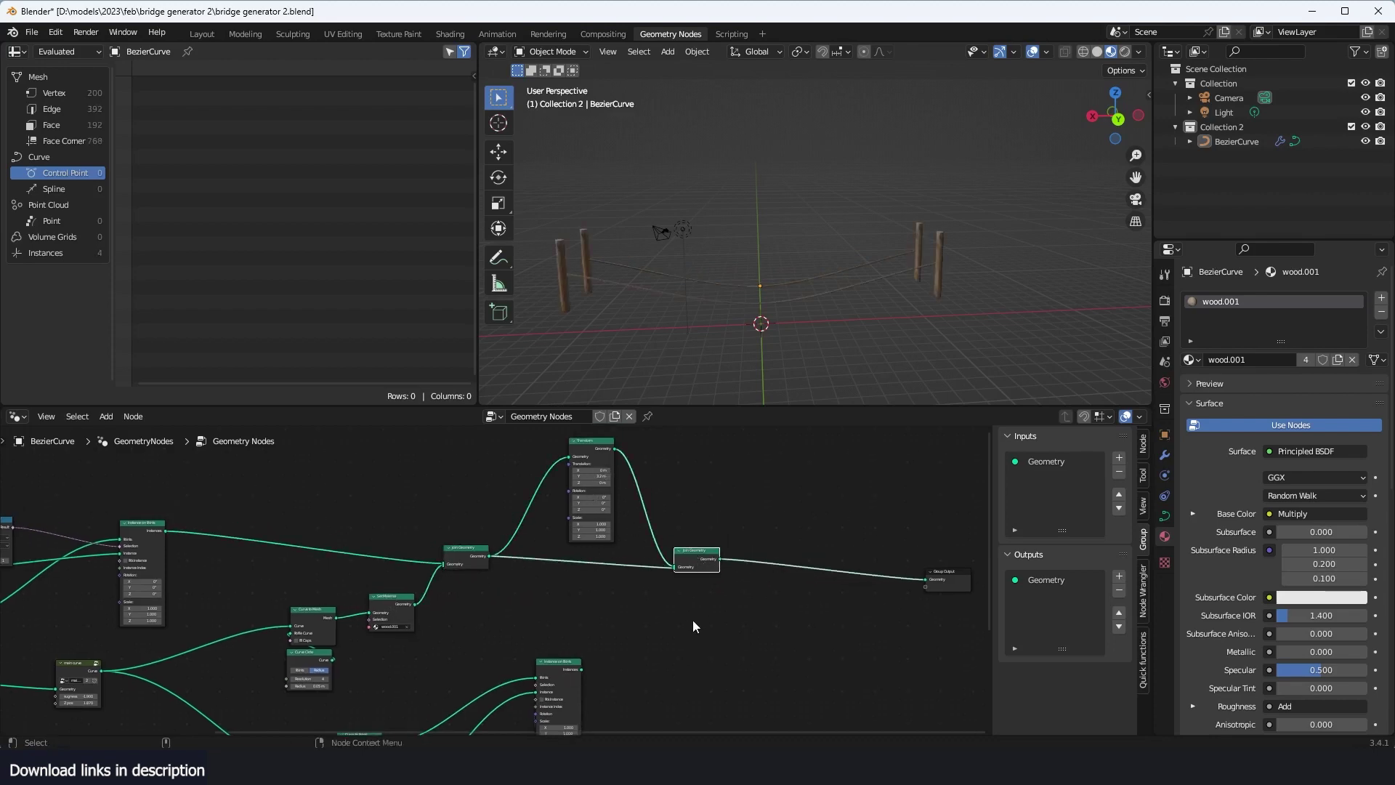
pyautogui.moveTo(662, 638); pyautogui.dragTo(677, 603, button='middle')
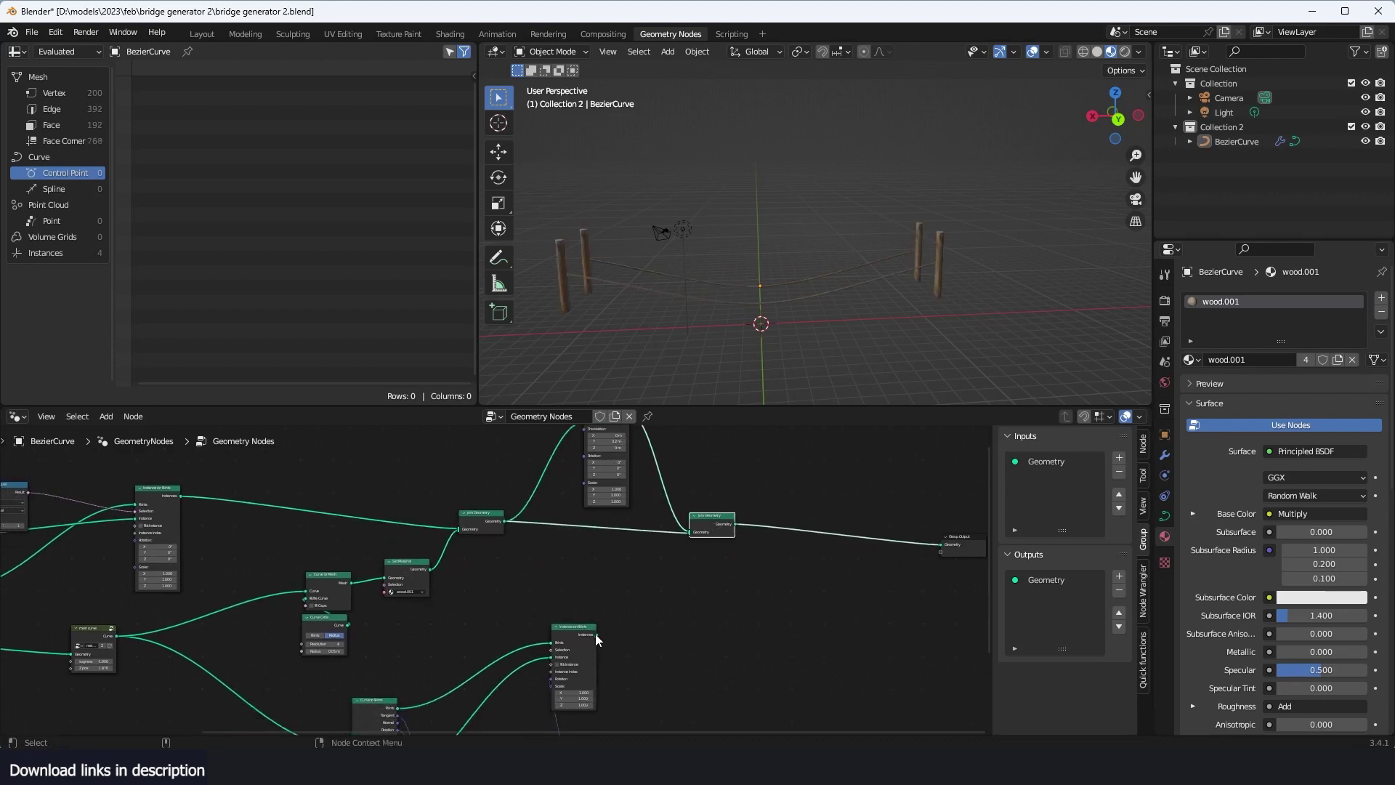
pyautogui.moveTo(596, 635); pyautogui.dragTo(688, 535)
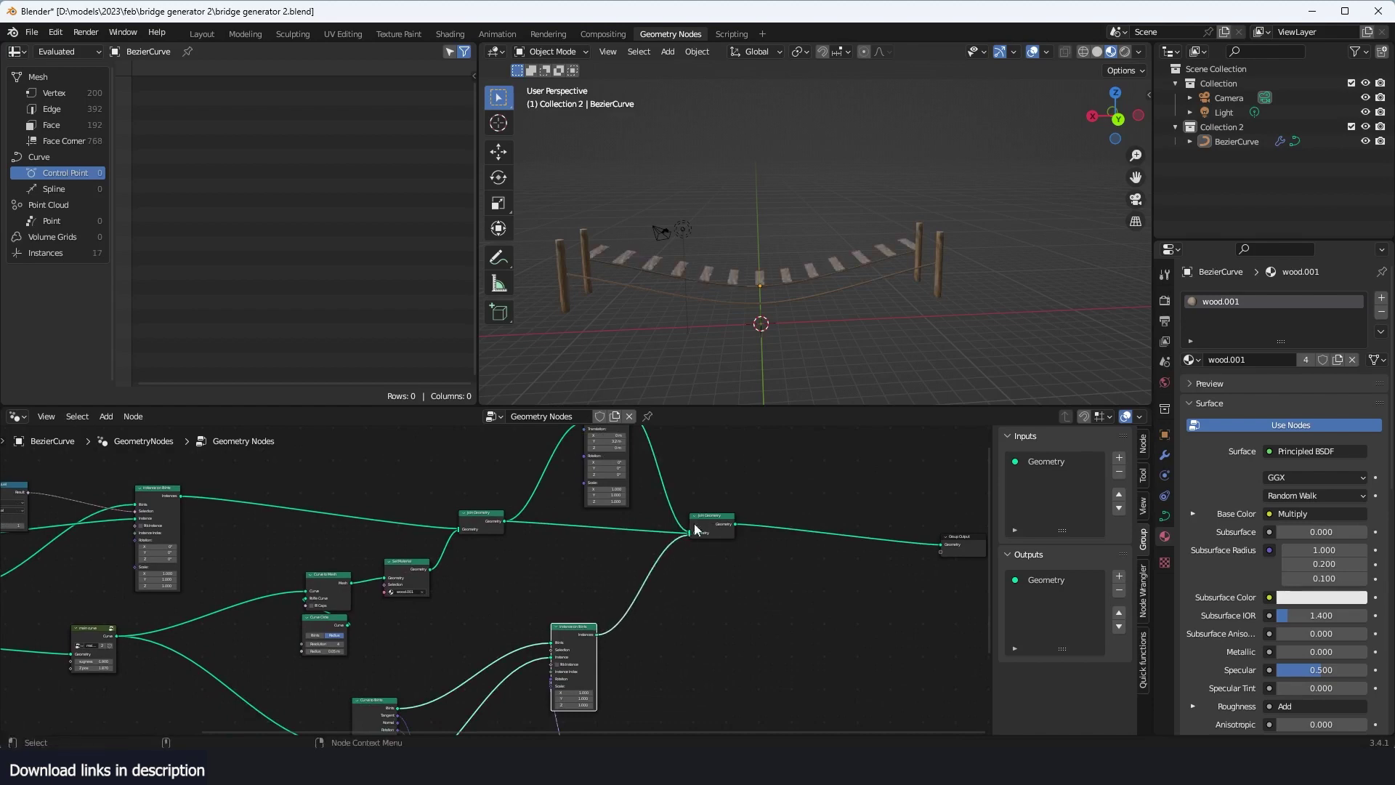
# Step: Adjust the Transform's Y translation to slightly beyond -3.3 m so the duplicated posts and rope meet the planks' far ends
pyautogui.moveTo(841, 344); pyautogui.dragTo(904, 349, button='middle')
pyautogui.moveTo(808, 484); pyautogui.dragTo(777, 484)
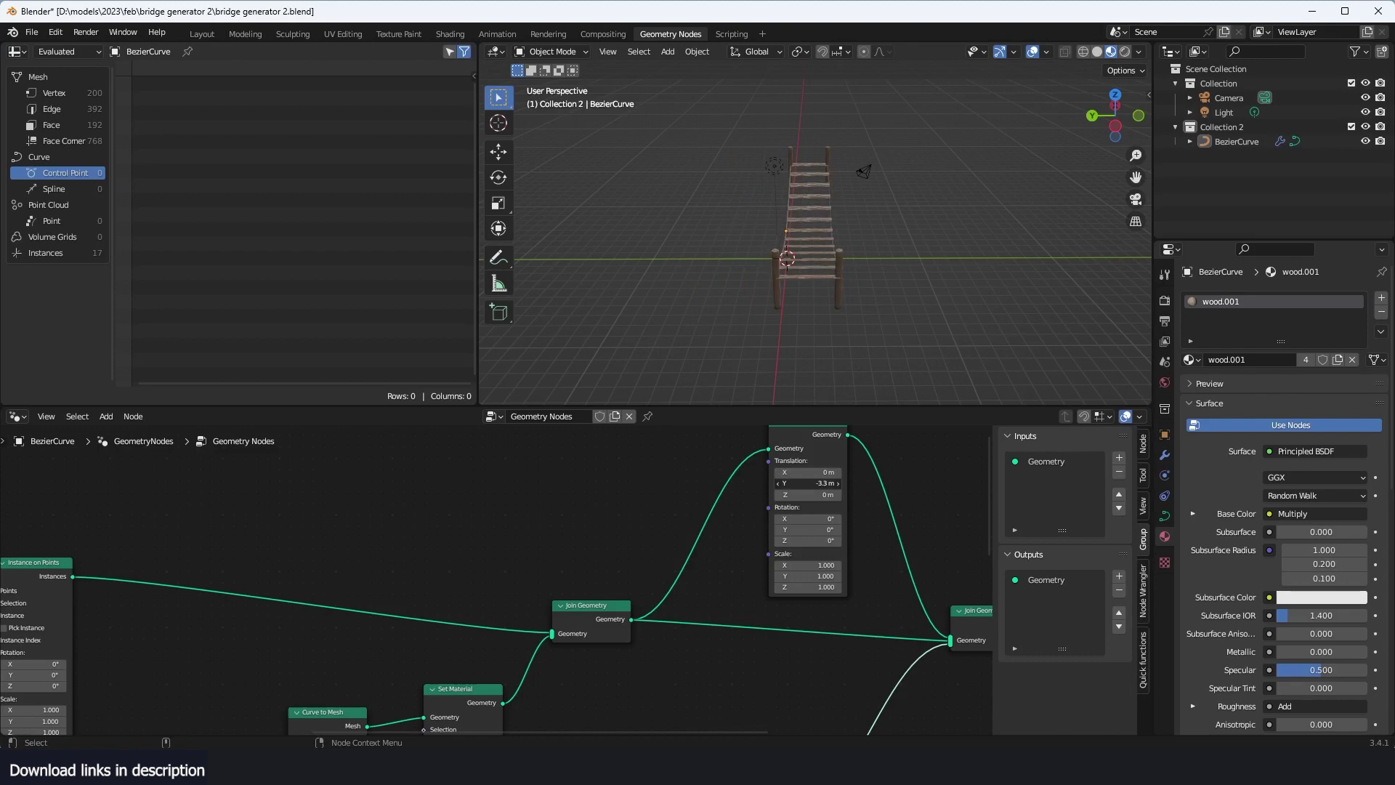
pyautogui.moveTo(882, 260); pyautogui.dragTo(914, 249, button='middle')
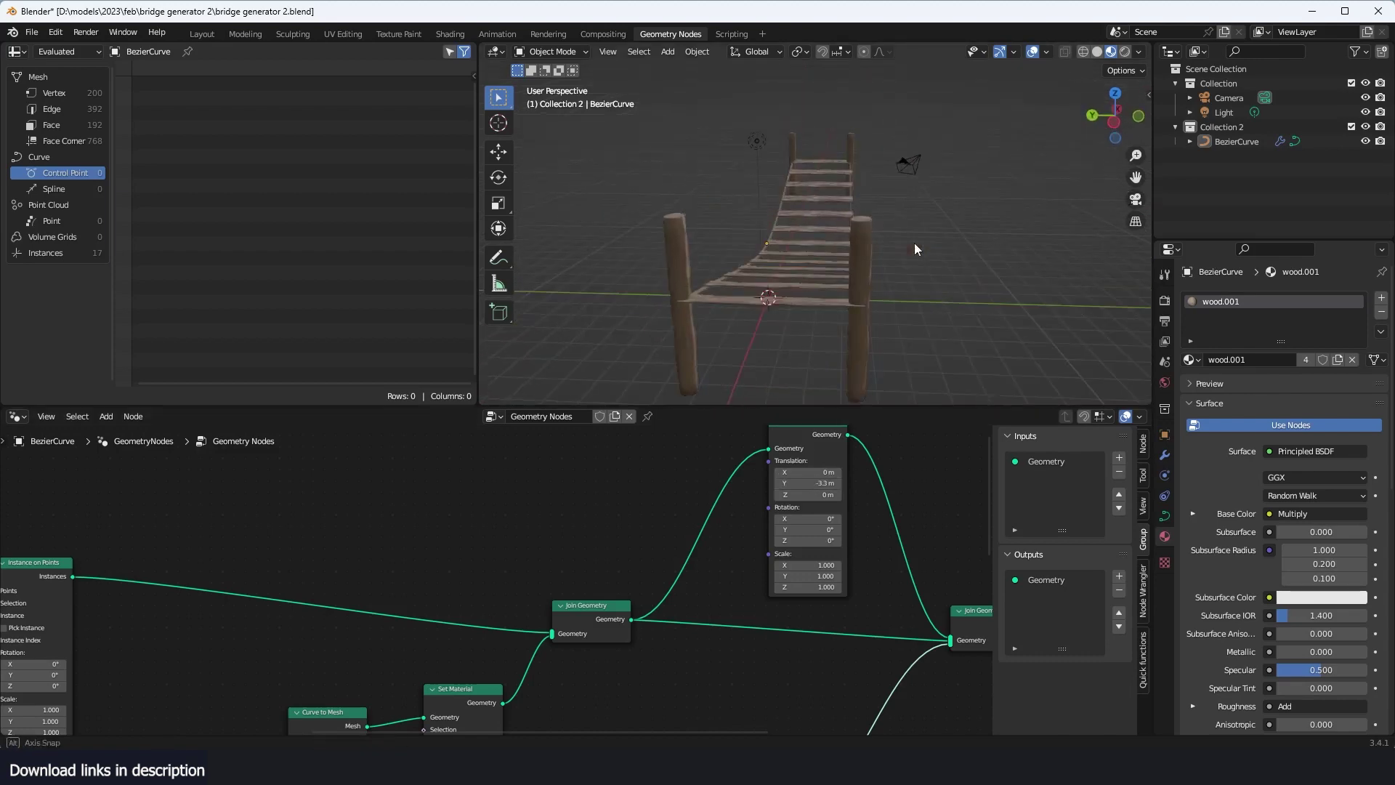
pyautogui.scroll(-5, 852, 554)
pyautogui.moveTo(851, 558); pyautogui.dragTo(856, 545, button='middle')
pyautogui.scroll(3, 856, 545)
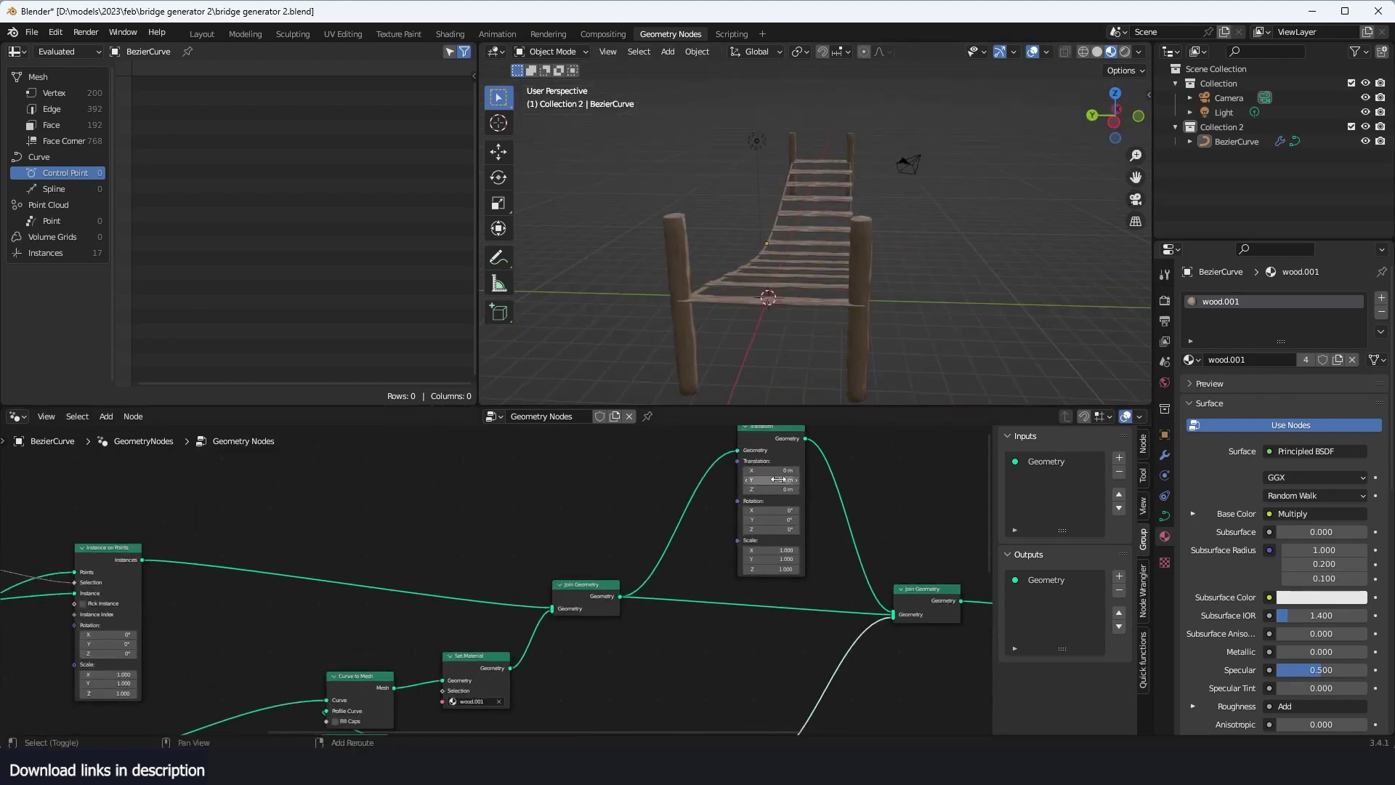
pyautogui.moveTo(778, 479); pyautogui.dragTo(787, 480)
# Step: Fine-tune the plank length on the strep group node feeding Instance on Points
pyautogui.scroll(-4, 788, 538)
pyautogui.moveTo(789, 653); pyautogui.dragTo(888, 473, button='middle')
pyautogui.scroll(2, 888, 473)
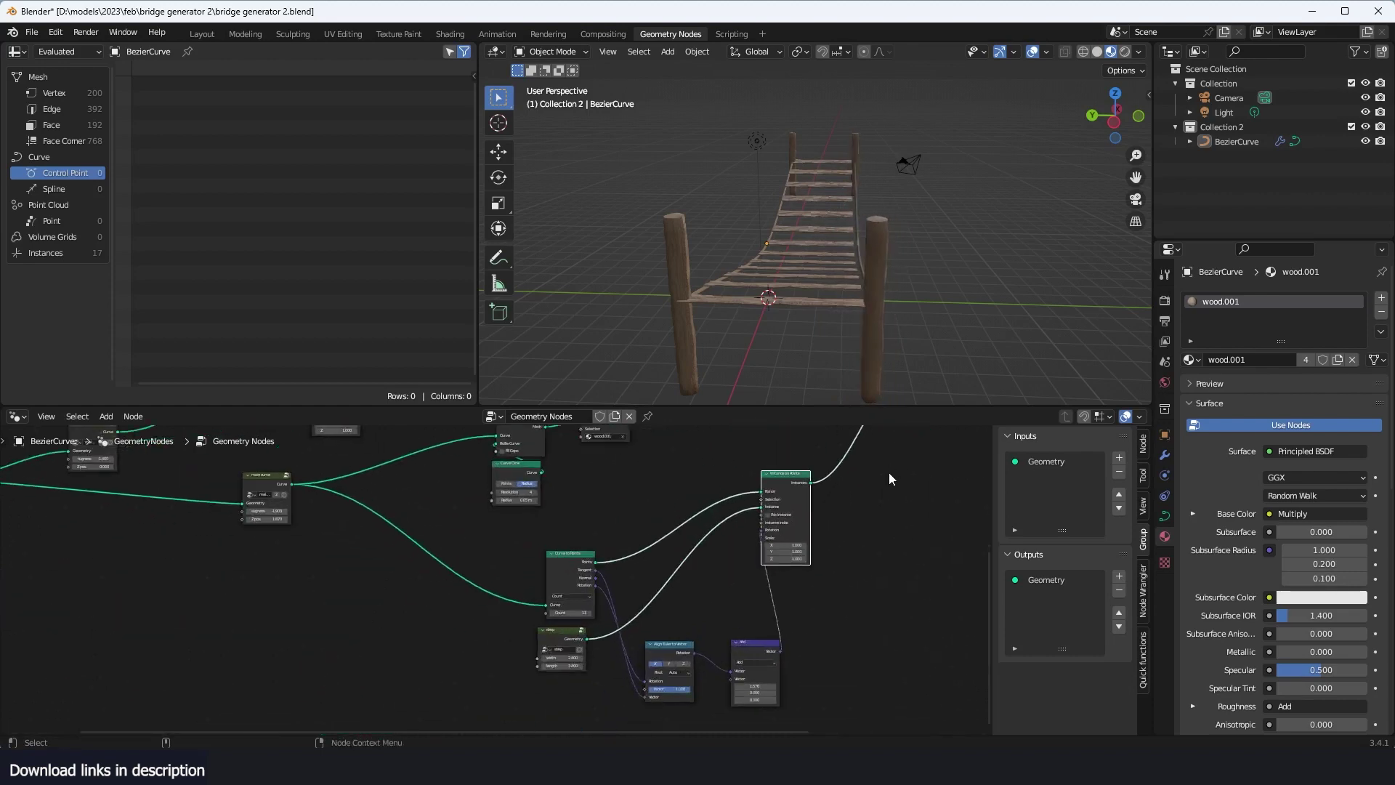
pyautogui.scroll(2, 885, 487)
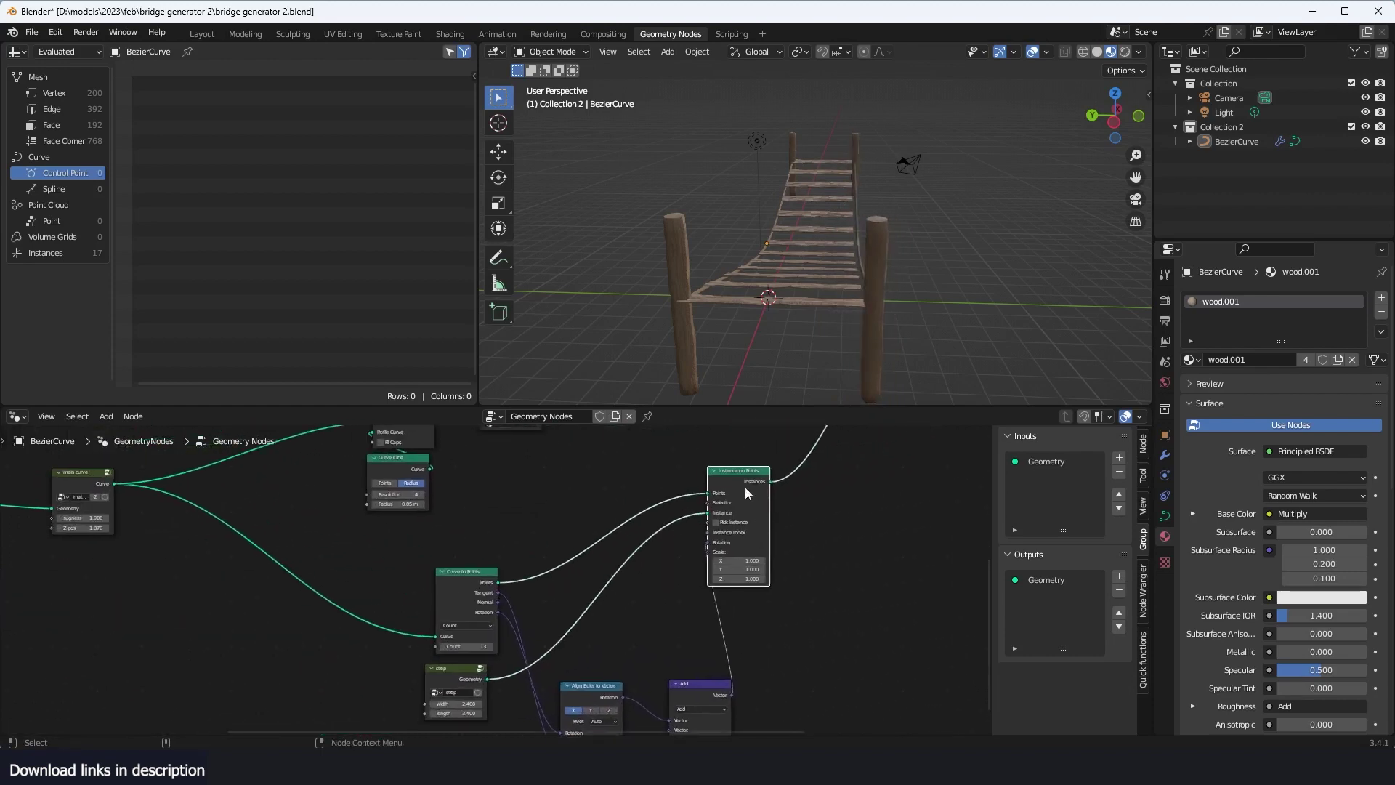
pyautogui.moveTo(756, 593); pyautogui.dragTo(862, 470, button='middle')
pyautogui.scroll(3, 822, 501)
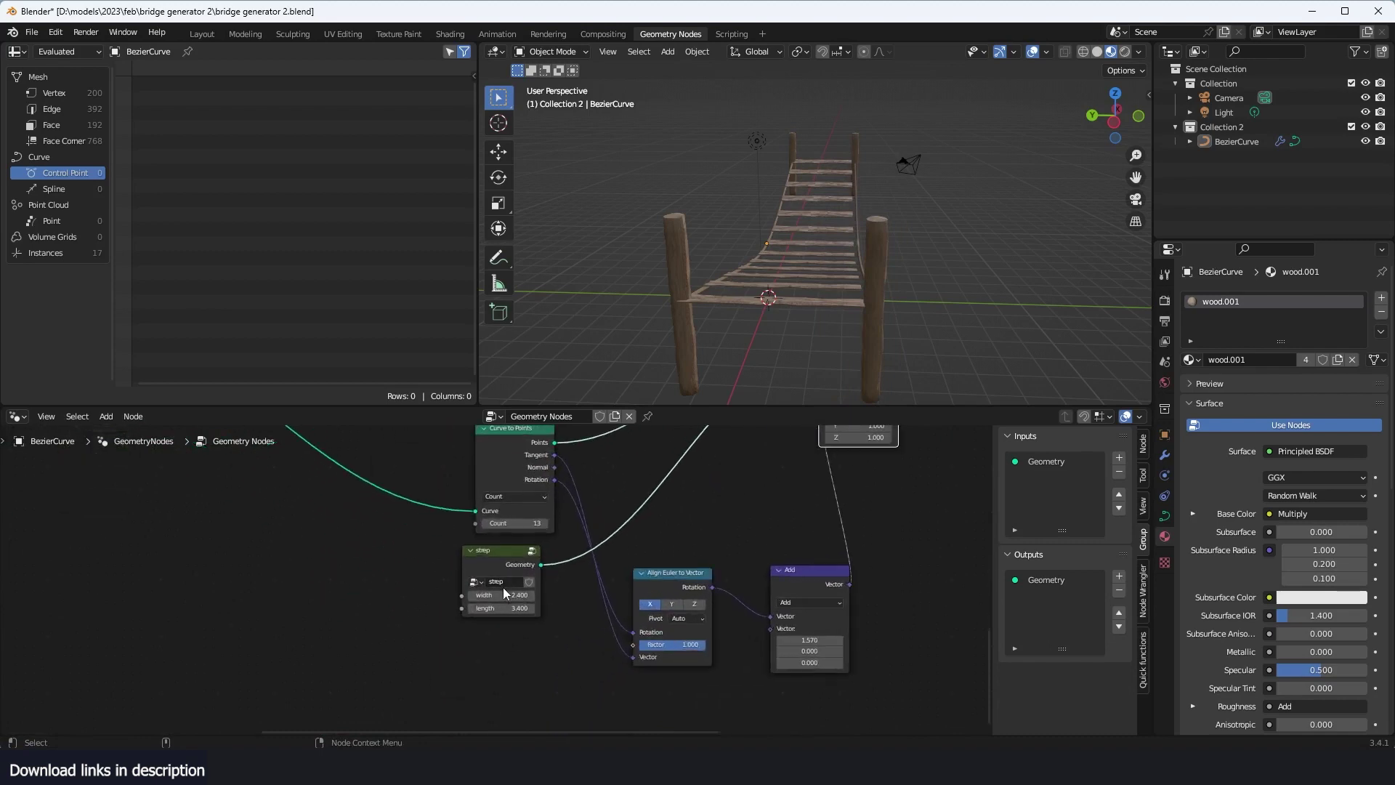
pyautogui.moveTo(506, 607)
pyautogui.mouseDown()
pyautogui.moveTo(552, 607)
pyautogui.moveTo(501, 607)
pyautogui.mouseUp()
pyautogui.scroll(-5, 651, 648)
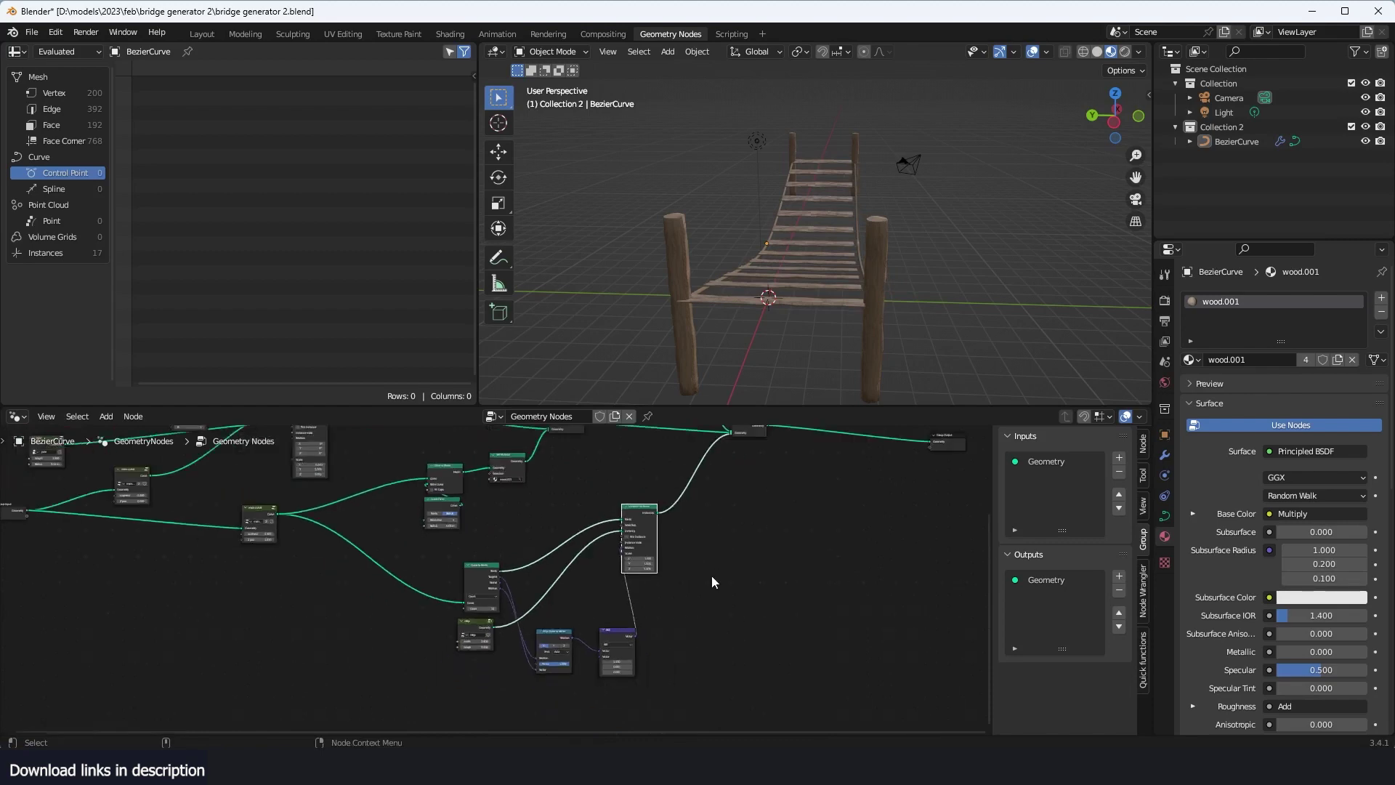
# Step: Rearrange the Join Geometry, Instance on Points and Transform nodes to free space in the node tree
pyautogui.moveTo(652, 448); pyautogui.dragTo(607, 539)
pyautogui.moveTo(733, 537); pyautogui.dragTo(784, 593)
pyautogui.moveTo(625, 641); pyautogui.dragTo(659, 703)
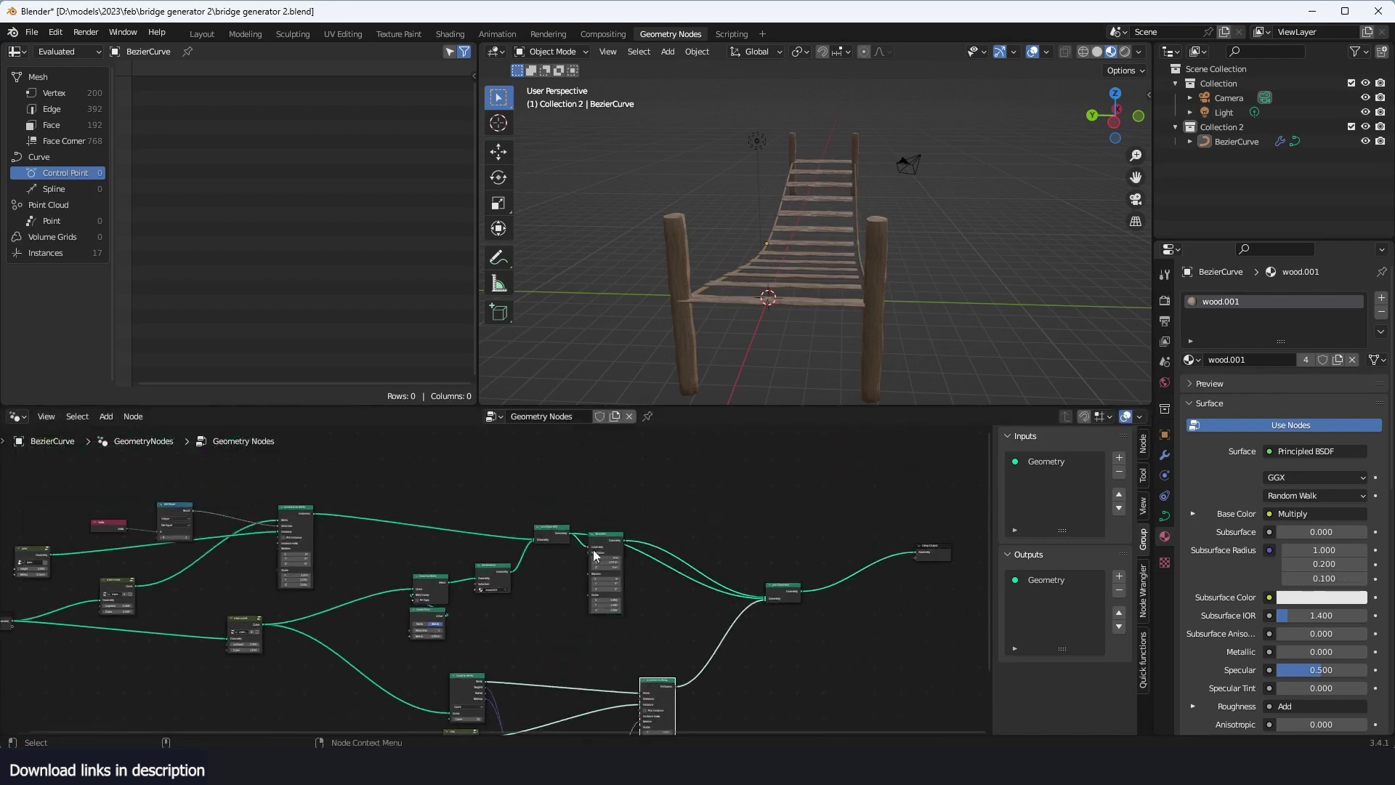
pyautogui.moveTo(596, 554); pyautogui.dragTo(645, 611)
# Step: Add a Combine XYZ node near the Curve Circle node and set its Y value to 3.000
pyautogui.moveTo(571, 649); pyautogui.dragTo(637, 565, button='middle')
pyautogui.scroll(4, 817, 543)
pyautogui.scroll(2, 817, 542)
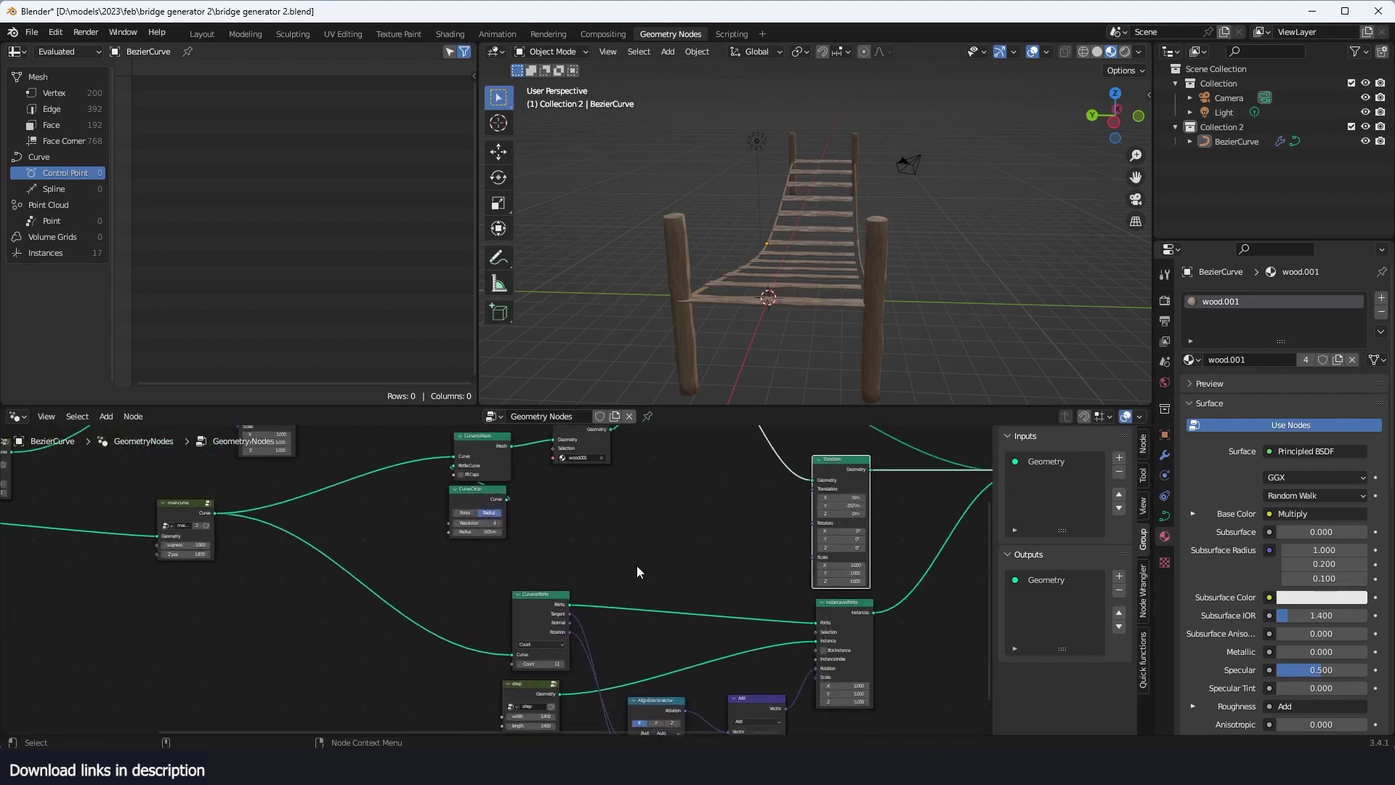
pyautogui.scroll(2, 713, 618)
pyautogui.hotkey('shift', 'a')
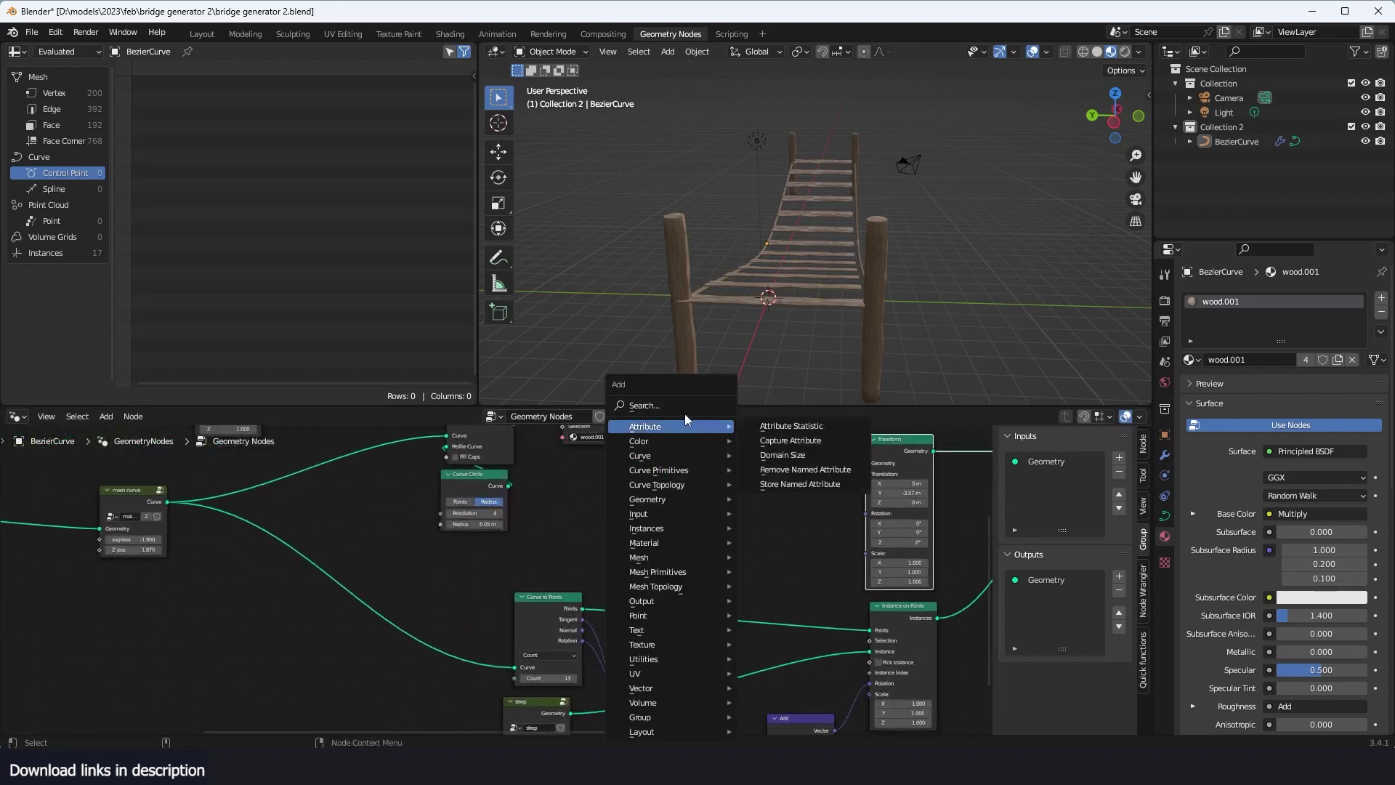
pyautogui.click(684, 407)
pyautogui.write('x')
pyautogui.press('Return')
pyautogui.click(678, 562)
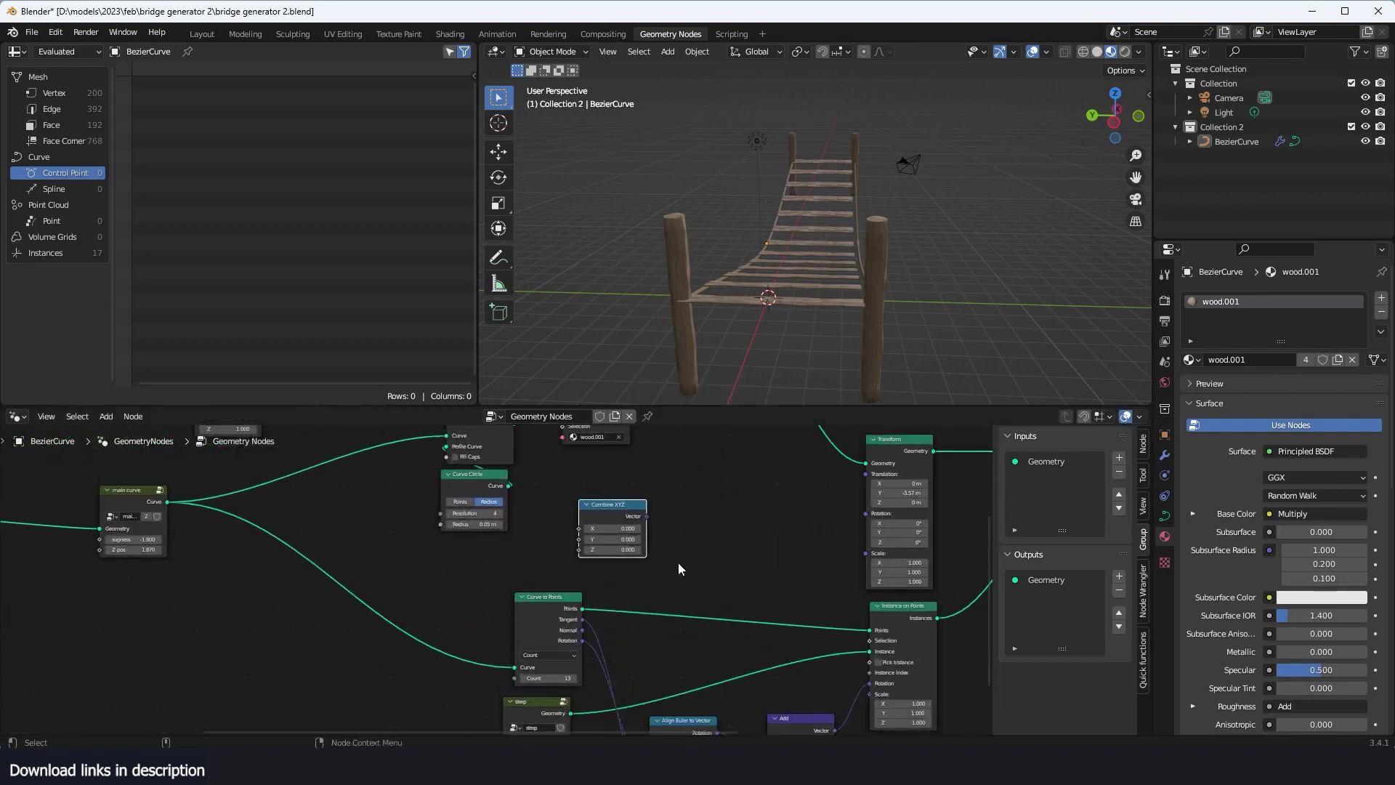
pyautogui.scroll(1, 626, 565)
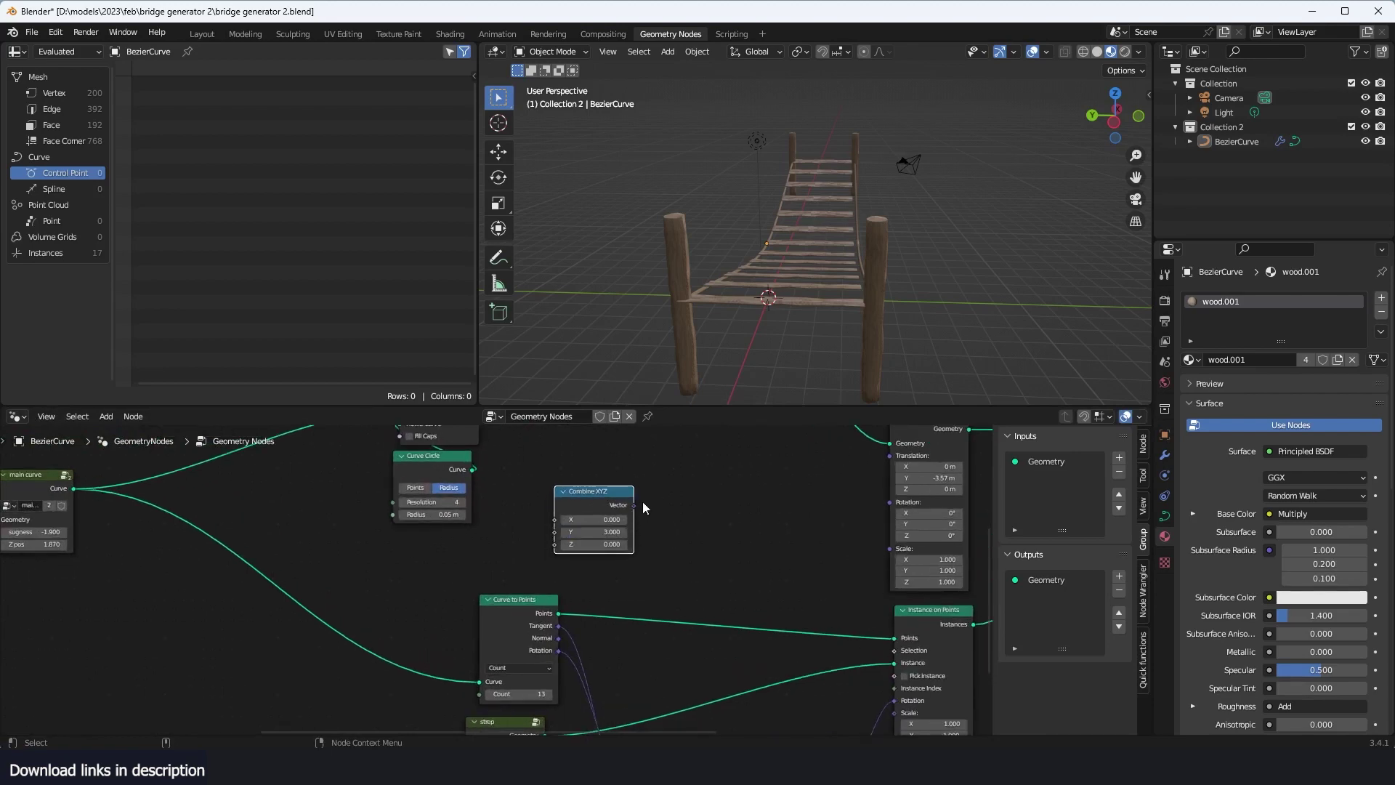
# Step: Feed the Combine XYZ vector into the Transform's Translation and nudge the Combine XYZ node aside
pyautogui.moveTo(634, 505); pyautogui.dragTo(889, 456)
pyautogui.moveTo(890, 456); pyautogui.dragTo(746, 488, button='middle')
pyautogui.scroll(-1, 699, 558)
pyautogui.moveTo(699, 558); pyautogui.dragTo(723, 538, button='middle')
pyautogui.moveTo(691, 604); pyautogui.dragTo(704, 644, button='middle')
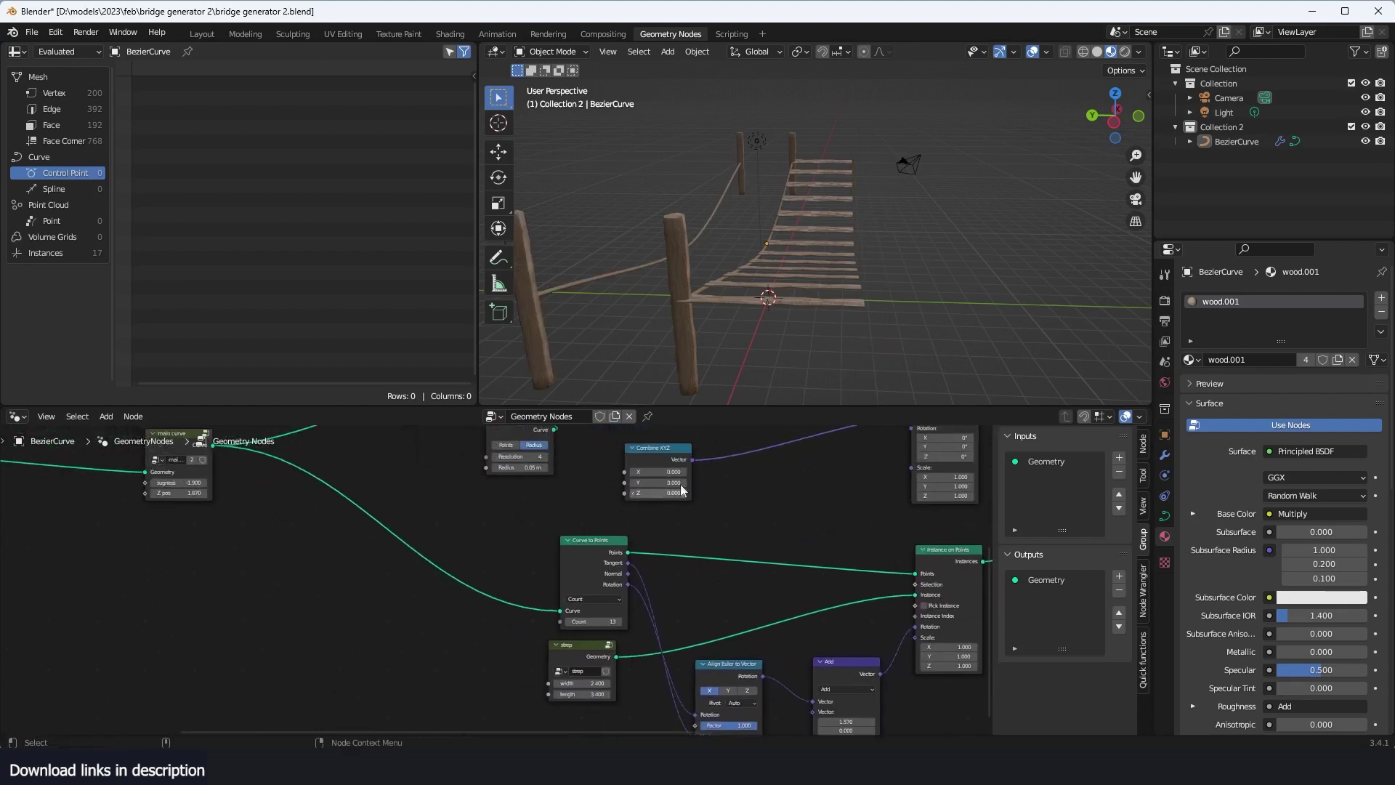
pyautogui.moveTo(675, 450); pyautogui.dragTo(684, 448)
pyautogui.scroll(-1, 718, 587)
pyautogui.scroll(1, 726, 566)
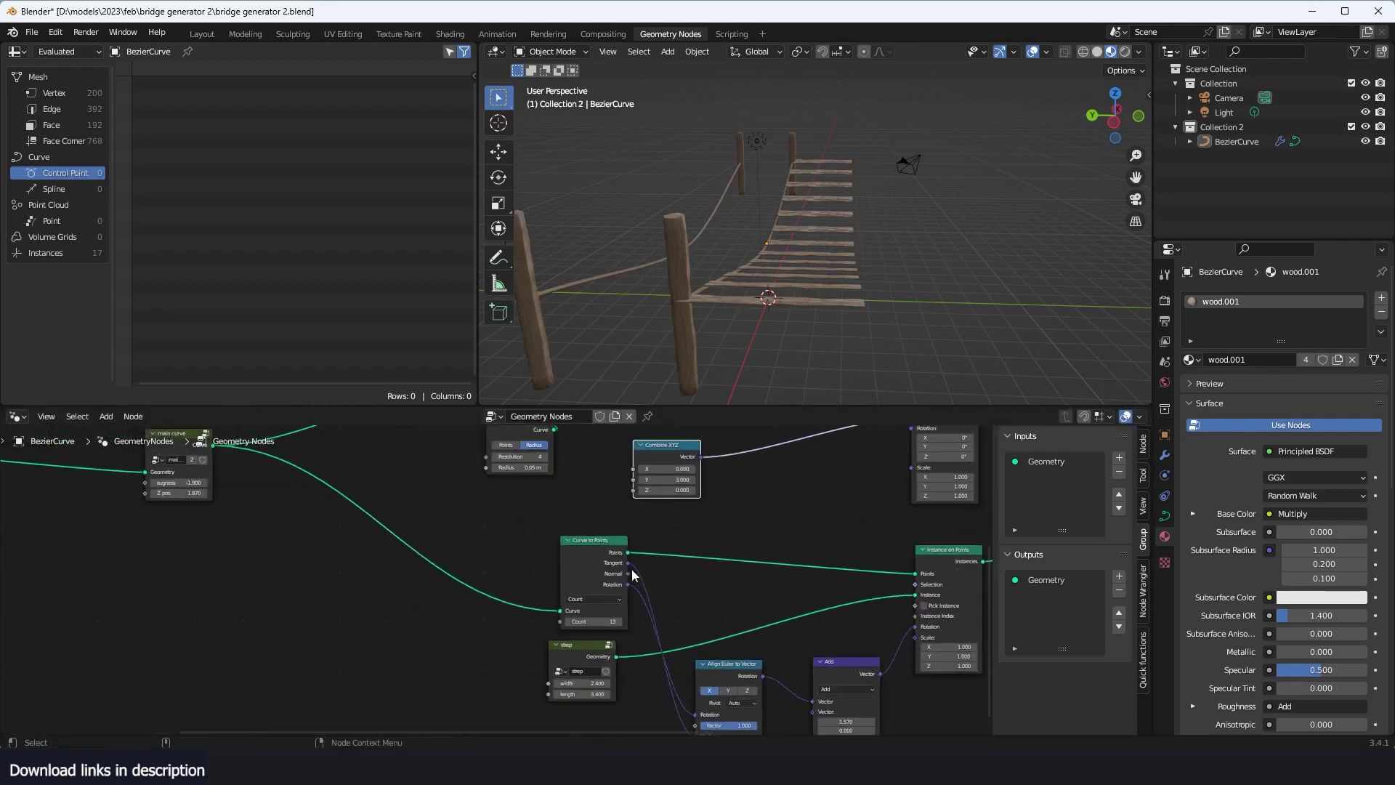
pyautogui.moveTo(632, 571); pyautogui.dragTo(669, 563, button='middle')
pyautogui.hotkey('shift', 'a')
pyautogui.click(511, 406)
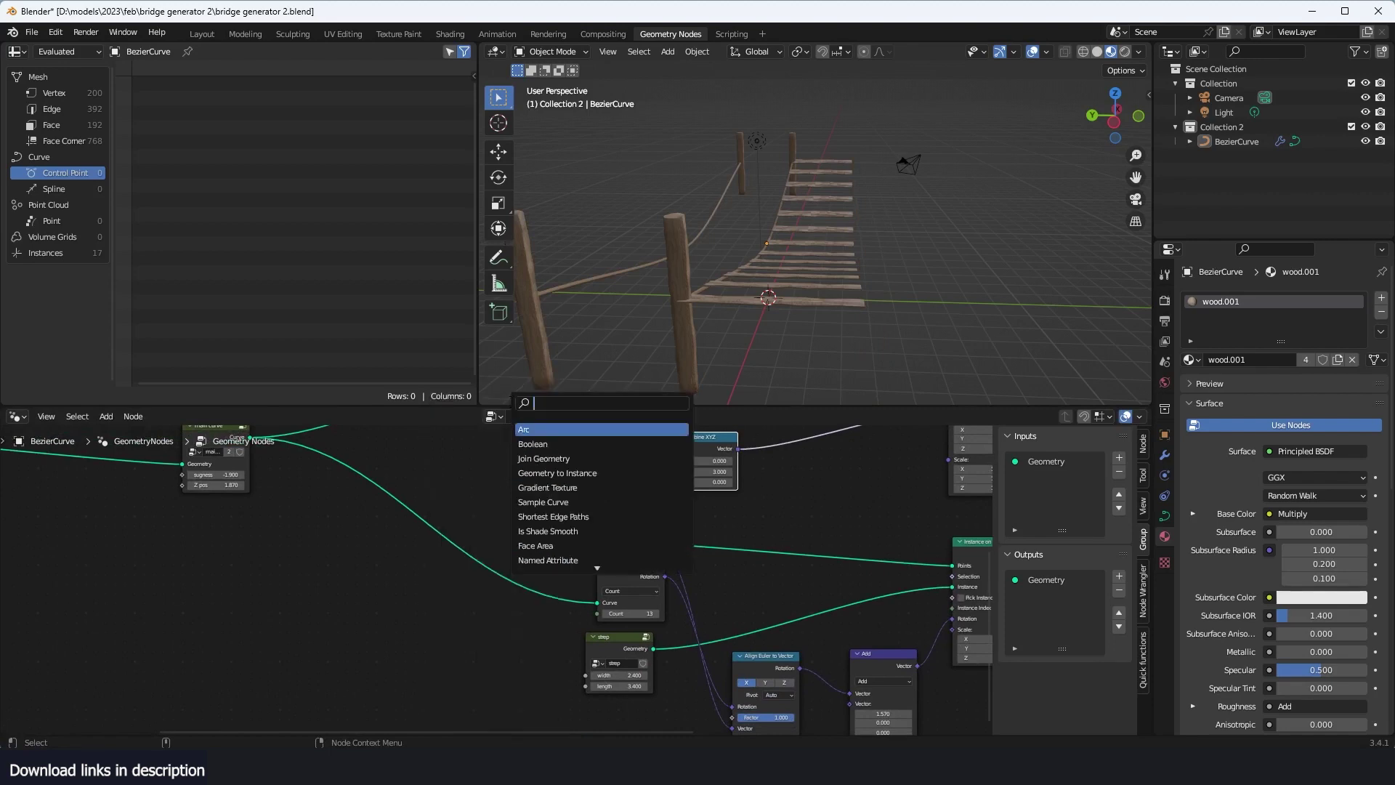
pyautogui.write('value')
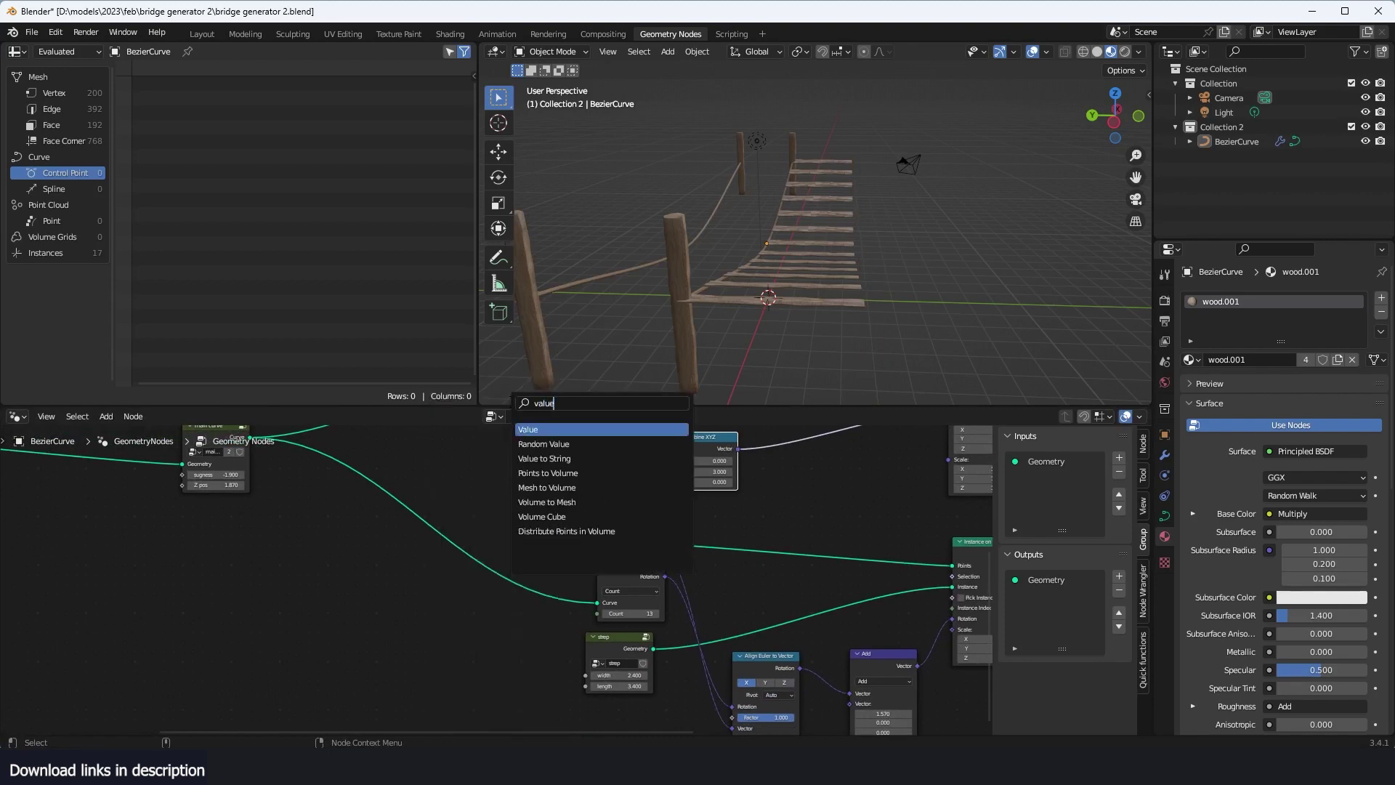
pyautogui.click(546, 429)
pyautogui.click(419, 587)
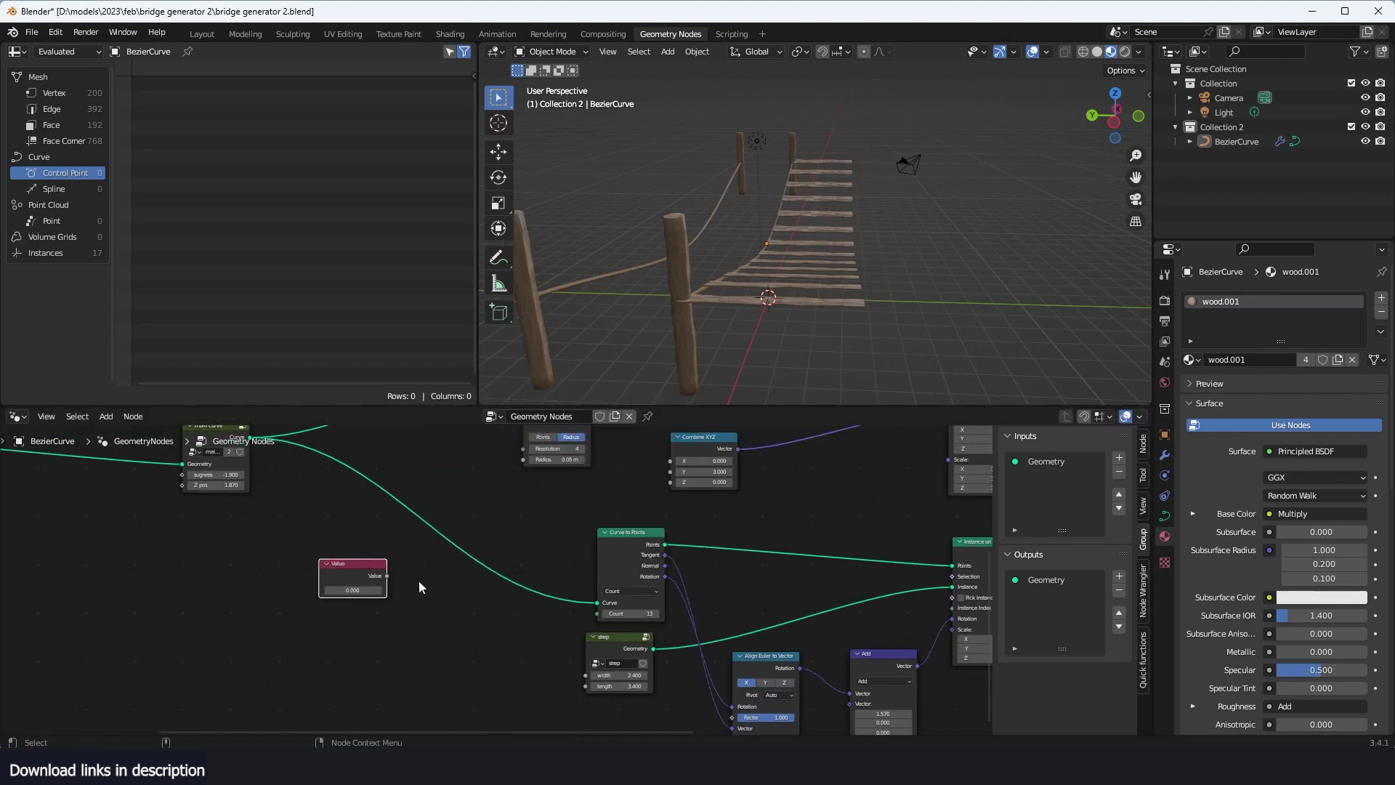
pyautogui.click(337, 547)
# Step: Add a second Group Input node in the empty area before the Curve to Points and strep nodes
pyautogui.hotkey('shift', 'a')
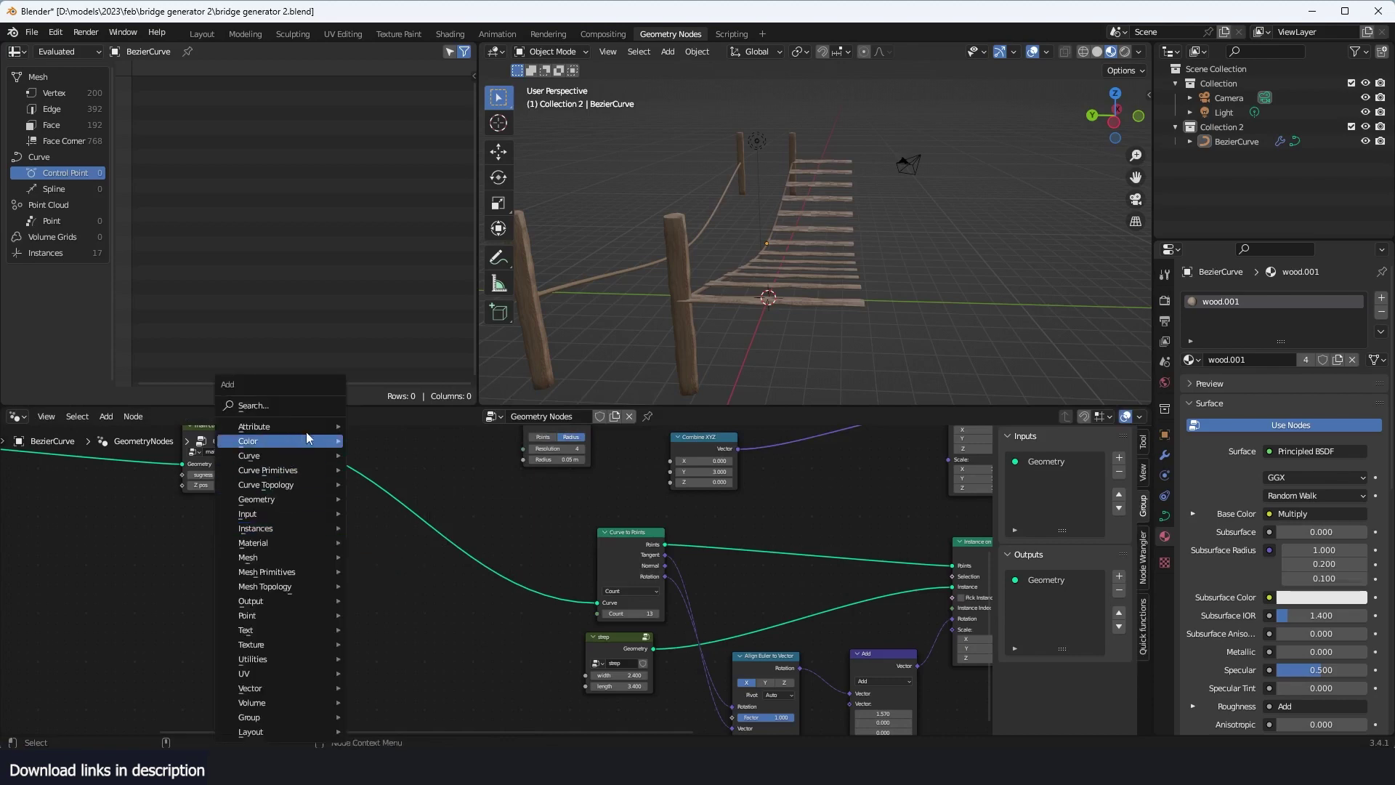
pyautogui.click(311, 406)
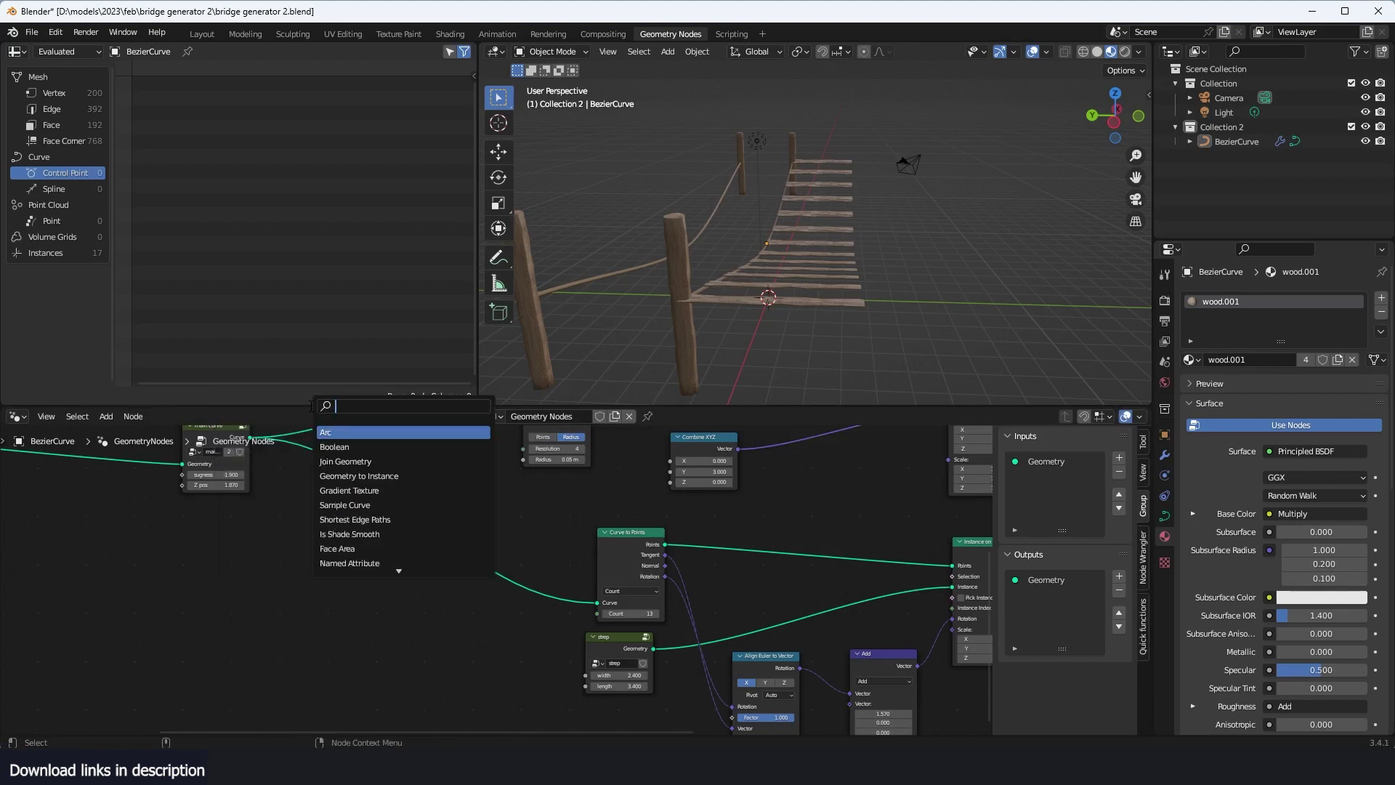
pyautogui.write('grou')
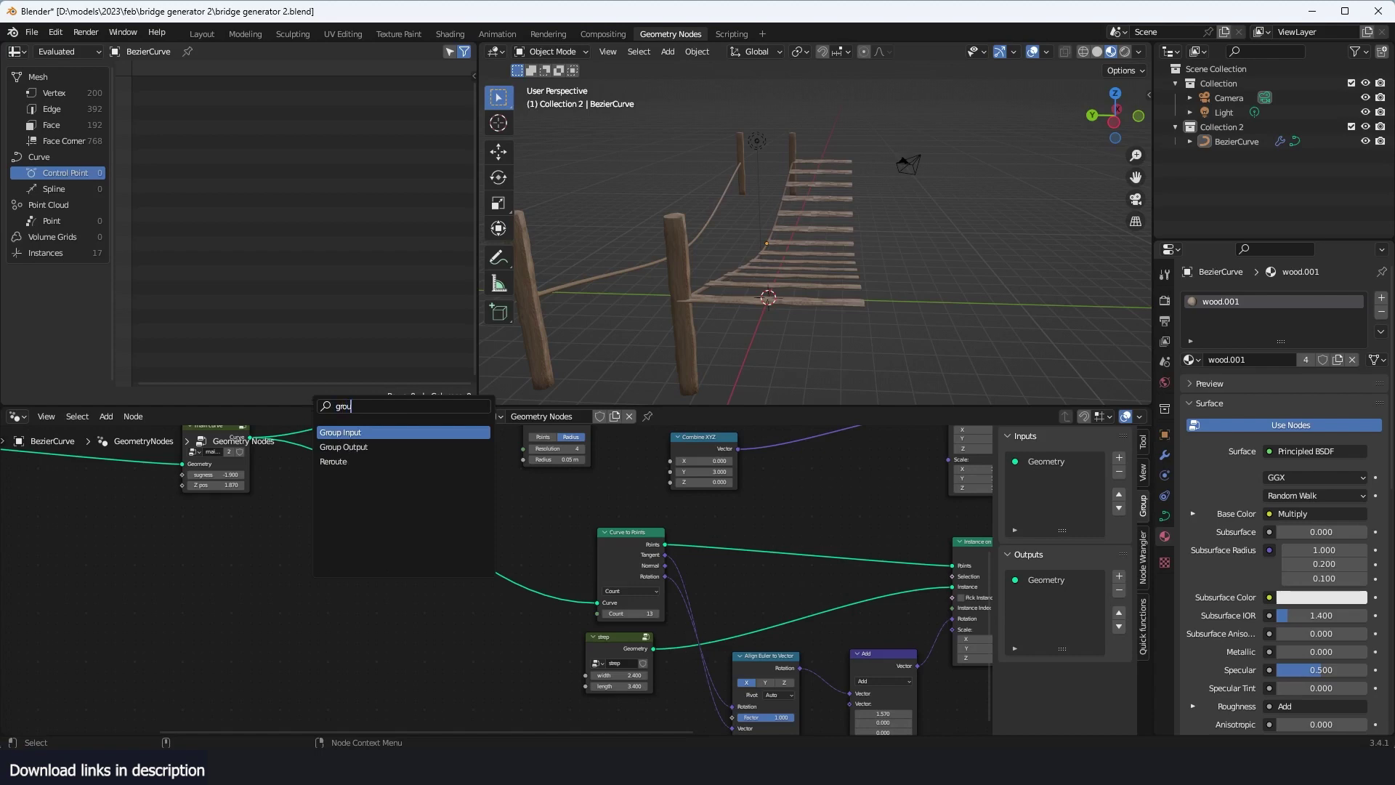
pyautogui.click(386, 433)
pyautogui.click(306, 616)
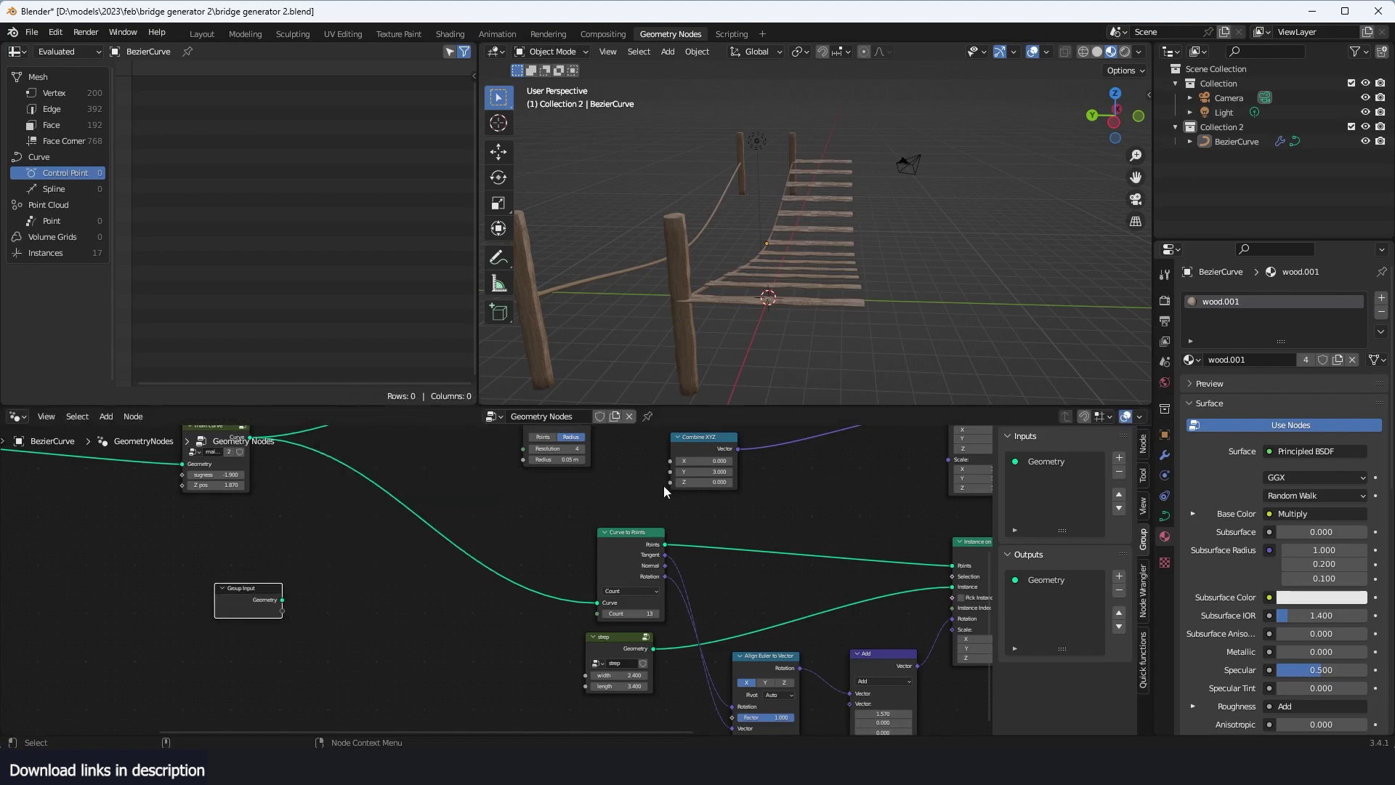
# Step: Expose the Combine XYZ Y value as a group input named "bridge width" and feed it into the strep node's length as well
pyautogui.moveTo(670, 473); pyautogui.dragTo(282, 610)
pyautogui.click(1030, 477)
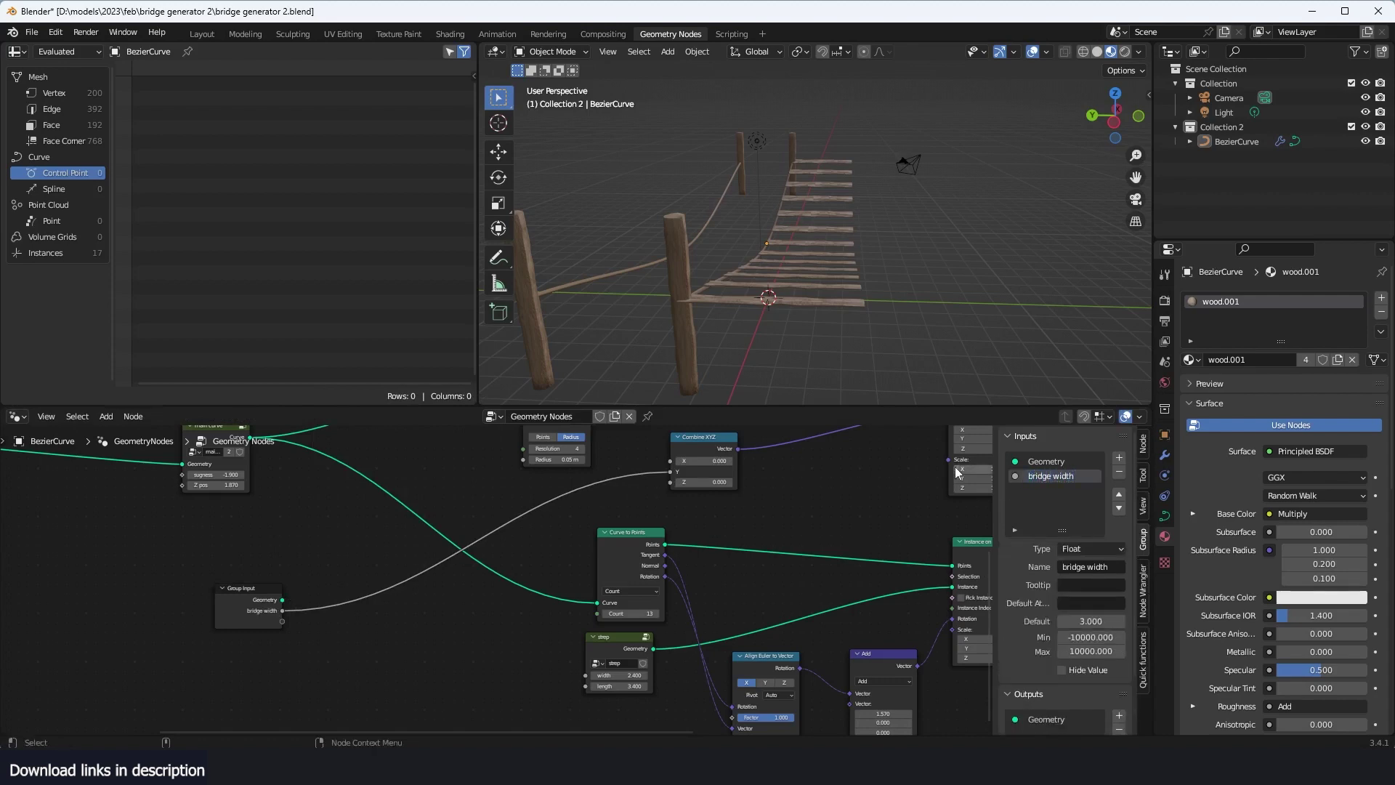
pyautogui.moveTo(280, 611); pyautogui.dragTo(584, 688)
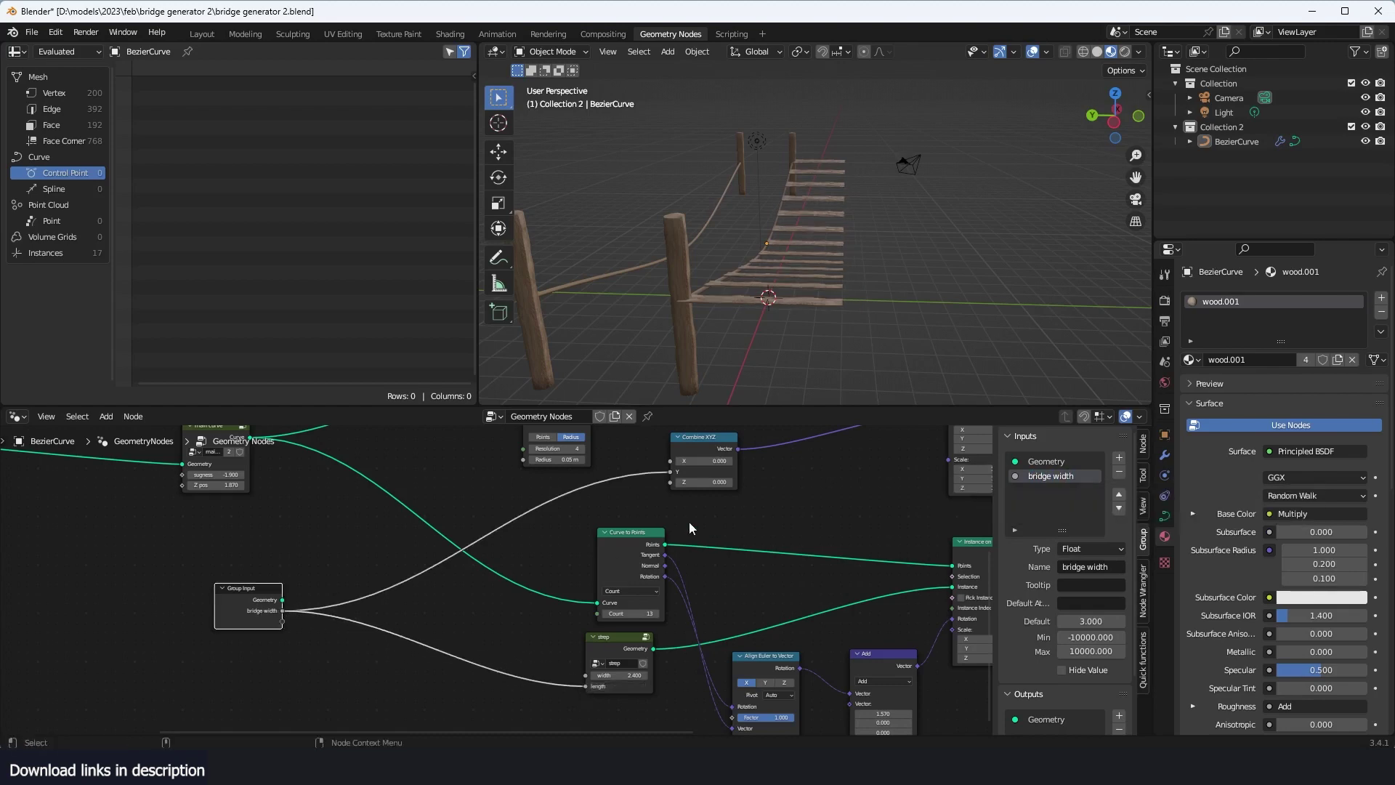
# Step: Insert a Math node set to Multiply by -1.000 between the bridge width input and the Combine XYZ Y value
pyautogui.hotkey('shift', 'a')
pyautogui.click(585, 404)
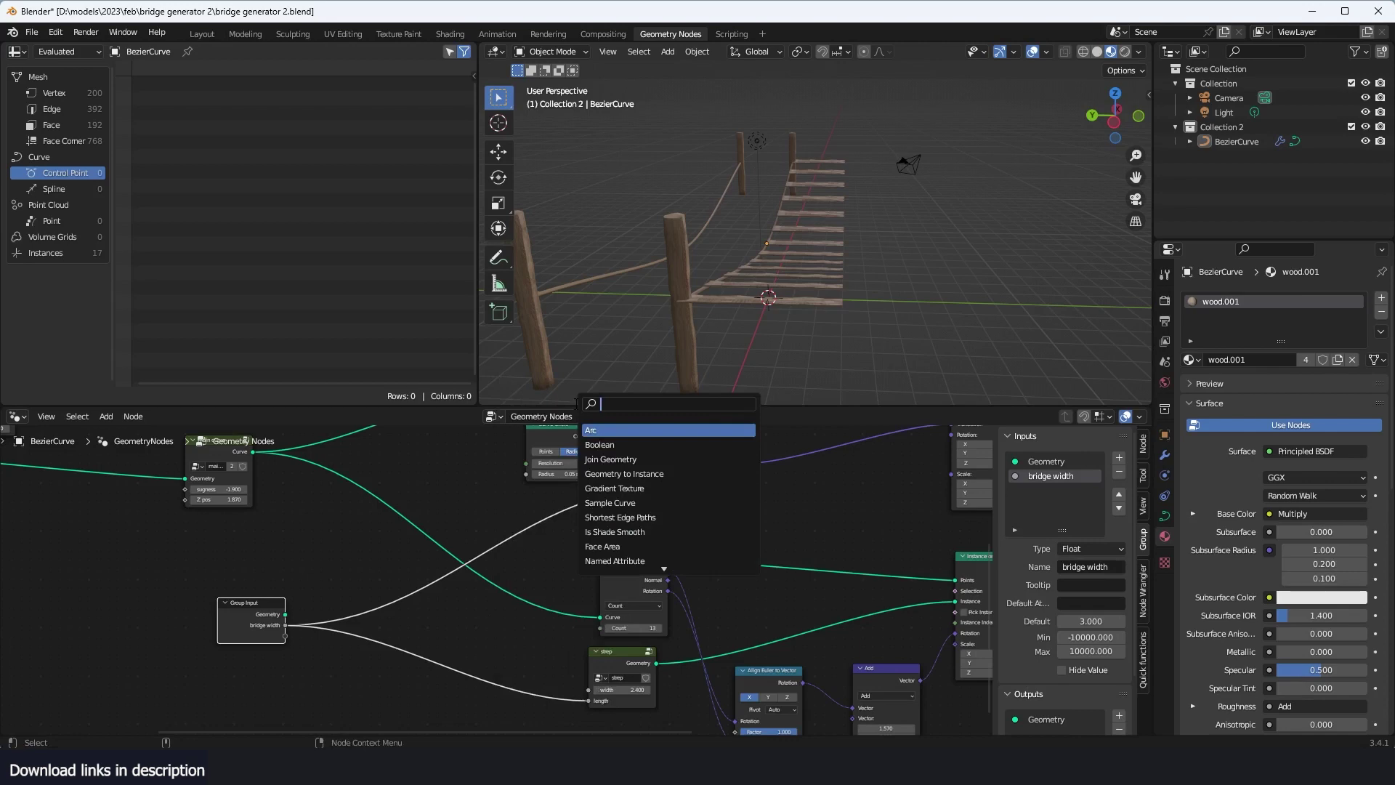
pyautogui.write('math')
pyautogui.press('Return')
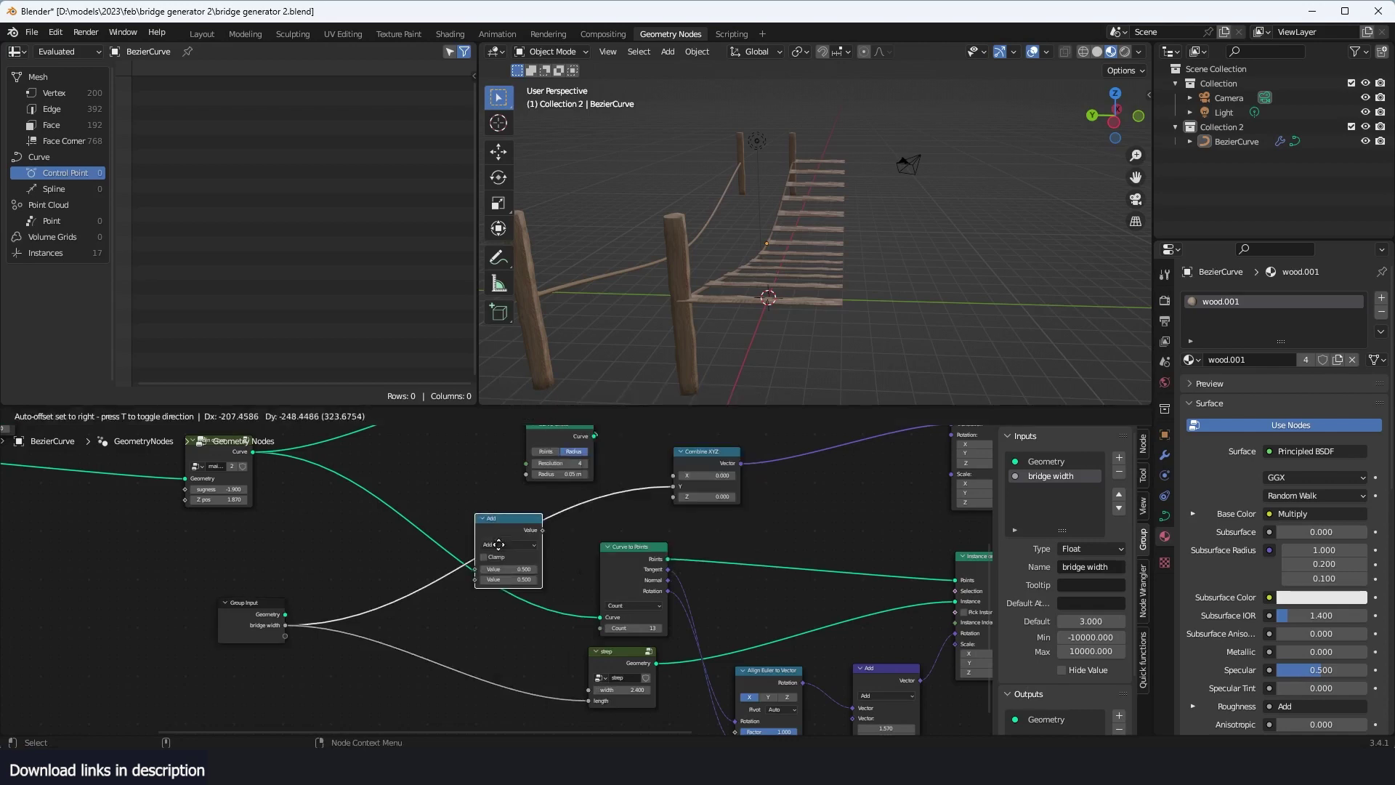
pyautogui.click(534, 524)
pyautogui.click(553, 542)
pyautogui.click(552, 584)
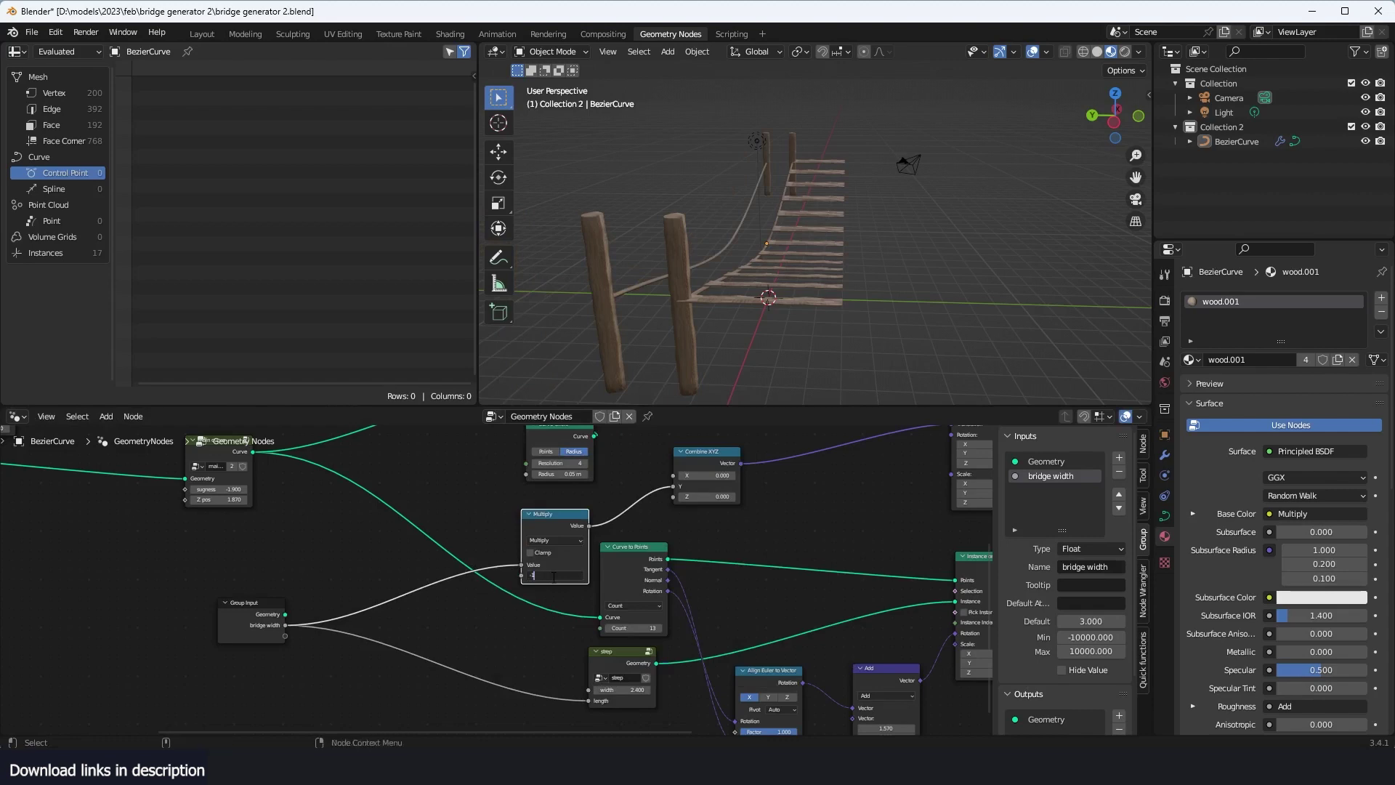
pyautogui.write('1')
pyautogui.press('Return')
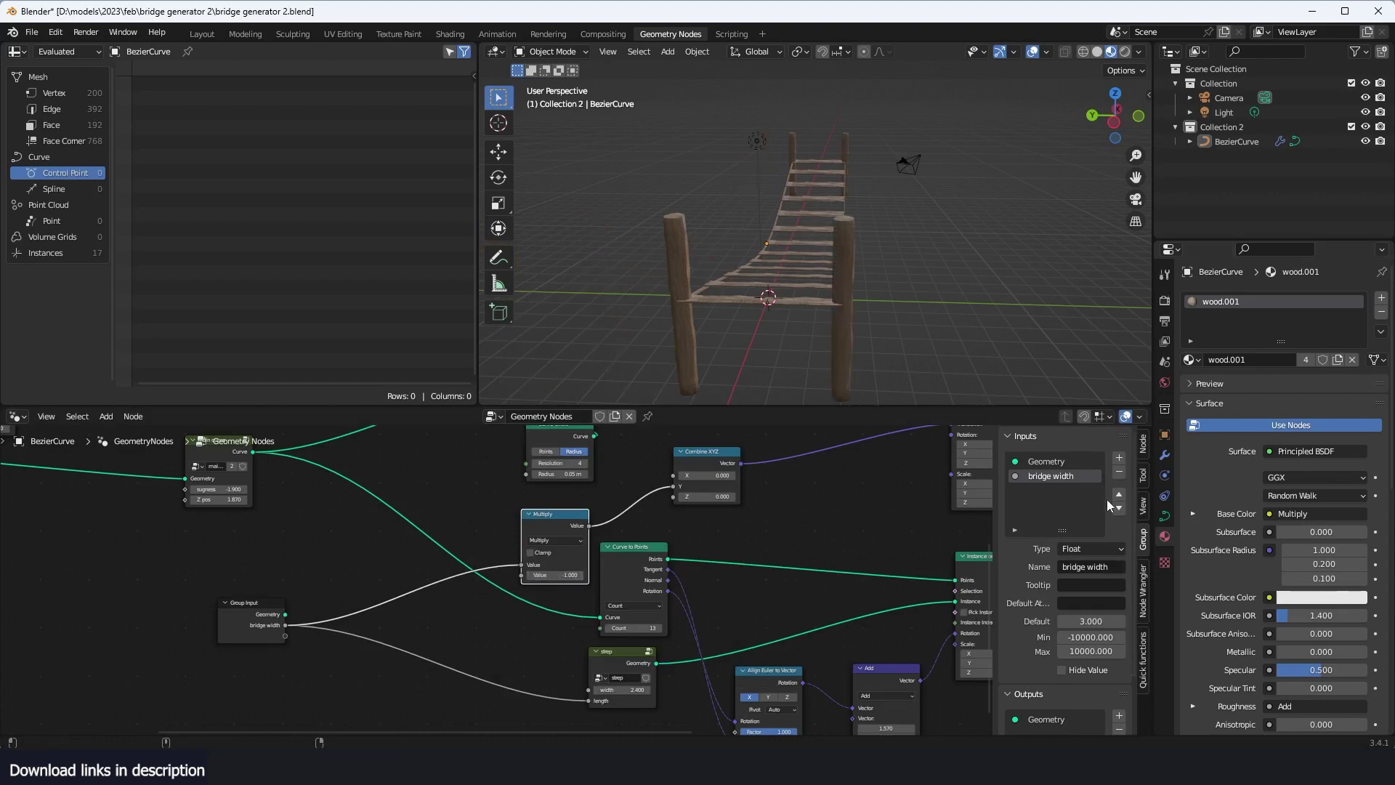
# Step: Set the Geometry Nodes modifier's bridge width to 3.790 and save the file
pyautogui.click(1165, 454)
pyautogui.hotkey('ctrl', 's')
pyautogui.moveTo(1308, 361); pyautogui.dragTo(1322, 361)
pyautogui.moveTo(763, 254); pyautogui.dragTo(803, 286, button='middle')
pyautogui.scroll(-4, 583, 569)
pyautogui.moveTo(182, 616); pyautogui.dragTo(433, 608, button='middle')
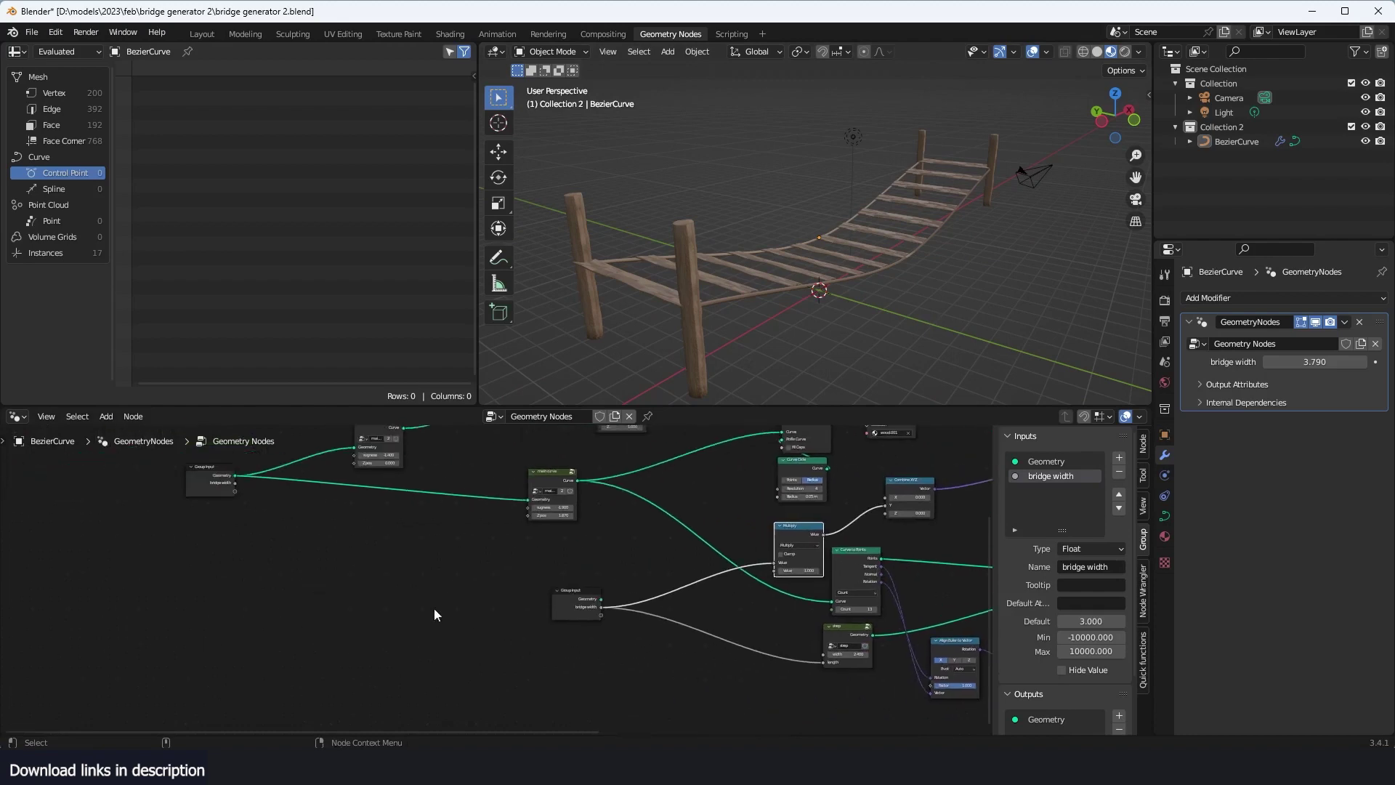
pyautogui.hotkey('ctrl', 's')
pyautogui.moveTo(391, 541); pyautogui.dragTo(553, 613, button='middle')
pyautogui.scroll(4, 553, 612)
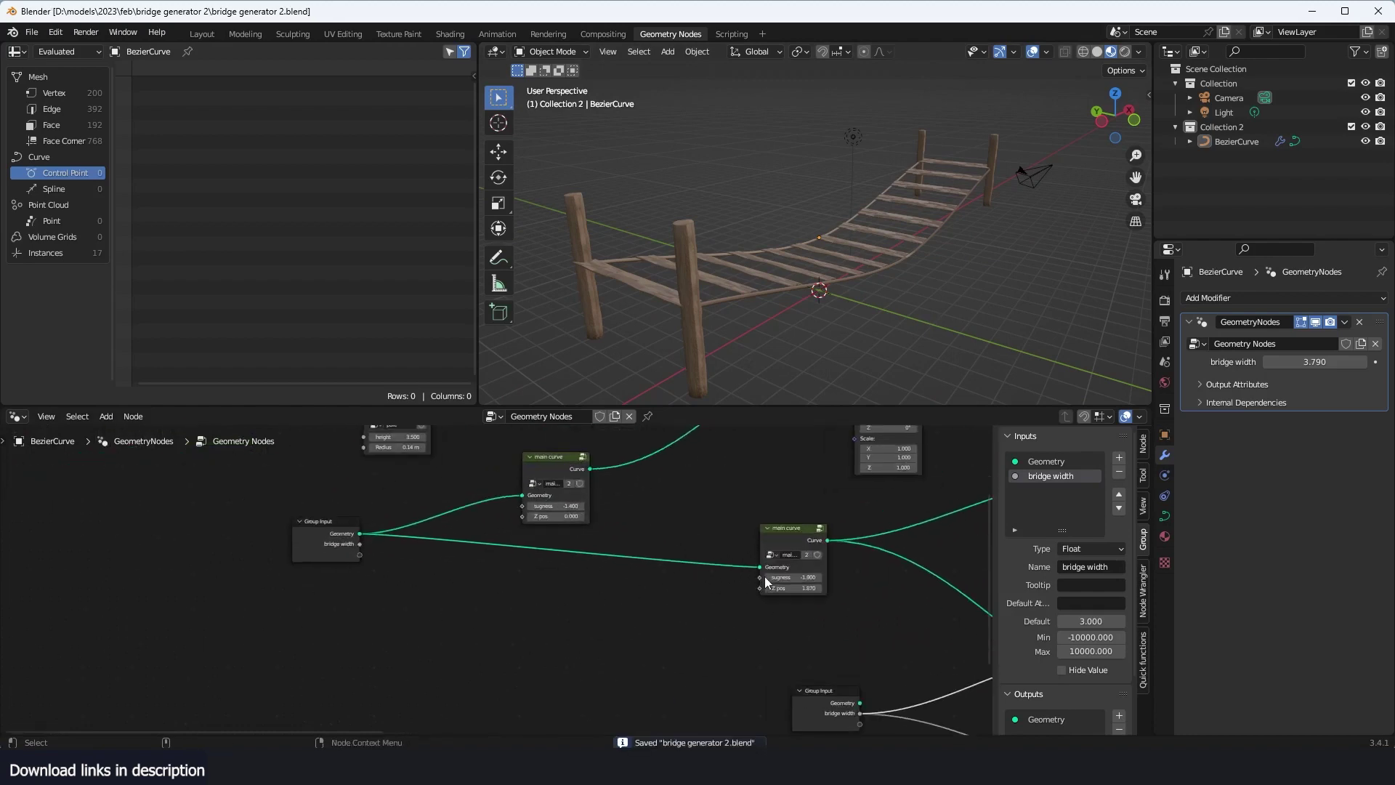
pyautogui.moveTo(760, 578); pyautogui.dragTo(365, 643)
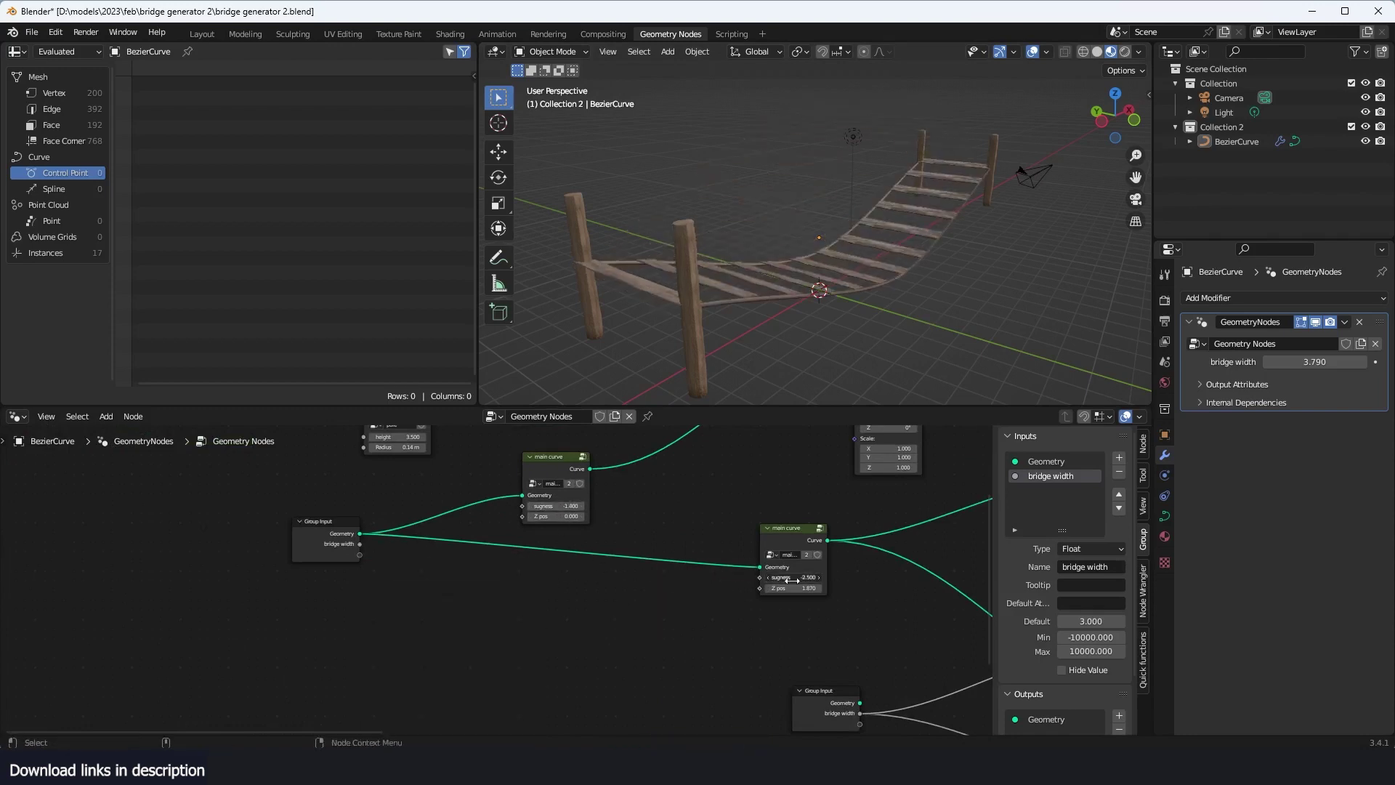
pyautogui.moveTo(368, 547); pyautogui.dragTo(364, 547)
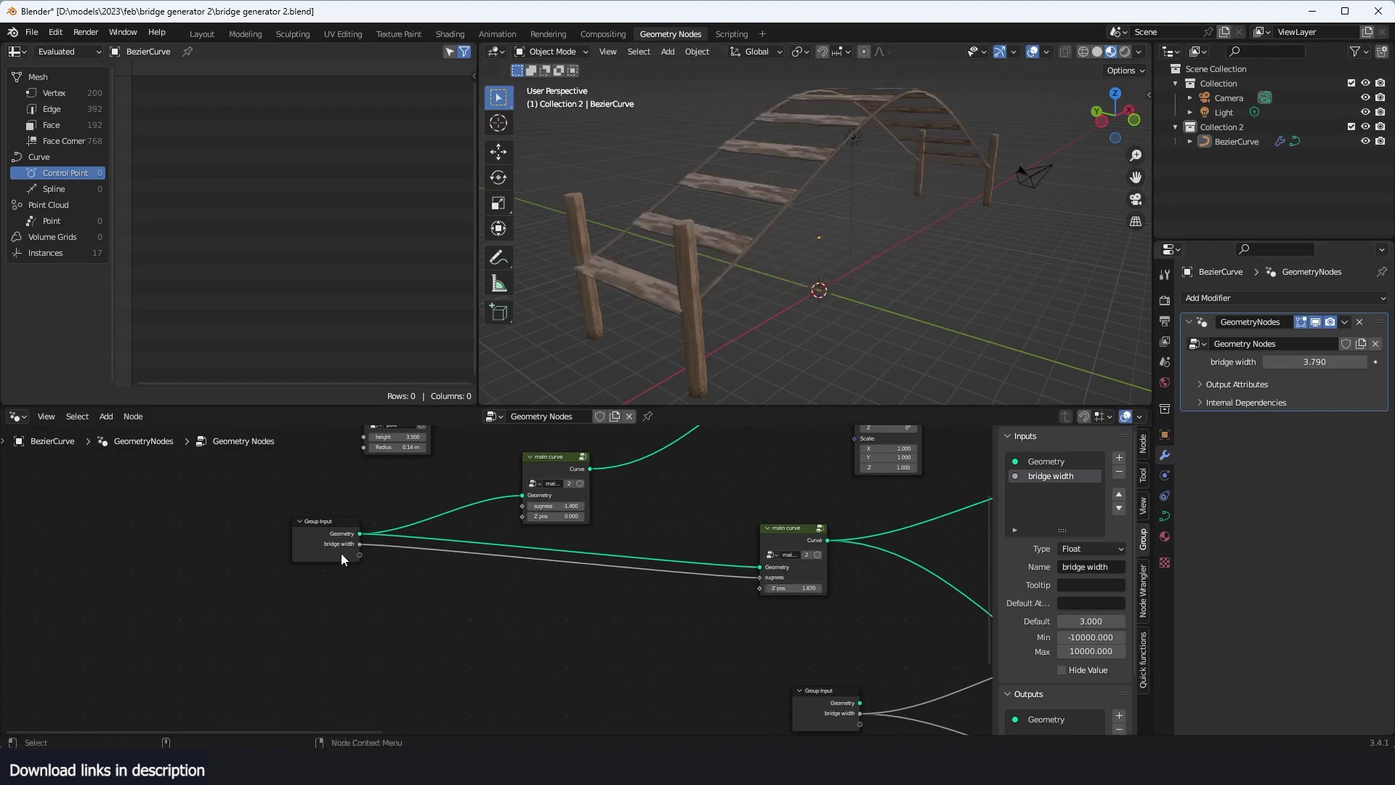
pyautogui.keyDown('ctrl'); pyautogui.moveTo(391, 569); pyautogui.dragTo(539, 586, button='right'); pyautogui.keyUp('ctrl')
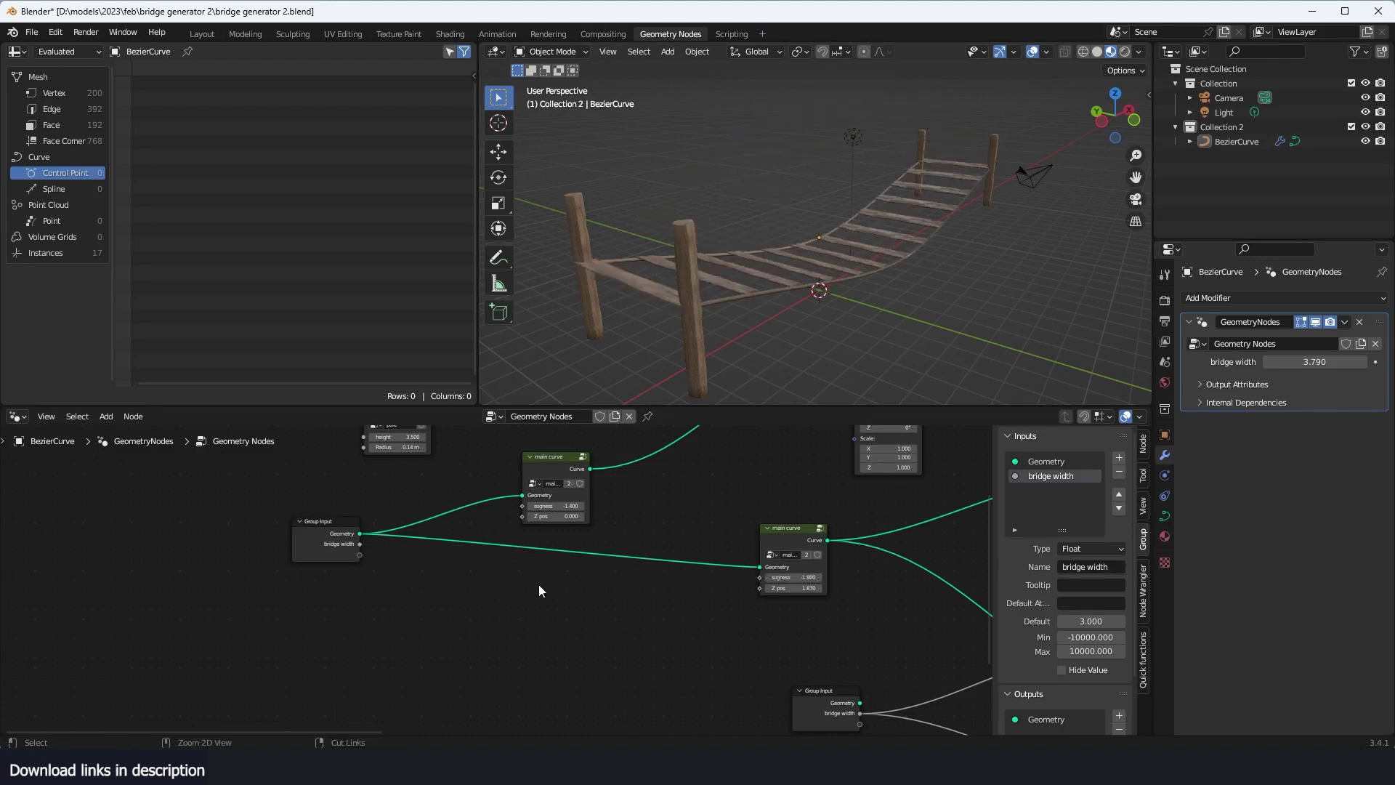
# Step: Expose the rope and plank curve's sugness as a group input, set it to -3.210 in the modifier and save the file
pyautogui.moveTo(348, 548); pyautogui.dragTo(357, 552)
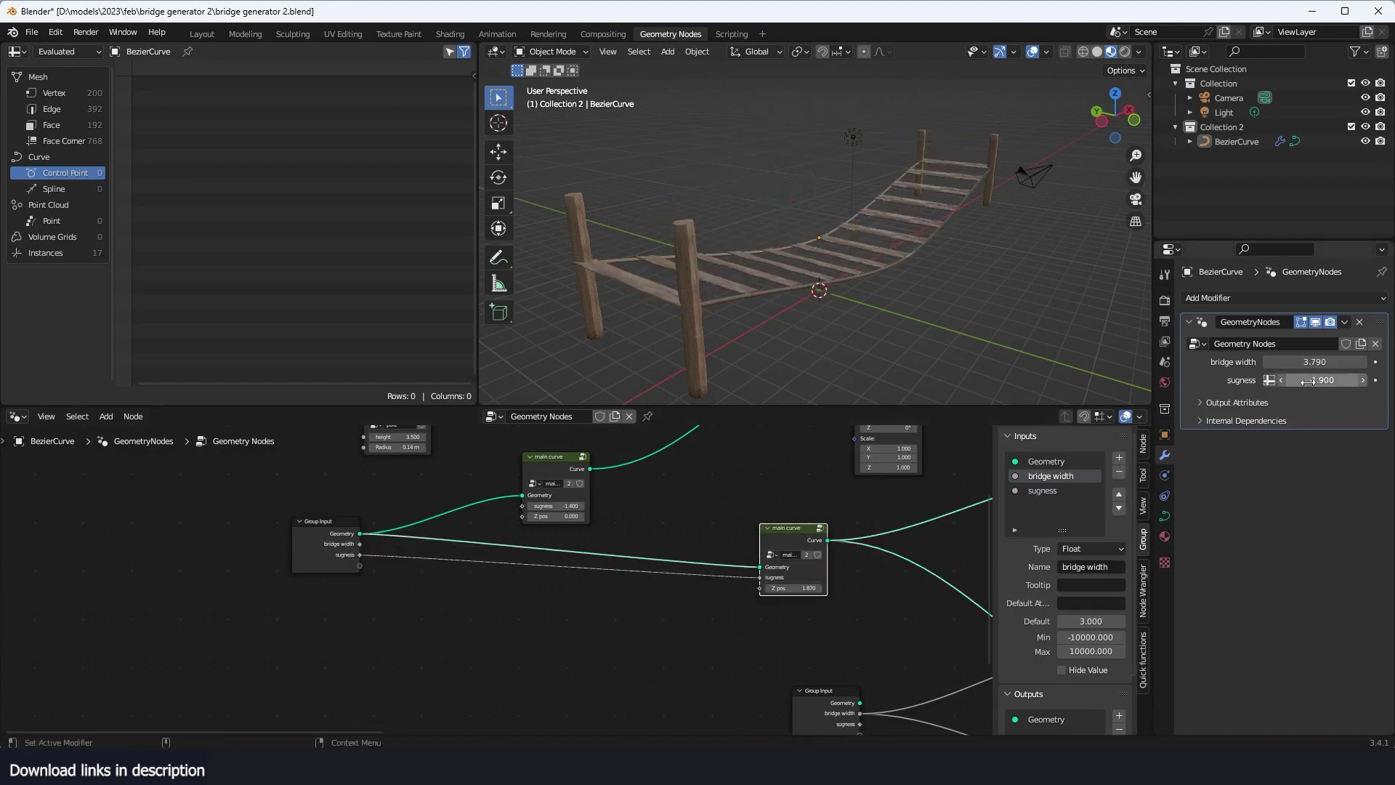
pyautogui.moveTo(1308, 380); pyautogui.dragTo(1273, 380)
pyautogui.moveTo(836, 290); pyautogui.dragTo(956, 377, button='middle')
pyautogui.scroll(-8, 927, 632)
pyautogui.moveTo(928, 632); pyautogui.dragTo(718, 590, button='middle')
pyautogui.scroll(3, 718, 590)
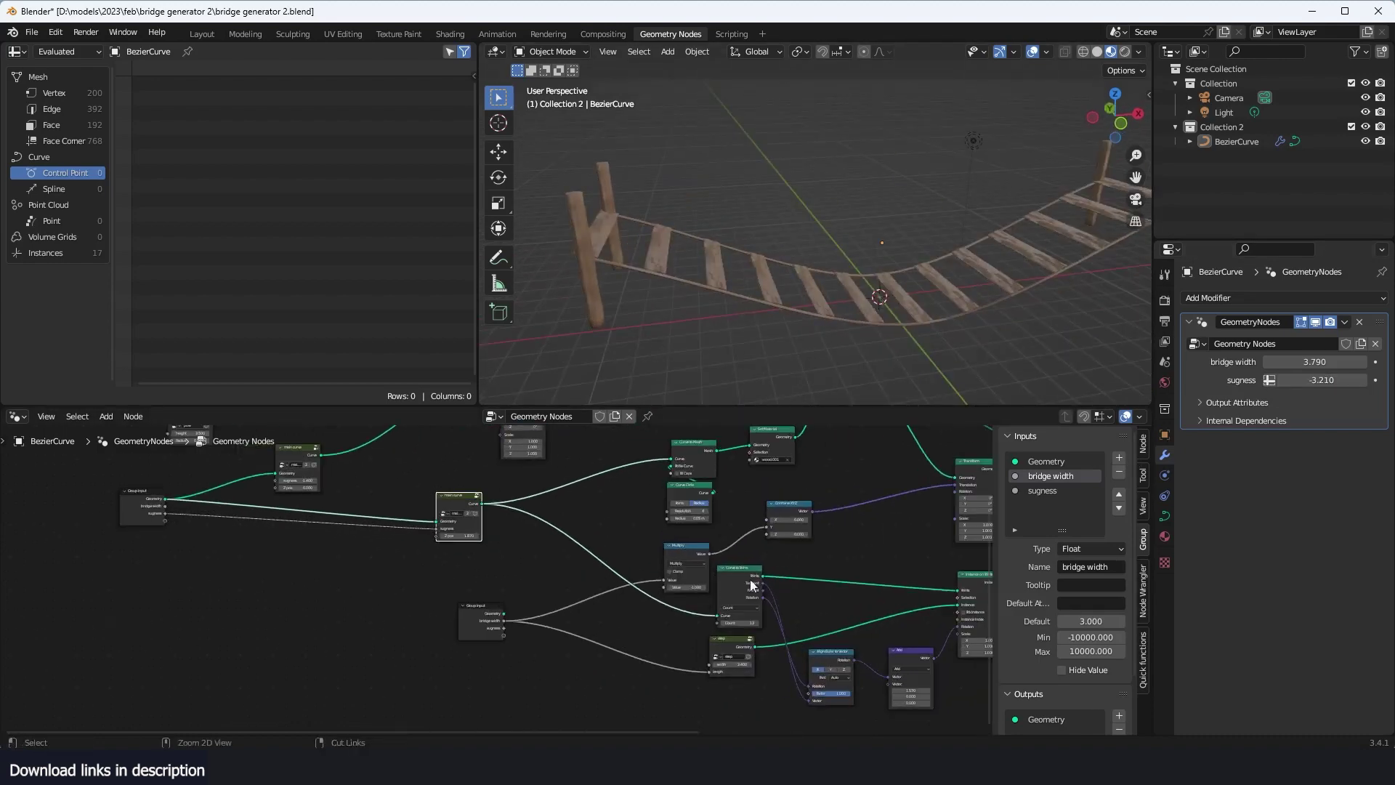
pyautogui.hotkey('ctrl', 's')
# Step: Expose the Curve to Points count as a group input, set it to 23 in the modifier and save the file
pyautogui.scroll(4, 716, 537)
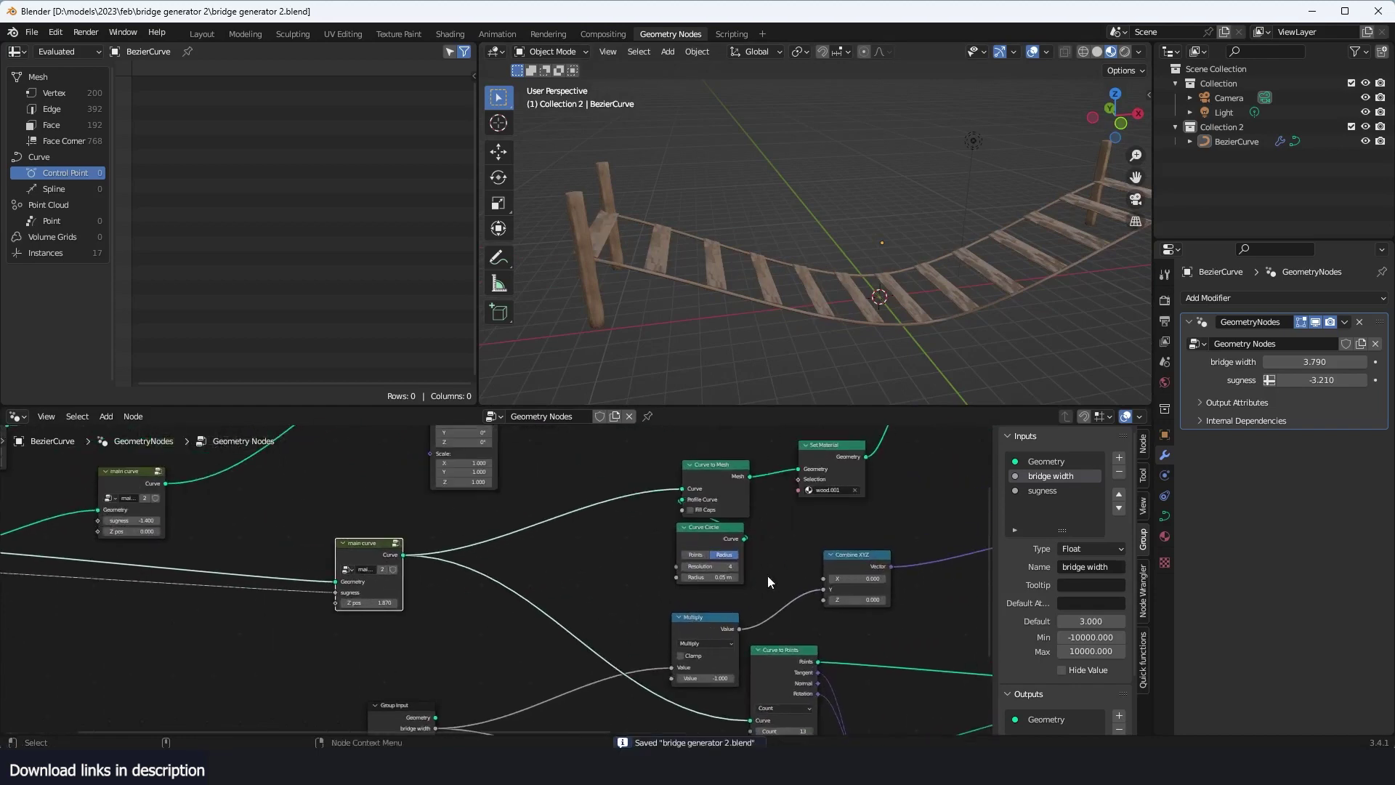
pyautogui.scroll(-6, 770, 577)
pyautogui.moveTo(774, 590); pyautogui.dragTo(726, 513, button='middle')
pyautogui.scroll(2, 803, 609)
pyautogui.moveTo(704, 659)
pyautogui.mouseDown(button='middle')
pyautogui.moveTo(717, 650)
pyautogui.moveTo(694, 654)
pyautogui.mouseUp(button='middle')
pyautogui.scroll(2, 697, 653)
pyautogui.moveTo(690, 603); pyautogui.dragTo(715, 604)
pyautogui.moveTo(611, 600); pyautogui.dragTo(766, 617, button='middle')
pyautogui.scroll(-1, 769, 619)
pyautogui.moveTo(770, 620); pyautogui.dragTo(126, 502)
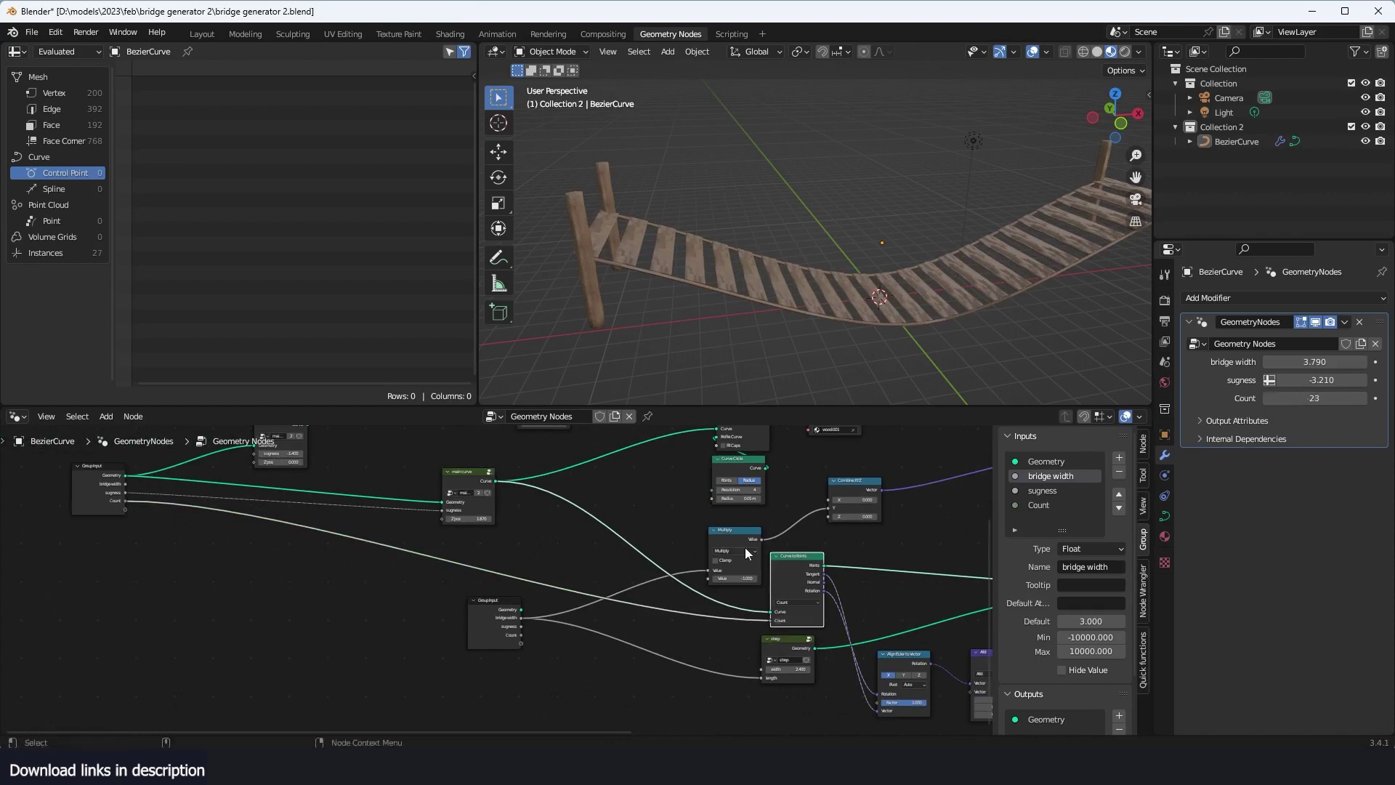
pyautogui.scroll(-3, 883, 516)
pyautogui.moveTo(883, 516); pyautogui.dragTo(476, 538, button='middle')
pyautogui.hotkey('ctrl', 's')
pyautogui.moveTo(872, 323); pyautogui.dragTo(936, 327, button='middle')
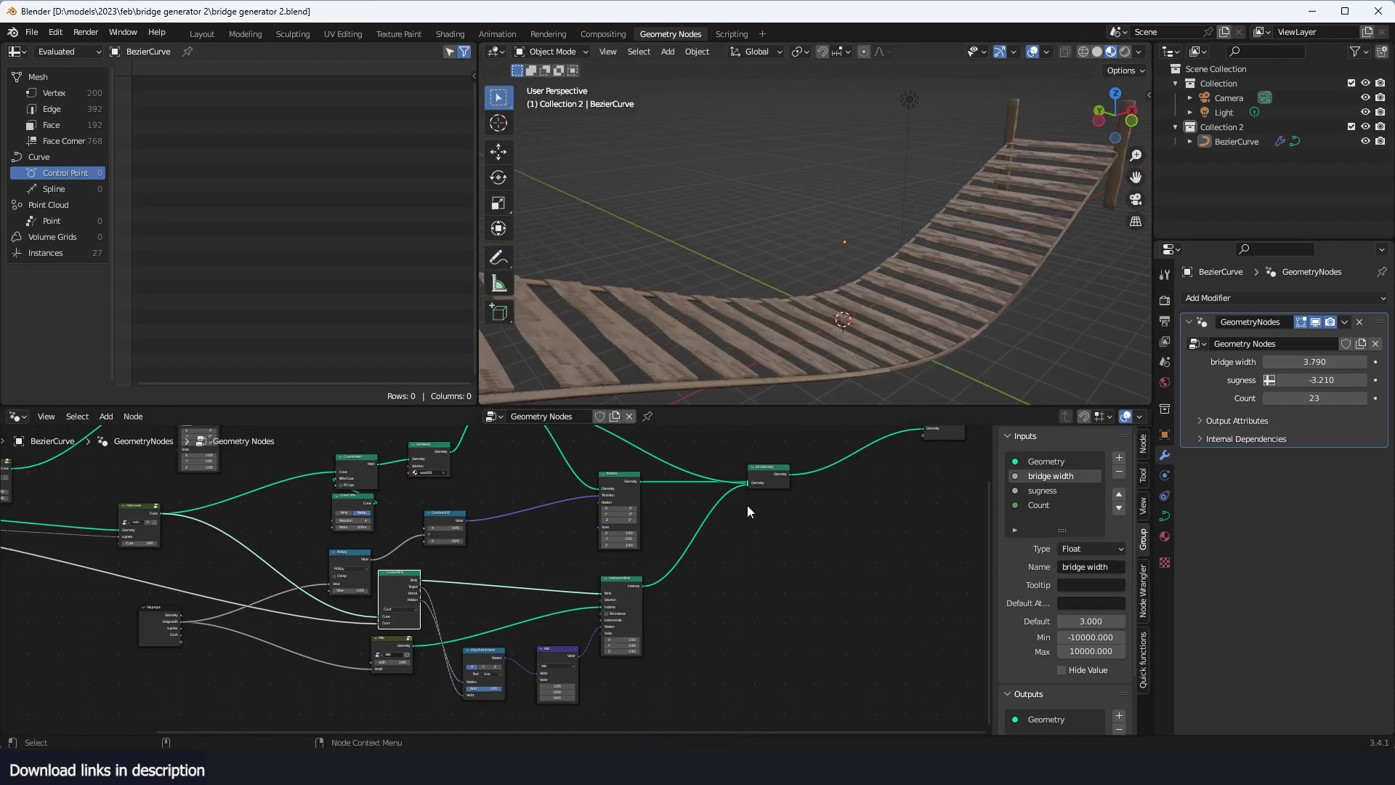
# Step: Move the final Join Geometry and Add nodes apart to make room around Instance on Points
pyautogui.moveTo(759, 482); pyautogui.dragTo(857, 462)
pyautogui.scroll(2, 700, 543)
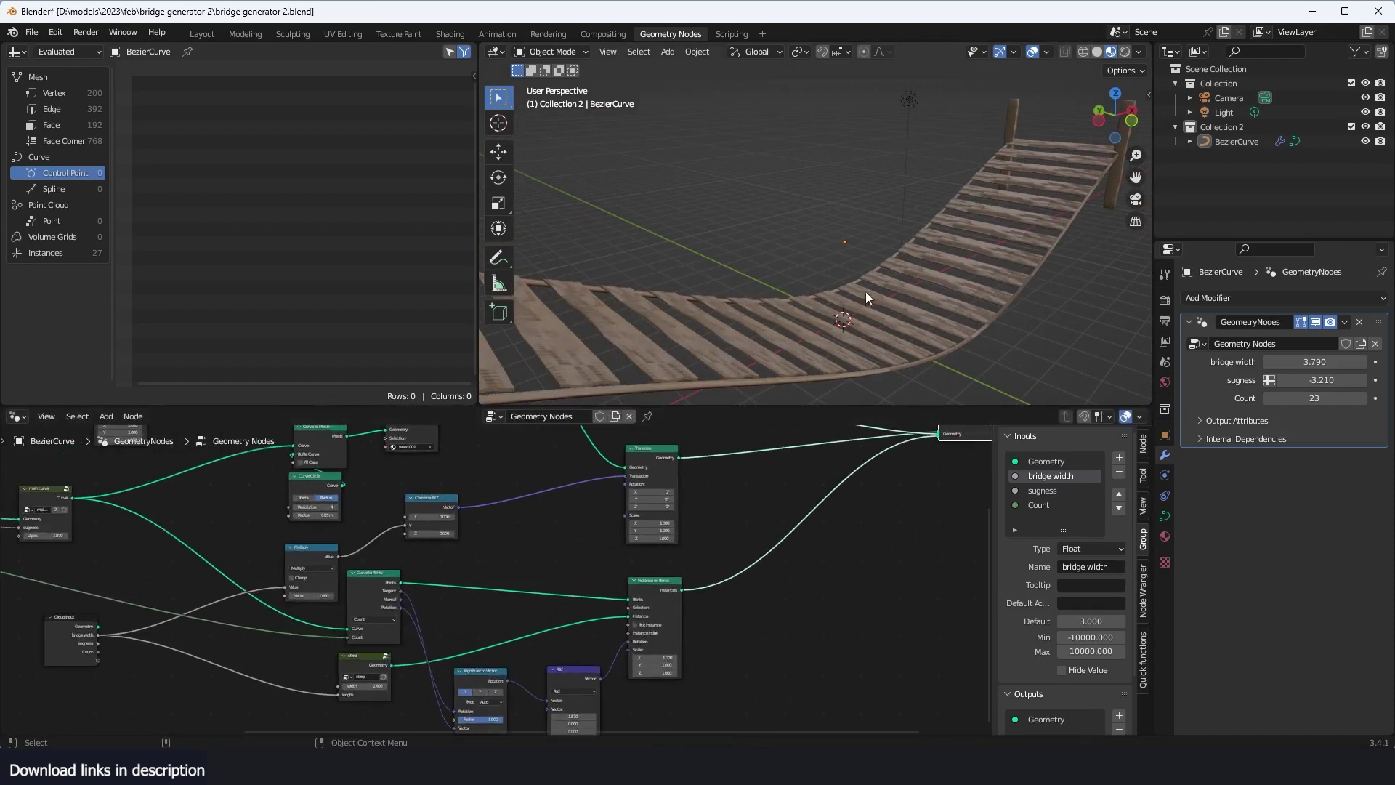
pyautogui.scroll(3, 735, 529)
pyautogui.moveTo(530, 647); pyautogui.dragTo(495, 627)
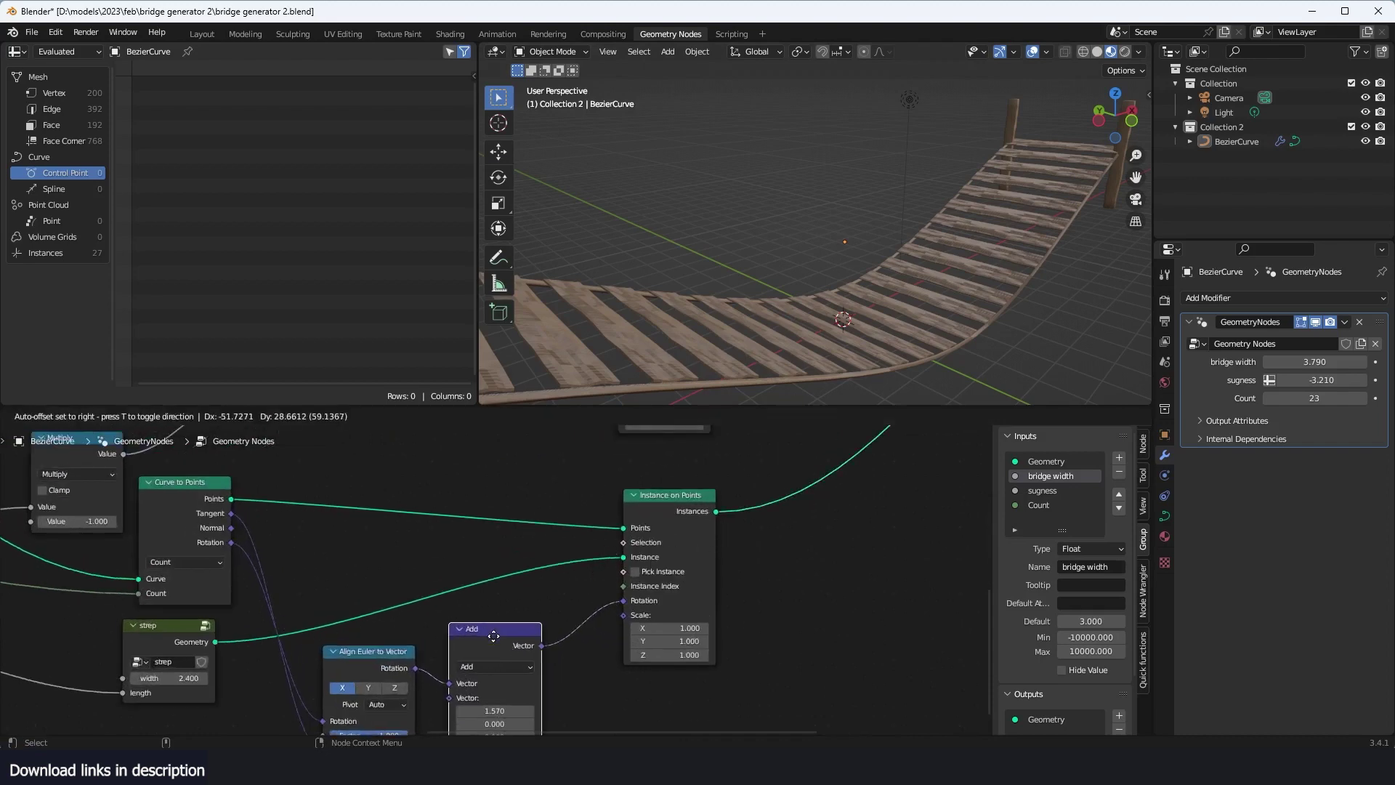
pyautogui.moveTo(790, 527); pyautogui.dragTo(679, 527, button='middle')
# Step: Insert a Rotate Instances node between Instance on Points and the final Join Geometry
pyautogui.click(581, 501)
pyautogui.hotkey('shift', 'a')
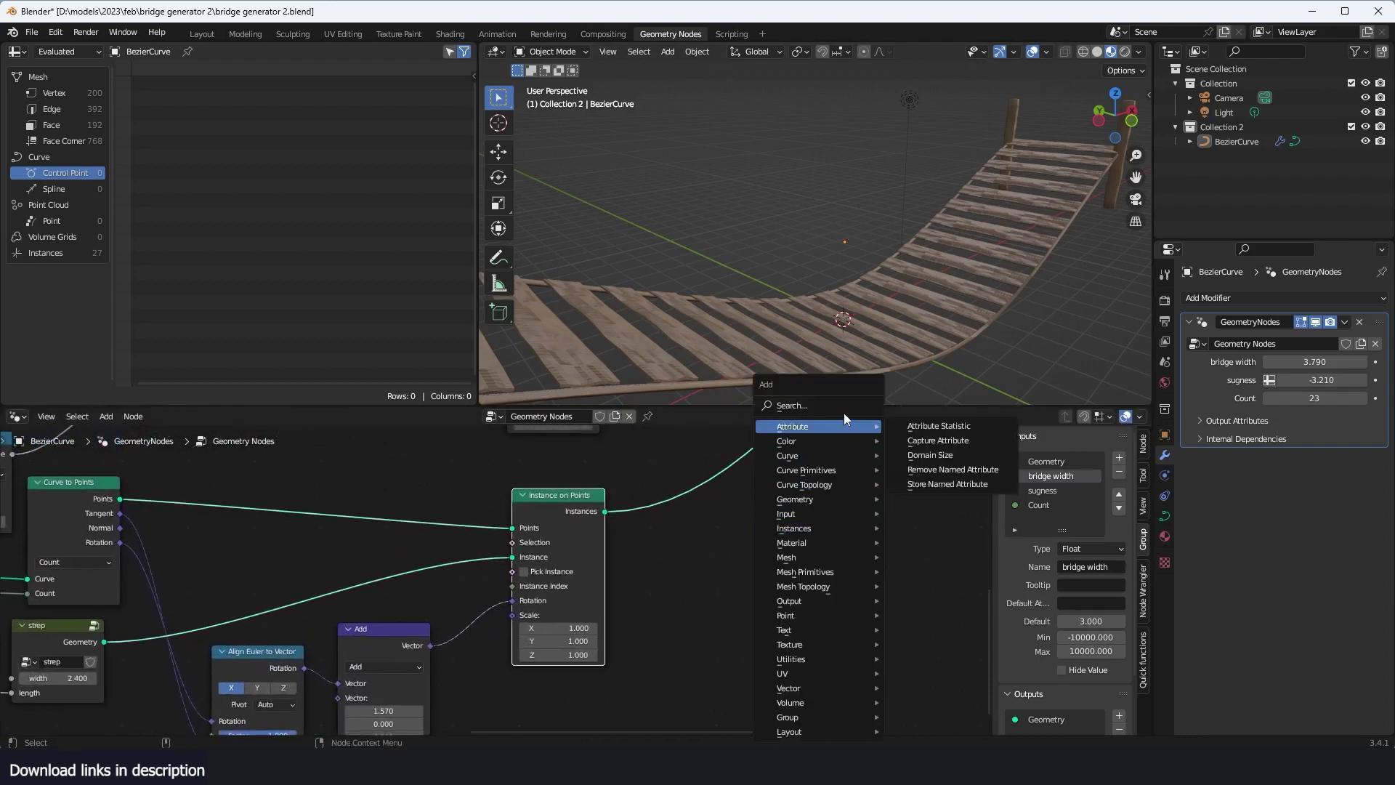
pyautogui.hotkey('shift', 'a')
pyautogui.click(855, 408)
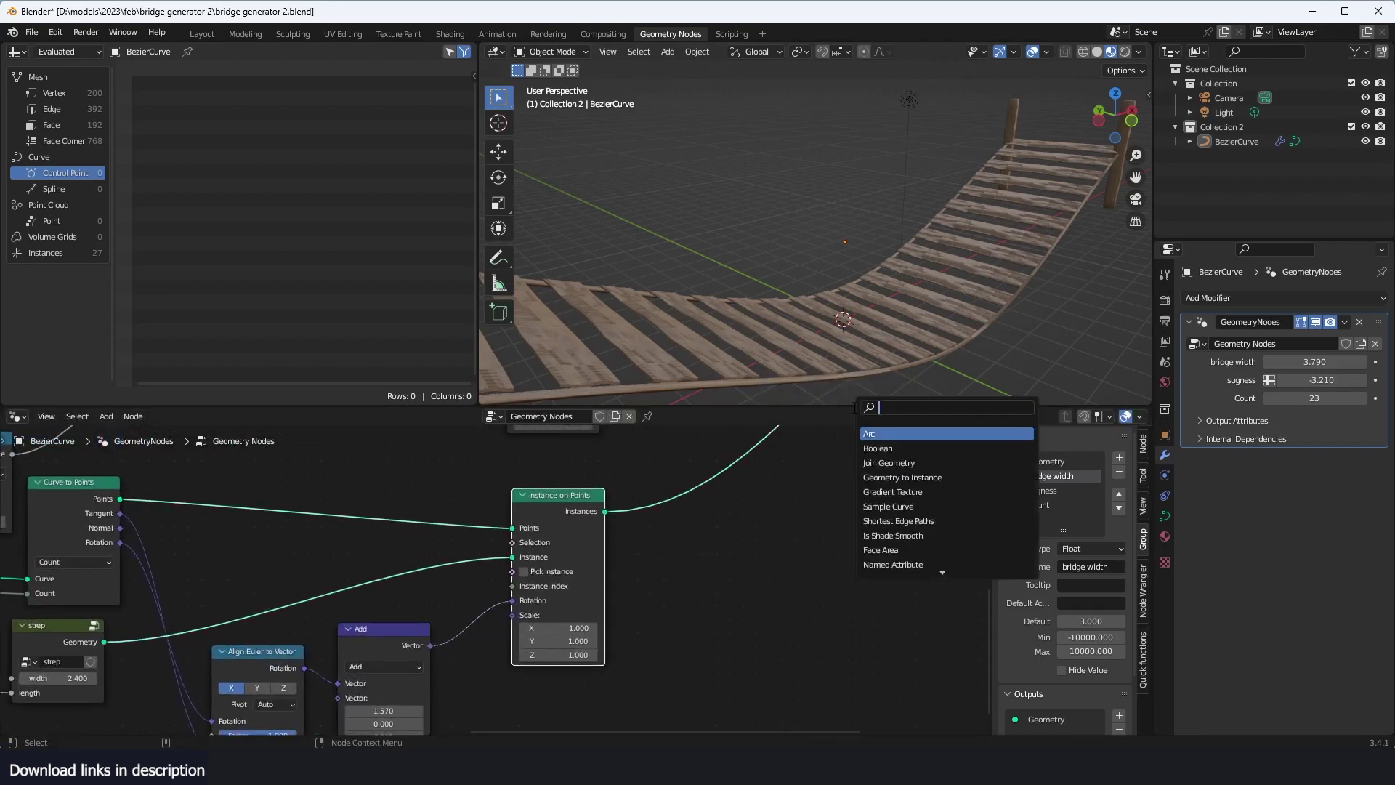
pyautogui.write('rotate')
pyautogui.press('Return')
pyautogui.click(898, 570)
pyautogui.moveTo(898, 570); pyautogui.dragTo(760, 548, button='middle')
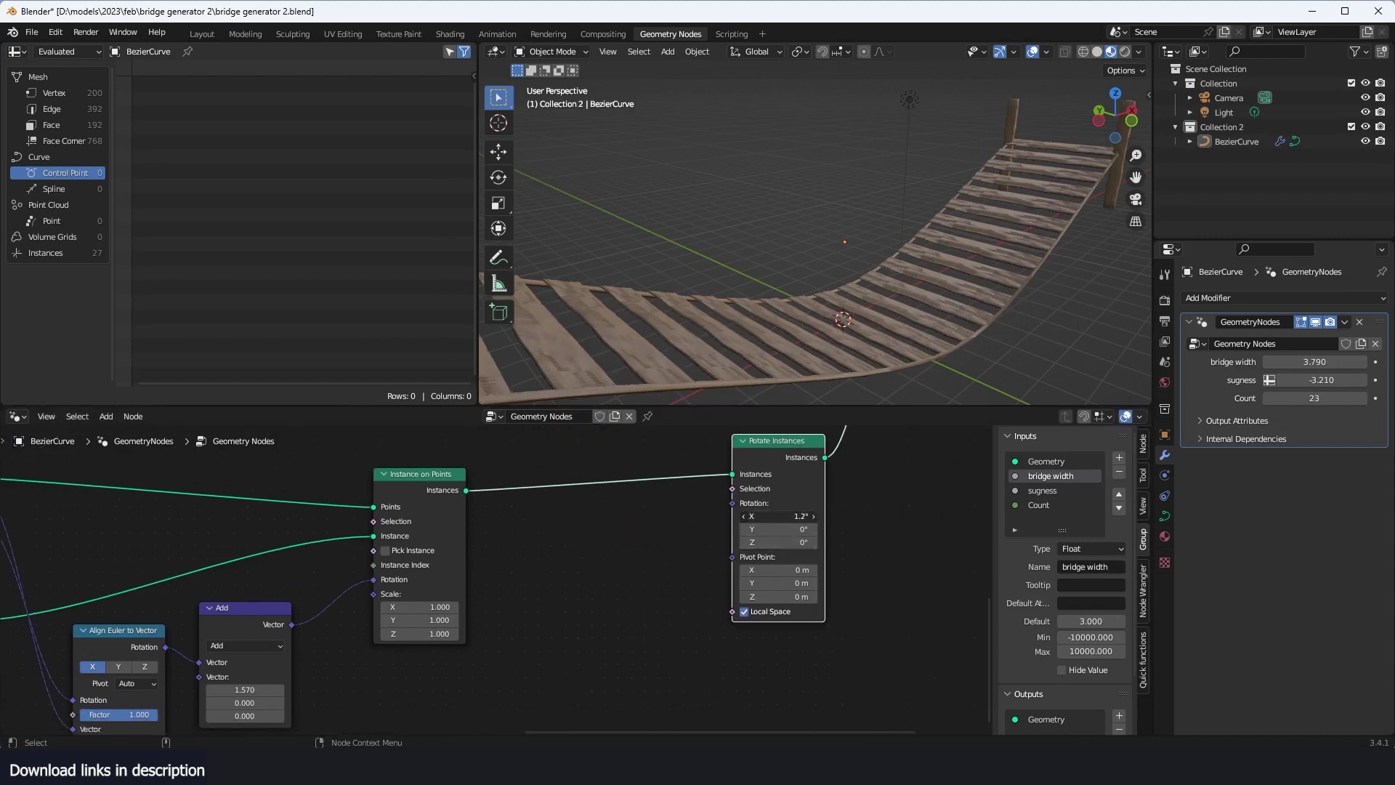
# Step: Add a Combine XYZ node and connect its vector to the Rotation input of the Rotate Instances node
pyautogui.moveTo(674, 550); pyautogui.dragTo(747, 528, button='middle')
pyautogui.hotkey('shift', 'a')
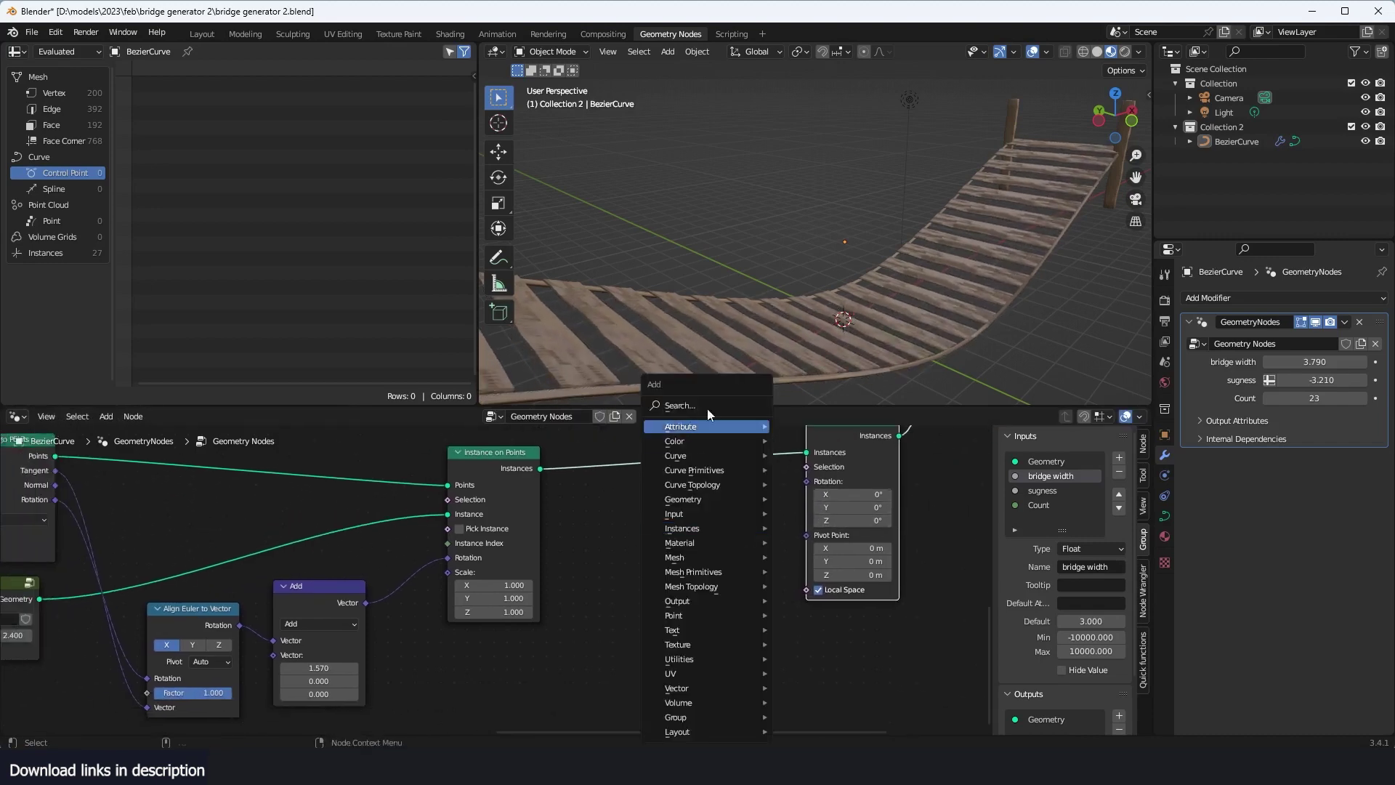
pyautogui.click(709, 406)
pyautogui.write('x')
pyautogui.press('Return')
pyautogui.click(759, 532)
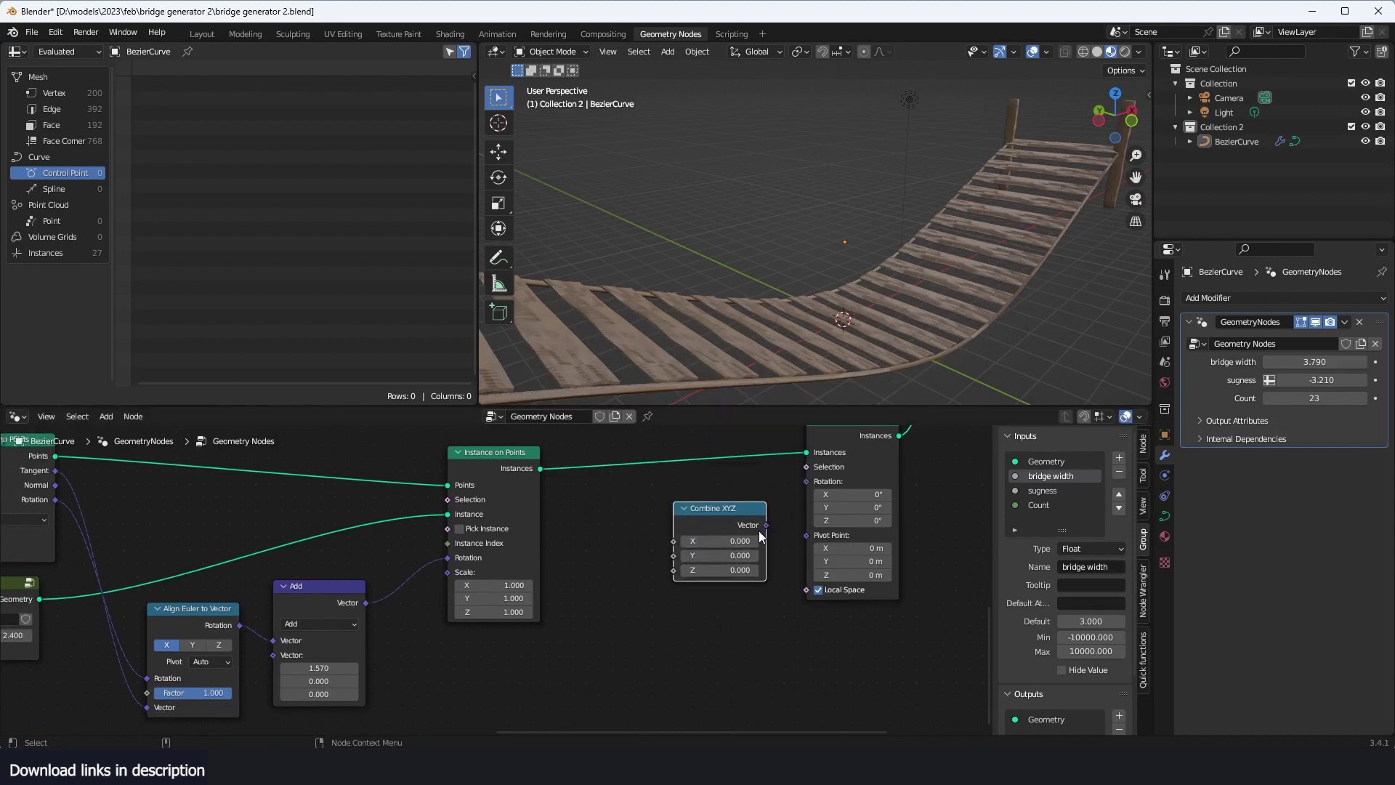
pyautogui.moveTo(812, 483); pyautogui.dragTo(811, 482)
# Step: Add a Random Value node into the X input of Combine XYZ, with minimum -0.100 and maximum 1.800
pyautogui.hotkey('shift', 'a')
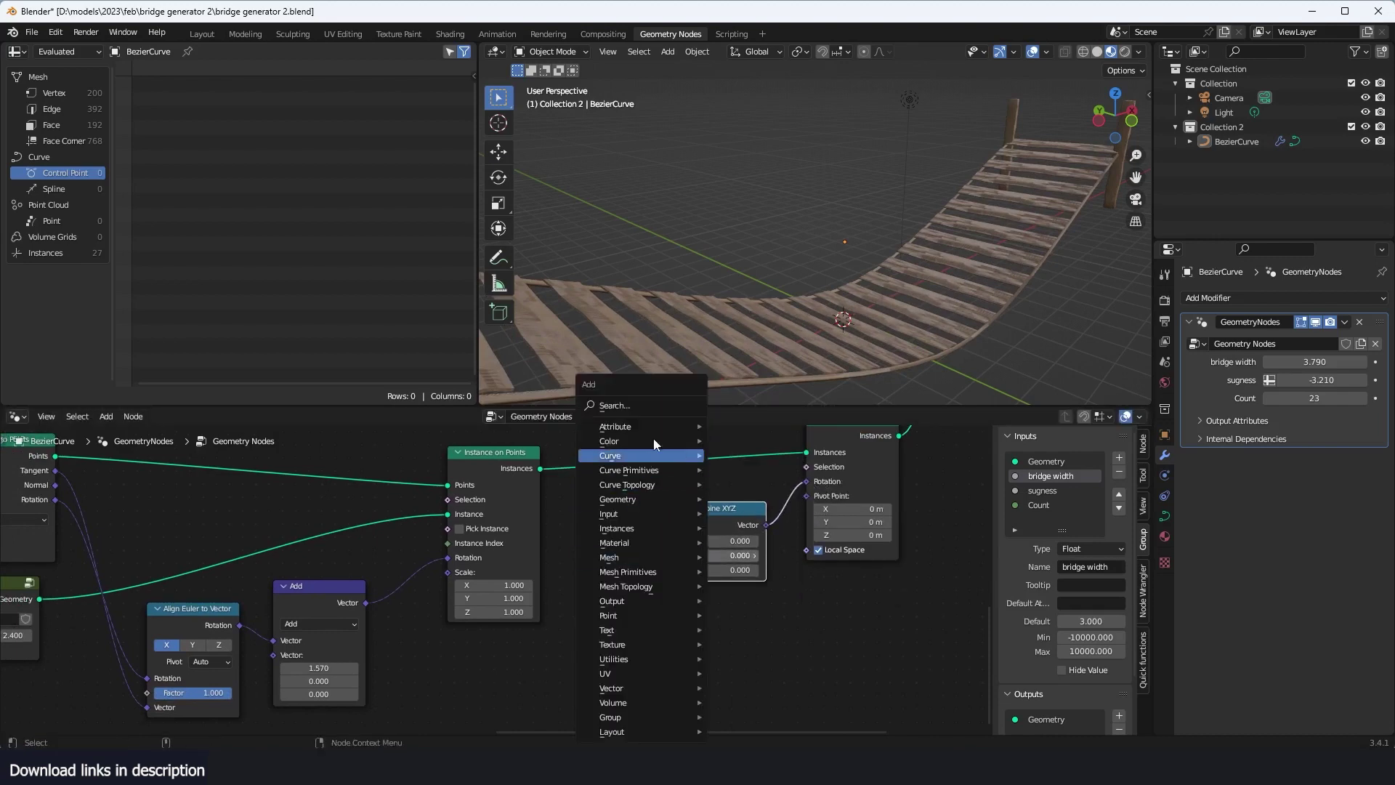
pyautogui.click(626, 405)
pyautogui.write('random')
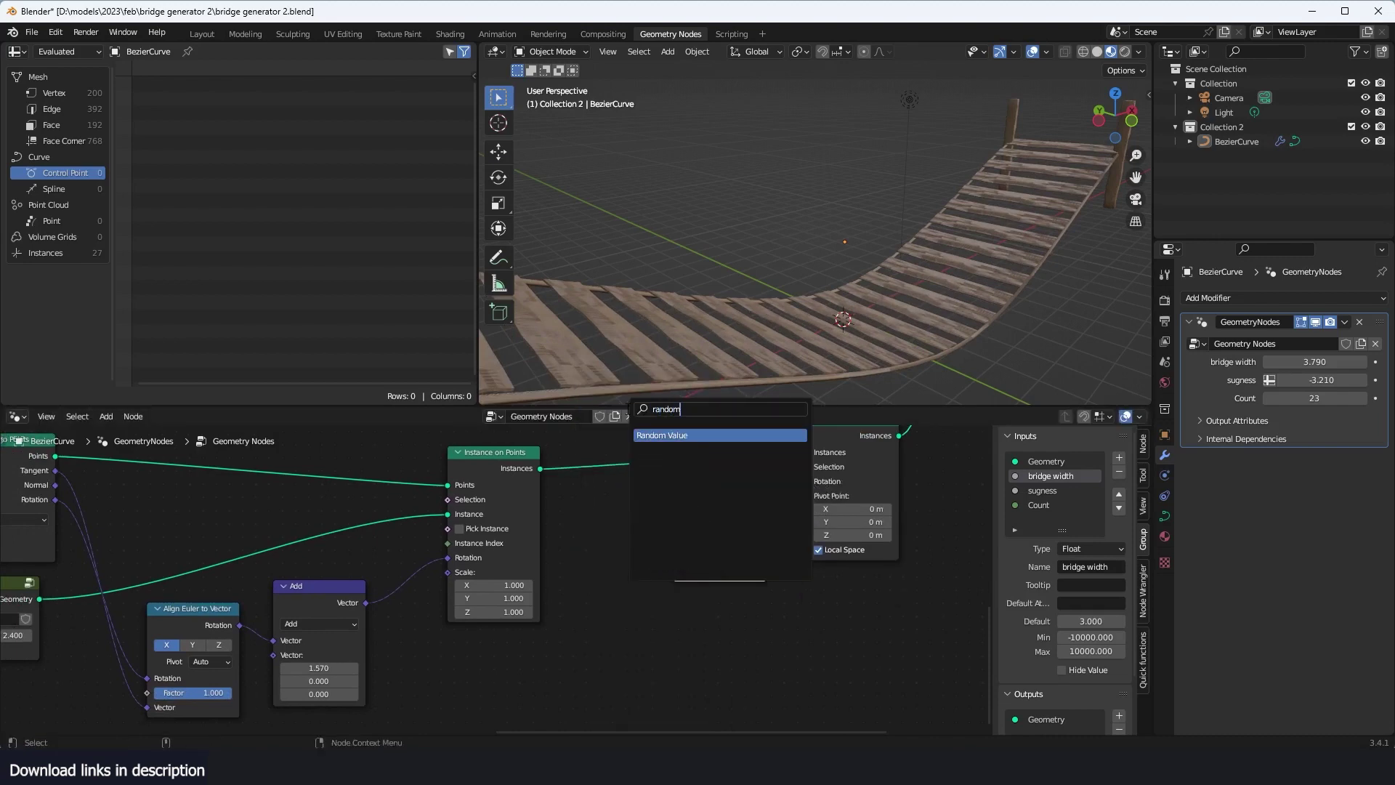
pyautogui.press('Return')
pyautogui.click(583, 518)
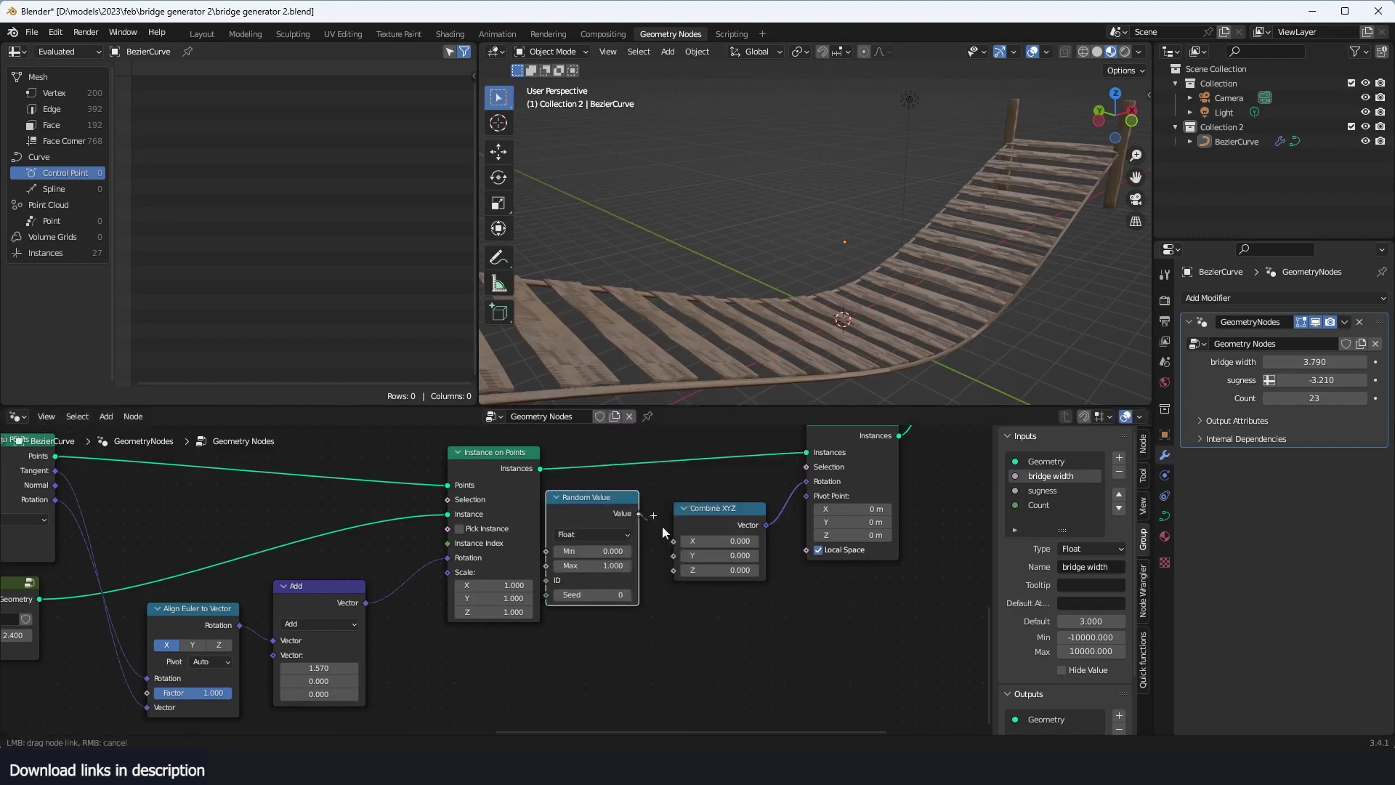
pyautogui.moveTo(673, 538); pyautogui.dragTo(675, 539)
pyautogui.moveTo(692, 522); pyautogui.dragTo(706, 500, button='middle')
pyautogui.moveTo(626, 545); pyautogui.dragTo(621, 495)
# Step: Duplicate the Random Value node, connect the copy to the Y input of Combine XYZ and set its maximum to 0.140
pyautogui.hotkey('shift', 'd')
pyautogui.click(621, 635)
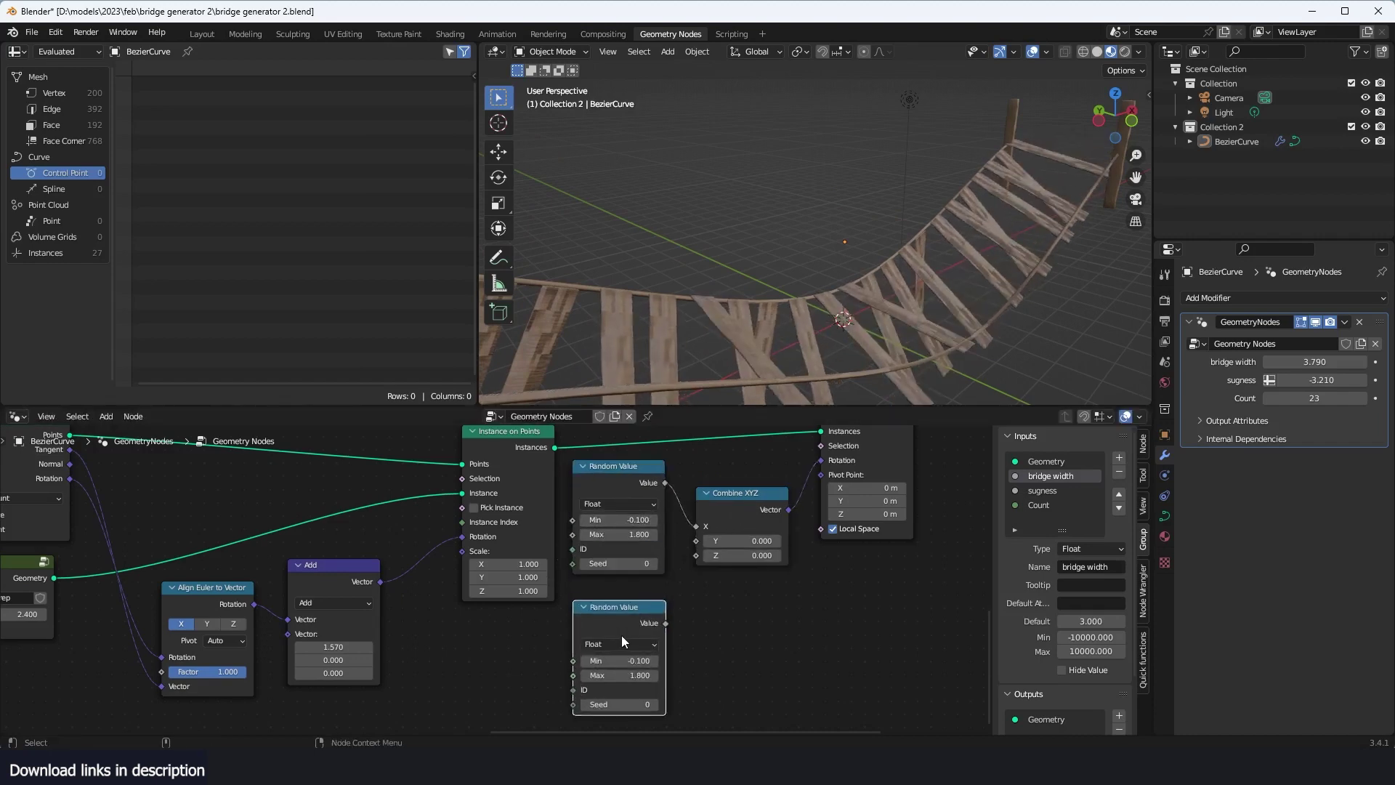
pyautogui.moveTo(695, 543); pyautogui.dragTo(695, 543)
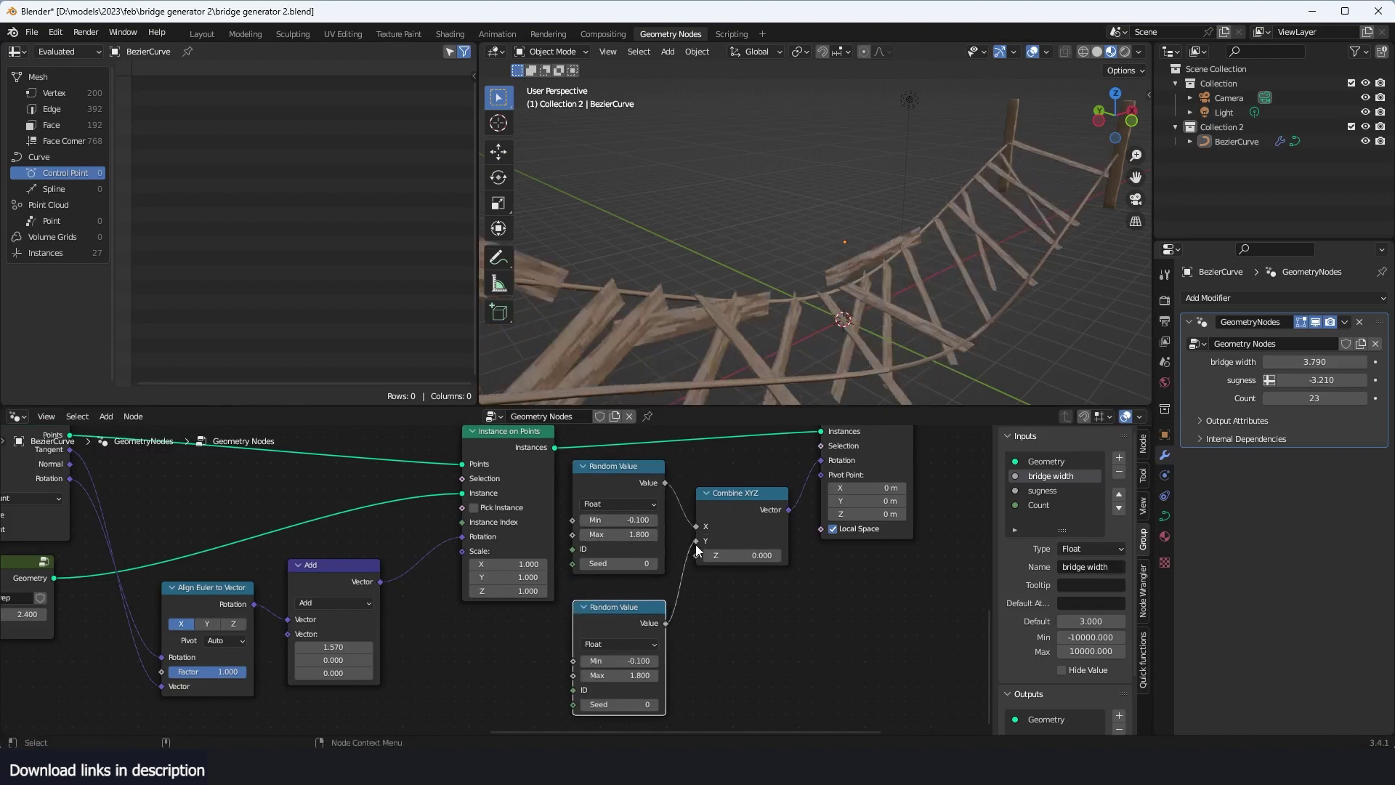
pyautogui.moveTo(638, 673)
pyautogui.mouseDown()
pyautogui.moveTo(574, 672)
pyautogui.moveTo(646, 675)
pyautogui.mouseUp()
# Step: Duplicate the second Random Value node, connect the copy to the Z input of Combine XYZ and adjust its range to -0.200 and 0.340
pyautogui.hotkey('shift', 'd')
pyautogui.click(769, 624)
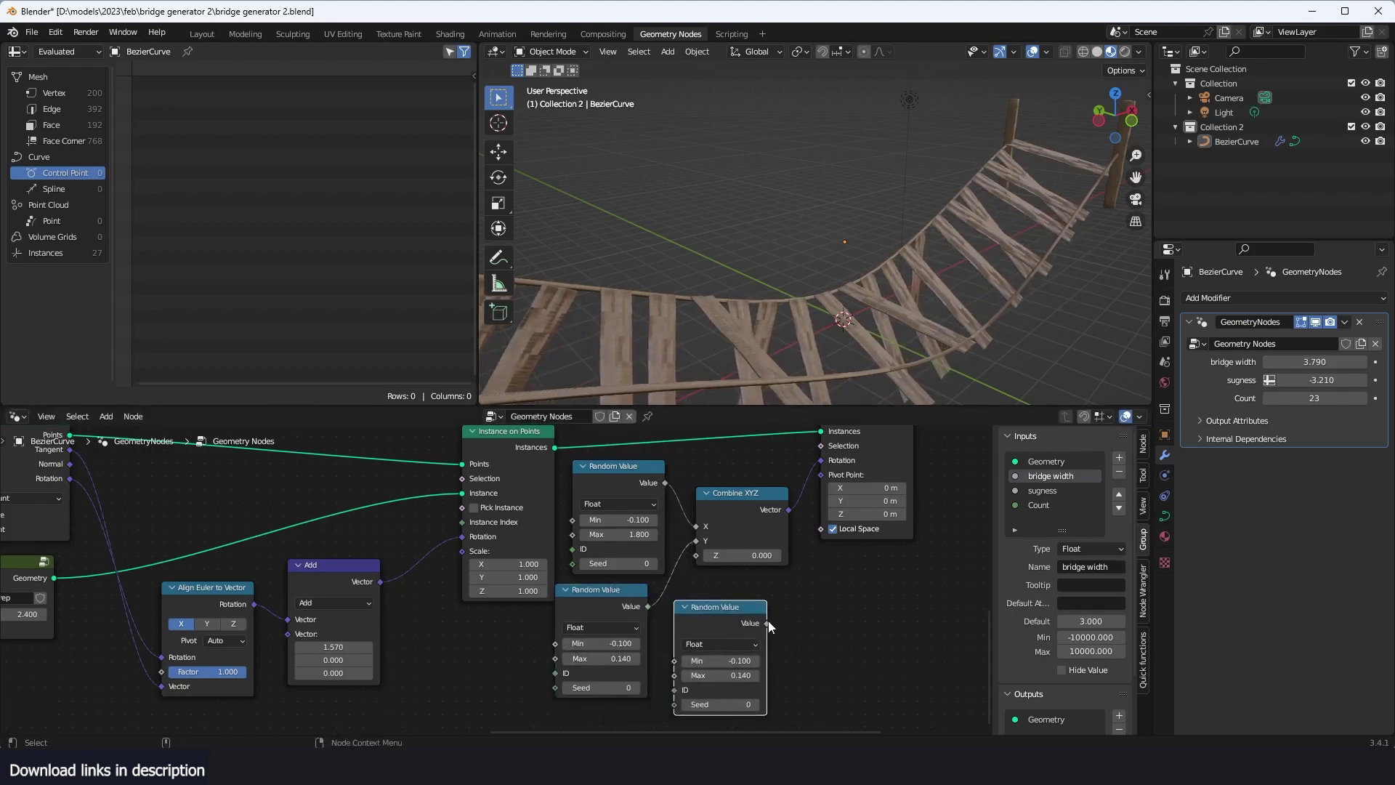
pyautogui.moveTo(699, 558); pyautogui.dragTo(699, 558)
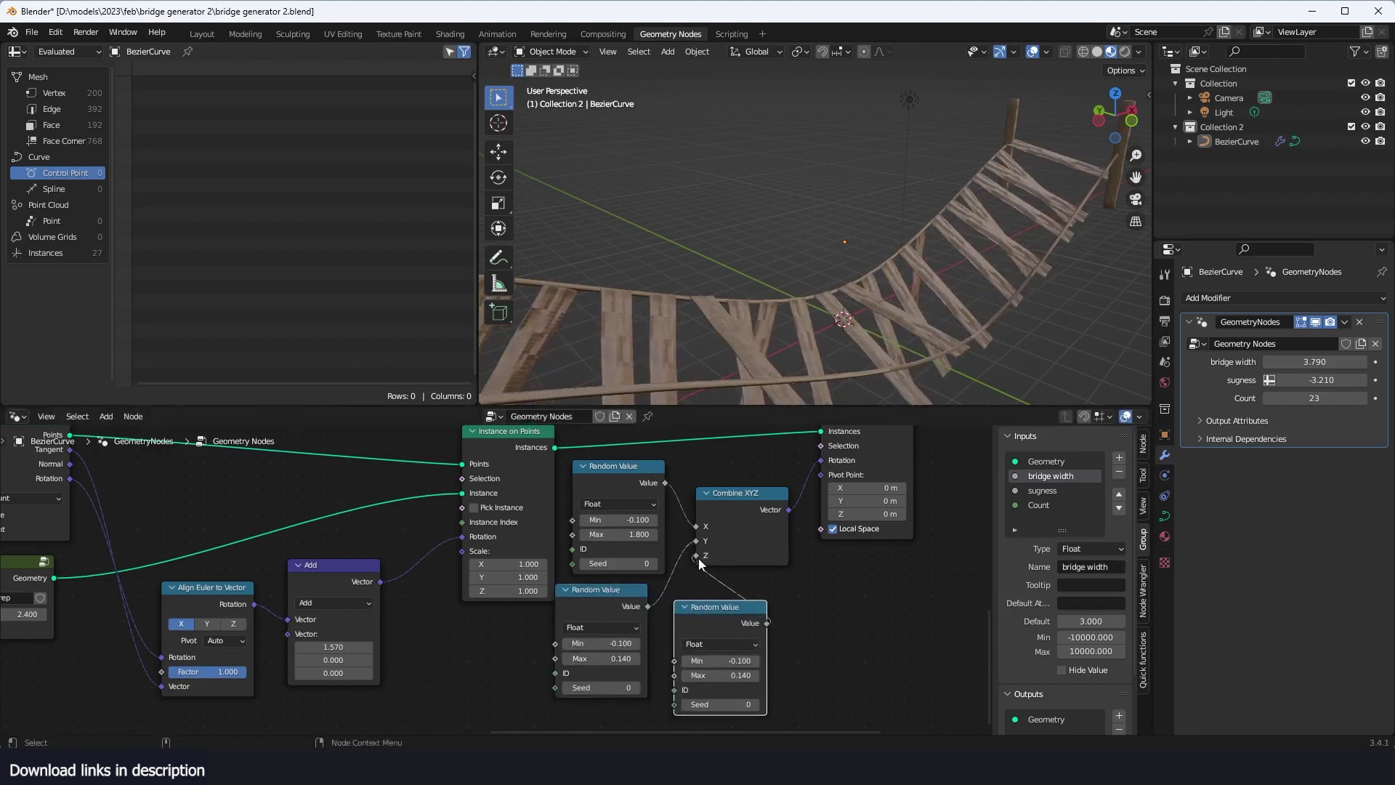
pyautogui.press('g')
pyautogui.click(757, 668)
pyautogui.moveTo(756, 675)
pyautogui.mouseDown()
pyautogui.moveTo(771, 675)
pyautogui.moveTo(749, 660)
pyautogui.mouseUp()
# Step: Duplicate a Random Value node, change the copy to Boolean and connect it to the Selection input of Rotate Instances
pyautogui.moveTo(917, 332); pyautogui.dragTo(775, 335, button='middle')
pyautogui.scroll(-4, 822, 483)
pyautogui.moveTo(822, 482); pyautogui.dragTo(854, 559, button='middle')
pyautogui.scroll(3, 855, 559)
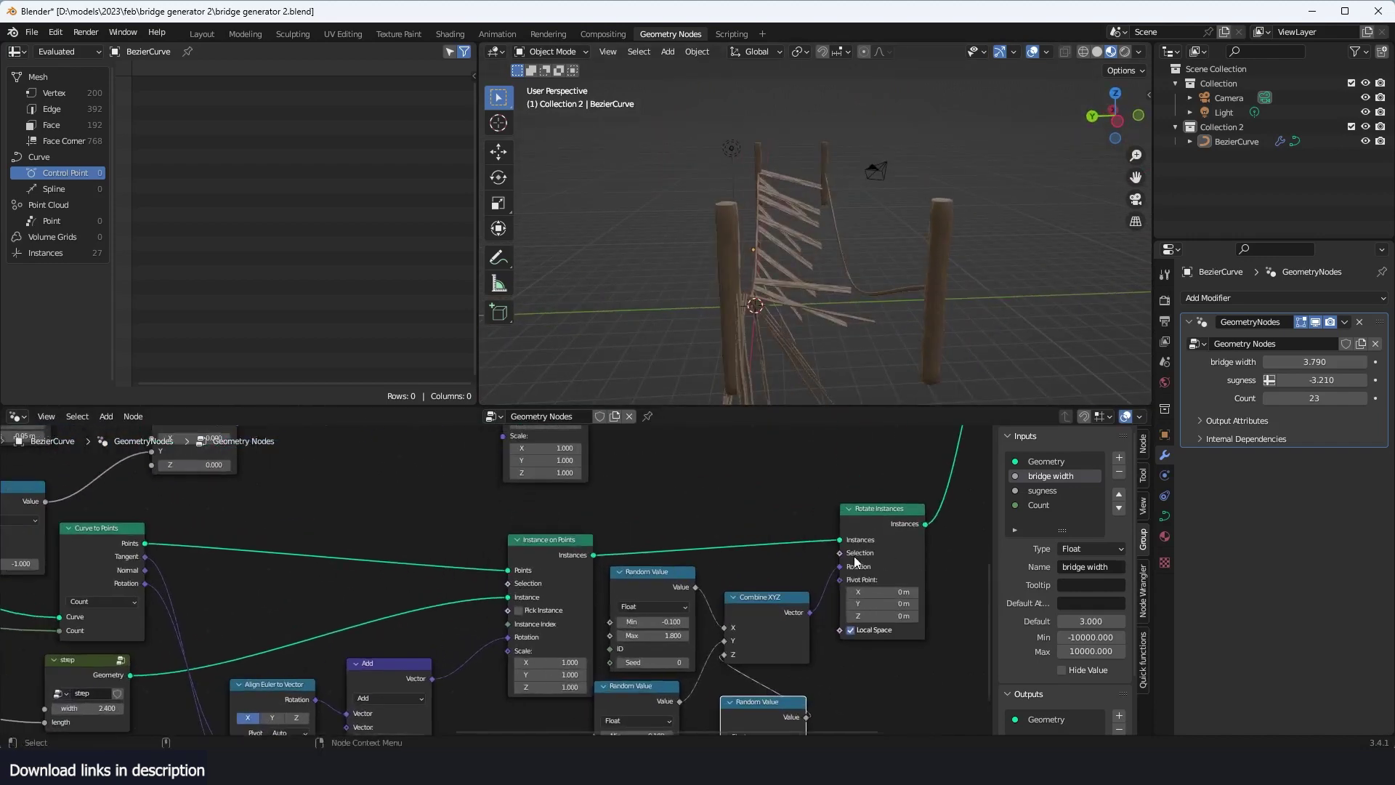
pyautogui.hotkey('shift', 'a')
pyautogui.click(691, 411)
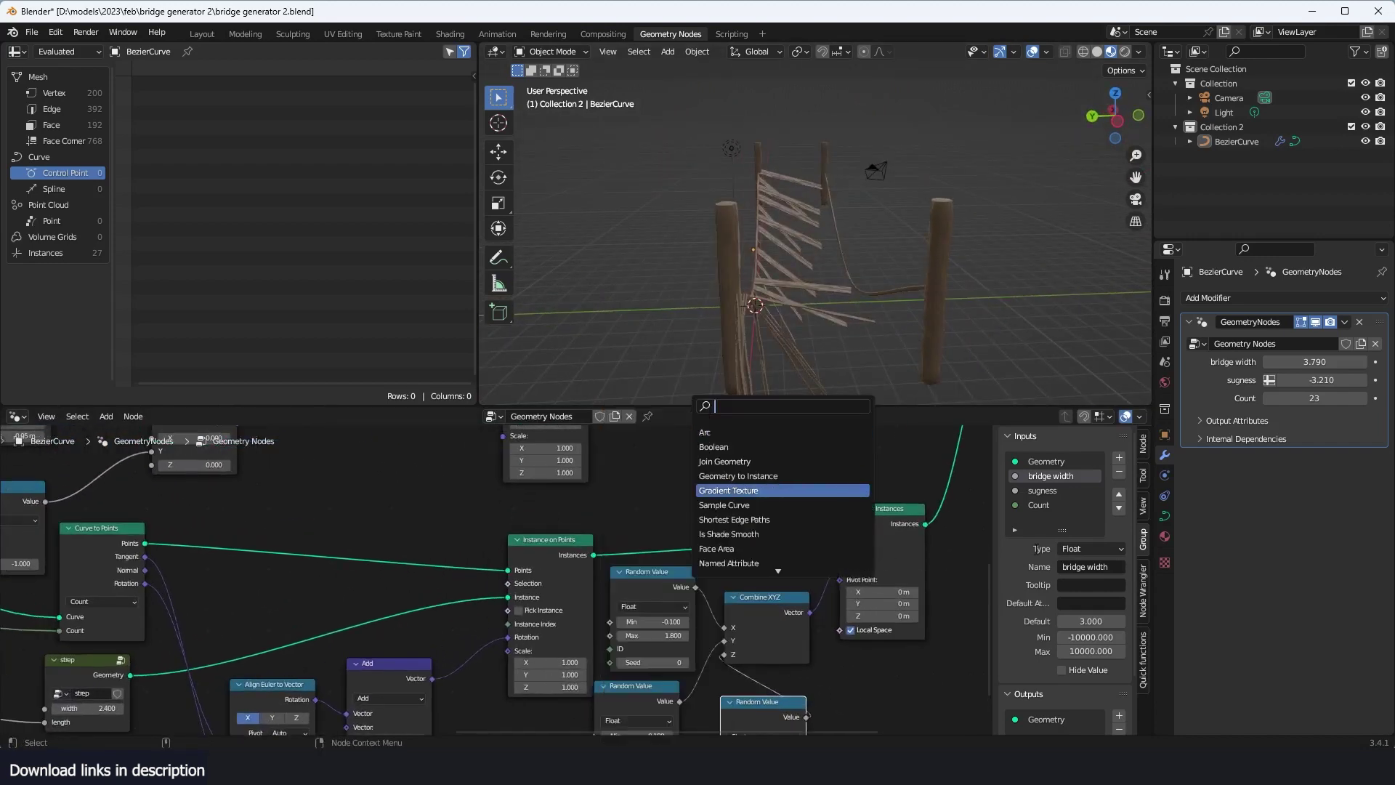
pyautogui.click(647, 580)
pyautogui.hotkey('shift', 'd')
pyautogui.click(723, 453)
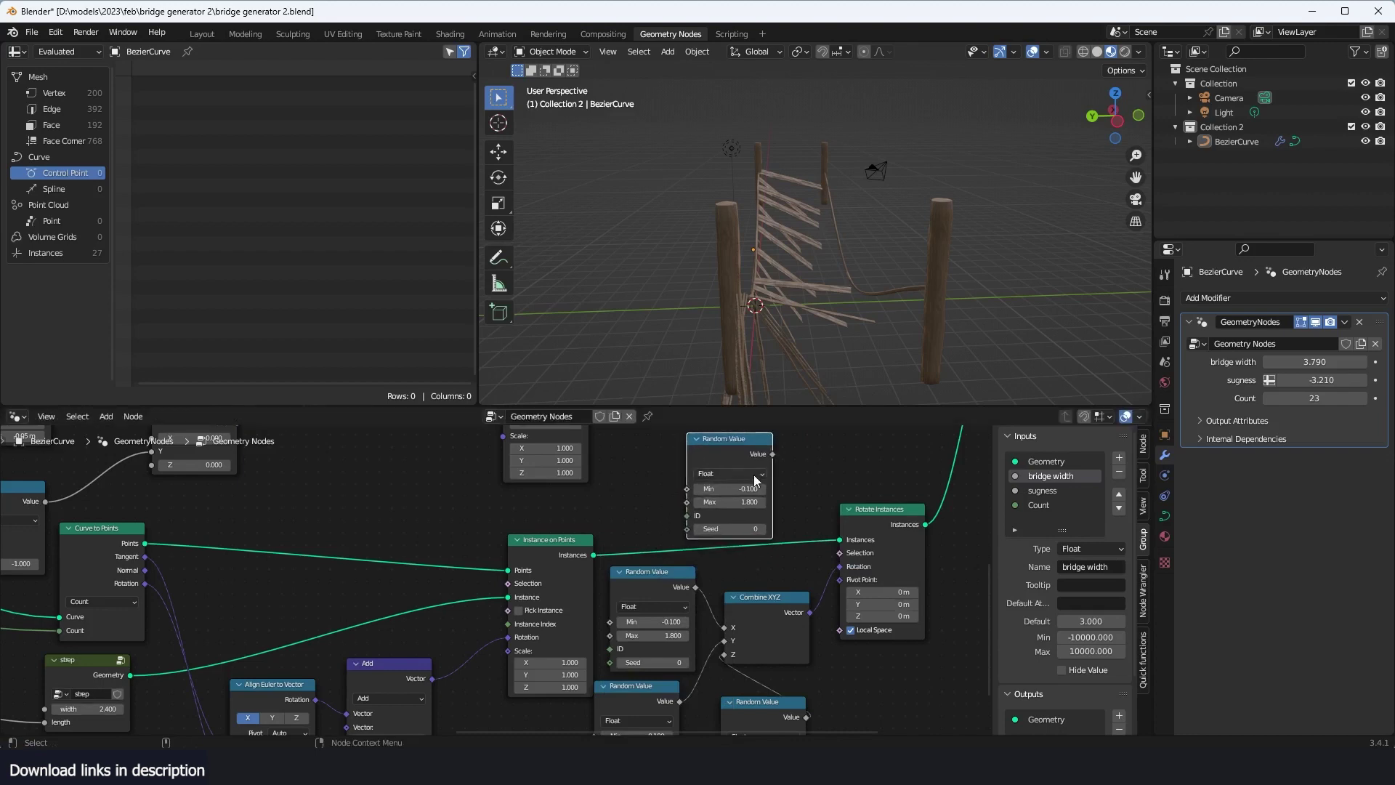
pyautogui.click(729, 526)
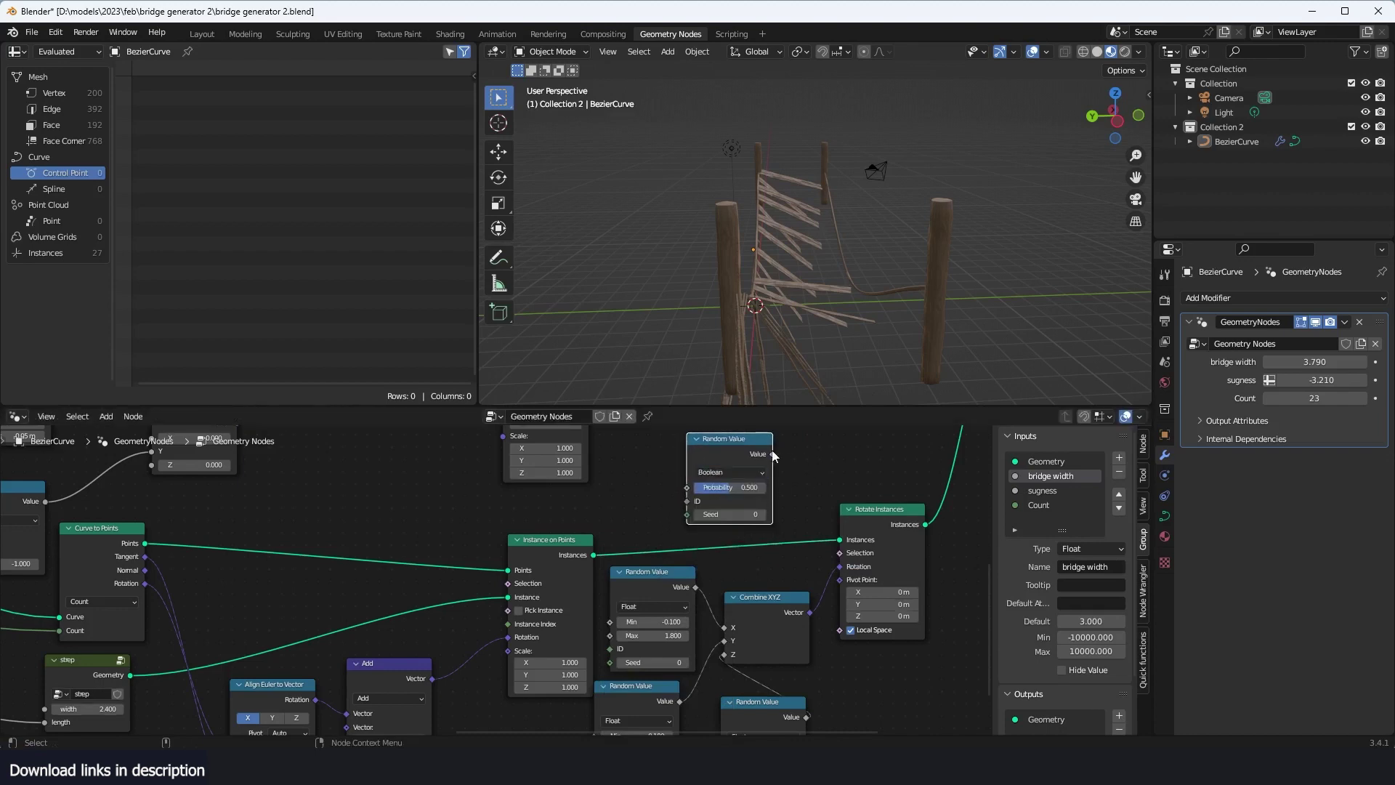
pyautogui.moveTo(857, 559); pyautogui.dragTo(856, 555)
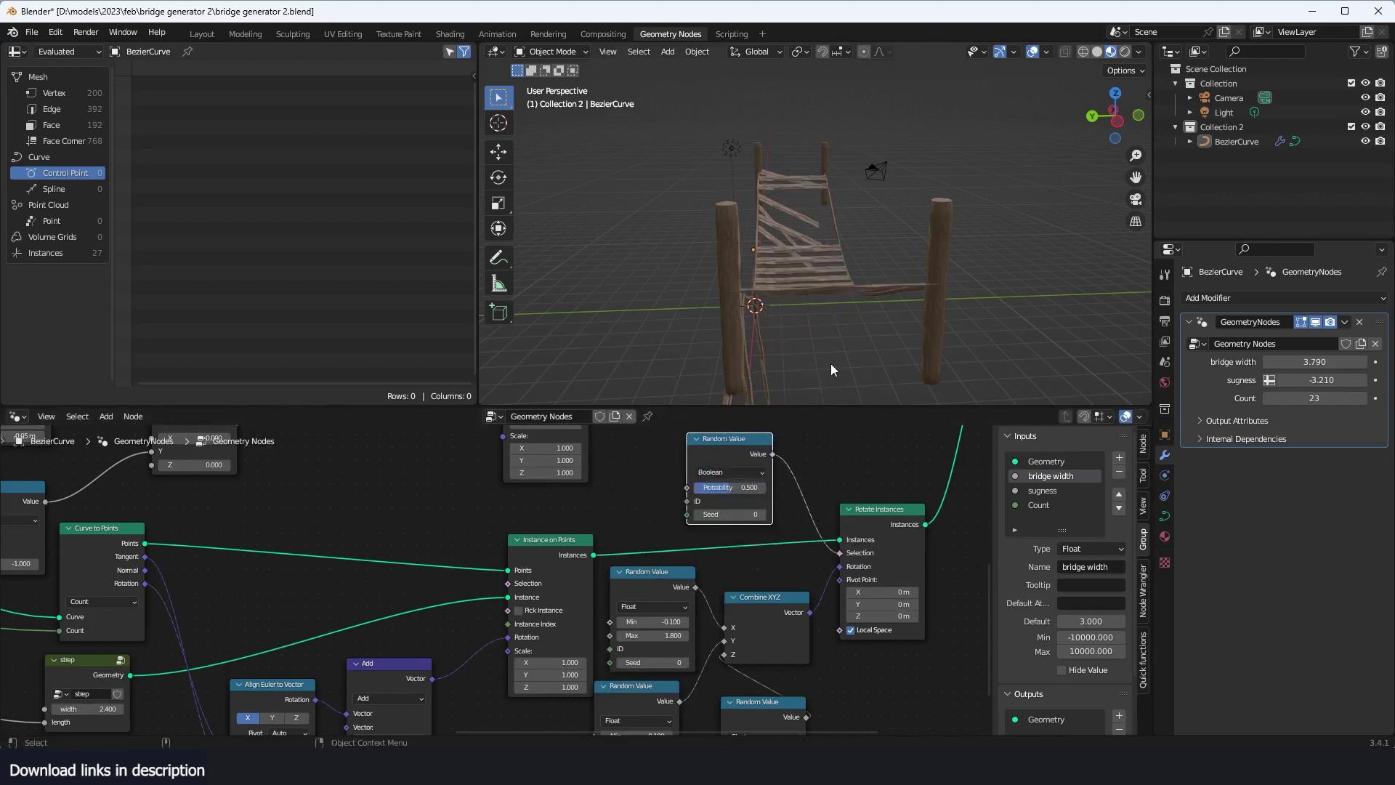
# Step: Set the Boolean Random Value's probability to 0.533 and save the file
pyautogui.moveTo(833, 370); pyautogui.dragTo(772, 422, button='middle')
pyautogui.moveTo(733, 491); pyautogui.dragTo(720, 491)
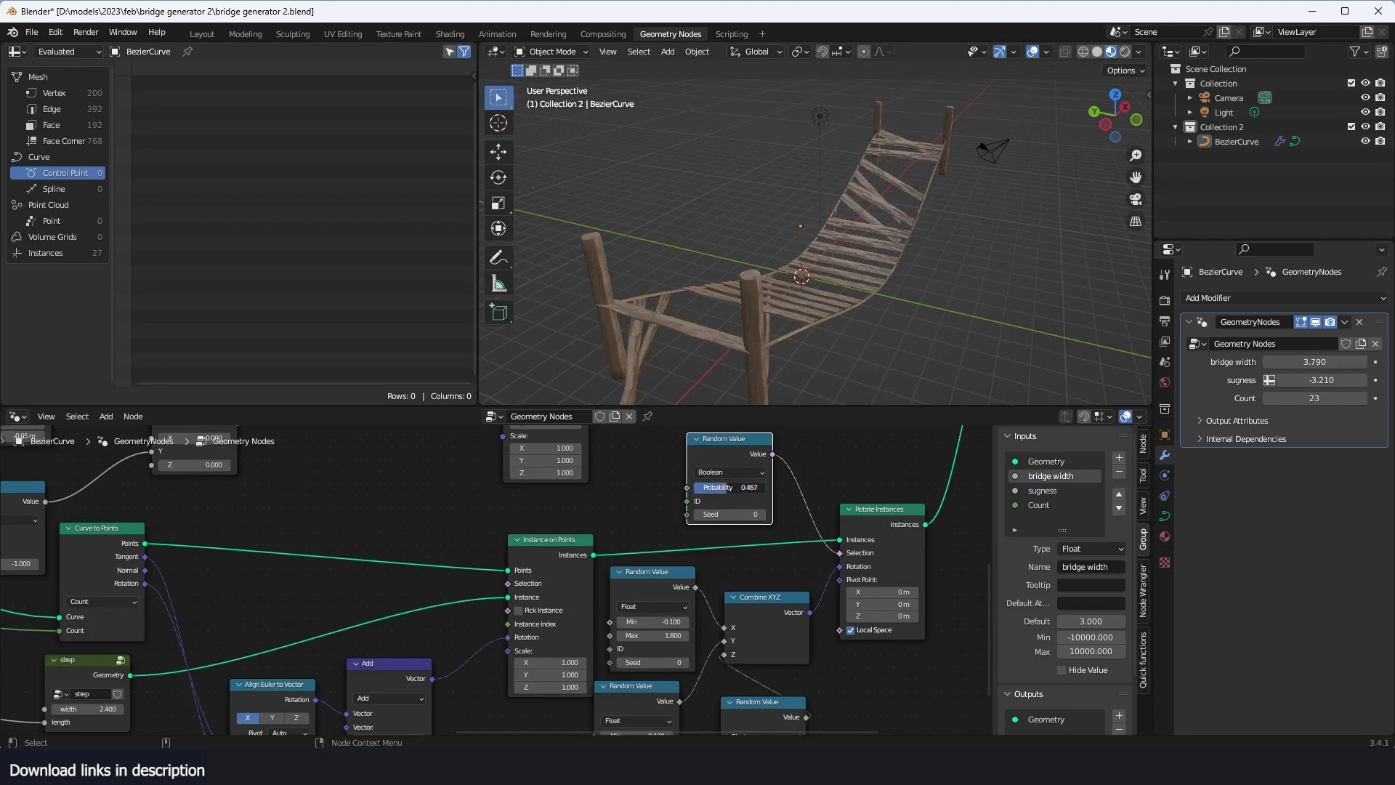
pyautogui.moveTo(837, 284); pyautogui.dragTo(831, 347, button='middle')
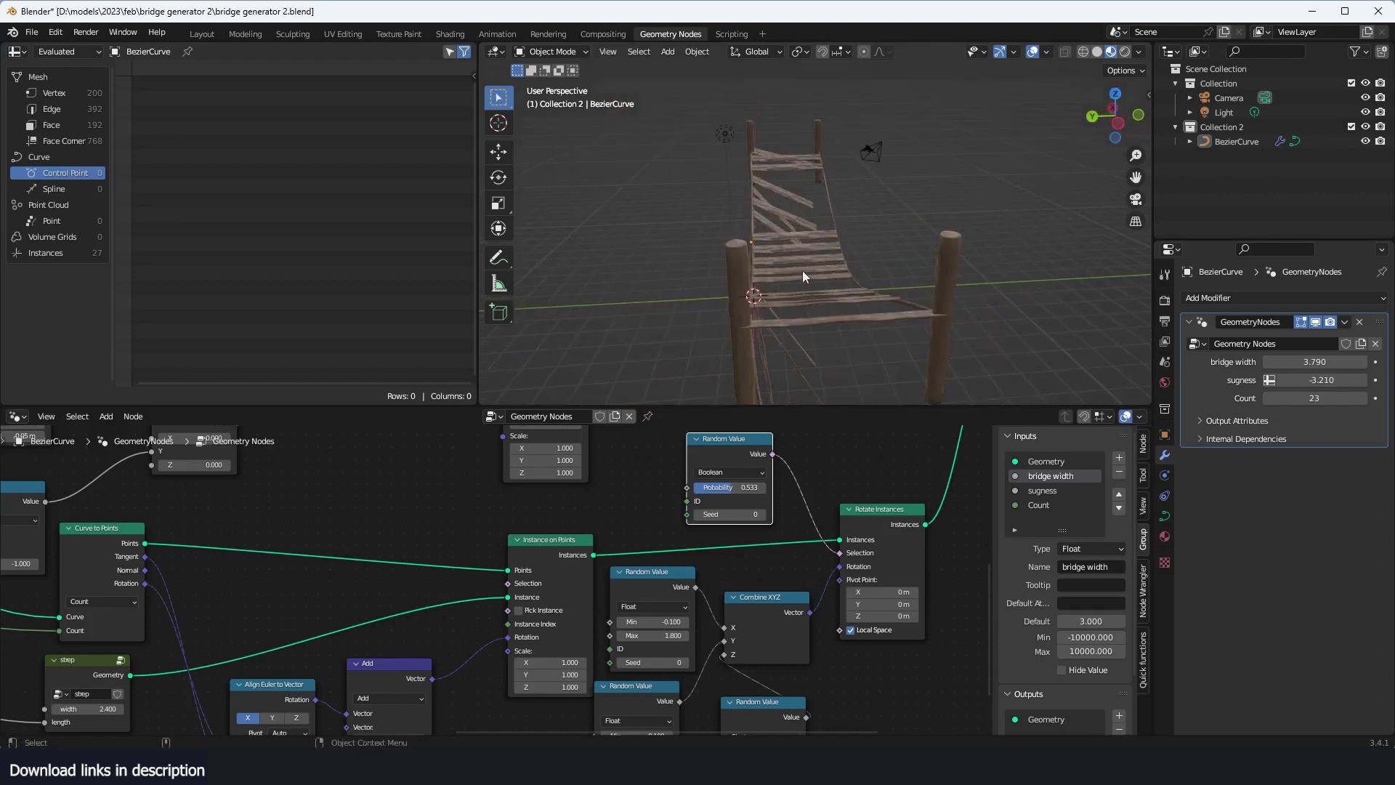
pyautogui.moveTo(802, 276); pyautogui.dragTo(696, 374, button='middle')
pyautogui.scroll(-7, 620, 555)
pyautogui.hotkey('ctrl', 's')
pyautogui.moveTo(591, 395); pyautogui.dragTo(754, 314, button='middle')
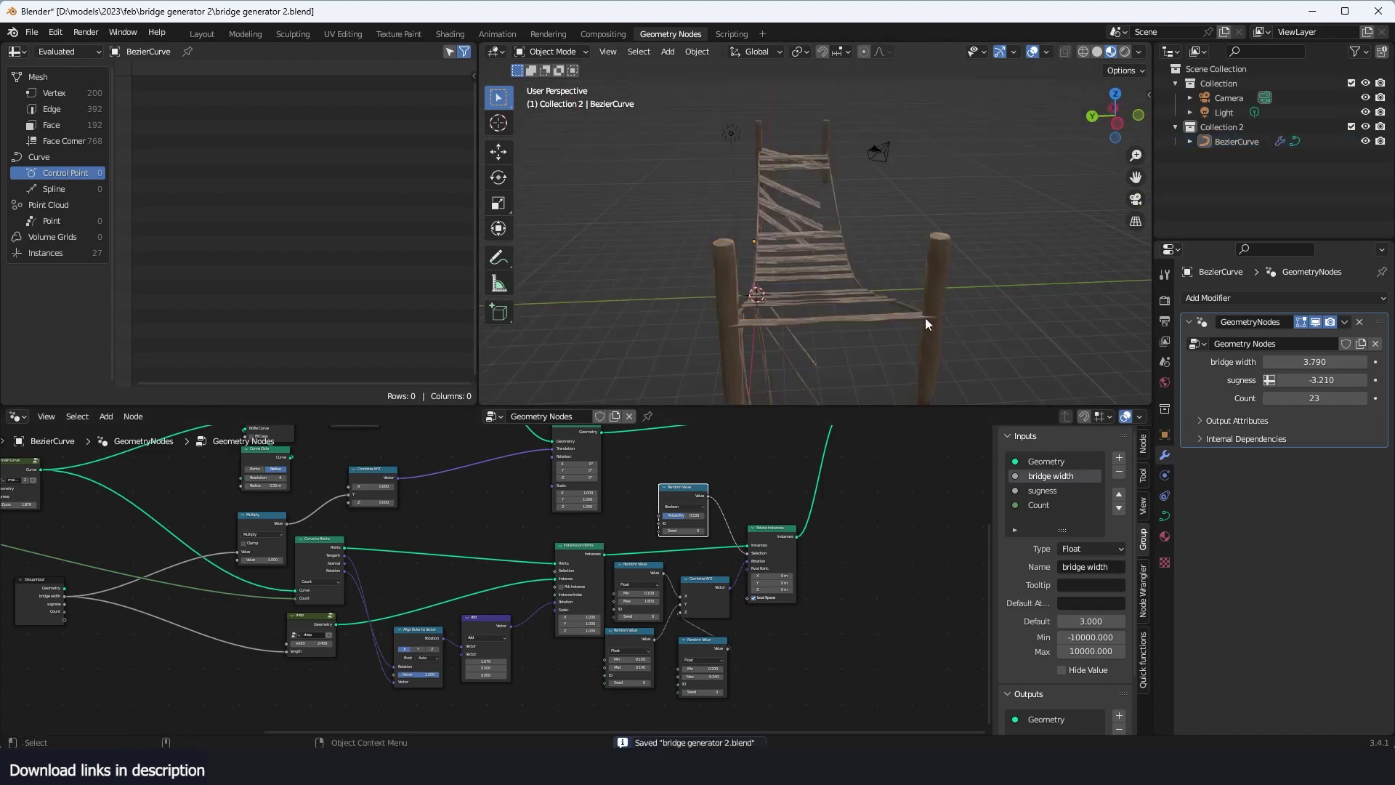
pyautogui.moveTo(853, 269); pyautogui.dragTo(684, 276, button='middle')
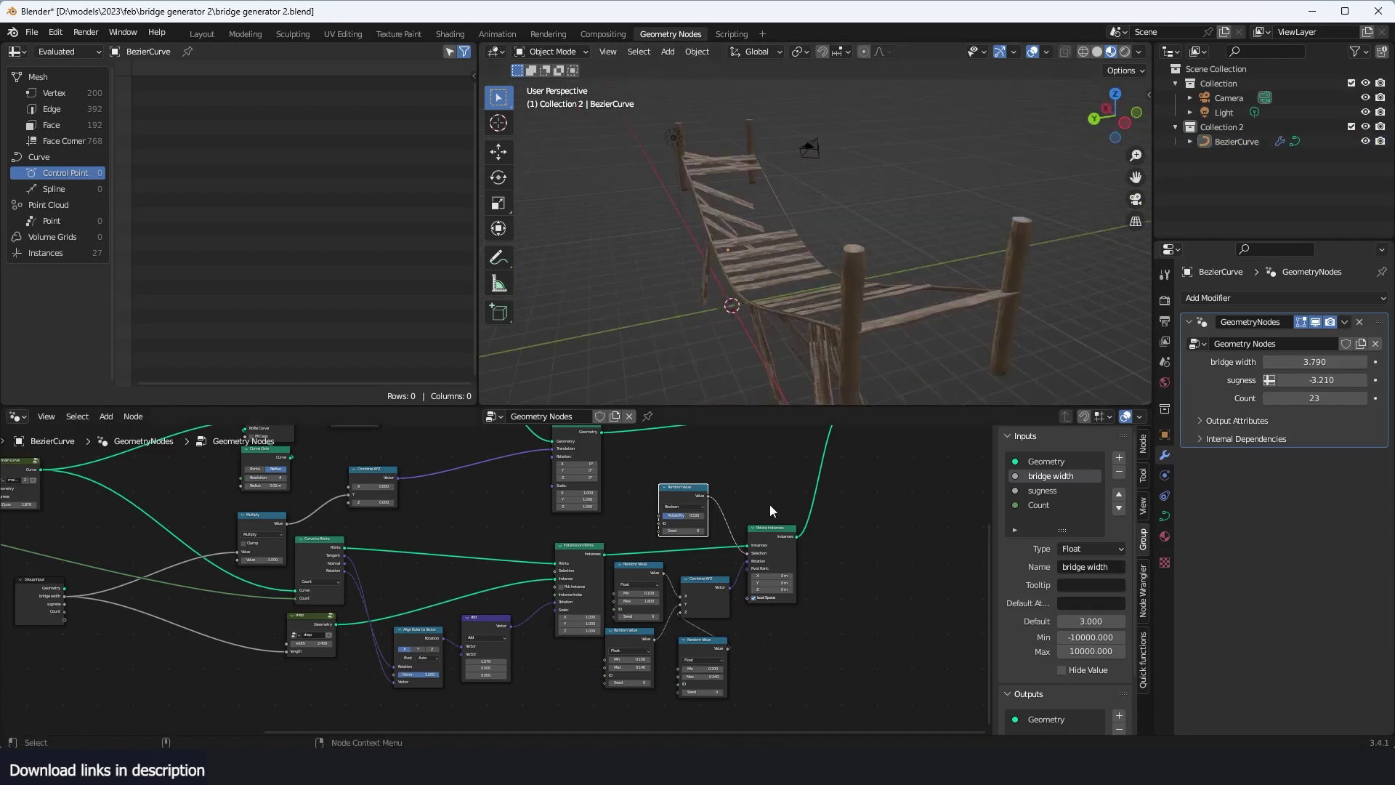
# Step: Reposition the Boolean Random Value node near Rotate Instances and fine-tune its probability while checking the tilted planks
pyautogui.scroll(2, 744, 560)
pyautogui.press('g')
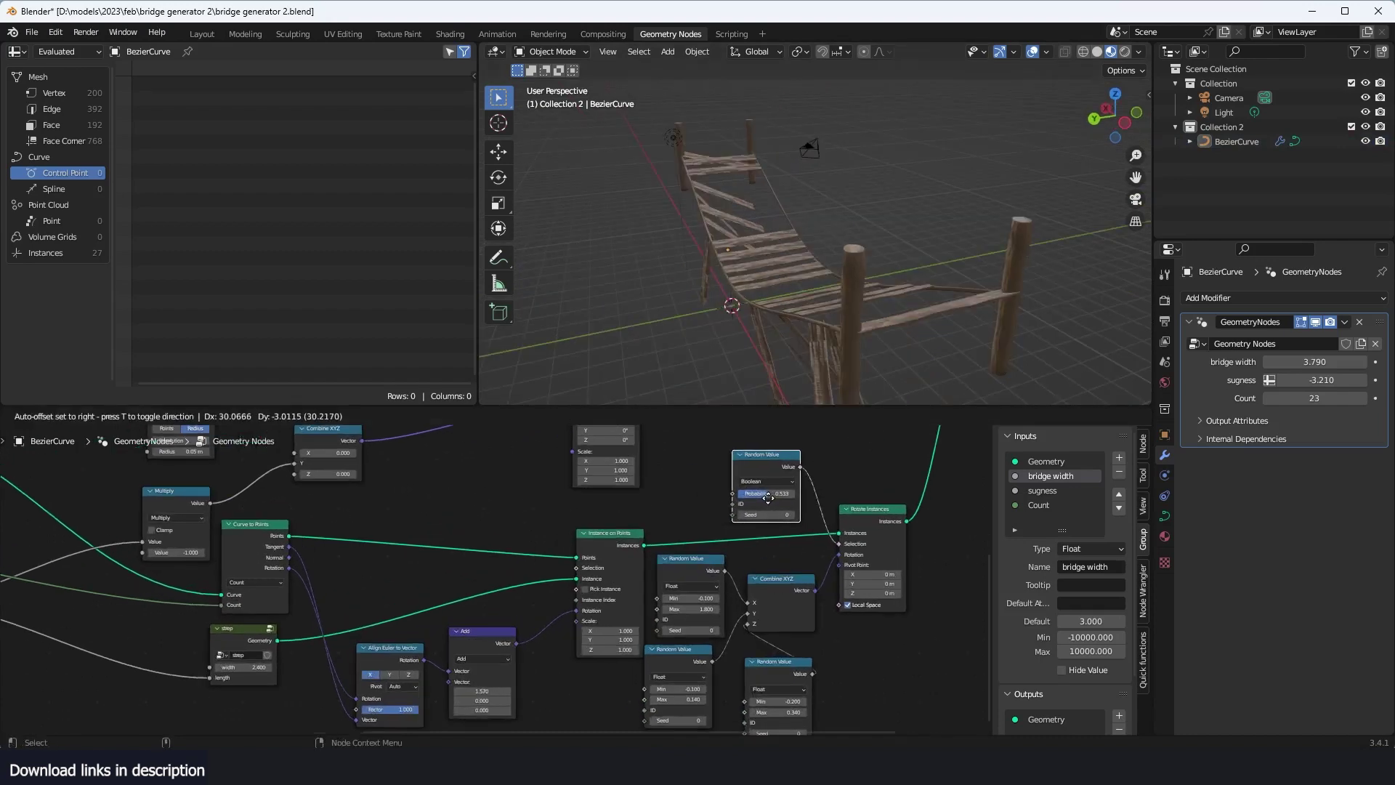
pyautogui.click(745, 502)
pyautogui.press('g')
pyautogui.click(753, 503)
pyautogui.moveTo(755, 502); pyautogui.dragTo(762, 501)
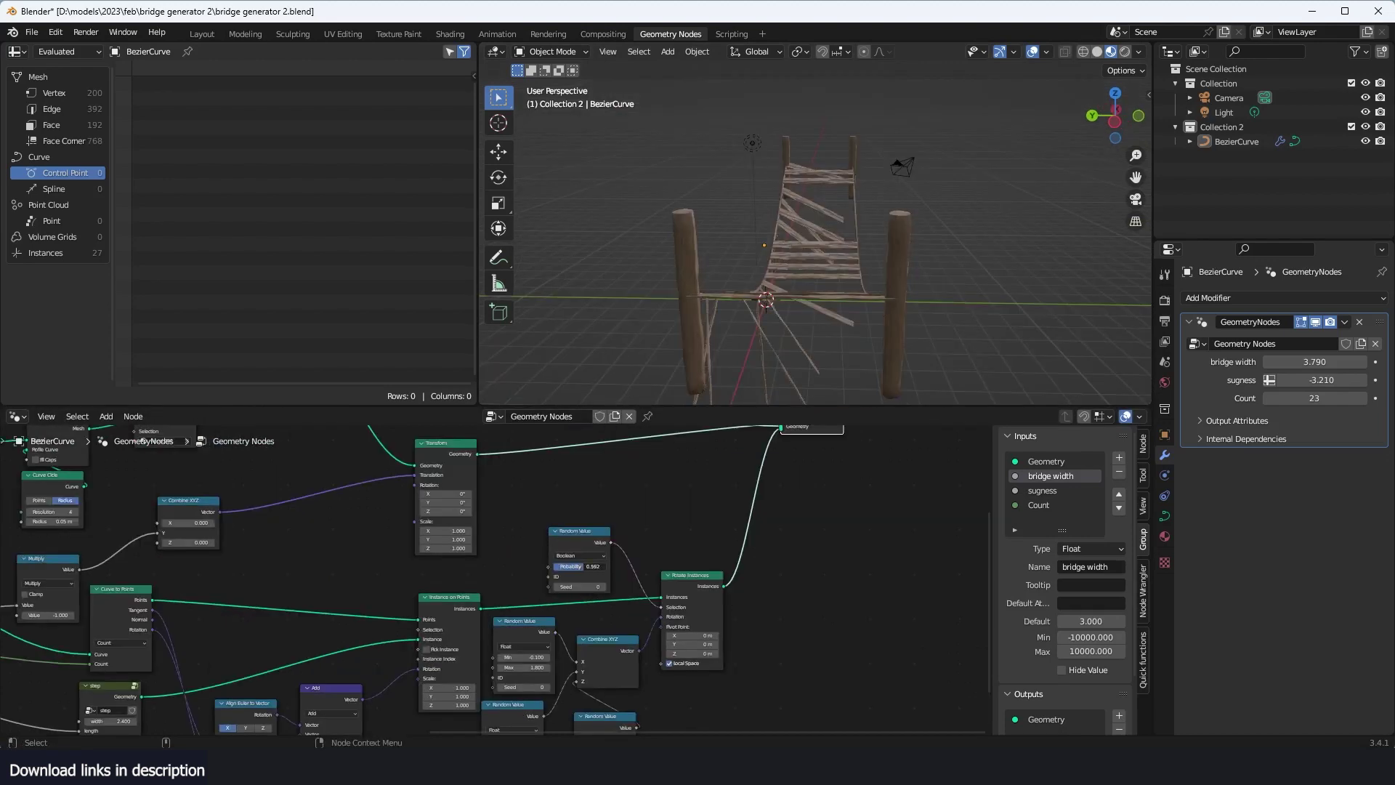
pyautogui.moveTo(895, 273); pyautogui.dragTo(864, 283, button='middle')
pyautogui.moveTo(649, 601); pyautogui.dragTo(789, 562, button='middle')
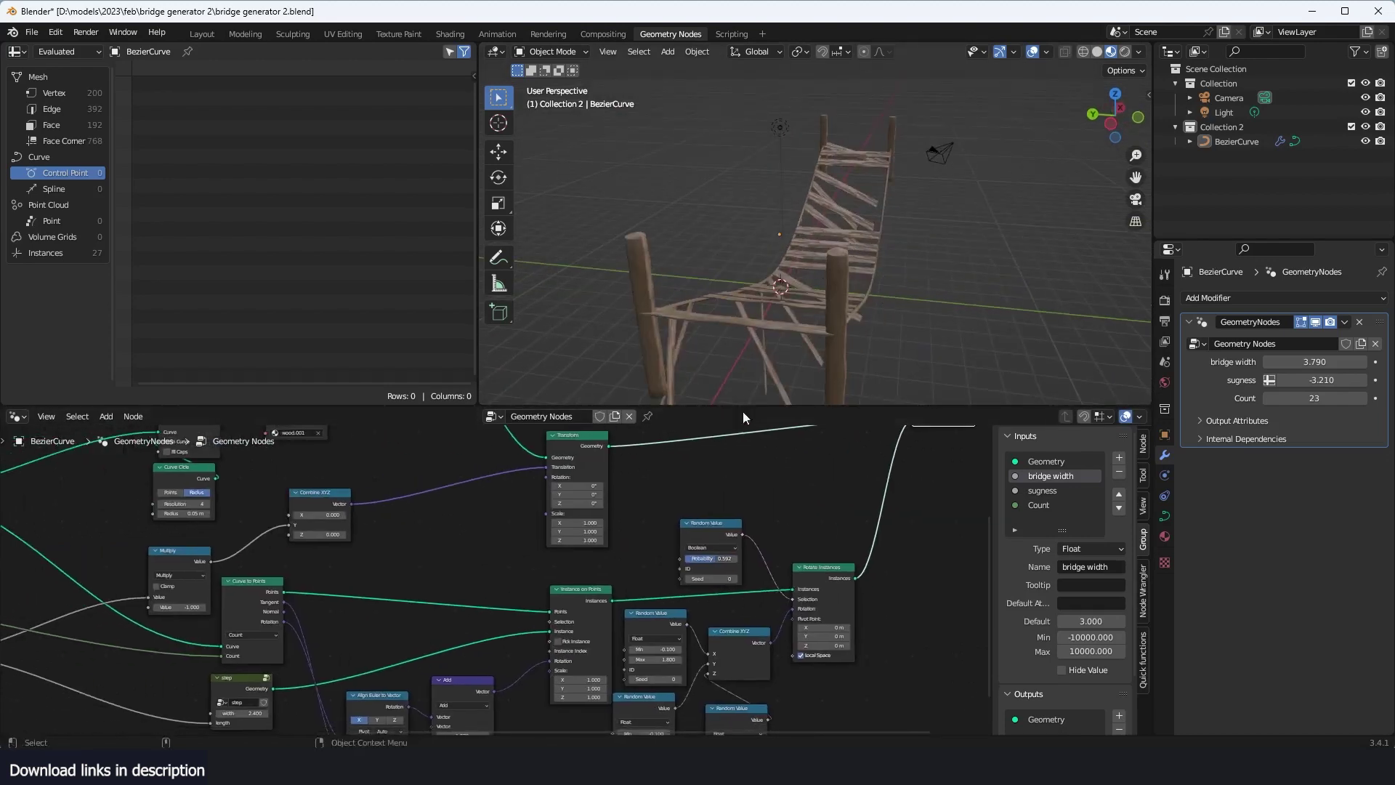
# Step: Duplicate the Boolean Random Value node into the Selection of Instance on Points, raise its probability to about 0.88 and save the file
pyautogui.hotkey('shift', 'd')
pyautogui.click(452, 525)
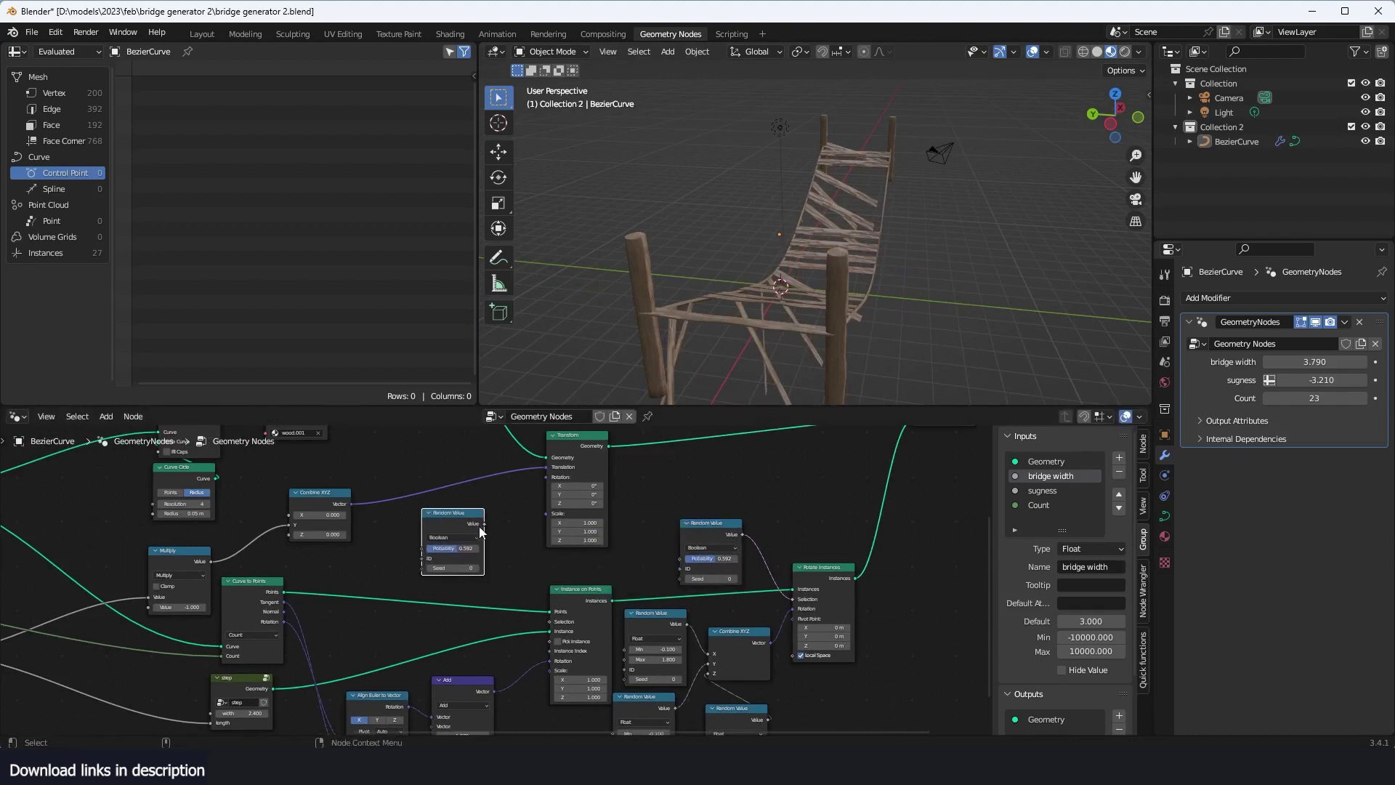
pyautogui.moveTo(540, 591); pyautogui.dragTo(546, 621)
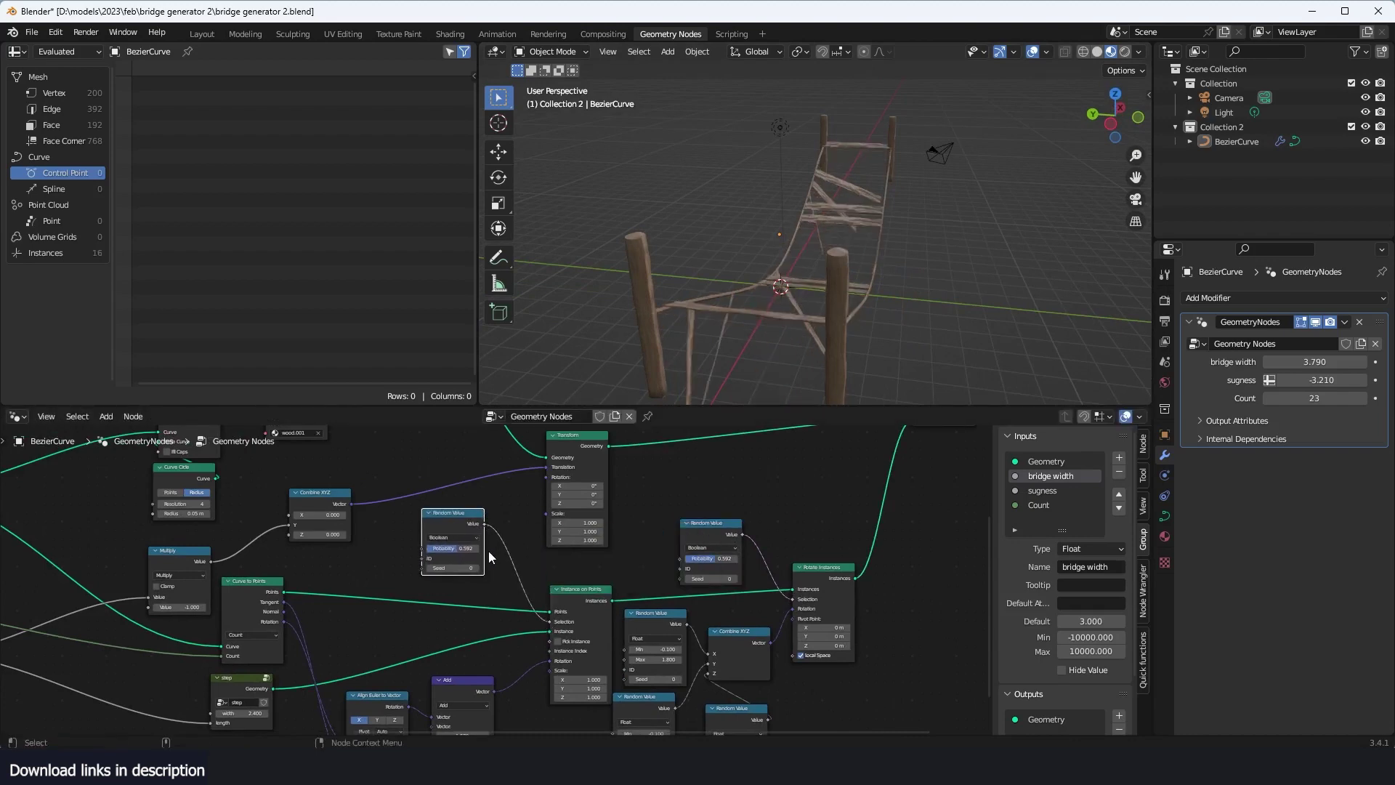
pyautogui.moveTo(488, 551); pyautogui.dragTo(518, 559, button='middle')
pyautogui.moveTo(509, 587)
pyautogui.mouseDown()
pyautogui.moveTo(534, 587)
pyautogui.moveTo(511, 586)
pyautogui.mouseUp()
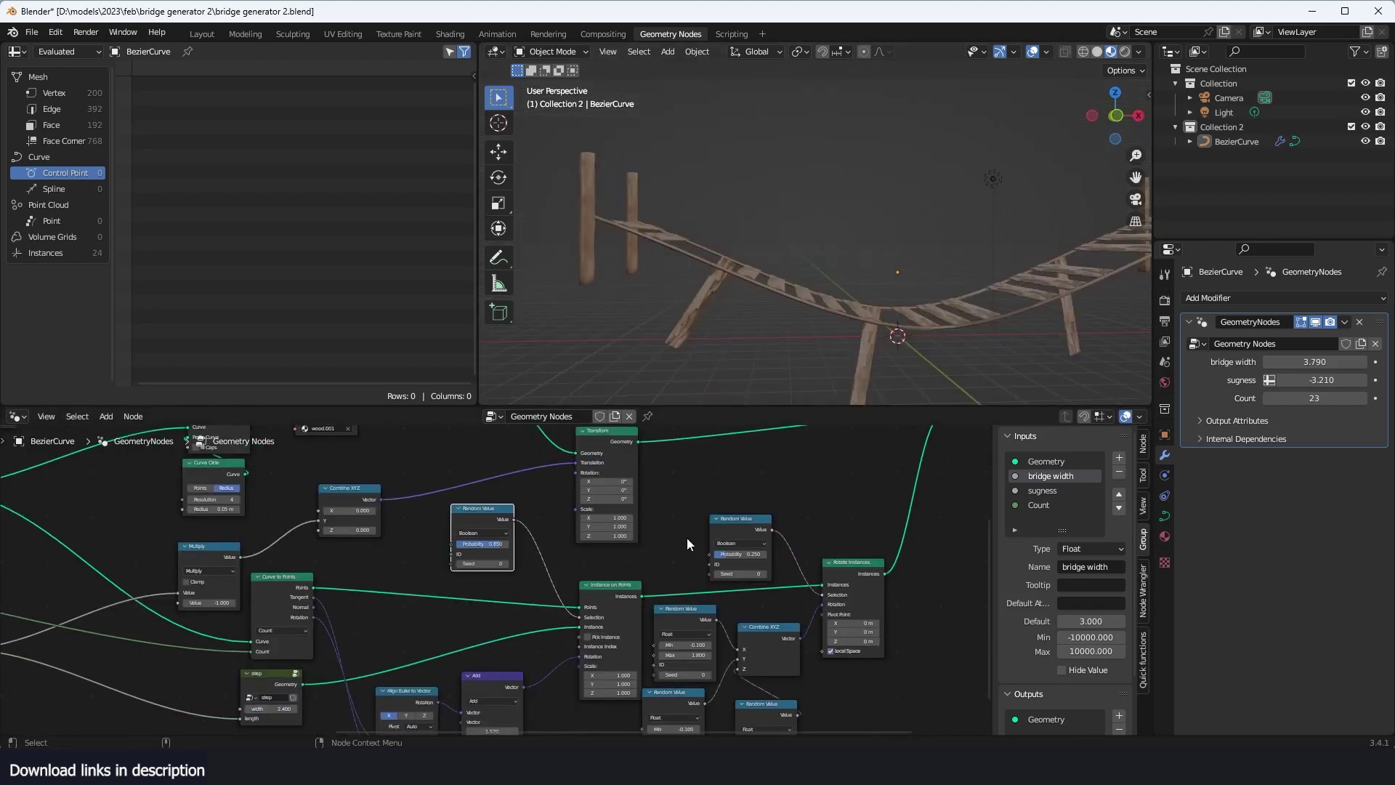
pyautogui.hotkey('ctrl', 's')
# Step: Switch to the Blender window with rope bridge generator1.blend and open its Geometry Nodes workspace with the bridge curve selected
pyautogui.scroll(-2, 688, 542)
pyautogui.moveTo(549, 498); pyautogui.dragTo(577, 545, button='middle')
pyautogui.moveTo(351, 564); pyautogui.dragTo(442, 564, button='middle')
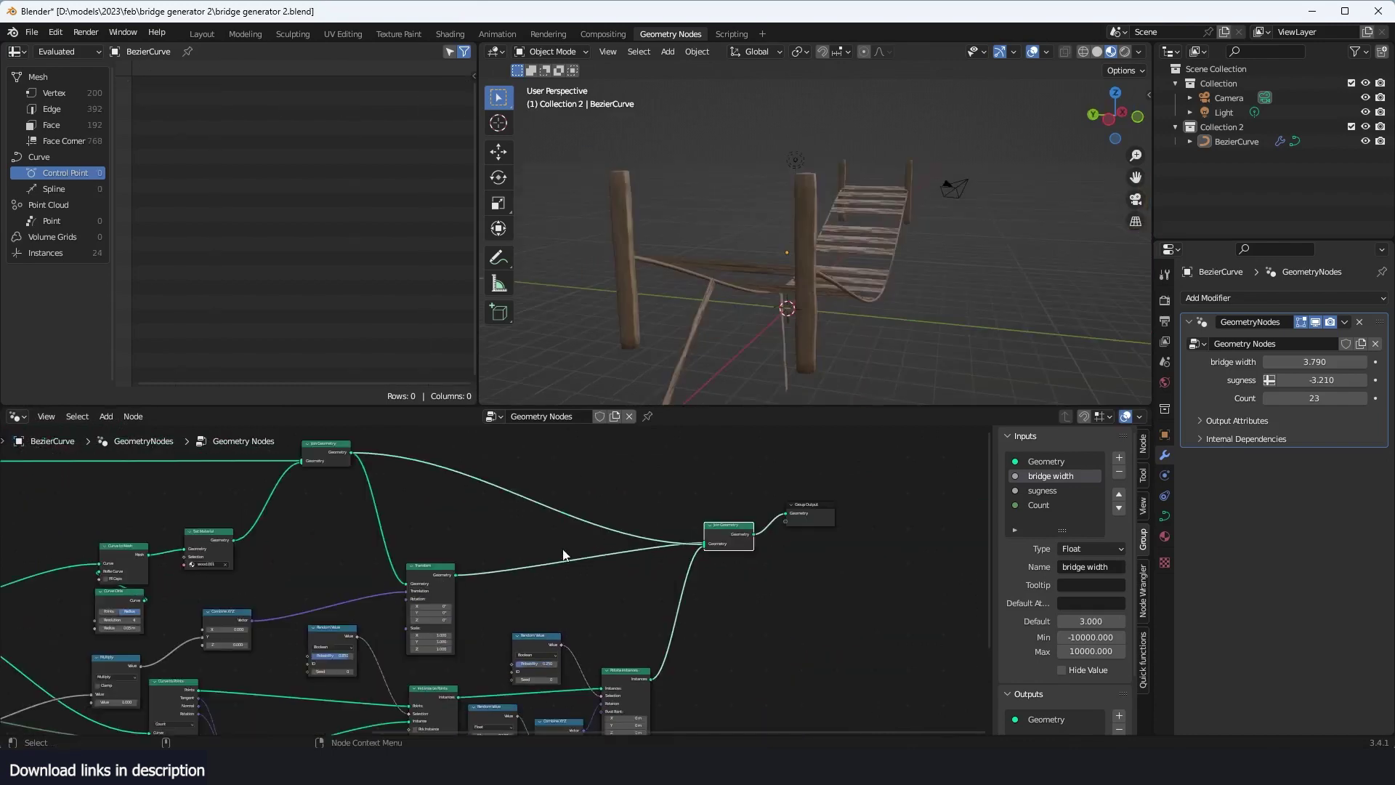
pyautogui.moveTo(546, 554); pyautogui.dragTo(642, 558, button='middle')
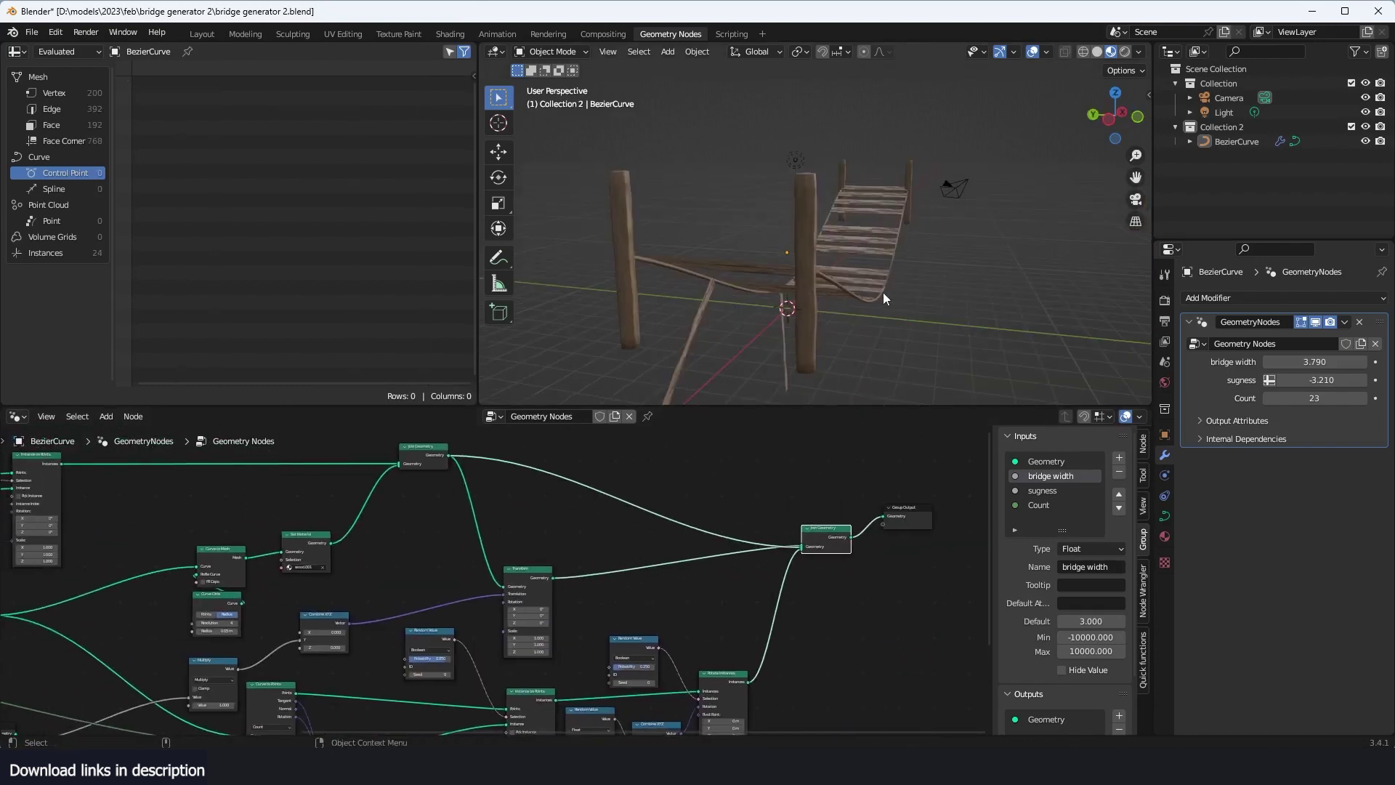
pyautogui.moveTo(883, 292); pyautogui.dragTo(778, 268, button='middle')
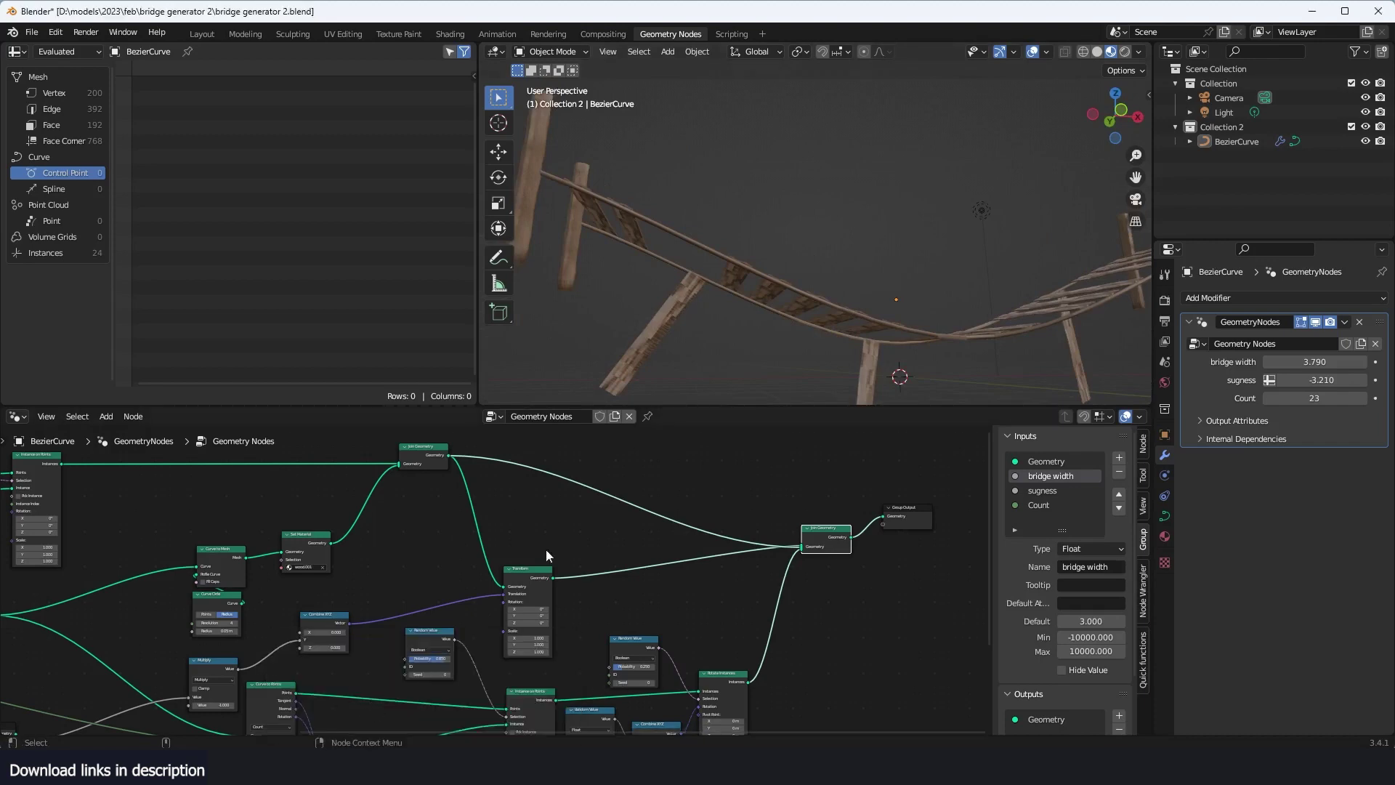
pyautogui.click(788, 285)
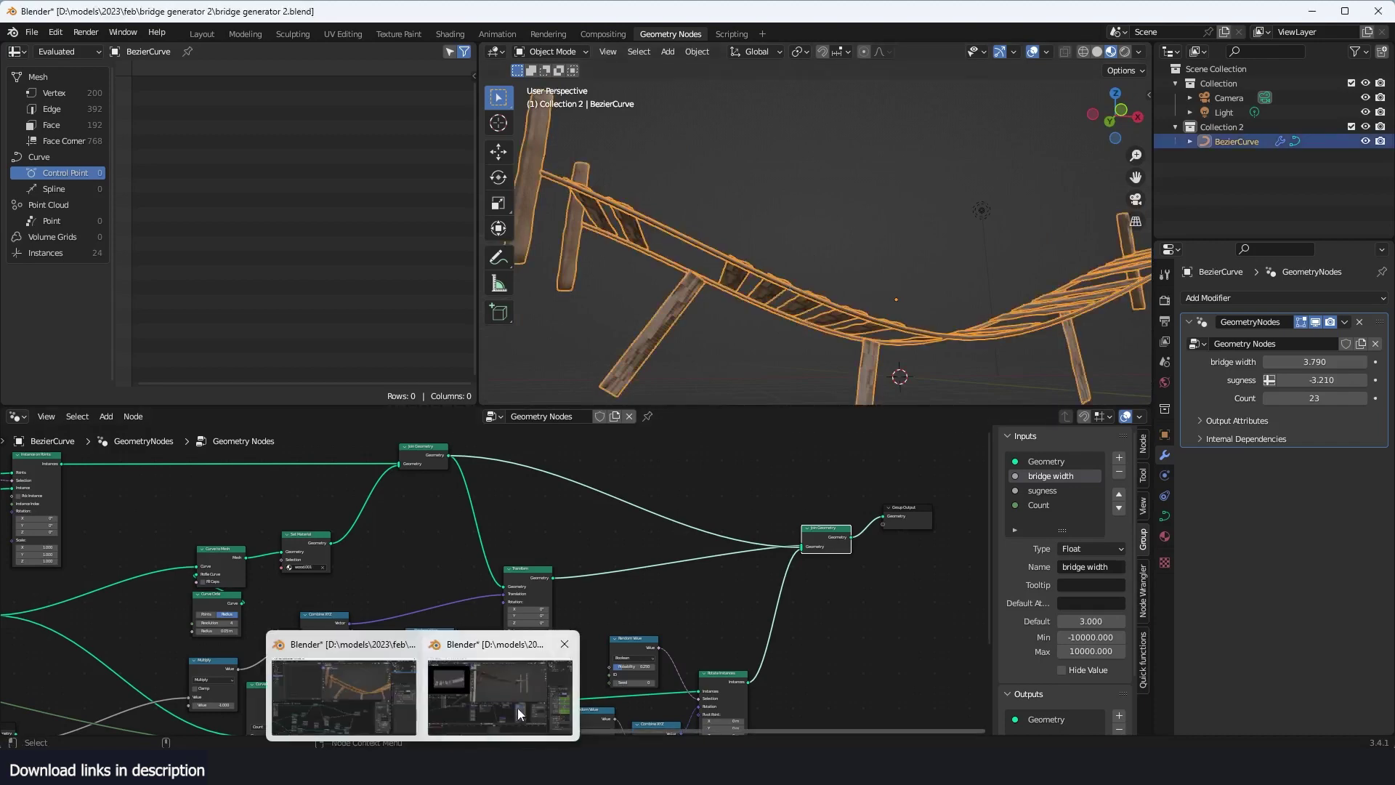
pyautogui.click(518, 708)
pyautogui.moveTo(935, 243); pyautogui.dragTo(904, 316, button='middle')
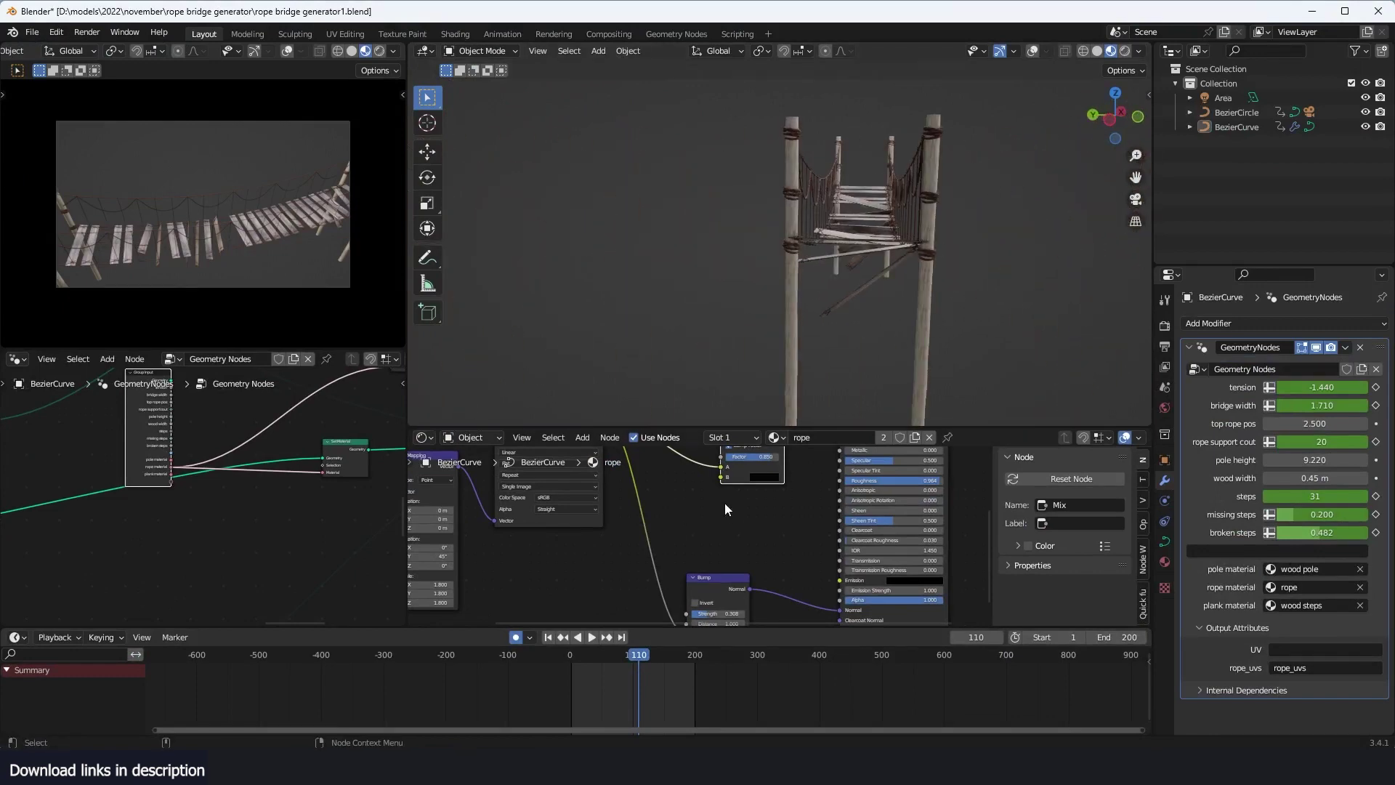
pyautogui.scroll(-3, 725, 509)
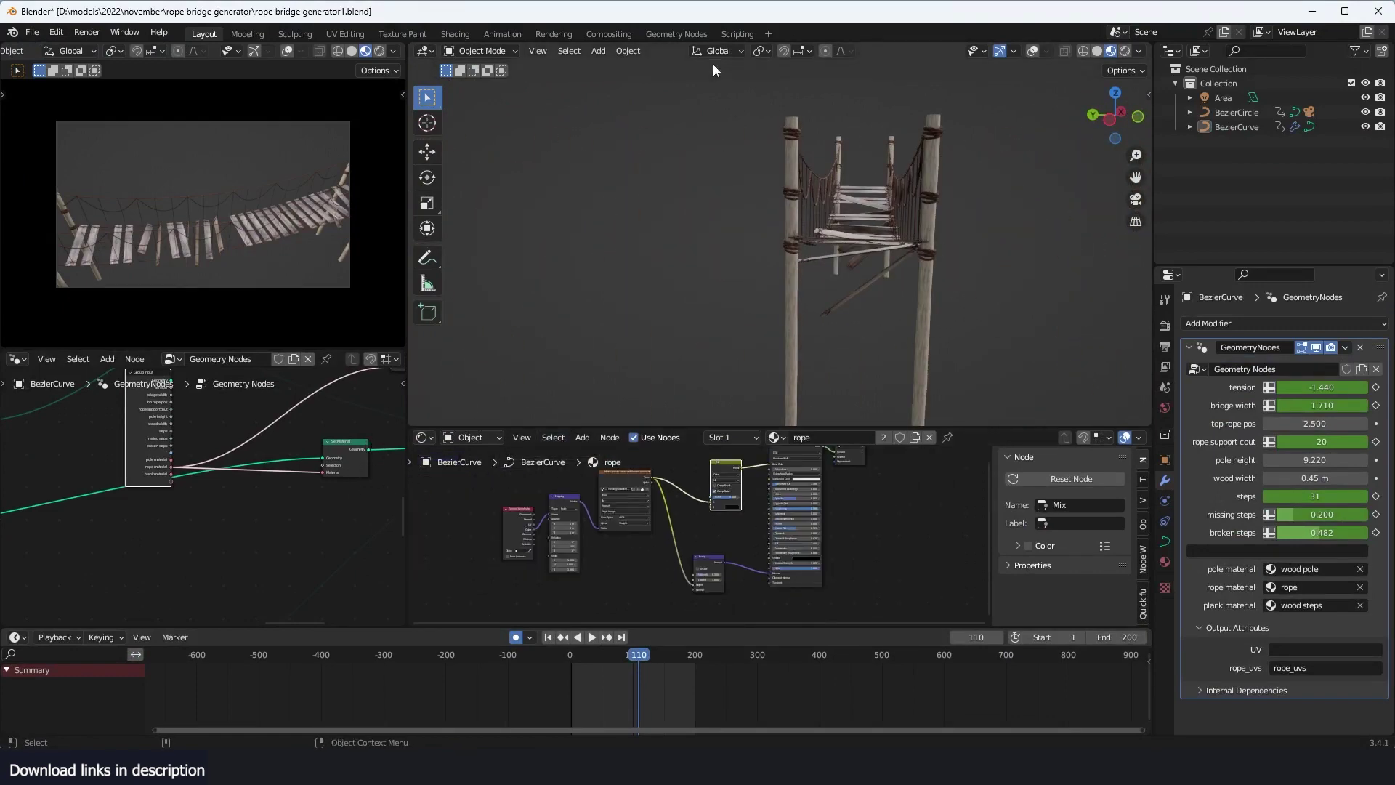
pyautogui.click(692, 33)
pyautogui.click(860, 231)
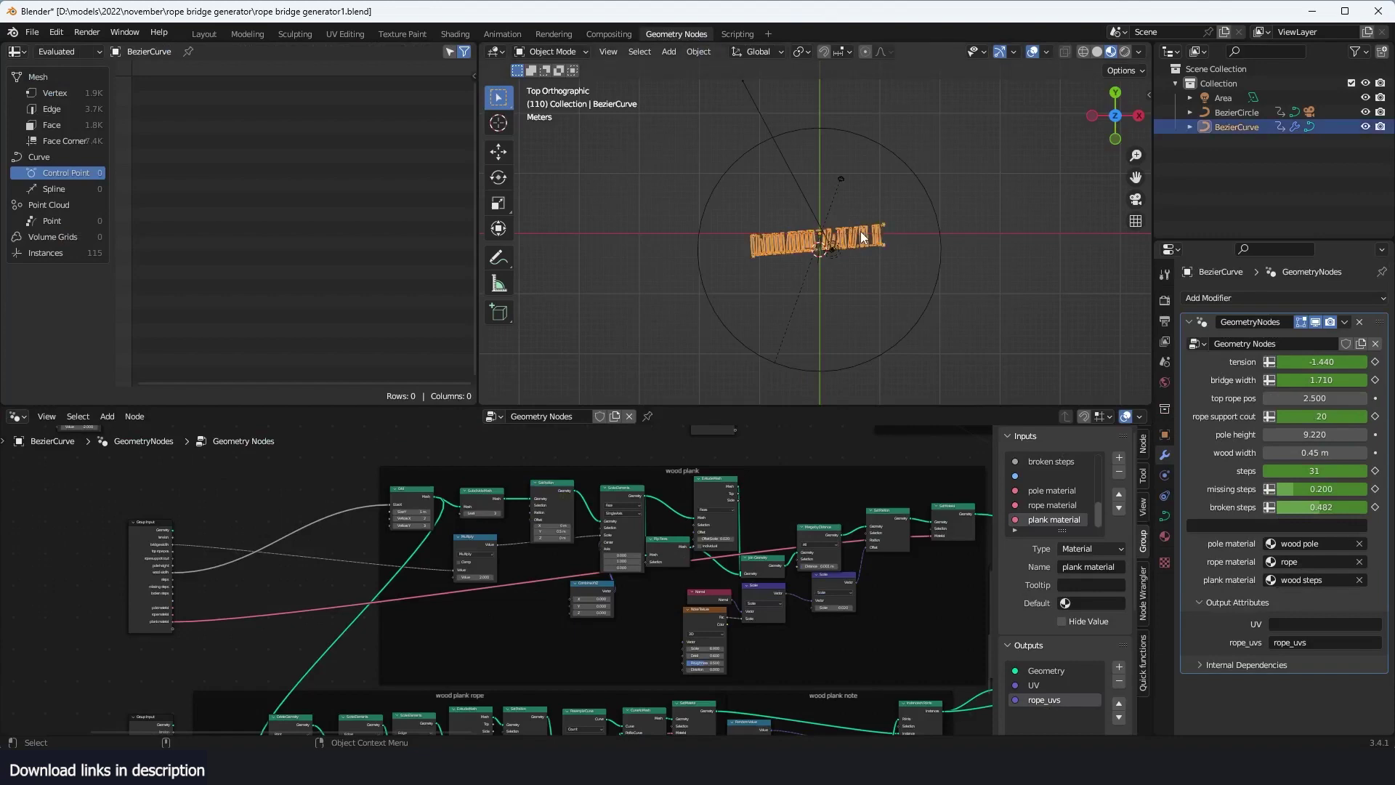
# Step: Examine the finished bridge and its node tree, and locate the "single not" frame
pyautogui.moveTo(862, 236); pyautogui.dragTo(648, 268, button='middle')
pyautogui.scroll(2, 786, 263)
pyautogui.scroll(2, 634, 268)
pyautogui.scroll(-6, 833, 574)
pyautogui.moveTo(333, 439)
pyautogui.mouseDown(button='middle')
pyautogui.moveTo(482, 476)
pyautogui.moveTo(463, 564)
pyautogui.moveTo(441, 574)
pyautogui.mouseUp(button='middle')
pyautogui.moveTo(680, 511); pyautogui.dragTo(501, 600, button='middle')
pyautogui.moveTo(639, 502); pyautogui.dragTo(334, 621, button='middle')
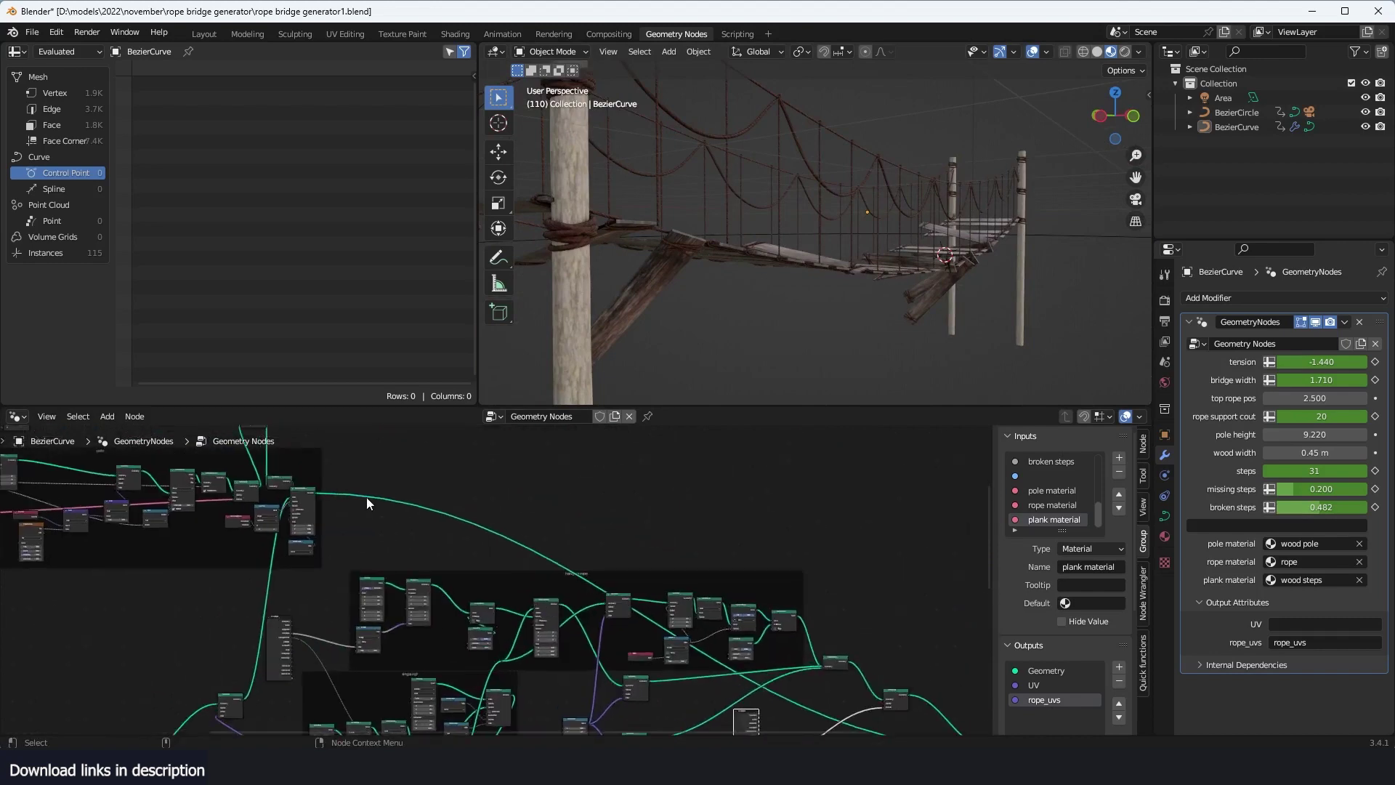
pyautogui.moveTo(210, 467); pyautogui.dragTo(523, 598, button='middle')
pyautogui.scroll(5, 676, 519)
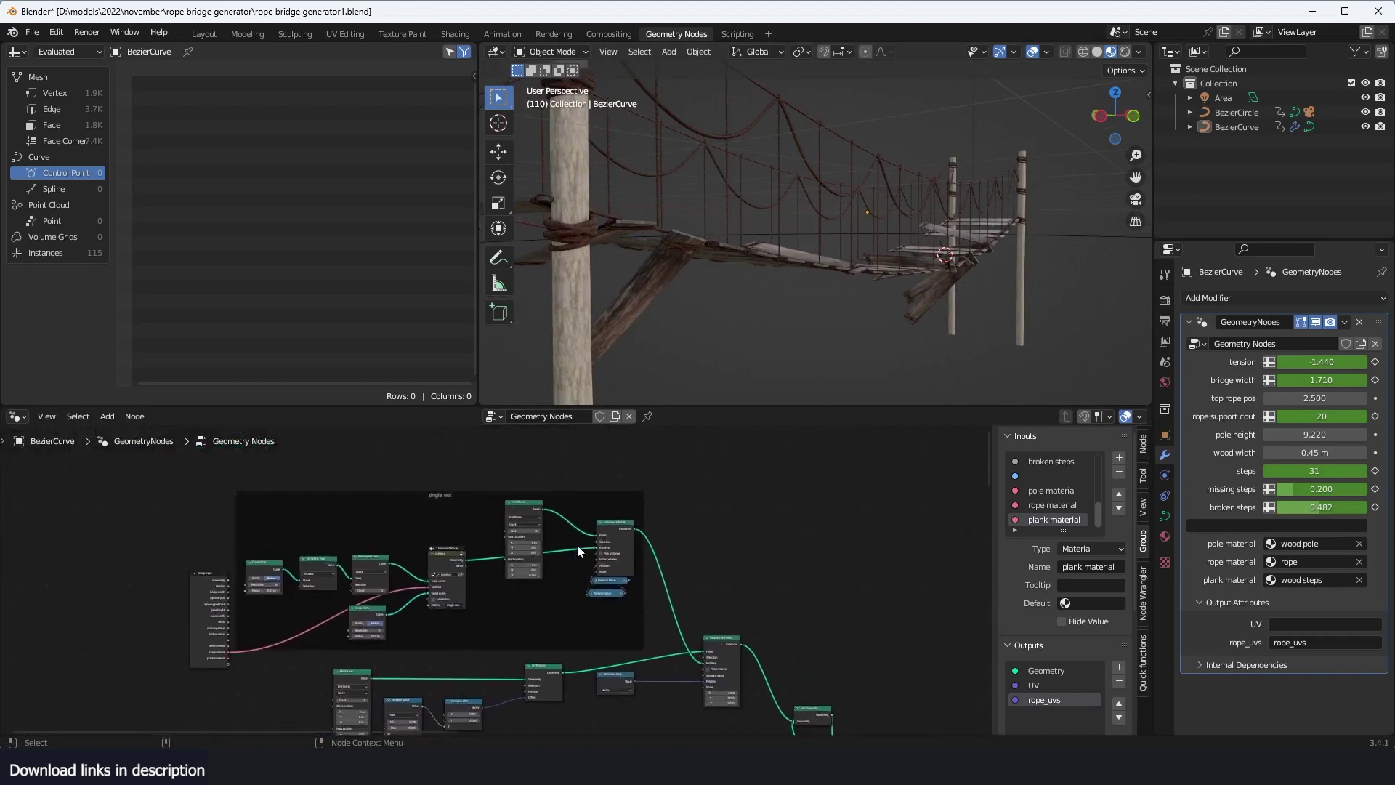
# Step: Preview the Instance on Points node of the "single not" frame and frame the bridge curve to inspect the knot up close
pyautogui.keyDown('ctrl'); pyautogui.keyDown('shift'); pyautogui.click(711, 502); pyautogui.keyUp('shift'); pyautogui.keyUp('ctrl')
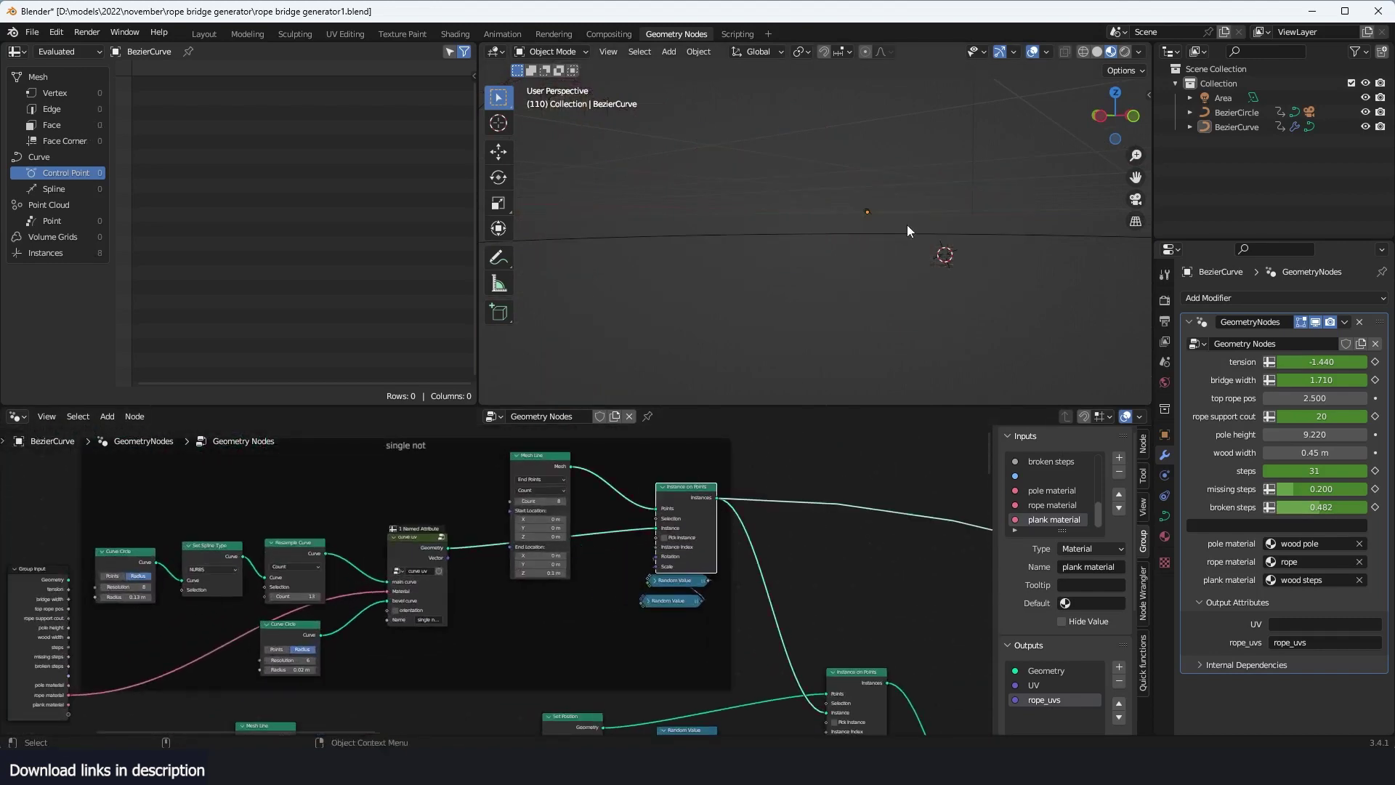
pyautogui.moveTo(859, 266); pyautogui.dragTo(804, 335, button='middle')
pyautogui.click(869, 209)
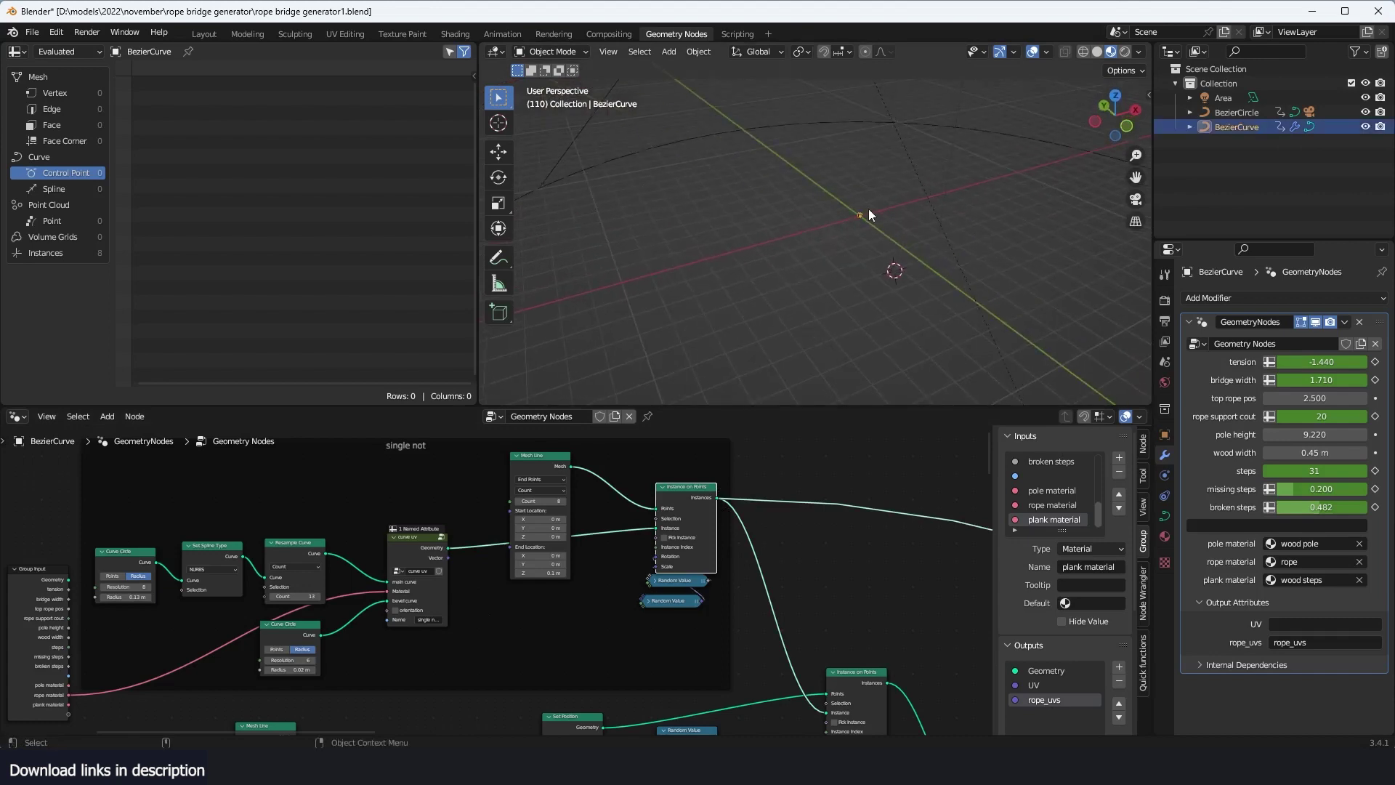
pyautogui.press('KP_Decimal')
pyautogui.scroll(3, 869, 210)
pyautogui.moveTo(869, 210); pyautogui.dragTo(817, 240, button='middle')
# Step: Preview the whole bridge from the node where all branches merge and examine the knots where the ropes meet
pyautogui.scroll(-8, 839, 545)
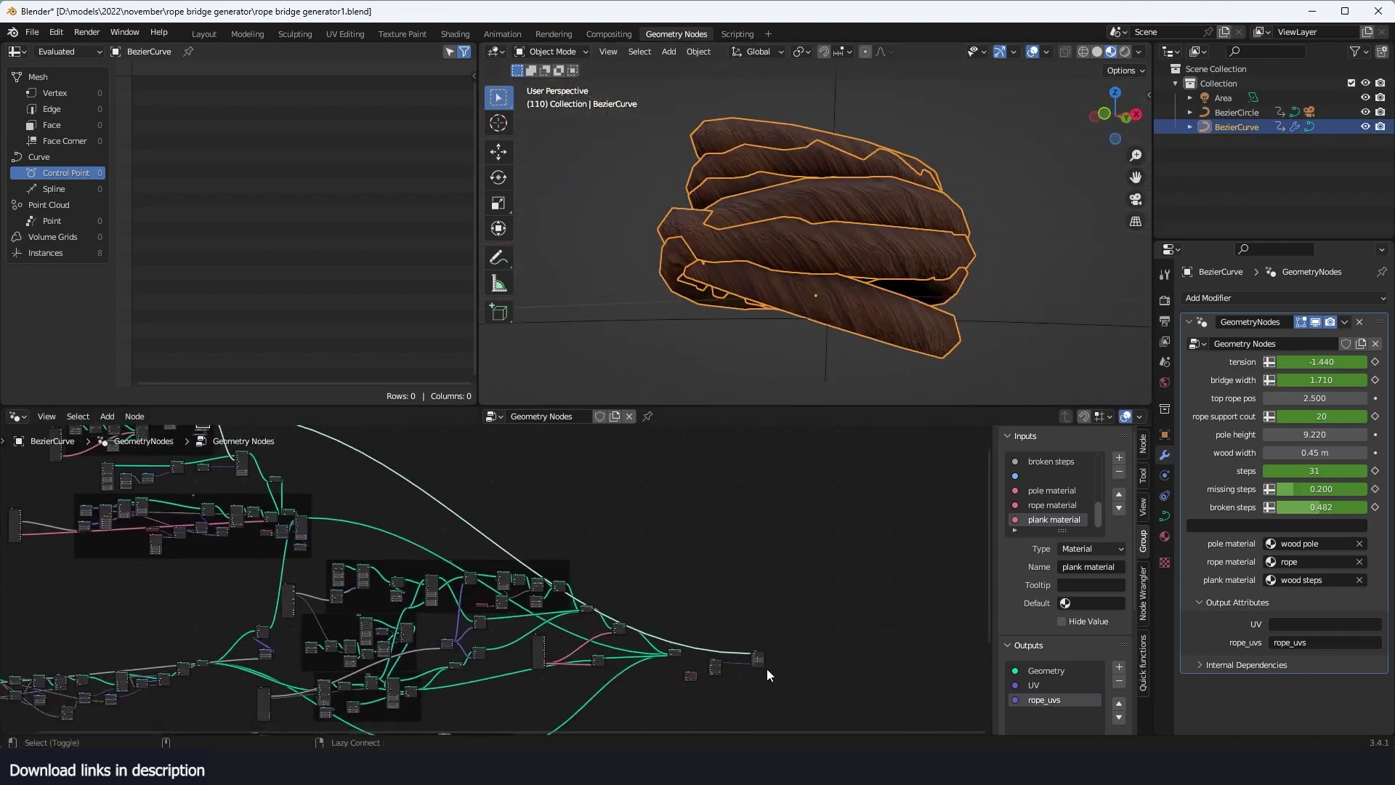
pyautogui.keyDown('alt'); pyautogui.keyDown('shift'); pyautogui.click(673, 651); pyautogui.keyUp('shift'); pyautogui.keyUp('alt')
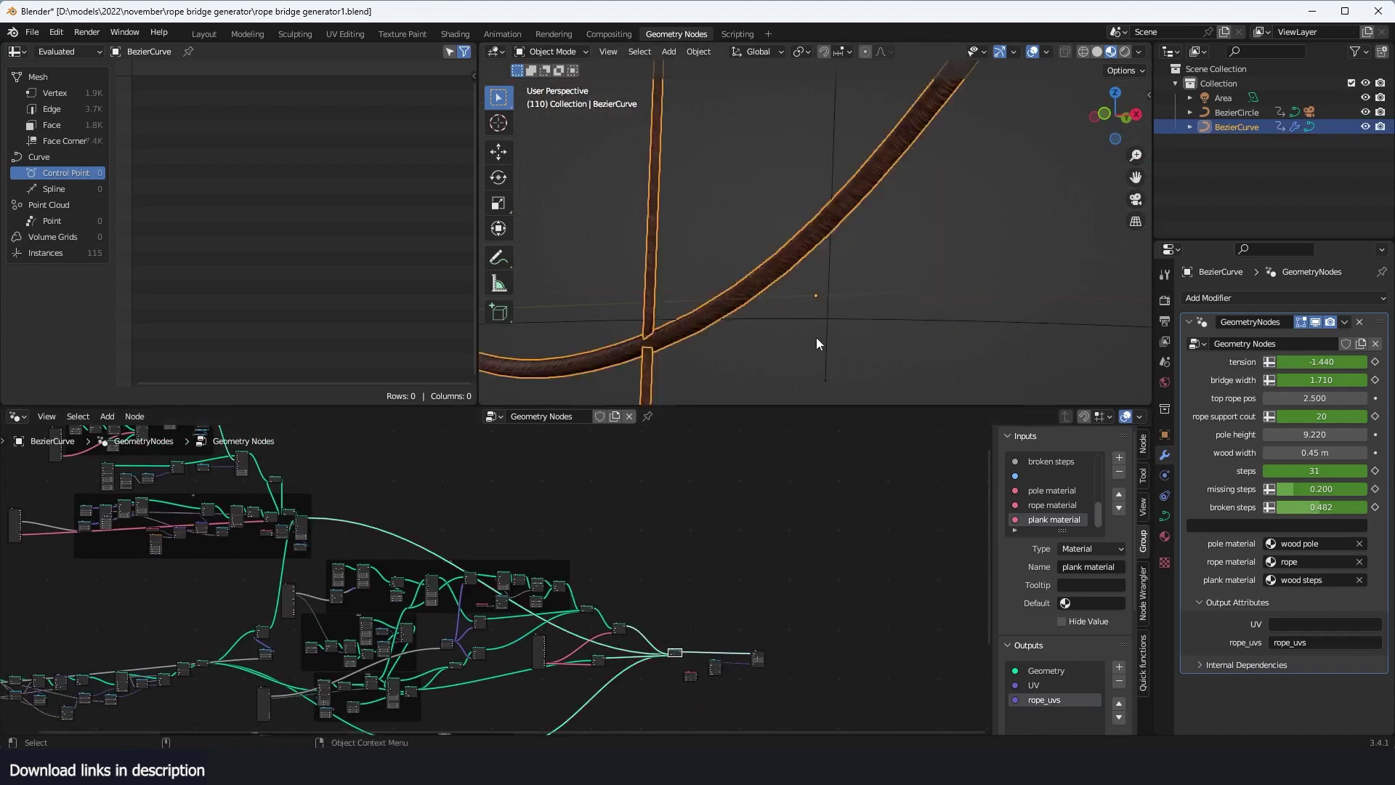
pyautogui.scroll(-2, 816, 338)
pyautogui.moveTo(817, 337); pyautogui.dragTo(888, 324, button='middle')
pyautogui.scroll(-4, 895, 311)
pyautogui.click(881, 250)
pyautogui.moveTo(881, 250); pyautogui.dragTo(1014, 294, button='middle')
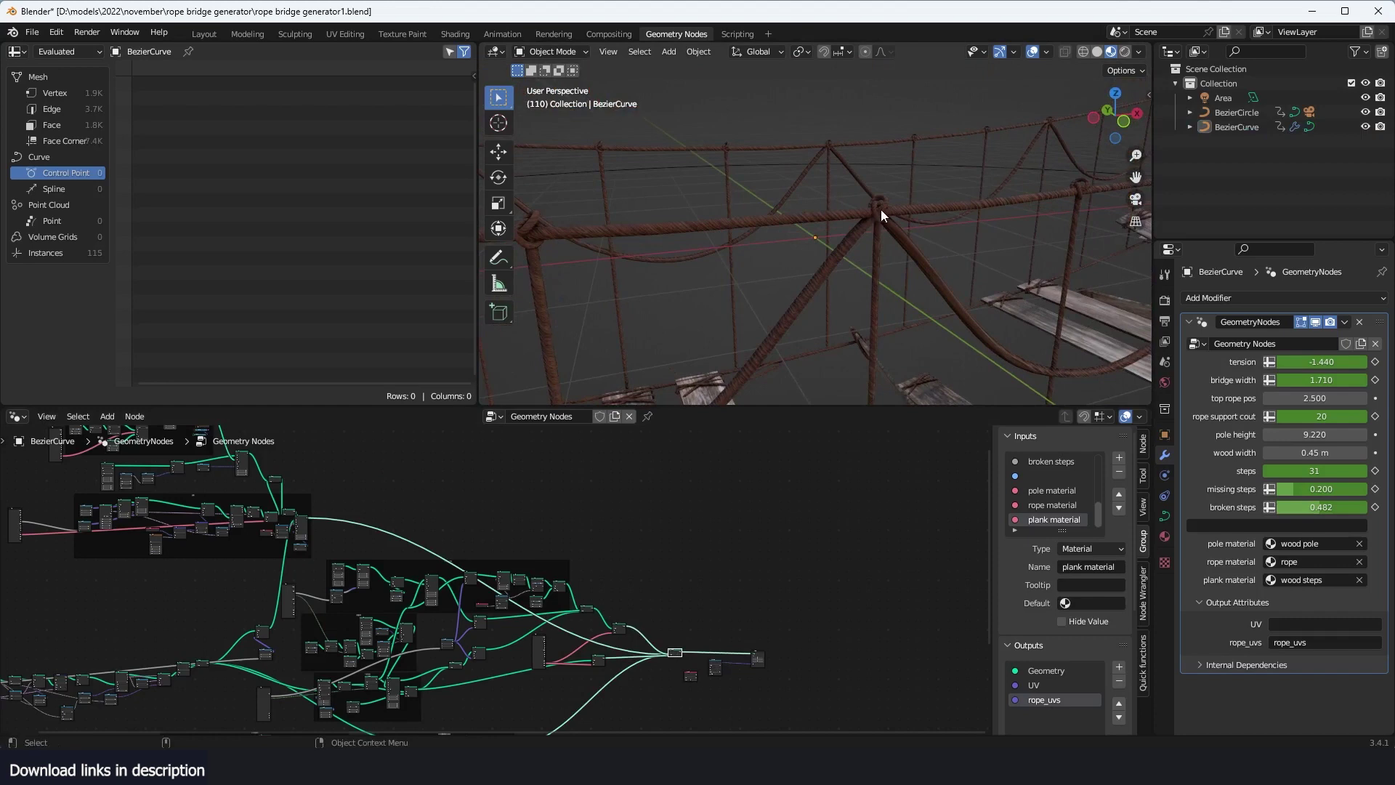
pyautogui.moveTo(881, 209); pyautogui.dragTo(953, 258, button='middle')
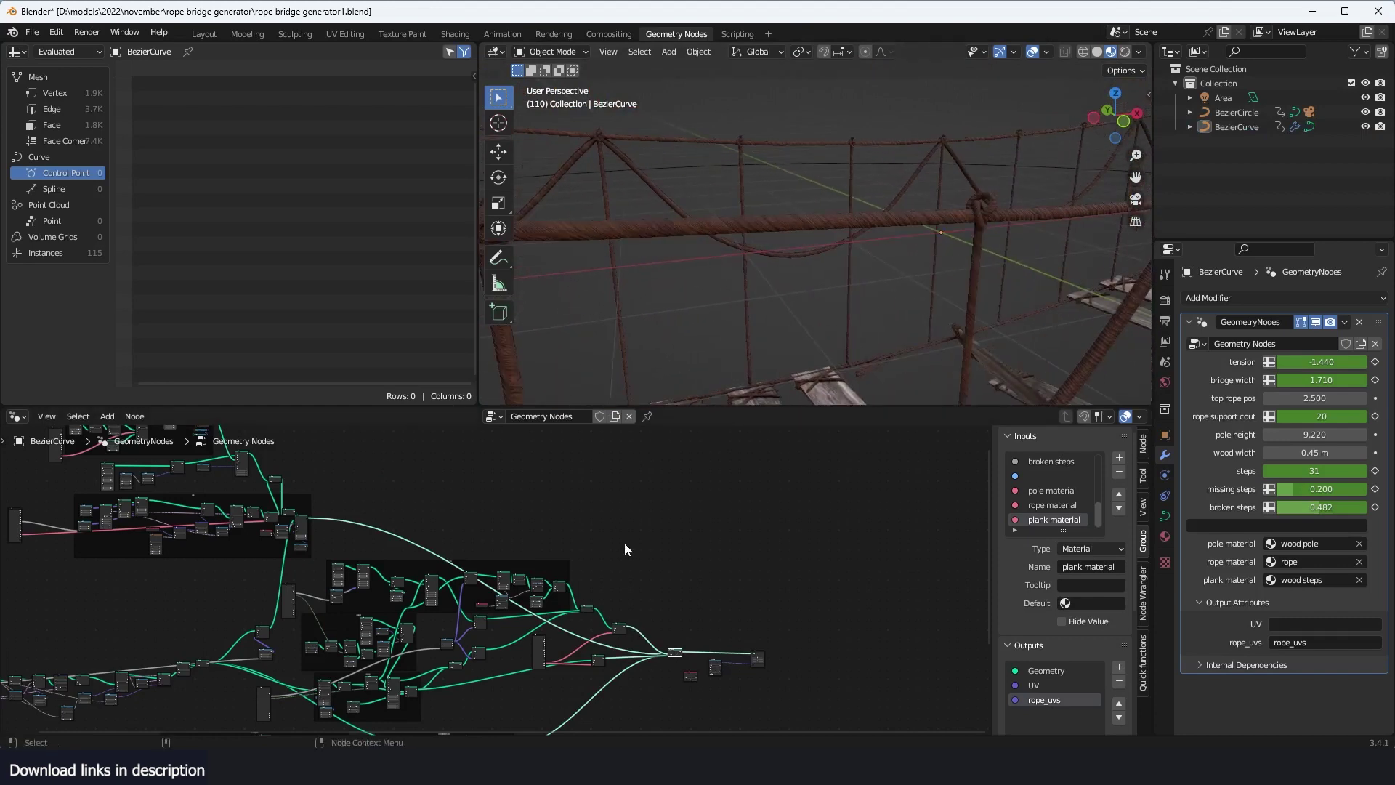
# Step: Preview the Instance on Points node between the "single not" and "pole" frames and examine the vertical spacing of the knots
pyautogui.scroll(-1, 625, 547)
pyautogui.moveTo(617, 548); pyautogui.dragTo(829, 614, button='middle')
pyautogui.scroll(1, 828, 615)
pyautogui.moveTo(766, 453); pyautogui.dragTo(778, 521, button='middle')
pyautogui.scroll(2, 745, 542)
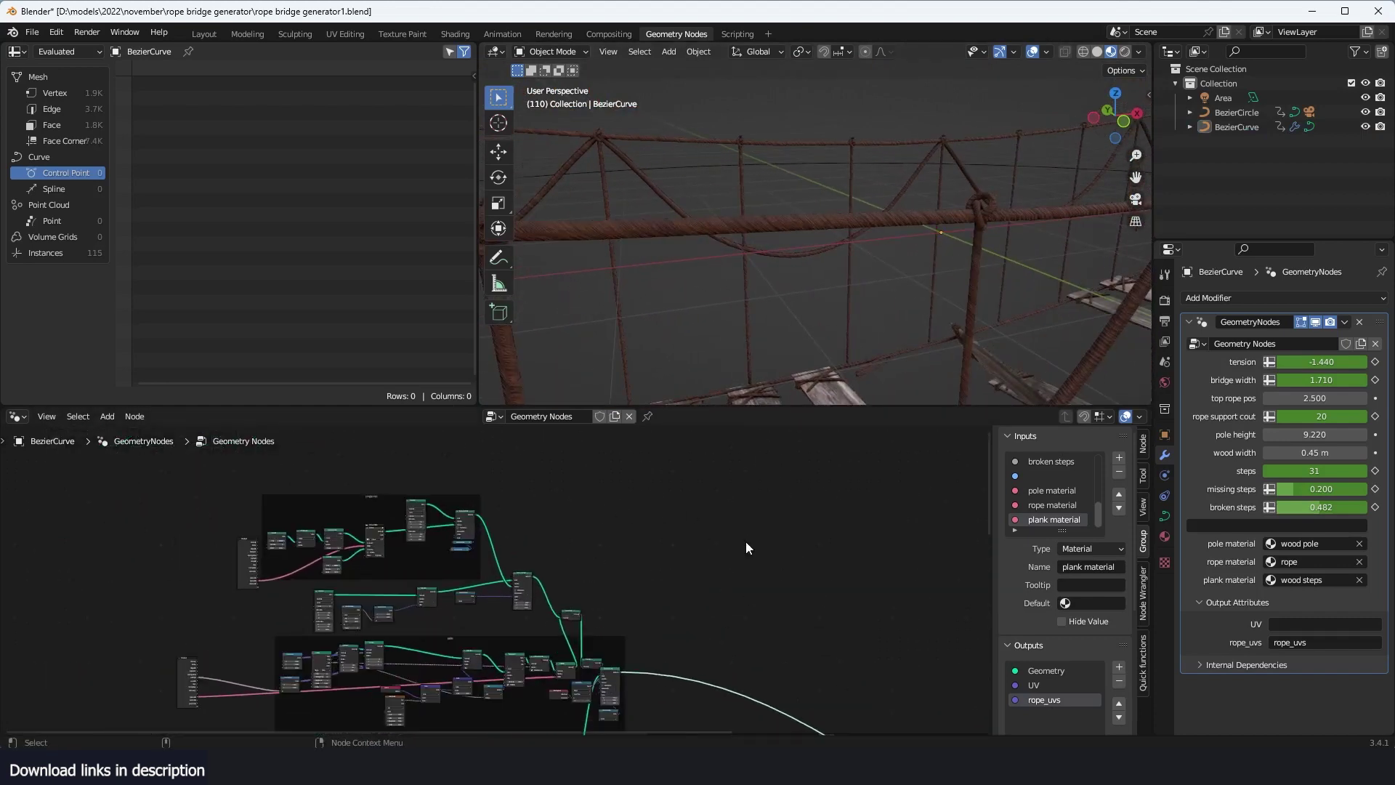
pyautogui.scroll(2, 745, 546)
pyautogui.scroll(2, 721, 566)
pyautogui.keyDown('ctrl'); pyautogui.keyDown('shift'); pyautogui.click(558, 562); pyautogui.keyUp('shift'); pyautogui.keyUp('ctrl')
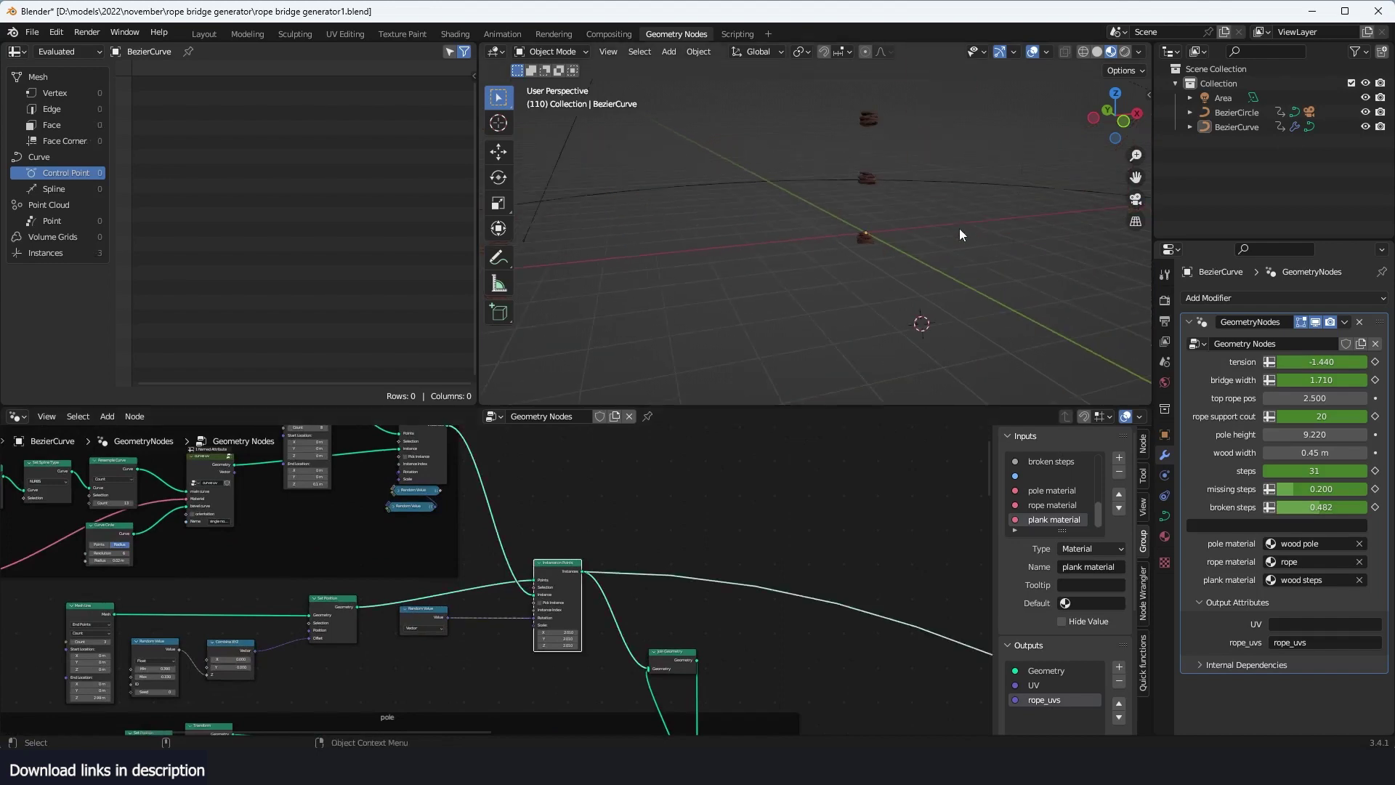
pyautogui.moveTo(909, 307); pyautogui.dragTo(943, 237, button='middle')
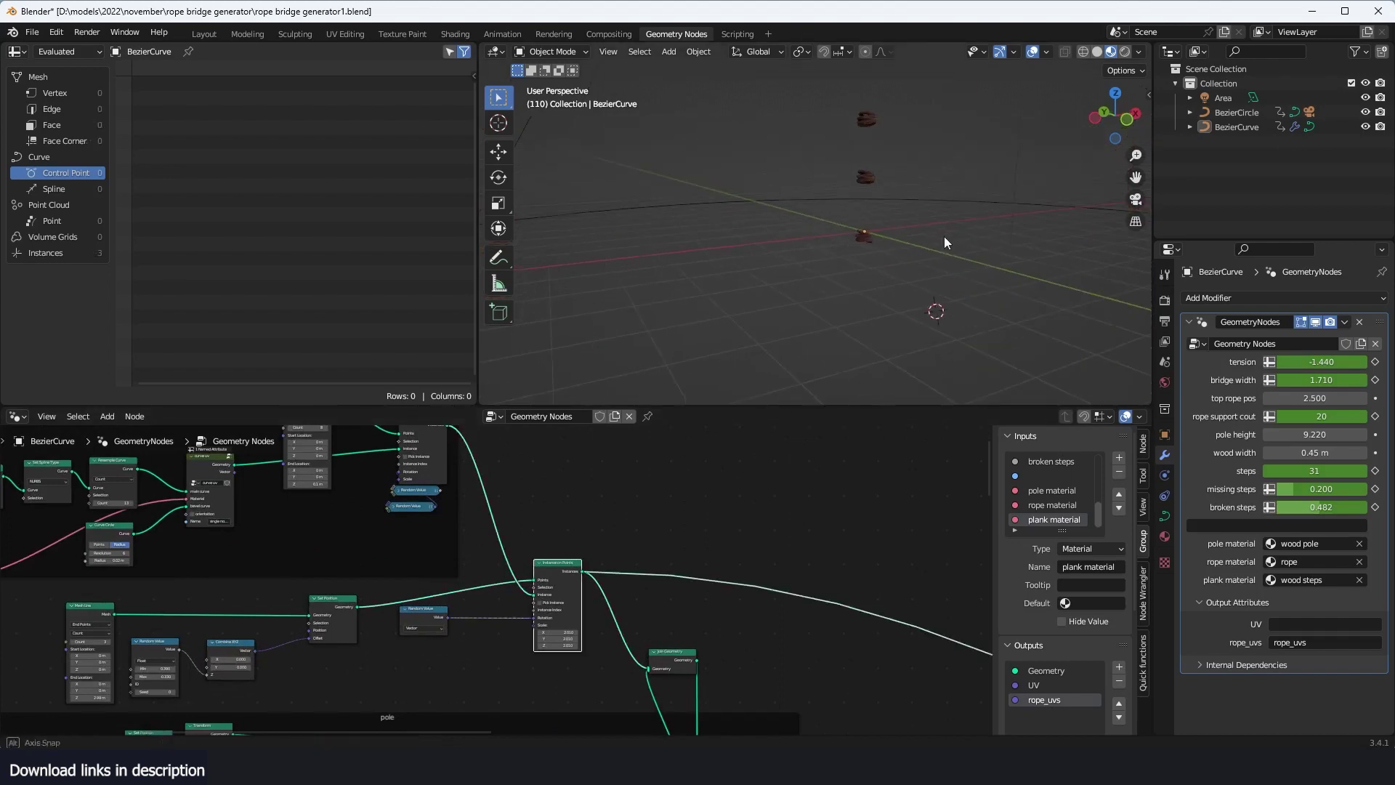
pyautogui.moveTo(609, 510); pyautogui.dragTo(691, 470, button='middle')
pyautogui.moveTo(760, 654); pyautogui.dragTo(746, 573, button='middle')
pyautogui.scroll(2, 826, 648)
pyautogui.moveTo(892, 250); pyautogui.dragTo(933, 218, button='middle')
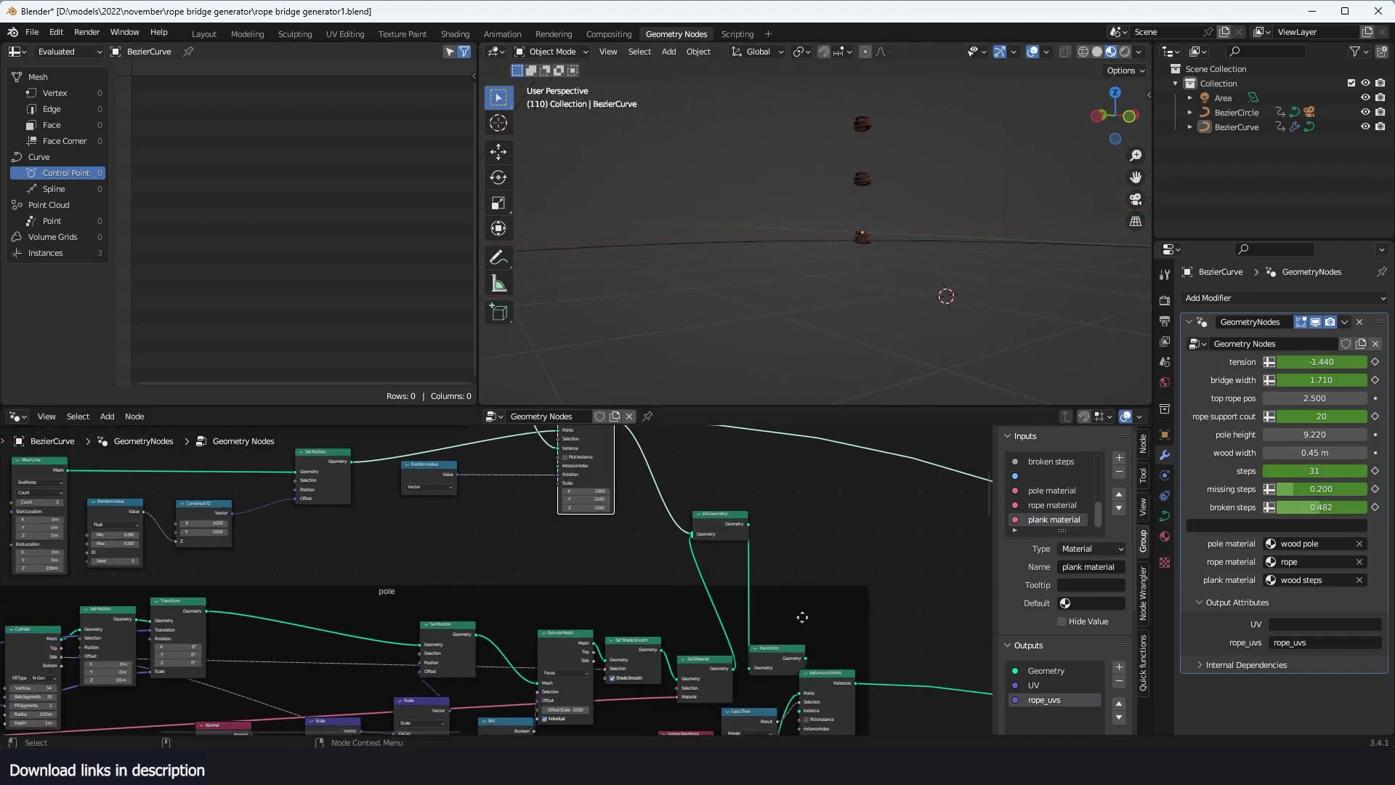
# Step: Preview the Instance on Points node in the "pole" frame and inspect the rope knots wrapped around the poles
pyautogui.moveTo(802, 617); pyautogui.dragTo(766, 564, button='middle')
pyautogui.keyDown('ctrl'); pyautogui.keyDown('shift'); pyautogui.click(792, 573); pyautogui.keyUp('shift'); pyautogui.keyUp('ctrl')
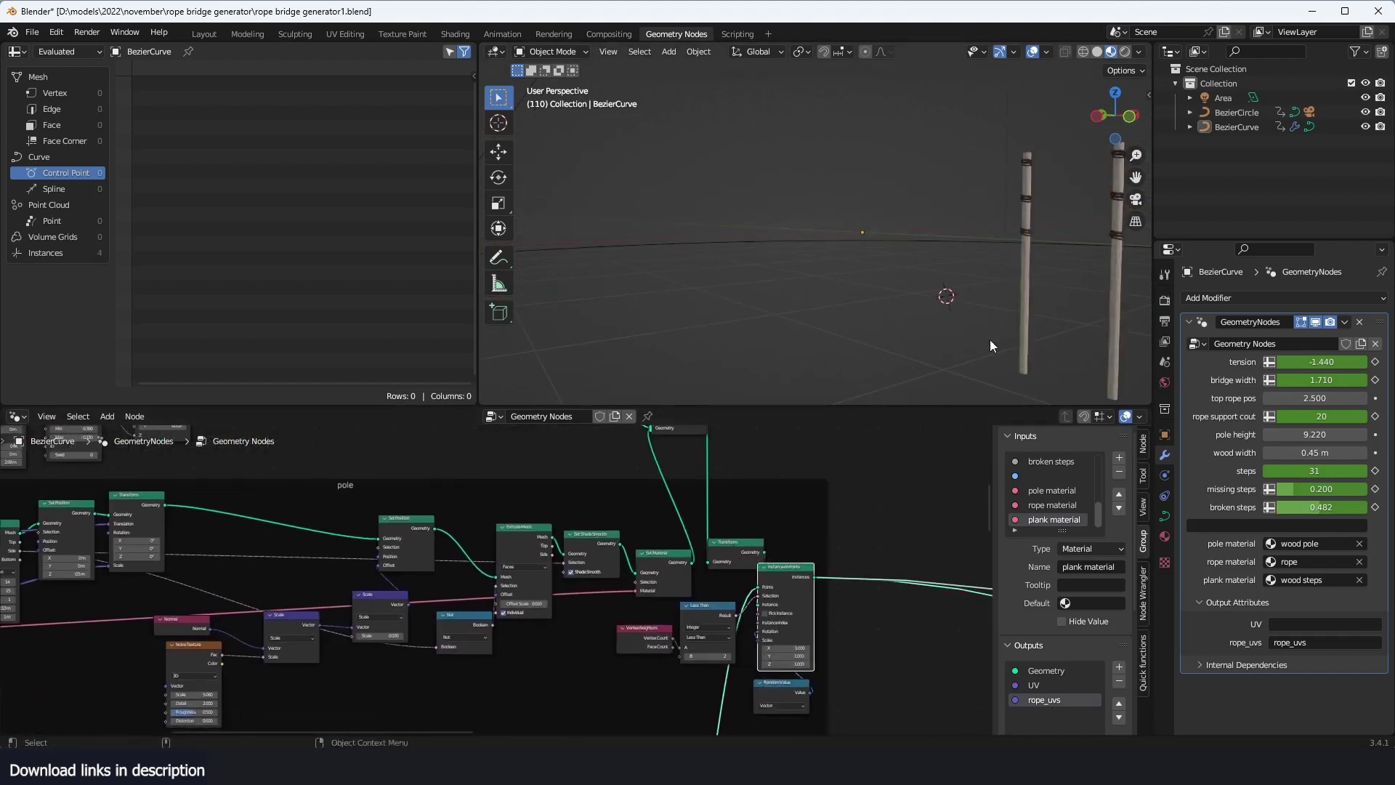
pyautogui.moveTo(991, 340); pyautogui.dragTo(857, 320, button='middle')
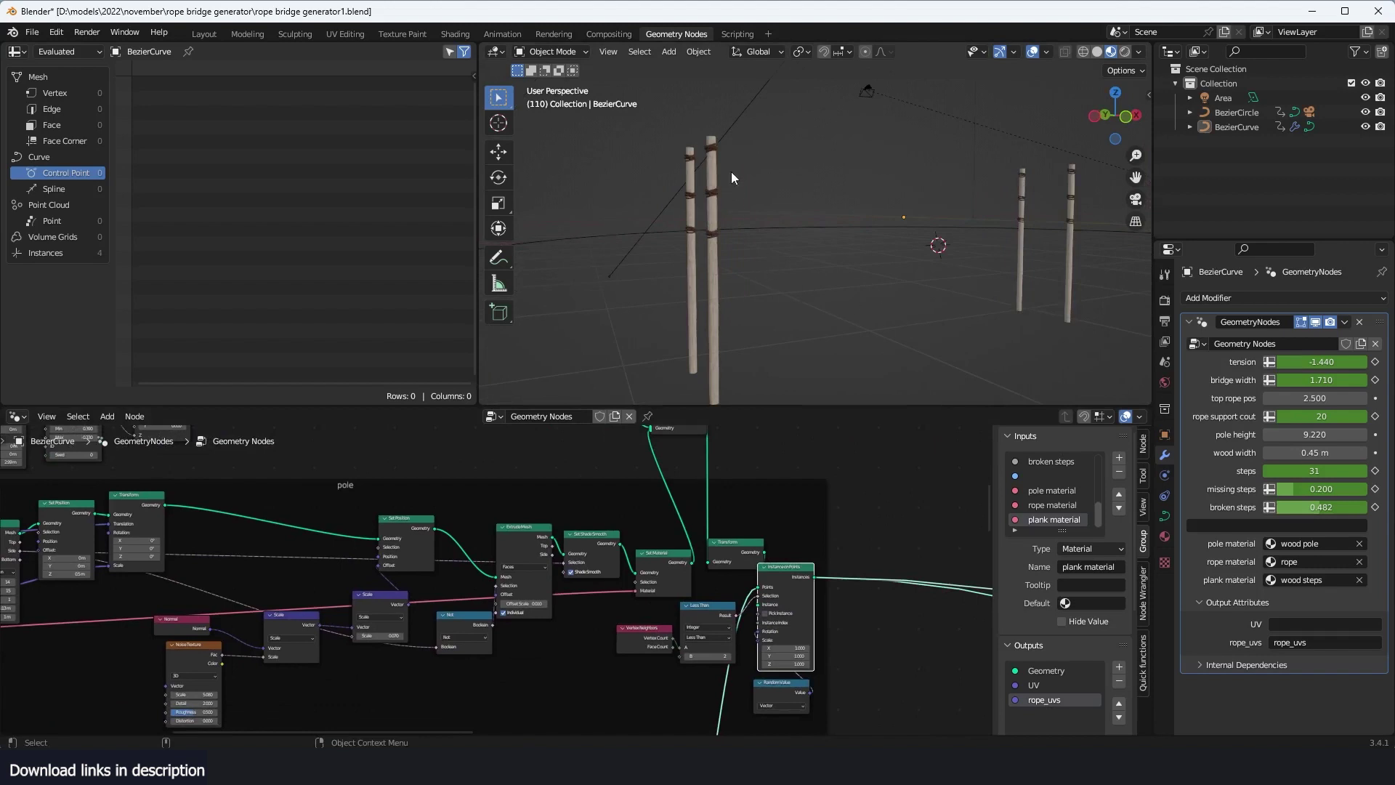
pyautogui.moveTo(474, 645); pyautogui.dragTo(569, 682, button='middle')
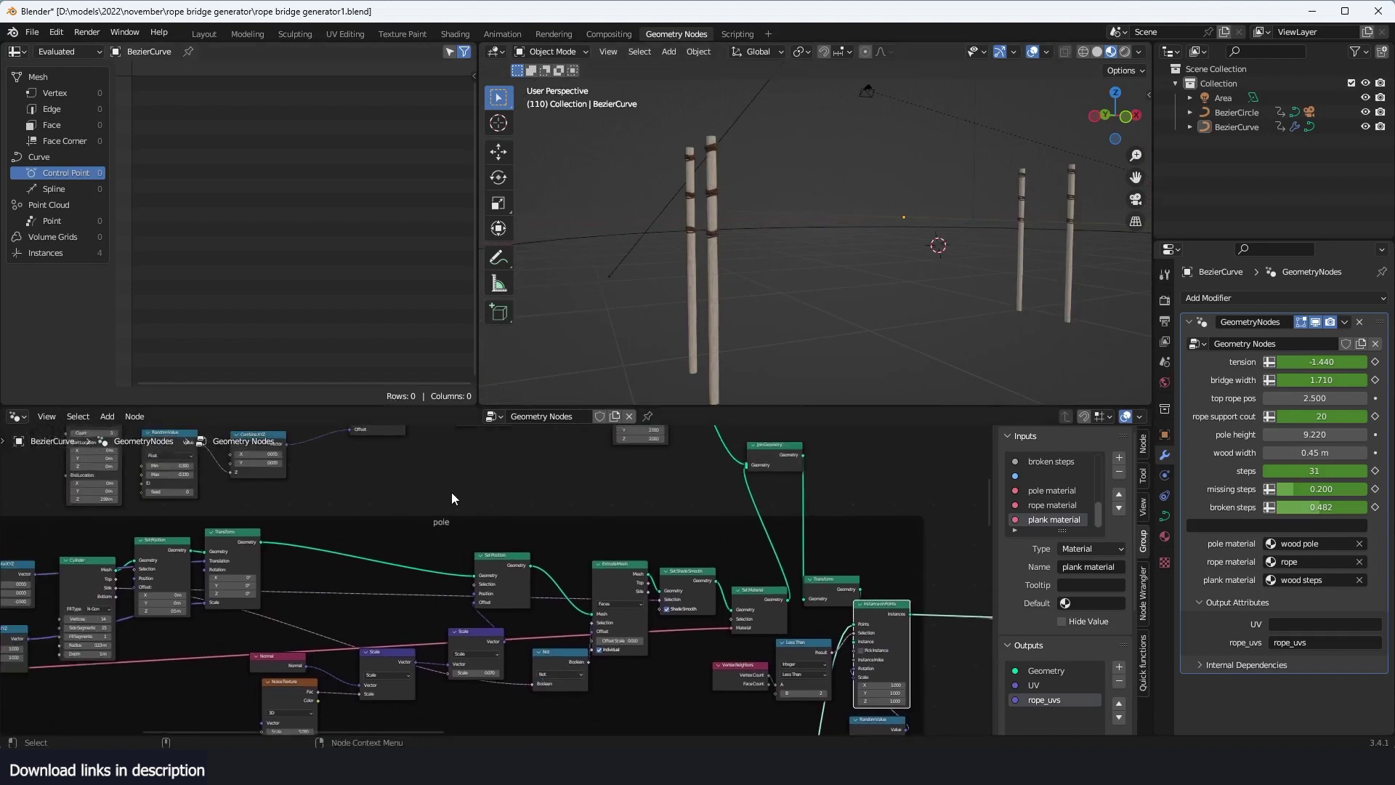
pyautogui.moveTo(412, 486); pyautogui.dragTo(558, 543, button='middle')
pyautogui.scroll(4, 827, 163)
pyautogui.keyDown('shift'); pyautogui.moveTo(826, 163); pyautogui.dragTo(891, 238, button='middle'); pyautogui.keyUp('shift')
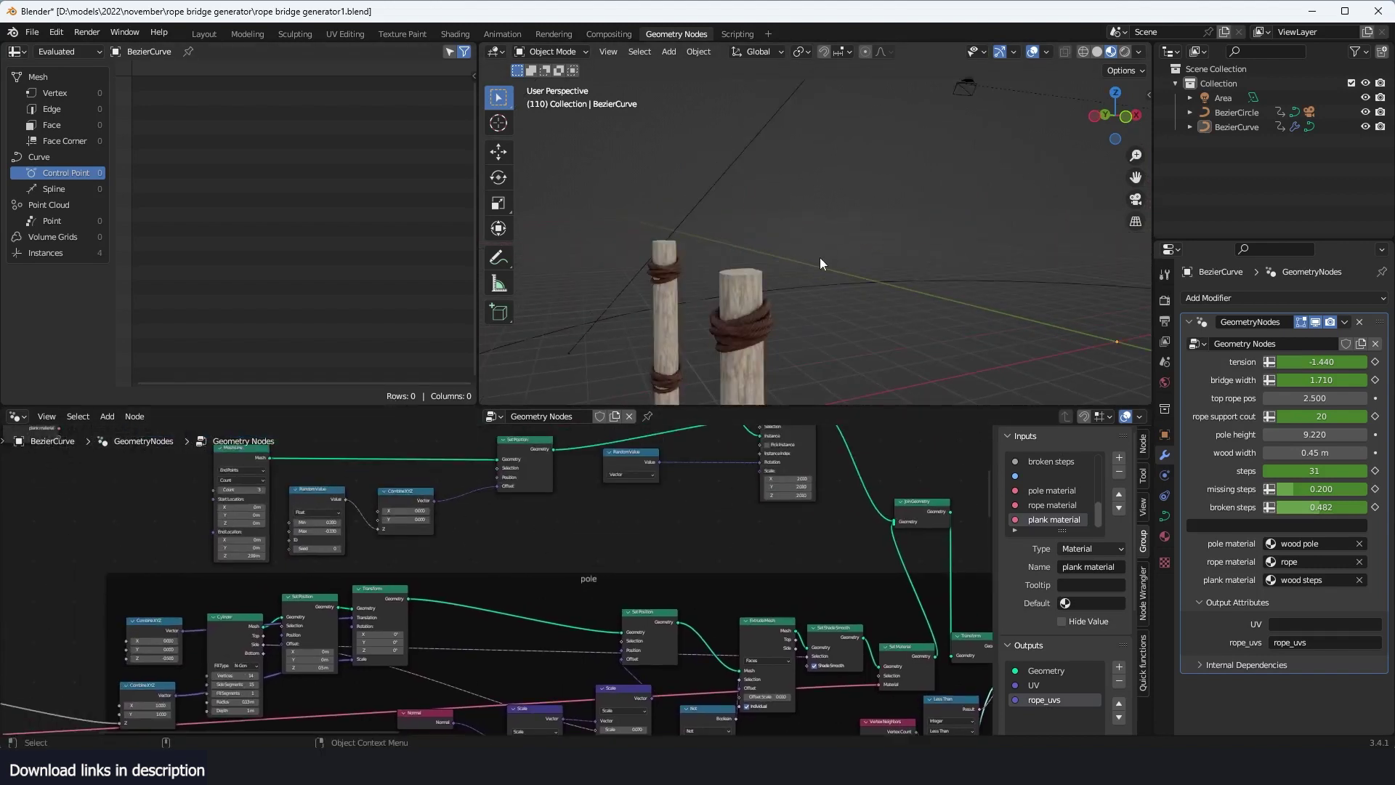
# Step: Preview the main Curve Circle and Resample Curve nodes in the "single not" frame and frame the resulting circle for inspection
pyautogui.moveTo(445, 543); pyautogui.dragTo(555, 613, button='middle')
pyautogui.scroll(4, 584, 561)
pyautogui.scroll(-2, 601, 478)
pyautogui.moveTo(638, 517); pyautogui.dragTo(728, 601, button='middle')
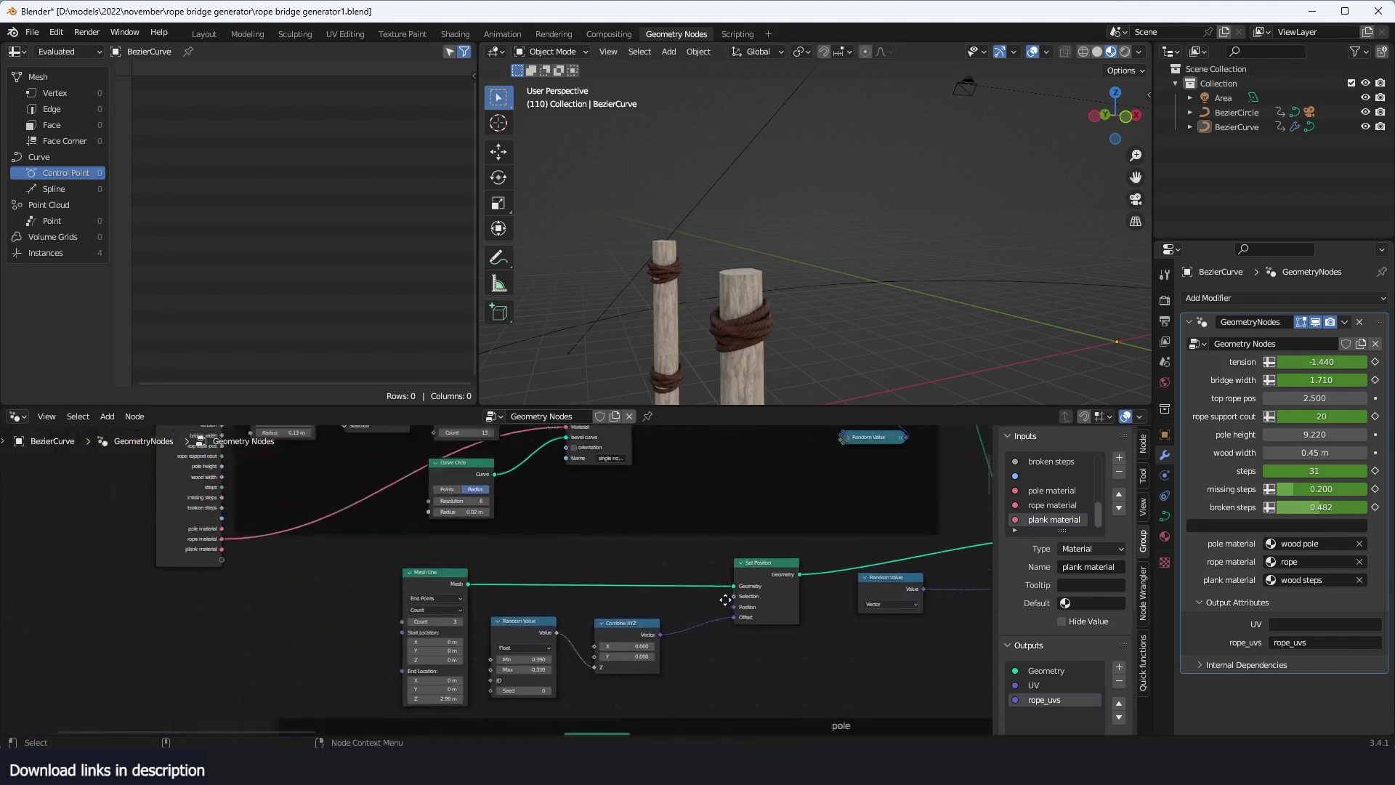
pyautogui.moveTo(583, 493); pyautogui.dragTo(675, 666, button='middle')
pyautogui.scroll(2, 501, 581)
pyautogui.keyDown('ctrl'); pyautogui.keyDown('shift'); pyautogui.click(383, 563); pyautogui.keyUp('shift'); pyautogui.keyUp('ctrl')
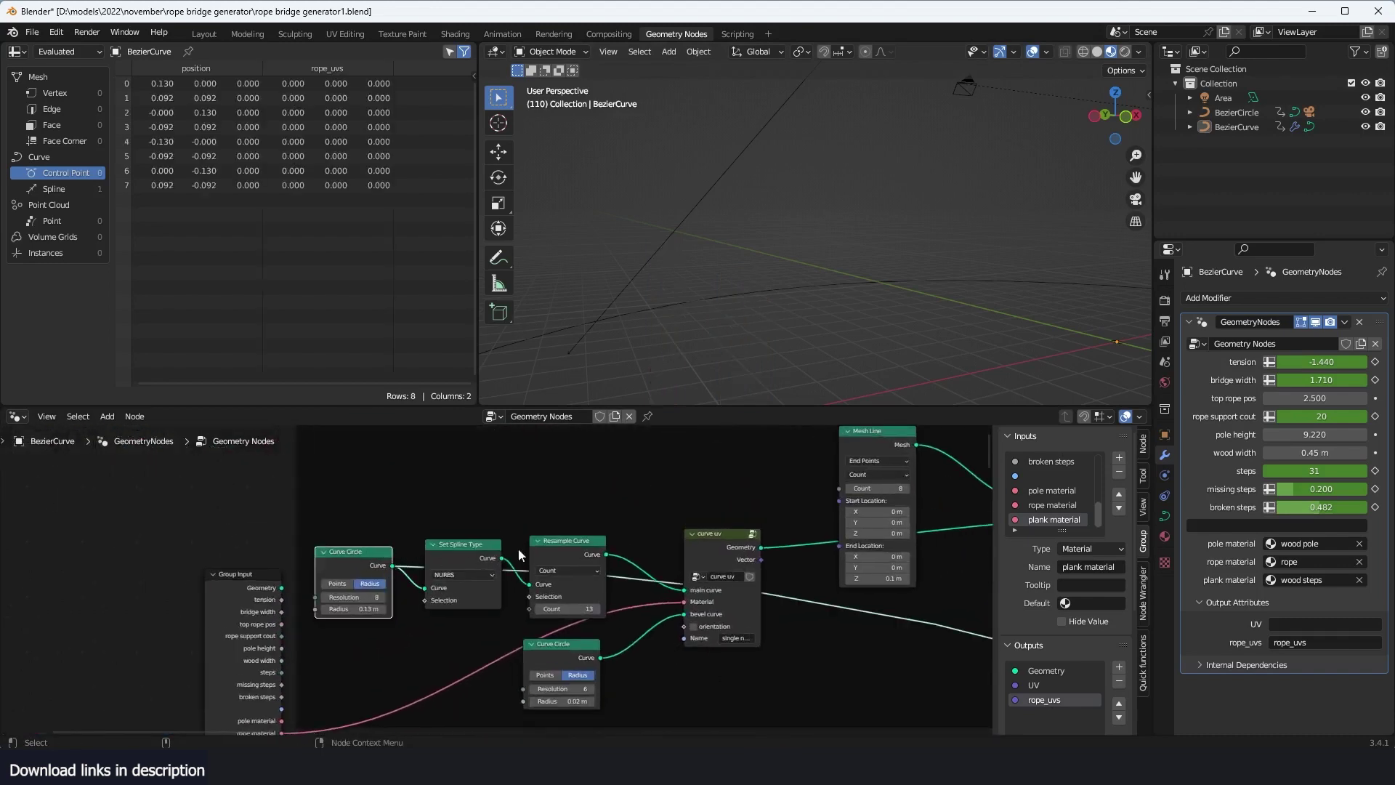
pyautogui.keyDown('ctrl'); pyautogui.keyDown('shift'); pyautogui.click(568, 554); pyautogui.keyUp('shift'); pyautogui.keyUp('ctrl')
pyautogui.scroll(-3, 904, 290)
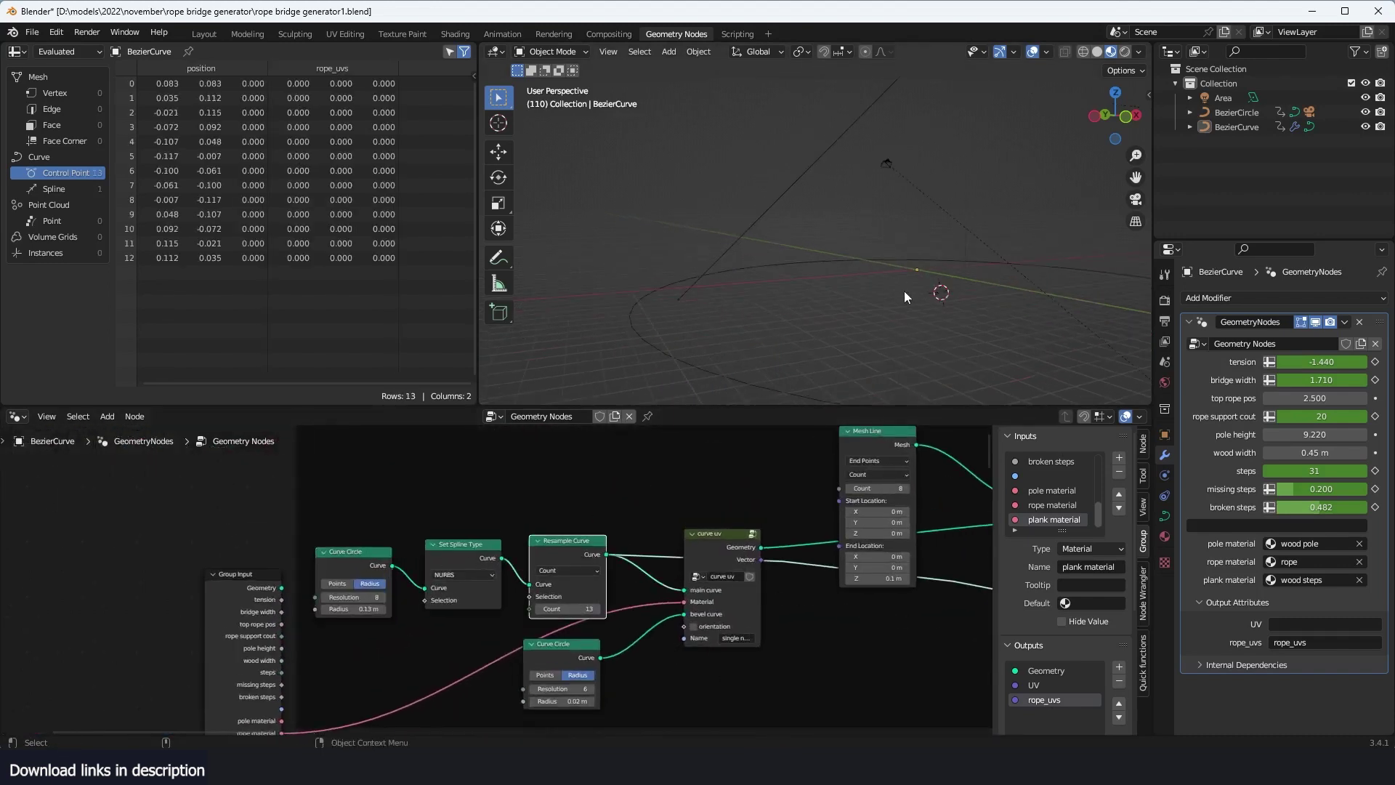
pyautogui.scroll(1, 905, 290)
pyautogui.click(1044, 322)
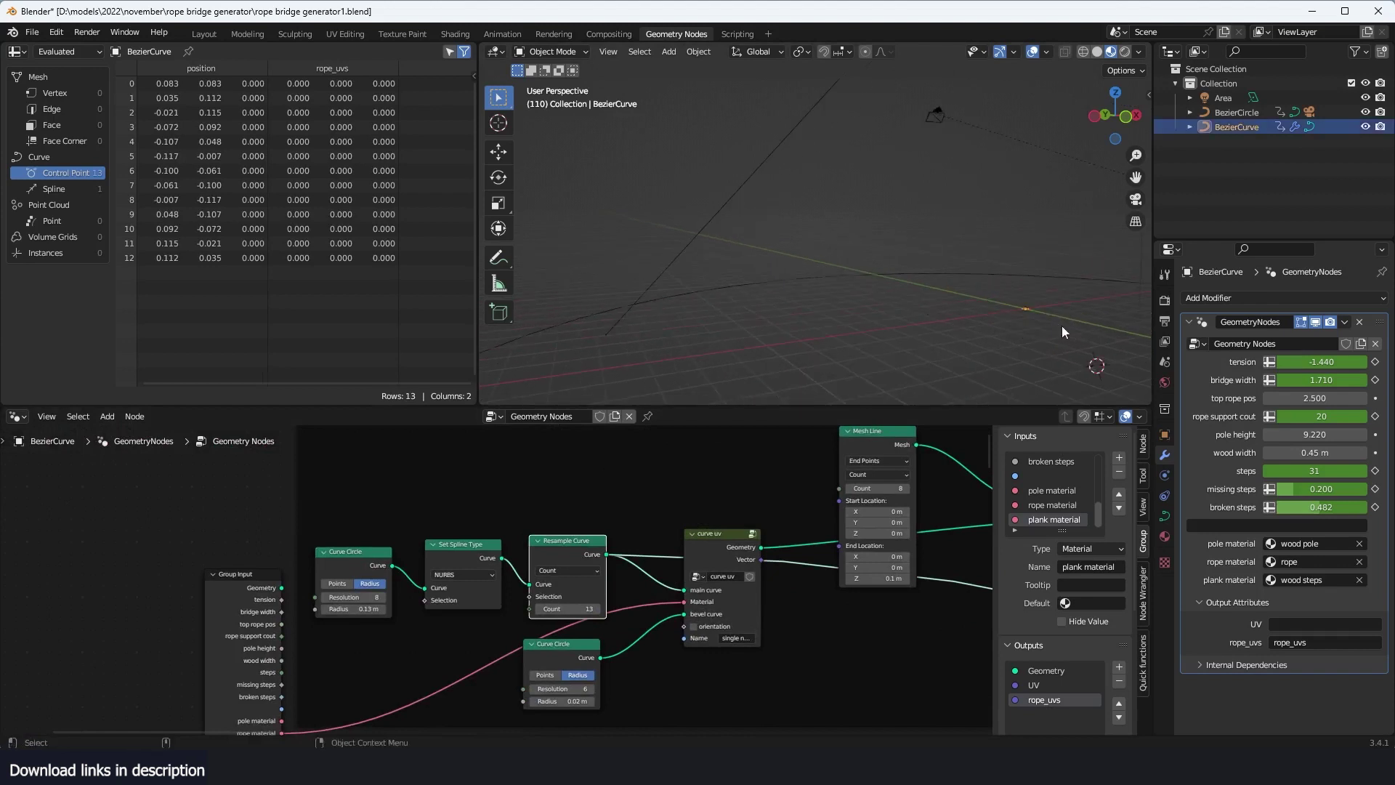
pyautogui.press('KP_Decimal')
pyautogui.click(1023, 320)
pyautogui.moveTo(1023, 320); pyautogui.dragTo(997, 372, button='middle')
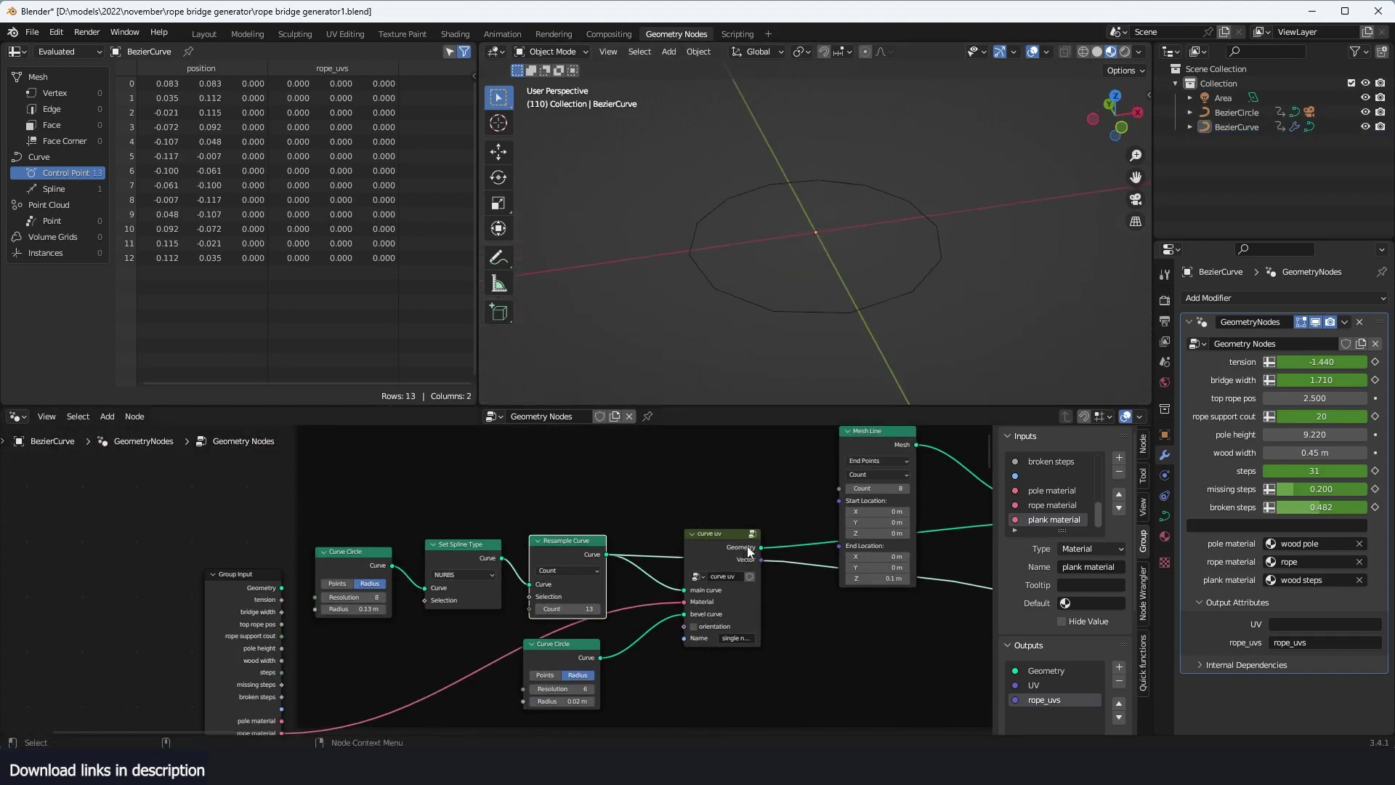
# Step: Preview the Mesh Line and curve uv nodes in the "single not" frame and inspect the textured rope ring
pyautogui.scroll(-2, 755, 545)
pyautogui.keyDown('ctrl'); pyautogui.keyDown('shift'); pyautogui.click(839, 462); pyautogui.keyUp('shift'); pyautogui.keyUp('ctrl')
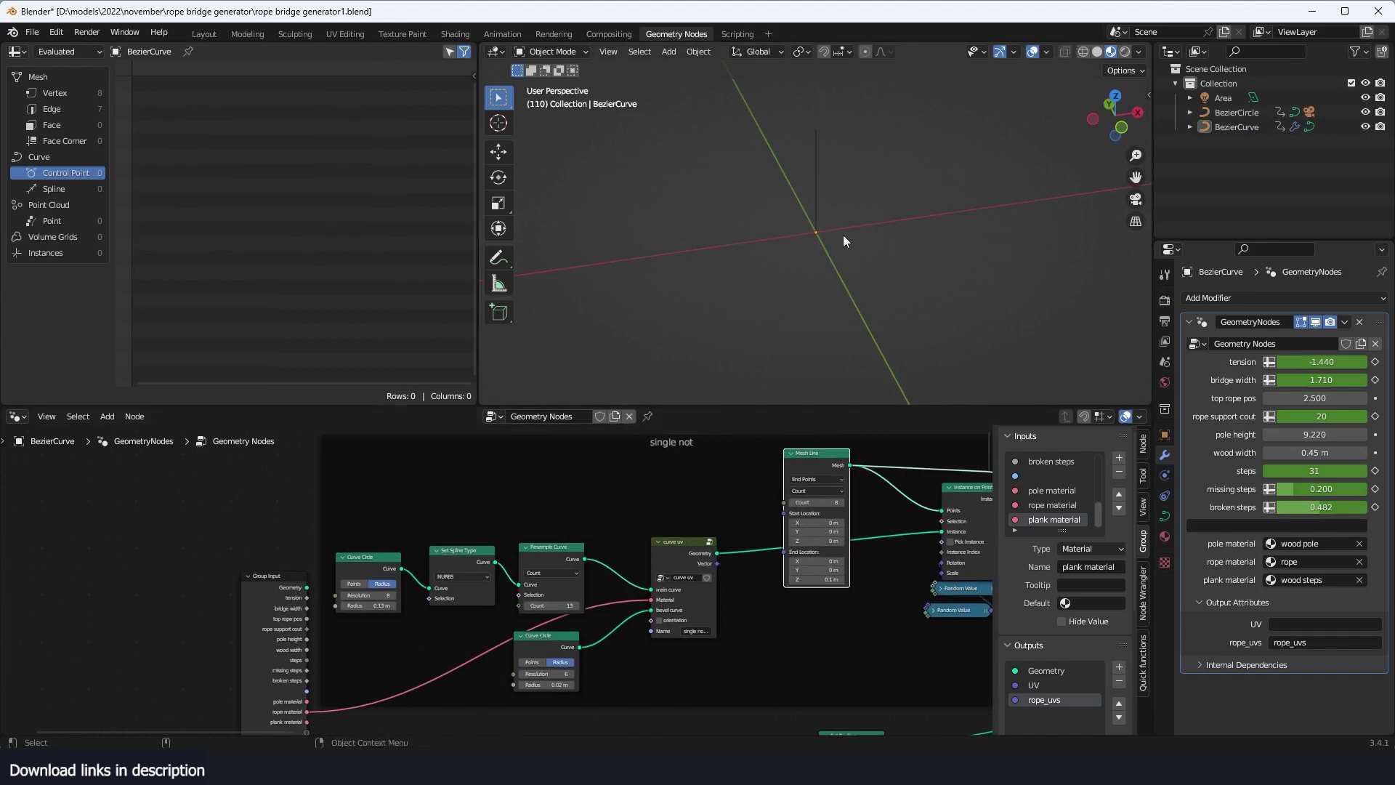
pyautogui.scroll(-2, 832, 565)
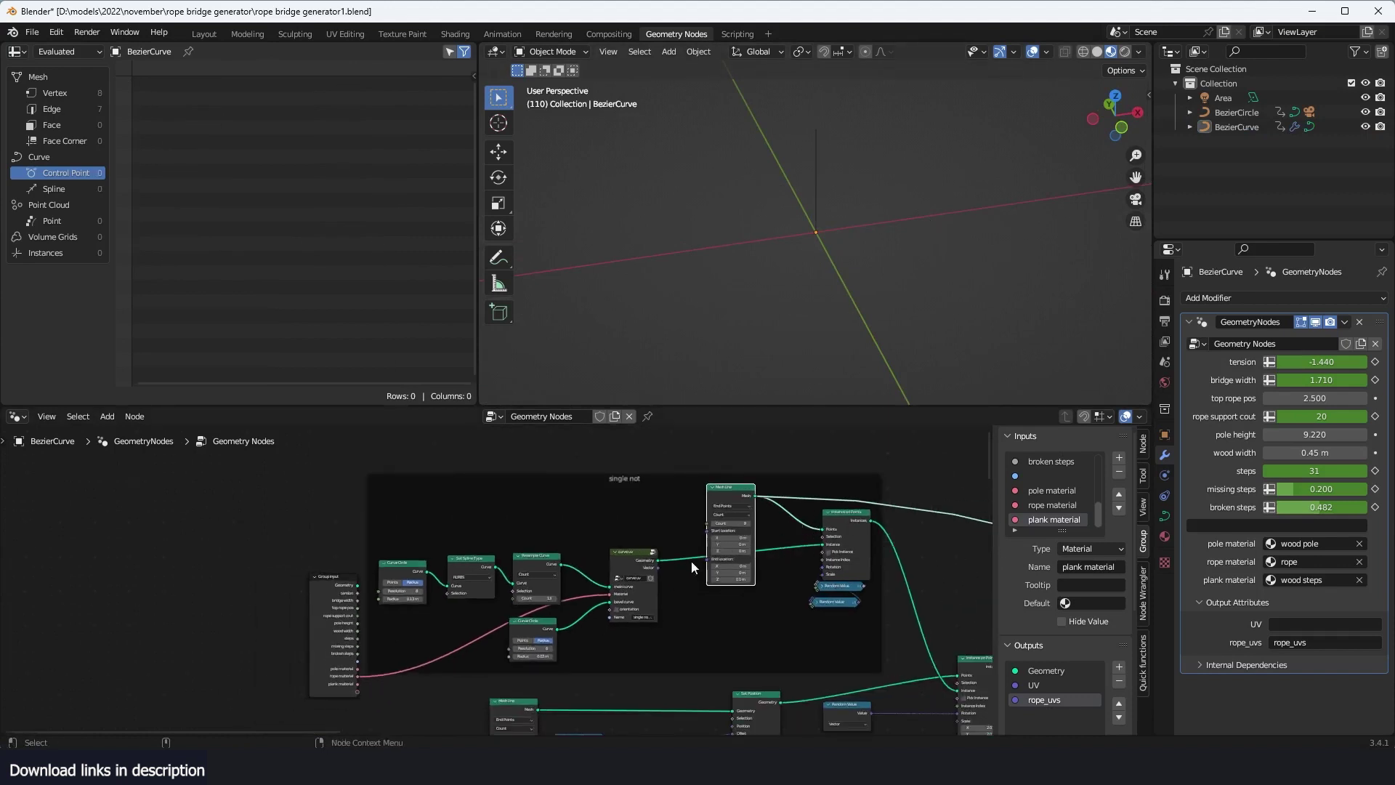
pyautogui.scroll(2, 687, 564)
pyautogui.keyDown('ctrl'); pyautogui.keyDown('shift'); pyautogui.click(679, 553); pyautogui.keyUp('shift'); pyautogui.keyUp('ctrl')
pyautogui.moveTo(844, 219); pyautogui.dragTo(899, 174, button='middle')
pyautogui.scroll(3, 519, 698)
pyautogui.scroll(-2, 760, 609)
pyautogui.moveTo(901, 490); pyautogui.dragTo(683, 551, button='middle')
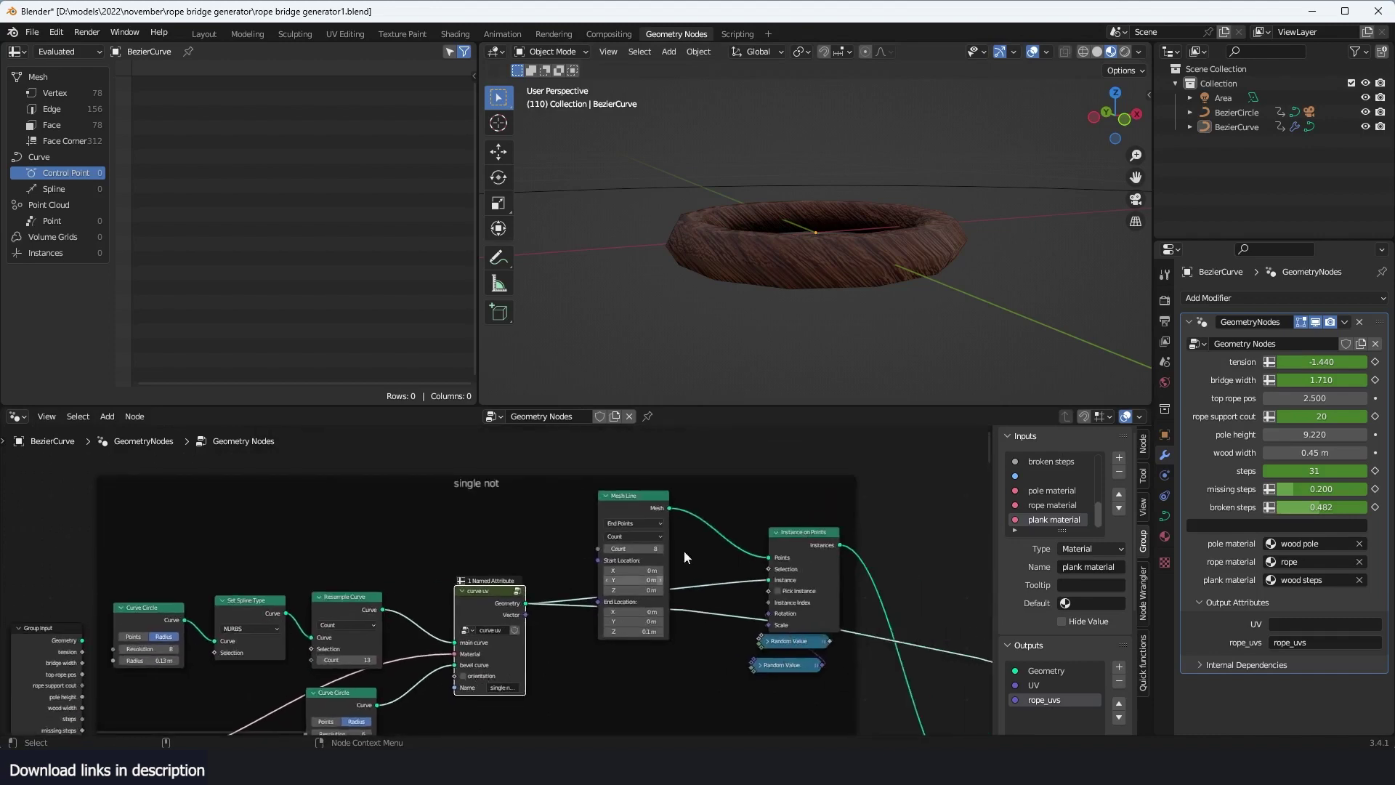
# Step: Preview the Mesh Line and Instance on Points nodes of the "single not" frame, and examine the stacked rings and attached Random Value nodes
pyautogui.keyDown('ctrl'); pyautogui.keyDown('shift'); pyautogui.click(618, 500); pyautogui.keyUp('shift'); pyautogui.keyUp('ctrl')
pyautogui.keyDown('ctrl'); pyautogui.keyDown('shift'); pyautogui.click(800, 543); pyautogui.keyUp('shift'); pyautogui.keyUp('ctrl')
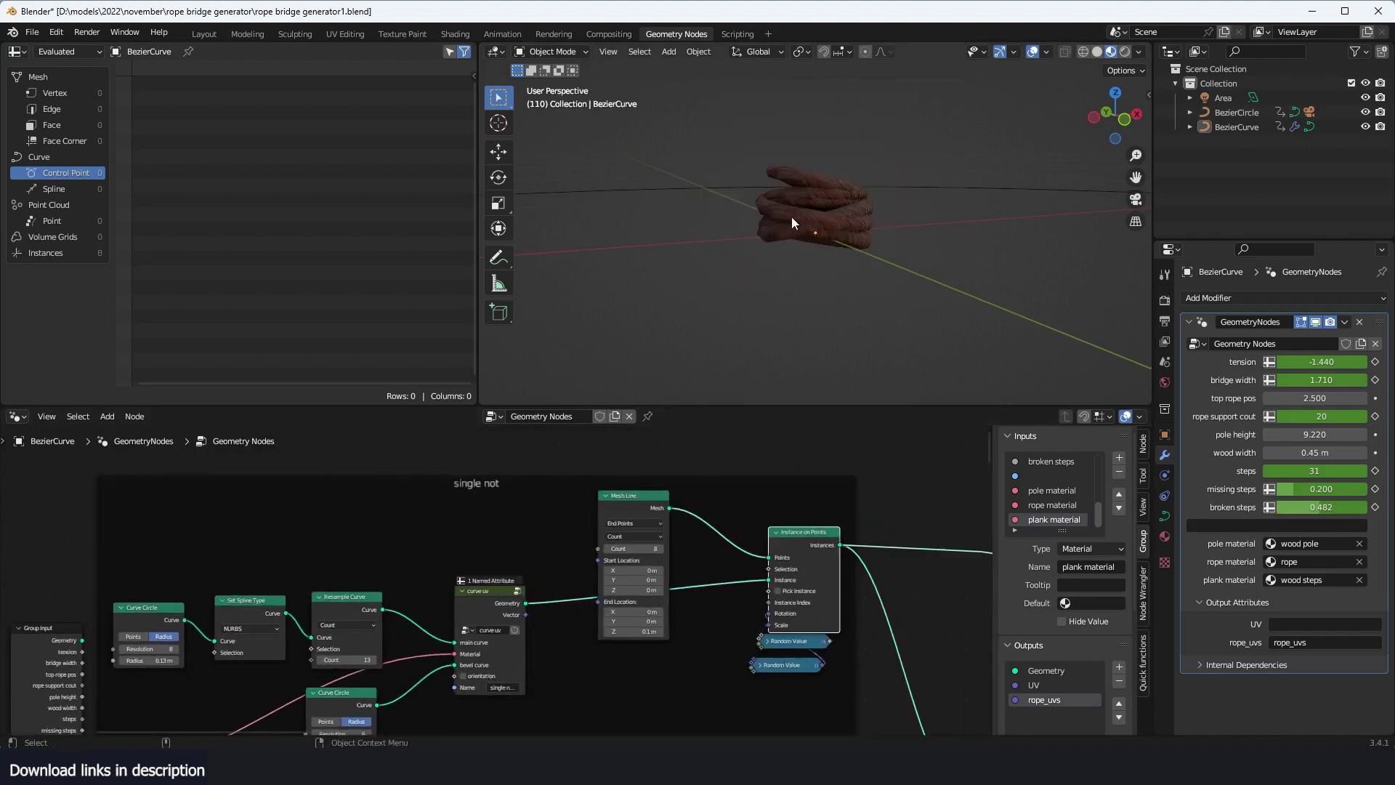
pyautogui.moveTo(792, 216); pyautogui.dragTo(741, 203, button='middle')
pyautogui.scroll(2, 865, 722)
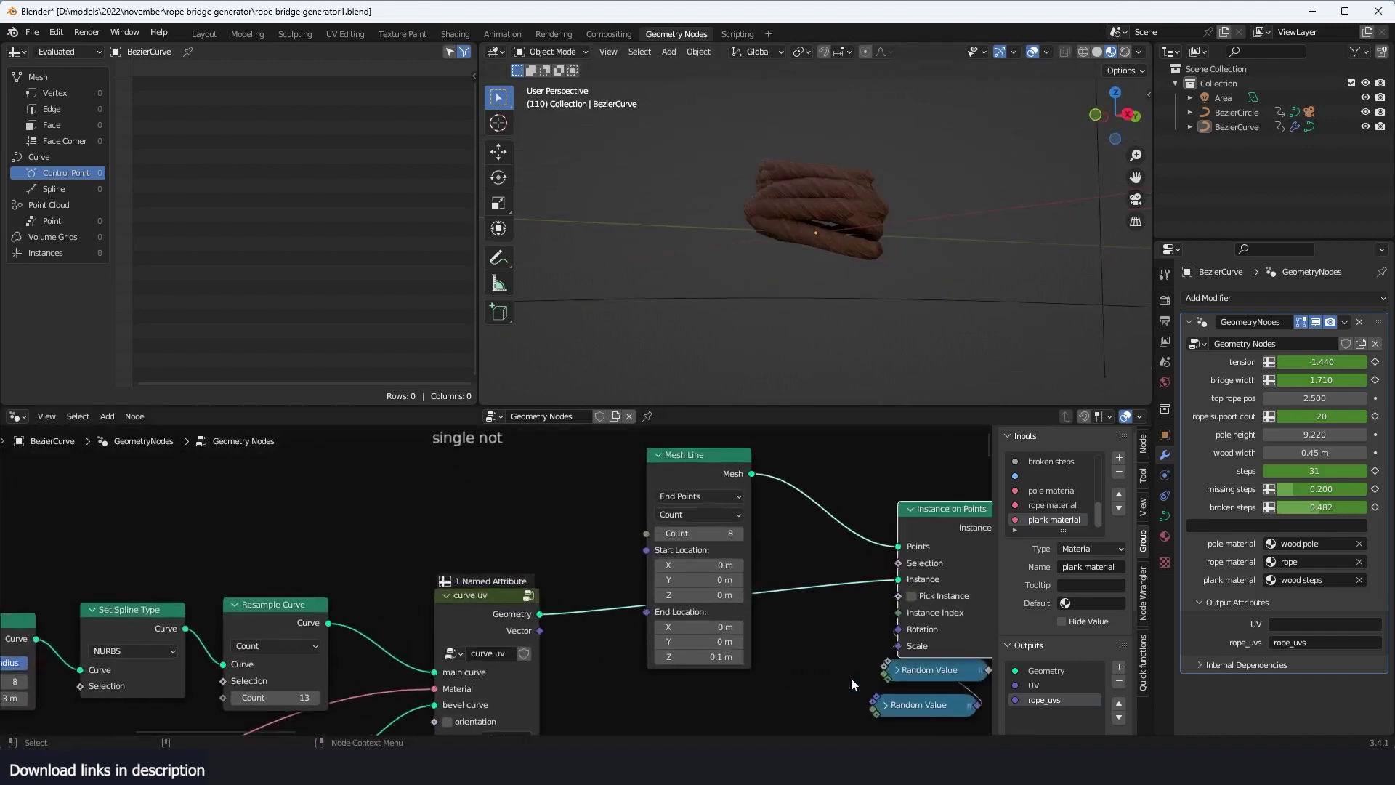
pyautogui.moveTo(852, 677); pyautogui.dragTo(554, 561, button='middle')
pyautogui.moveTo(640, 542); pyautogui.dragTo(637, 601, button='middle')
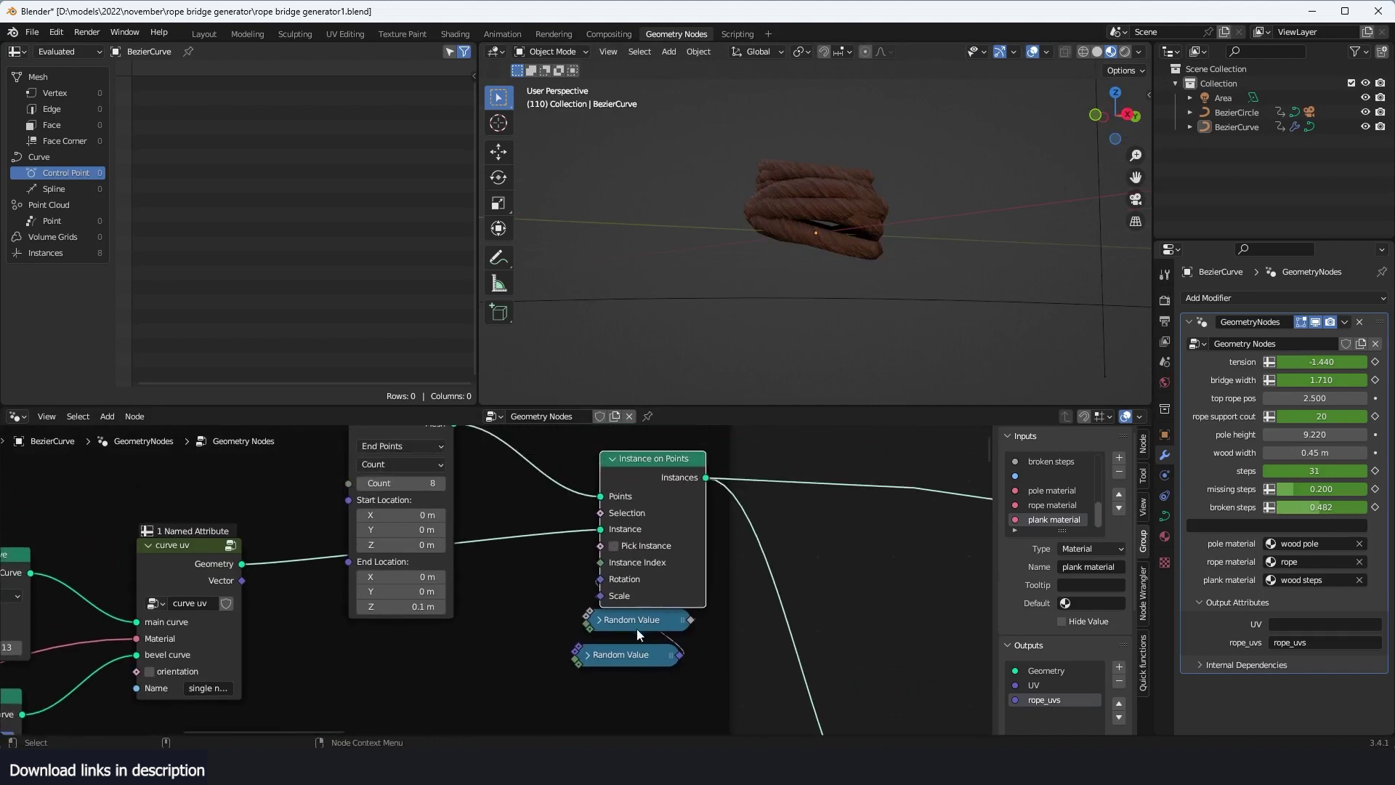
# Step: Move the two collapsed Random Value nodes apart, then mute and unmute both to compare the knot with and without randomisation
pyautogui.moveTo(637, 627); pyautogui.dragTo(616, 673)
pyautogui.click(610, 618)
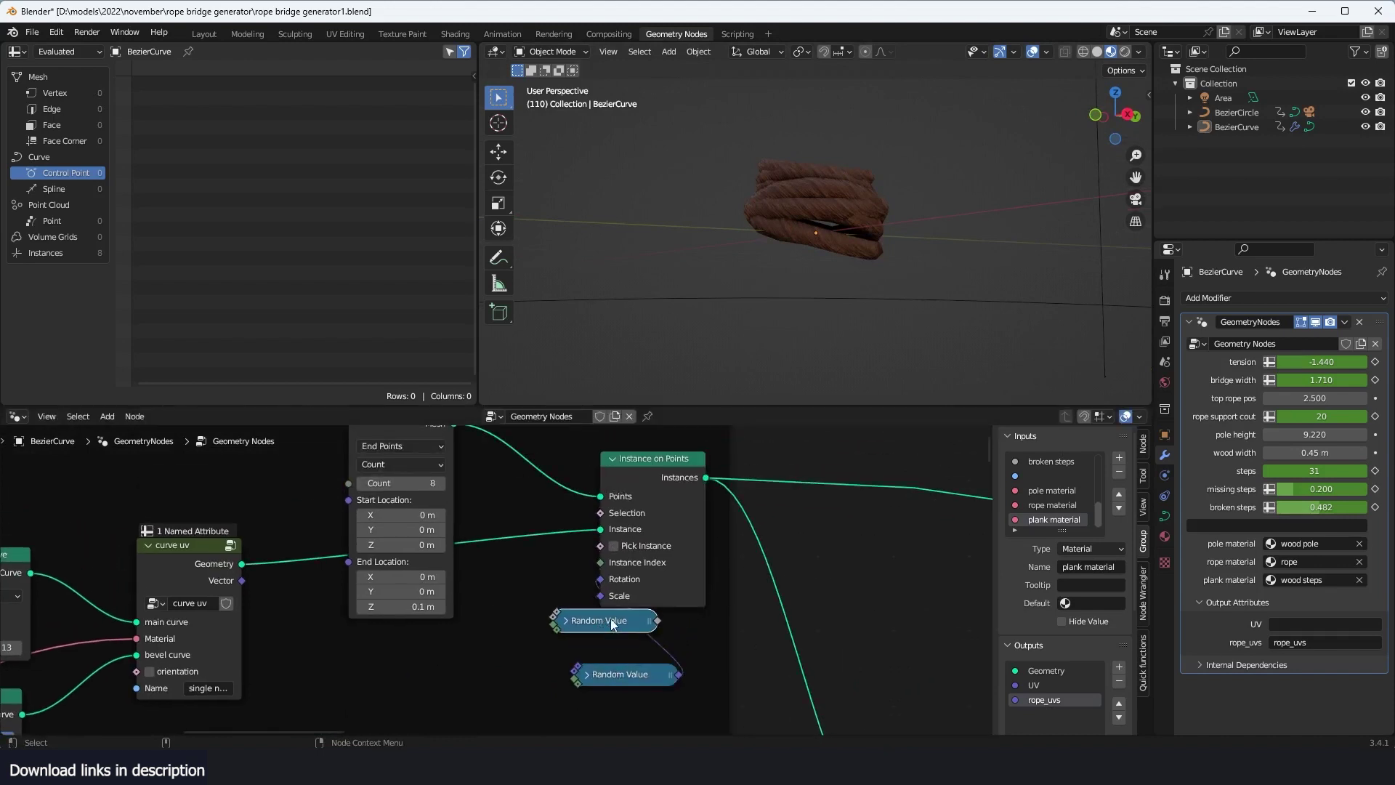
pyautogui.press('m')
pyautogui.click(629, 672)
pyautogui.press('m')
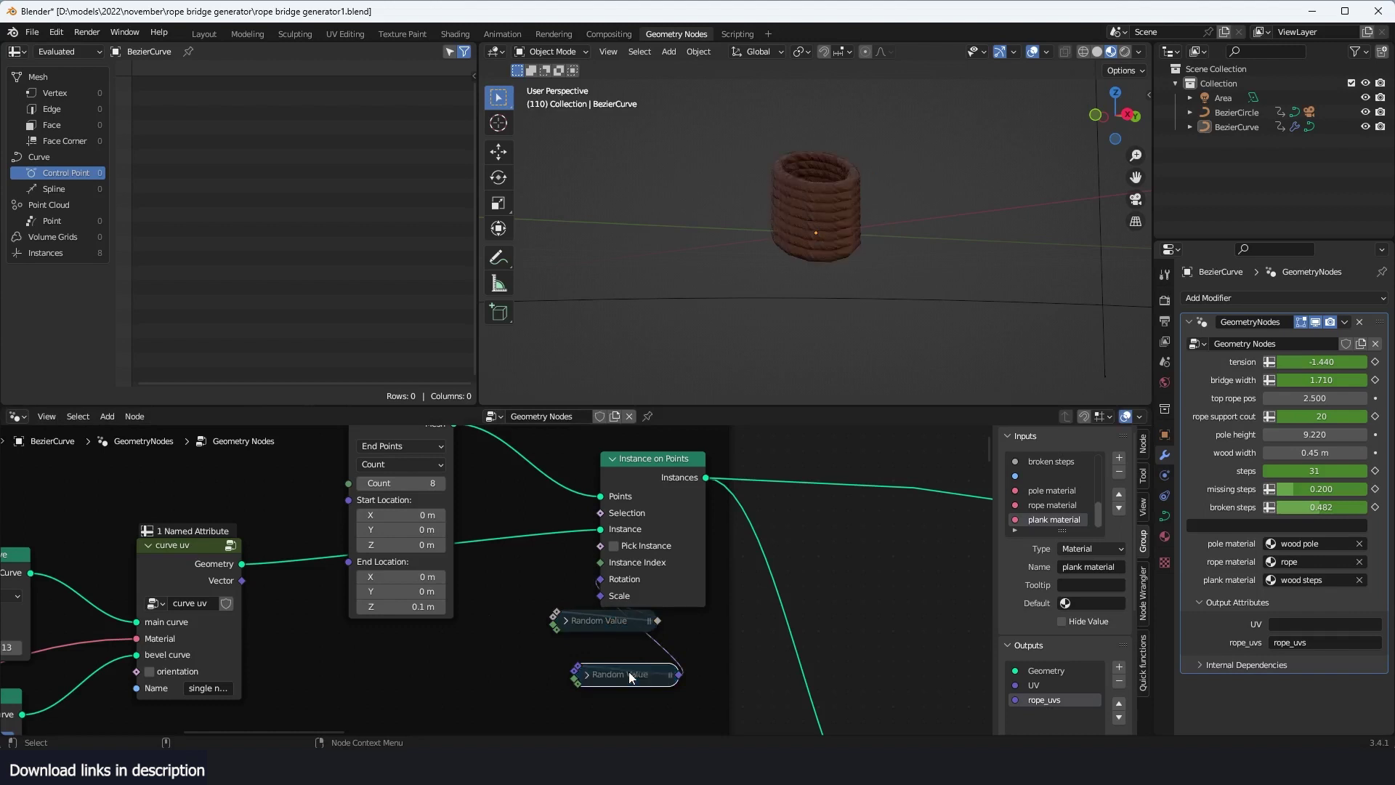
pyautogui.moveTo(895, 153); pyautogui.dragTo(962, 155, button='middle')
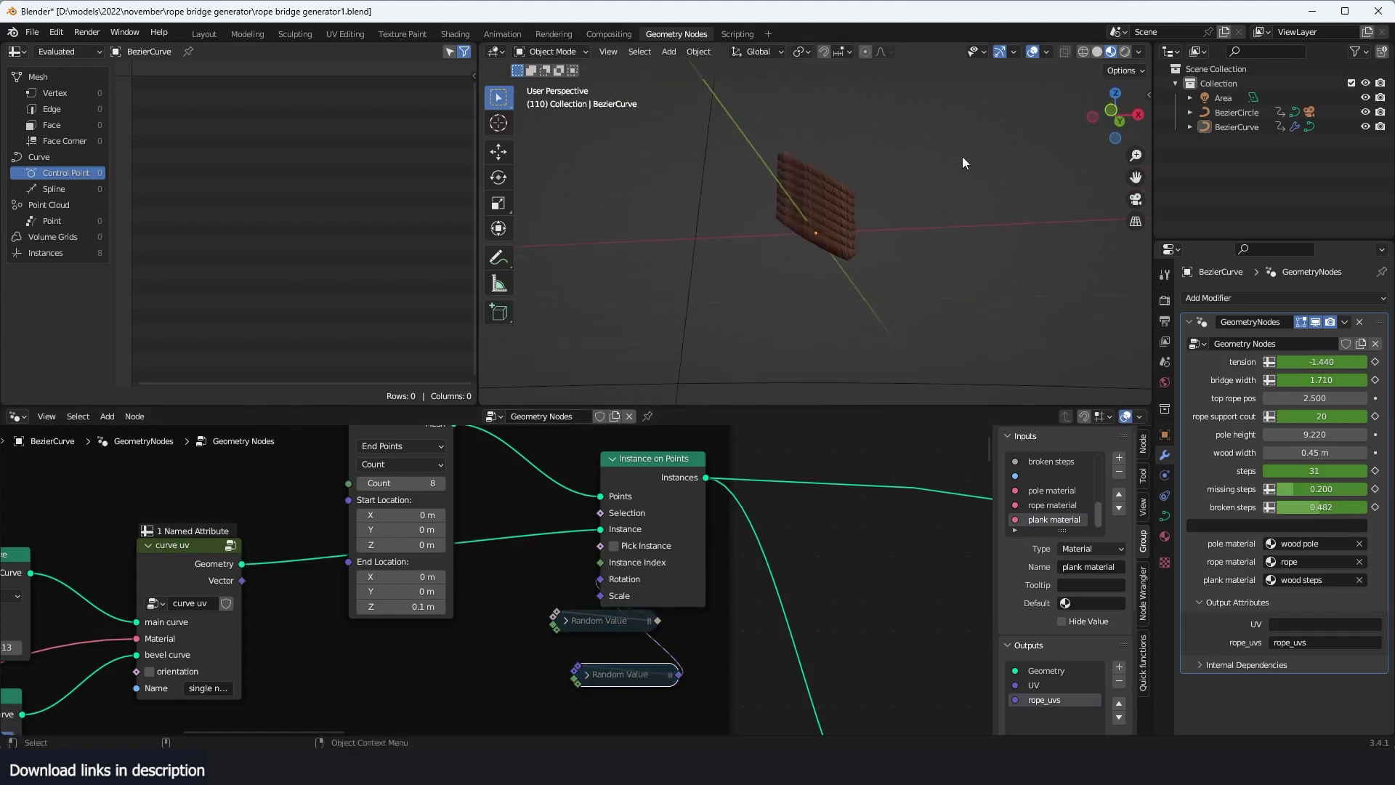
pyautogui.click(612, 622)
pyautogui.press('m')
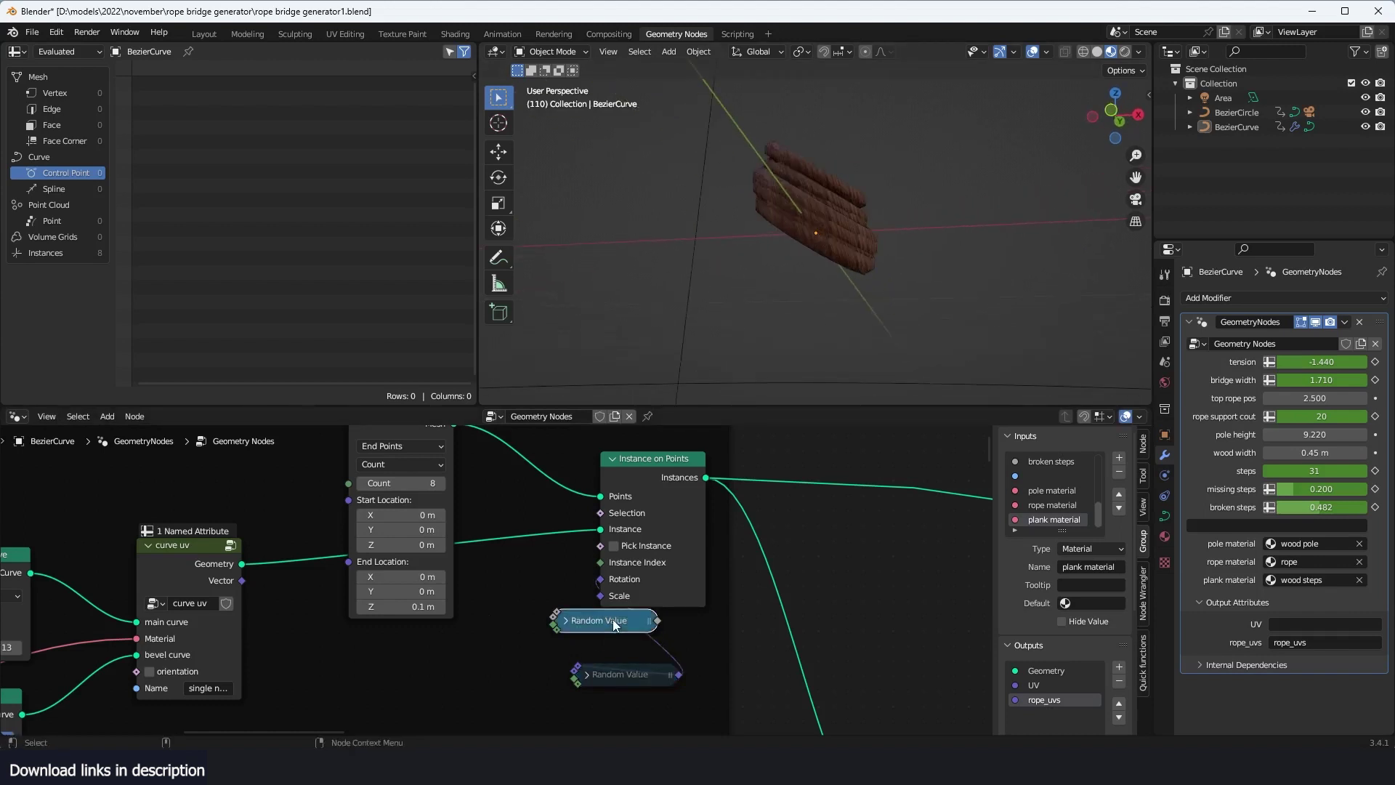
pyautogui.click(621, 673)
pyautogui.press('m')
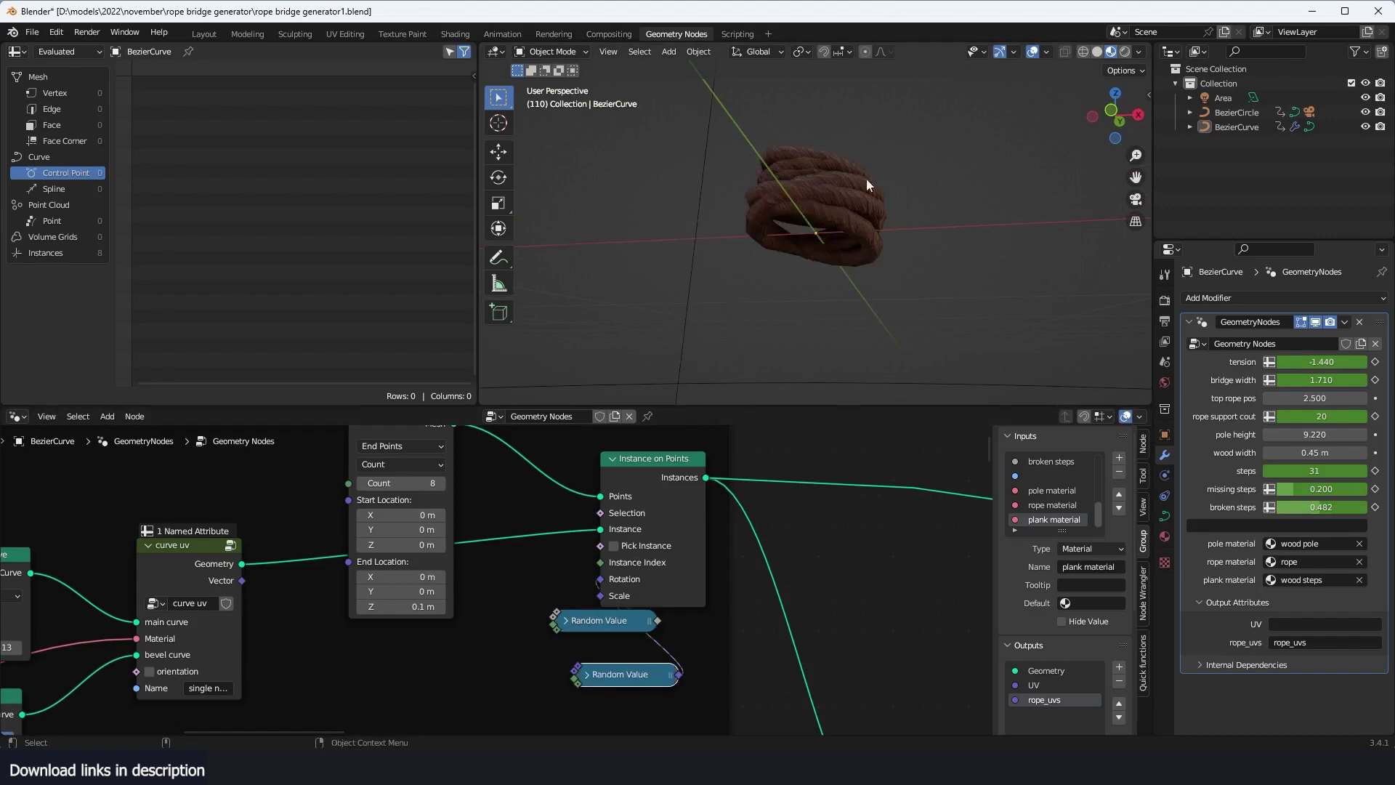
pyautogui.moveTo(866, 179); pyautogui.dragTo(711, 299, button='middle')
# Step: Compare previews of the Mesh Line and Instance on Points nodes above the "pole" frame that distribute the knots vertically
pyautogui.scroll(-10, 713, 667)
pyautogui.moveTo(627, 712); pyautogui.dragTo(609, 547, button='middle')
pyautogui.scroll(2, 622, 542)
pyautogui.keyDown('ctrl'); pyautogui.keyDown('shift'); pyautogui.click(706, 488); pyautogui.keyUp('shift'); pyautogui.keyUp('ctrl')
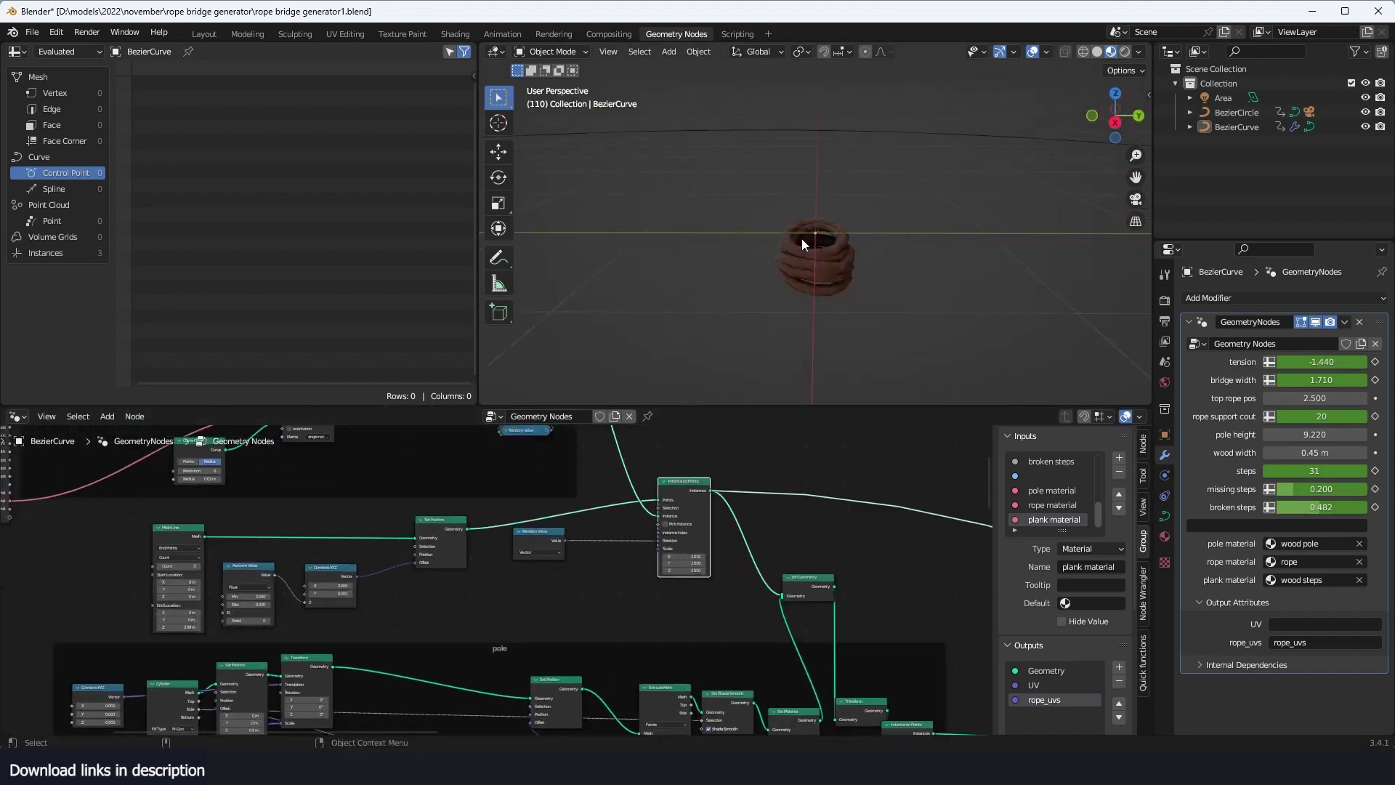
pyautogui.moveTo(819, 245); pyautogui.dragTo(838, 213, button='middle')
pyautogui.moveTo(556, 646); pyautogui.dragTo(592, 635, button='middle')
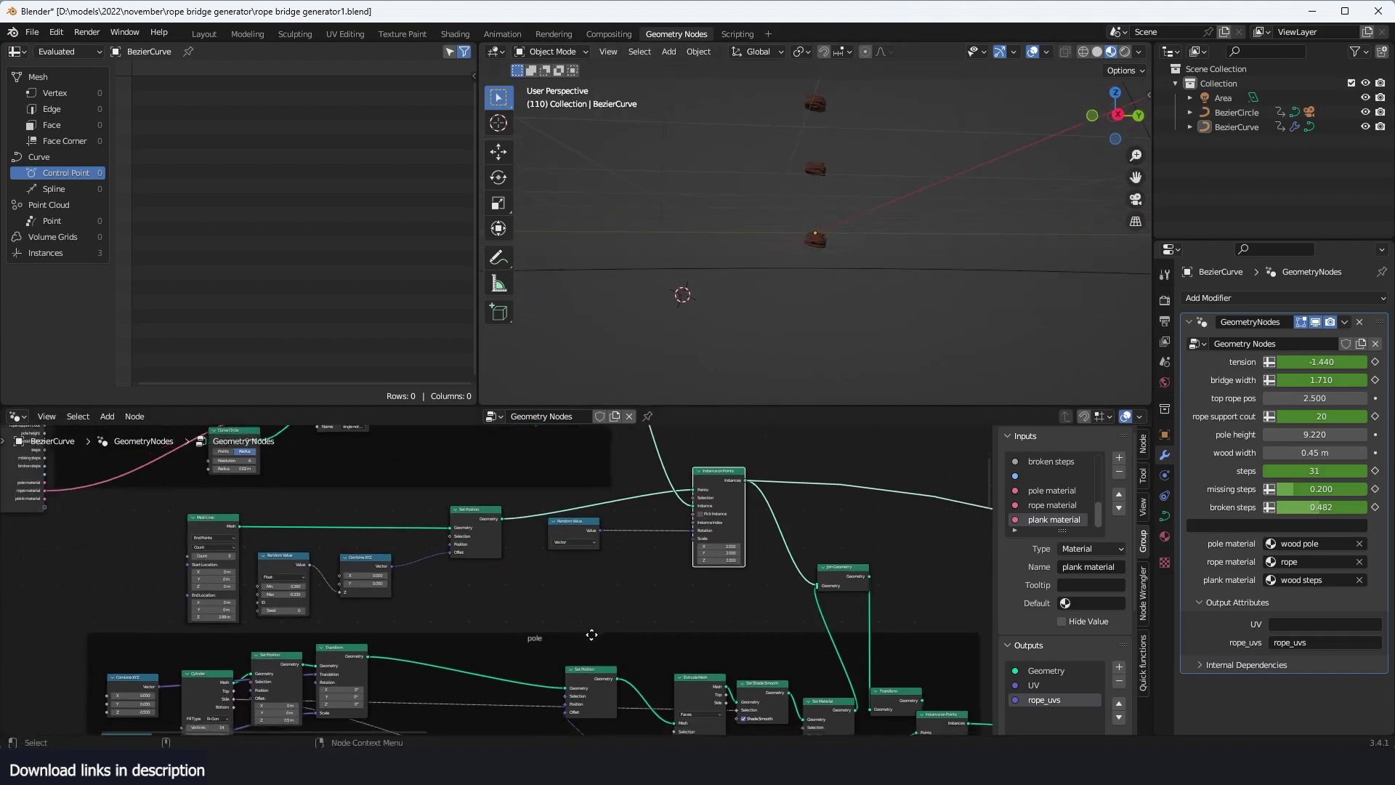
pyautogui.scroll(2, 508, 581)
pyautogui.keyDown('ctrl'); pyautogui.keyDown('shift'); pyautogui.click(160, 505); pyautogui.keyUp('shift'); pyautogui.keyUp('ctrl')
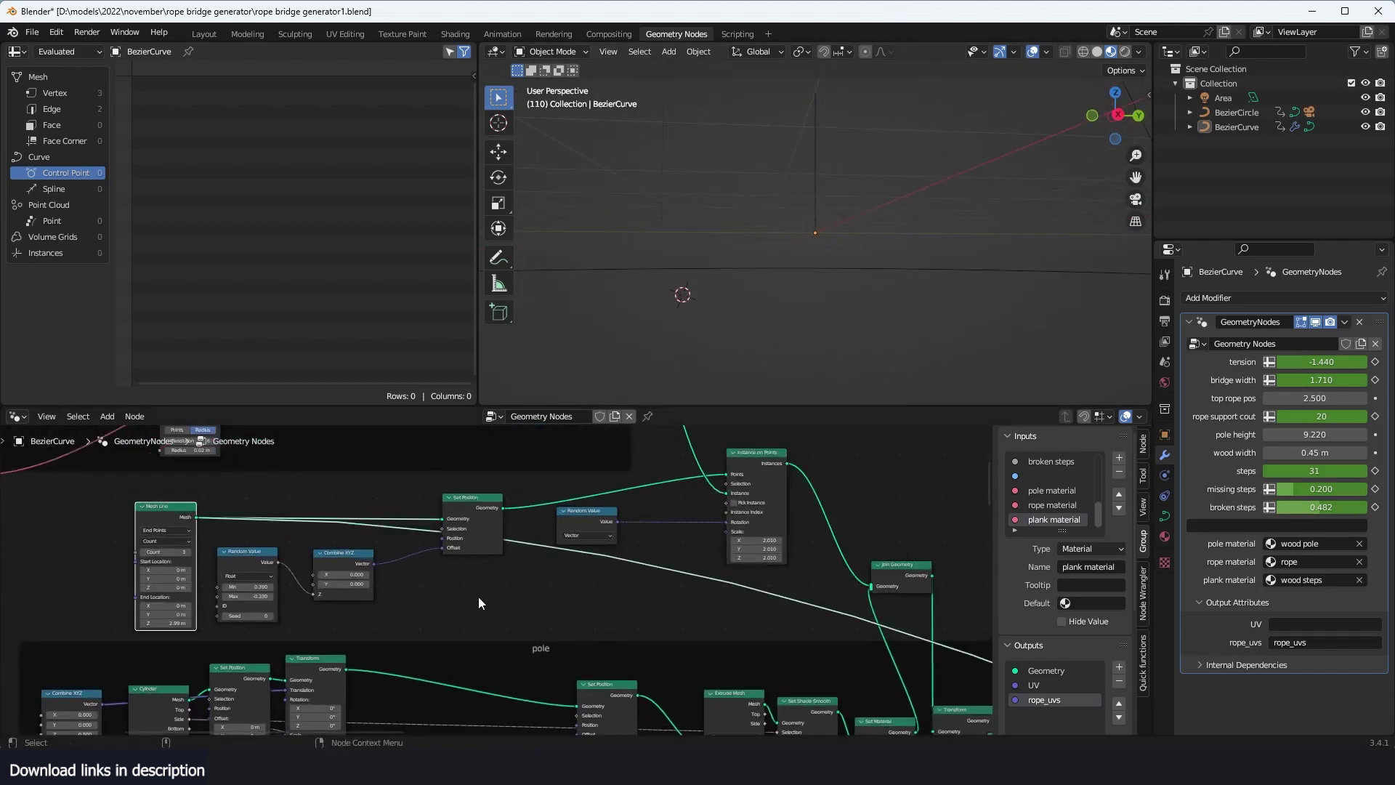
pyautogui.keyDown('ctrl'); pyautogui.keyDown('shift'); pyautogui.click(747, 457); pyautogui.keyUp('shift'); pyautogui.keyUp('ctrl')
# Step: Preview the Join Geometry node that combines the knots with the pole and inspect the whole pole
pyautogui.scroll(-2, 808, 581)
pyautogui.moveTo(812, 625); pyautogui.dragTo(825, 529, button='middle')
pyautogui.moveTo(771, 585); pyautogui.dragTo(452, 591, button='middle')
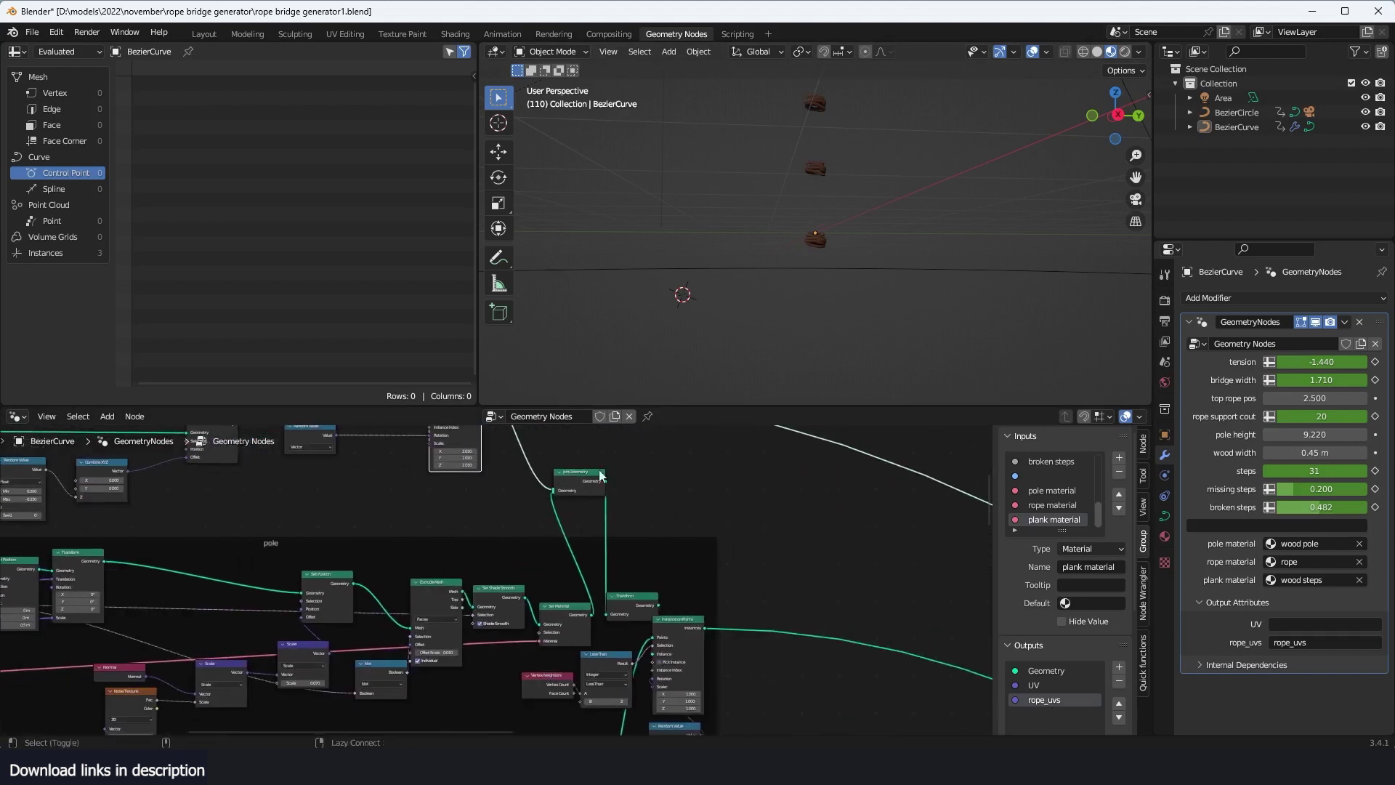
pyautogui.keyDown('ctrl'); pyautogui.keyDown('shift'); pyautogui.click(577, 483); pyautogui.keyUp('shift'); pyautogui.keyUp('ctrl')
pyautogui.keyDown('shift'); pyautogui.moveTo(814, 206); pyautogui.dragTo(826, 355, button='middle'); pyautogui.keyUp('shift')
pyautogui.scroll(-2, 827, 292)
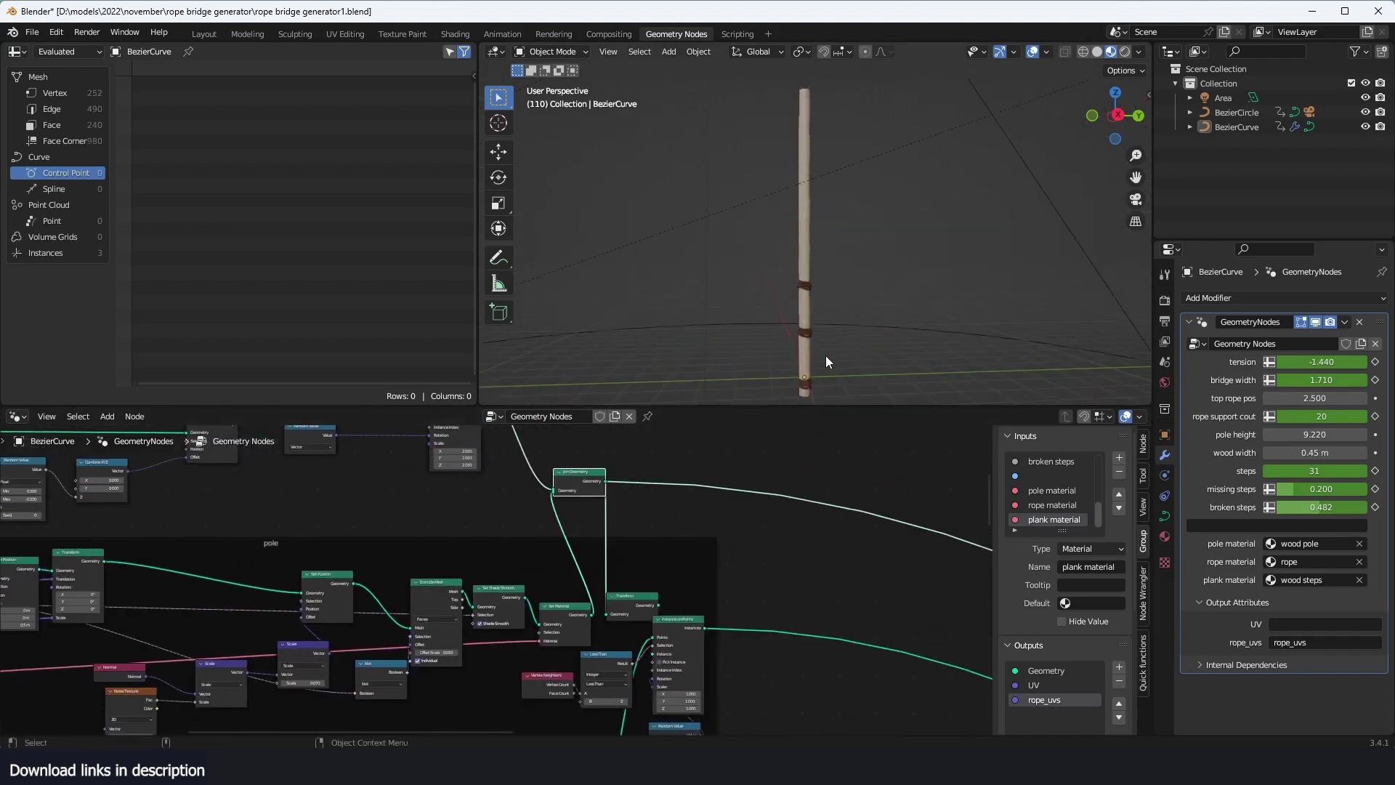
# Step: Preview the Instance on Points node after the "pole" frame and inspect the placed bridge poles
pyautogui.scroll(-2, 825, 355)
pyautogui.keyDown('ctrl'); pyautogui.keyDown('shift'); pyautogui.click(680, 620); pyautogui.keyUp('shift'); pyautogui.keyUp('ctrl')
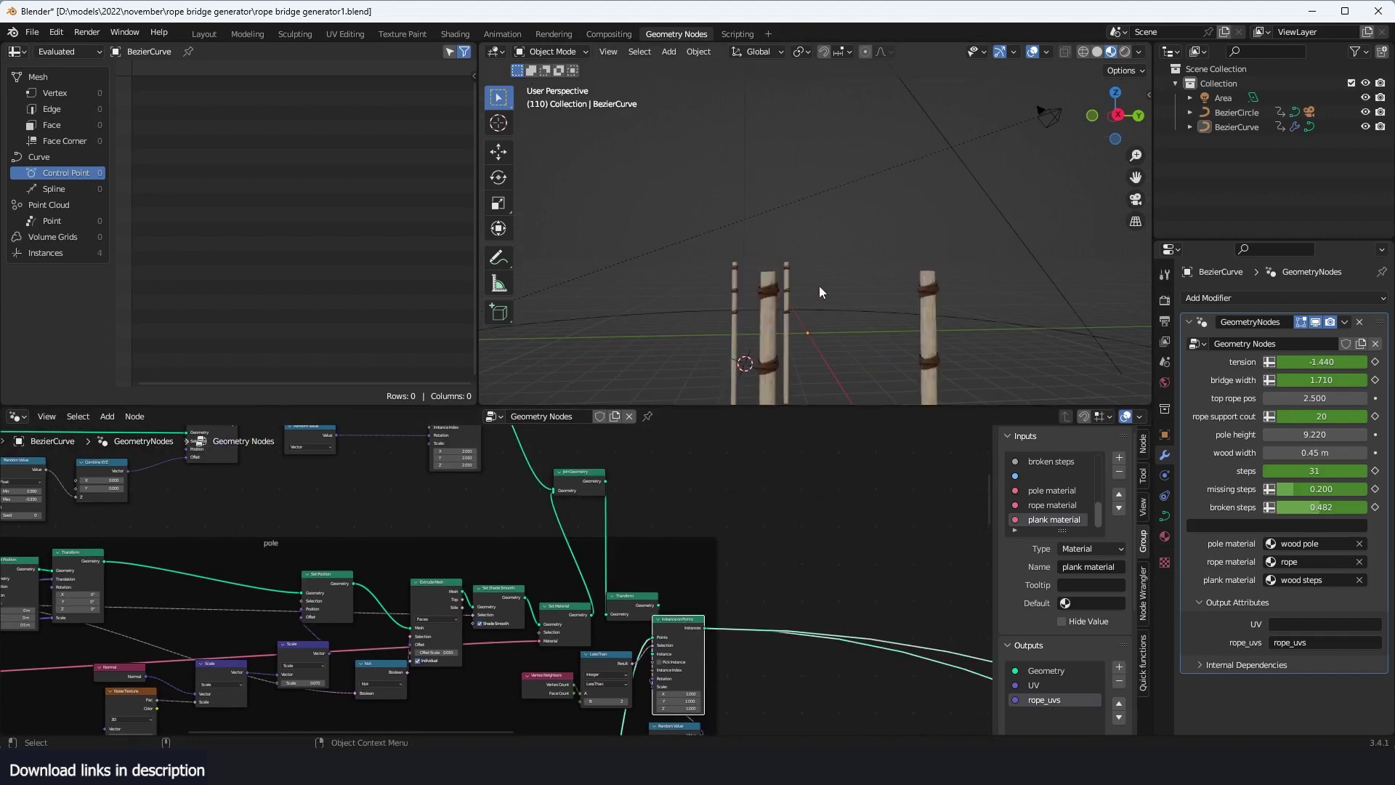
pyautogui.moveTo(818, 285); pyautogui.dragTo(885, 316, button='middle')
pyautogui.keyDown('shift'); pyautogui.moveTo(804, 356); pyautogui.dragTo(827, 311, button='middle'); pyautogui.keyUp('shift')
pyautogui.moveTo(827, 311); pyautogui.dragTo(754, 298, button='middle')
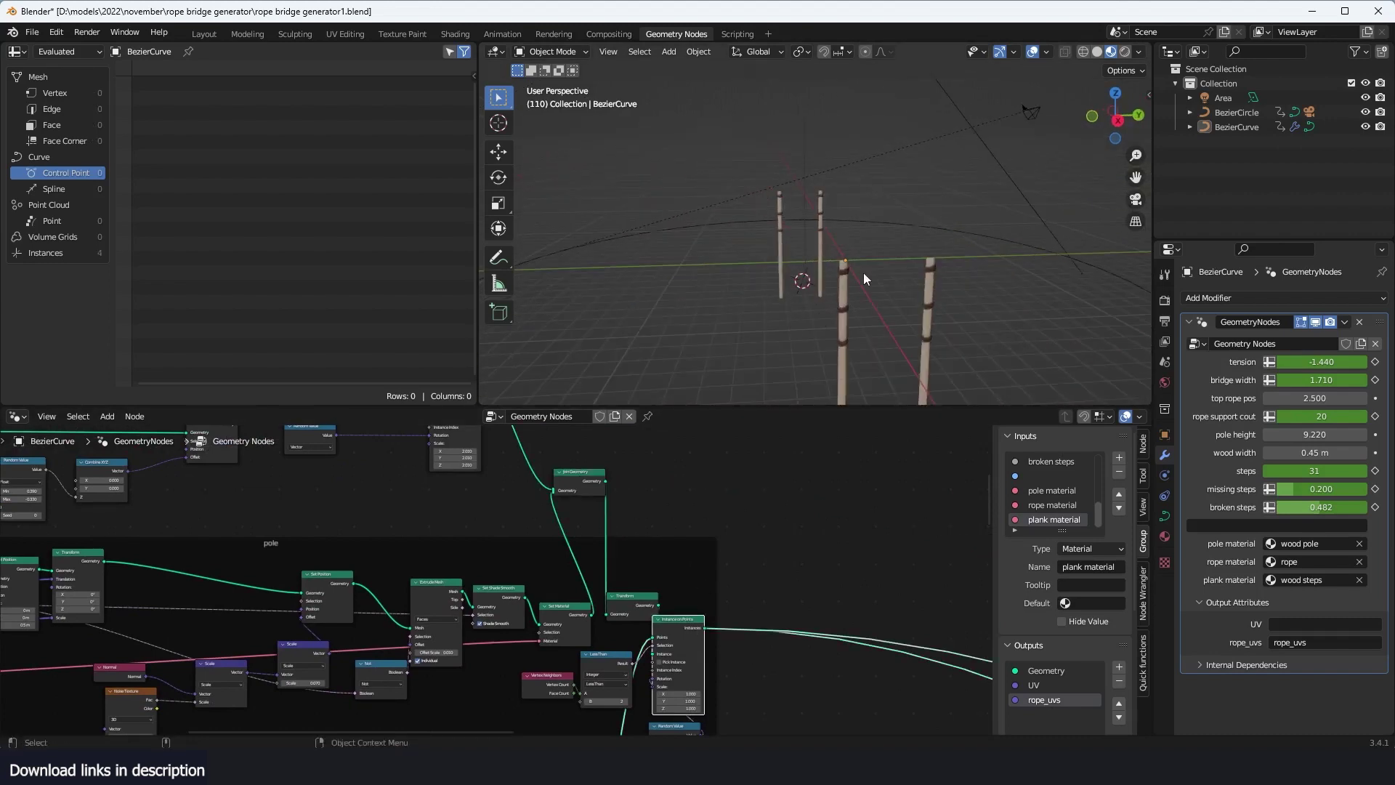
# Step: Preview the Curve to Mesh node in the "hanging rope" frame and examine the rope and the node chain that shapes it
pyautogui.scroll(-2, 679, 711)
pyautogui.moveTo(679, 709); pyautogui.dragTo(718, 524, button='middle')
pyautogui.scroll(-3, 814, 651)
pyautogui.moveTo(858, 649); pyautogui.dragTo(508, 595, button='middle')
pyautogui.scroll(5, 510, 595)
pyautogui.moveTo(708, 595); pyautogui.dragTo(487, 612, button='middle')
pyautogui.scroll(5, 639, 615)
pyautogui.moveTo(921, 582); pyautogui.dragTo(737, 578, button='middle')
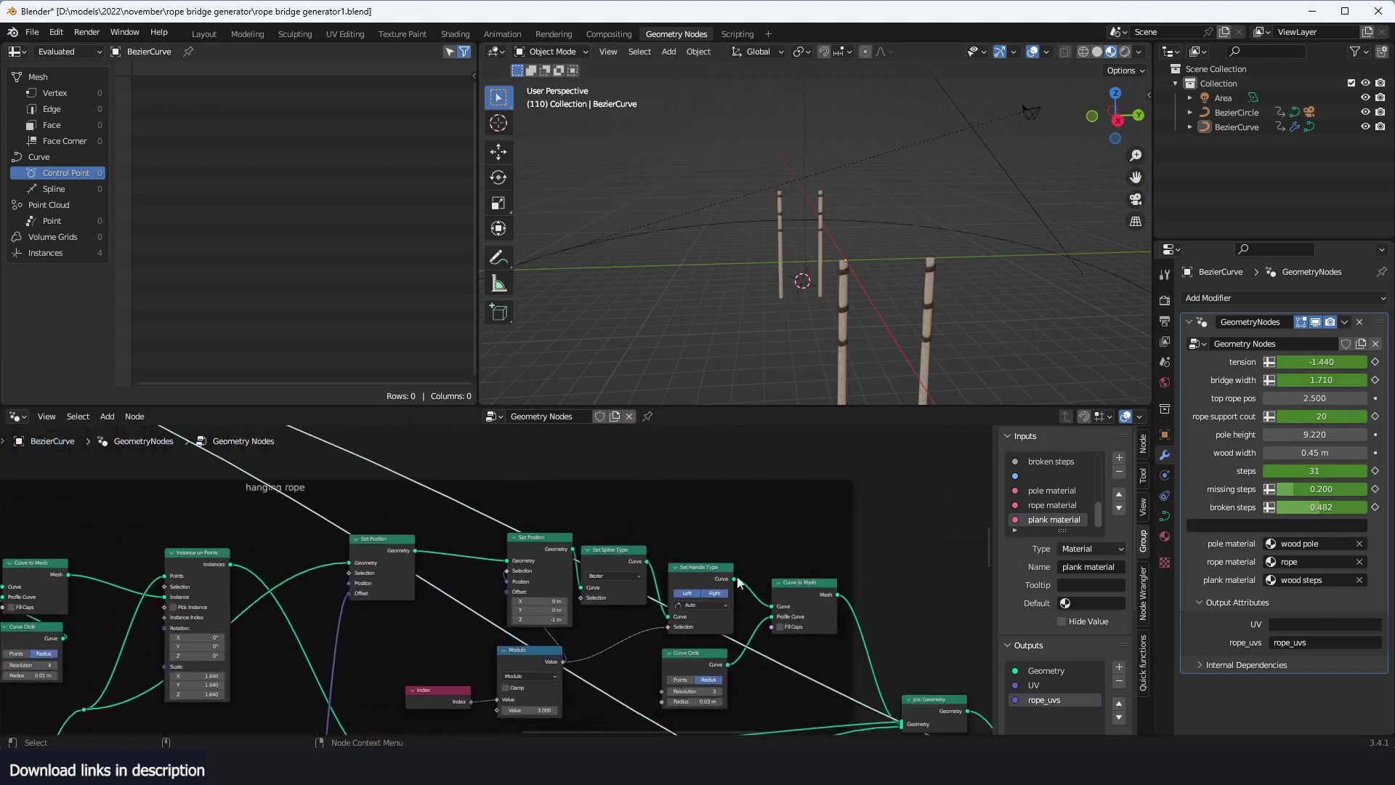
pyautogui.keyDown('ctrl'); pyautogui.keyDown('shift'); pyautogui.click(799, 603); pyautogui.keyUp('shift'); pyautogui.keyUp('ctrl')
pyautogui.moveTo(944, 203); pyautogui.dragTo(784, 247, button='middle')
pyautogui.moveTo(346, 660); pyautogui.dragTo(616, 637, button='middle')
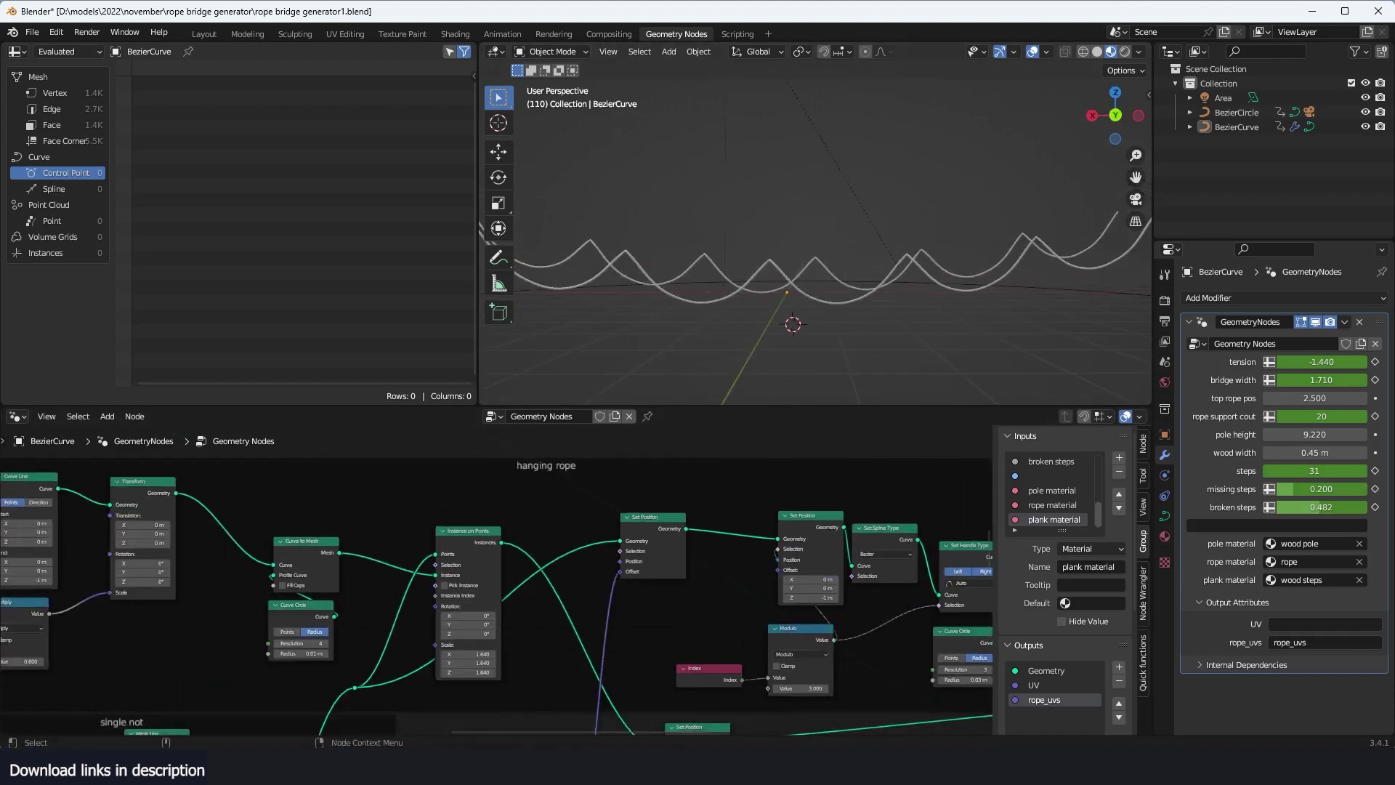
# Step: Switch to the bridge generator 2.blend window and select the bridge object to show its node tree
pyautogui.moveTo(423, 770)
pyautogui.click(343, 690)
pyautogui.scroll(-2, 898, 271)
pyautogui.moveTo(899, 270)
pyautogui.mouseDown(button='middle')
pyautogui.moveTo(914, 287)
pyautogui.moveTo(883, 280)
pyautogui.mouseUp(button='middle')
pyautogui.hotkey('alt', 'a')
pyautogui.click(756, 273)
pyautogui.moveTo(623, 604); pyautogui.dragTo(786, 587, button='middle')
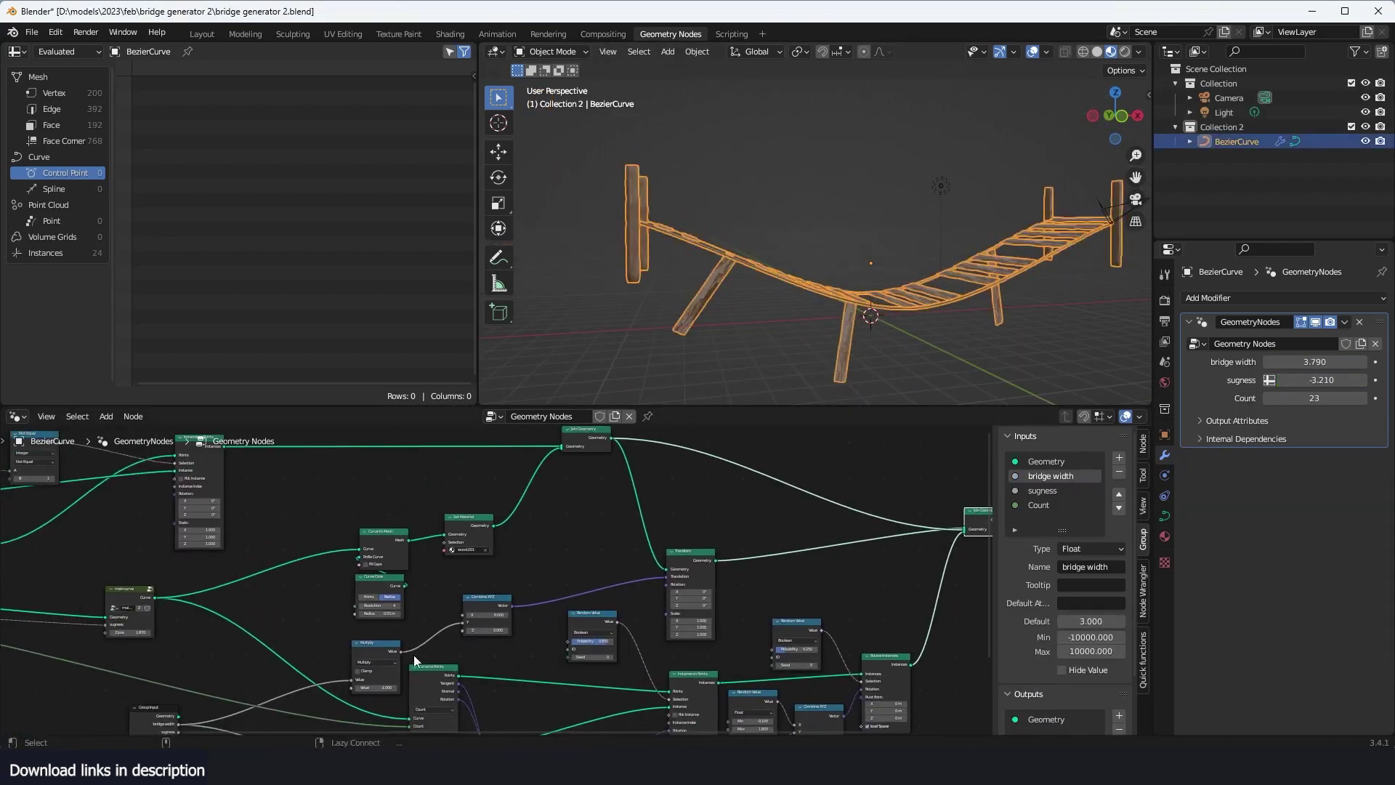
# Step: Preview the Curve Circle and Curve to Mesh nodes, and finally the group node that supplies their sagging curve
pyautogui.keyDown('ctrl'); pyautogui.keyDown('shift'); pyautogui.click(383, 582); pyautogui.keyUp('shift'); pyautogui.keyUp('ctrl')
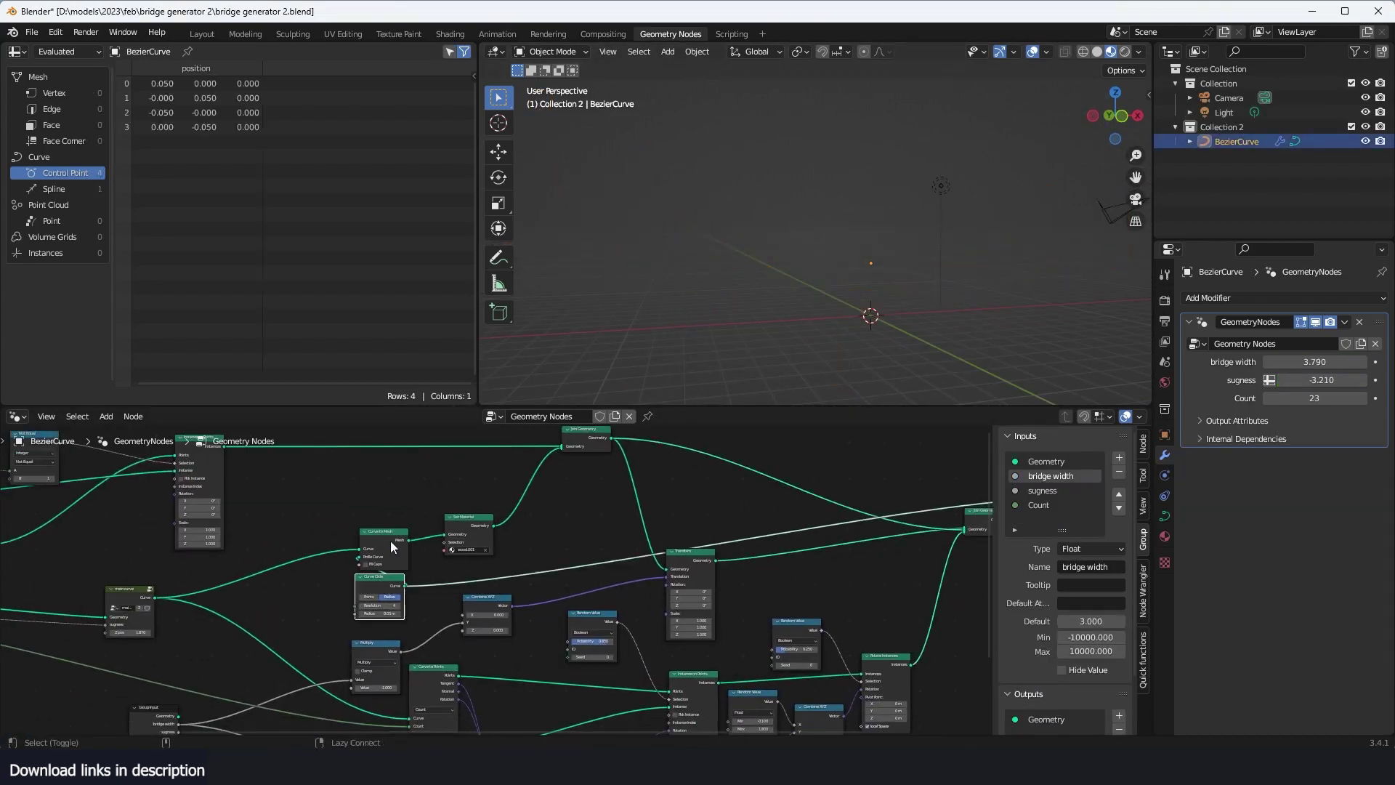
pyautogui.keyDown('ctrl'); pyautogui.keyDown('shift'); pyautogui.click(390, 540); pyautogui.keyUp('shift'); pyautogui.keyUp('ctrl')
pyautogui.moveTo(390, 541); pyautogui.dragTo(516, 538, button='middle')
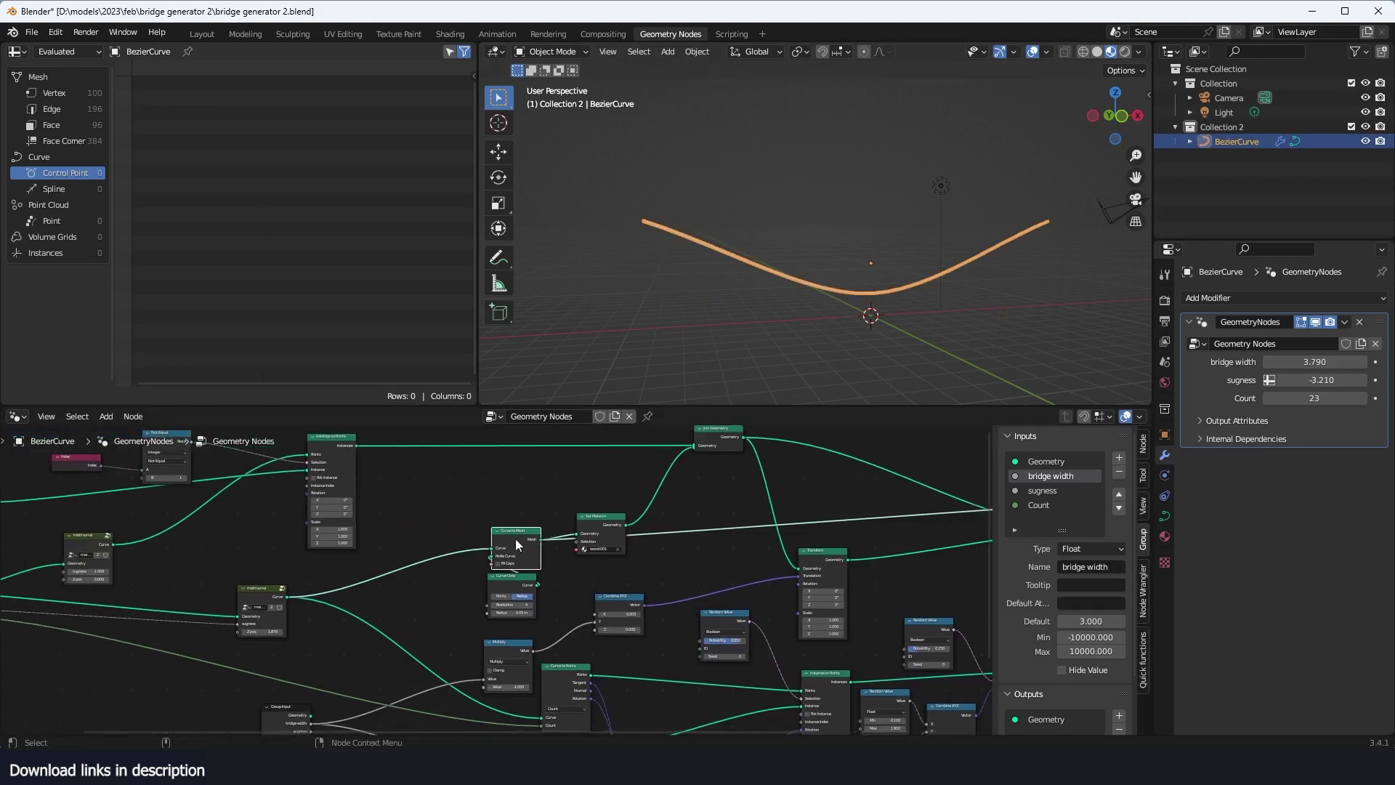
pyautogui.keyDown('ctrl'); pyautogui.keyDown('shift'); pyautogui.click(261, 606); pyautogui.keyUp('shift'); pyautogui.keyUp('ctrl')
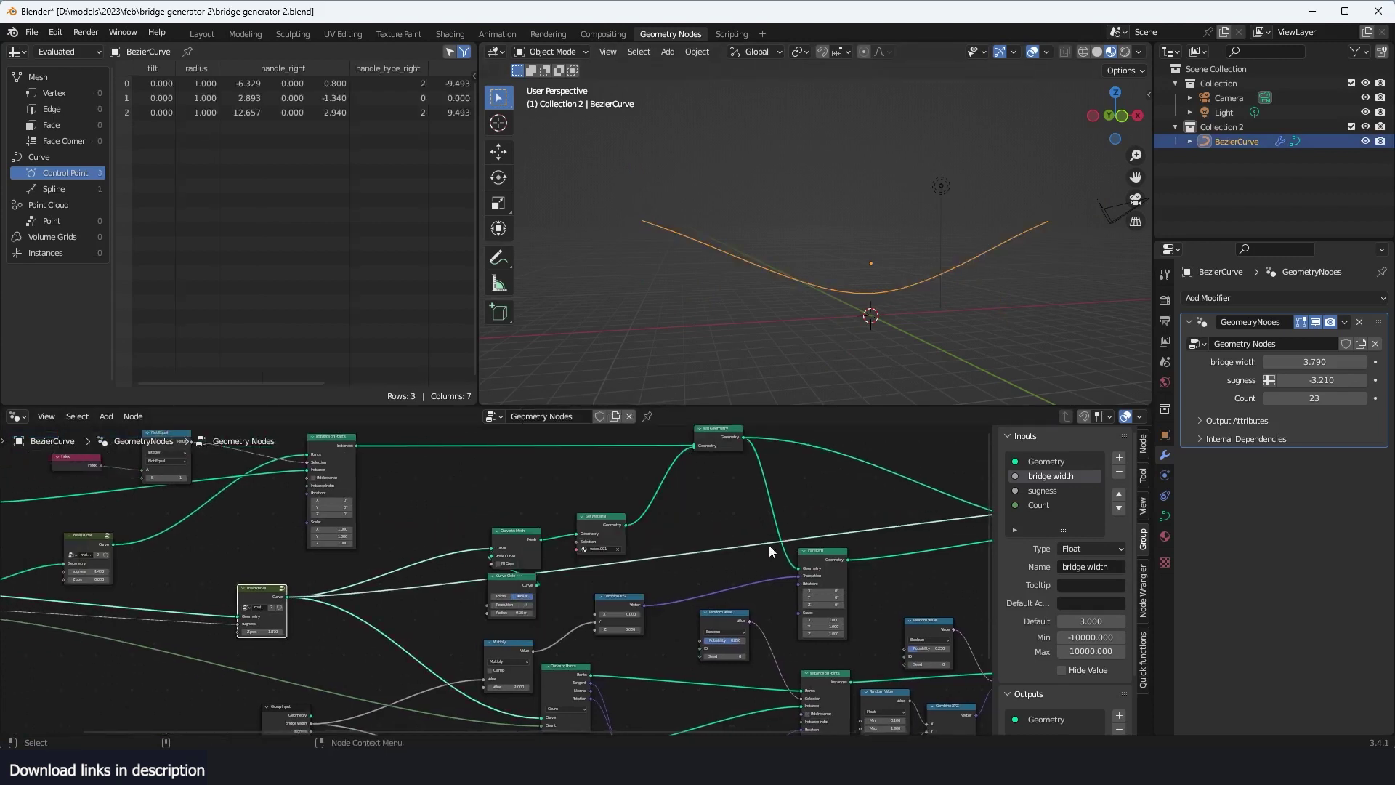
# Step: Insert a Subdivide Curve node with 7 cuts between the previewed curve group and the group output
pyautogui.moveTo(946, 495); pyautogui.dragTo(822, 519, button='middle')
pyautogui.hotkey('shift', 'a')
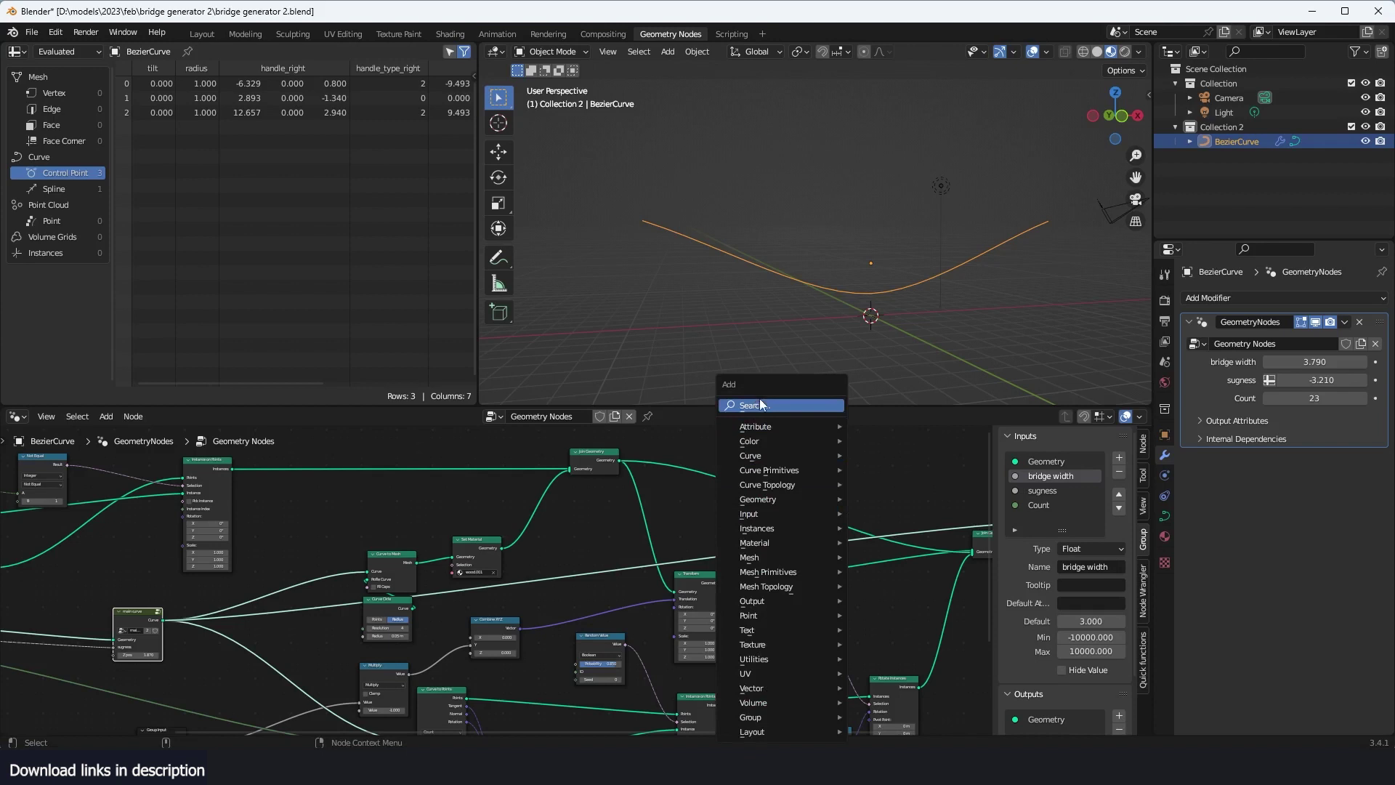
pyautogui.click(757, 400)
pyautogui.write('sub')
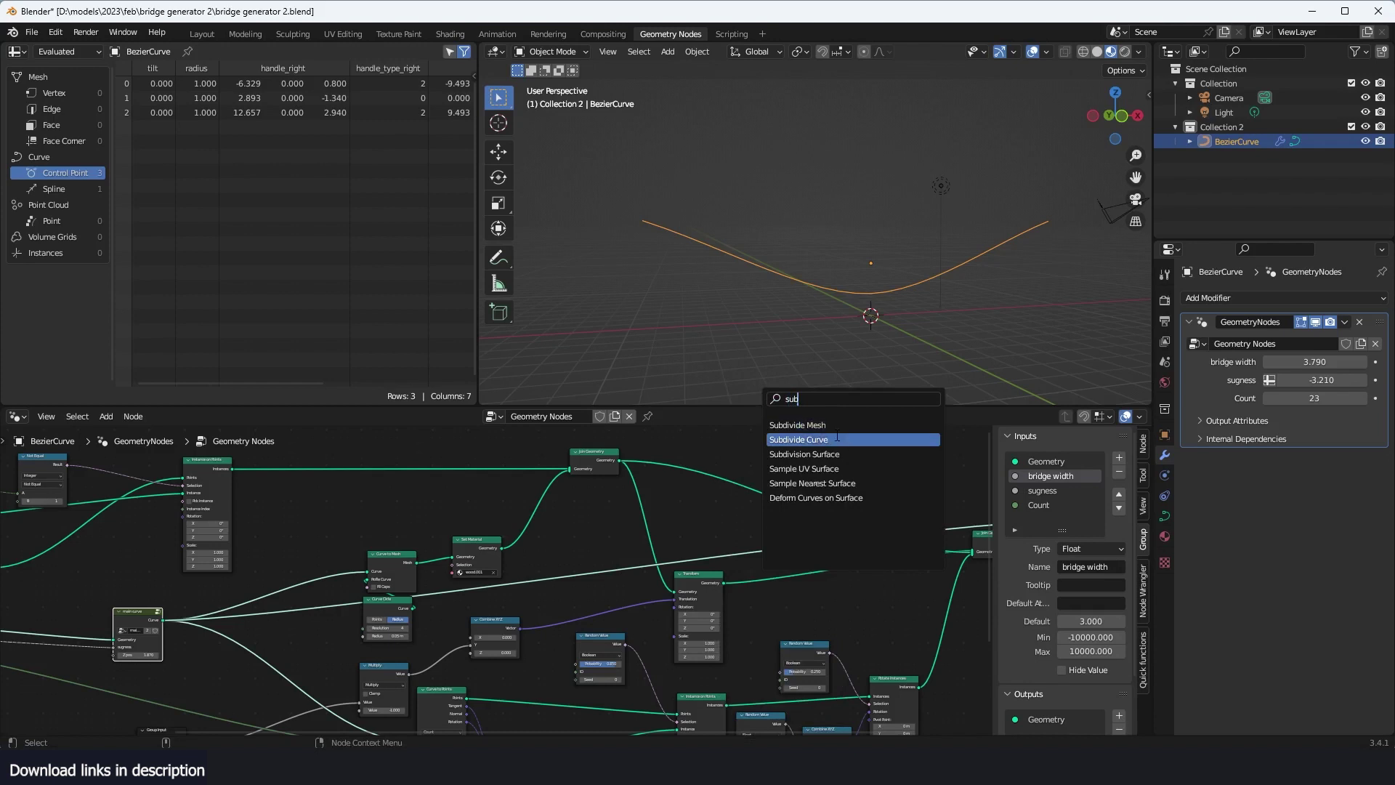
pyautogui.click(820, 439)
pyautogui.click(925, 538)
pyautogui.moveTo(885, 512); pyautogui.dragTo(810, 448)
pyautogui.scroll(2, 752, 499)
pyautogui.moveTo(752, 500); pyautogui.dragTo(711, 565, button='middle')
pyautogui.moveTo(764, 515); pyautogui.dragTo(804, 516)
pyautogui.moveTo(761, 500); pyautogui.dragTo(616, 473, button='middle')
# Step: Insert a Set Position node after Subdivide Curve and set its Z offset to -3.5 m
pyautogui.hotkey('shift', 'a')
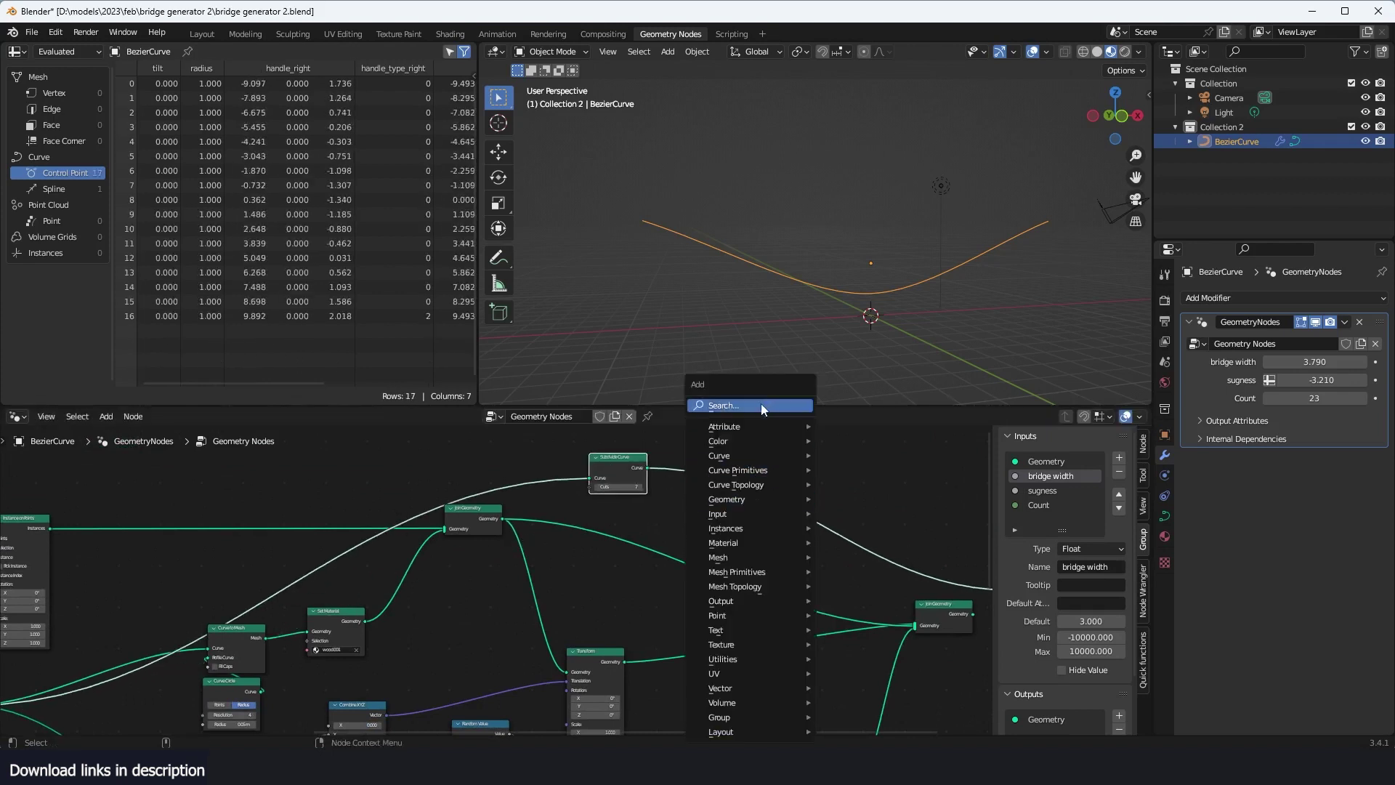
pyautogui.click(760, 402)
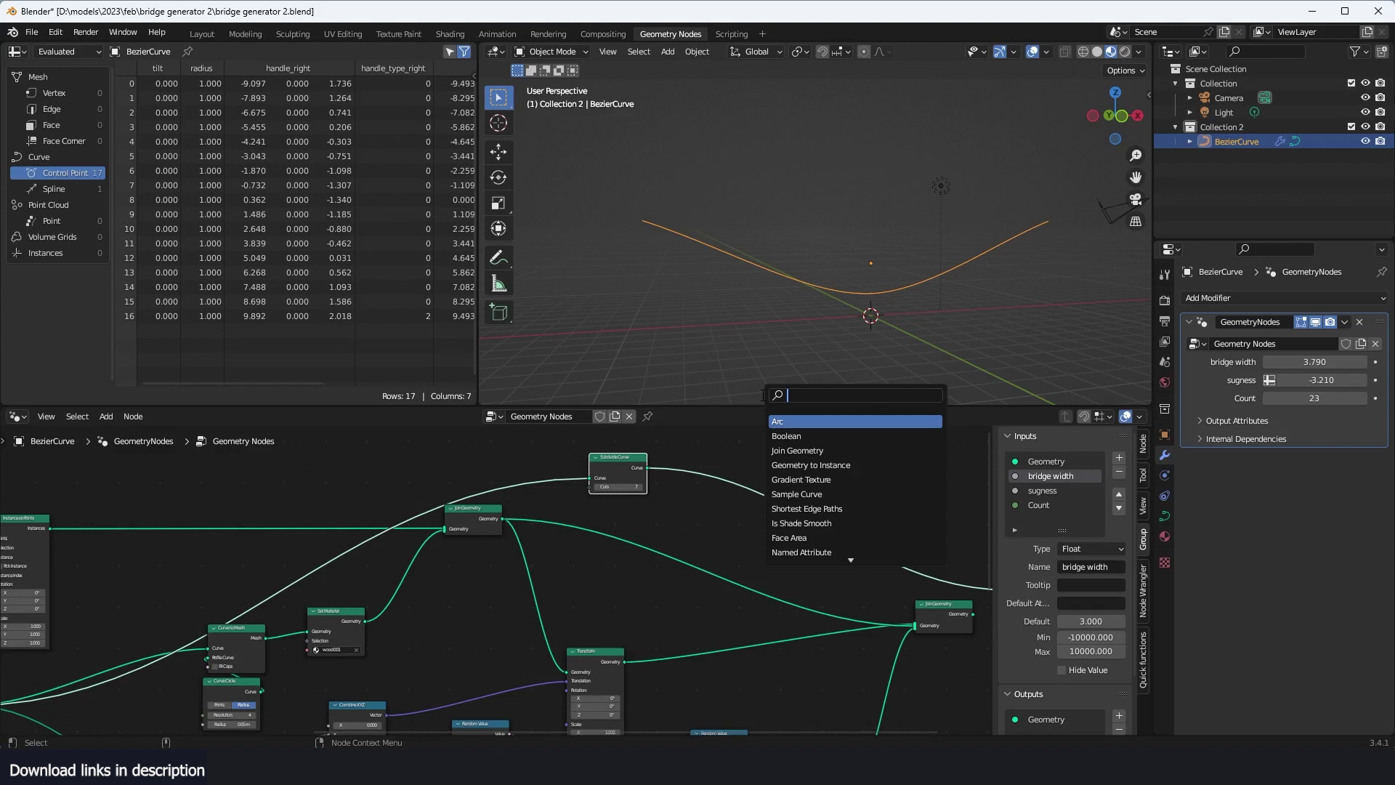
pyautogui.write('set')
pyautogui.press('Down')
pyautogui.press('Down')
pyautogui.press('Return')
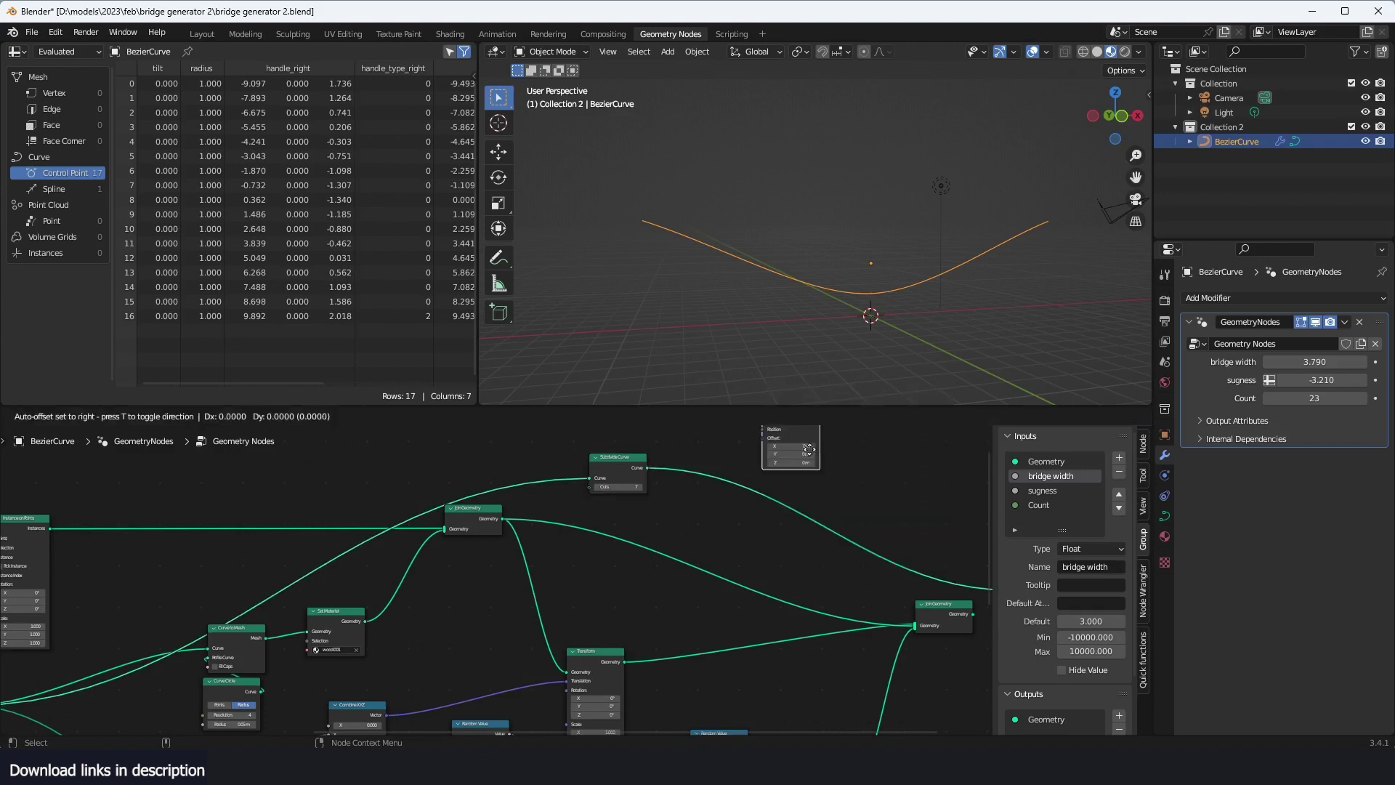
pyautogui.click(824, 488)
pyautogui.moveTo(822, 503); pyautogui.dragTo(771, 503)
# Step: Add an Index node and connect it to the Selection input of Set Position
pyautogui.moveTo(677, 465); pyautogui.dragTo(767, 529, button='middle')
pyautogui.hotkey('shift', 'a')
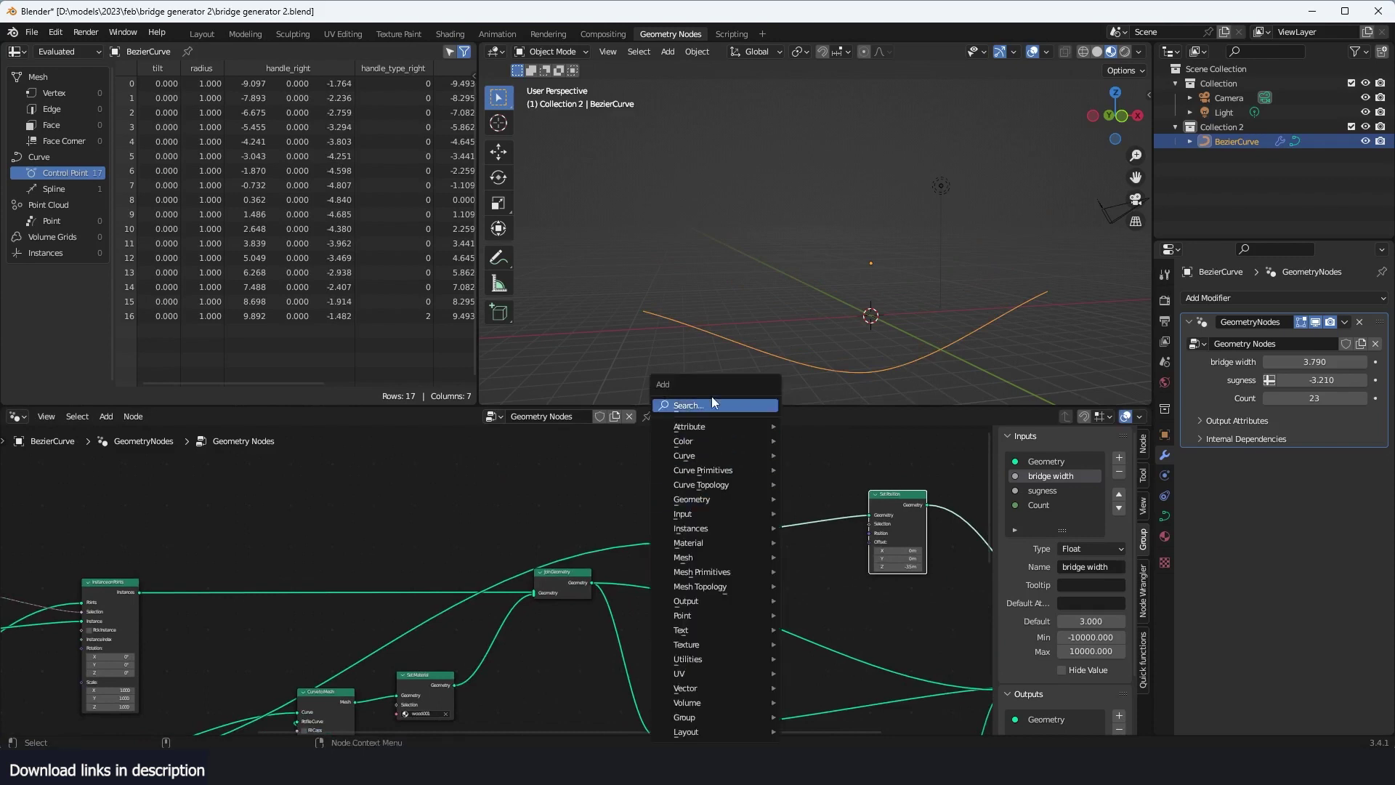
pyautogui.click(712, 395)
pyautogui.write('index')
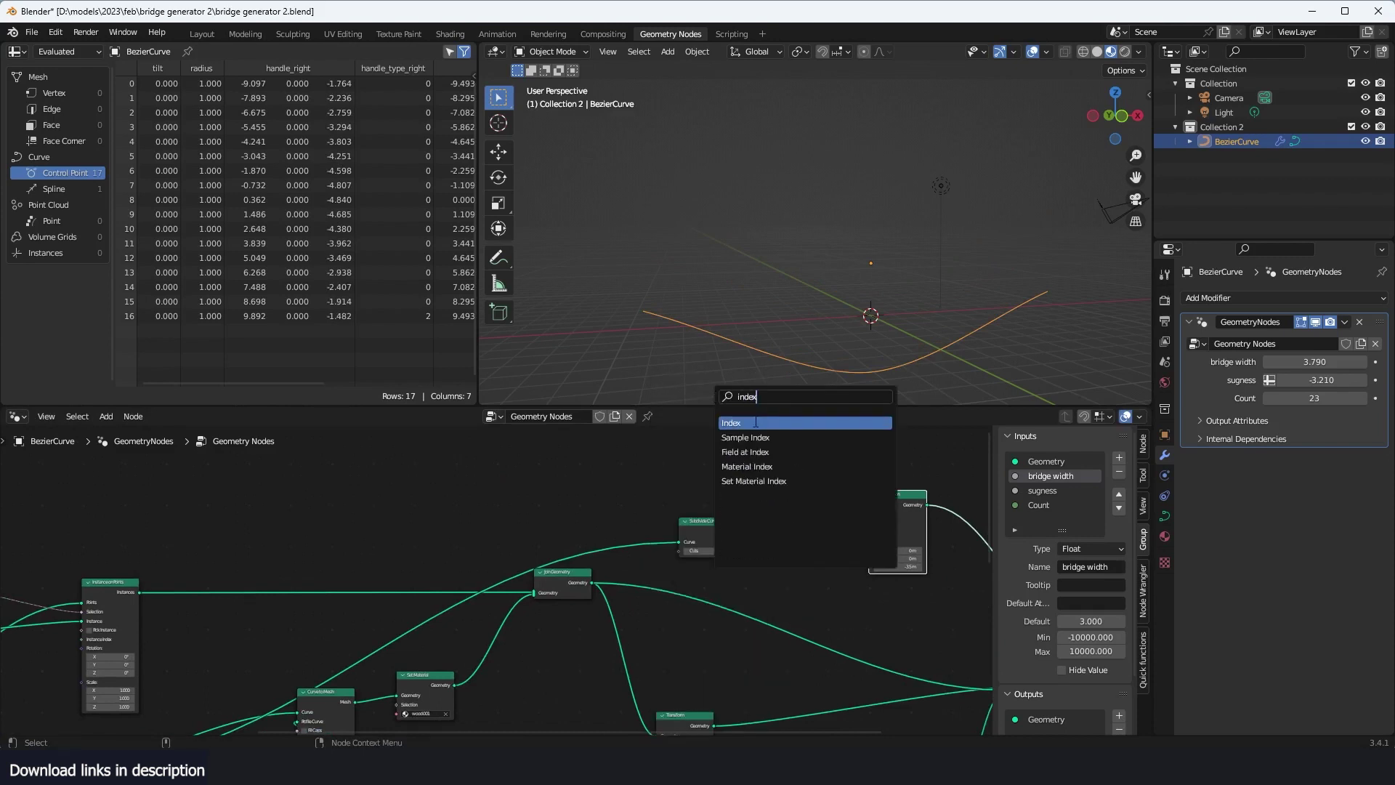
pyautogui.click(756, 422)
pyautogui.click(642, 489)
pyautogui.scroll(2, 675, 480)
pyautogui.moveTo(683, 458); pyautogui.dragTo(935, 515)
pyautogui.moveTo(836, 508); pyautogui.dragTo(753, 533, button='middle')
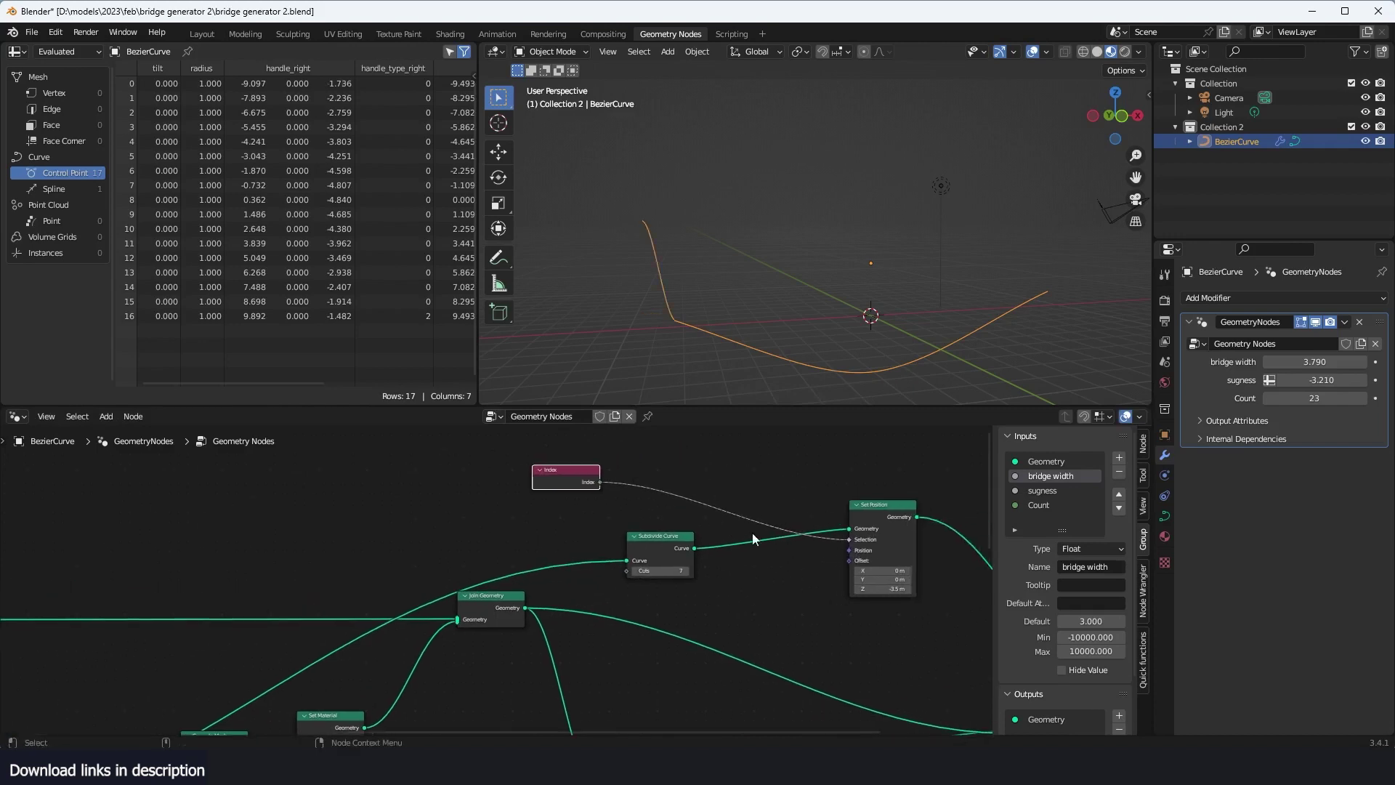
# Step: Insert a Math node between Index and the Set Position selection, set to Modulo with a value of 2
pyautogui.hotkey('shift', 'a')
pyautogui.click(680, 401)
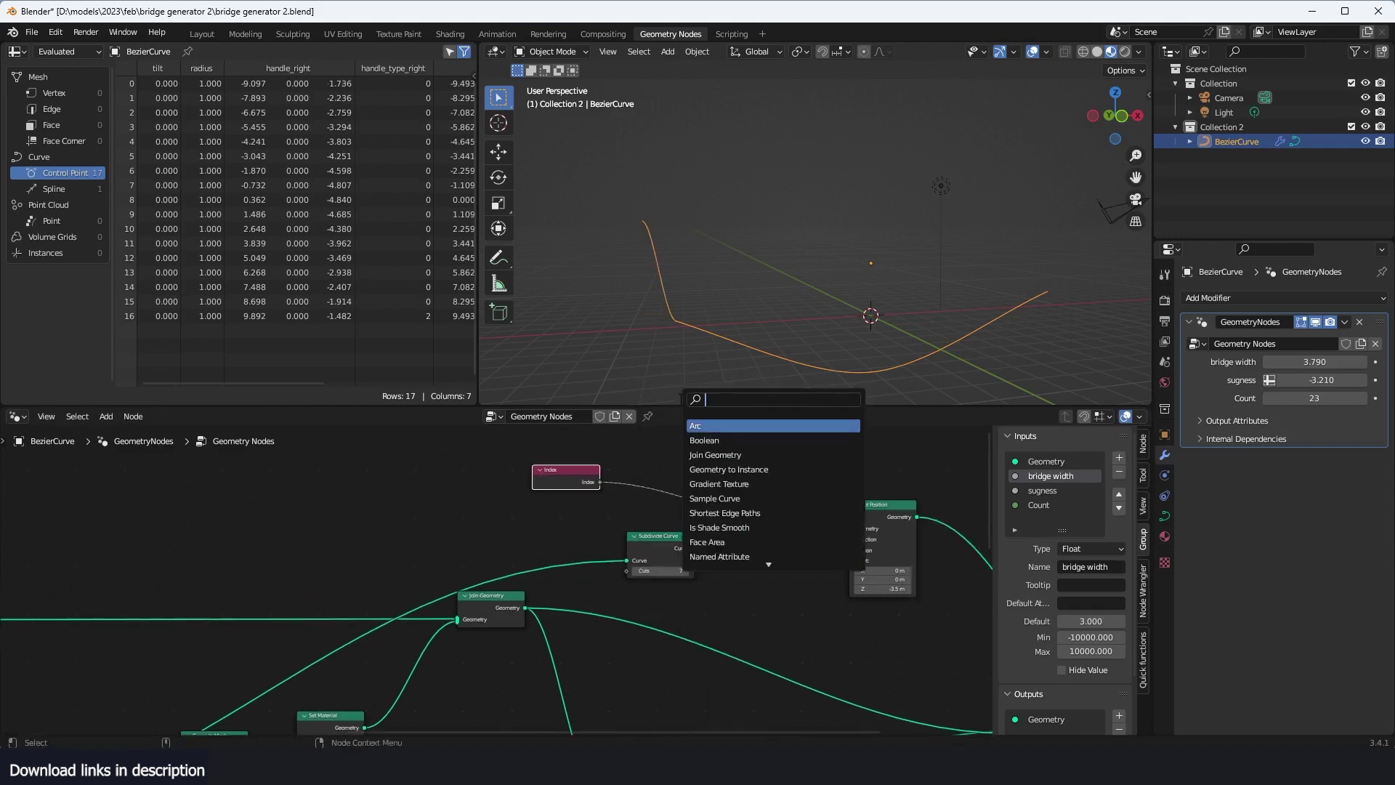
pyautogui.write('math')
pyautogui.press('Return')
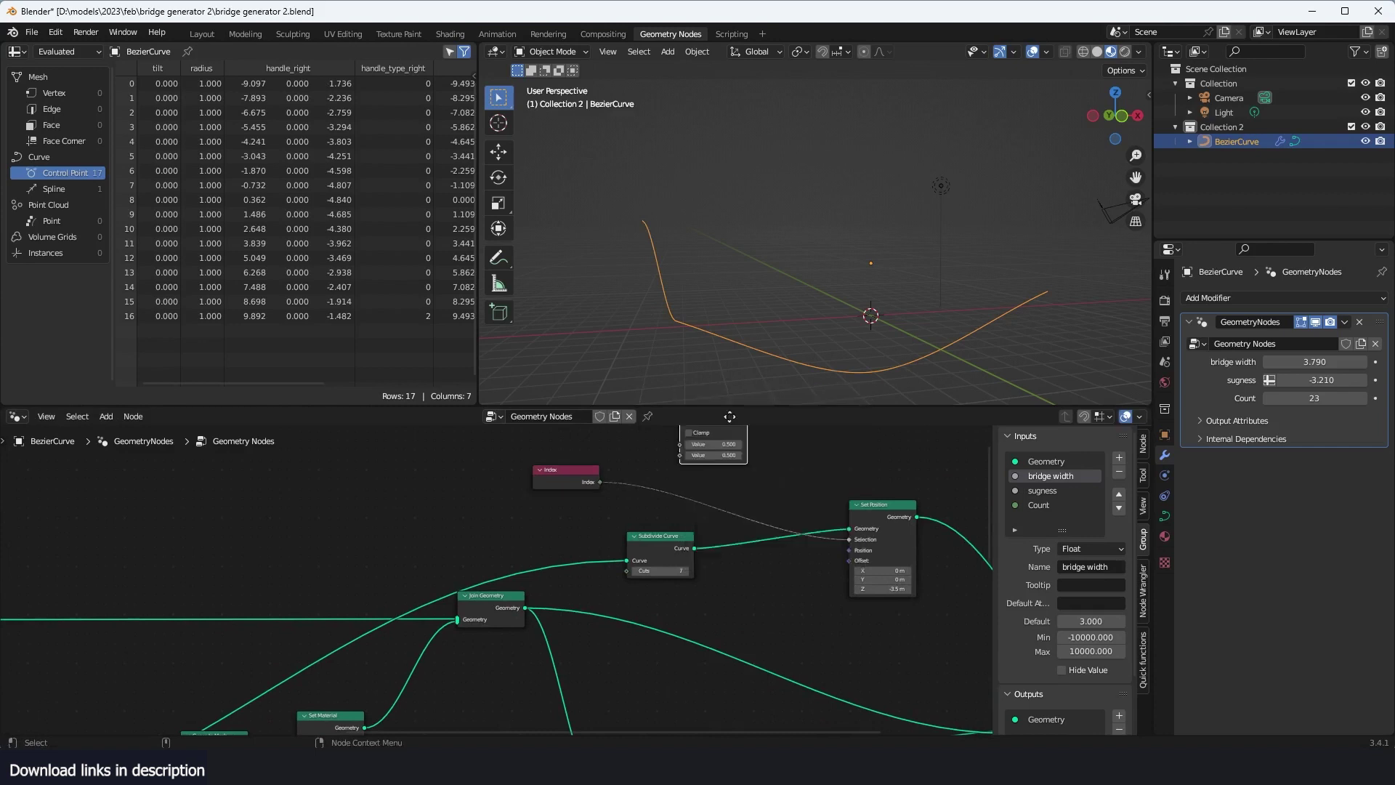
pyautogui.click(717, 464)
pyautogui.click(715, 470)
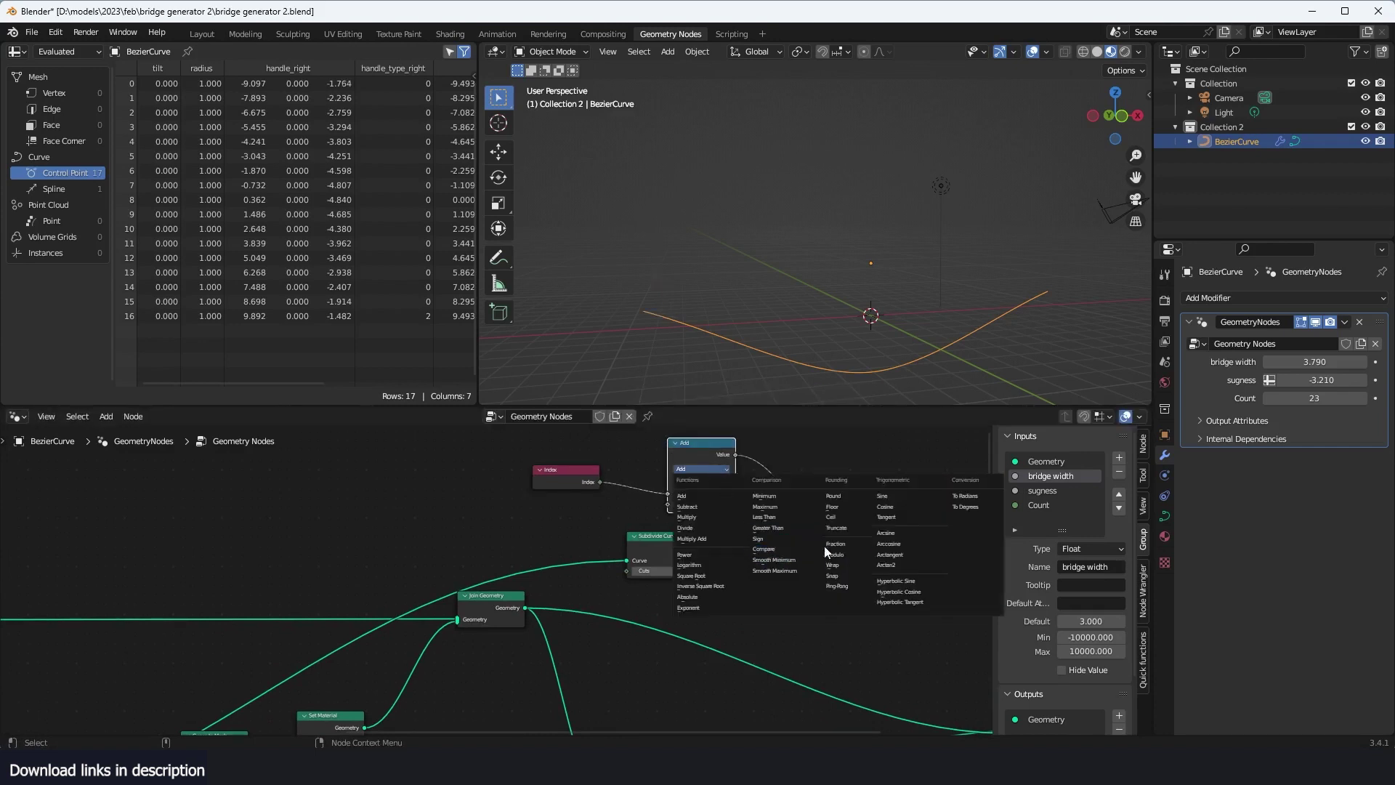
pyautogui.click(844, 557)
pyautogui.click(713, 504)
pyautogui.write('2')
pyautogui.press('Return')
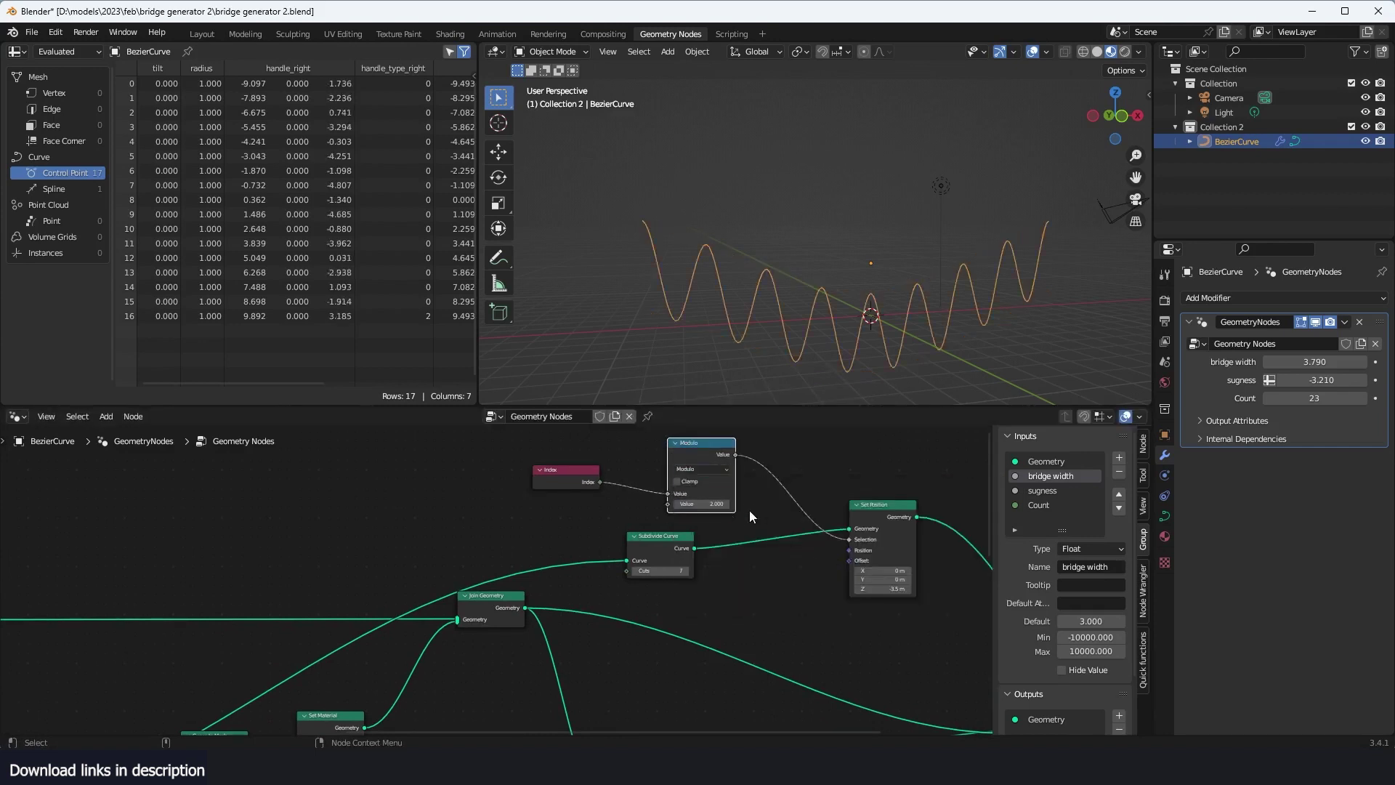
# Step: Set the Set Position Z offset to -3.11 m and Subdivide Curve to 3 cuts, and move the Set Position node upward
pyautogui.moveTo(887, 302); pyautogui.dragTo(774, 249, button='middle')
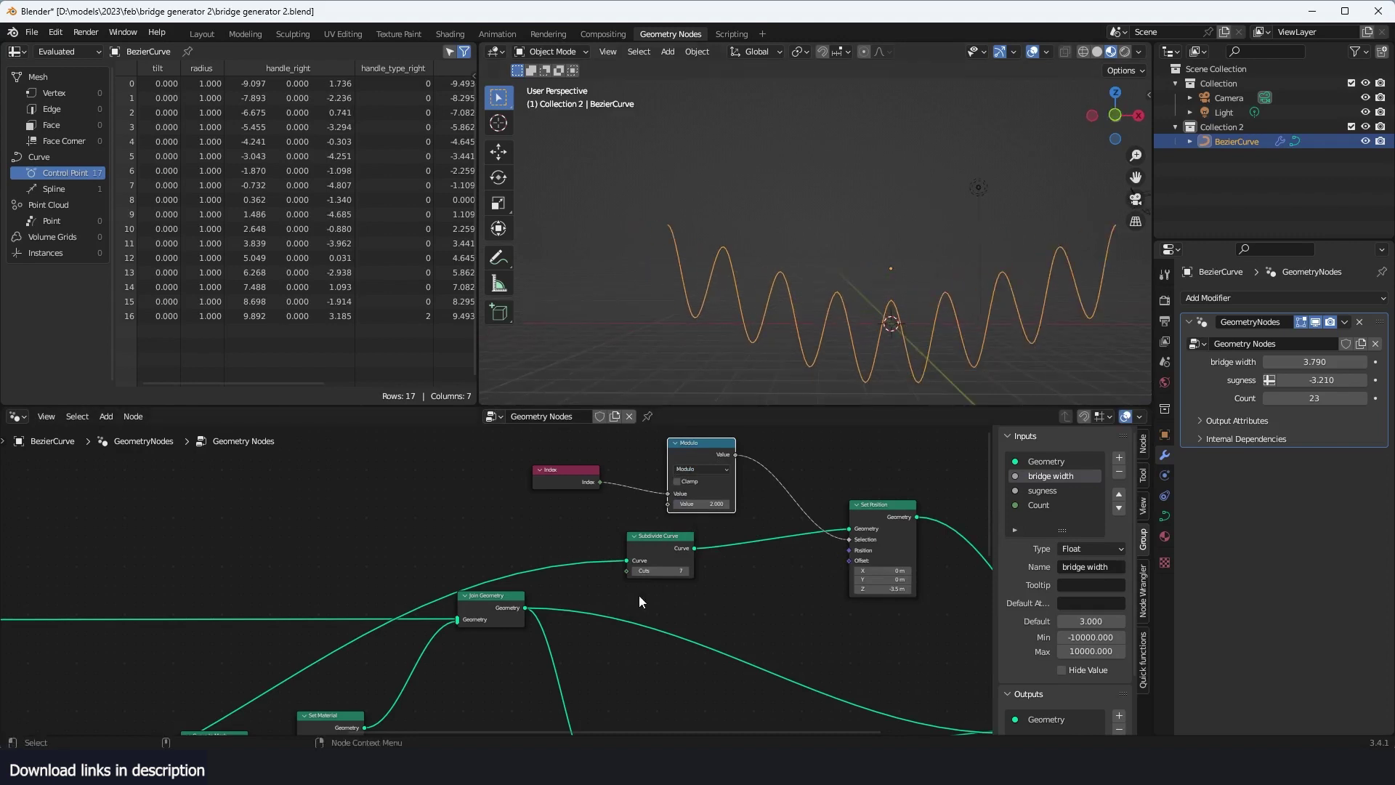
pyautogui.scroll(1, 773, 542)
pyautogui.moveTo(773, 542); pyautogui.dragTo(659, 558, button='middle')
pyautogui.keyDown('shift'); pyautogui.moveTo(835, 606); pyautogui.dragTo(858, 607); pyautogui.keyUp('shift')
pyautogui.moveTo(574, 585); pyautogui.dragTo(545, 586)
pyautogui.moveTo(844, 523); pyautogui.dragTo(668, 525, button='middle')
pyautogui.moveTo(669, 524); pyautogui.dragTo(606, 449)
pyautogui.moveTo(818, 253); pyautogui.dragTo(997, 290, button='middle')
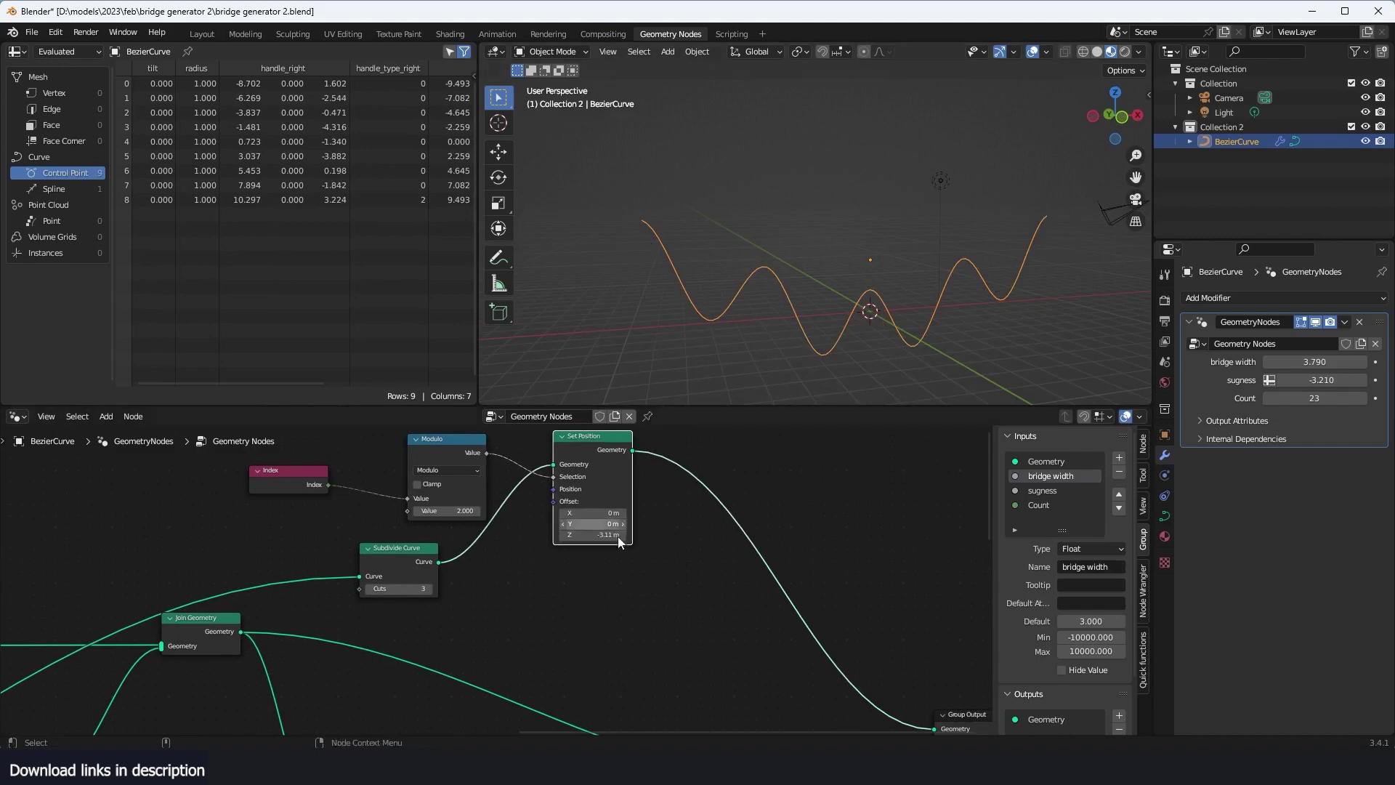
# Step: Insert a Set Handle Type node between Set Position and the group output
pyautogui.hotkey('shift', 'a')
pyautogui.hotkey('shift', 'a')
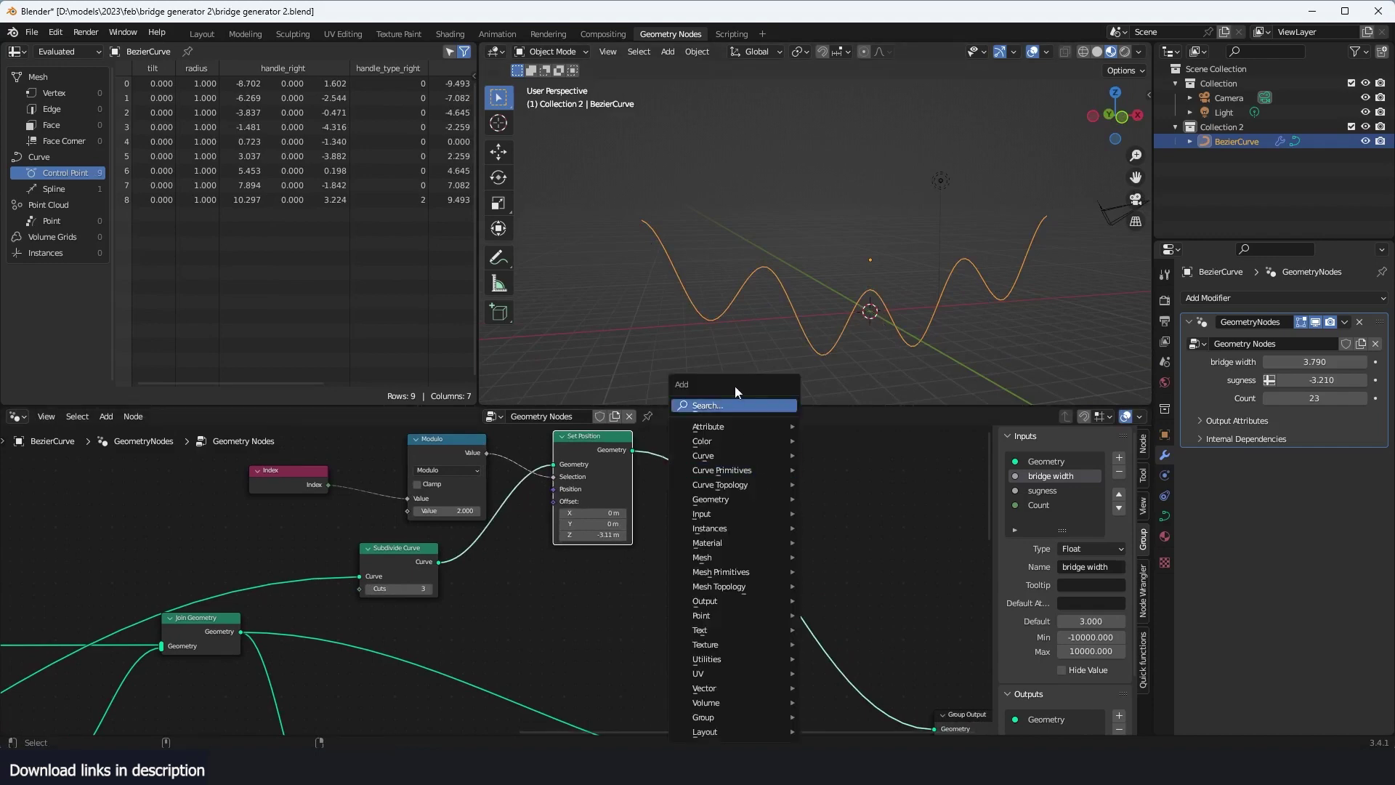
pyautogui.click(734, 386)
pyautogui.write('set')
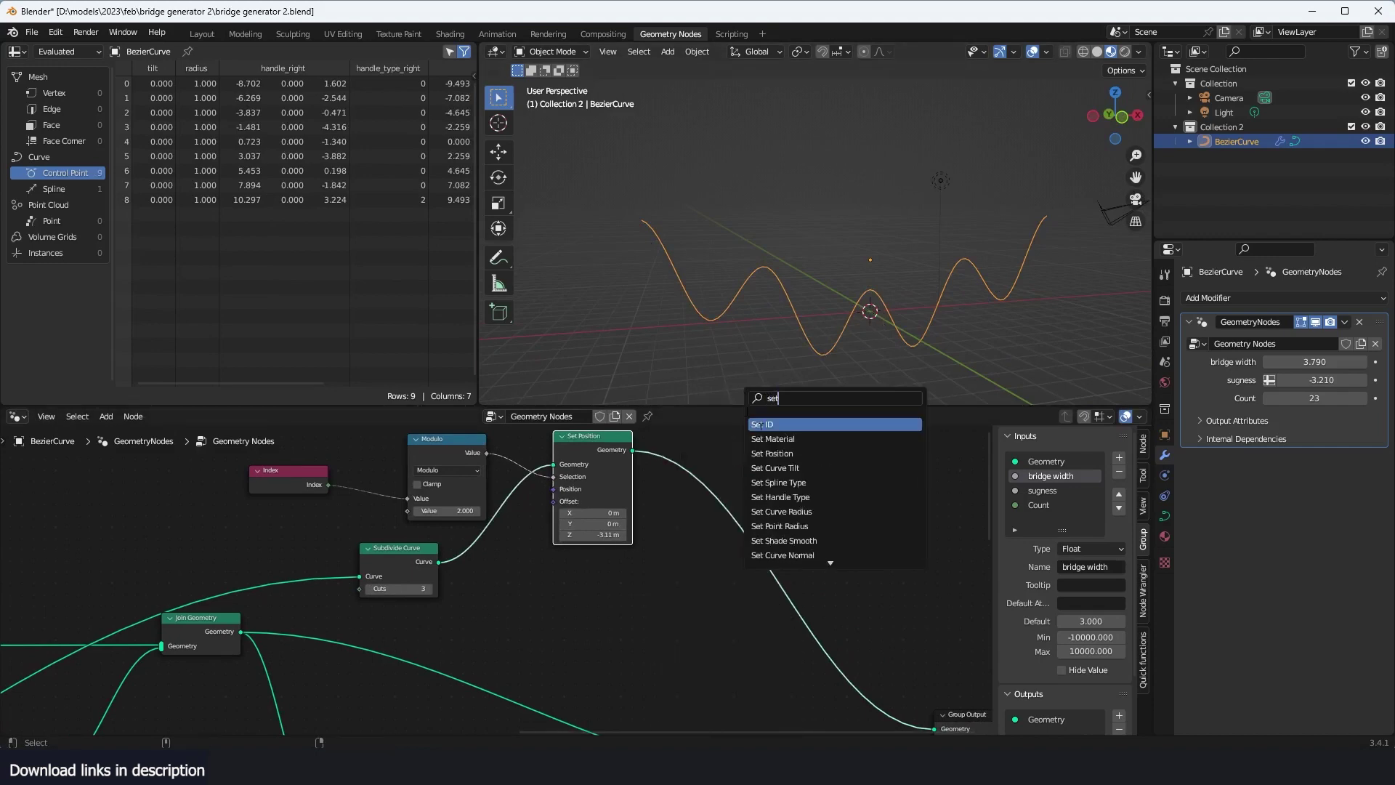
pyautogui.click(796, 497)
pyautogui.click(772, 573)
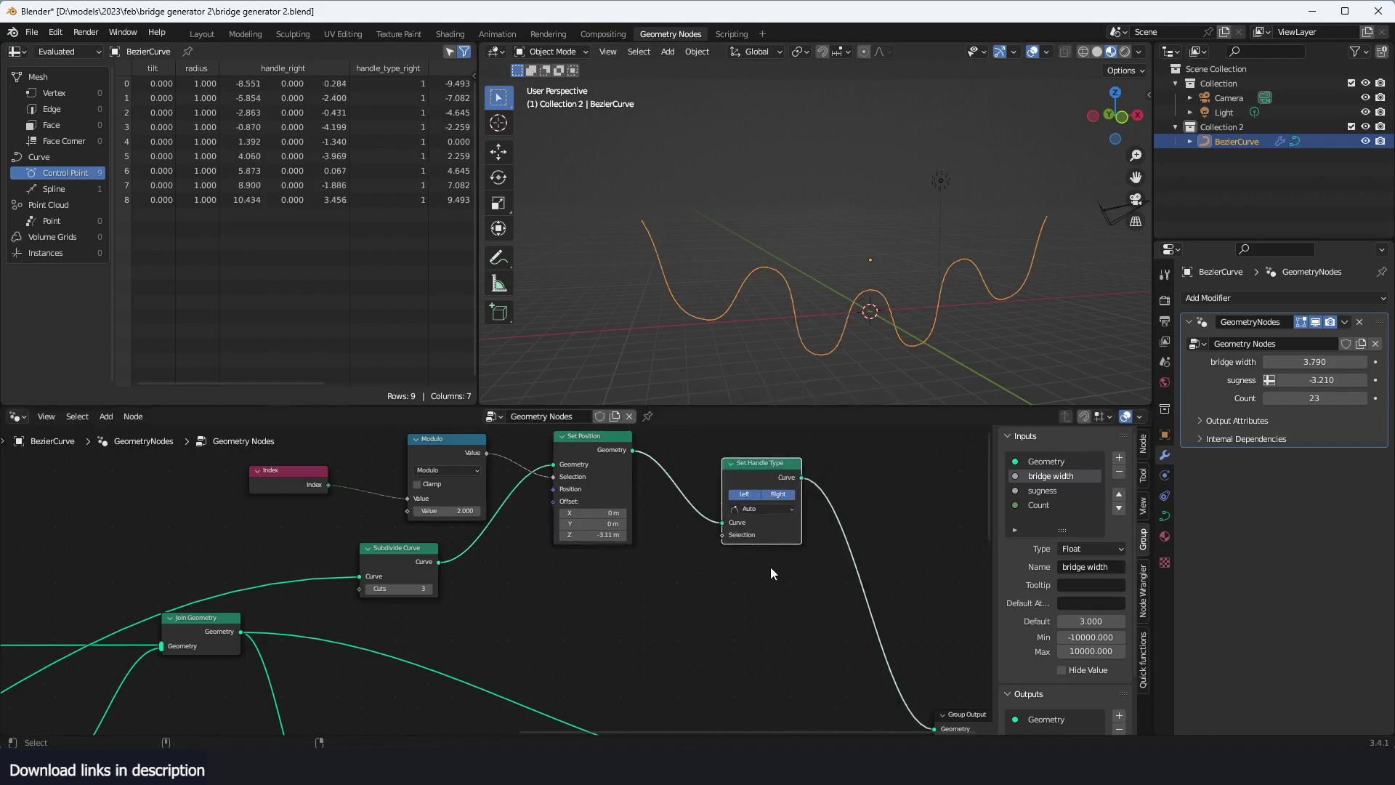
pyautogui.moveTo(650, 429); pyautogui.dragTo(383, 605)
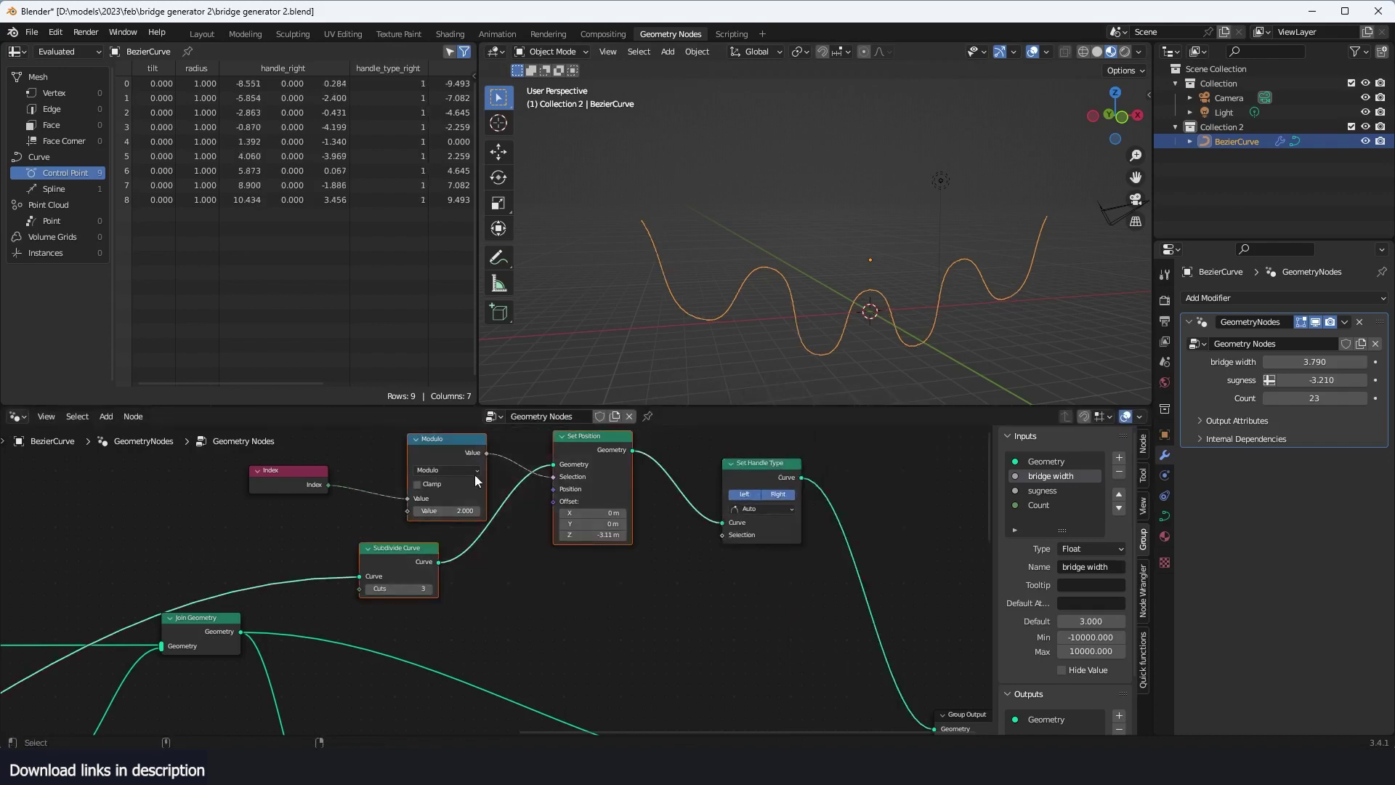
pyautogui.click(321, 455)
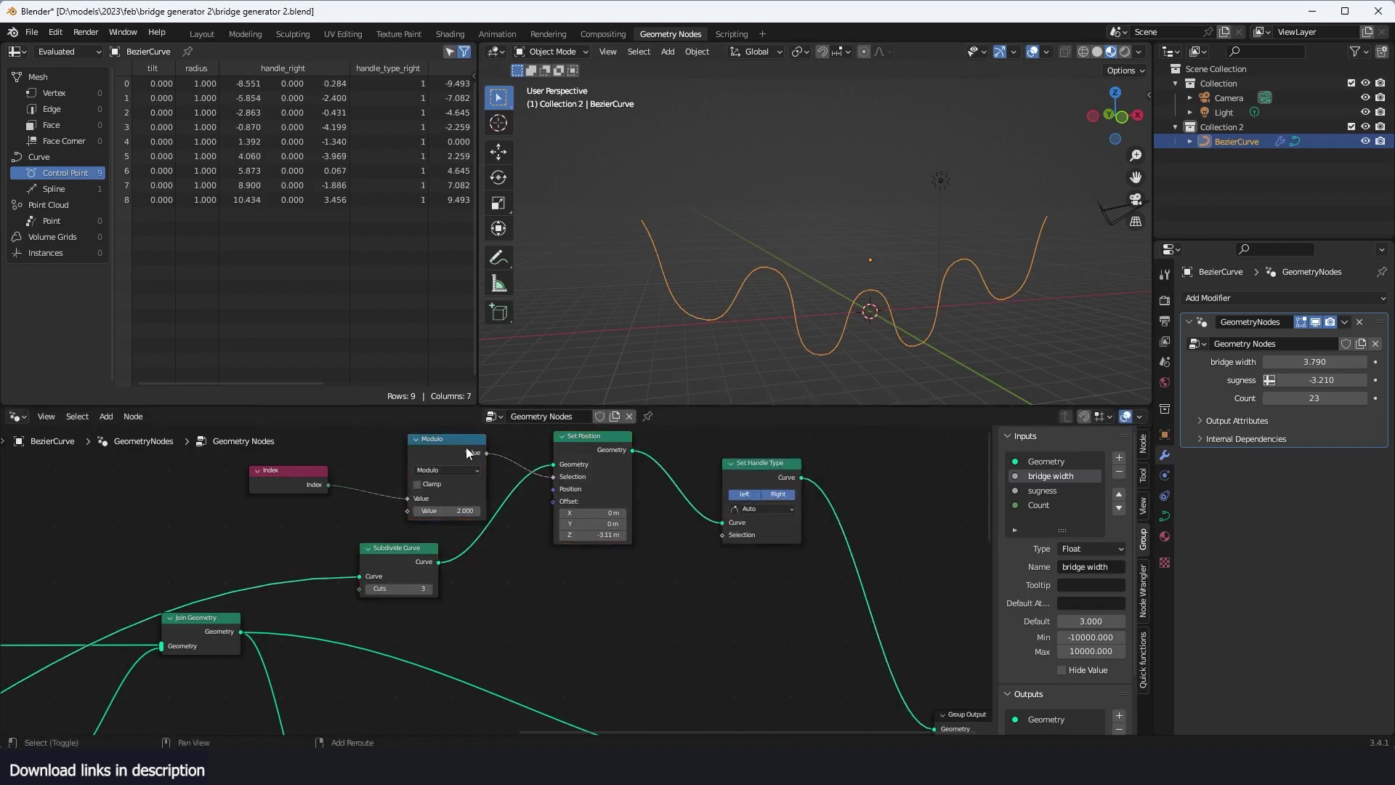
pyautogui.moveTo(326, 439); pyautogui.dragTo(467, 510)
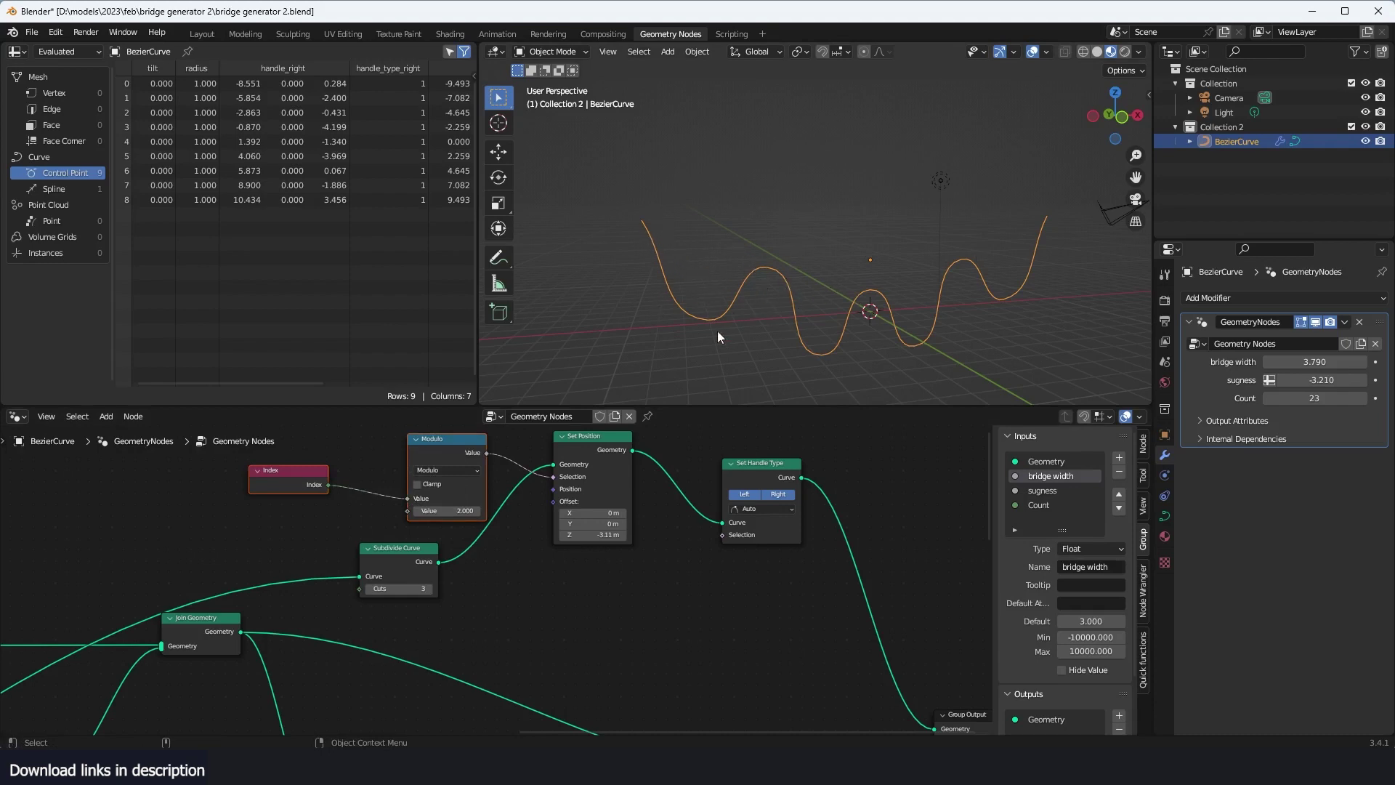
# Step: Change Set Handle Type to Vector and connect the Modulo value to its Selection input
pyautogui.scroll(1, 834, 525)
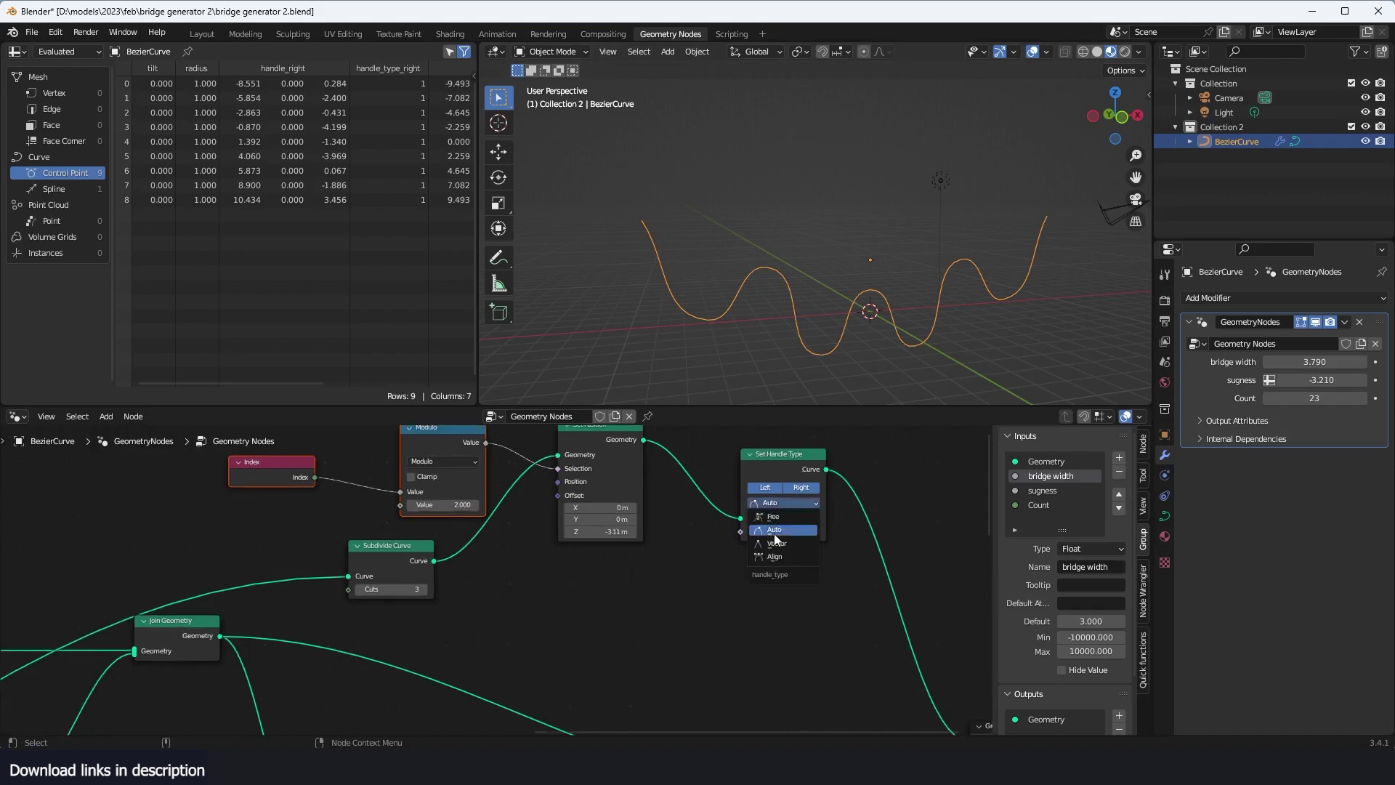
pyautogui.click(778, 503)
pyautogui.click(778, 545)
pyautogui.moveTo(792, 474); pyautogui.dragTo(863, 473)
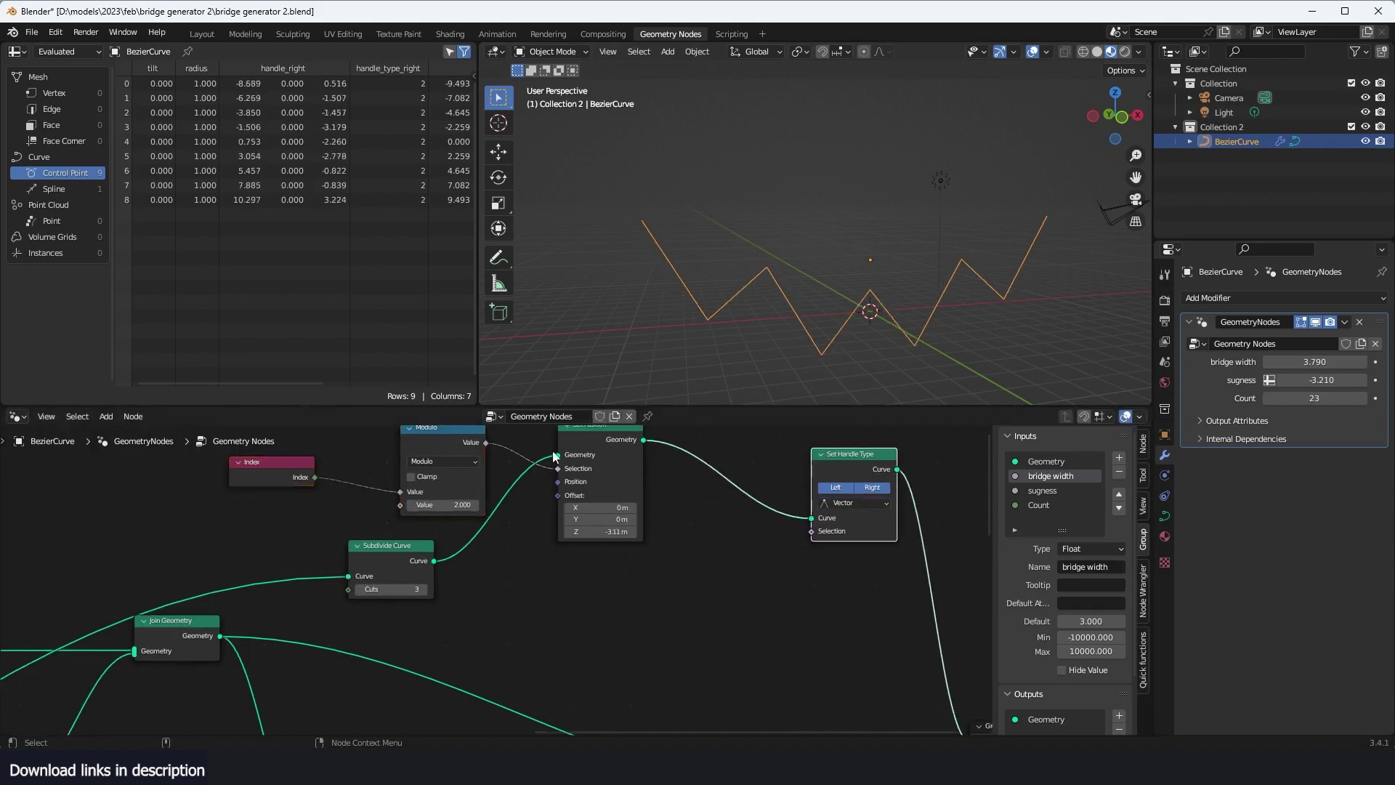
pyautogui.moveTo(486, 443); pyautogui.dragTo(815, 532)
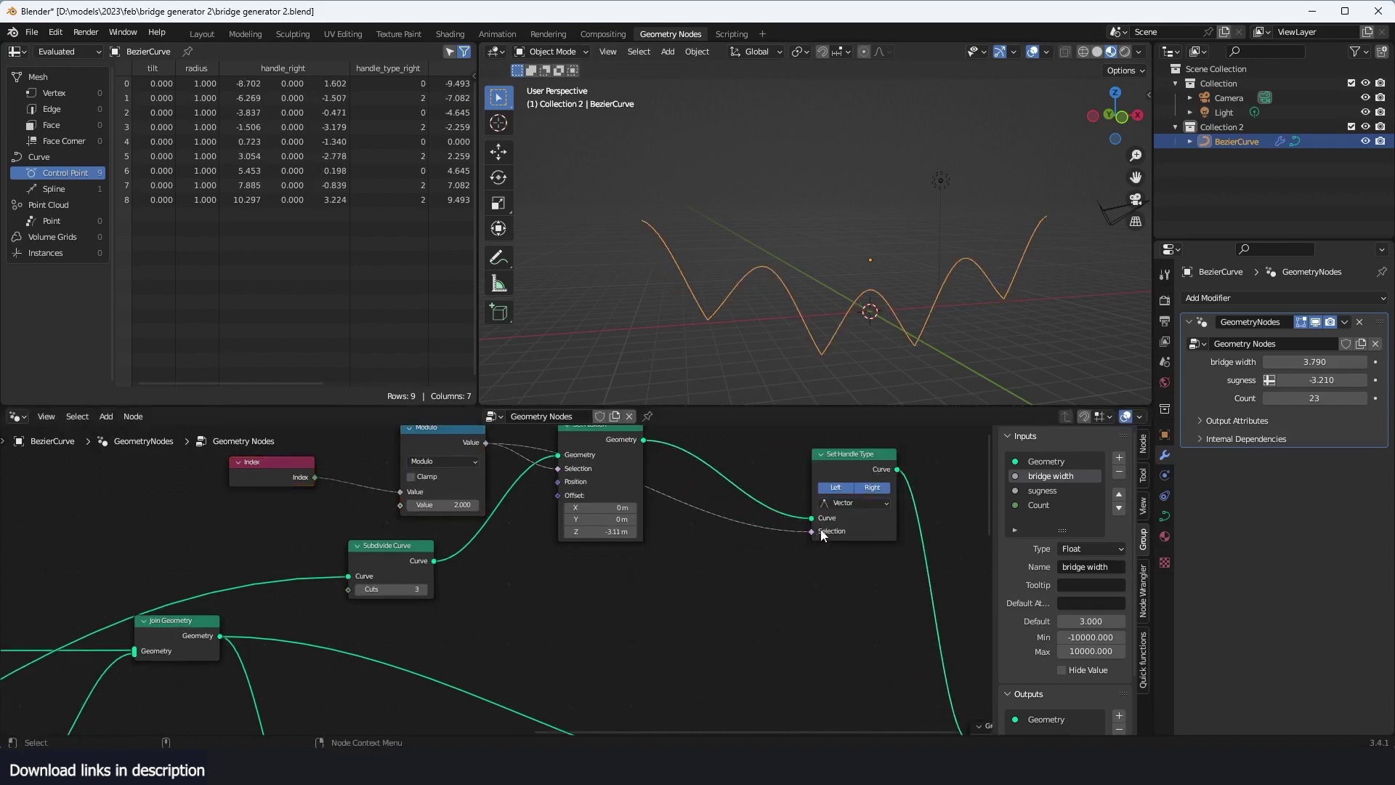
# Step: Insert a Boolean Math node set to Not between the Modulo value and the Set Handle Type selection, making room for it
pyautogui.moveTo(859, 469); pyautogui.dragTo(986, 464)
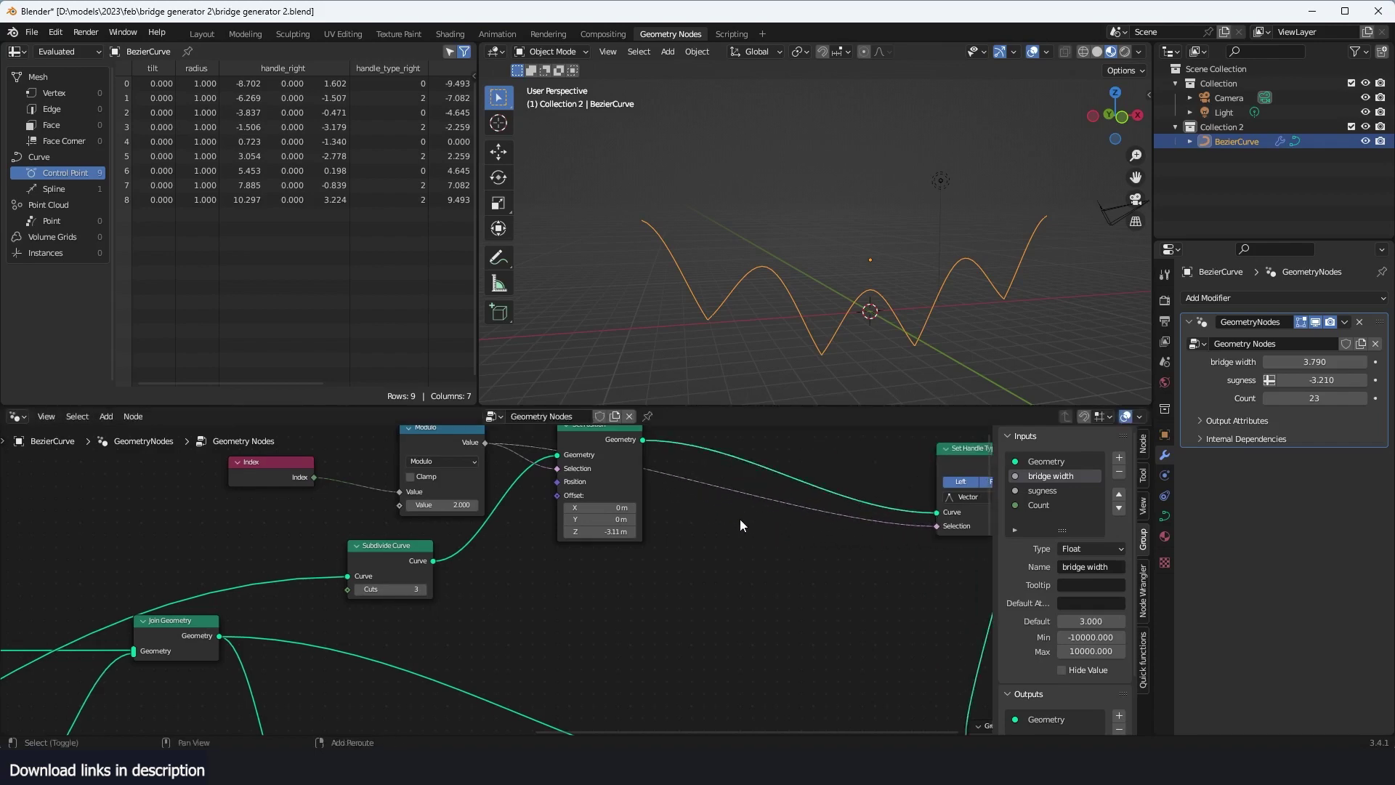
pyautogui.hotkey('shift', 'a')
pyautogui.click(695, 408)
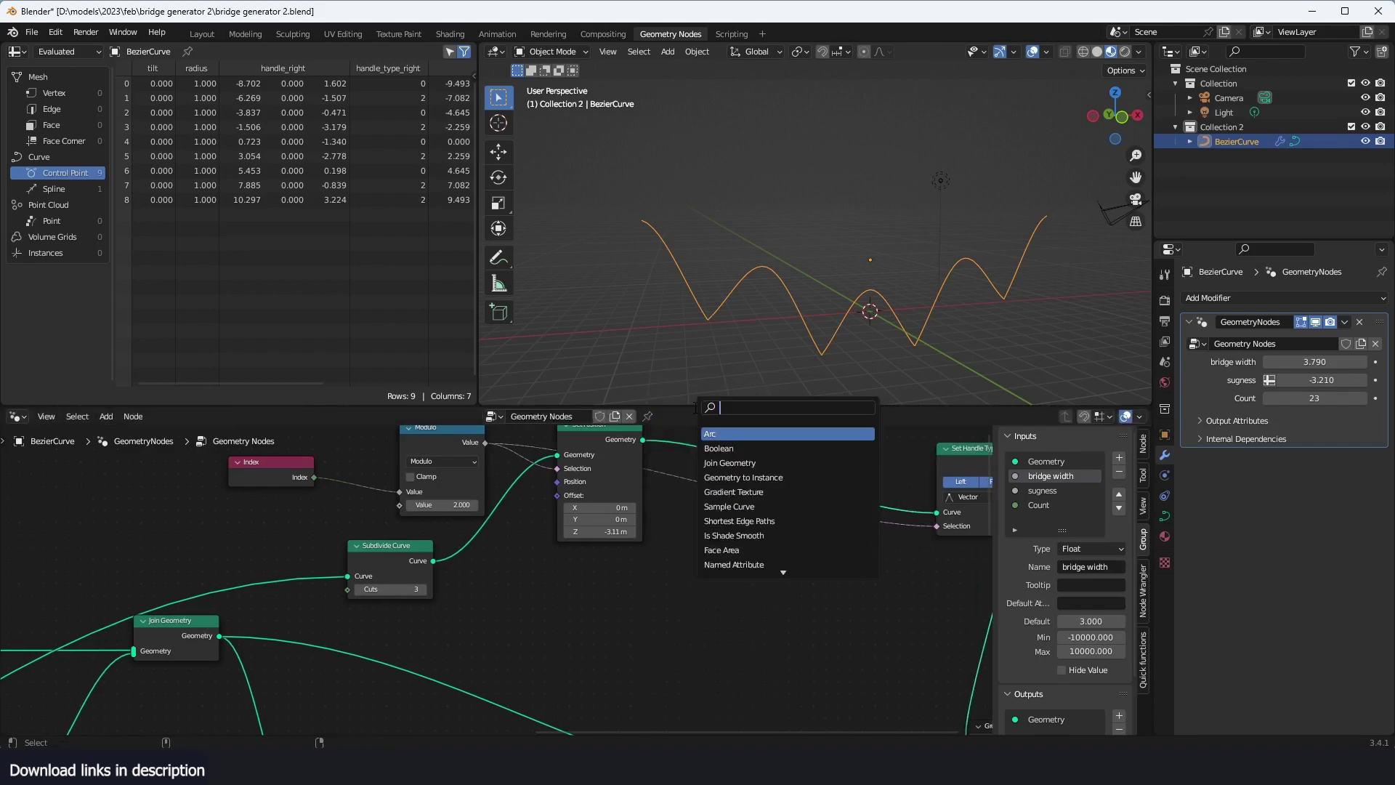
pyautogui.write('bo')
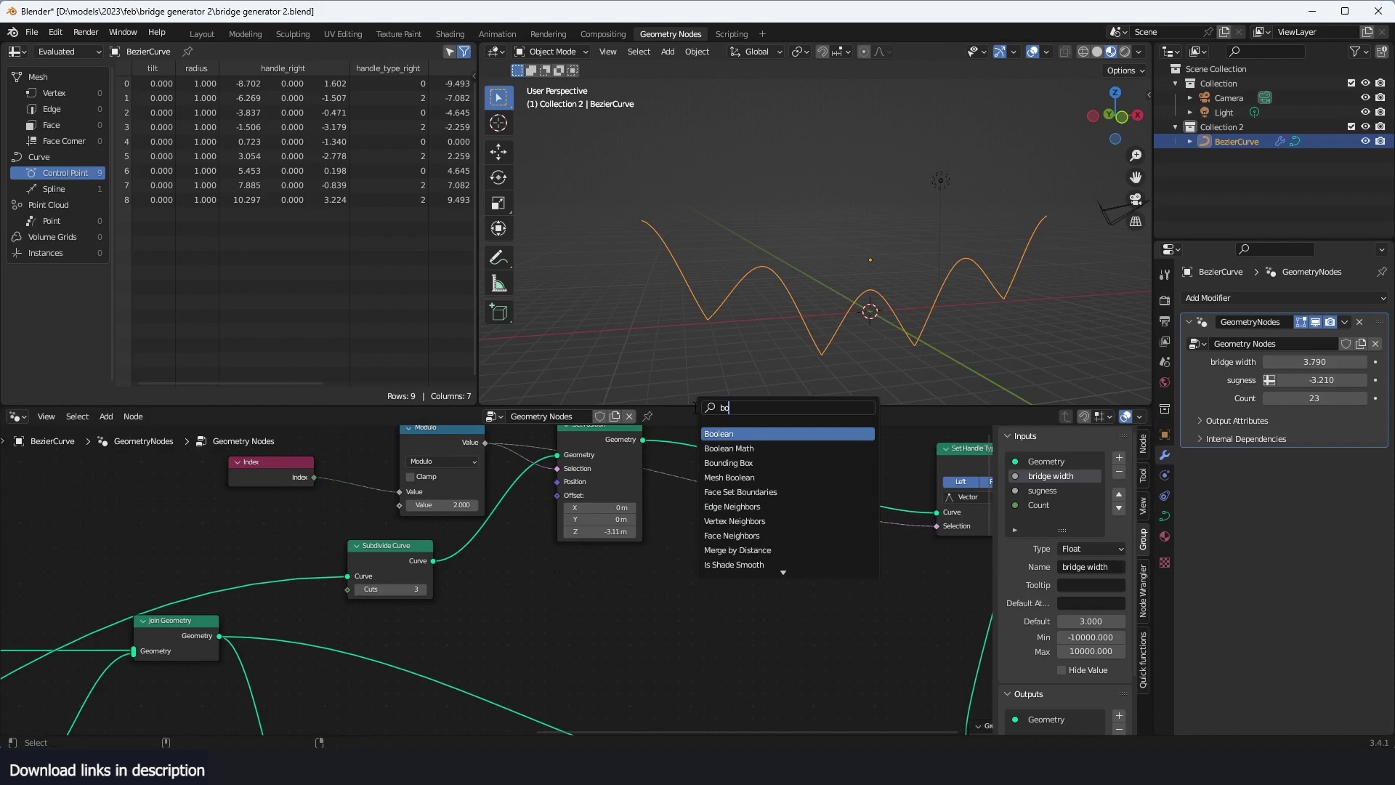
pyautogui.click(720, 448)
pyautogui.click(730, 525)
pyautogui.click(733, 520)
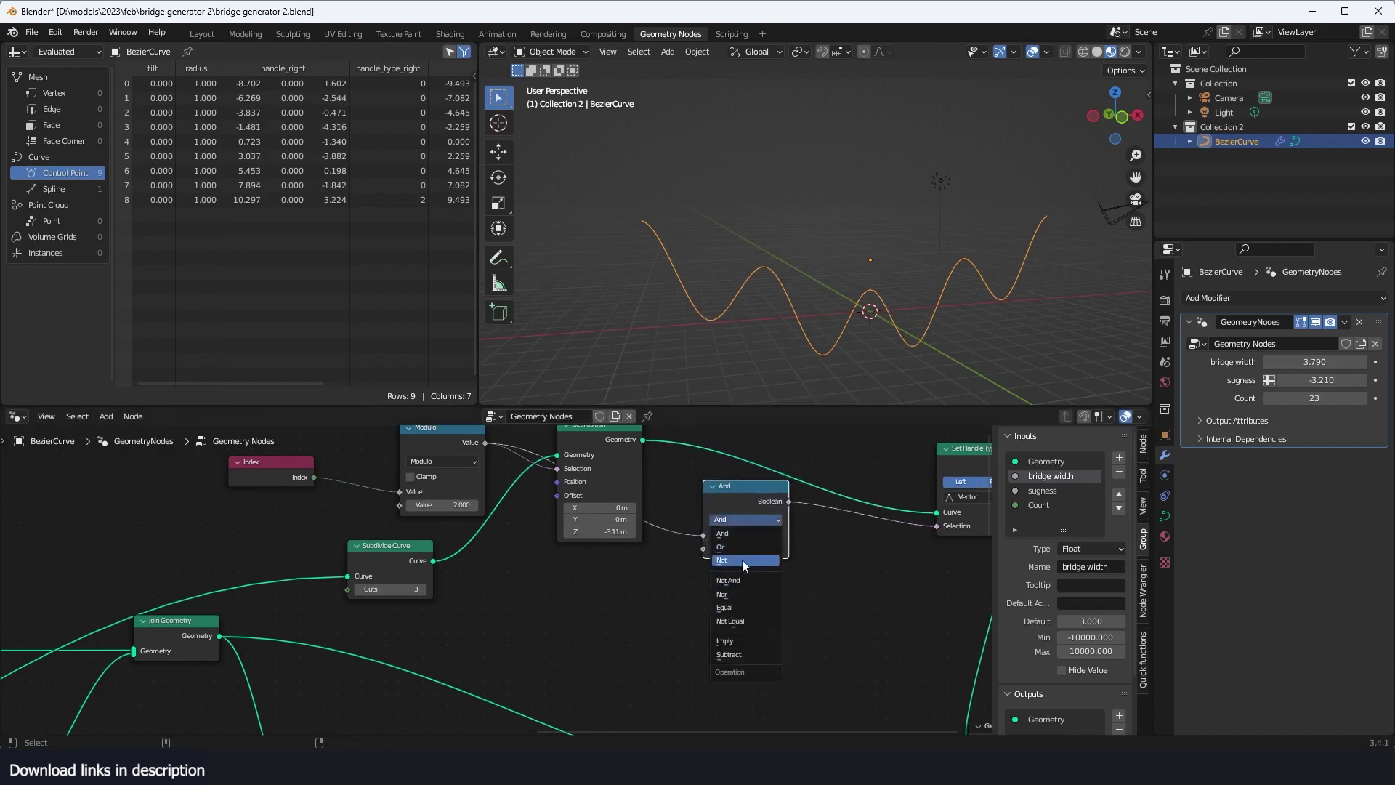
pyautogui.click(743, 560)
# Step: Set the Set Position Z offset to -1.75 m and connect the final Join Geometry to the group output
pyautogui.scroll(-1, 1005, 274)
pyautogui.moveTo(611, 531); pyautogui.dragTo(672, 531)
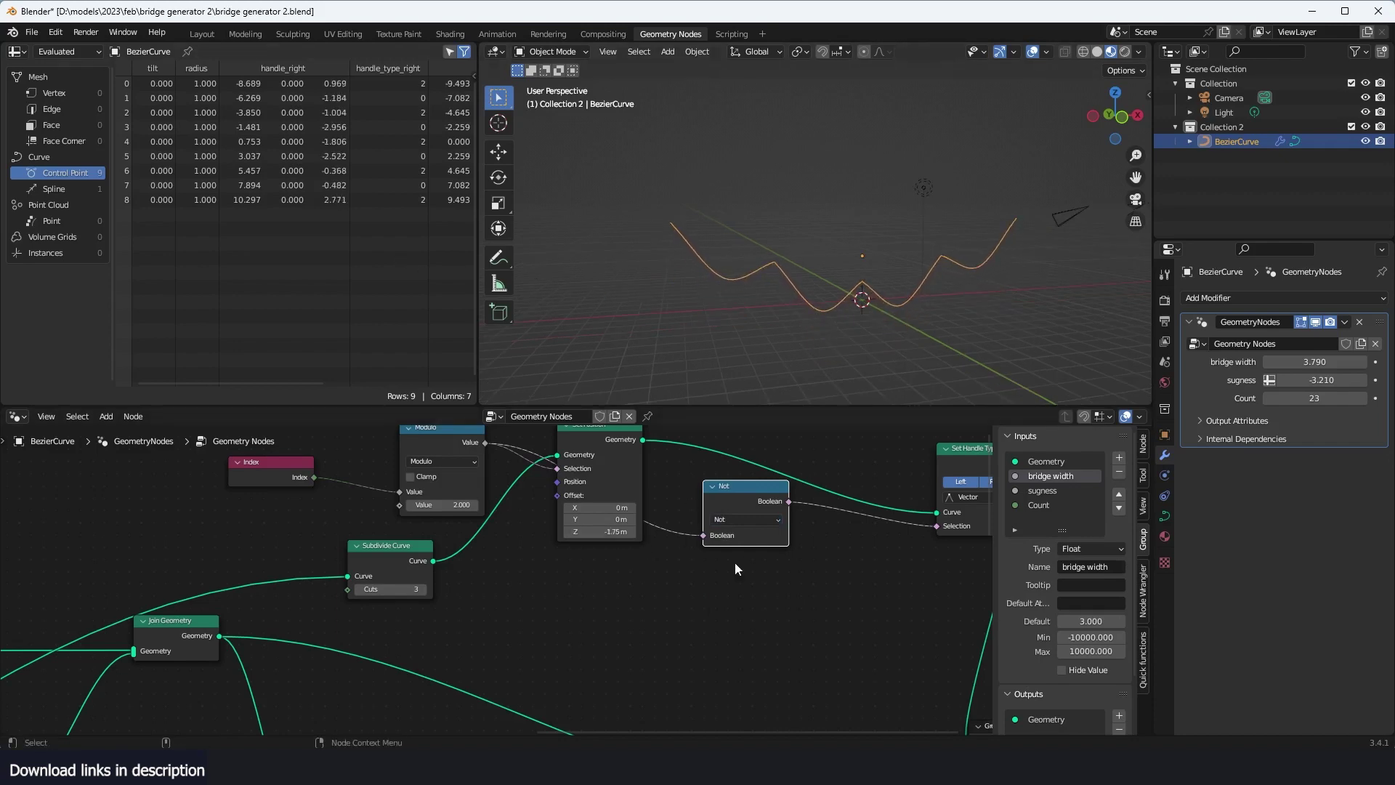
pyautogui.scroll(-3, 735, 562)
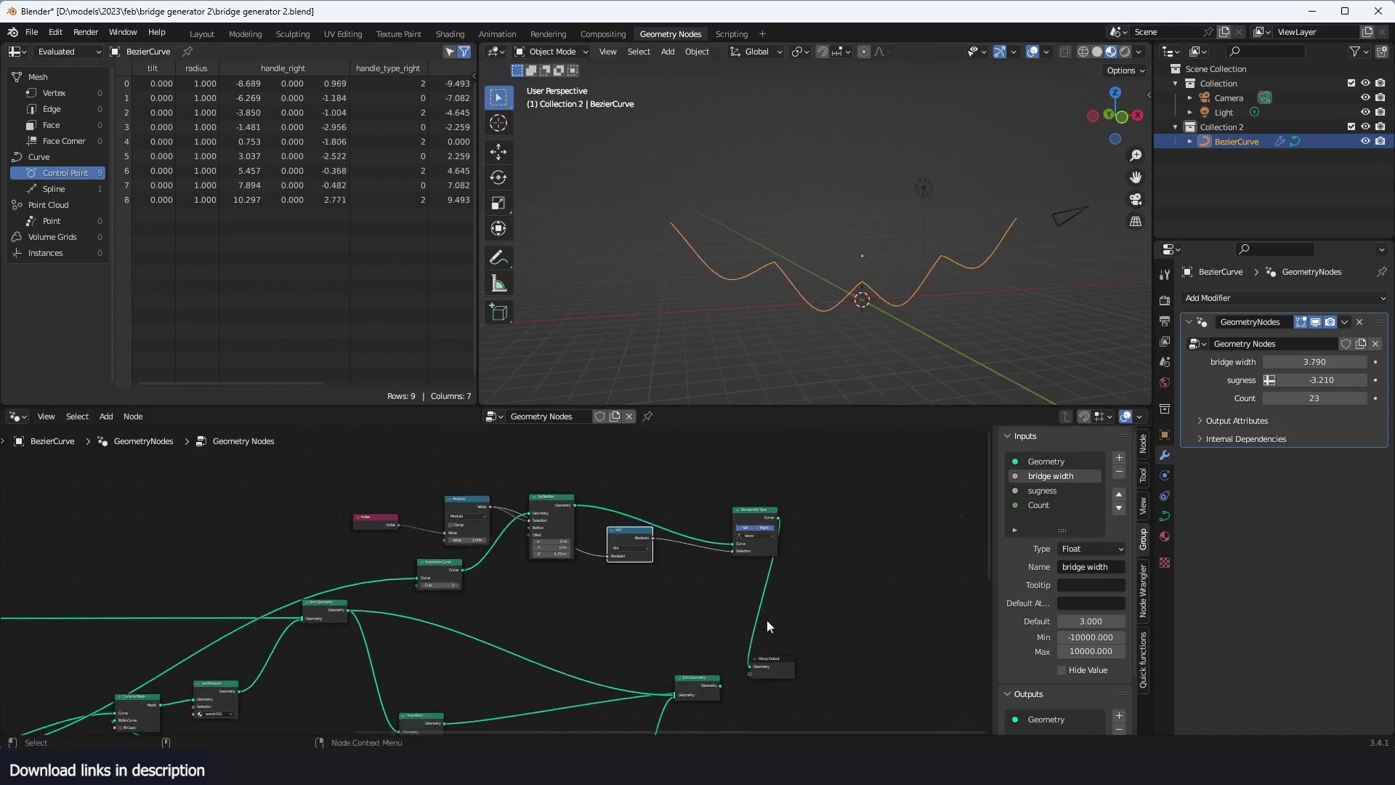
pyautogui.keyDown('ctrl'); pyautogui.keyDown('shift'); pyautogui.click(691, 681); pyautogui.keyUp('shift'); pyautogui.keyUp('ctrl')
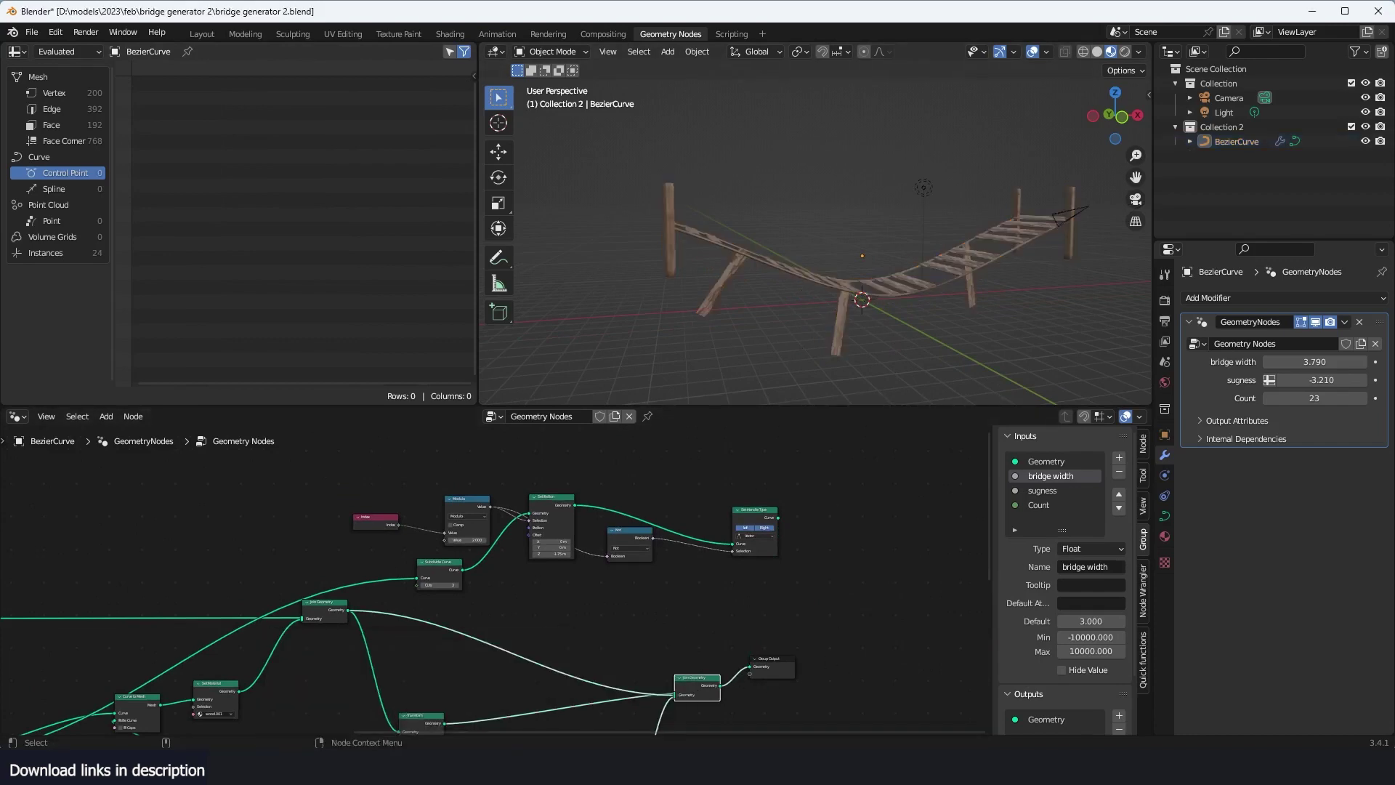
# Step: Switch to the rope bridge generator1.blend file and preview the Join Geometry that combines all ropes, examining them up close
pyautogui.click(543, 721)
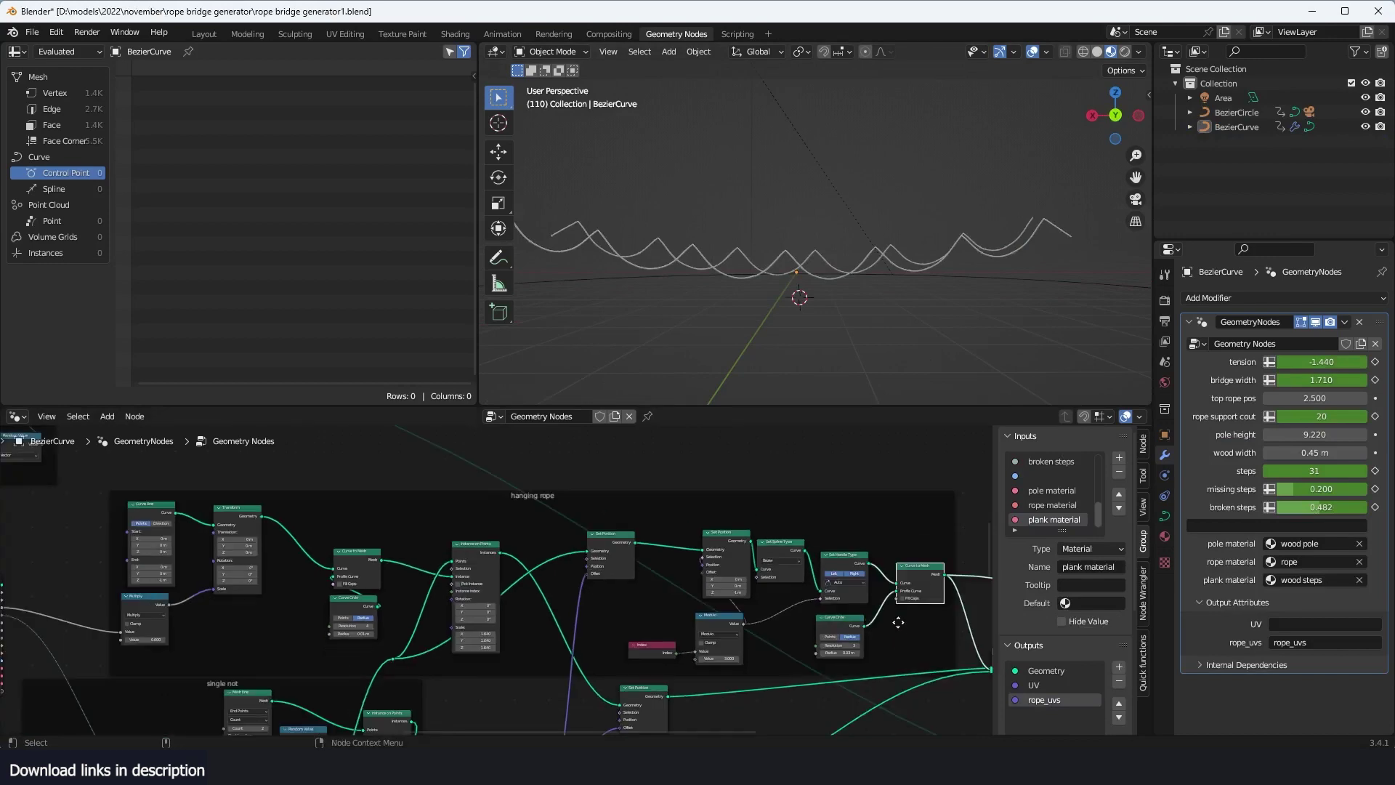
pyautogui.moveTo(859, 590); pyautogui.dragTo(732, 568, button='middle')
pyautogui.moveTo(836, 633); pyautogui.dragTo(782, 582, button='middle')
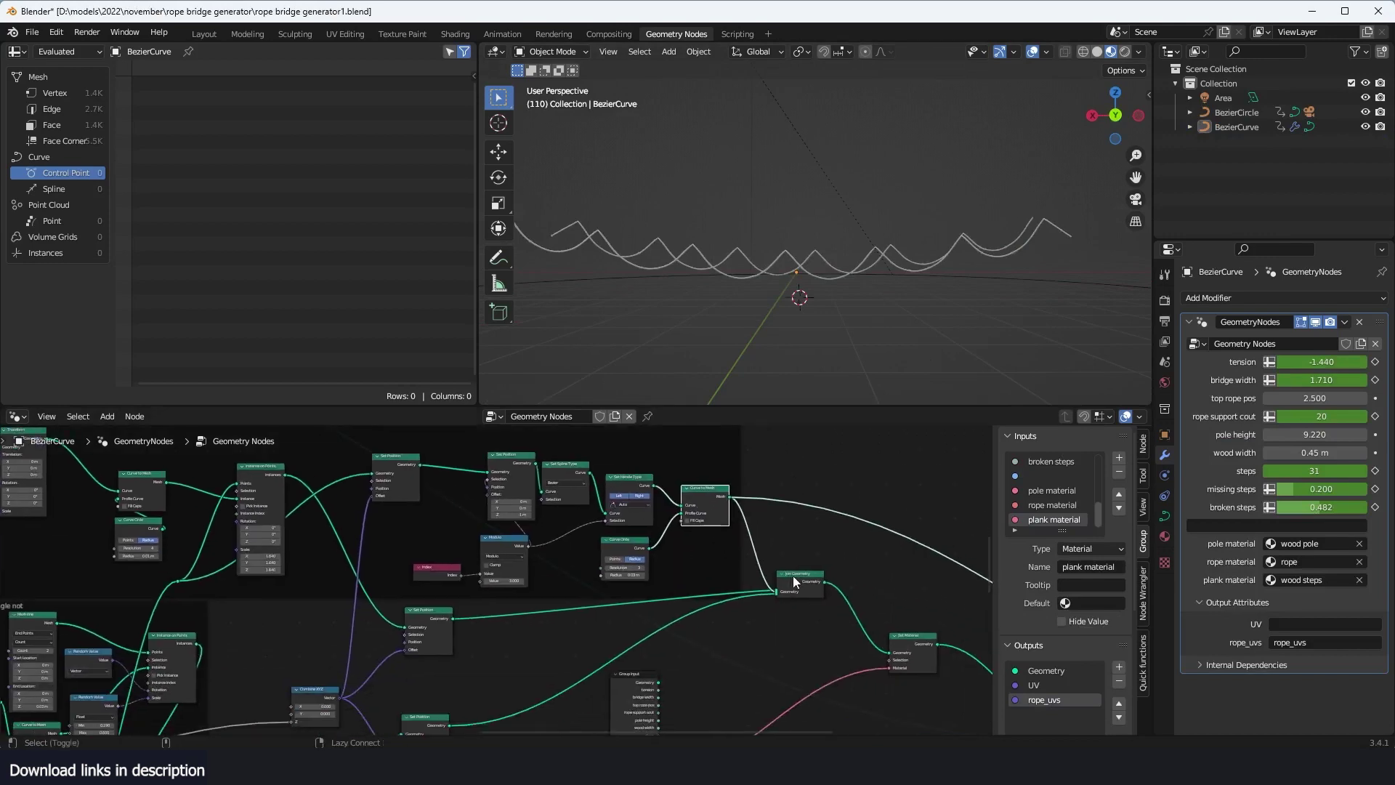
pyautogui.keyDown('ctrl'); pyautogui.keyDown('shift'); pyautogui.click(793, 576); pyautogui.keyUp('shift'); pyautogui.keyUp('ctrl')
pyautogui.moveTo(898, 190); pyautogui.dragTo(960, 229, button='middle')
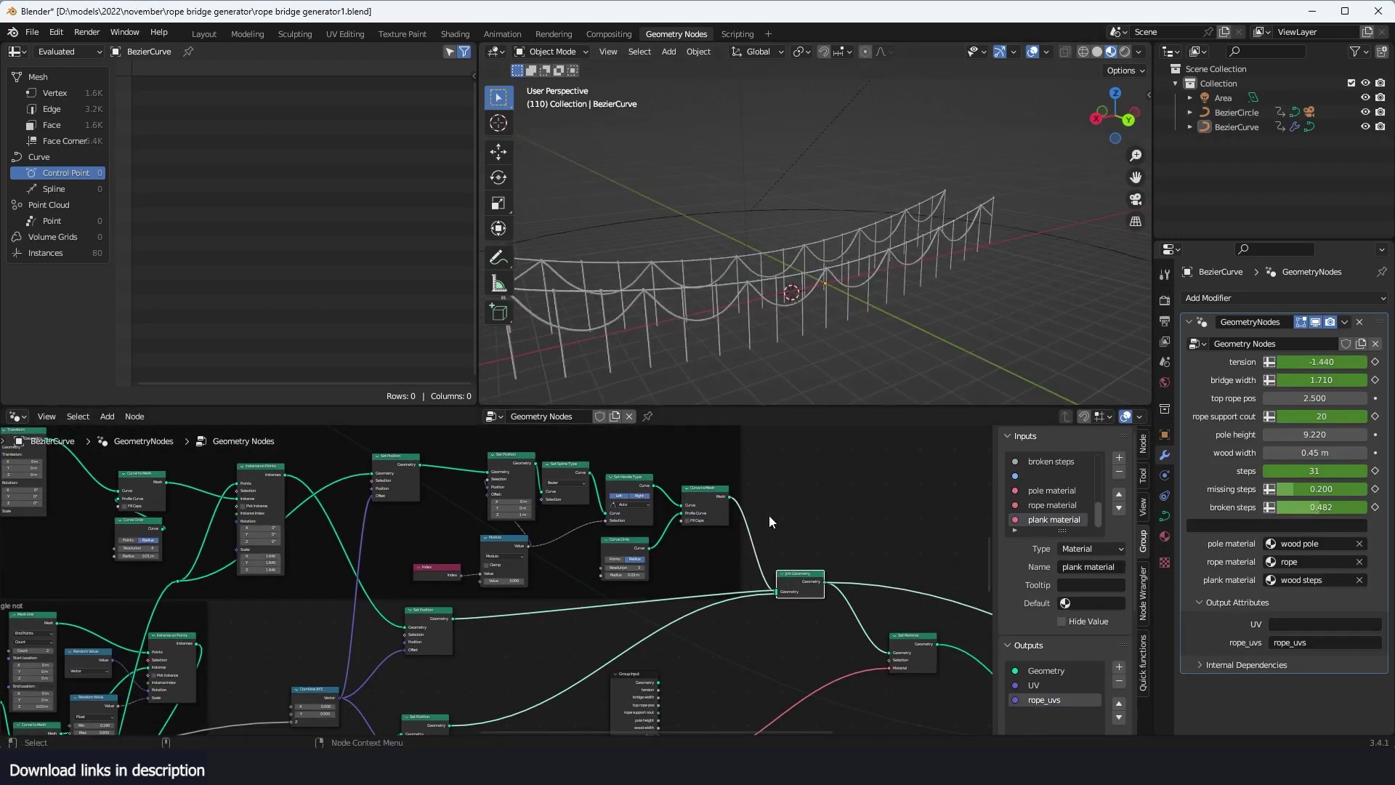
pyautogui.scroll(3, 812, 351)
pyautogui.moveTo(812, 351); pyautogui.dragTo(856, 304, button='middle')
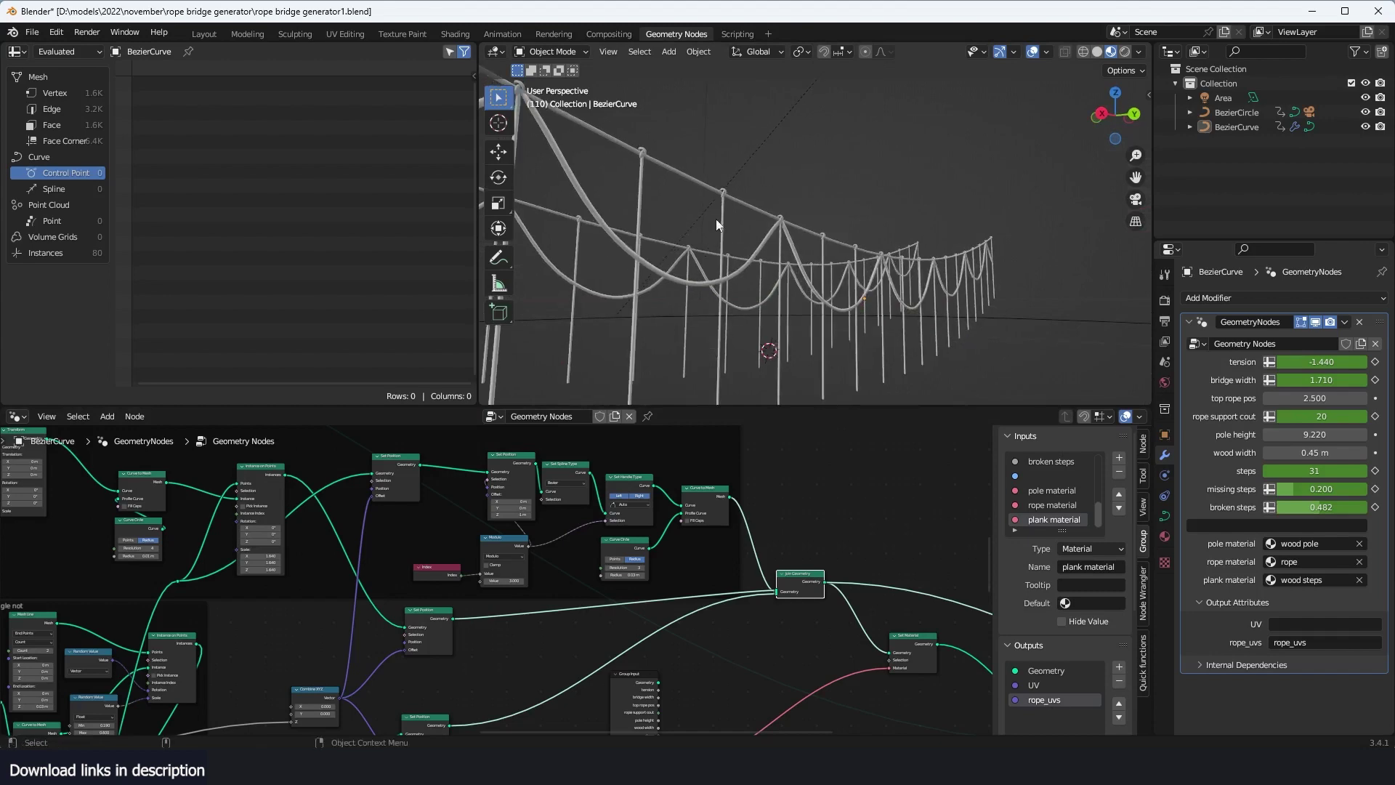
pyautogui.moveTo(661, 293); pyautogui.dragTo(683, 291, button='middle')
pyautogui.scroll(-2, 690, 700)
# Step: Preview the Instance on Points node of the "single not" frame and examine the framed knot from several angles
pyautogui.moveTo(690, 700); pyautogui.dragTo(798, 642, button='middle')
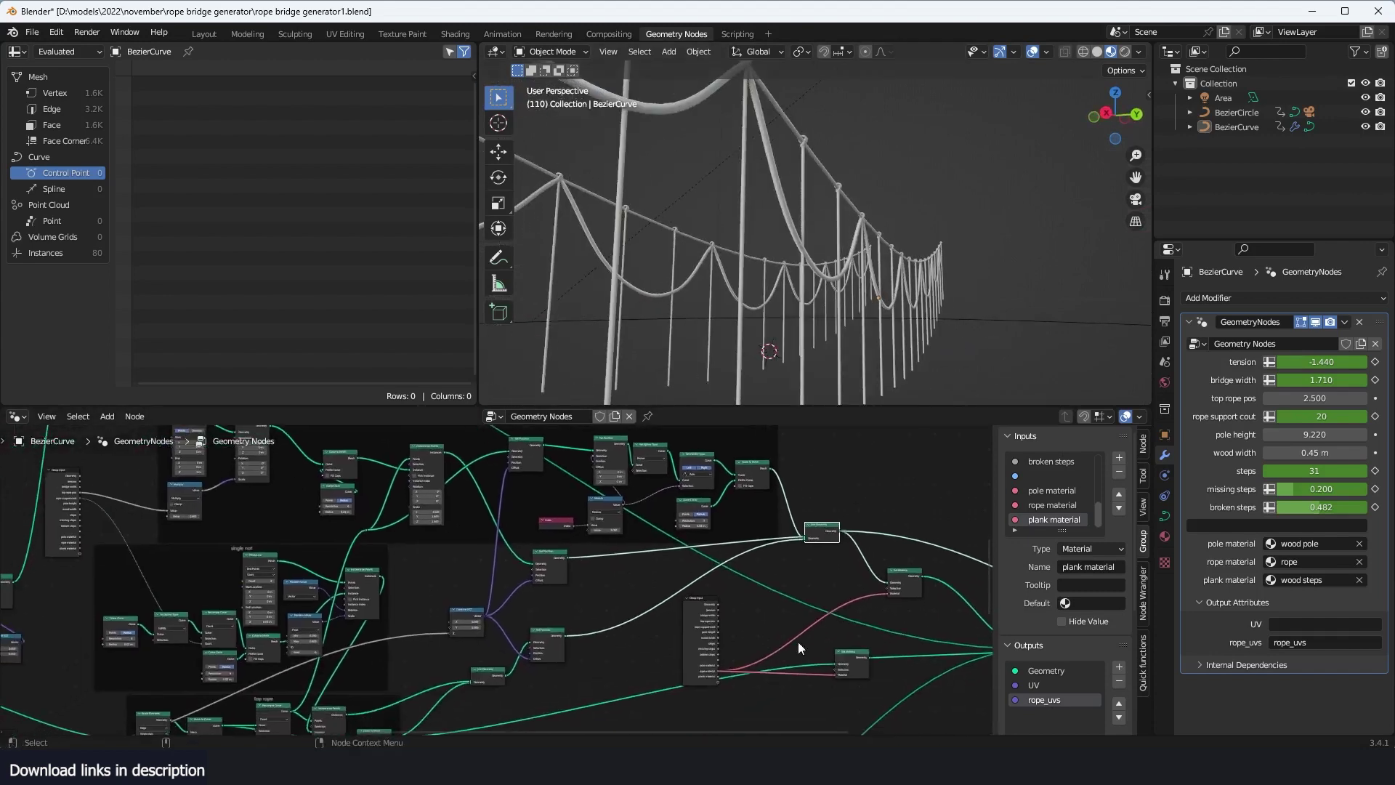
pyautogui.moveTo(429, 632); pyautogui.dragTo(553, 621, button='middle')
pyautogui.scroll(6, 552, 621)
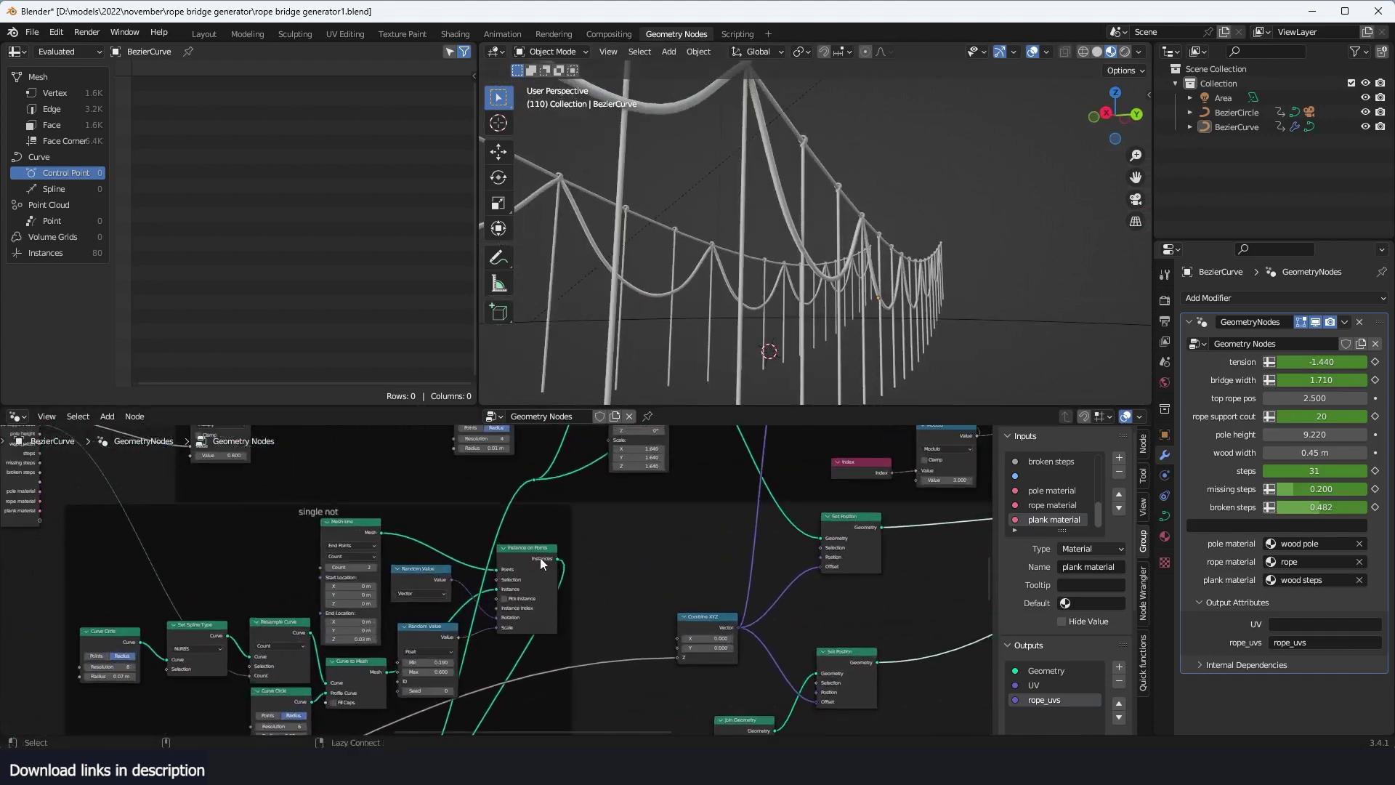
pyautogui.keyDown('ctrl'); pyautogui.keyDown('shift'); pyautogui.click(539, 557); pyautogui.keyUp('shift'); pyautogui.keyUp('ctrl')
pyautogui.moveTo(773, 323); pyautogui.dragTo(749, 359, button='middle')
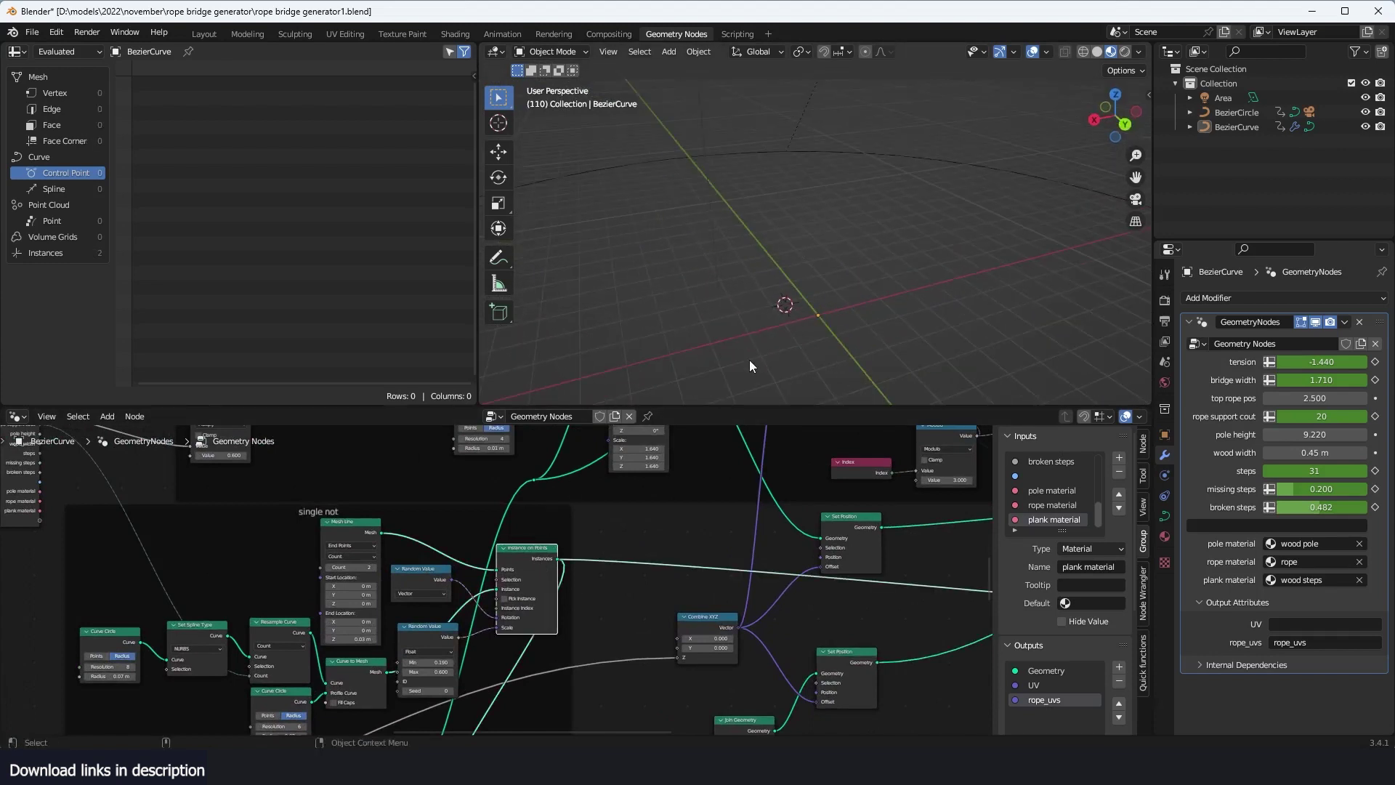
pyautogui.scroll(-1, 748, 359)
pyautogui.moveTo(788, 271); pyautogui.dragTo(917, 330)
pyautogui.press('KP_Decimal')
pyautogui.click(917, 330)
pyautogui.moveTo(917, 330); pyautogui.dragTo(772, 276, button='middle')
pyautogui.scroll(-1, 581, 654)
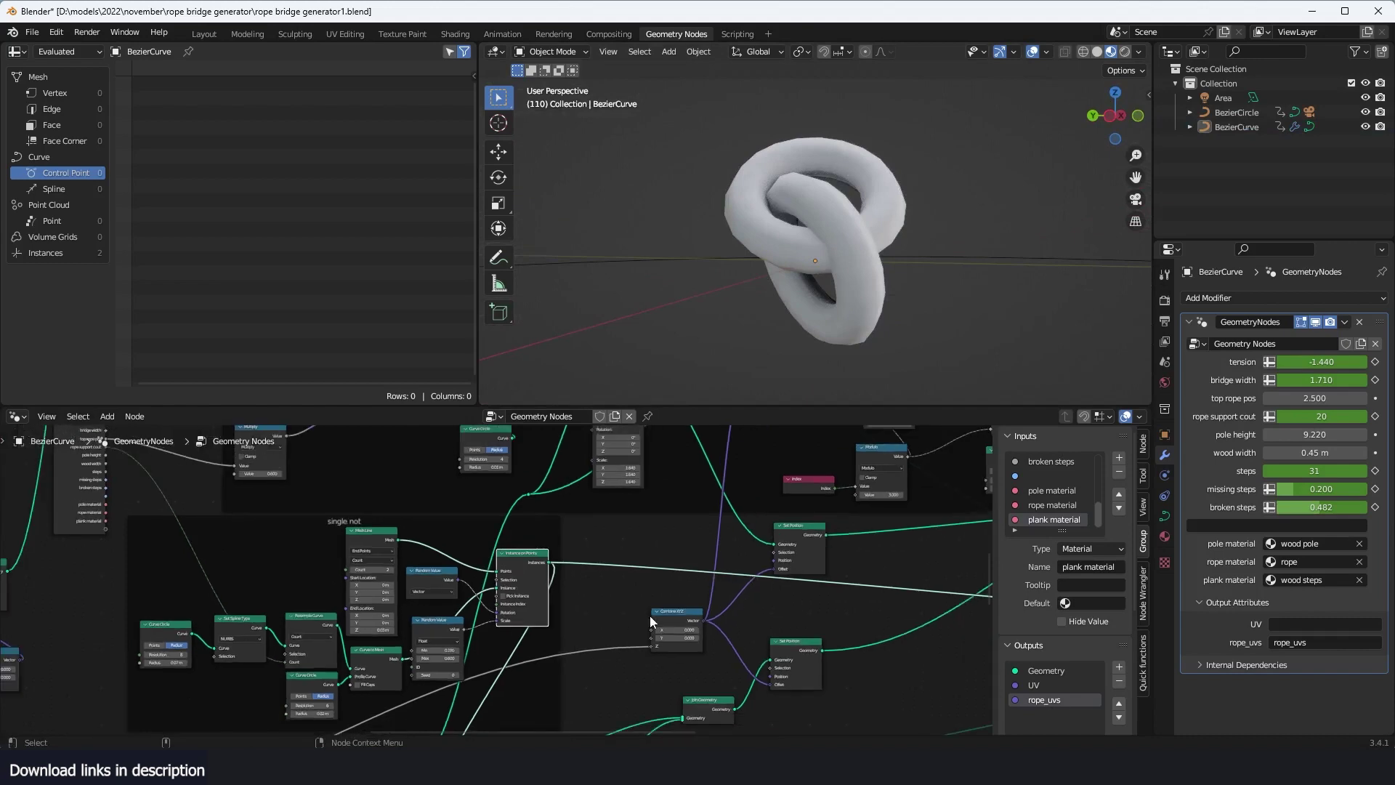
pyautogui.moveTo(650, 616); pyautogui.dragTo(723, 561, button='middle')
pyautogui.moveTo(872, 218); pyautogui.dragTo(817, 225, button='middle')
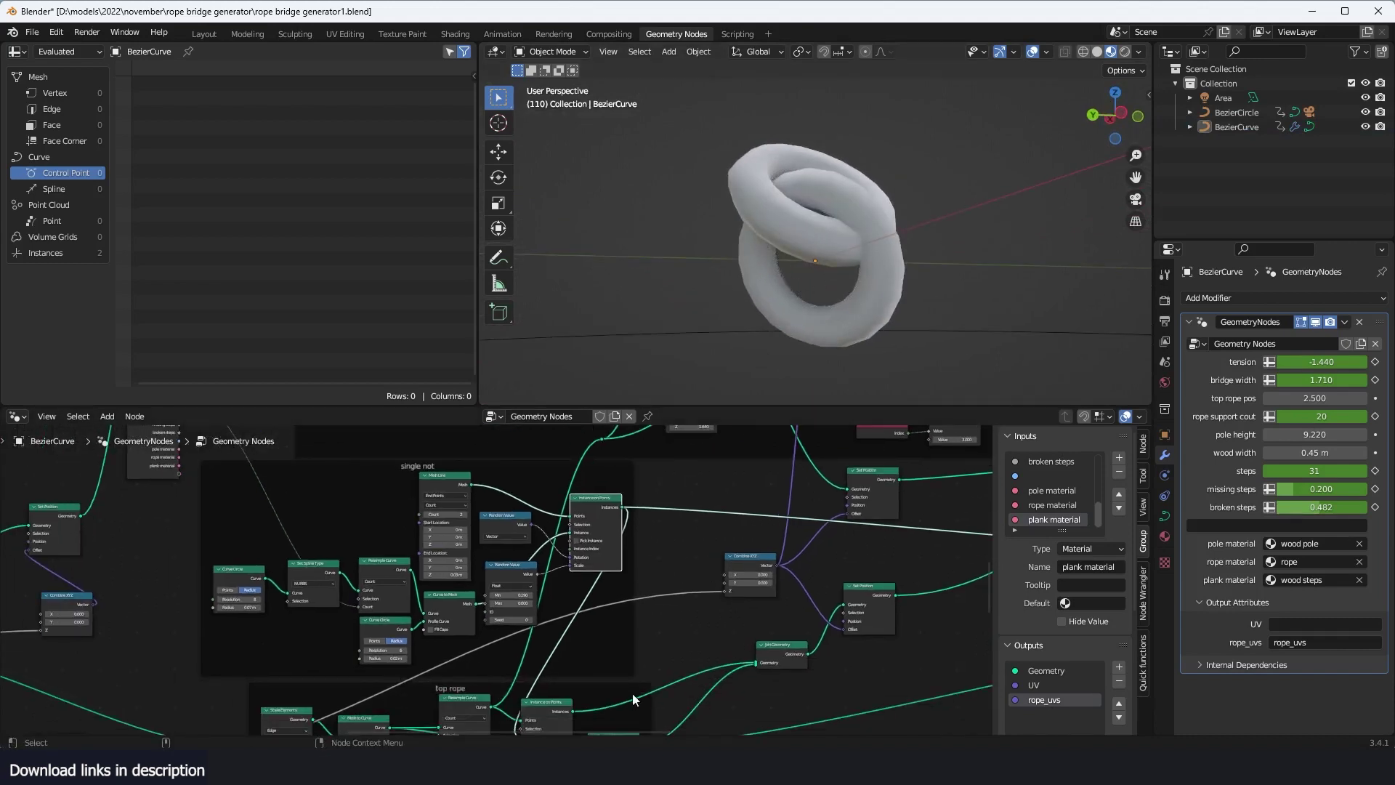
# Step: Preview the top rope's Curve to Mesh and the Join Geometry that adds the knots, examining the knots along the rope
pyautogui.moveTo(632, 693); pyautogui.dragTo(662, 564, button='middle')
pyautogui.scroll(2, 661, 564)
pyautogui.keyDown('ctrl'); pyautogui.keyDown('shift'); pyautogui.click(682, 616); pyautogui.keyUp('shift'); pyautogui.keyUp('ctrl')
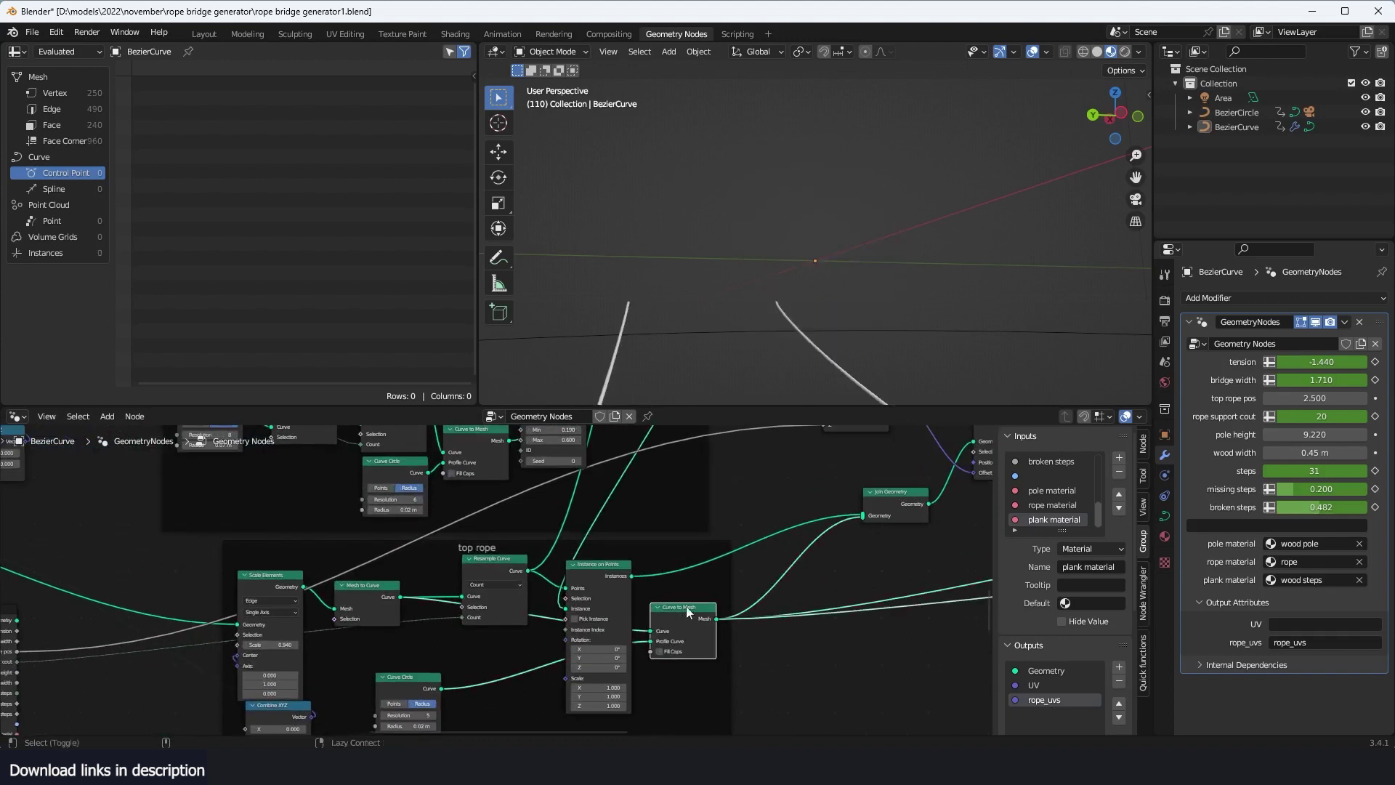
pyautogui.moveTo(869, 346); pyautogui.dragTo(909, 363, button='middle')
pyautogui.moveTo(845, 534); pyautogui.dragTo(732, 588, button='middle')
pyautogui.keyDown('alt'); pyautogui.keyDown('shift'); pyautogui.click(795, 556); pyautogui.keyUp('shift'); pyautogui.keyUp('alt')
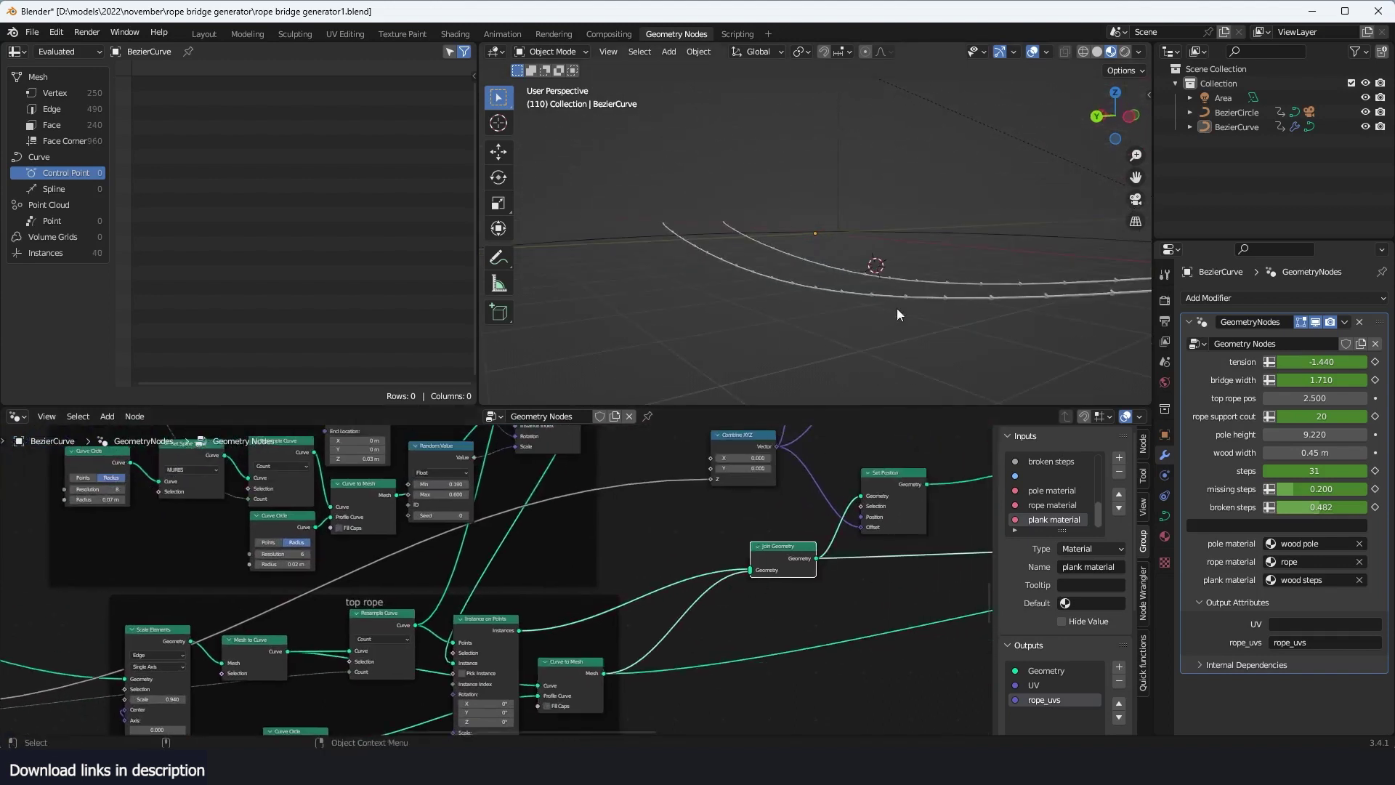
pyautogui.scroll(4, 938, 297)
pyautogui.scroll(5, 714, 325)
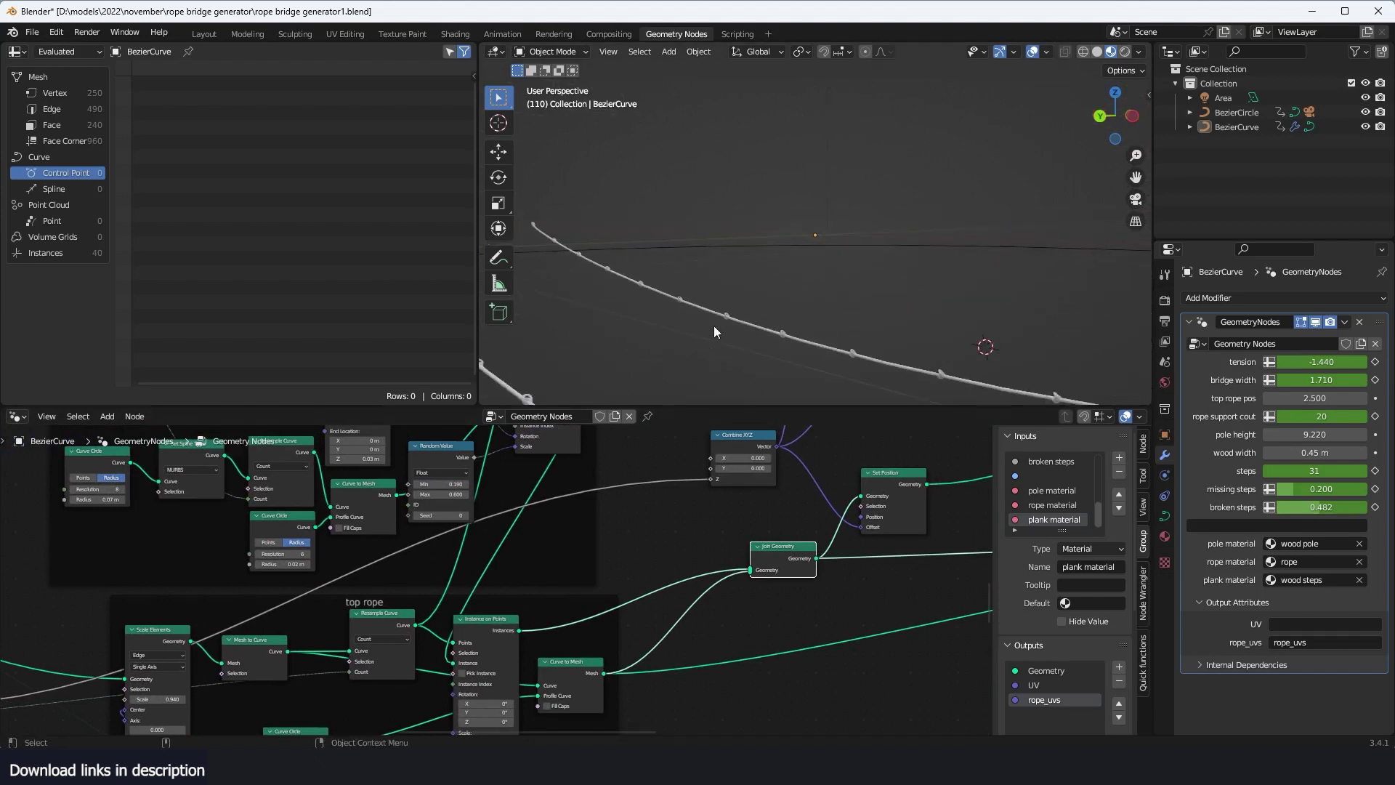
pyautogui.scroll(-2, 534, 540)
# Step: Preview the single knot again, followed by the Set Position node that raises the knotted top rope
pyautogui.moveTo(553, 488); pyautogui.dragTo(541, 600, button='middle')
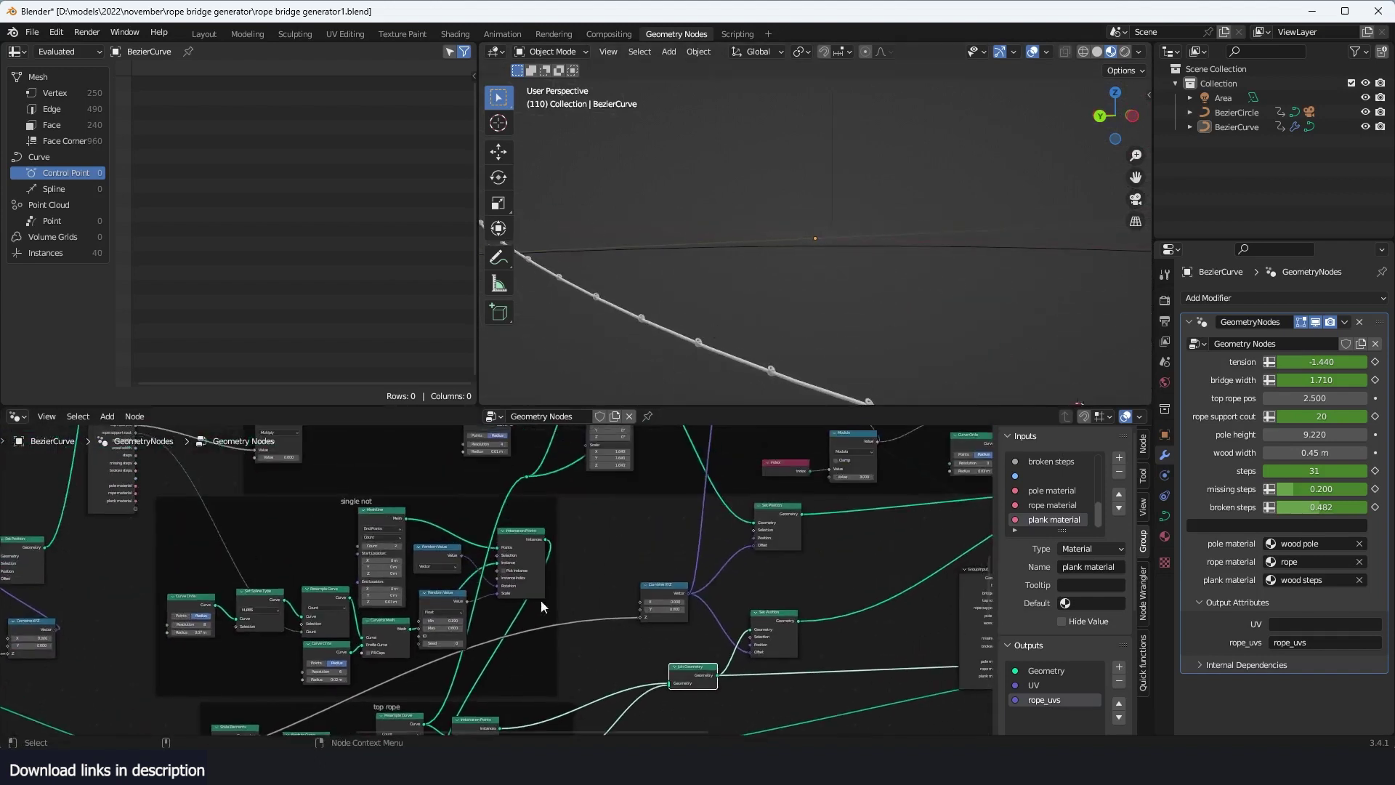
pyautogui.keyDown('alt'); pyautogui.keyDown('shift'); pyautogui.click(525, 534); pyautogui.keyUp('shift'); pyautogui.keyUp('alt')
pyautogui.moveTo(664, 683); pyautogui.dragTo(584, 579, button='middle')
pyautogui.scroll(1, 584, 579)
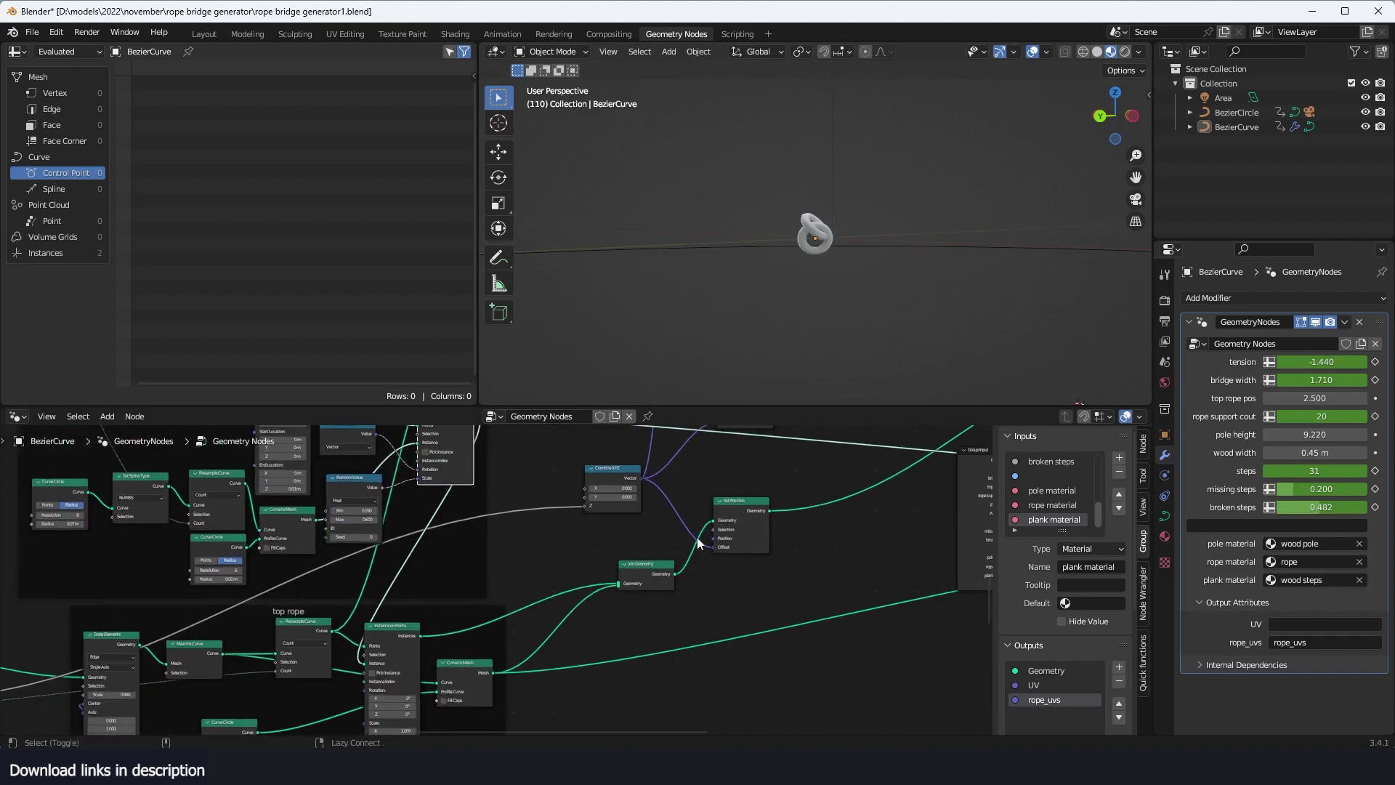
pyautogui.keyDown('alt'); pyautogui.keyDown('shift'); pyautogui.click(730, 519); pyautogui.keyUp('shift'); pyautogui.keyUp('alt')
pyautogui.moveTo(905, 193); pyautogui.dragTo(943, 151, button='middle')
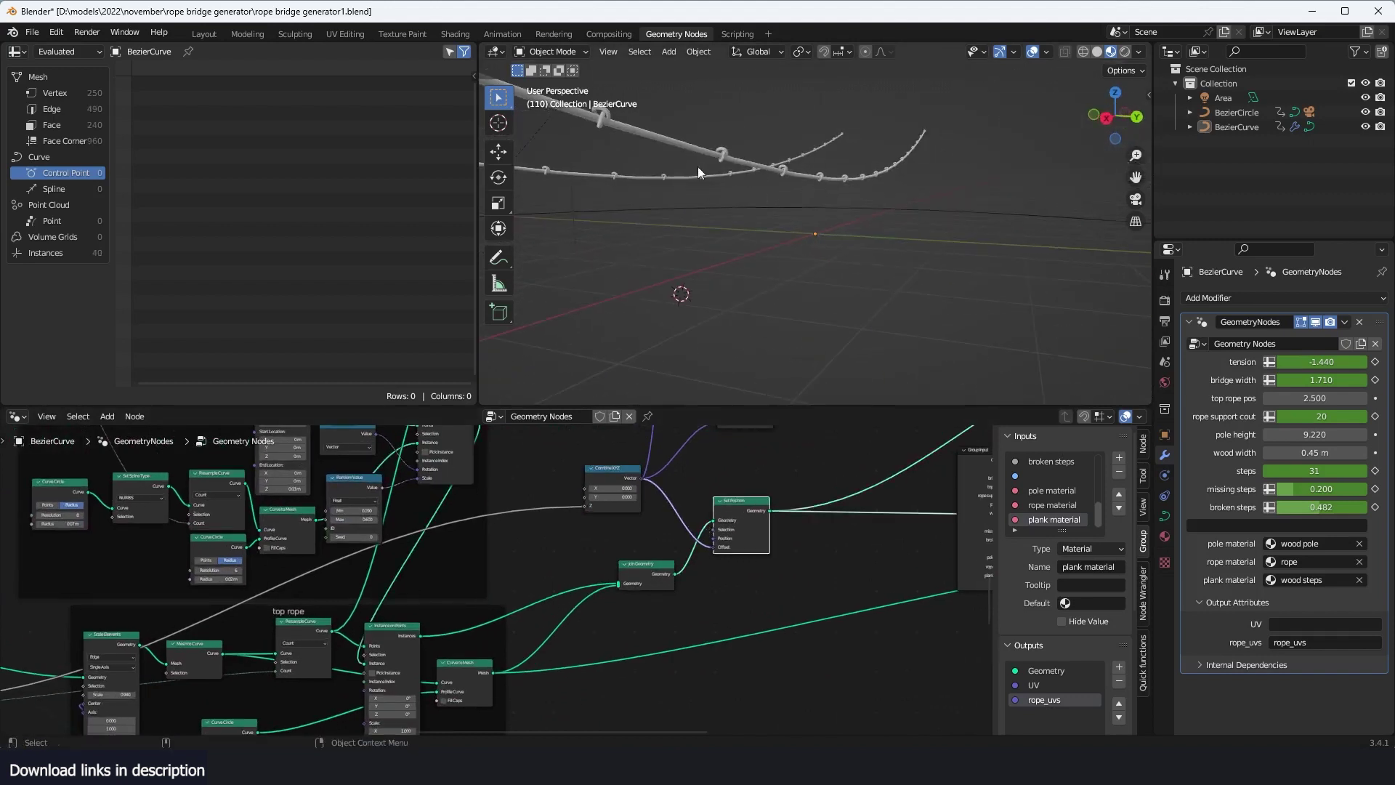
pyautogui.moveTo(697, 167); pyautogui.dragTo(812, 240, button='middle')
pyautogui.scroll(-6, 872, 588)
# Step: Preview the combined ropes, followed by only the vertical support ropes from their Set Position node
pyautogui.moveTo(959, 618); pyautogui.dragTo(799, 519, button='middle')
pyautogui.scroll(1, 753, 552)
pyautogui.keyDown('ctrl'); pyautogui.keyDown('shift'); pyautogui.click(860, 485); pyautogui.keyUp('shift'); pyautogui.keyUp('ctrl')
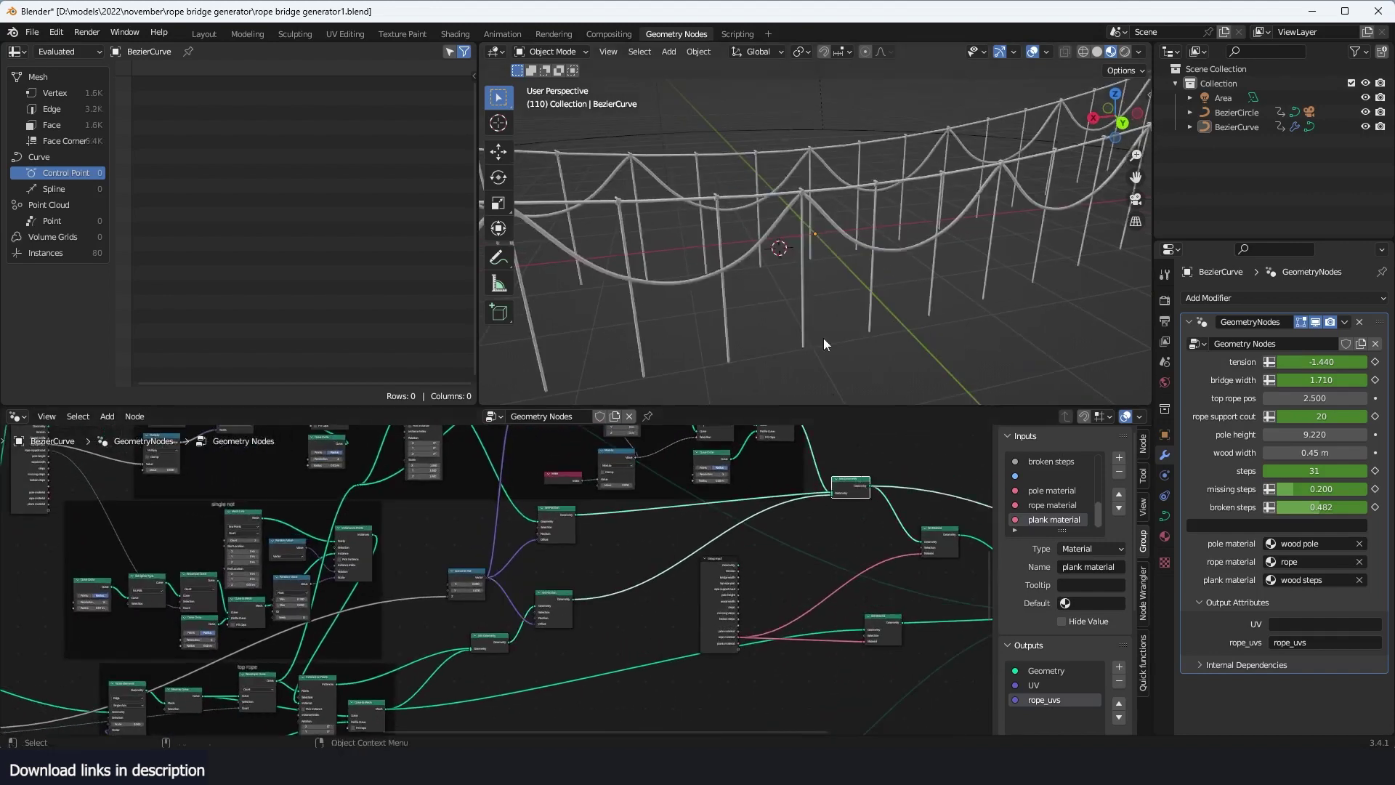
pyautogui.moveTo(823, 338); pyautogui.dragTo(830, 281, button='middle')
pyautogui.keyDown('ctrl'); pyautogui.keyDown('shift'); pyautogui.click(570, 512); pyautogui.keyUp('shift'); pyautogui.keyUp('ctrl')
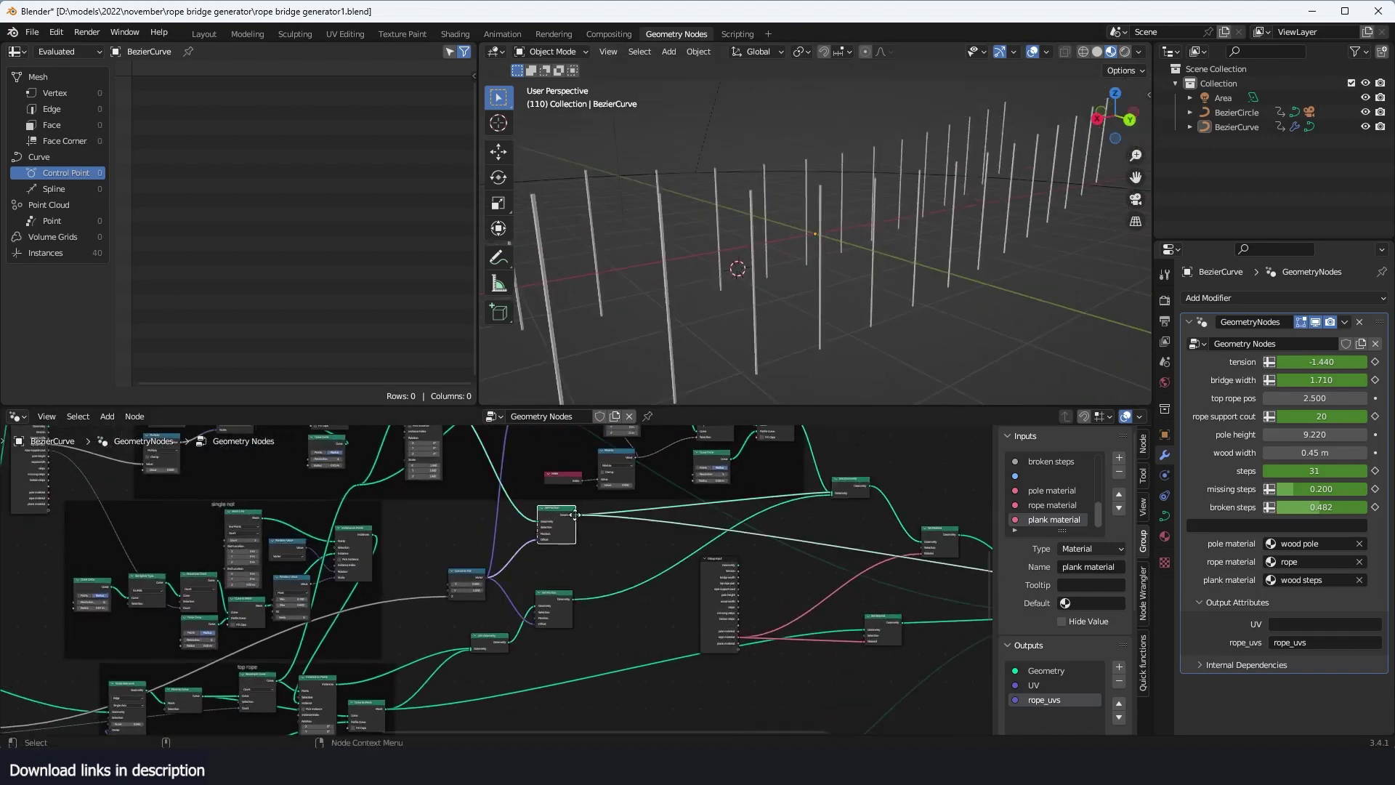
pyautogui.moveTo(574, 518); pyautogui.dragTo(668, 532, button='middle')
pyautogui.moveTo(713, 225); pyautogui.dragTo(787, 202, button='middle')
# Step: Preview the joined ropes and their Set Material node, examining the rope material on the hanging, top and vertical ropes
pyautogui.moveTo(943, 500); pyautogui.dragTo(830, 542, button='middle')
pyautogui.keyDown('ctrl'); pyautogui.keyDown('shift'); pyautogui.click(830, 541); pyautogui.keyUp('shift'); pyautogui.keyUp('ctrl')
pyautogui.moveTo(826, 289); pyautogui.dragTo(775, 289, button='middle')
pyautogui.moveTo(865, 571); pyautogui.dragTo(727, 508, button='middle')
pyautogui.keyDown('ctrl'); pyautogui.keyDown('shift'); pyautogui.click(788, 525); pyautogui.keyUp('shift'); pyautogui.keyUp('ctrl')
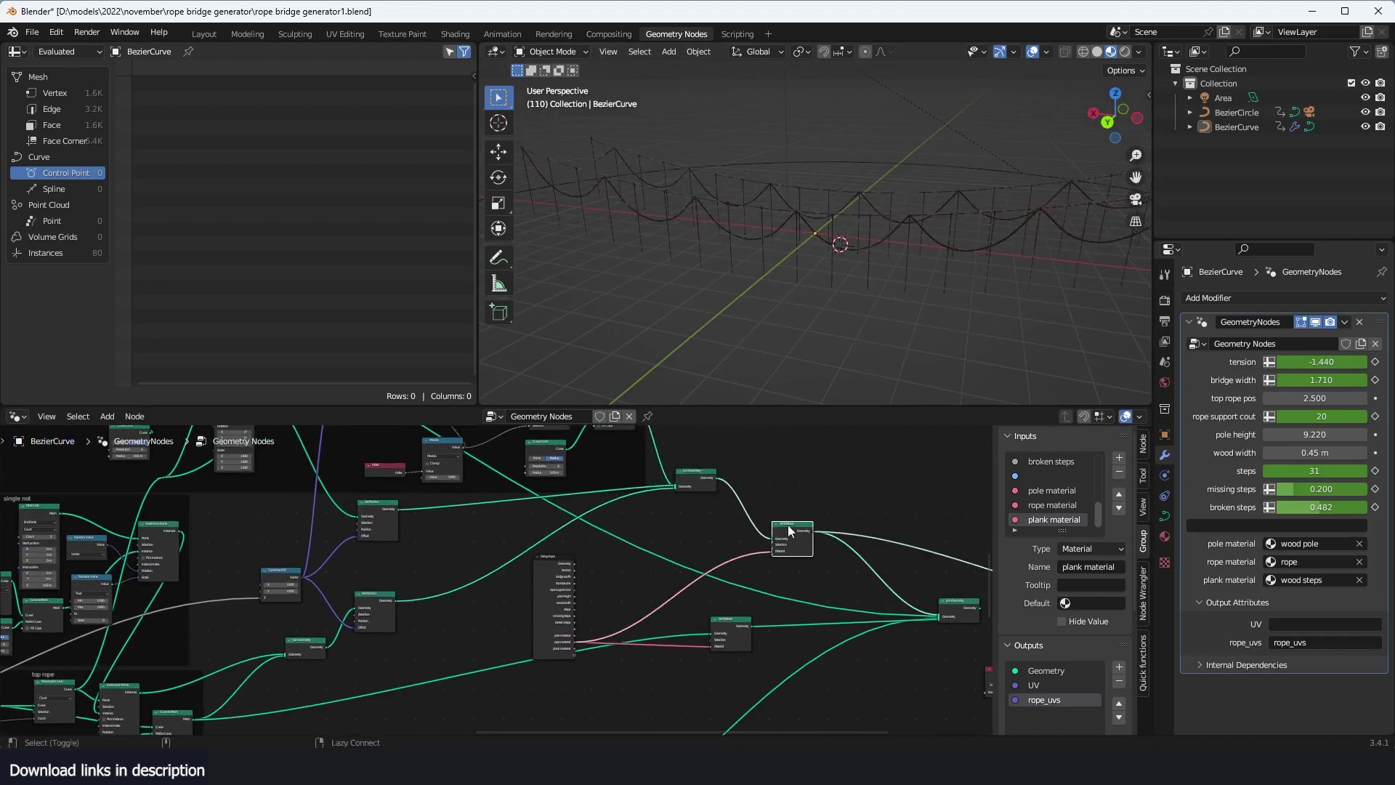
pyautogui.moveTo(747, 238); pyautogui.dragTo(725, 211, button='middle')
pyautogui.moveTo(934, 222); pyautogui.dragTo(966, 308, button='middle')
pyautogui.scroll(3, 892, 238)
pyautogui.scroll(-2, 906, 551)
pyautogui.scroll(2, 907, 551)
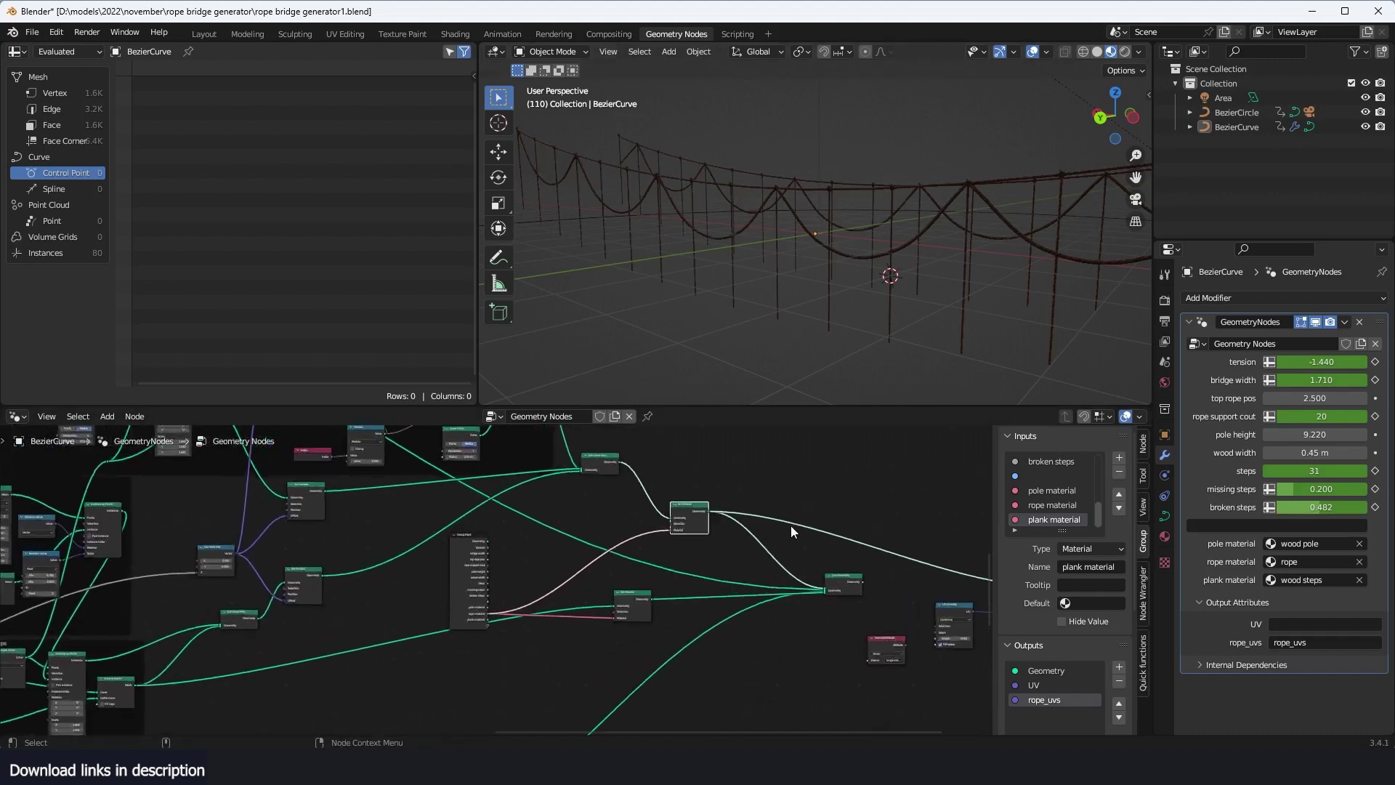
# Step: Preview the final Join Geometry and examine the complete bridge with planks, poles and ropes
pyautogui.keyDown('ctrl'); pyautogui.keyDown('shift'); pyautogui.click(835, 587); pyautogui.keyUp('shift'); pyautogui.keyUp('ctrl')
pyautogui.moveTo(807, 305); pyautogui.dragTo(870, 255, button='middle')
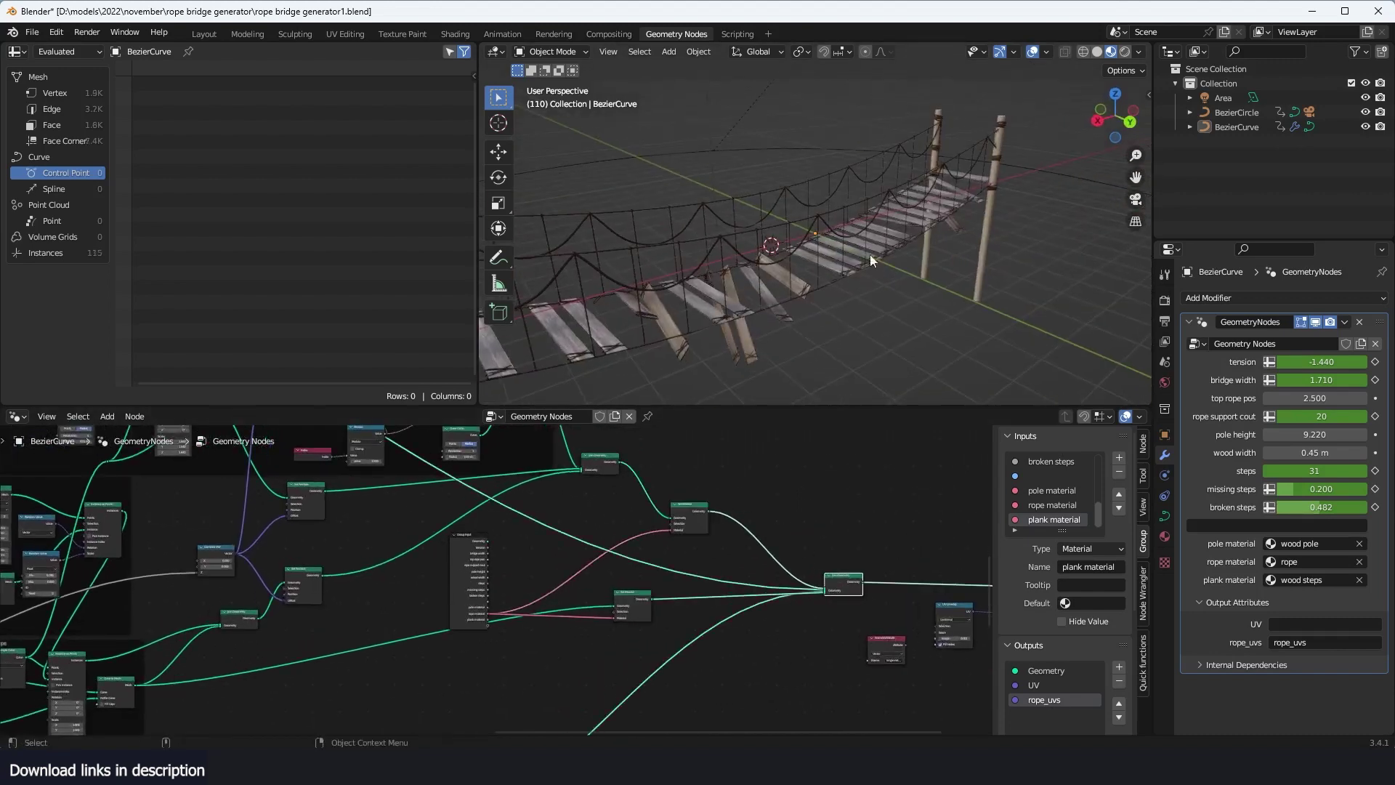
pyautogui.moveTo(655, 313); pyautogui.dragTo(974, 253, button='middle')
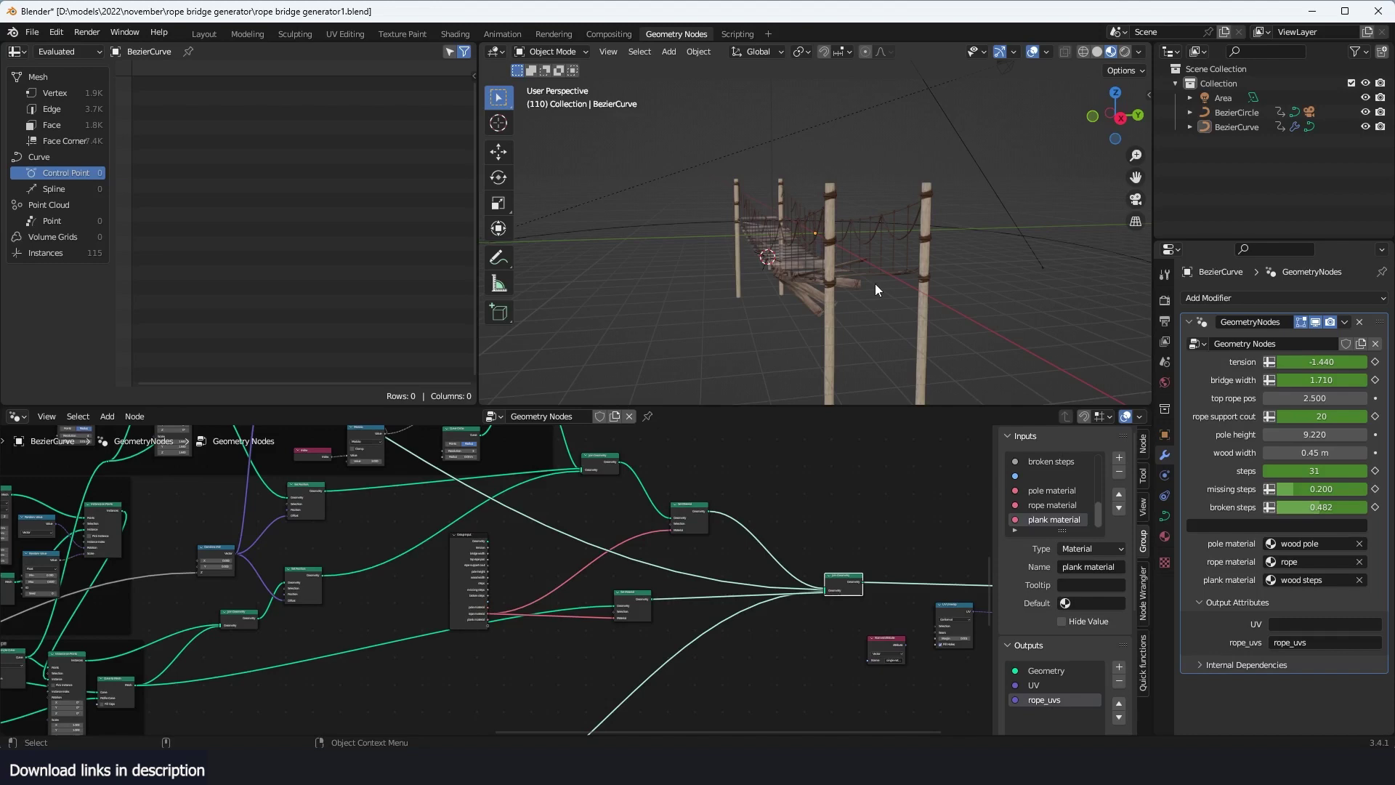
# Step: Select the bridge, look at the Save Gen options of Quick Generators, and browse the architecture assets under Use Gen
pyautogui.click(920, 267)
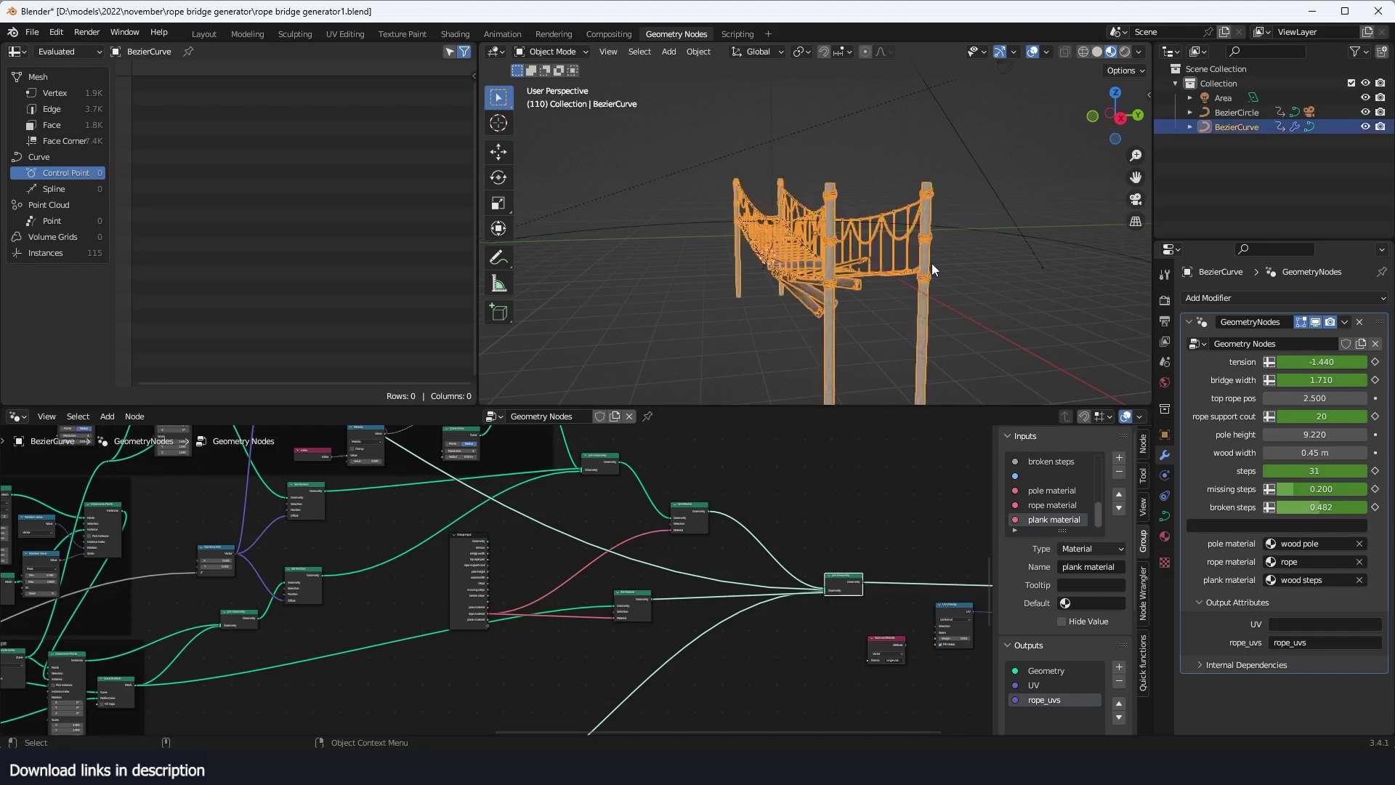
pyautogui.press('n')
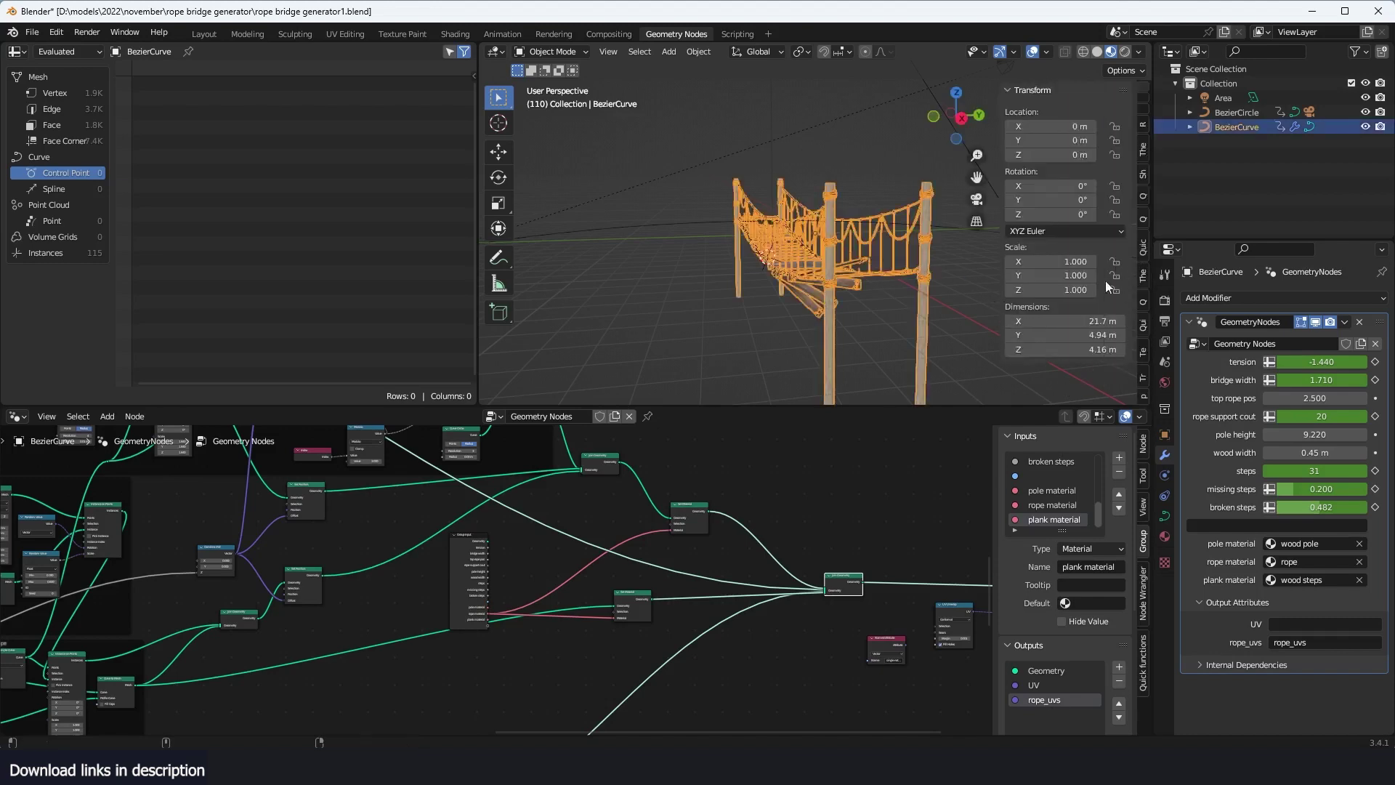
pyautogui.click(1142, 278)
pyautogui.click(1144, 250)
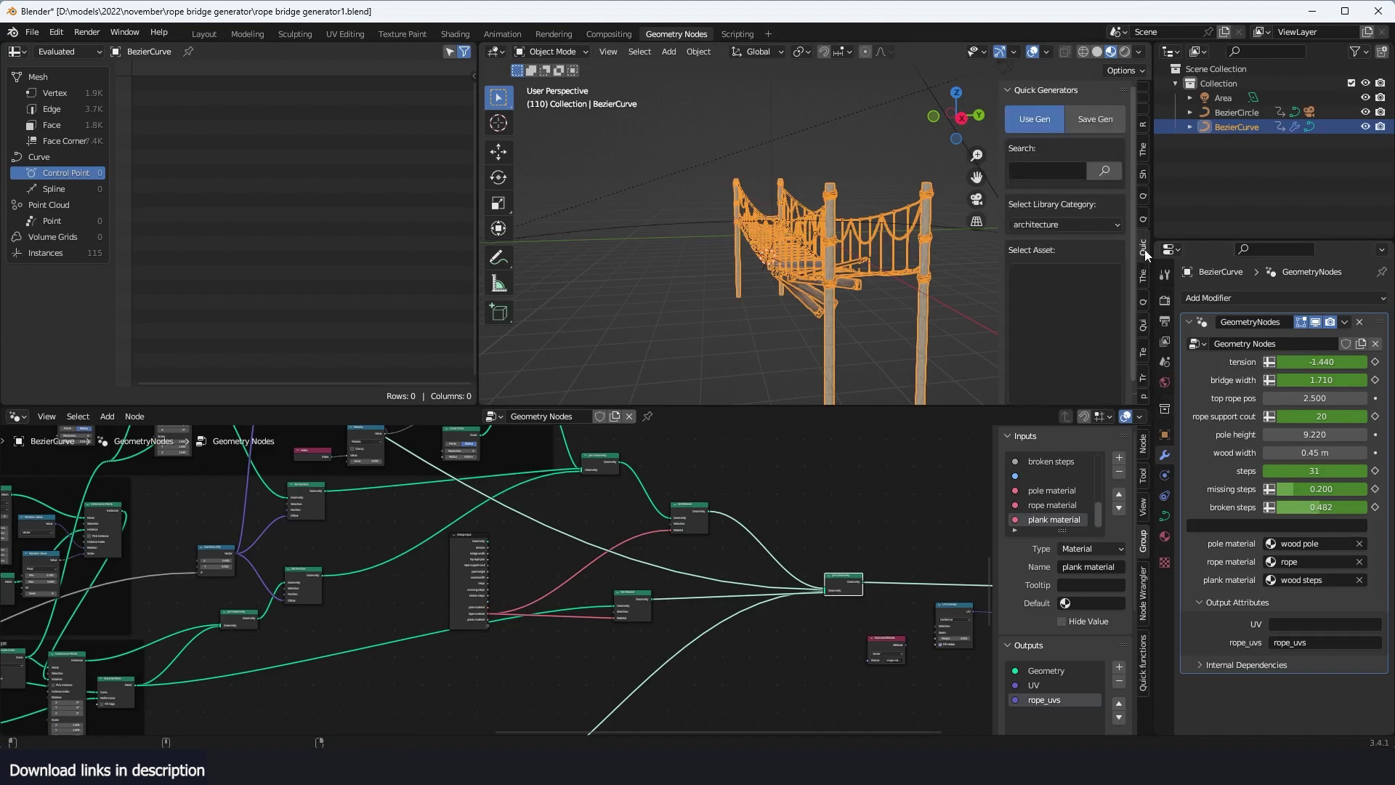
pyautogui.moveTo(917, 252); pyautogui.dragTo(835, 255, button='middle')
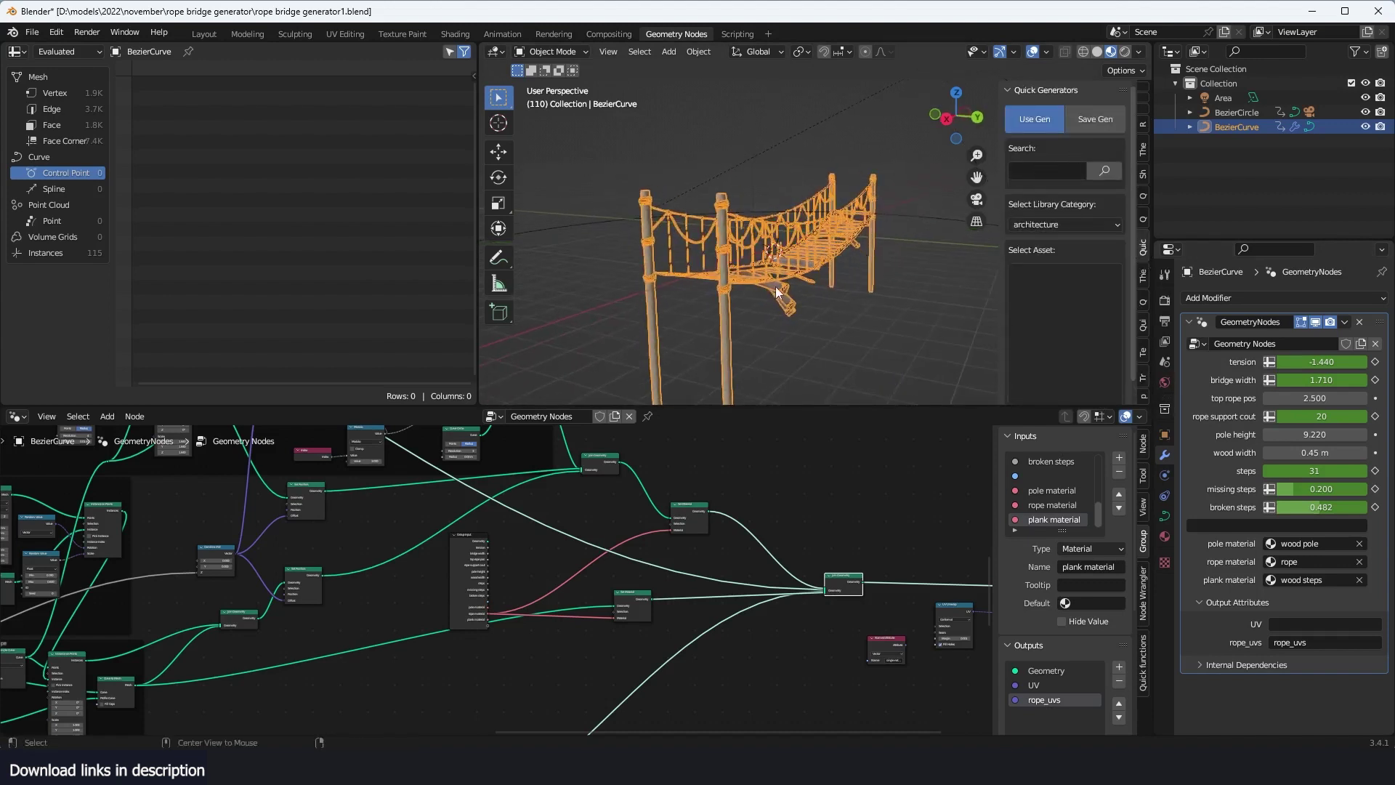
pyautogui.click(1082, 120)
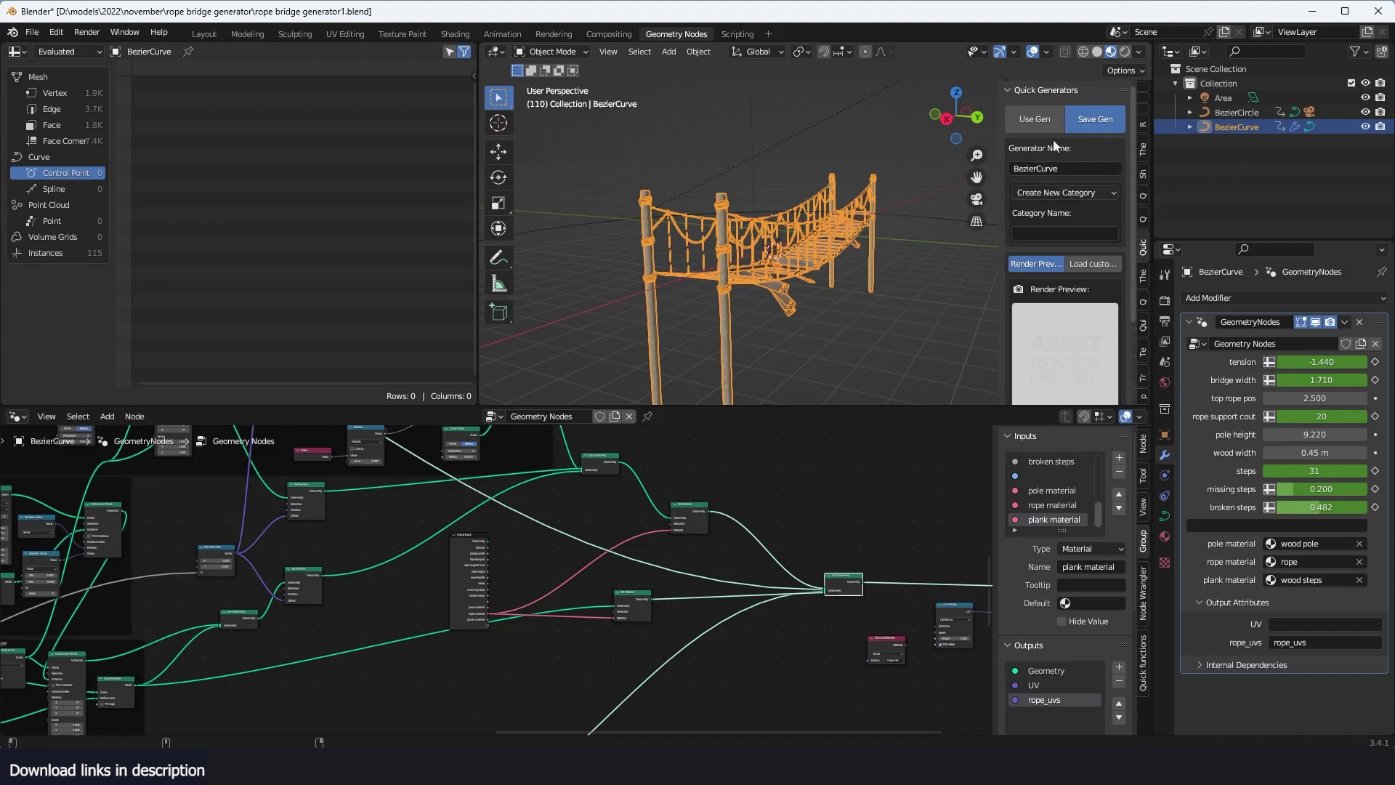
pyautogui.click(1050, 125)
pyautogui.click(1080, 303)
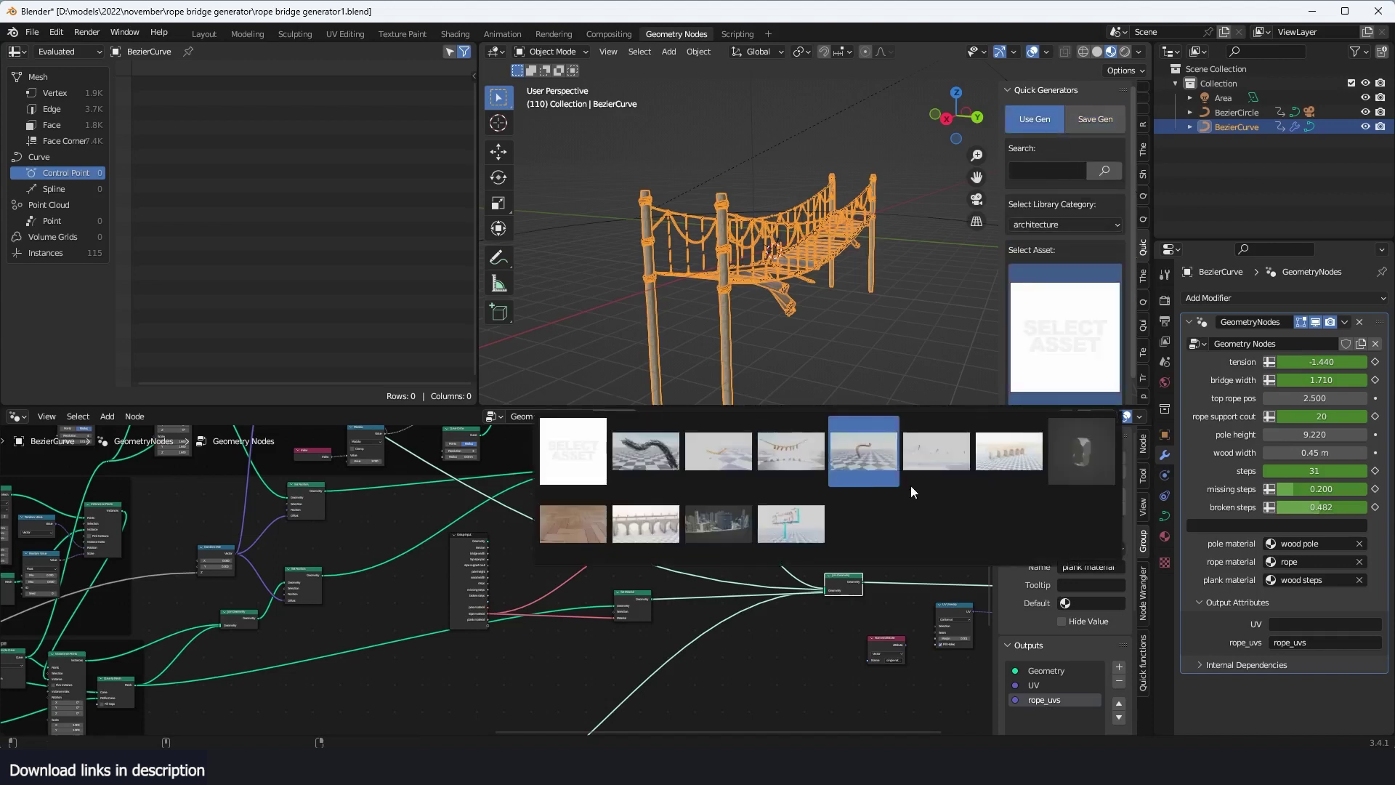